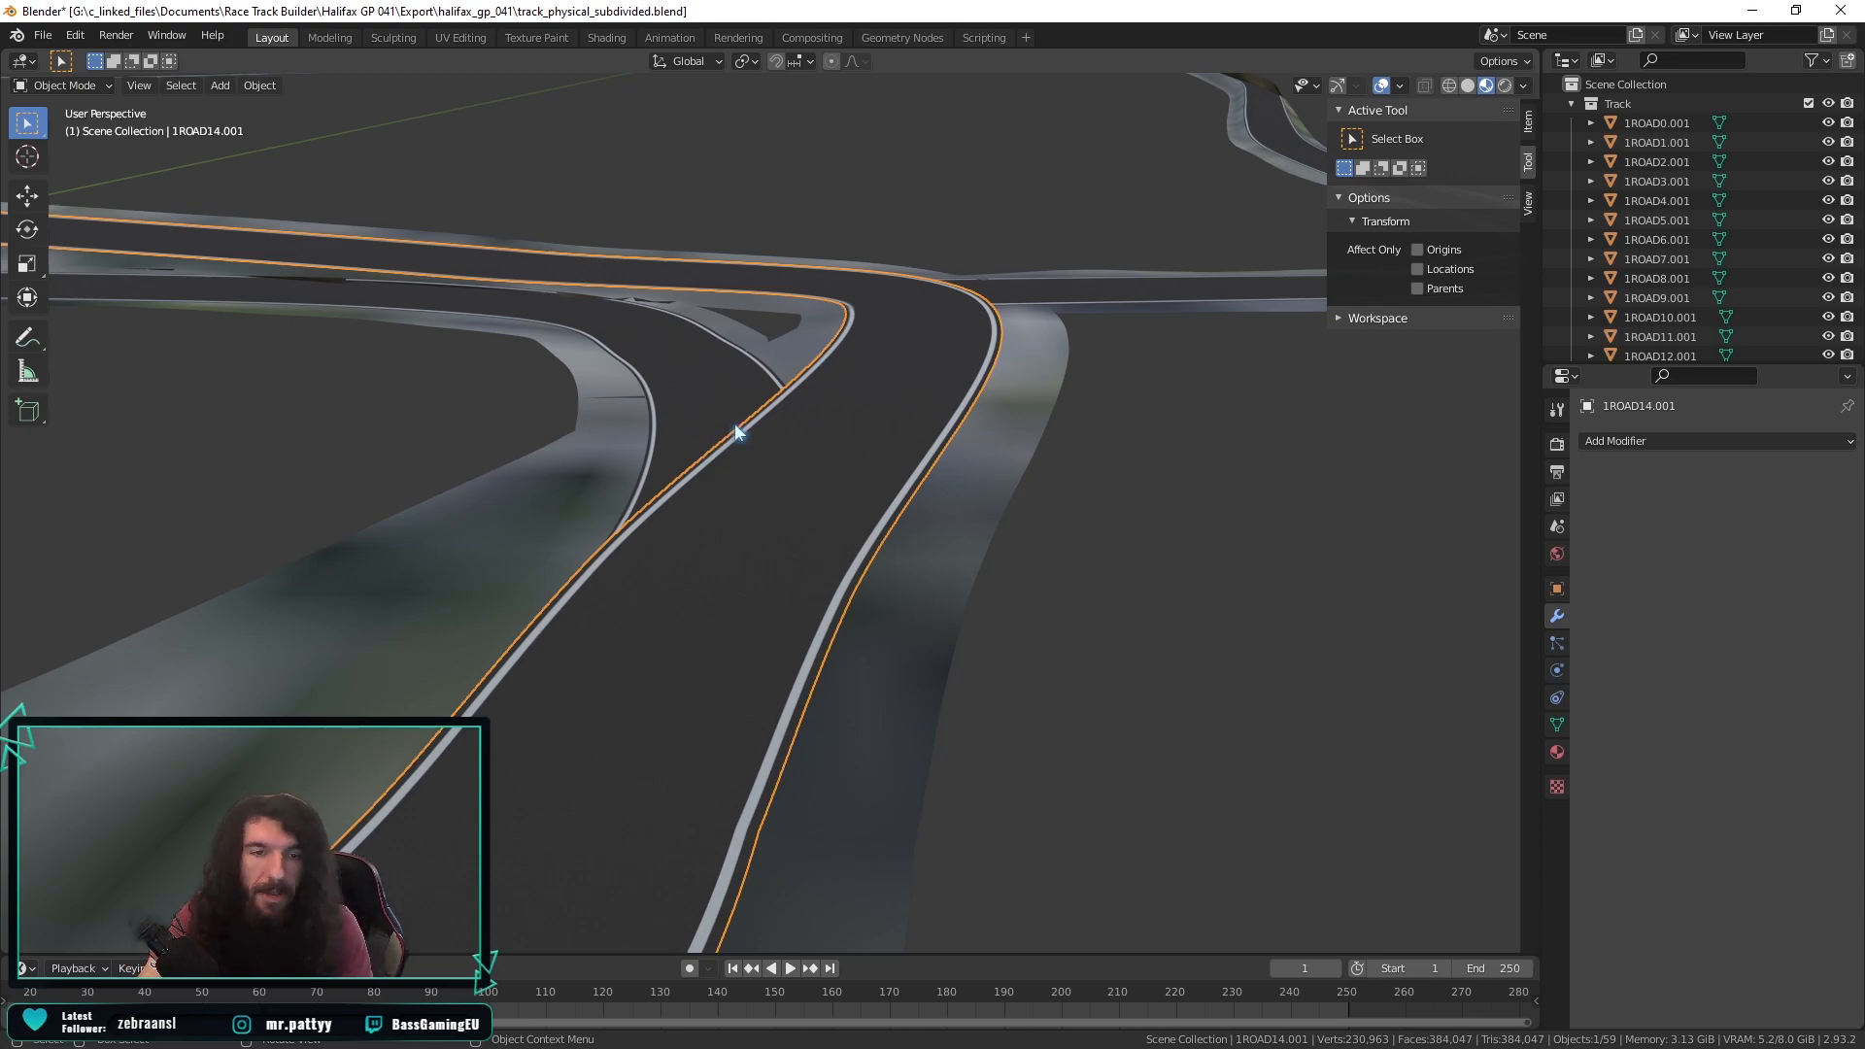
Select the 1ROAD14.001 road section at the junction and locate it among the Track collection's objects.
scroll(888, 410, "up", 3)
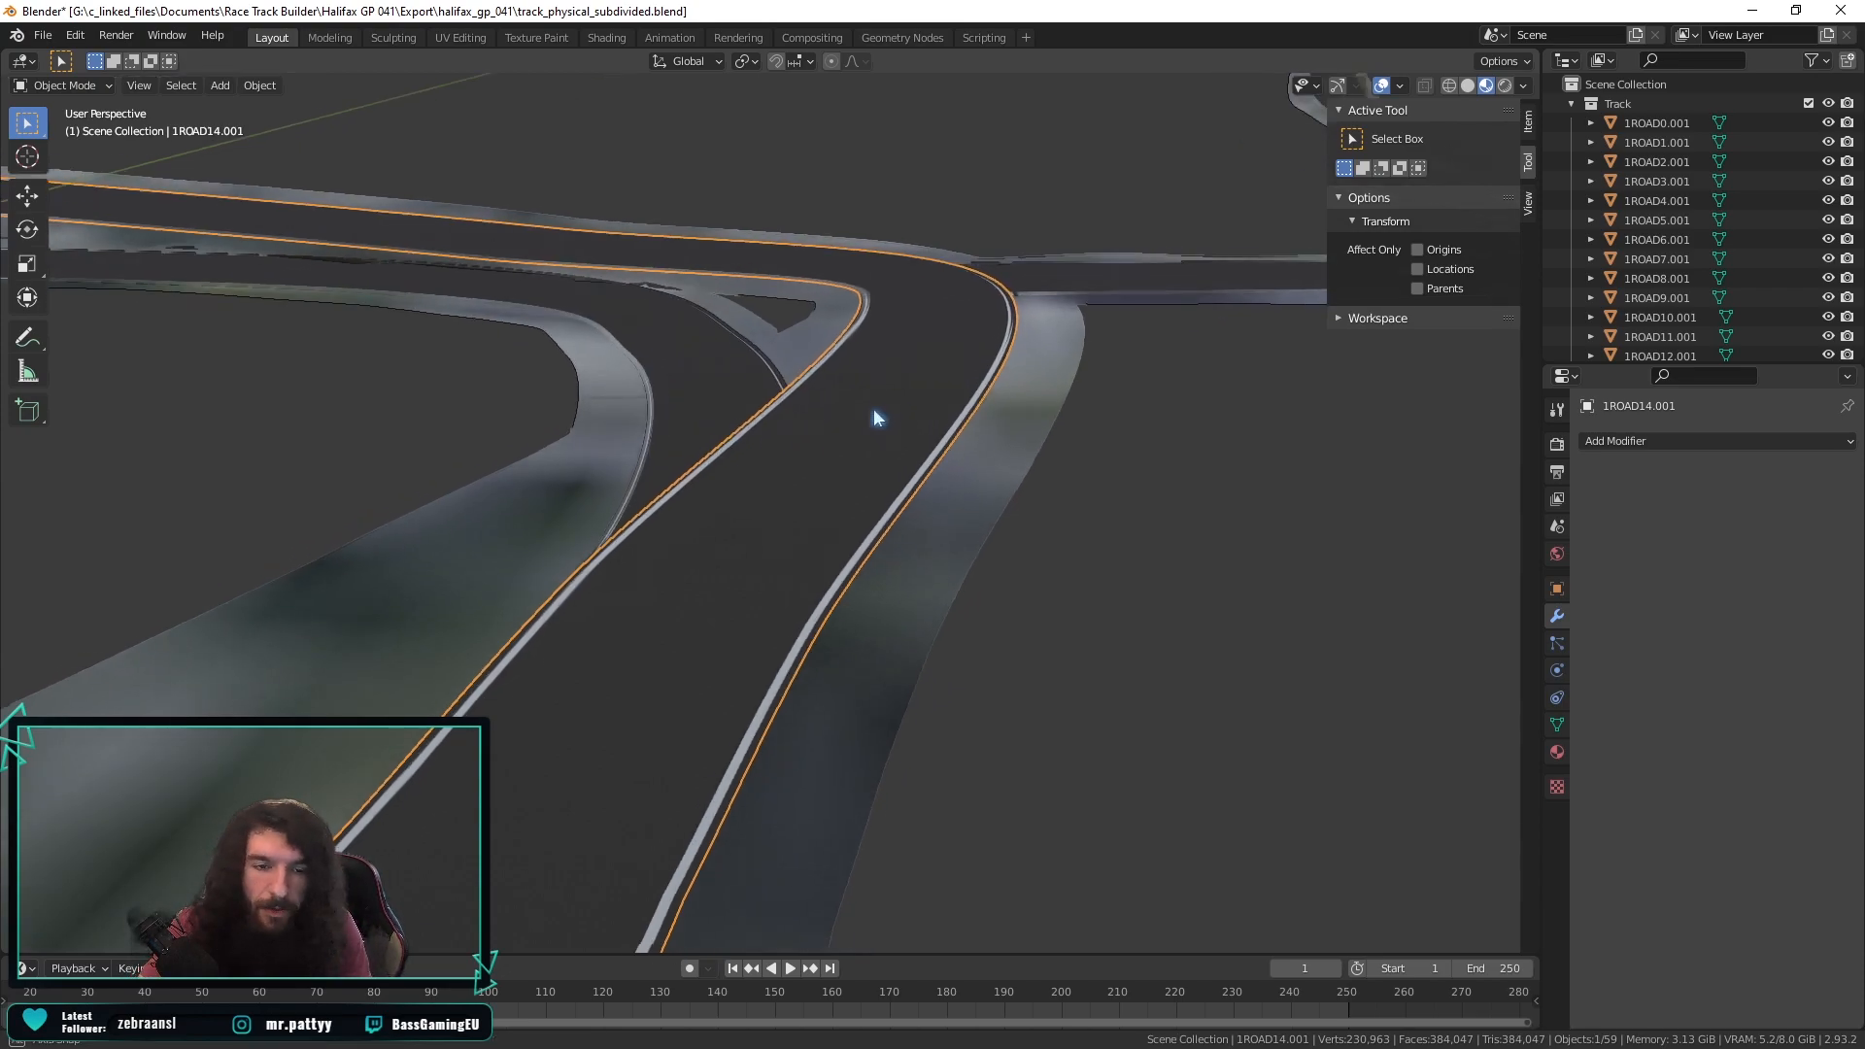
middle_click_drag(867, 416, 878, 418)
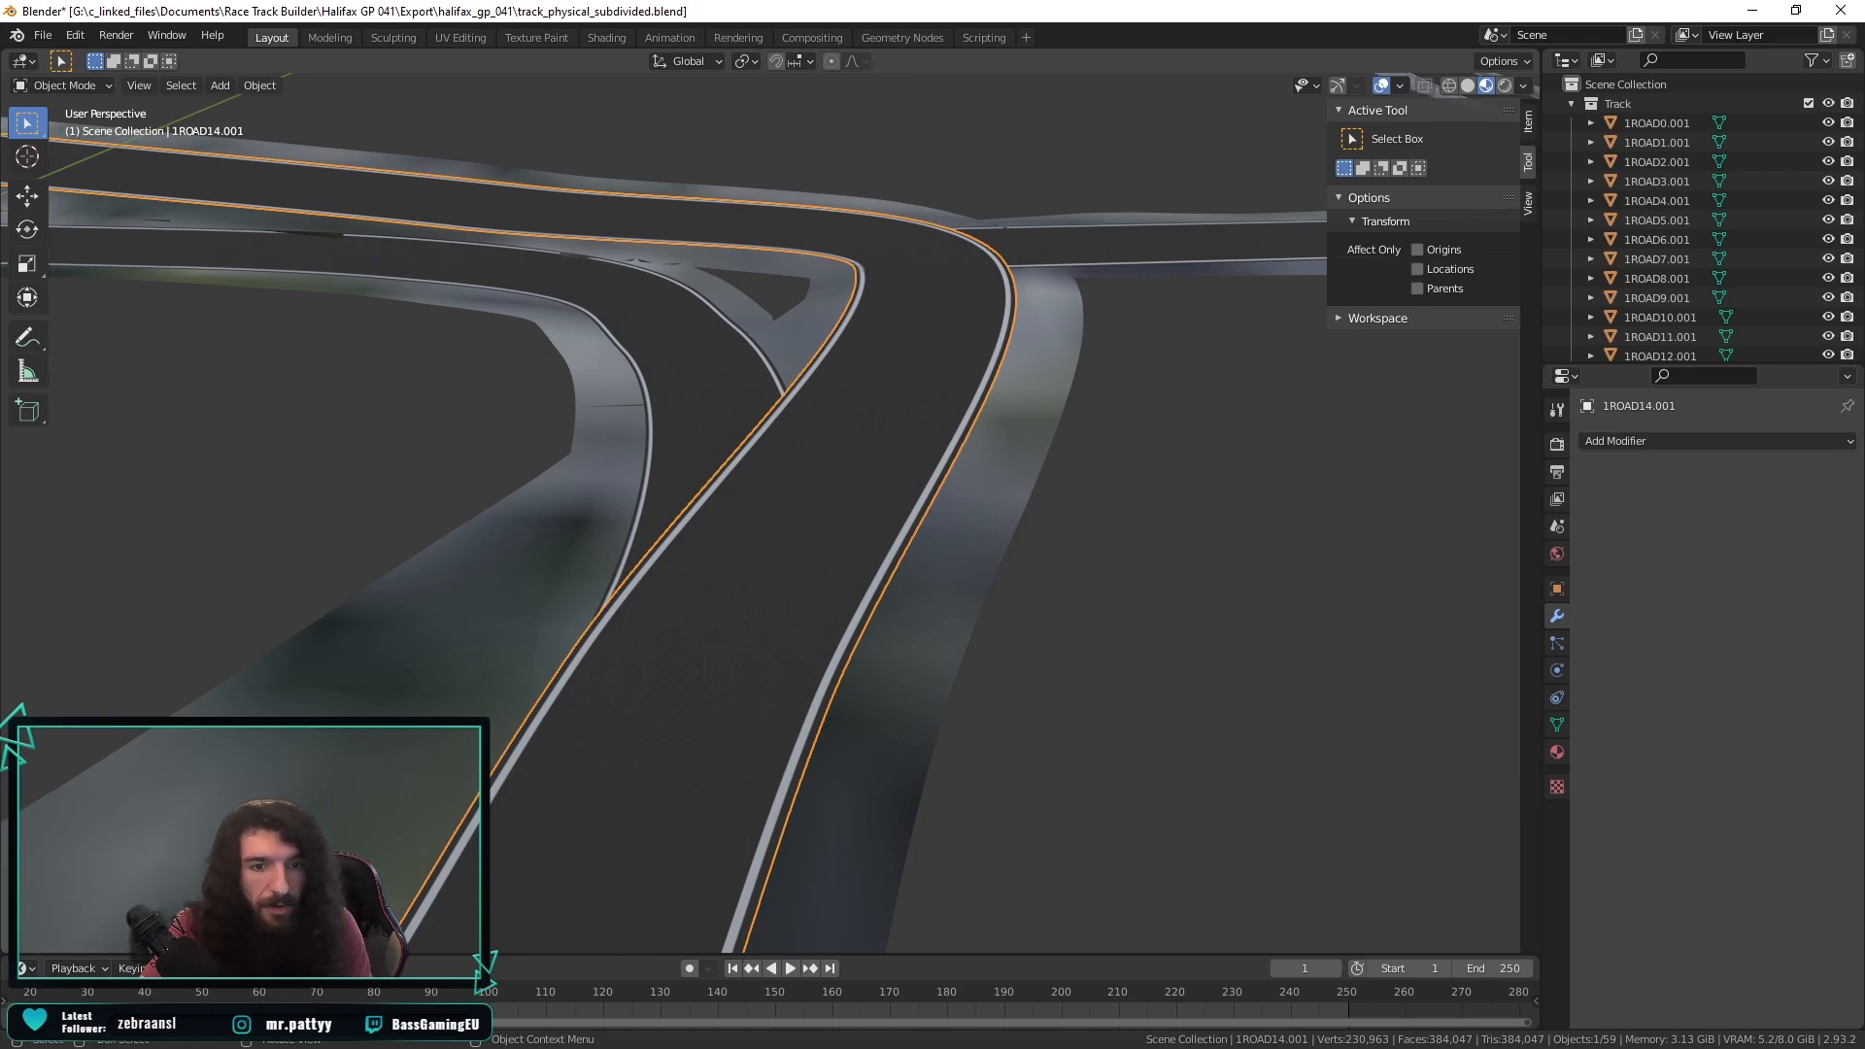
middle_click_drag(658, 616, 658, 654)
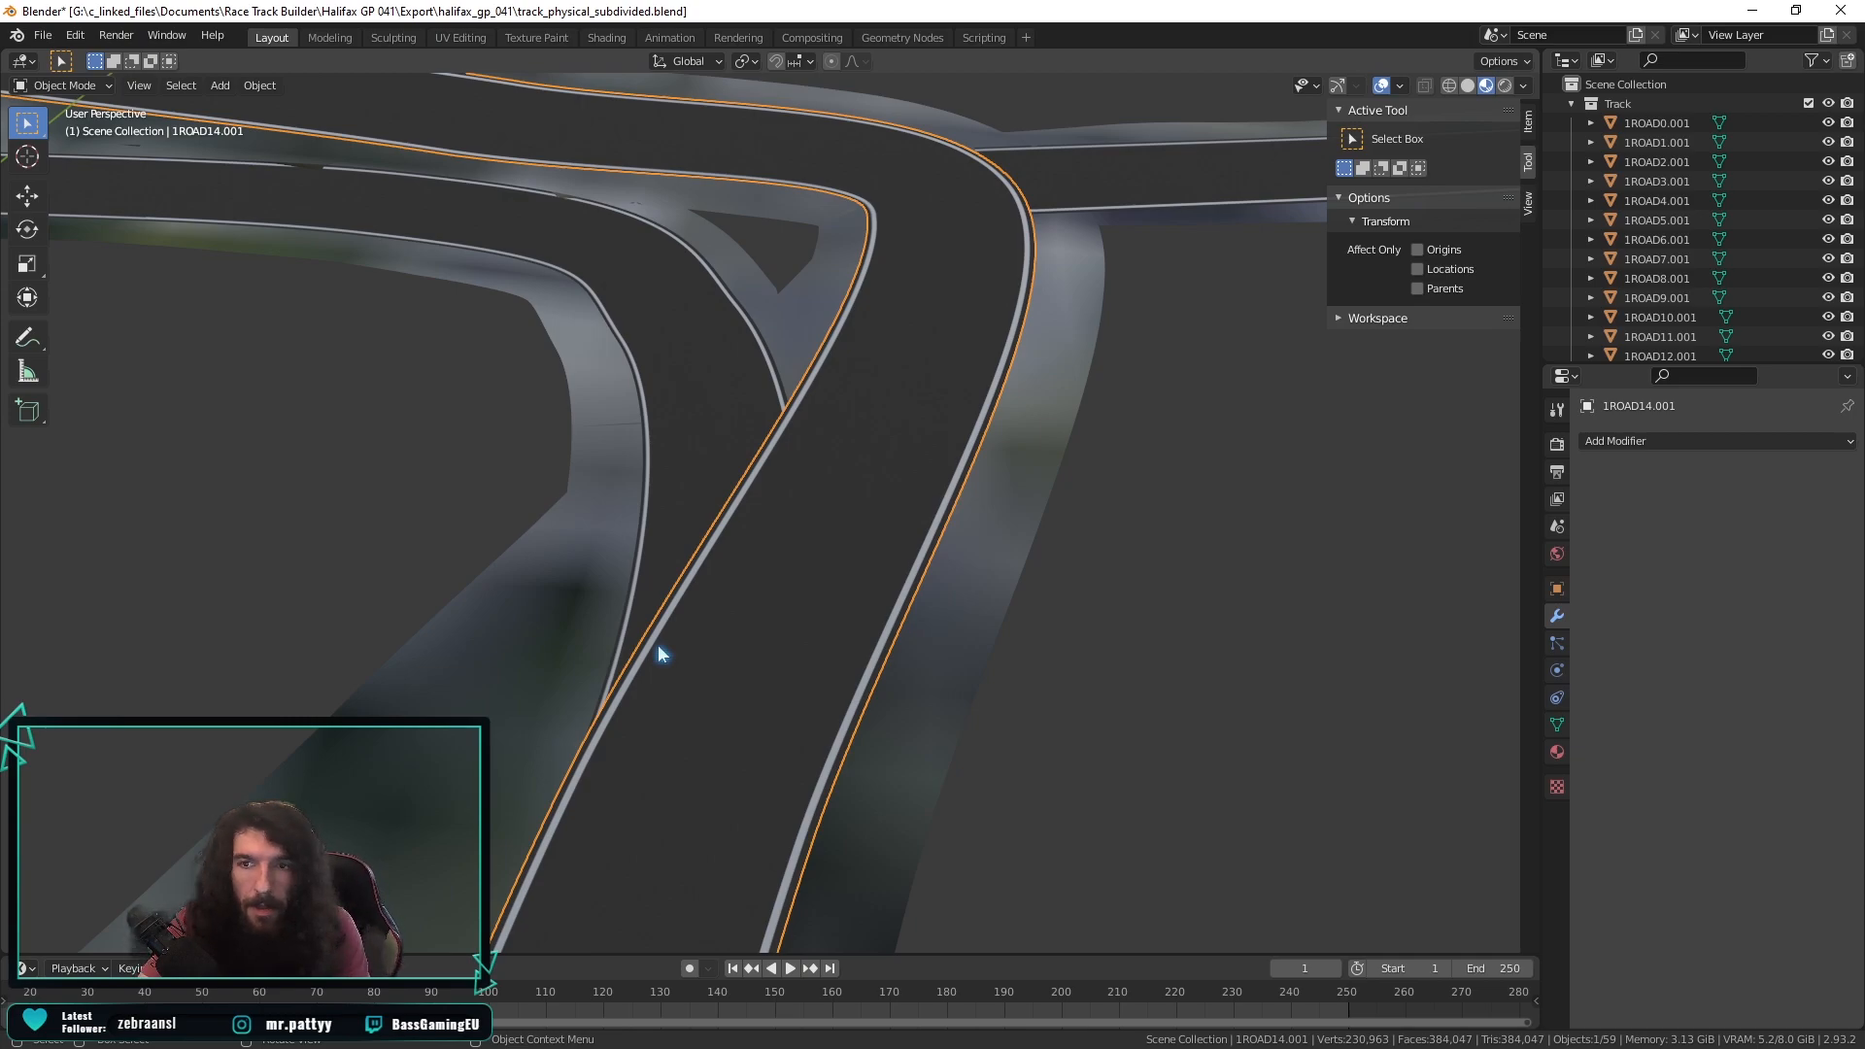
middle_click_drag(660, 646, 678, 563)
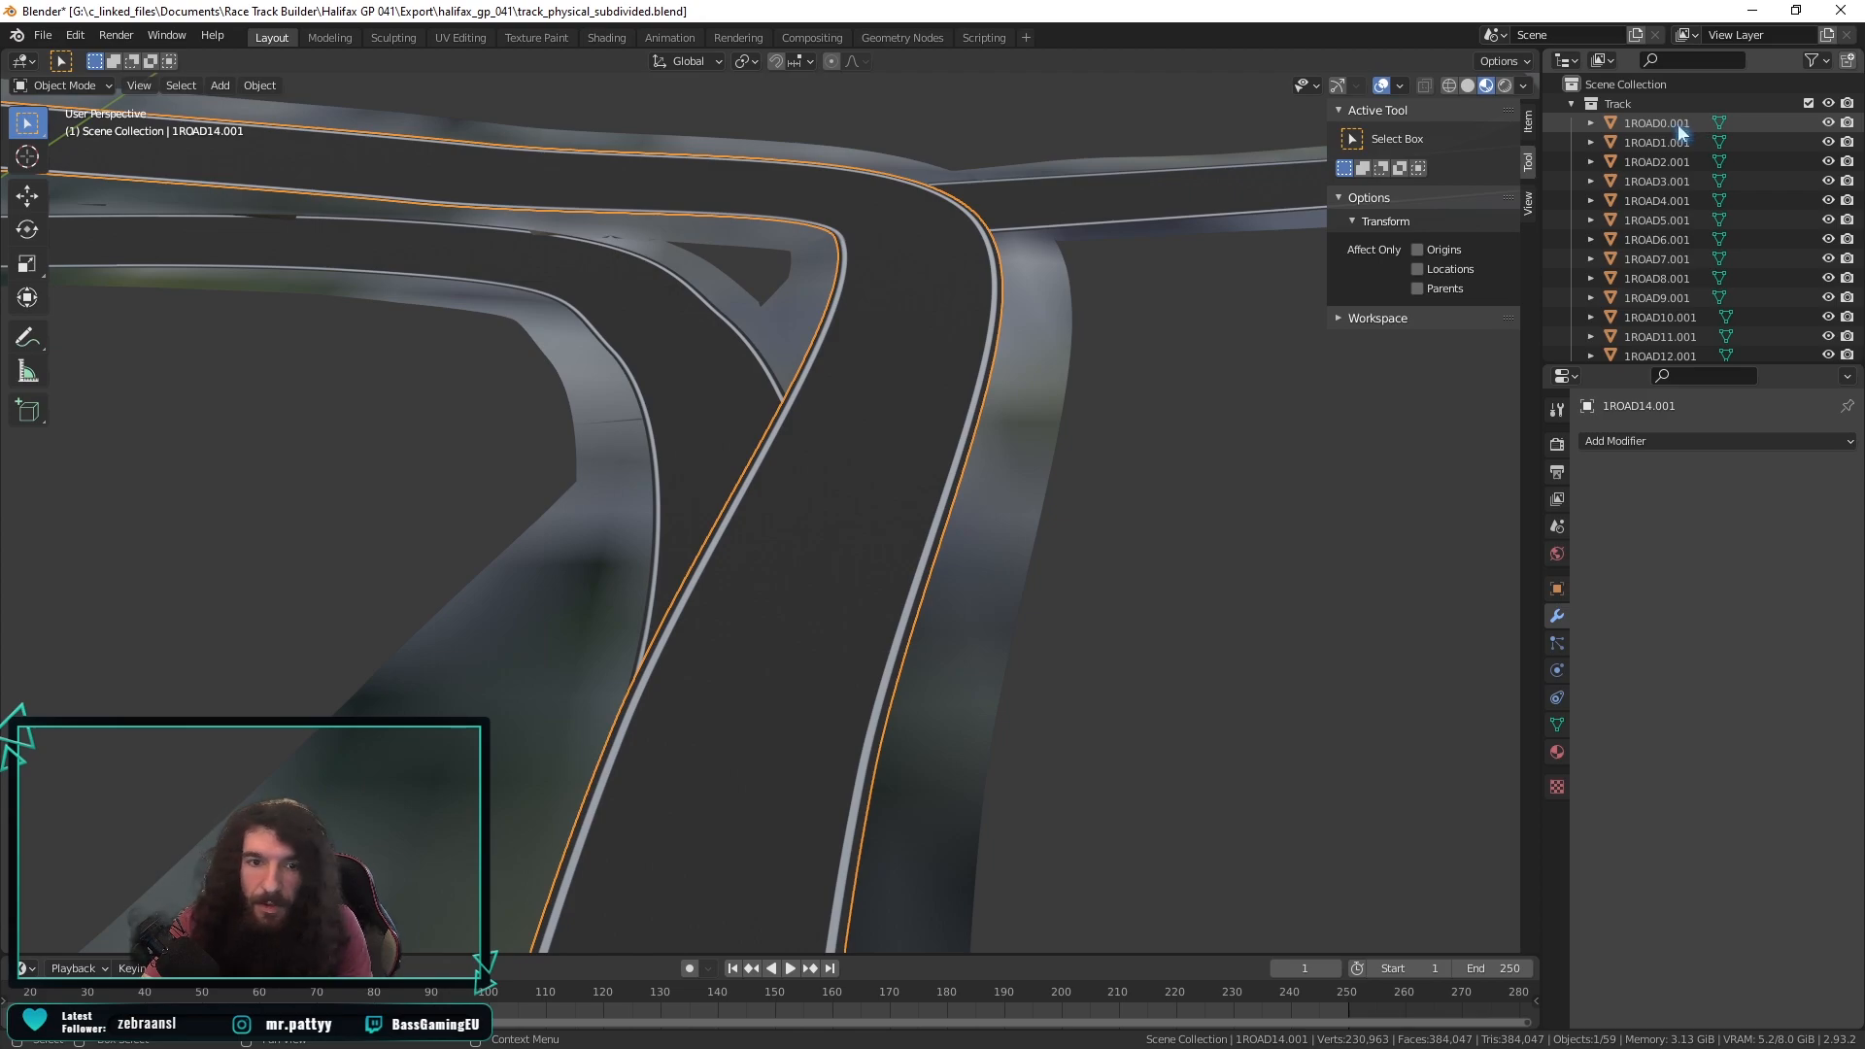
left_click(1670, 162)
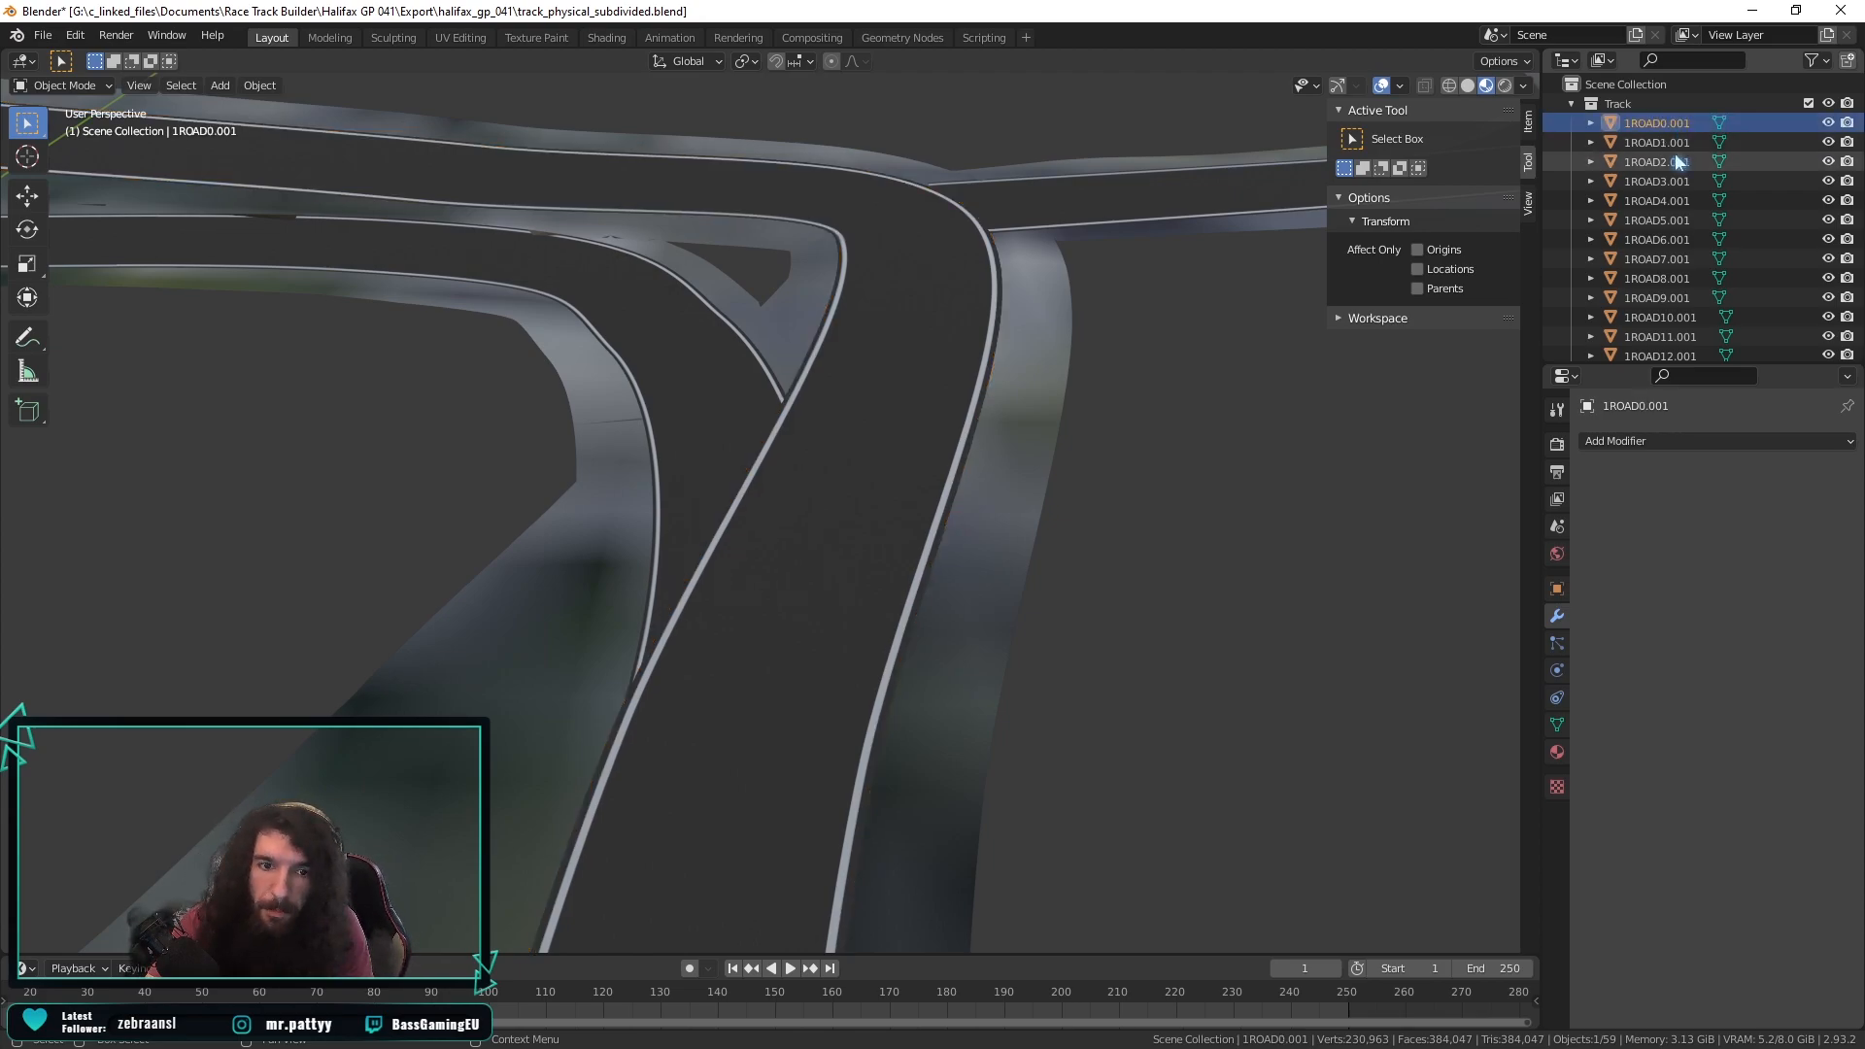
left_click(920, 385)
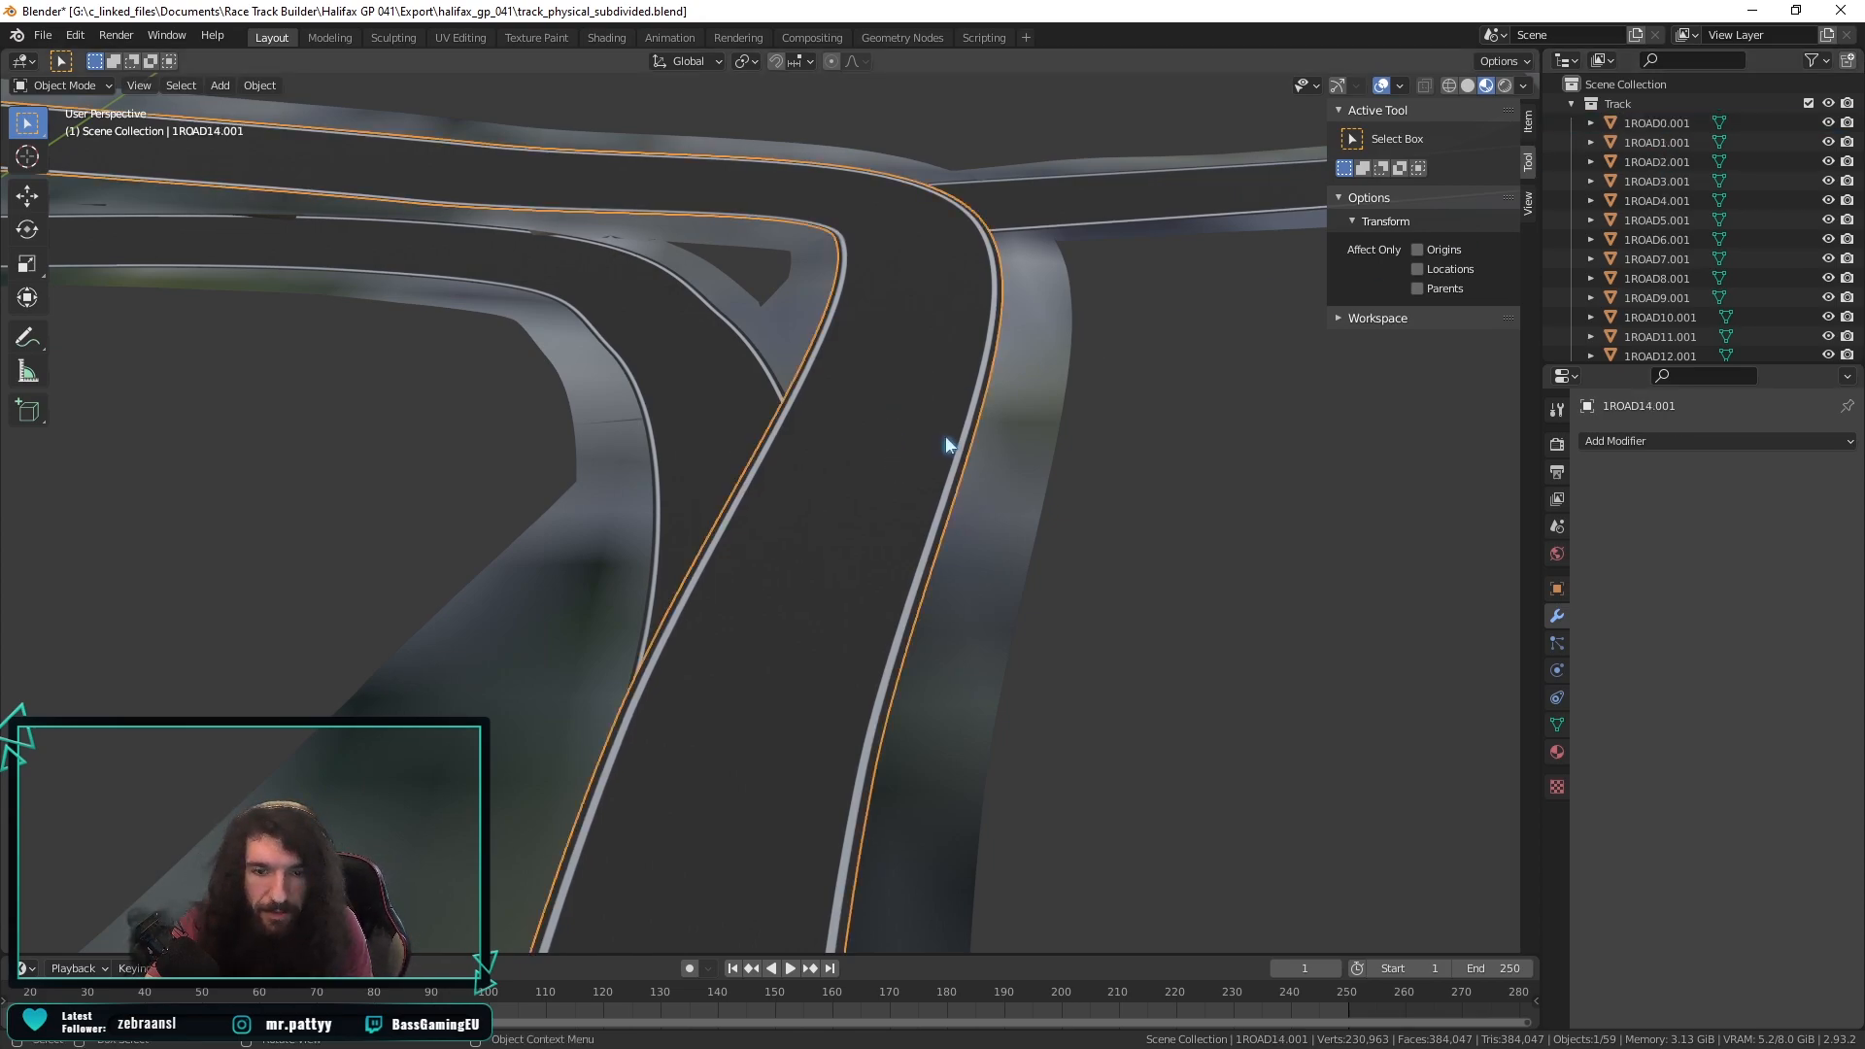
key("KP_Decimal")
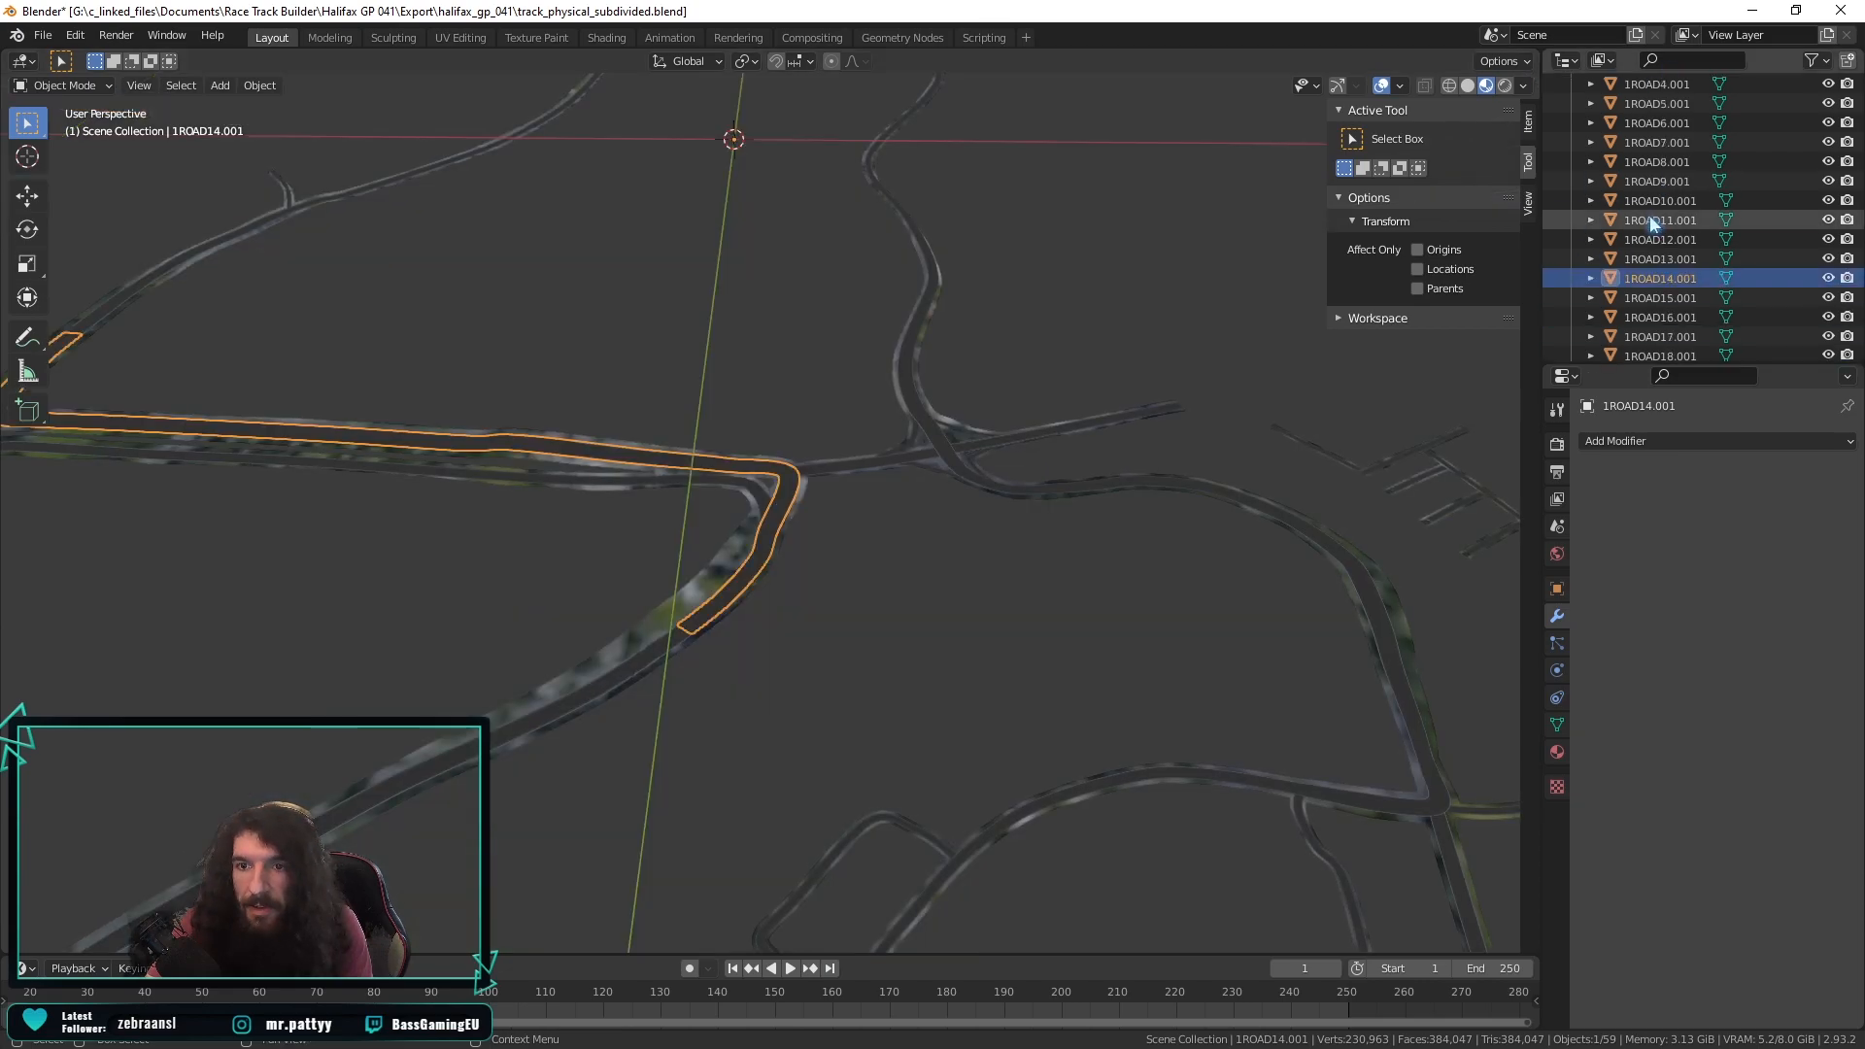
scroll(699, 573, "up", 15)
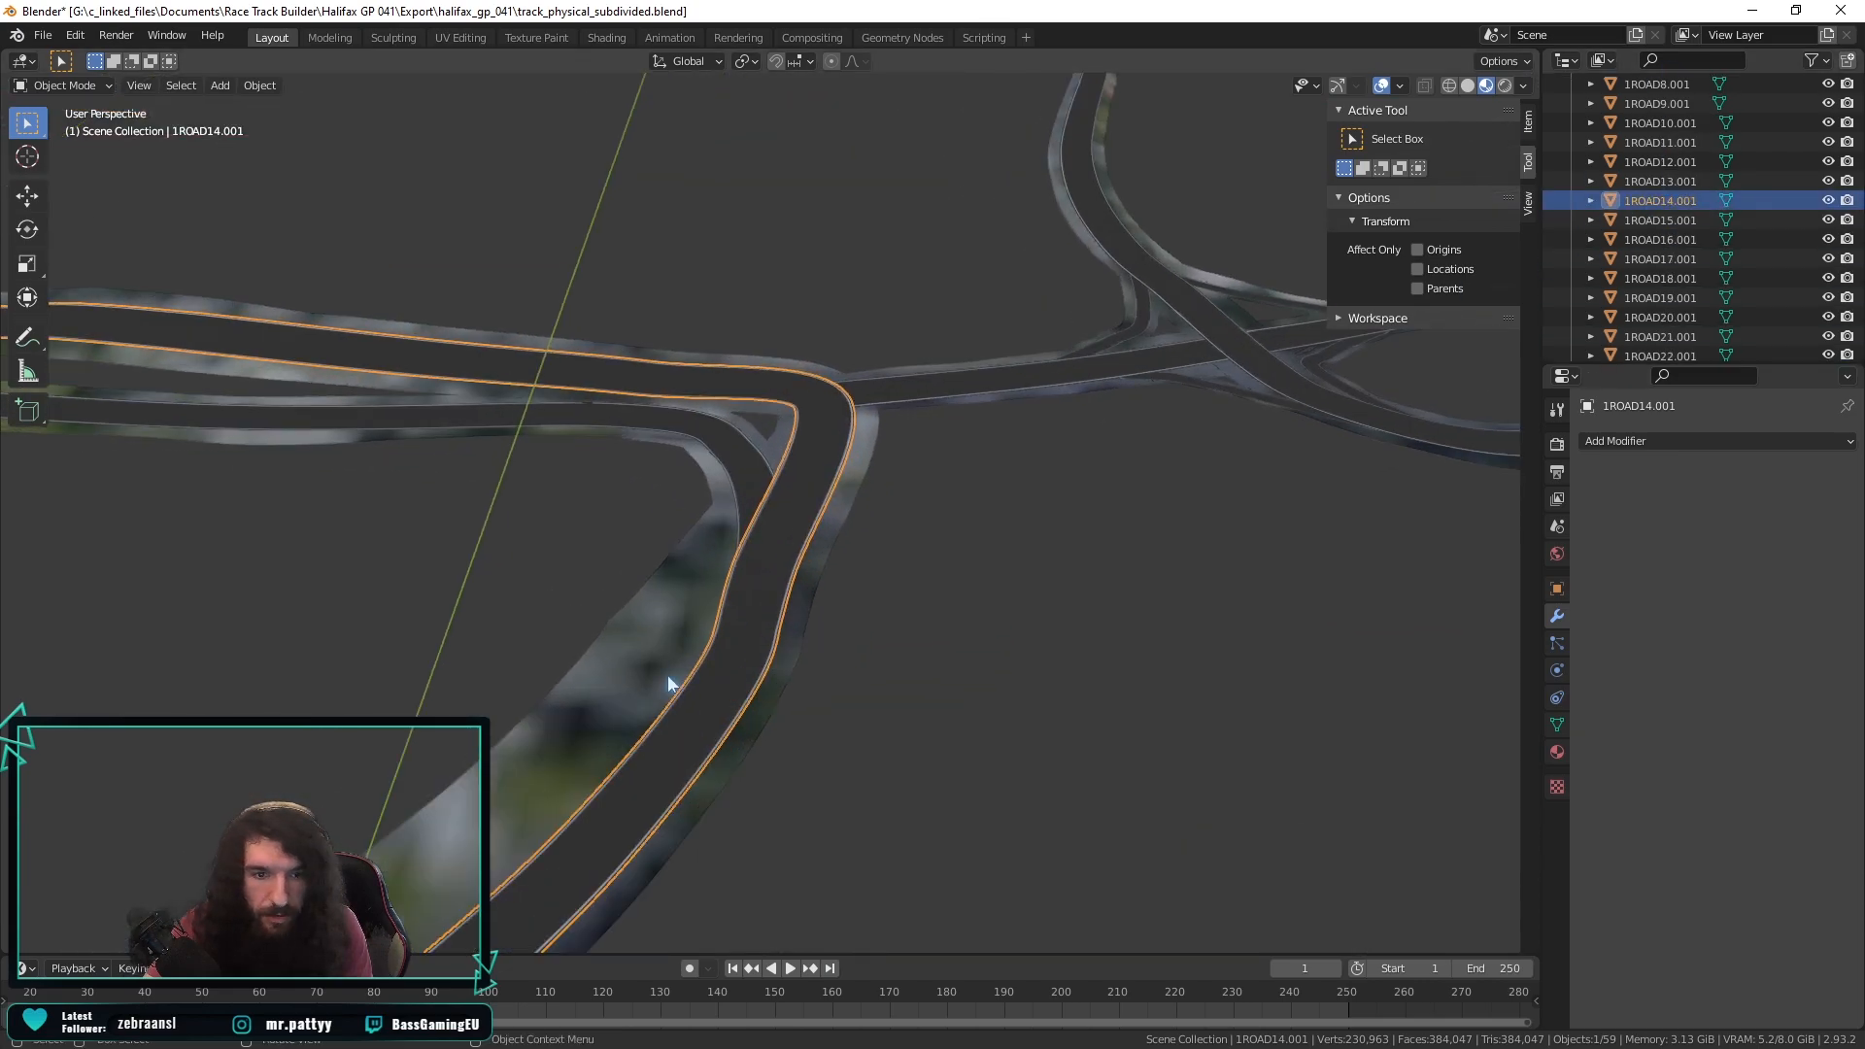
middle_click_drag(707, 571, 713, 544)
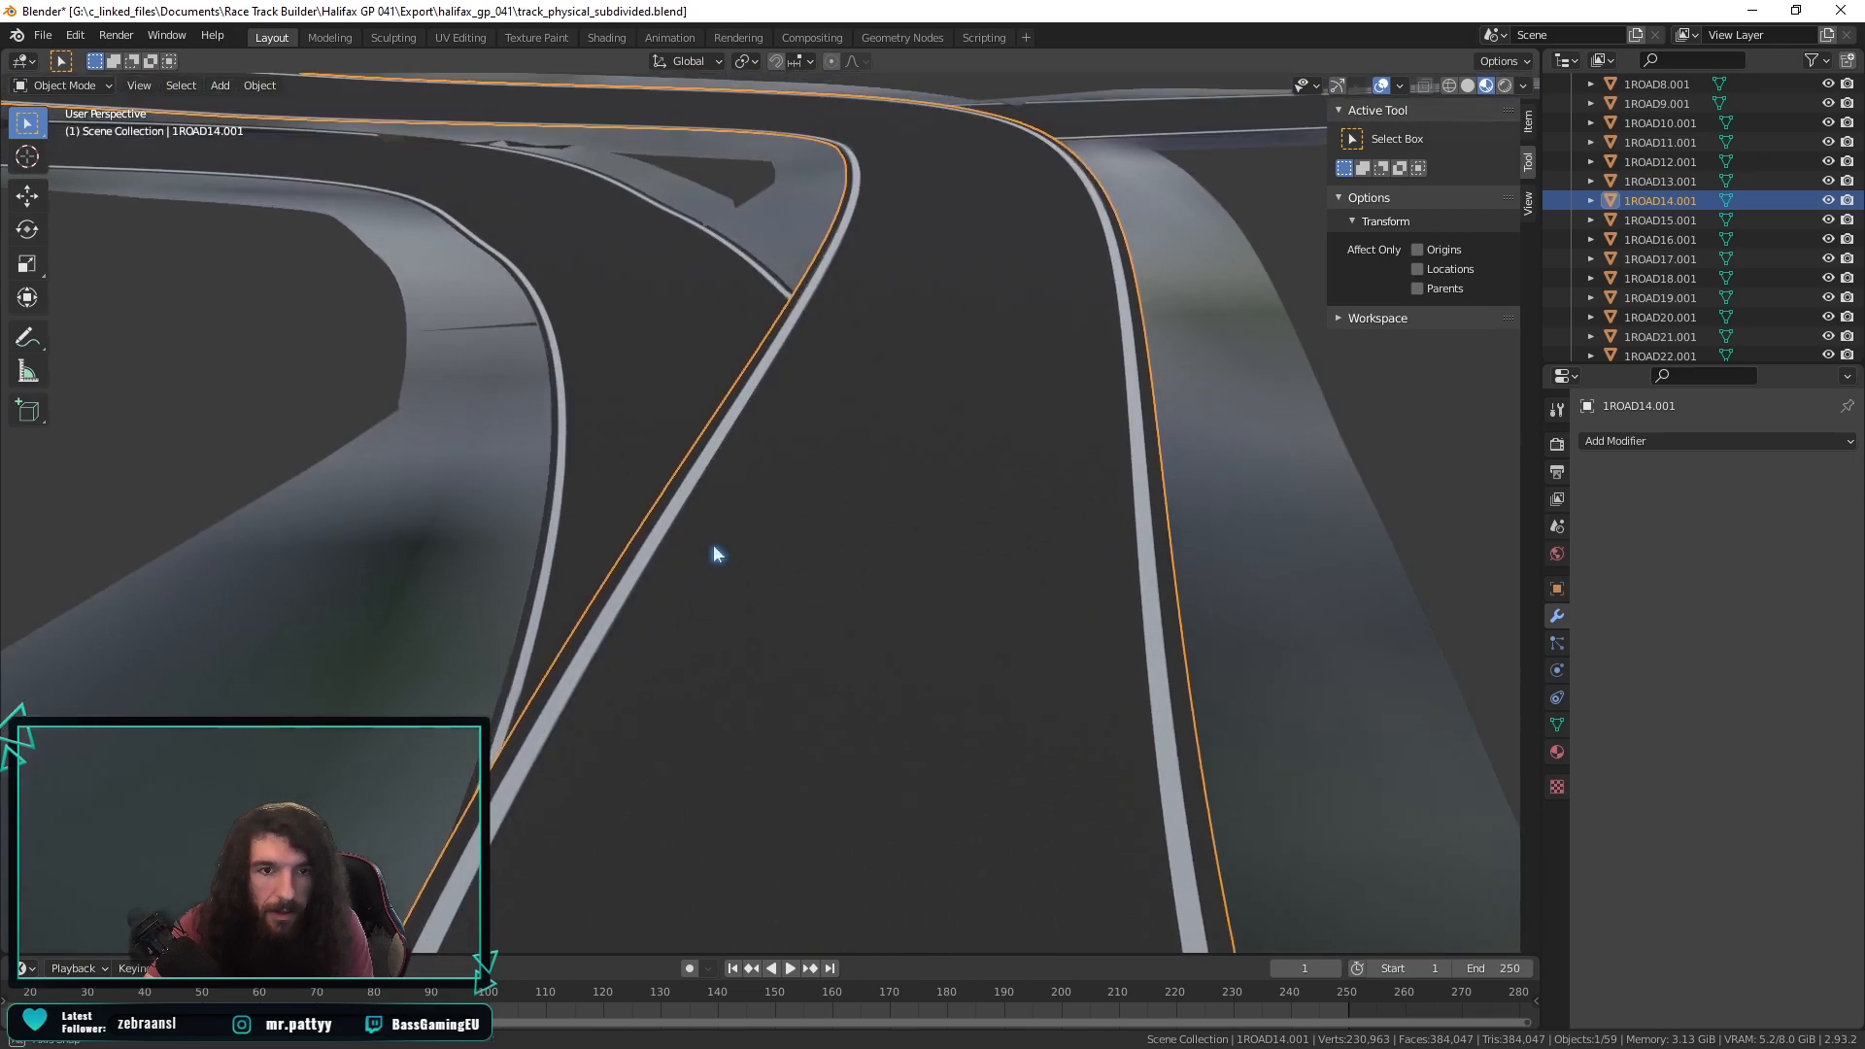
Display the scene in wireframe and examine the mesh grid of the selected road section.
left_click(1450, 86)
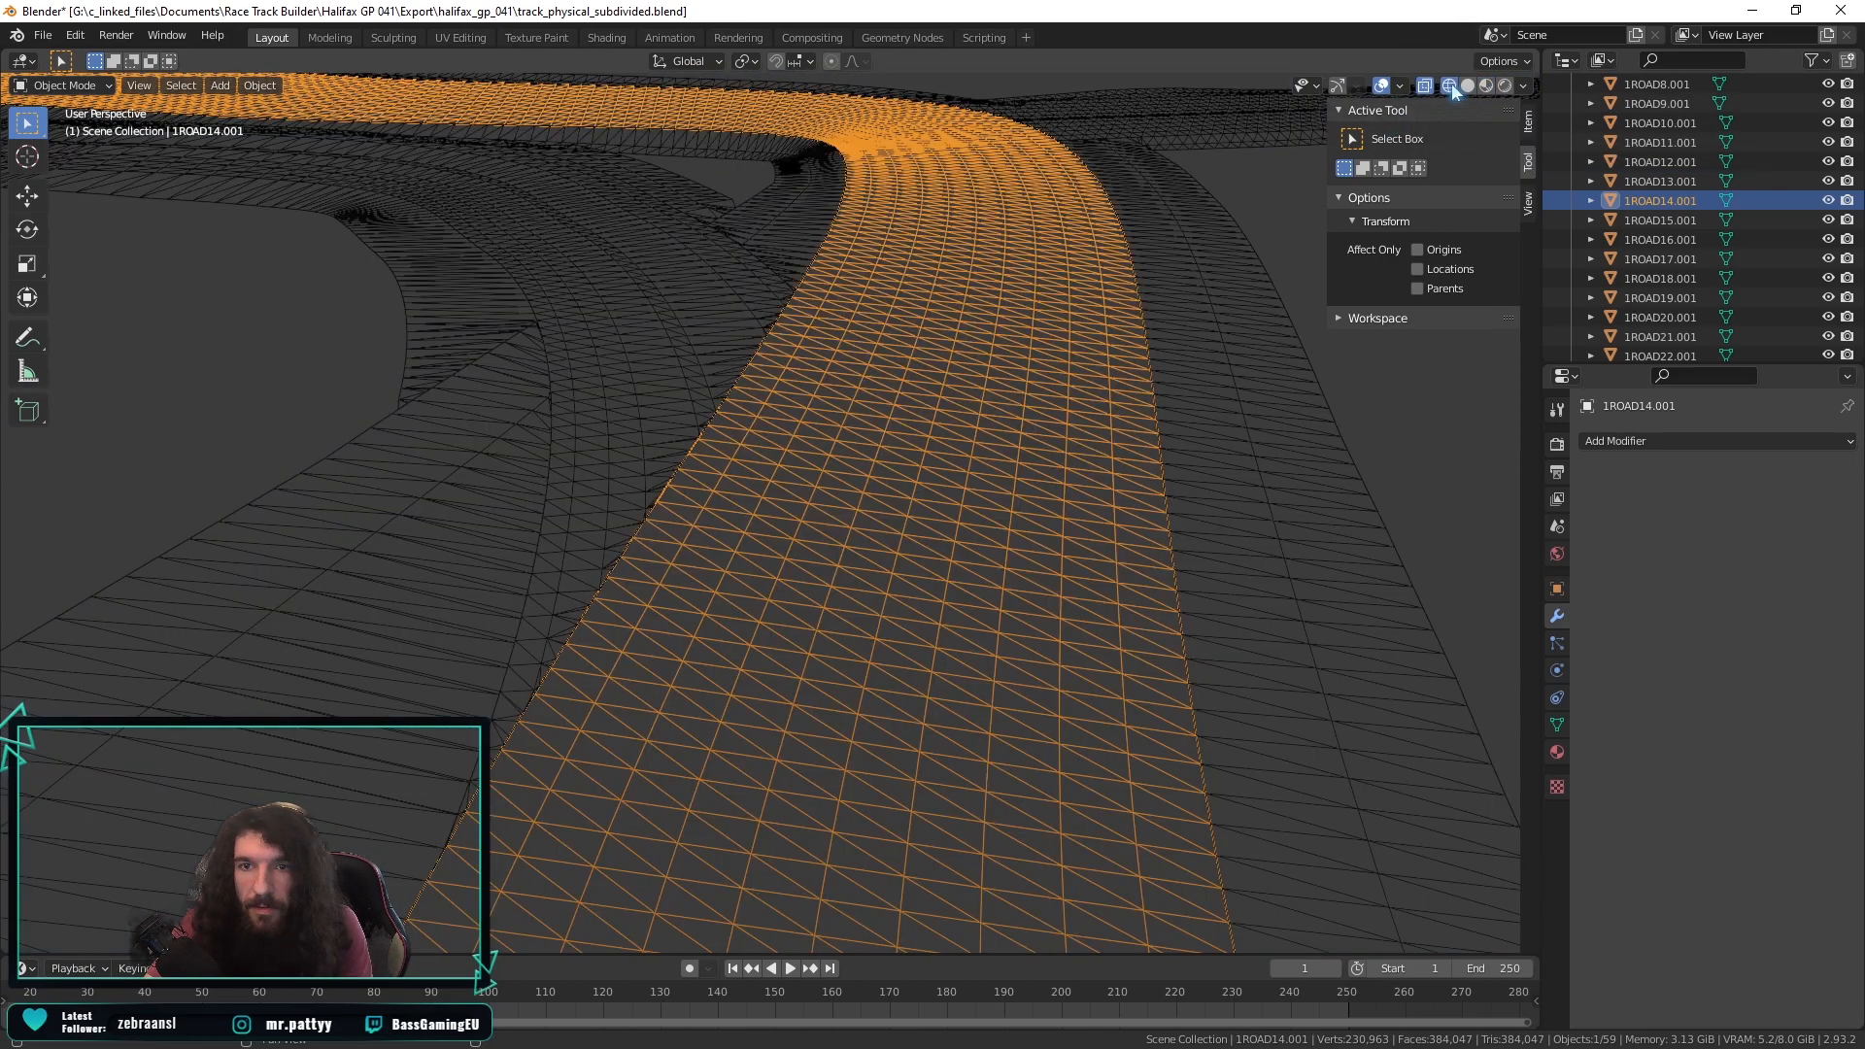
middle_click_drag(857, 468, 841, 457)
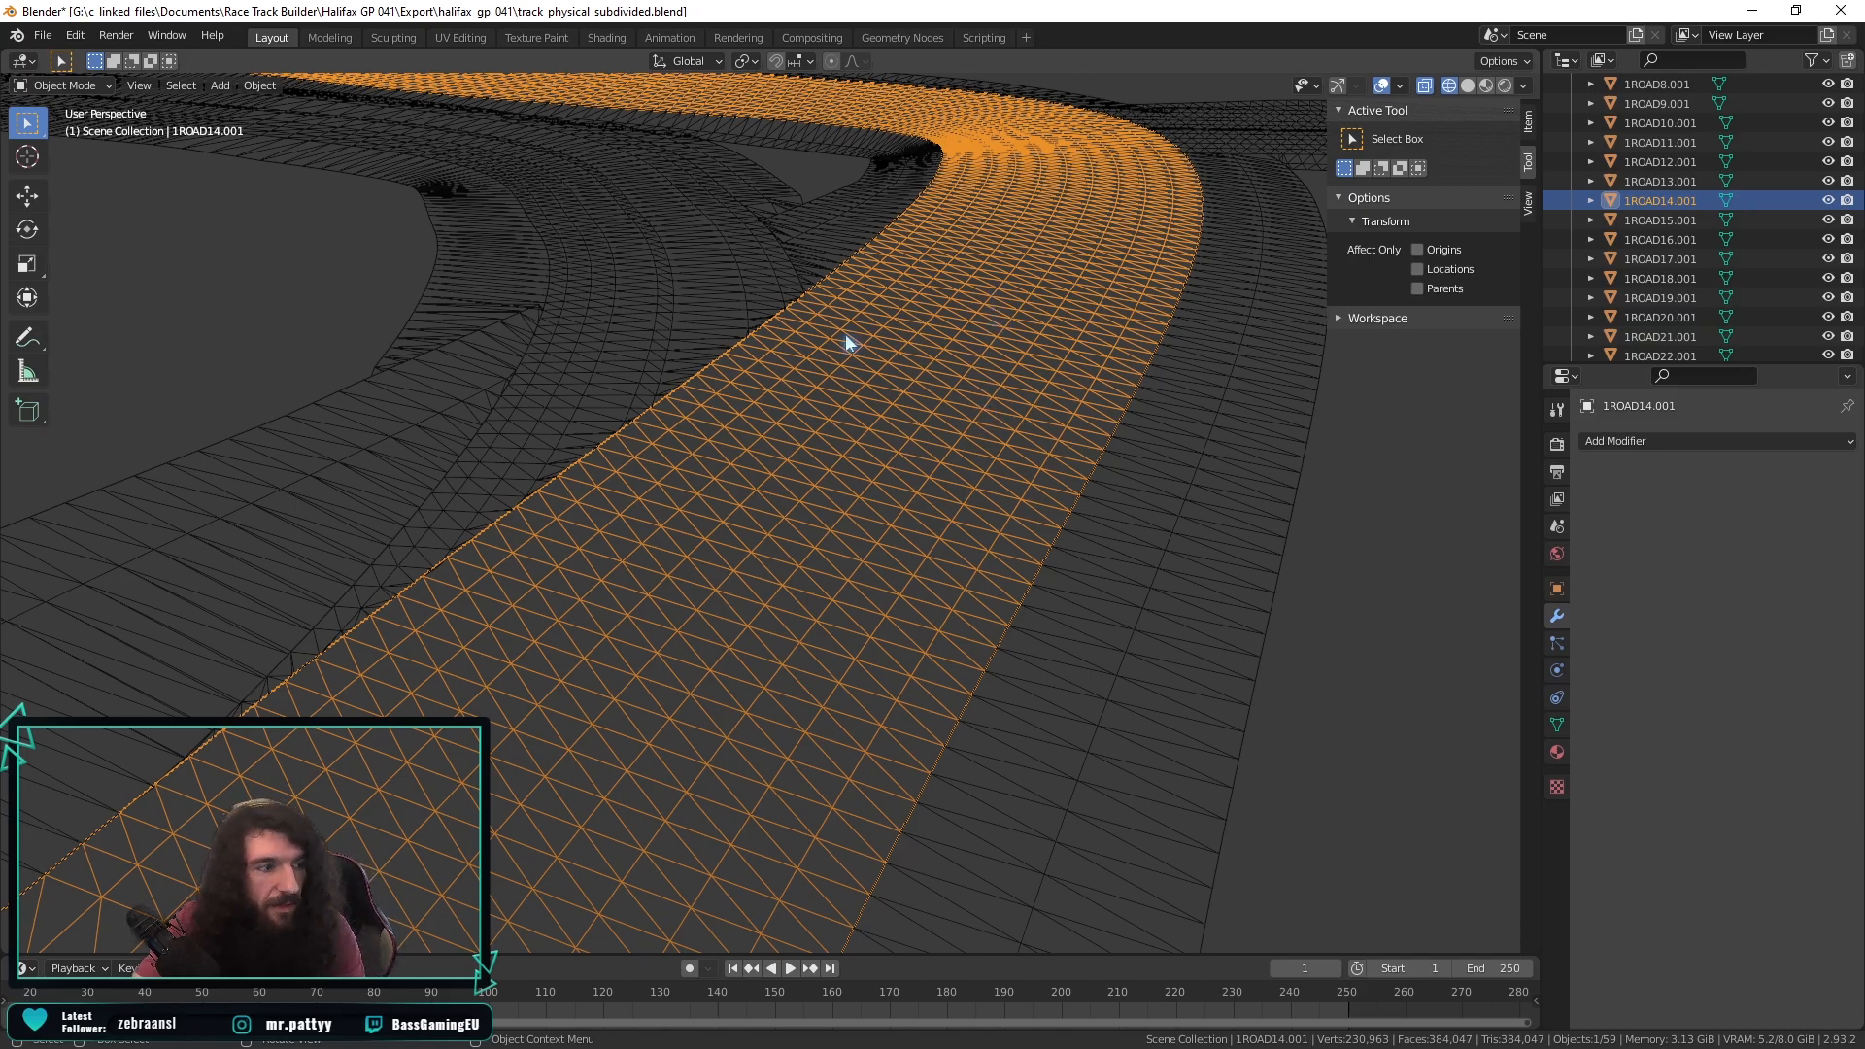
mouse_move(912, 383)
middle_mouse_down()
mouse_move(938, 341)
mouse_move(931, 391)
middle_mouse_up()
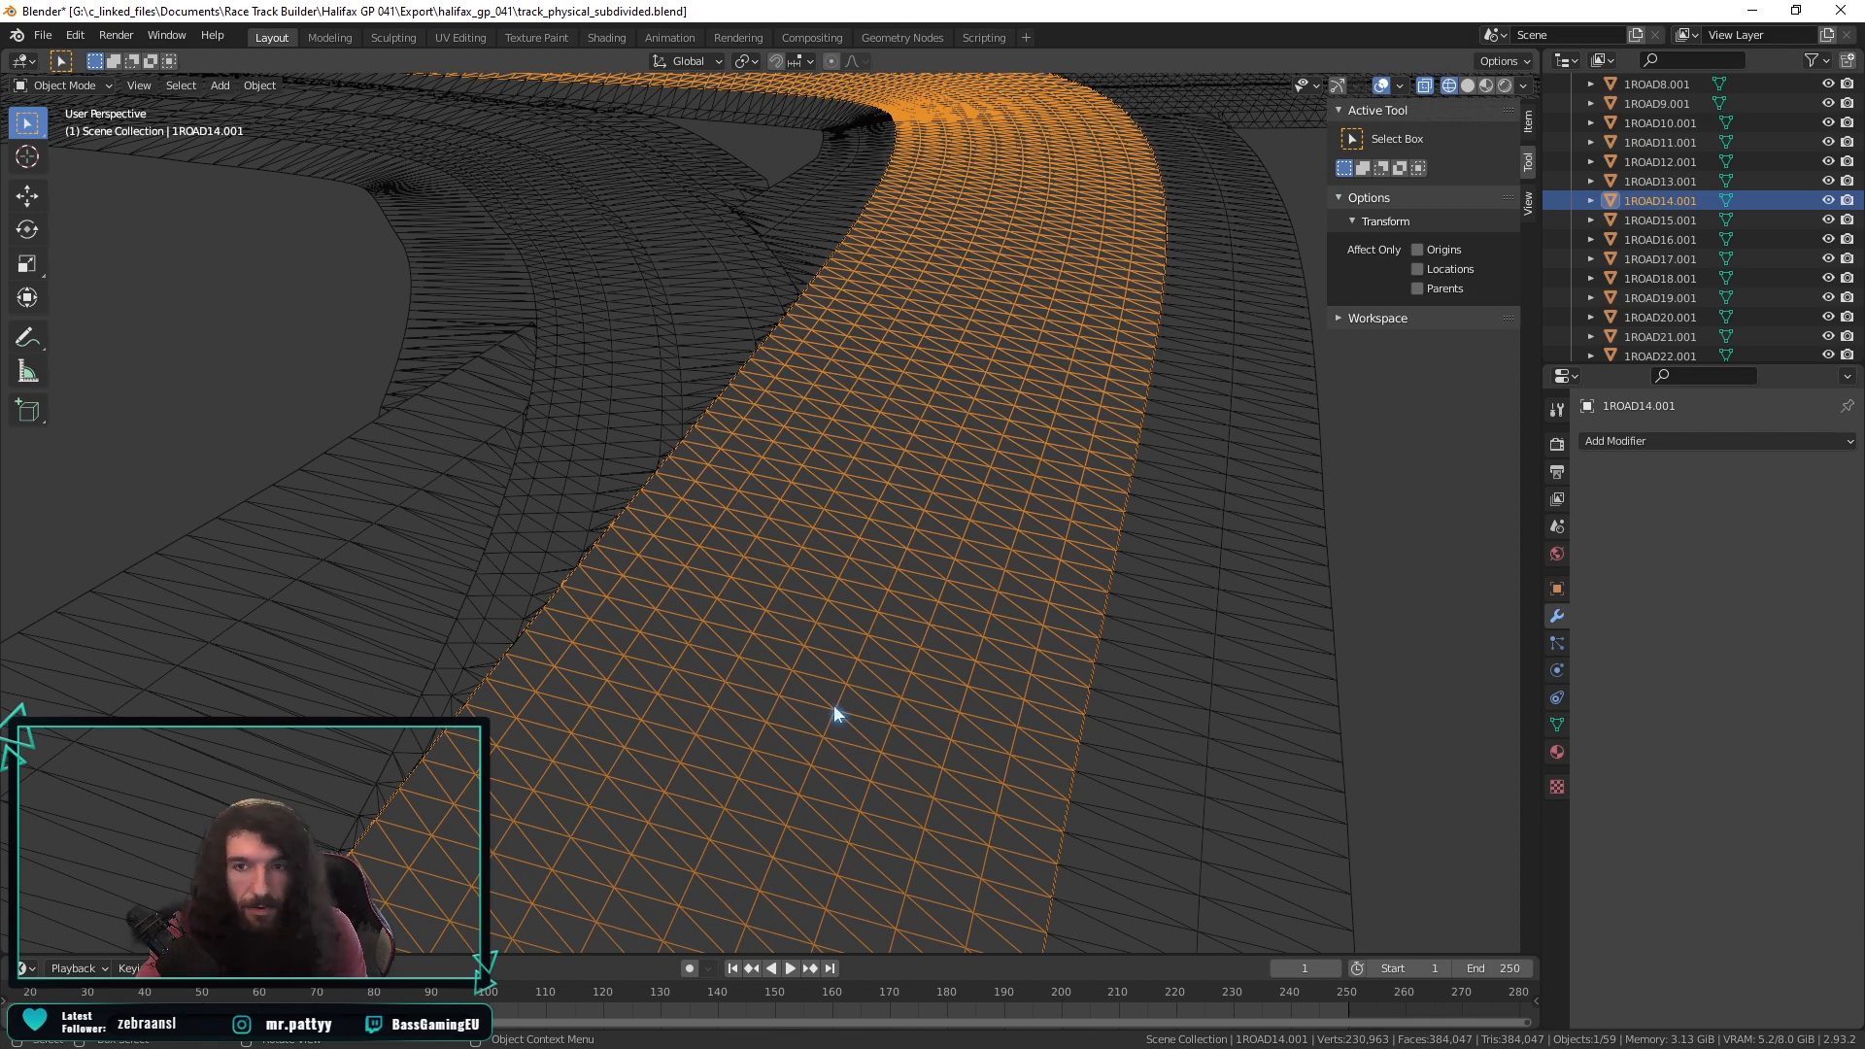
Collapse the Track collection, make Track.001 visible and hide Track.
scroll(1704, 165, "up", 5)
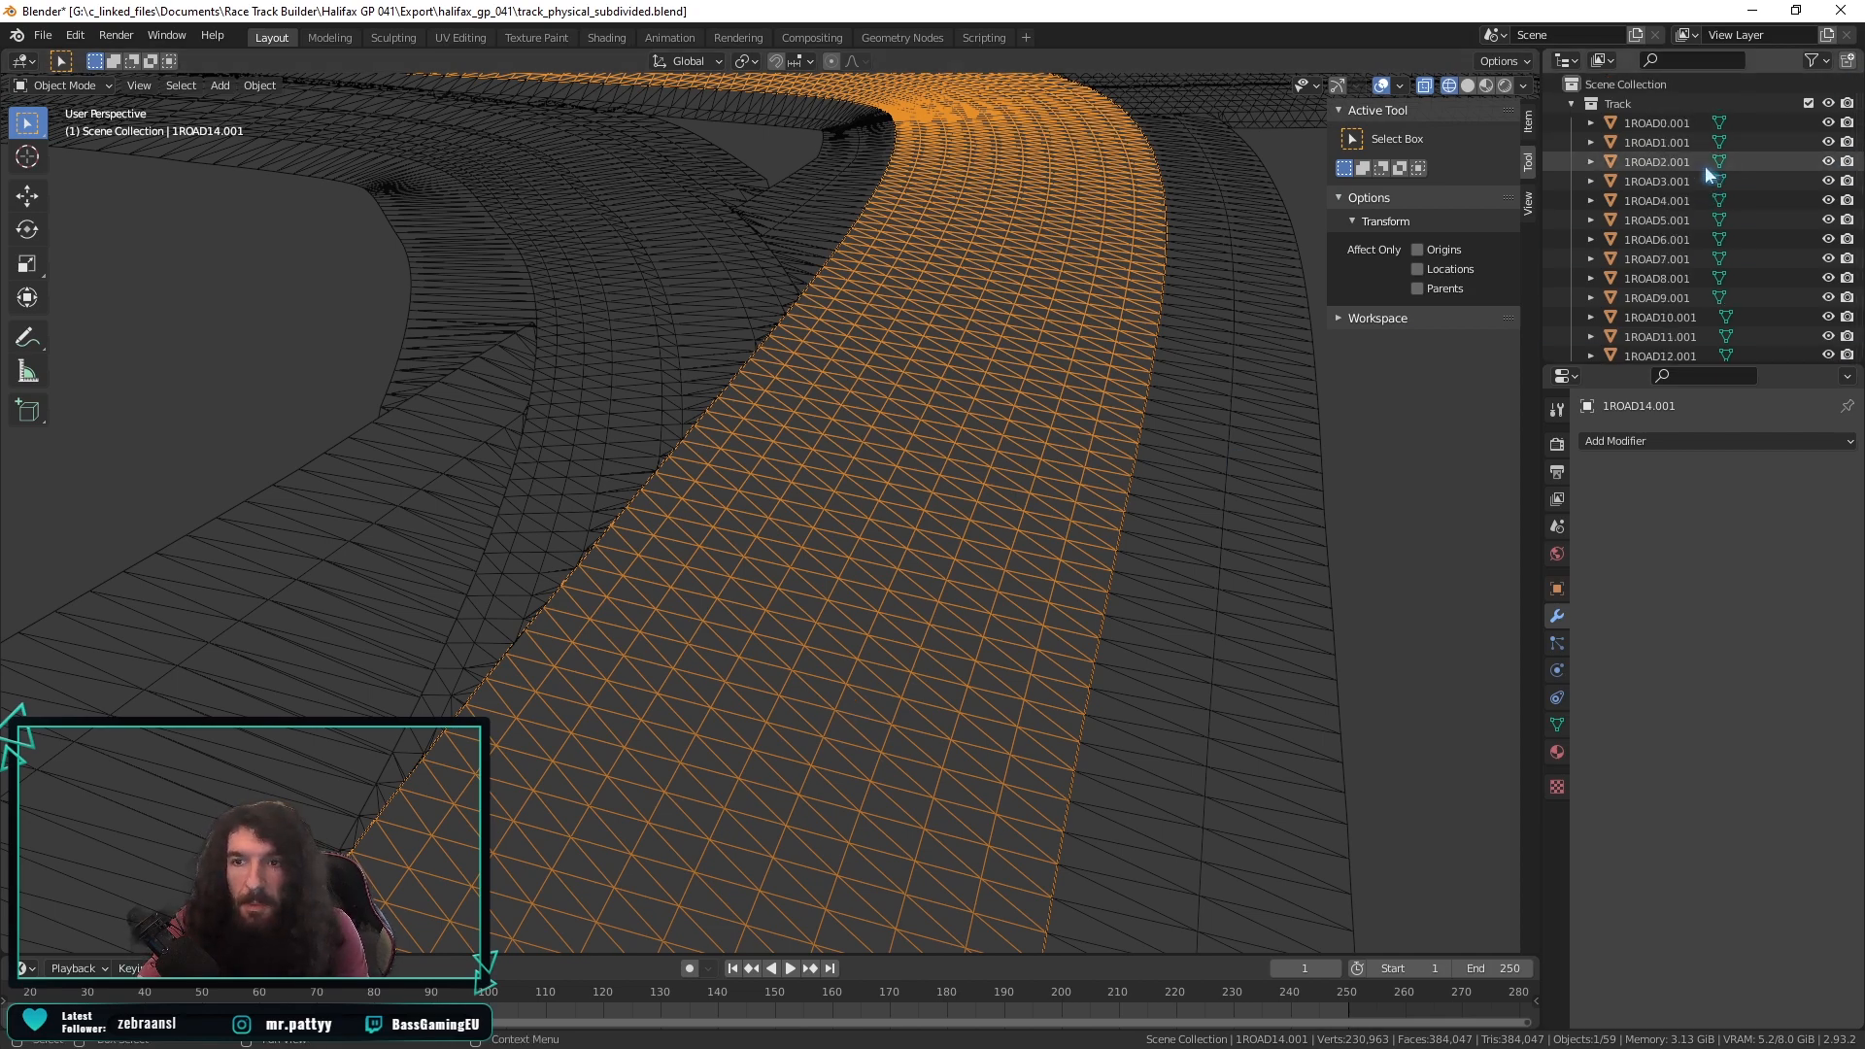
left_click(1572, 103)
left_click(1828, 122)
left_click(1828, 103)
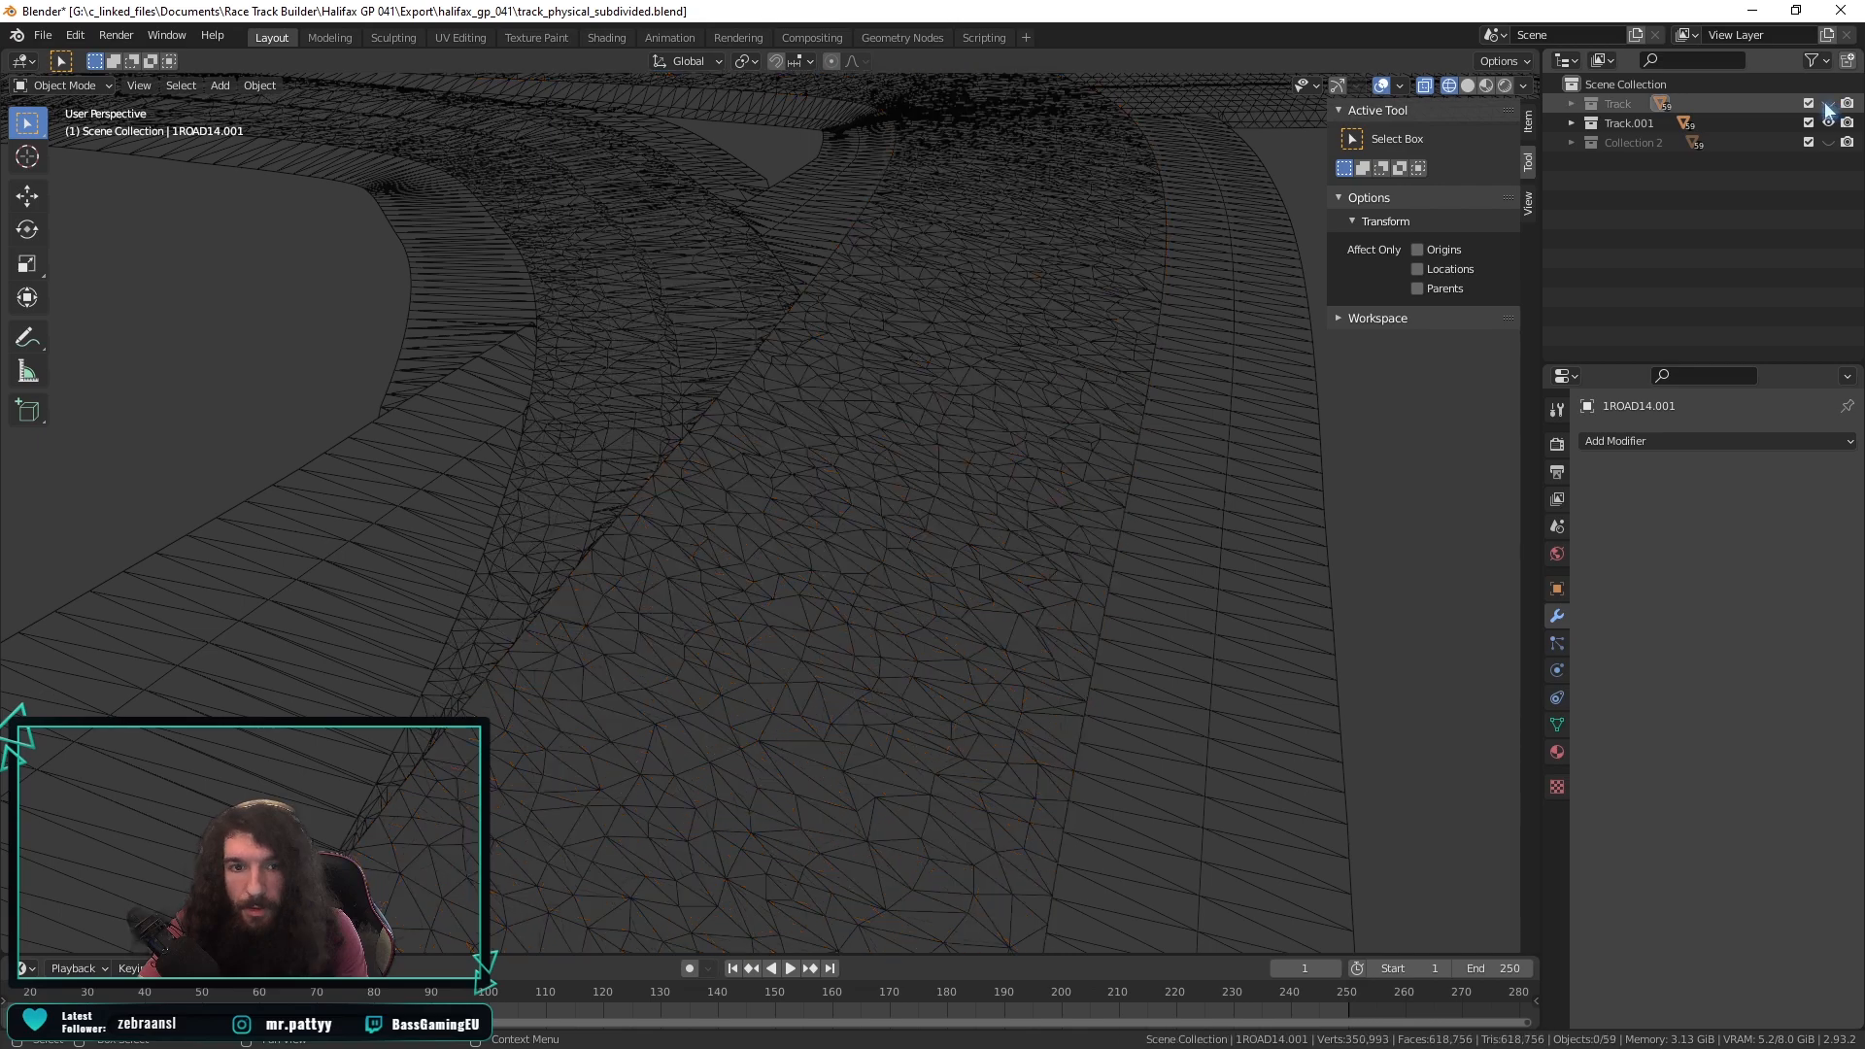
Examine the triangulation of the Track.001 road surface up close and around the junction.
scroll(874, 567, "up", 3)
scroll(932, 553, "up", 2)
mouse_move(953, 556)
middle_mouse_down()
mouse_move(944, 513)
mouse_move(939, 552)
middle_mouse_up()
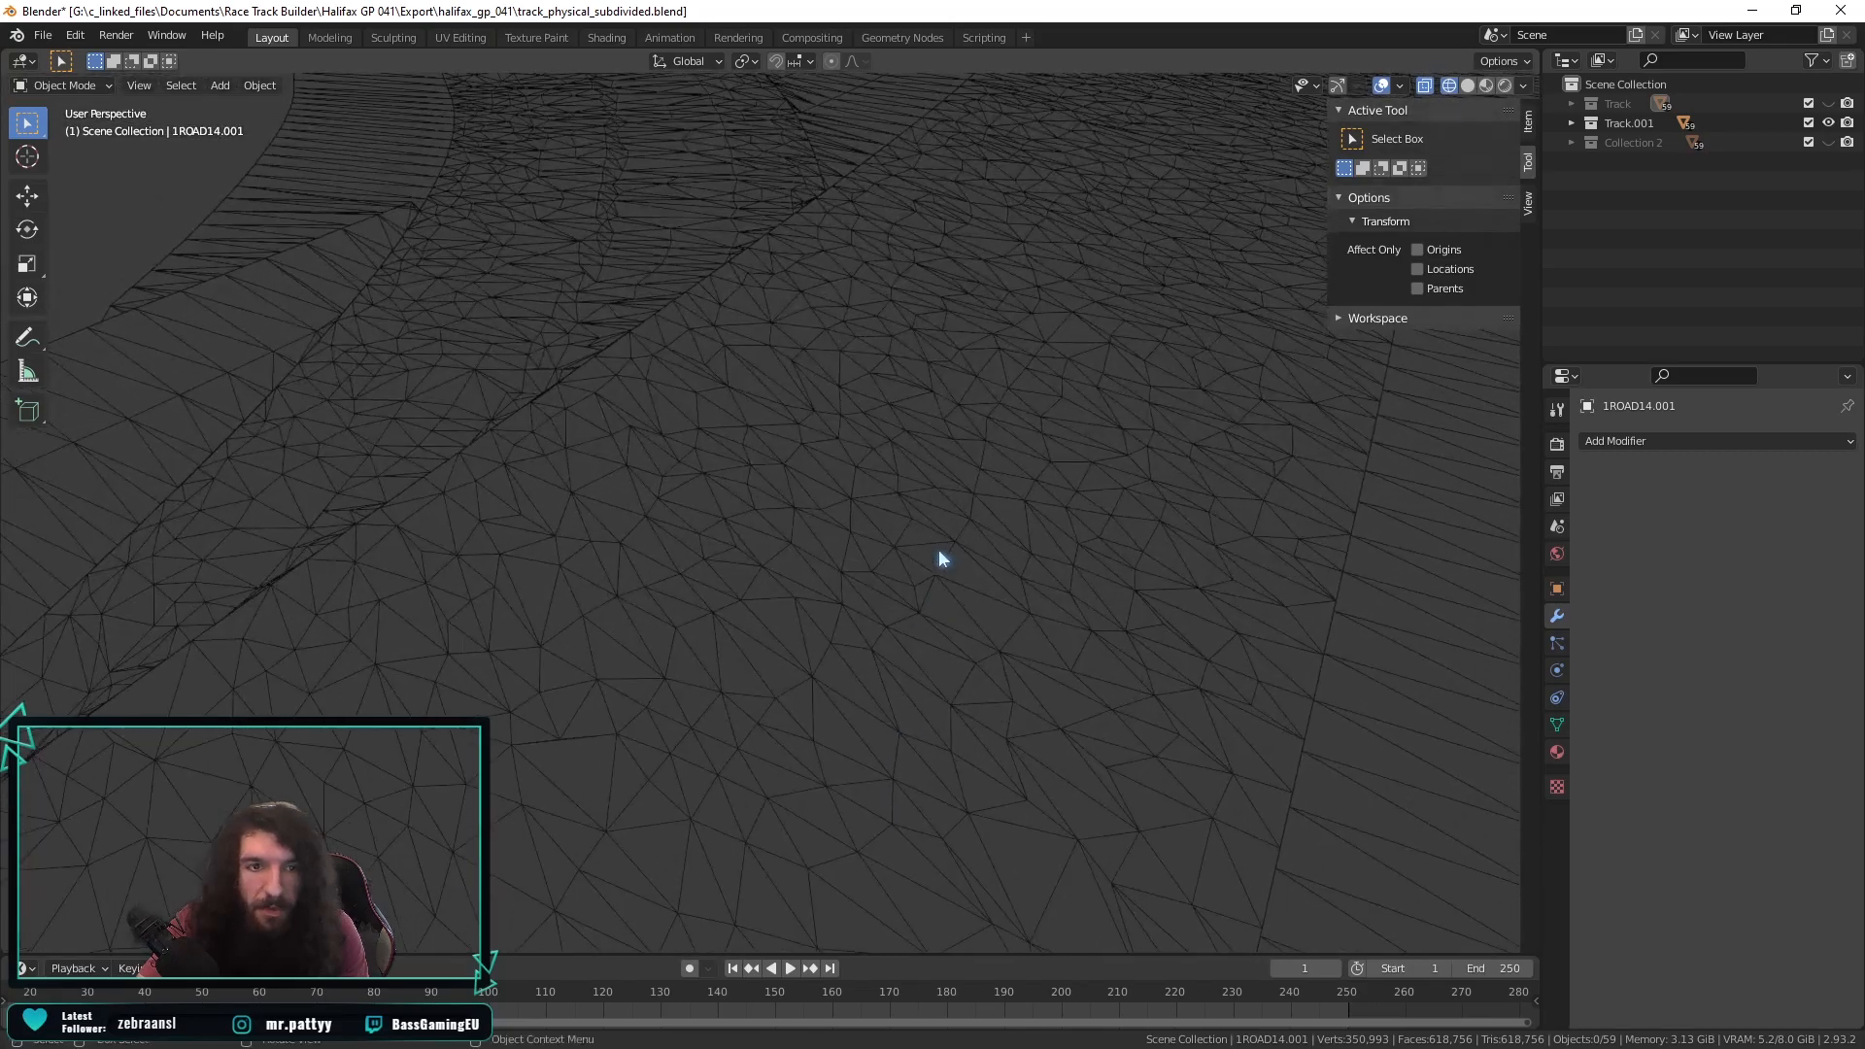
scroll(939, 551, "down", 4)
mouse_move(775, 550)
middle_mouse_down()
mouse_move(790, 520)
mouse_move(793, 573)
mouse_move(804, 553)
middle_mouse_up()
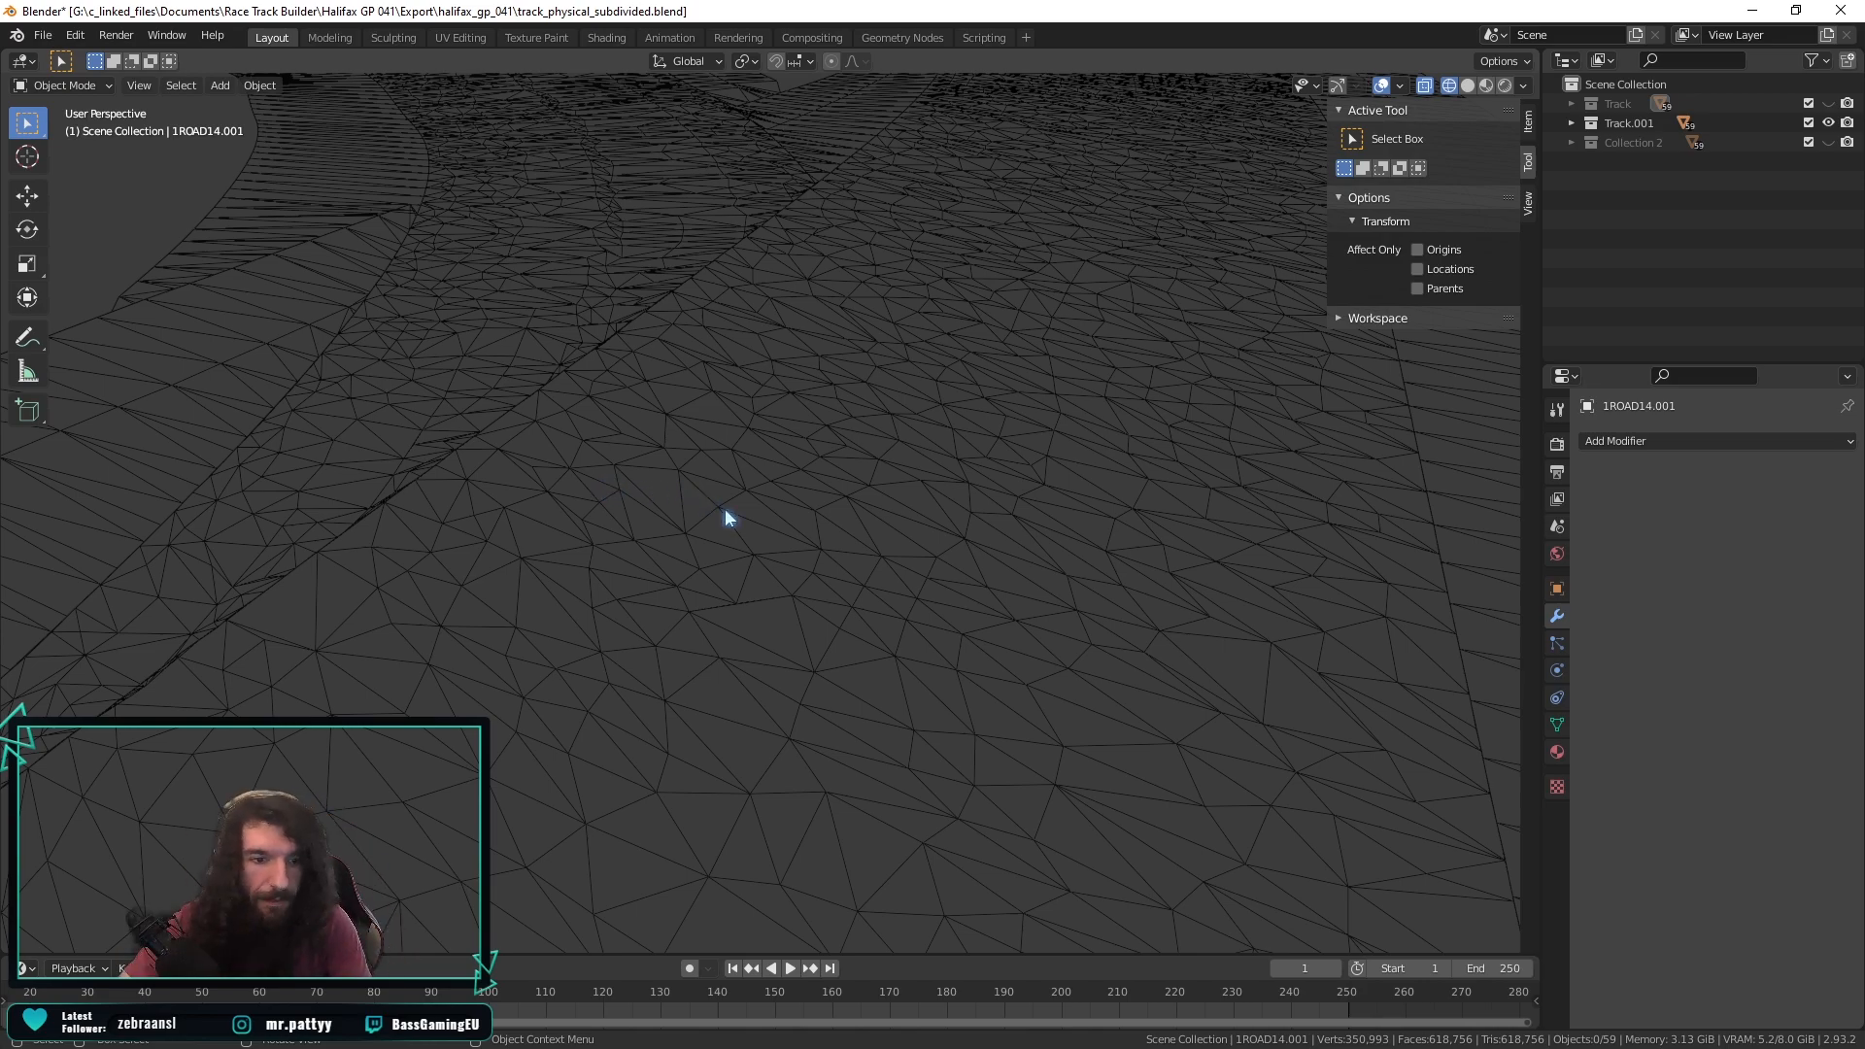
scroll(425, 511, "up", 2)
scroll(903, 509, "down", 8)
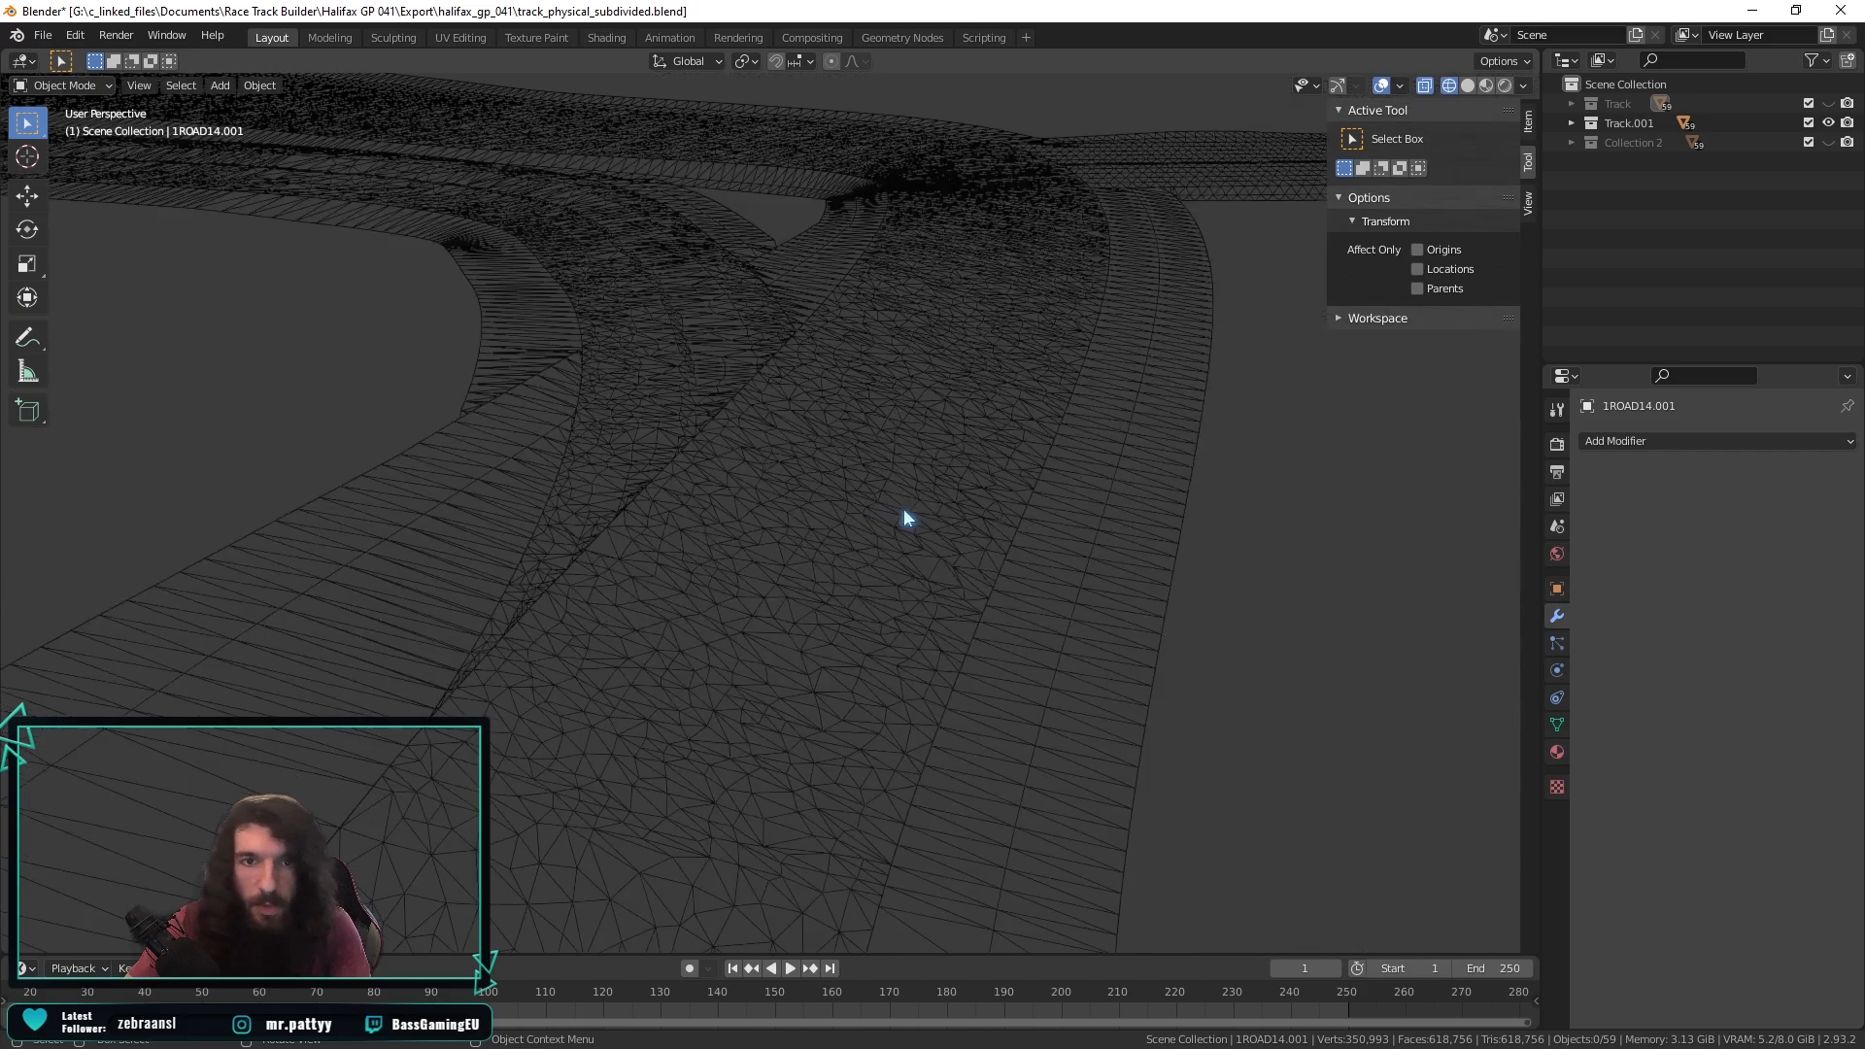
scroll(873, 509, "up", 2)
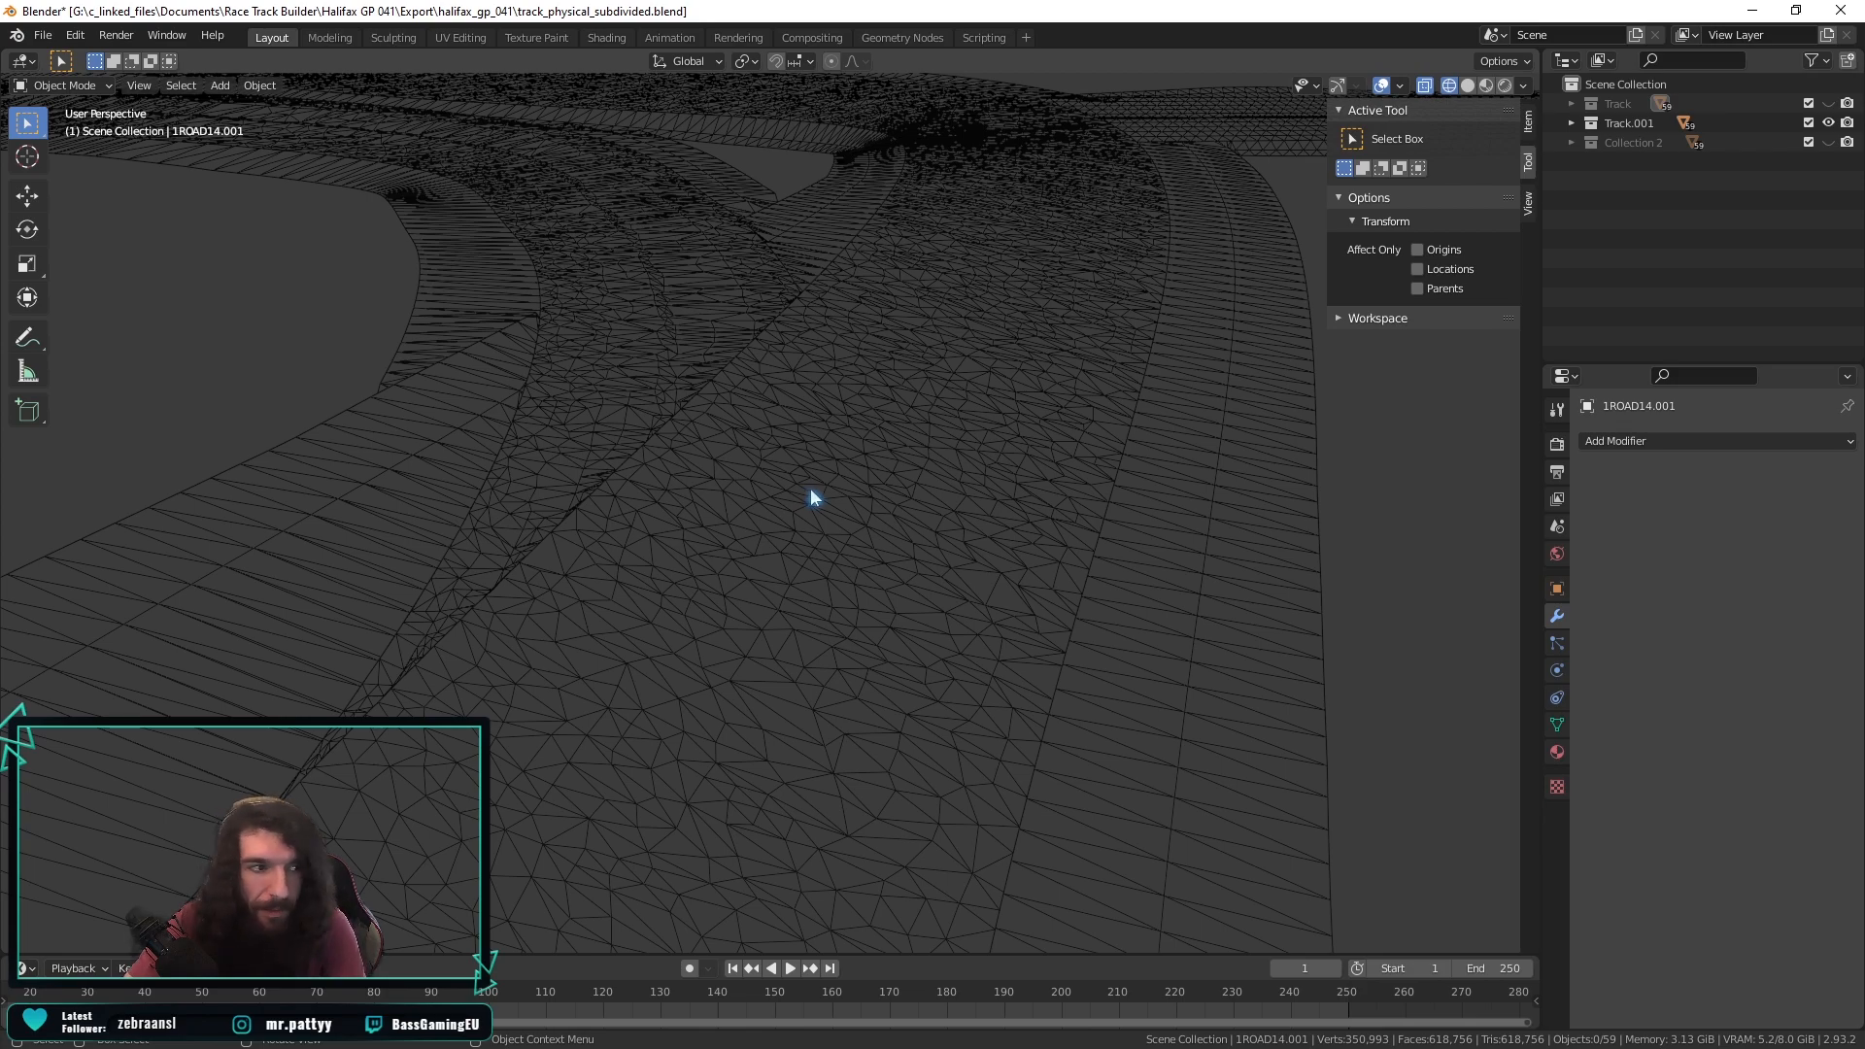
scroll(820, 486, "up", 2)
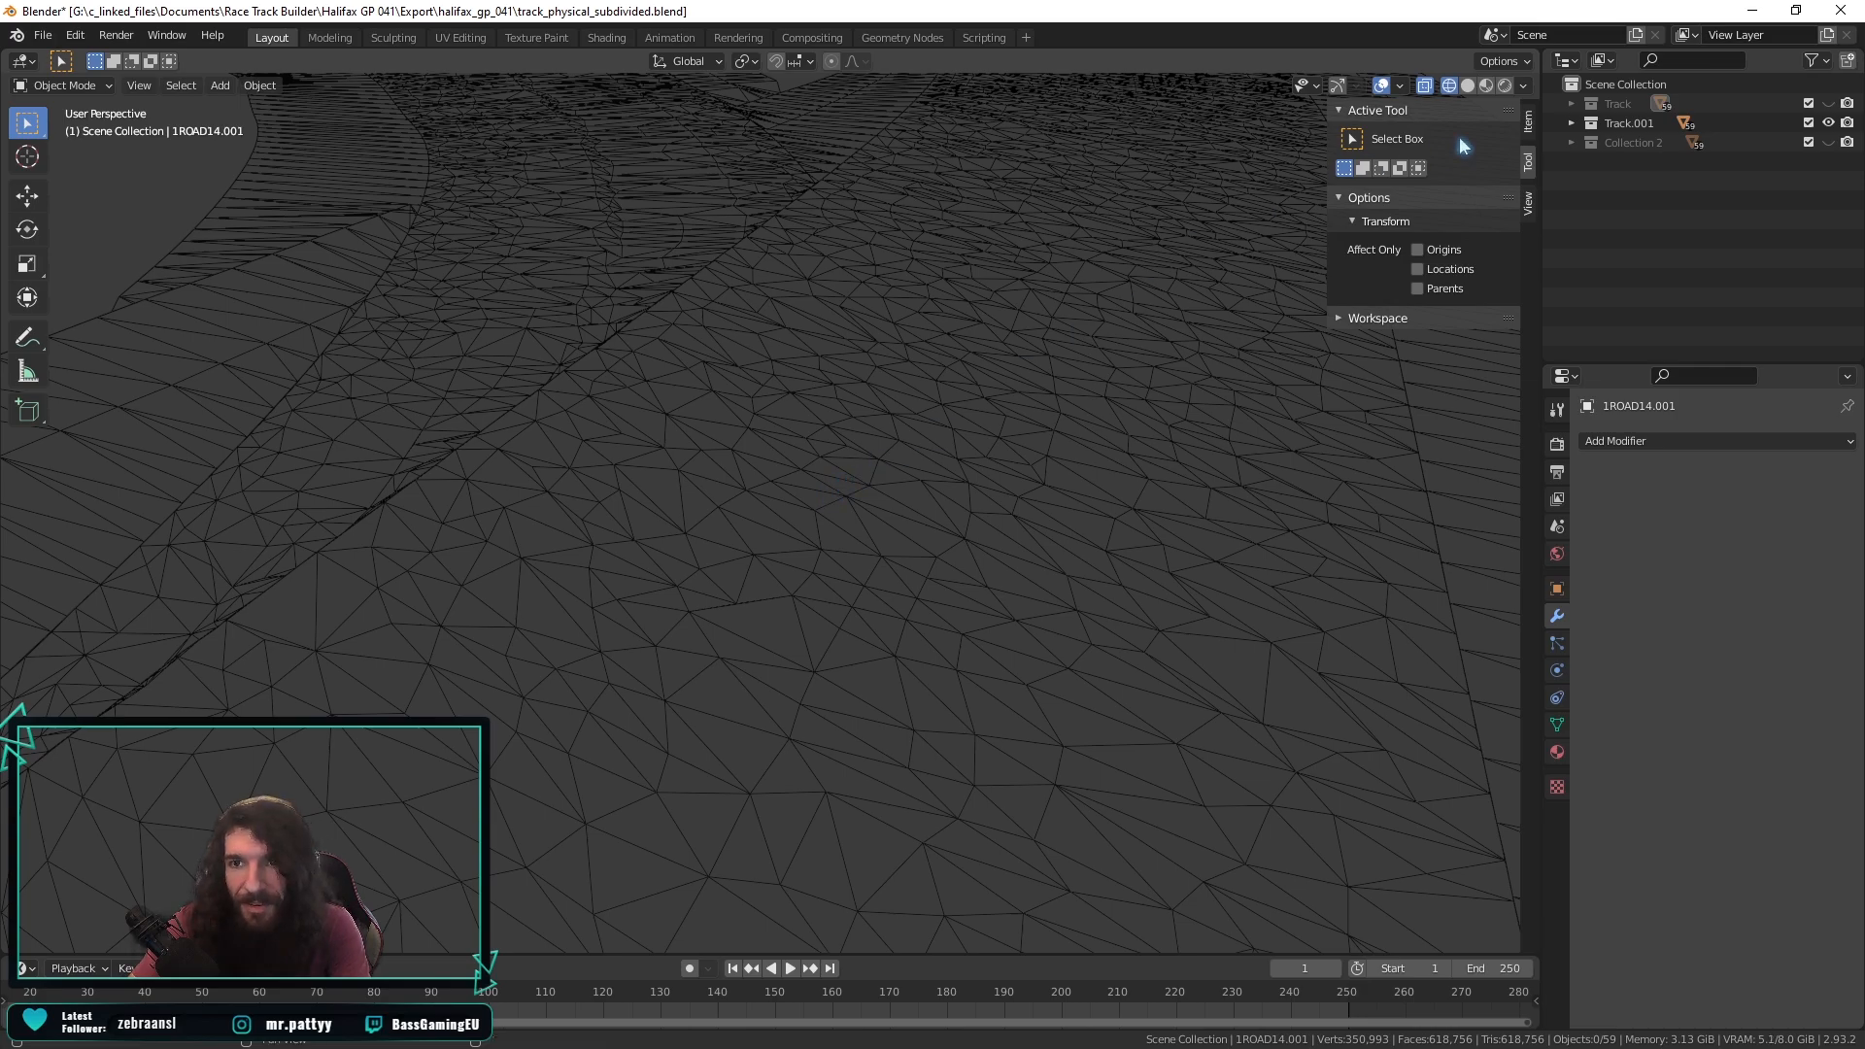
scroll(895, 432, "up", 3)
scroll(874, 445, "down", 6)
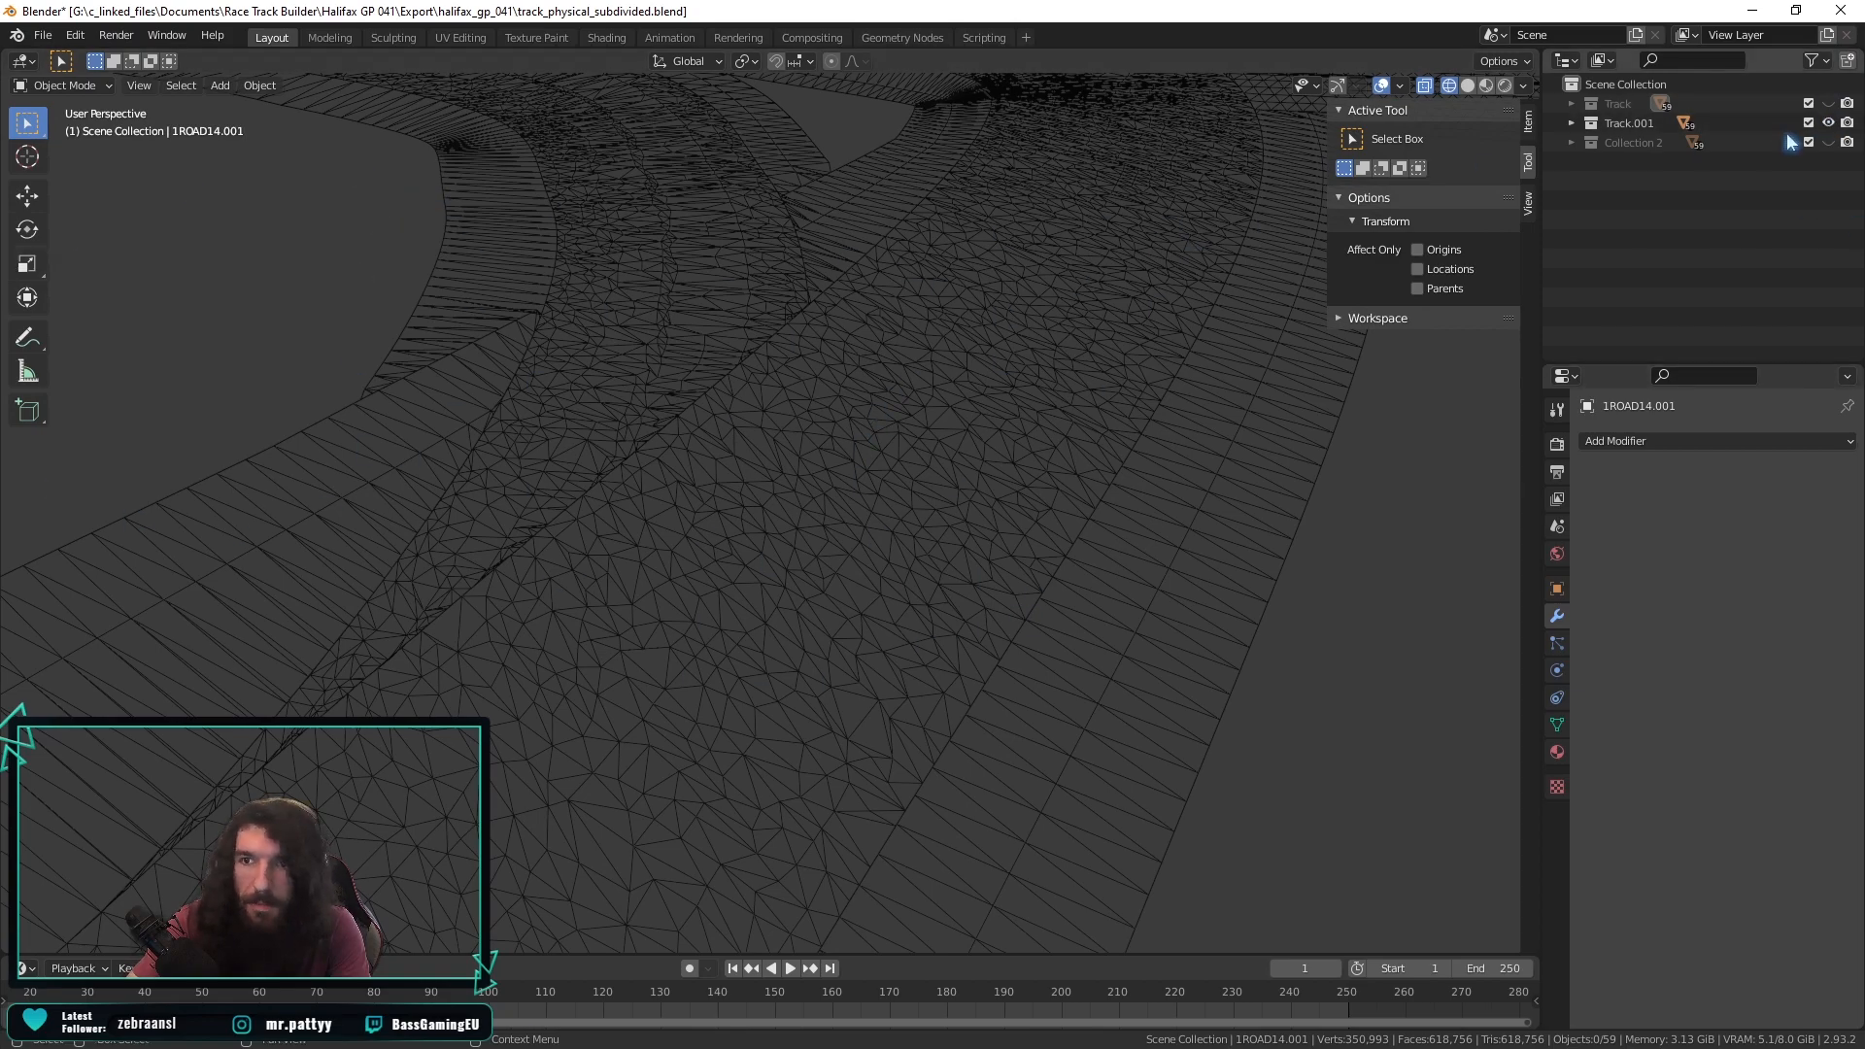
Hide the Track.001 collection and show the Track collection again.
left_click(1828, 124)
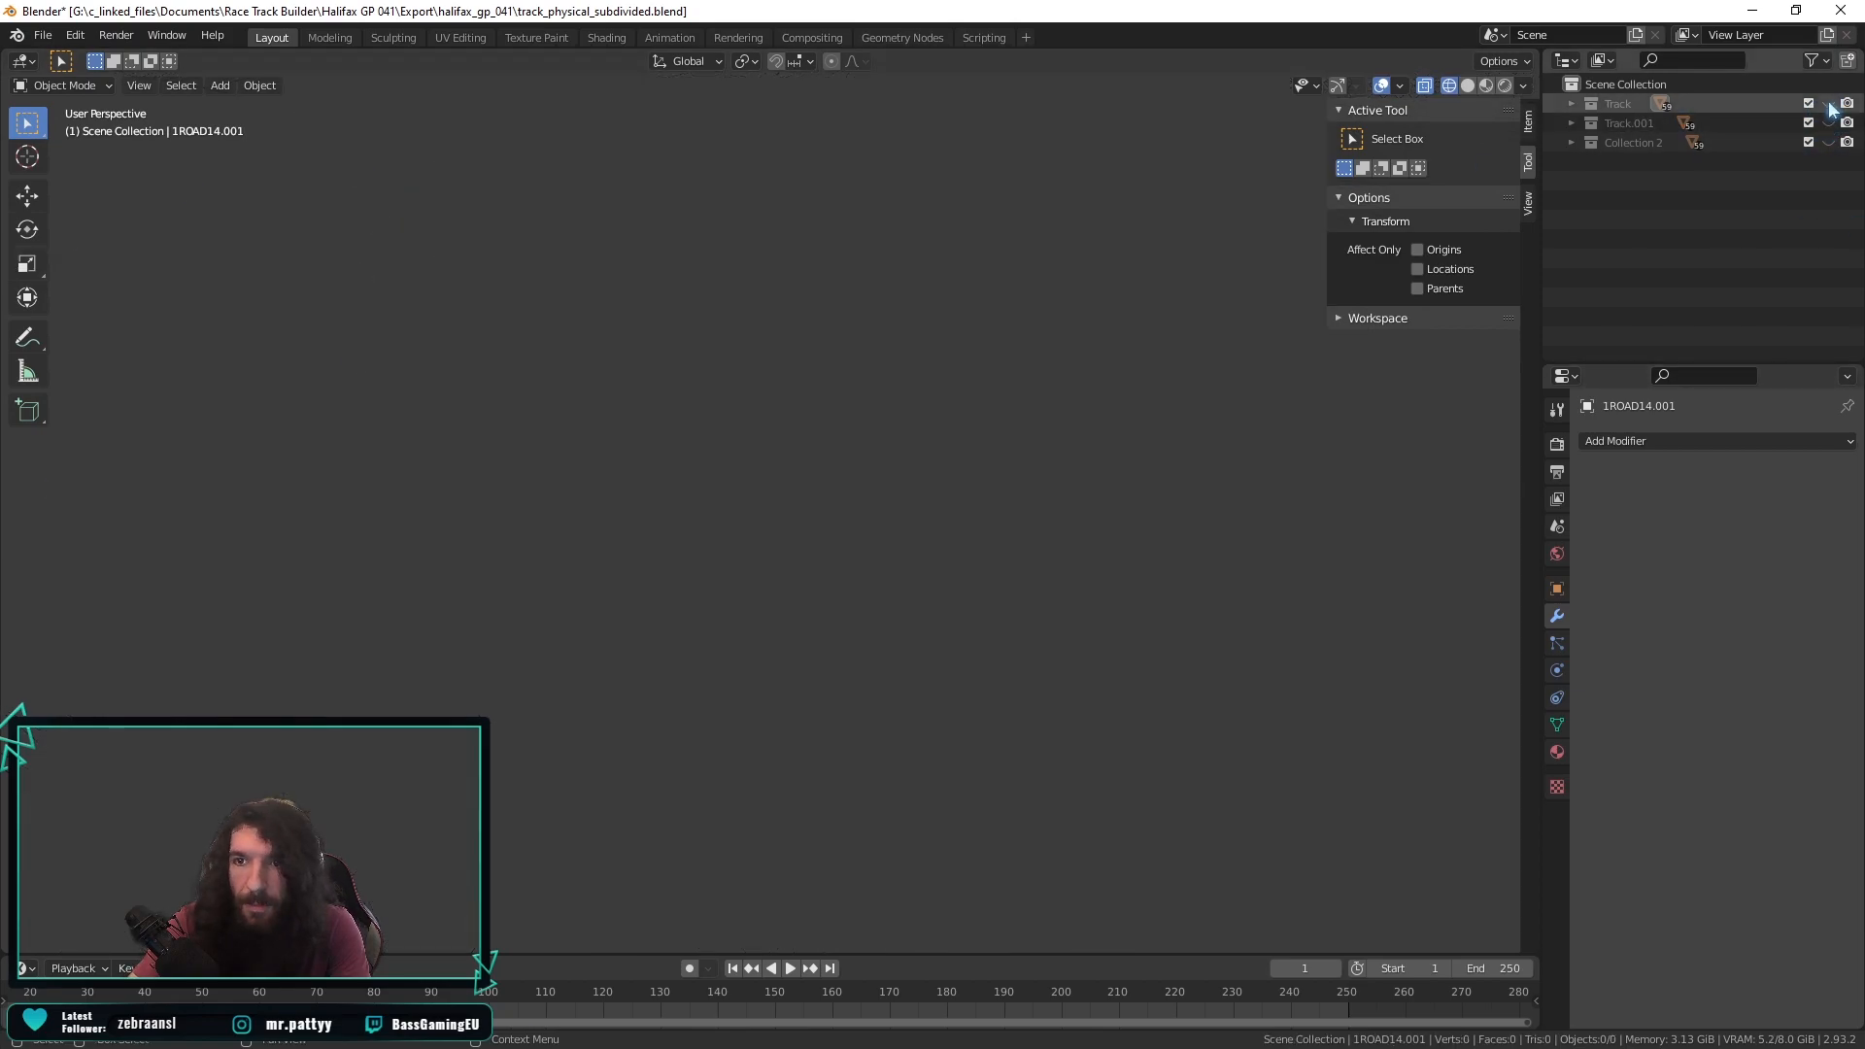
left_click(1828, 103)
middle_click_drag(820, 466, 843, 439)
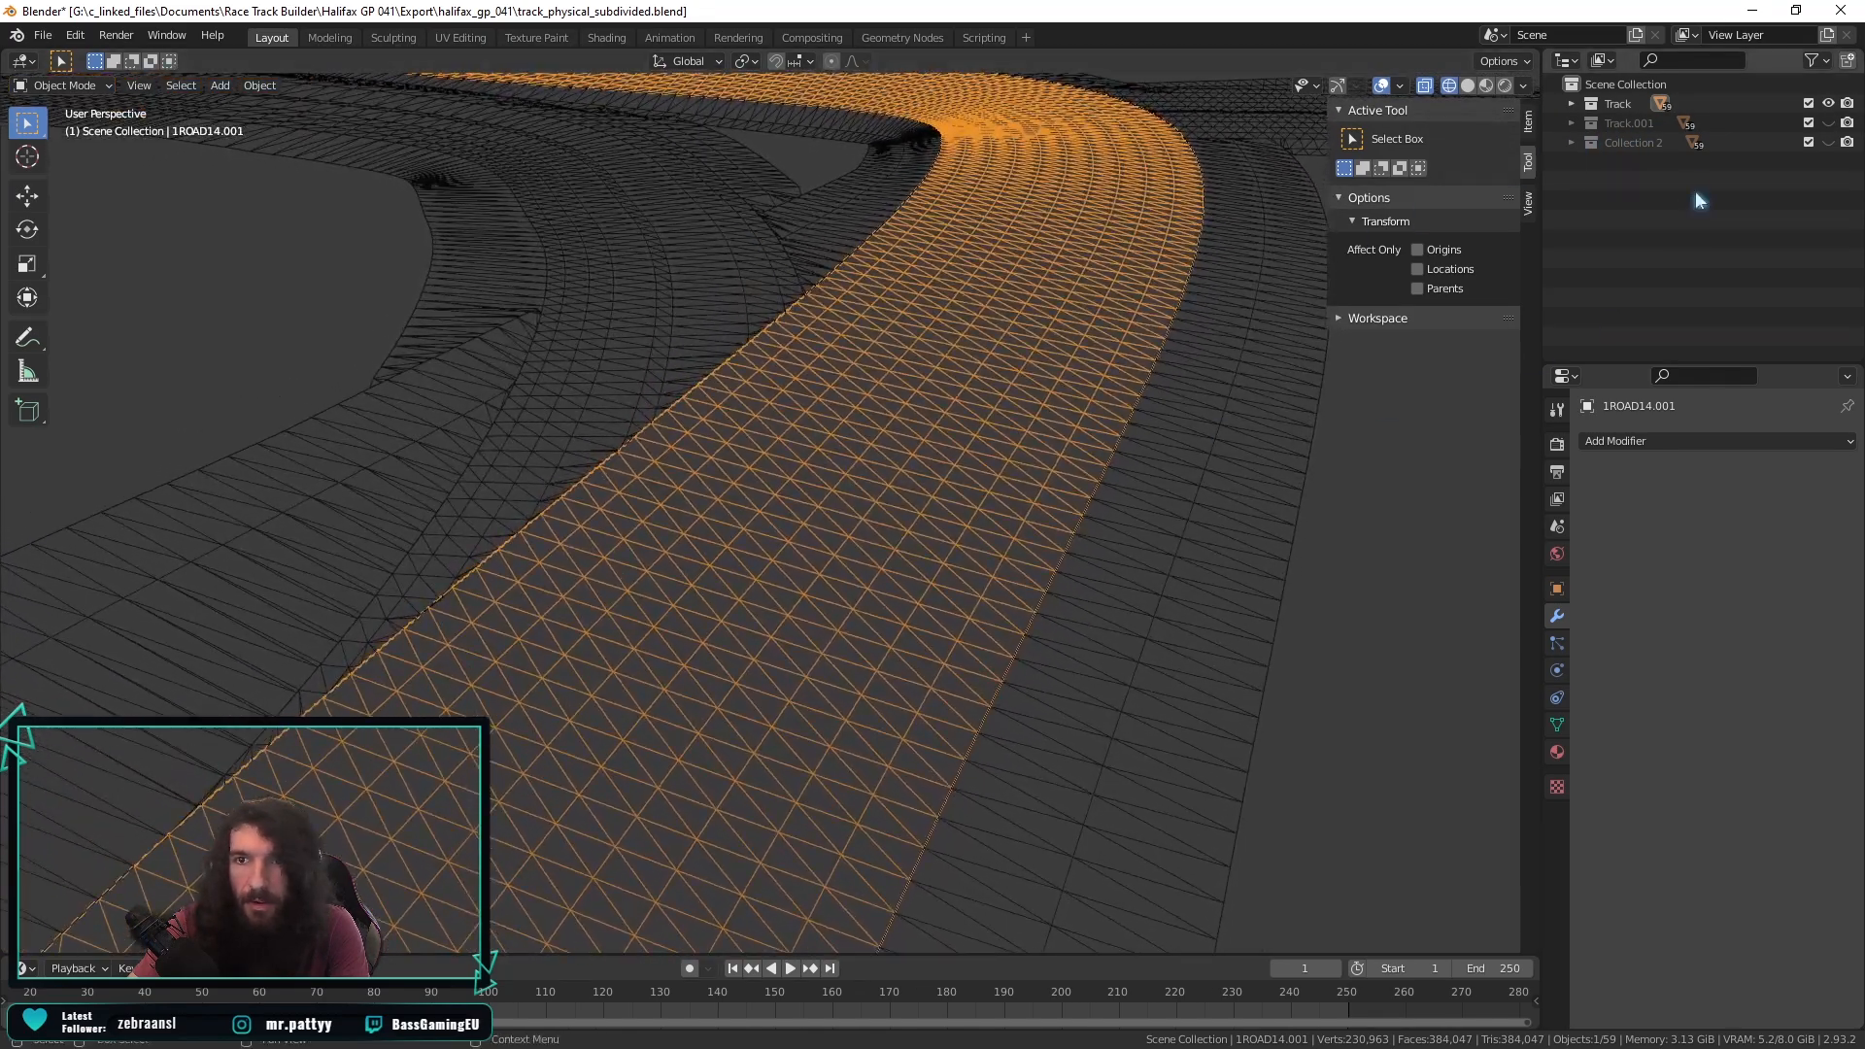
Expand the Track collection and add a new collection to the scene at the end of the list.
left_click(1573, 104)
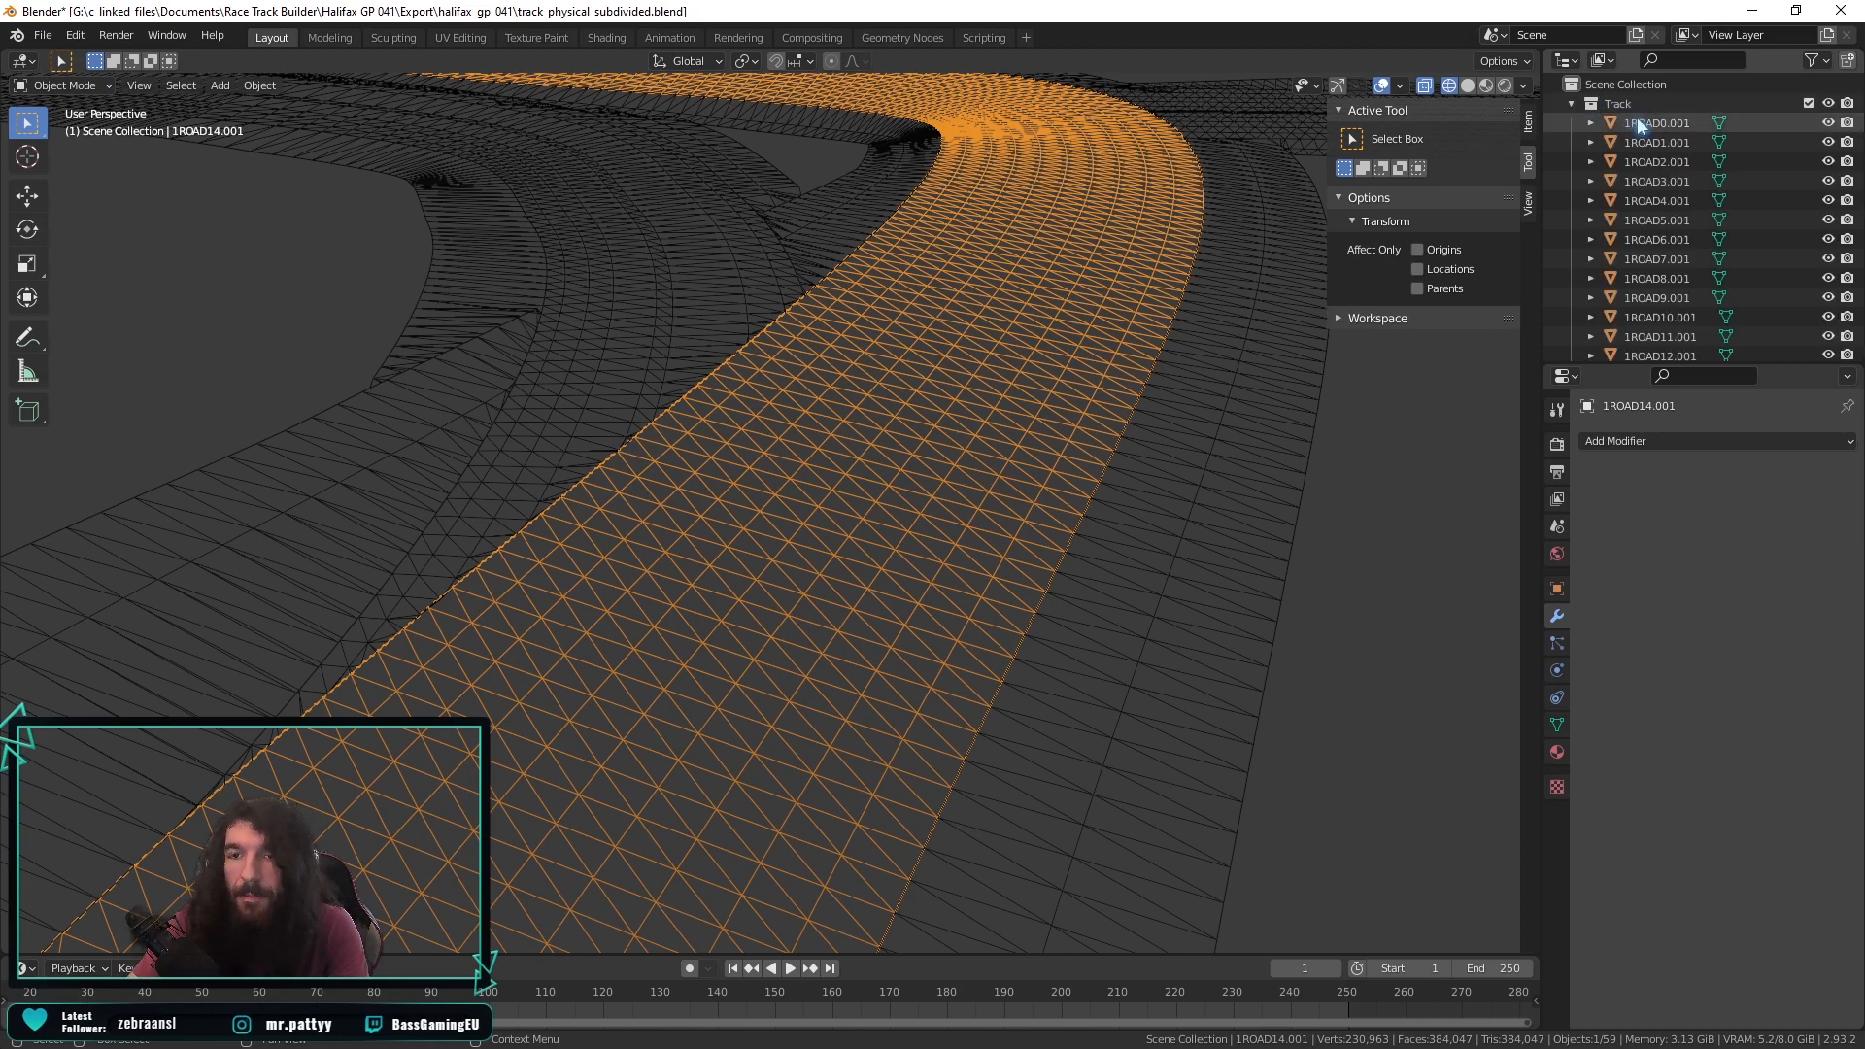
left_click(1630, 103)
left_click(1645, 123)
scroll(1646, 175, "down", 15)
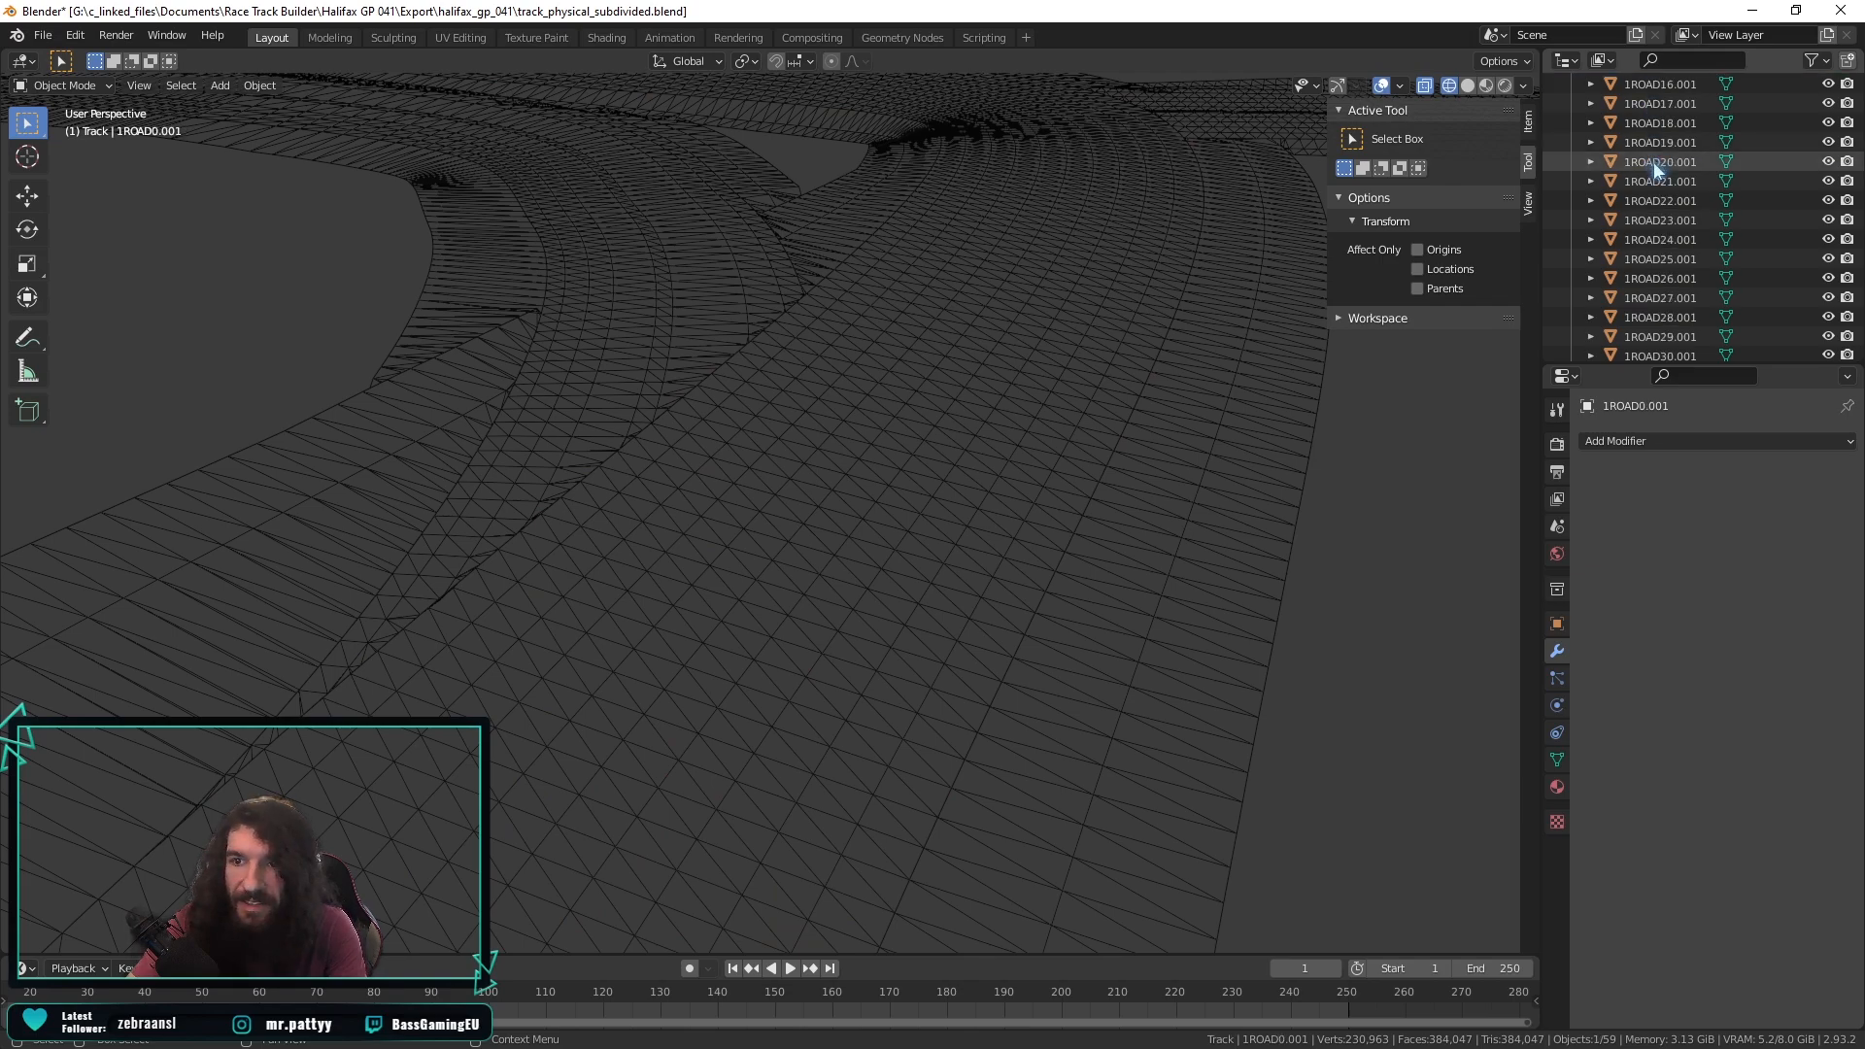
right_click(1620, 356)
left_click(1624, 354)
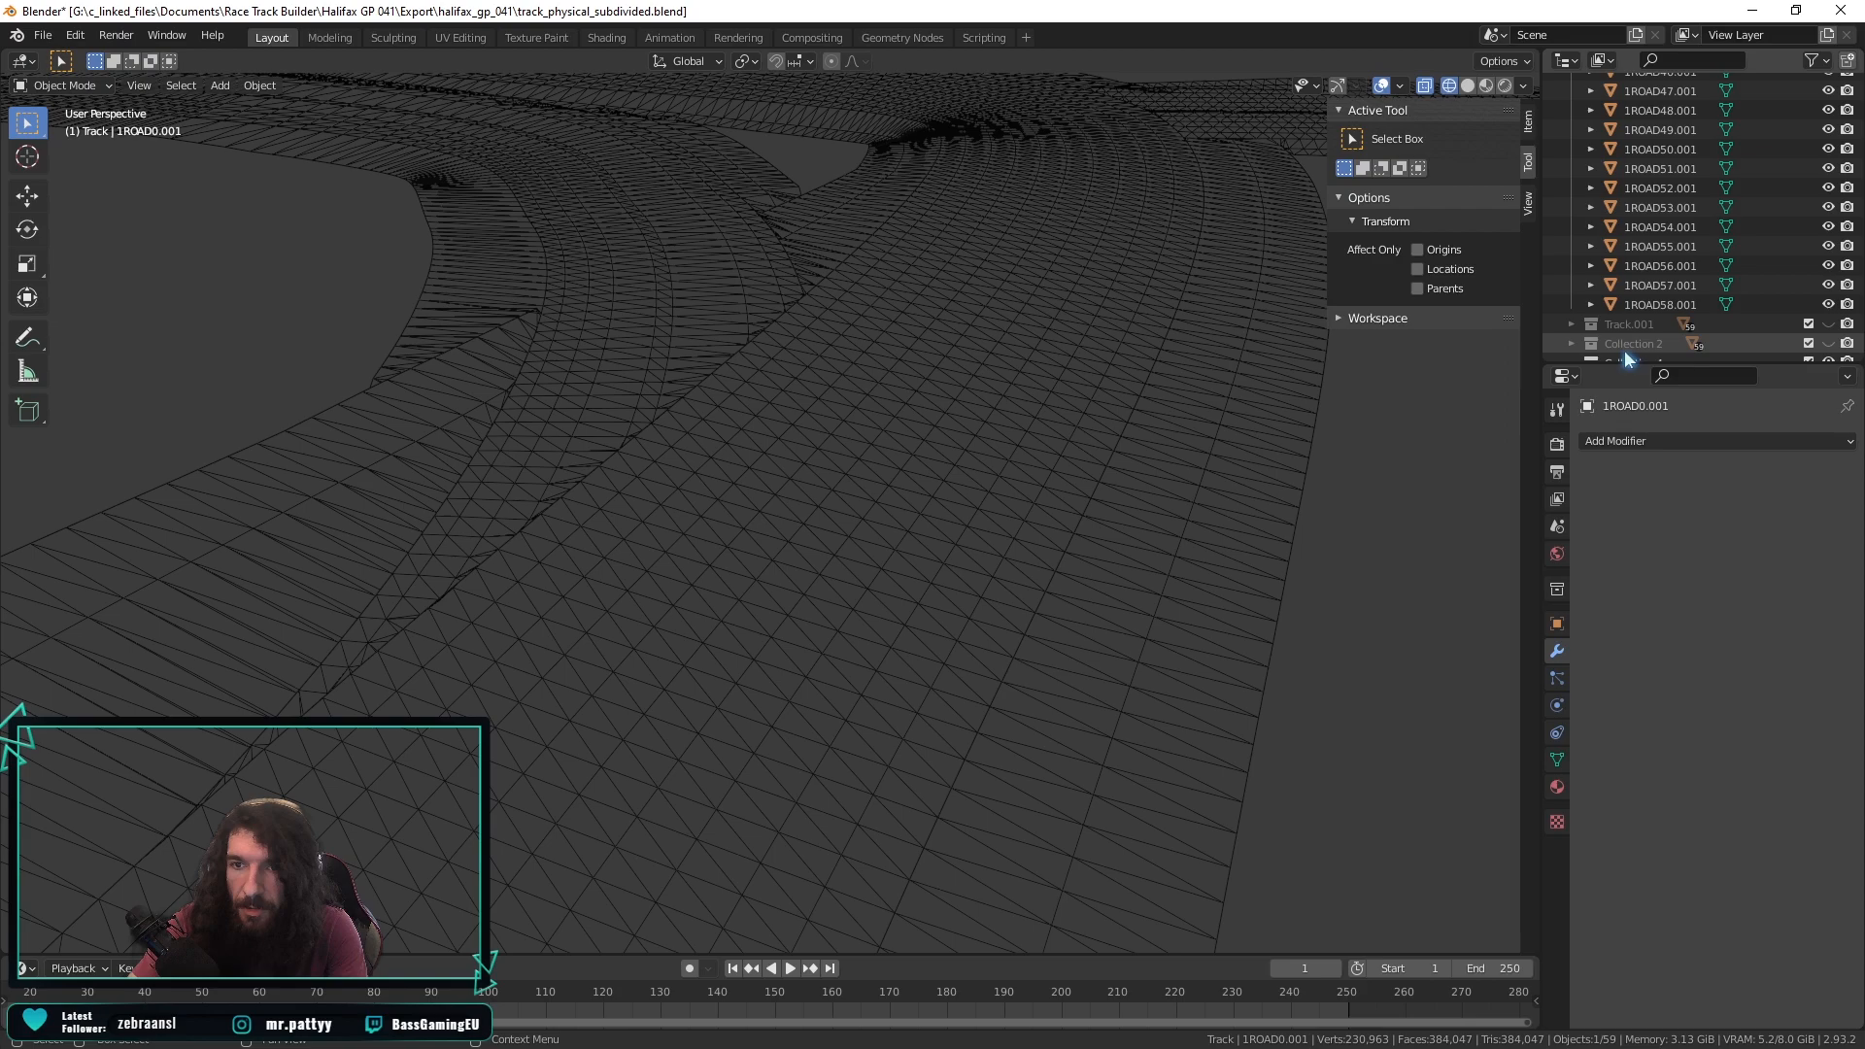
Rename the new collection as Physical Mesh and move it directly below the Track collection.
double_click(1630, 343)
type("P")
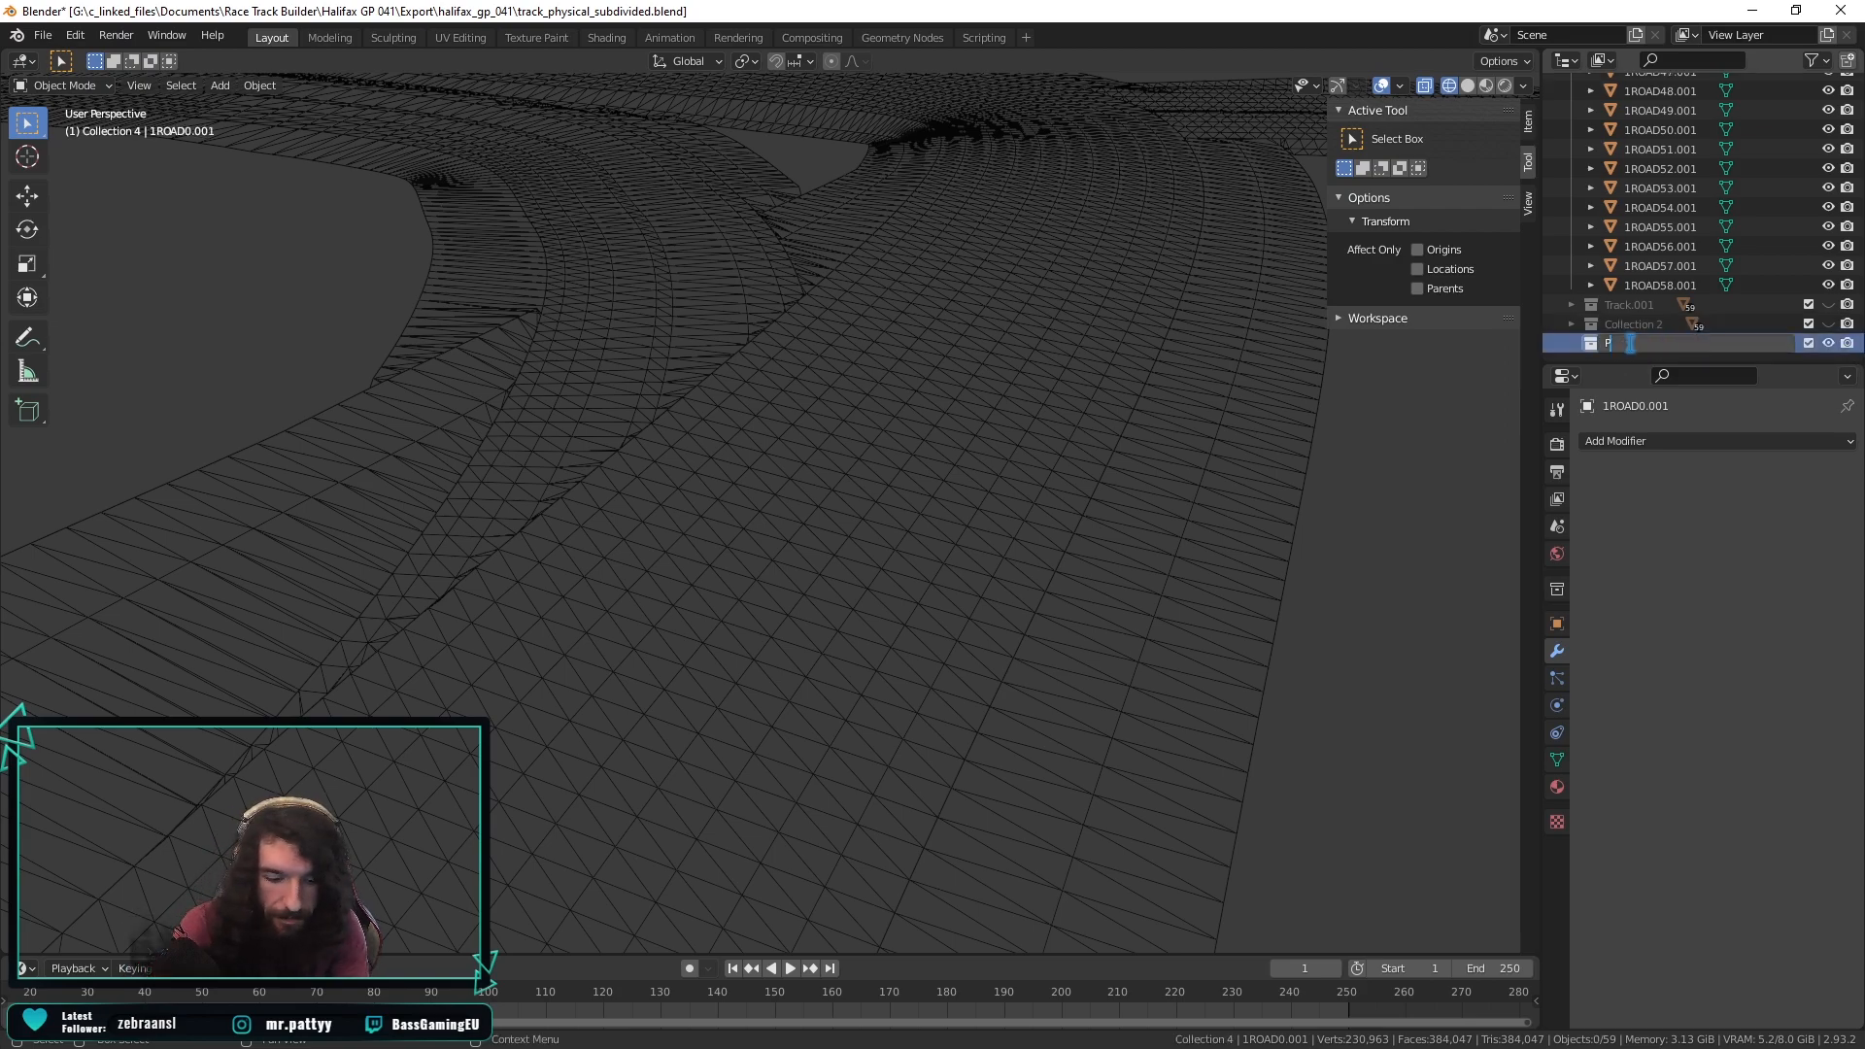
type("hysical Mesh")
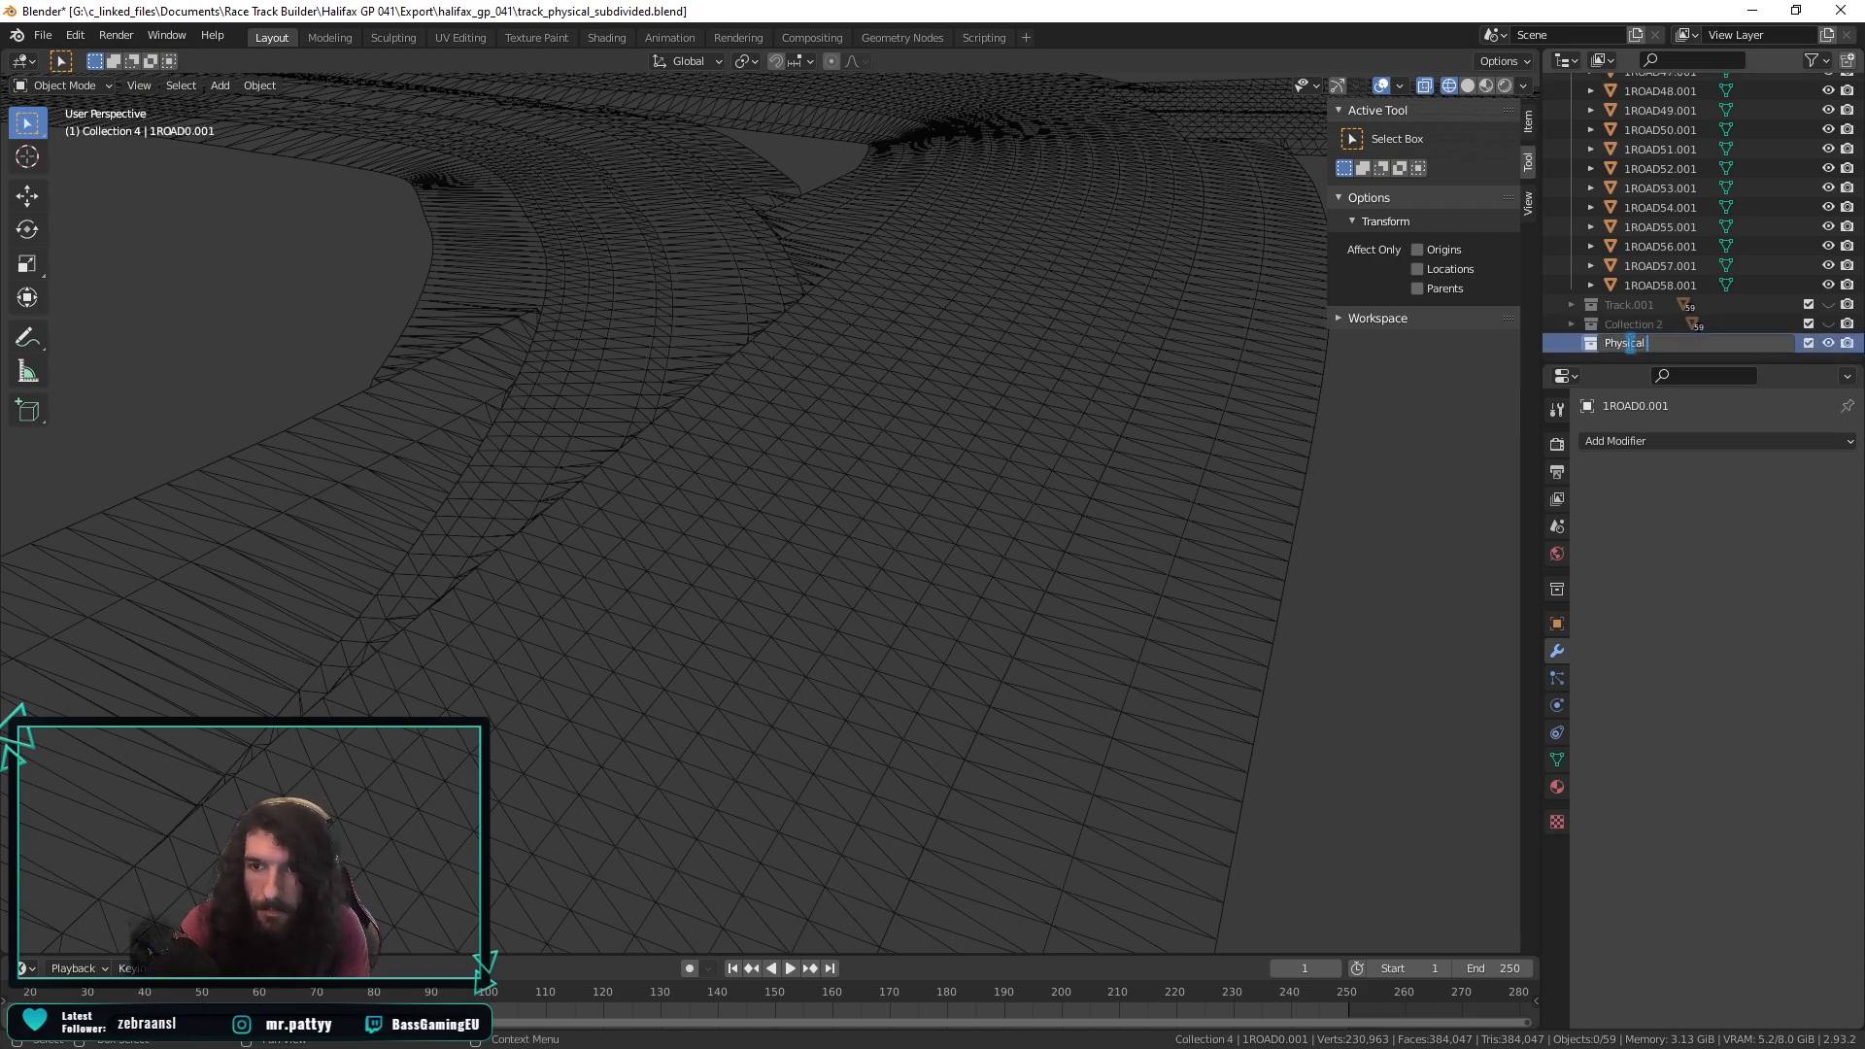
key("Return")
left_click_drag(1657, 348, 1657, 305)
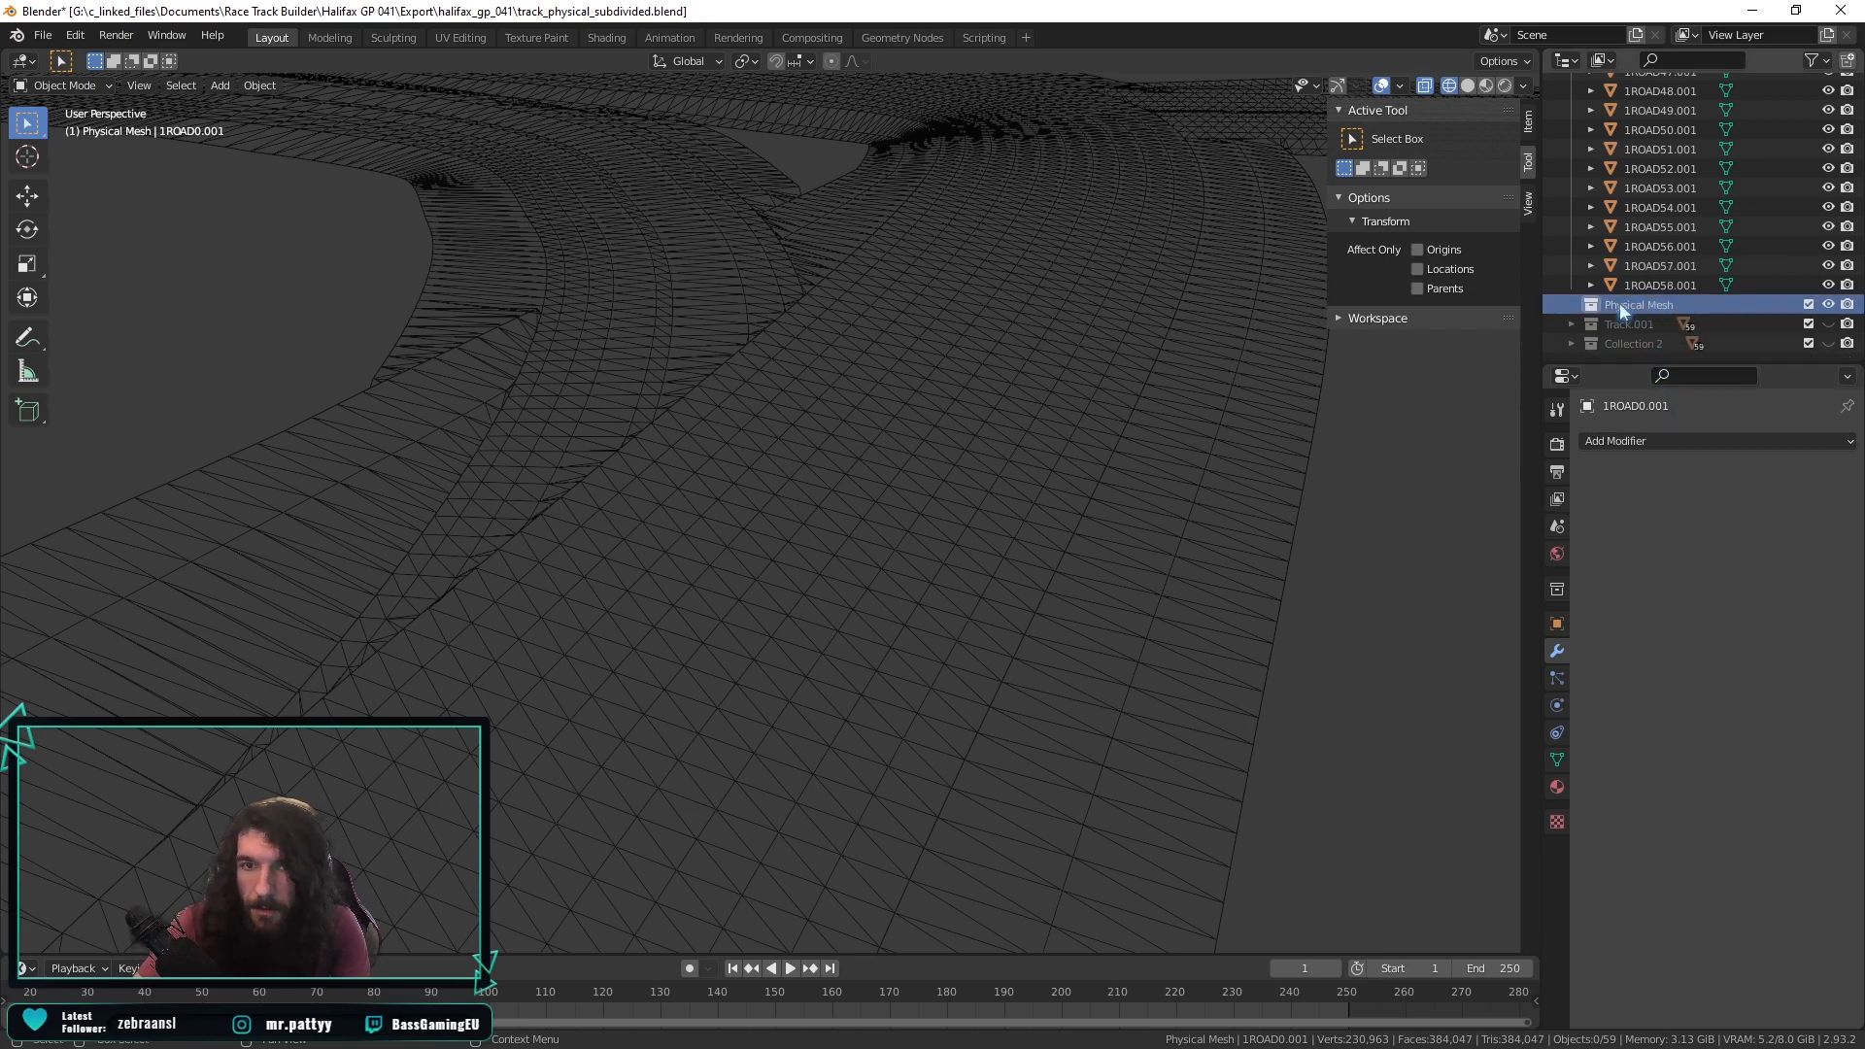
Select all the road objects in the Track collection and duplicate them in place.
left_click(1682, 284)
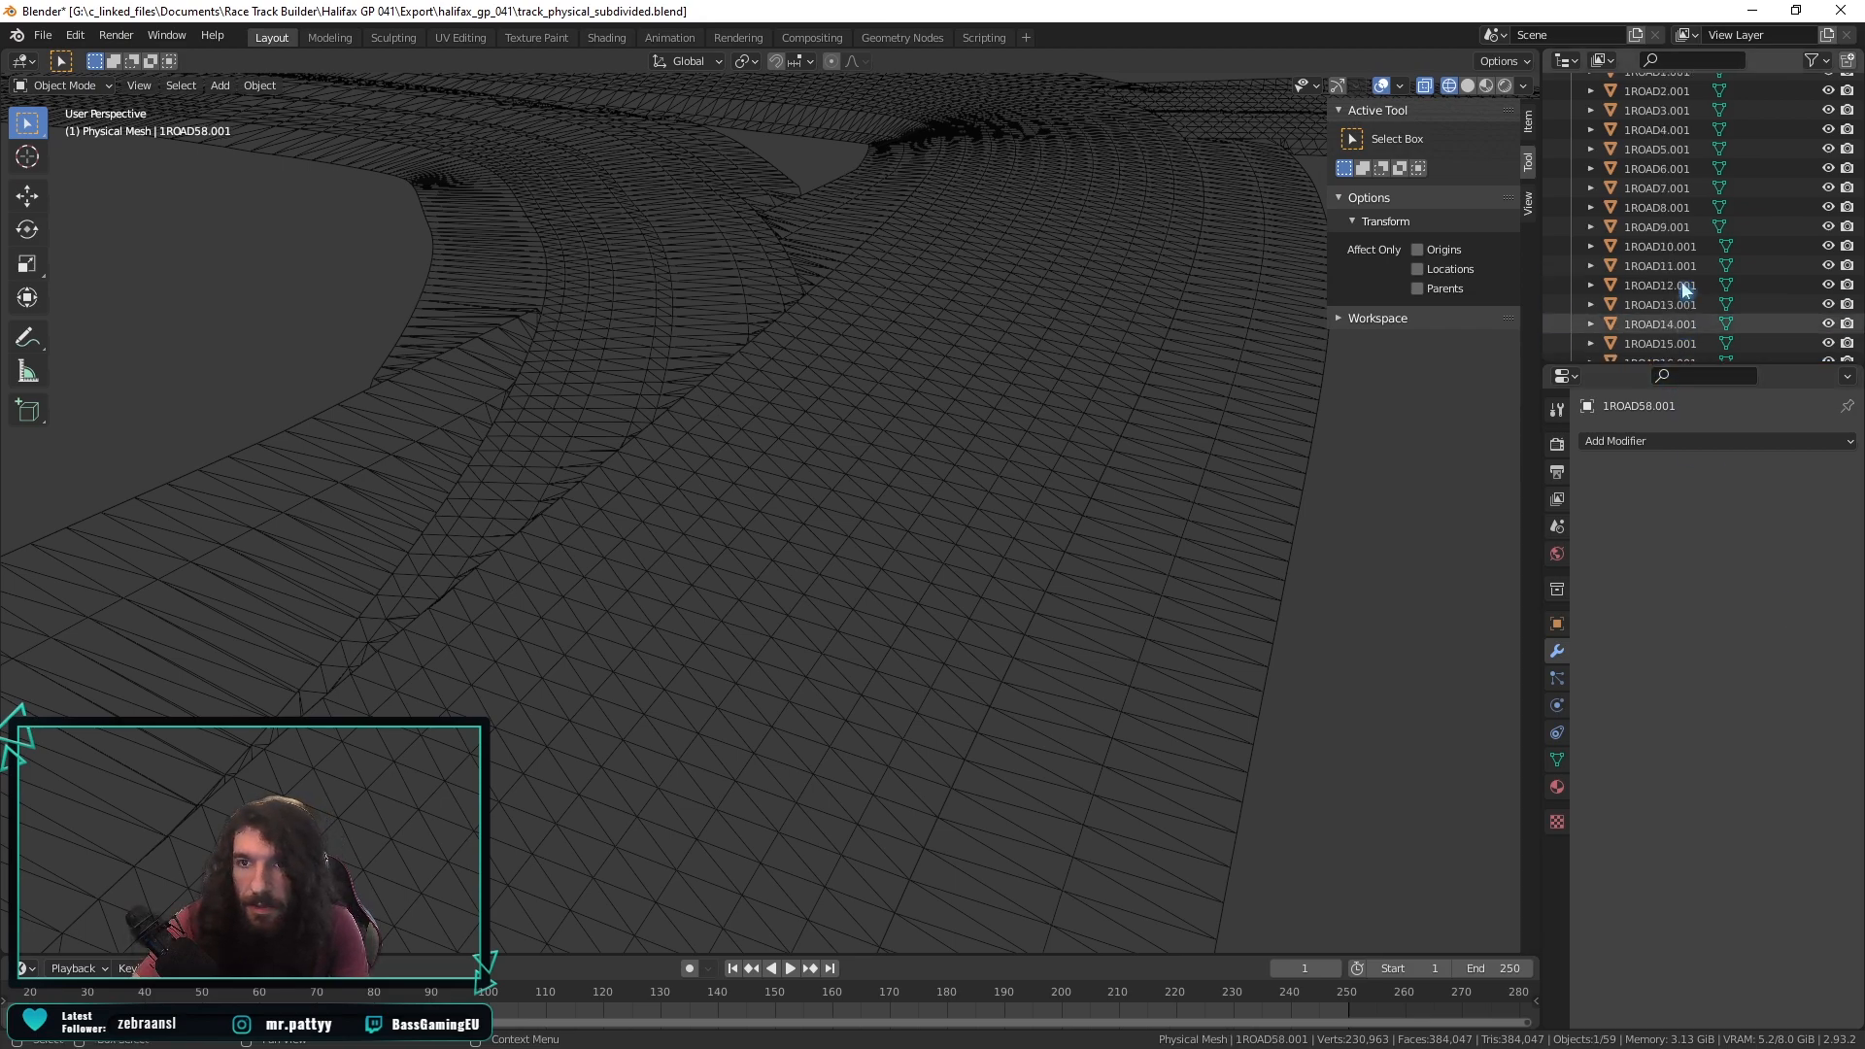
scroll(1651, 213, "up", 20)
key("a")
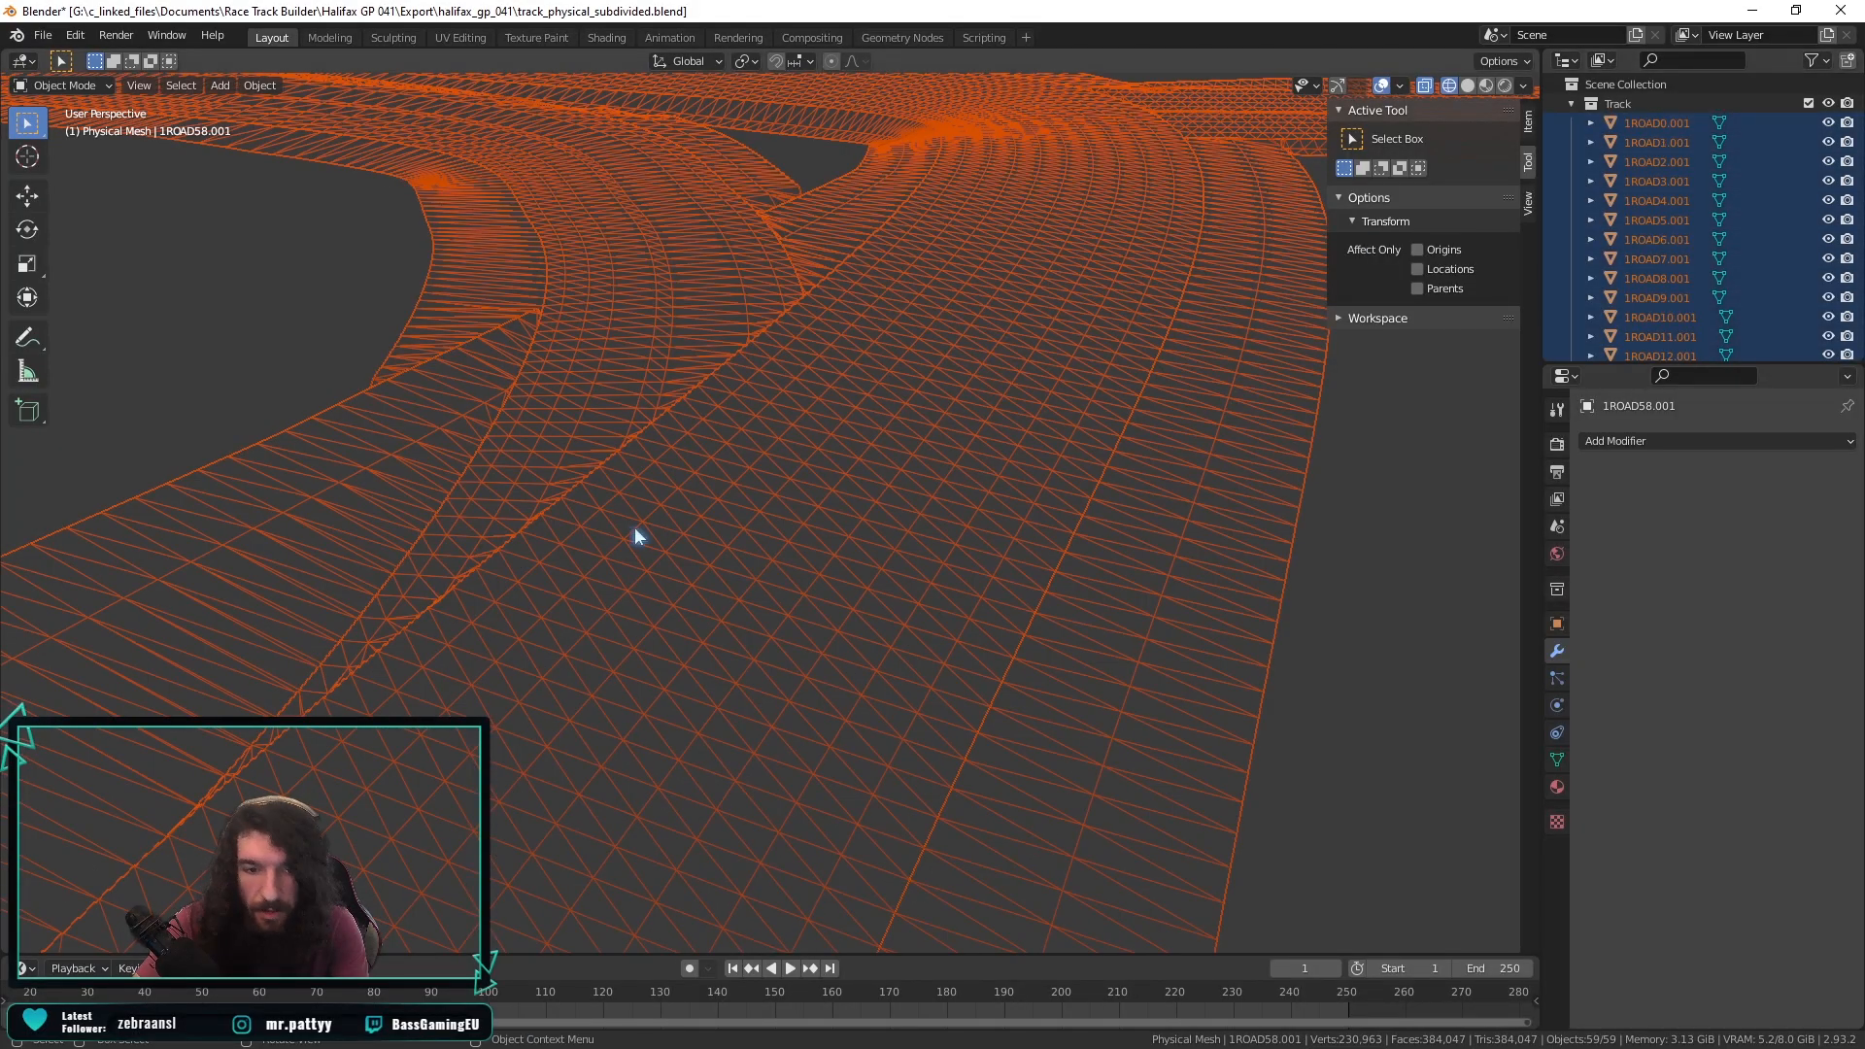
key("shift+d")
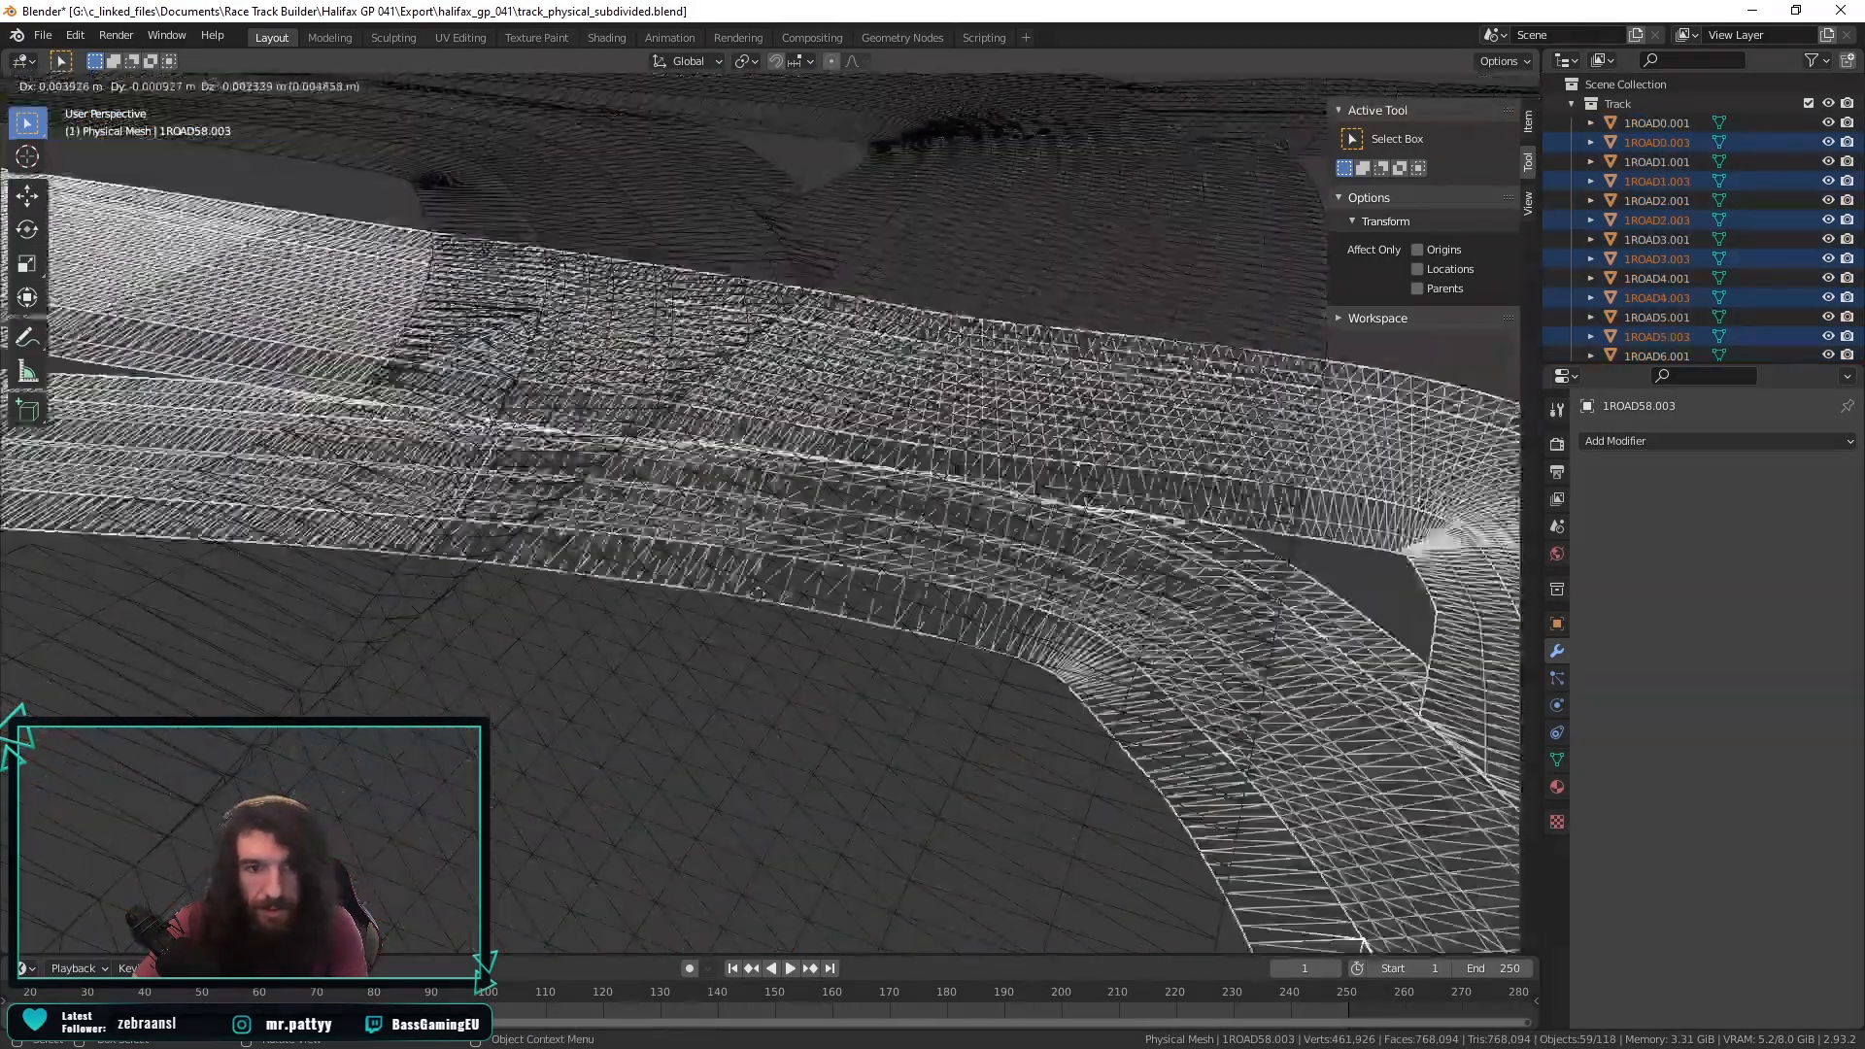
right_click(760, 550)
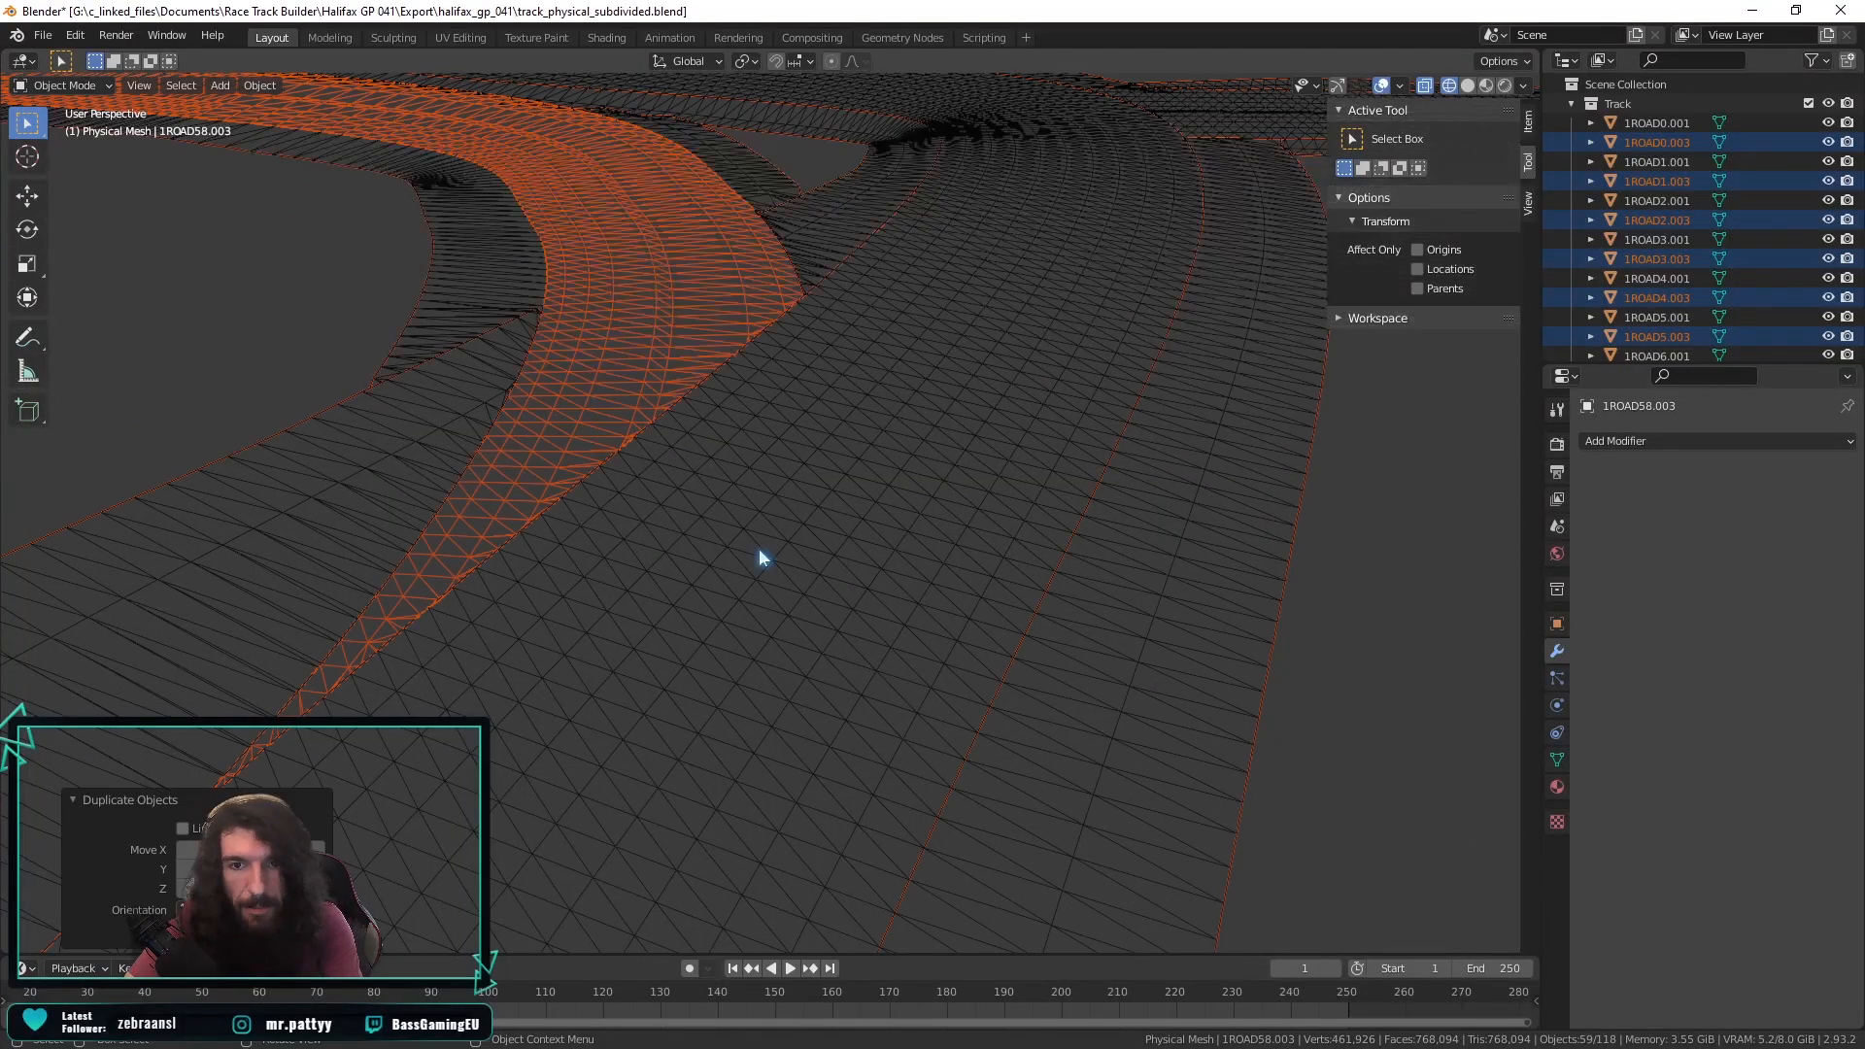
Move the duplicated road objects from the Track collection into the Physical Mesh collection.
scroll(1710, 195, "down", 15)
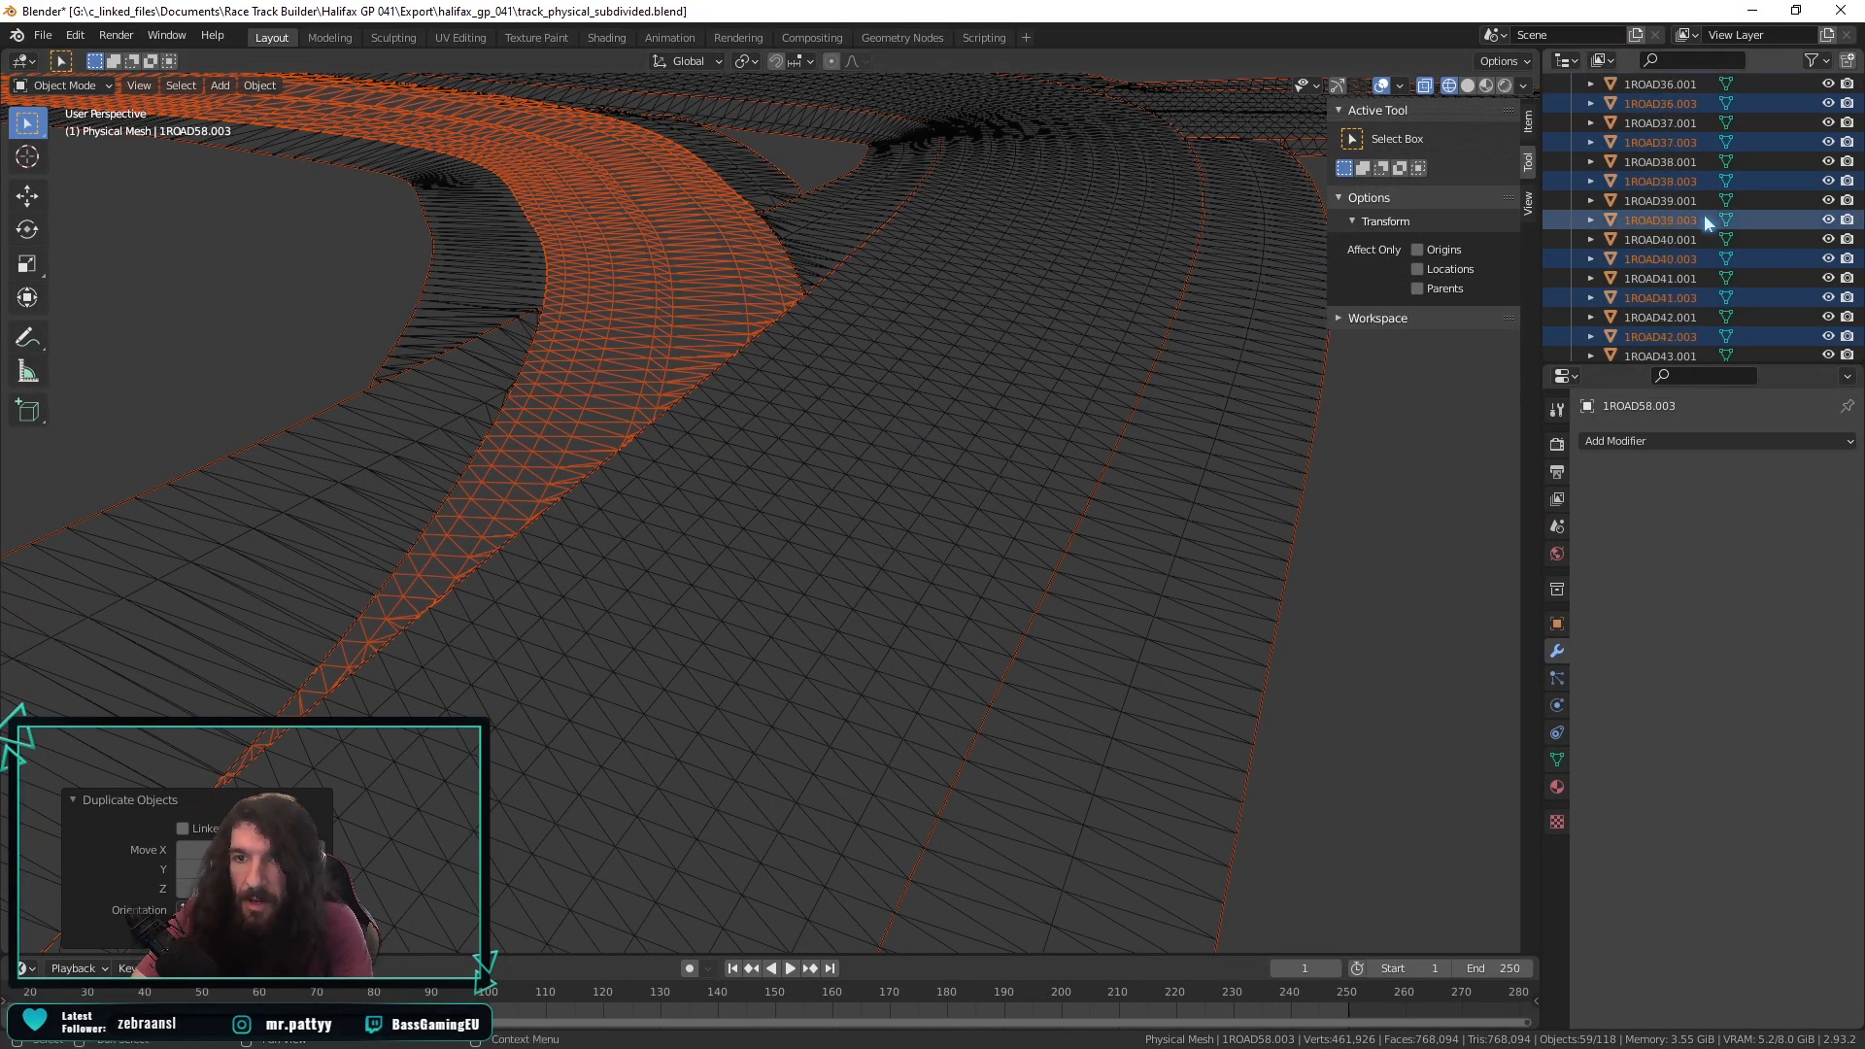
scroll(1704, 223, "down", 12)
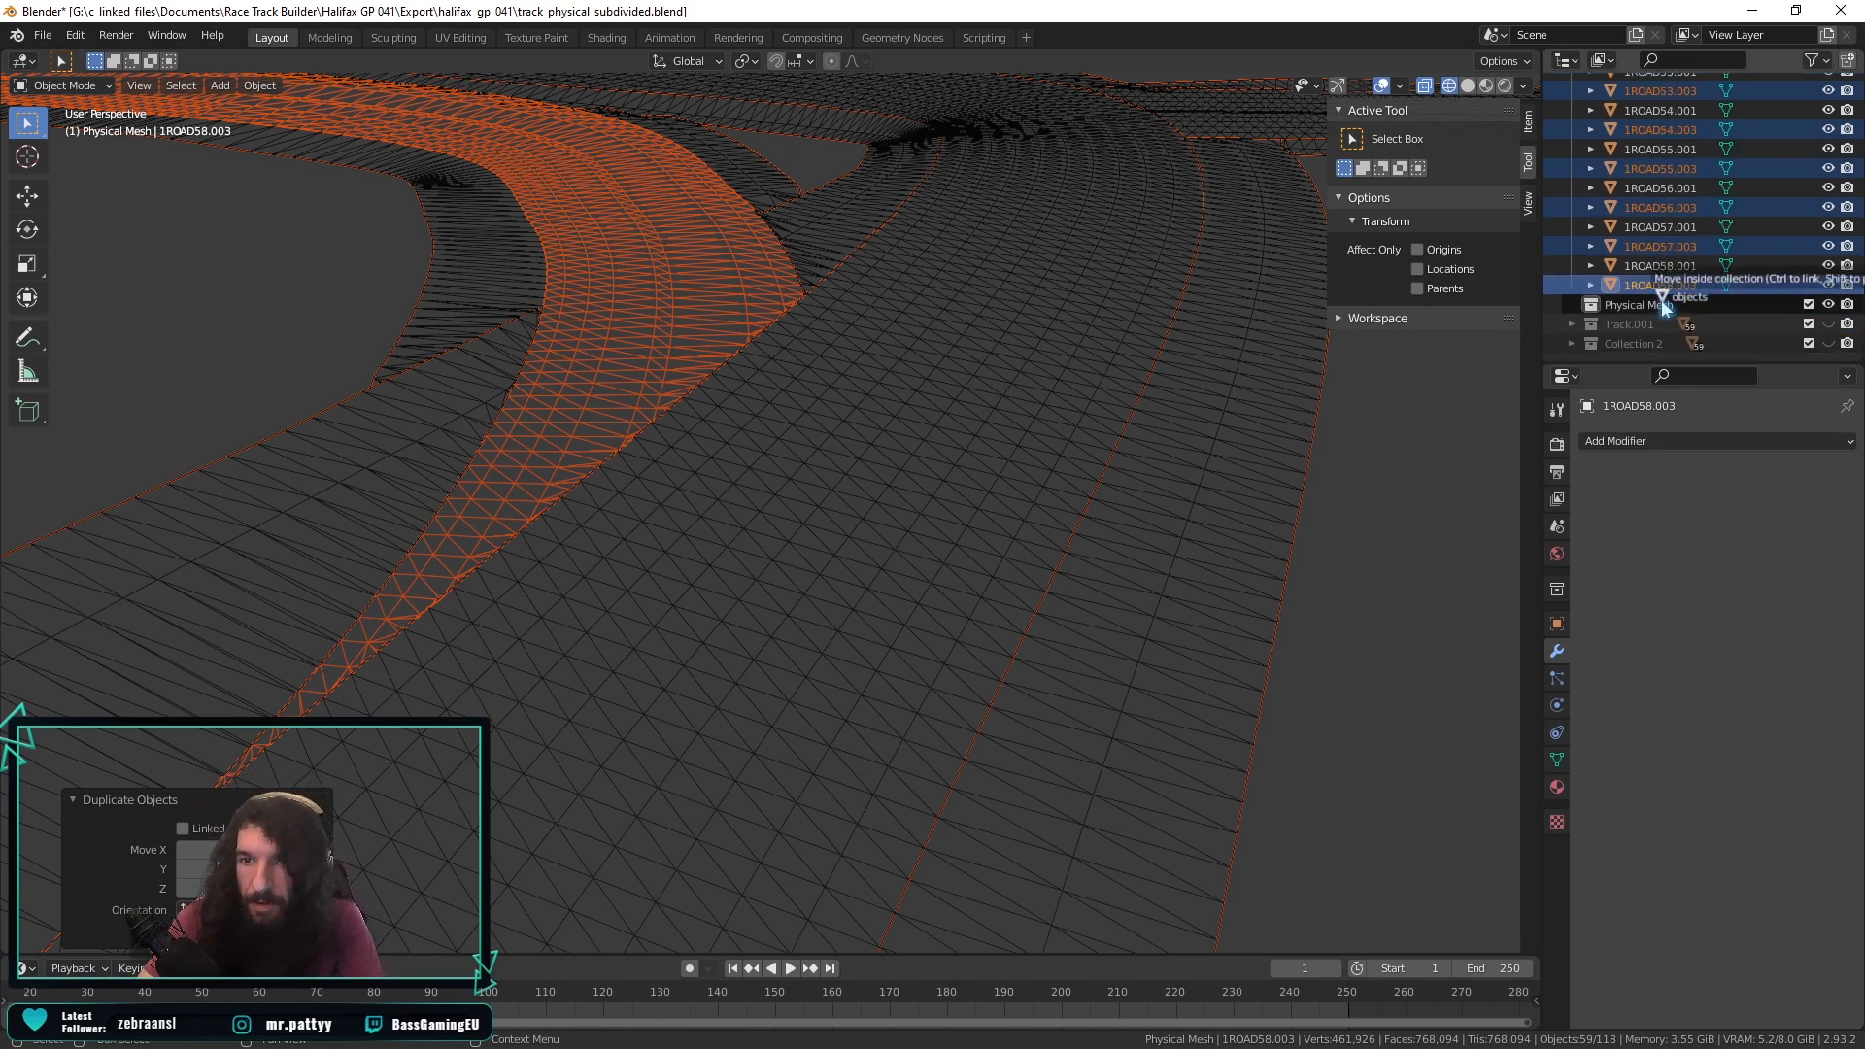
scroll(1659, 299, "up", 10)
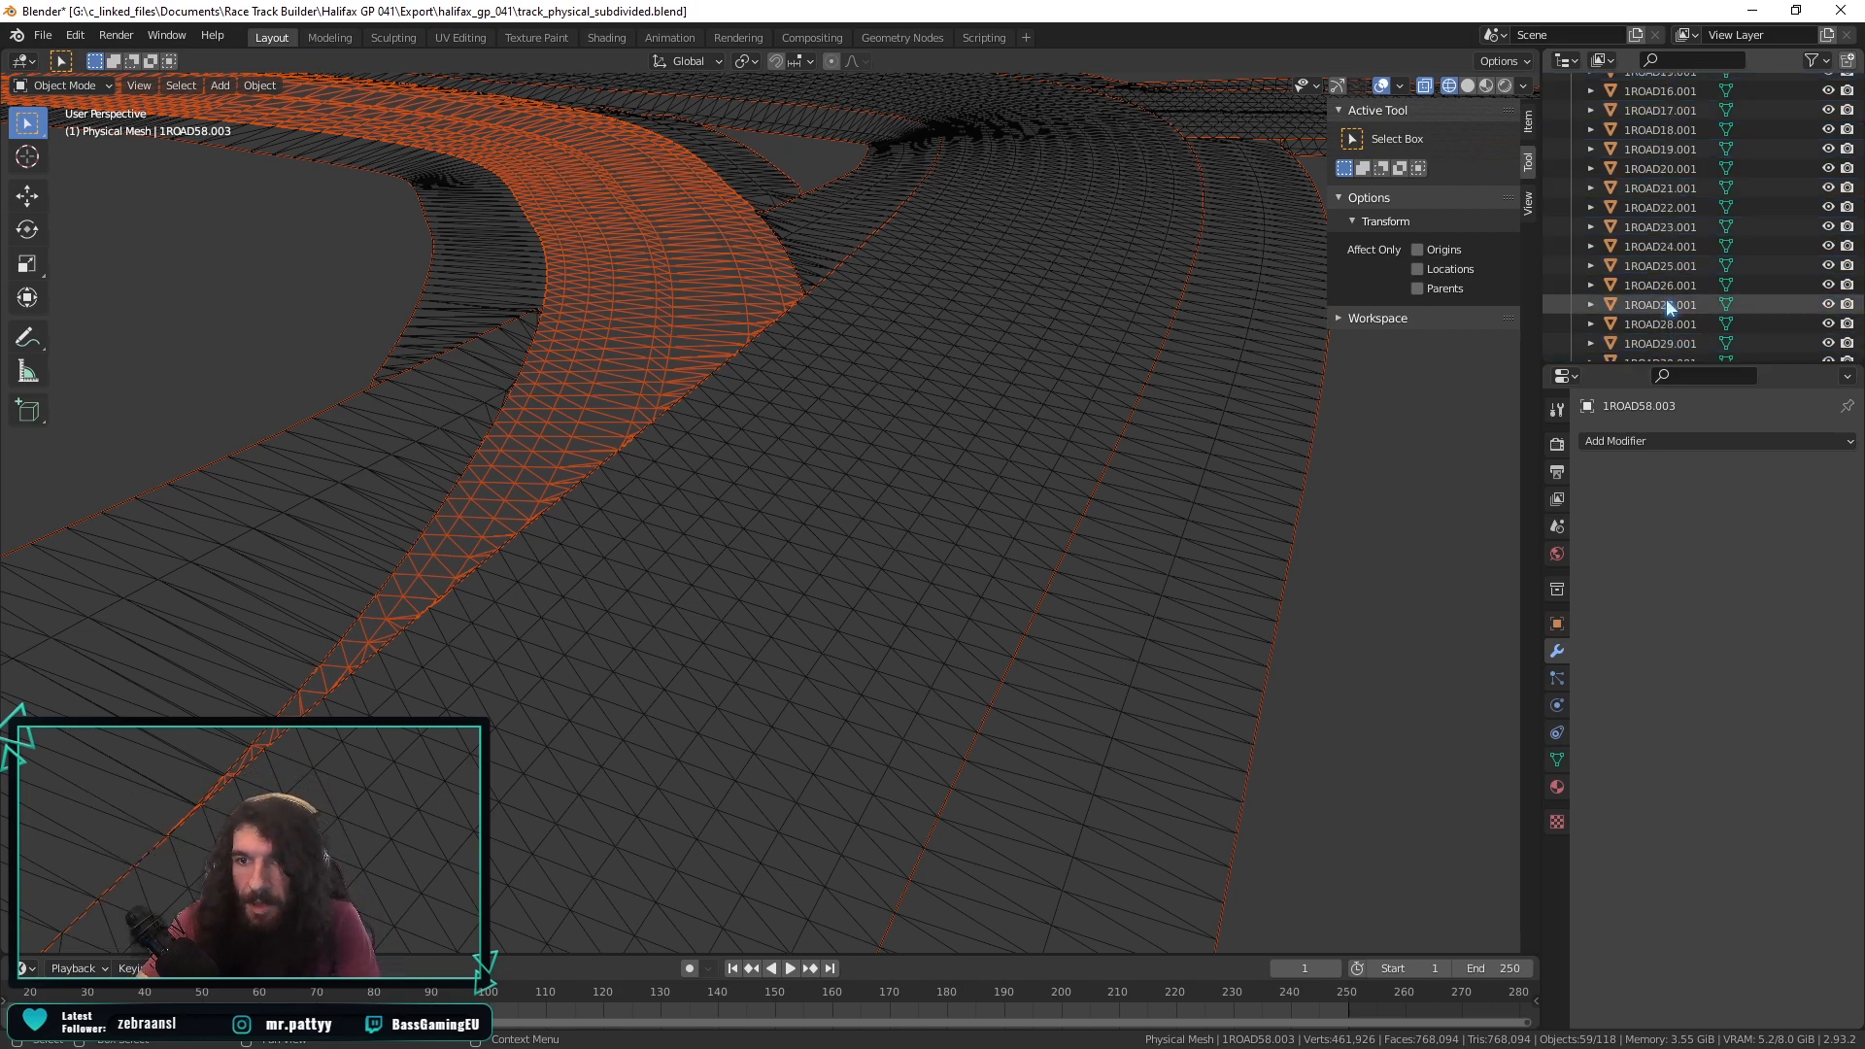
Collapse the Track collection and hide it in the viewport, leaving the Physical Mesh objects shown.
scroll(1665, 299, "up", 17)
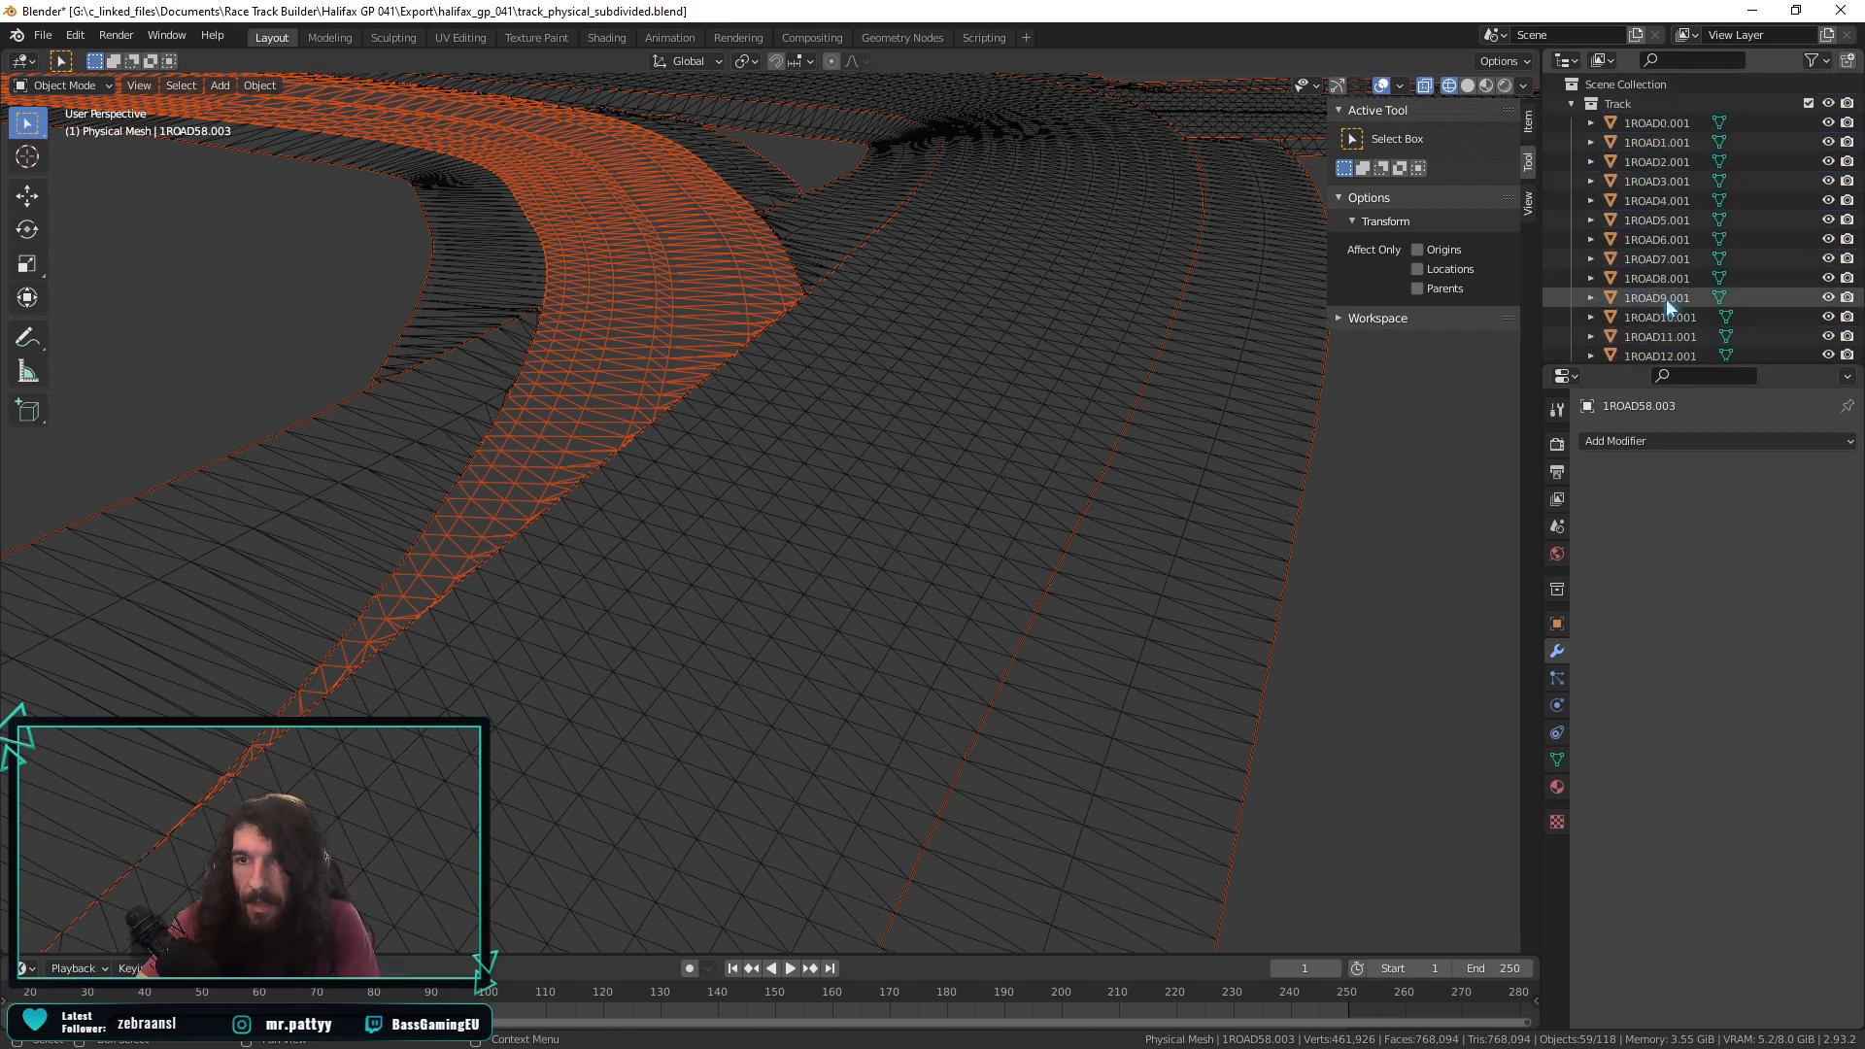
left_click(1571, 101)
left_click(1827, 103)
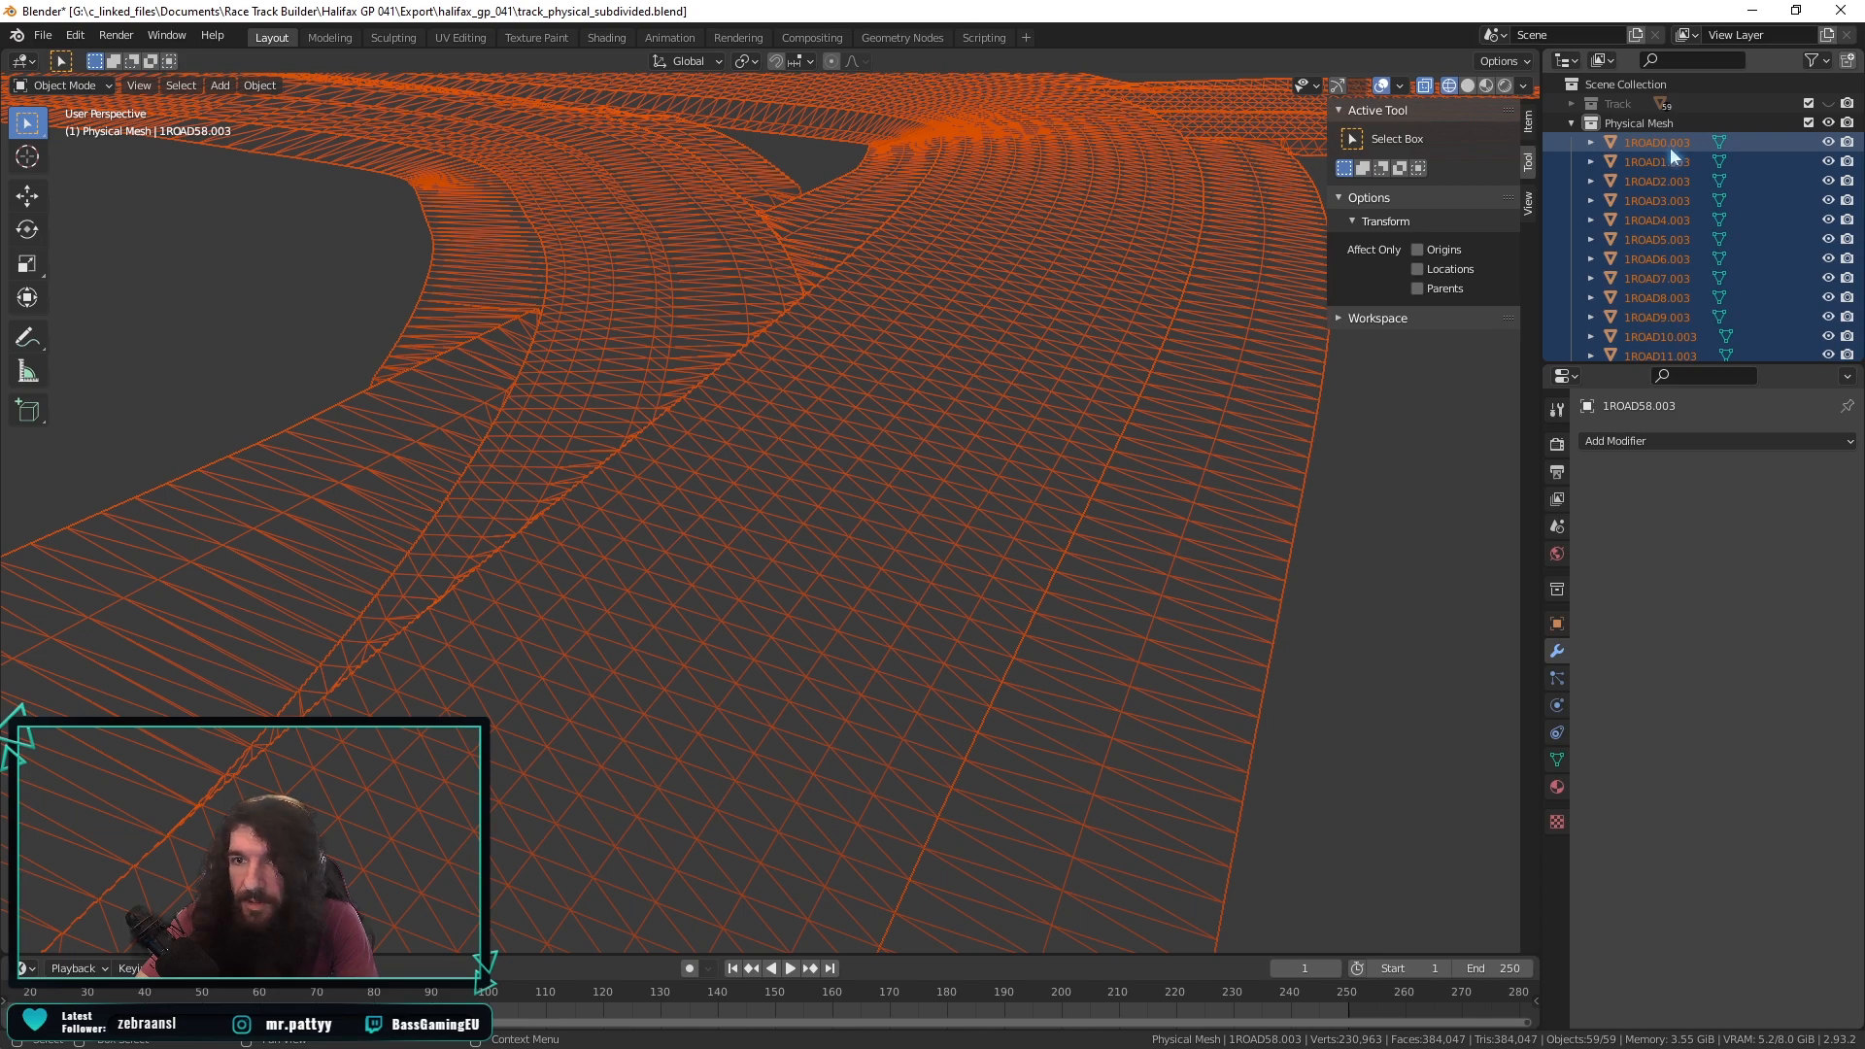
scroll(1695, 224, "down", 5)
scroll(1698, 252, "up", 5)
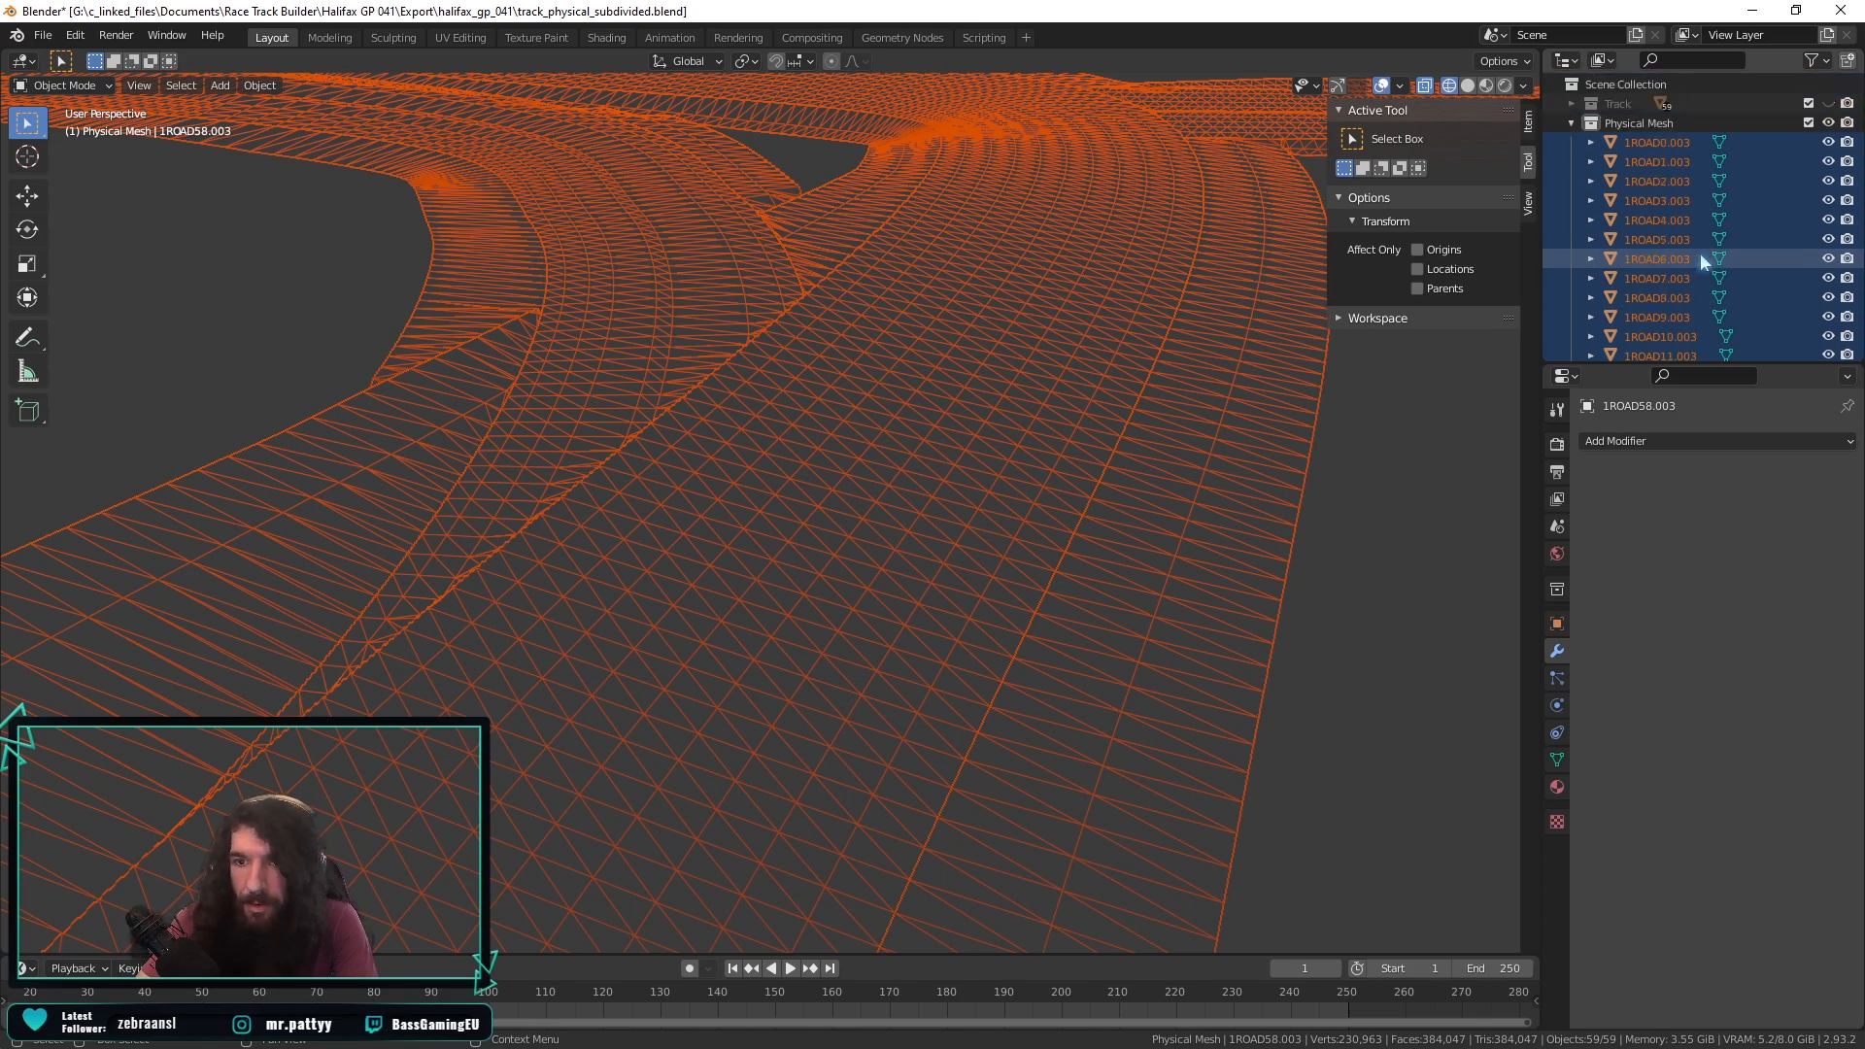
Batch rename the selected Physical Mesh objects, finding .003 and replacing it with nothing.
left_click(75, 35)
left_click(118, 257)
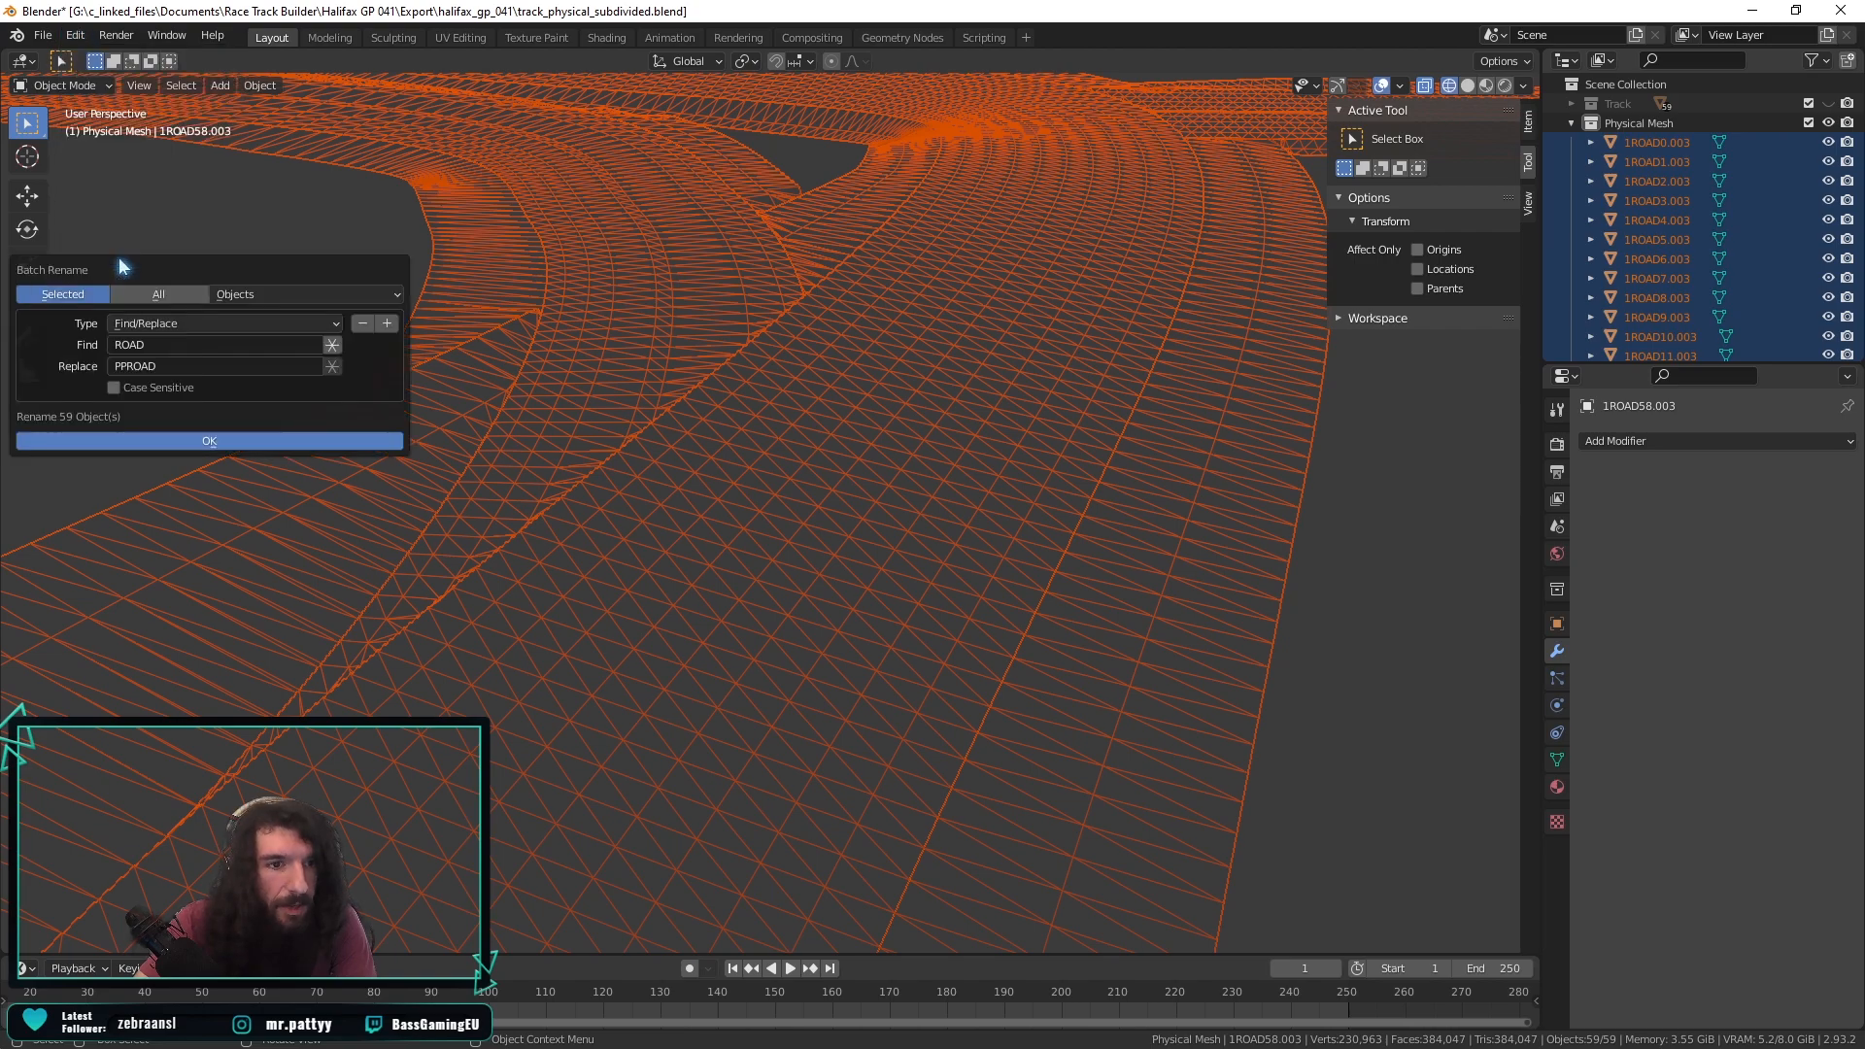
left_click_drag(179, 272, 595, 320)
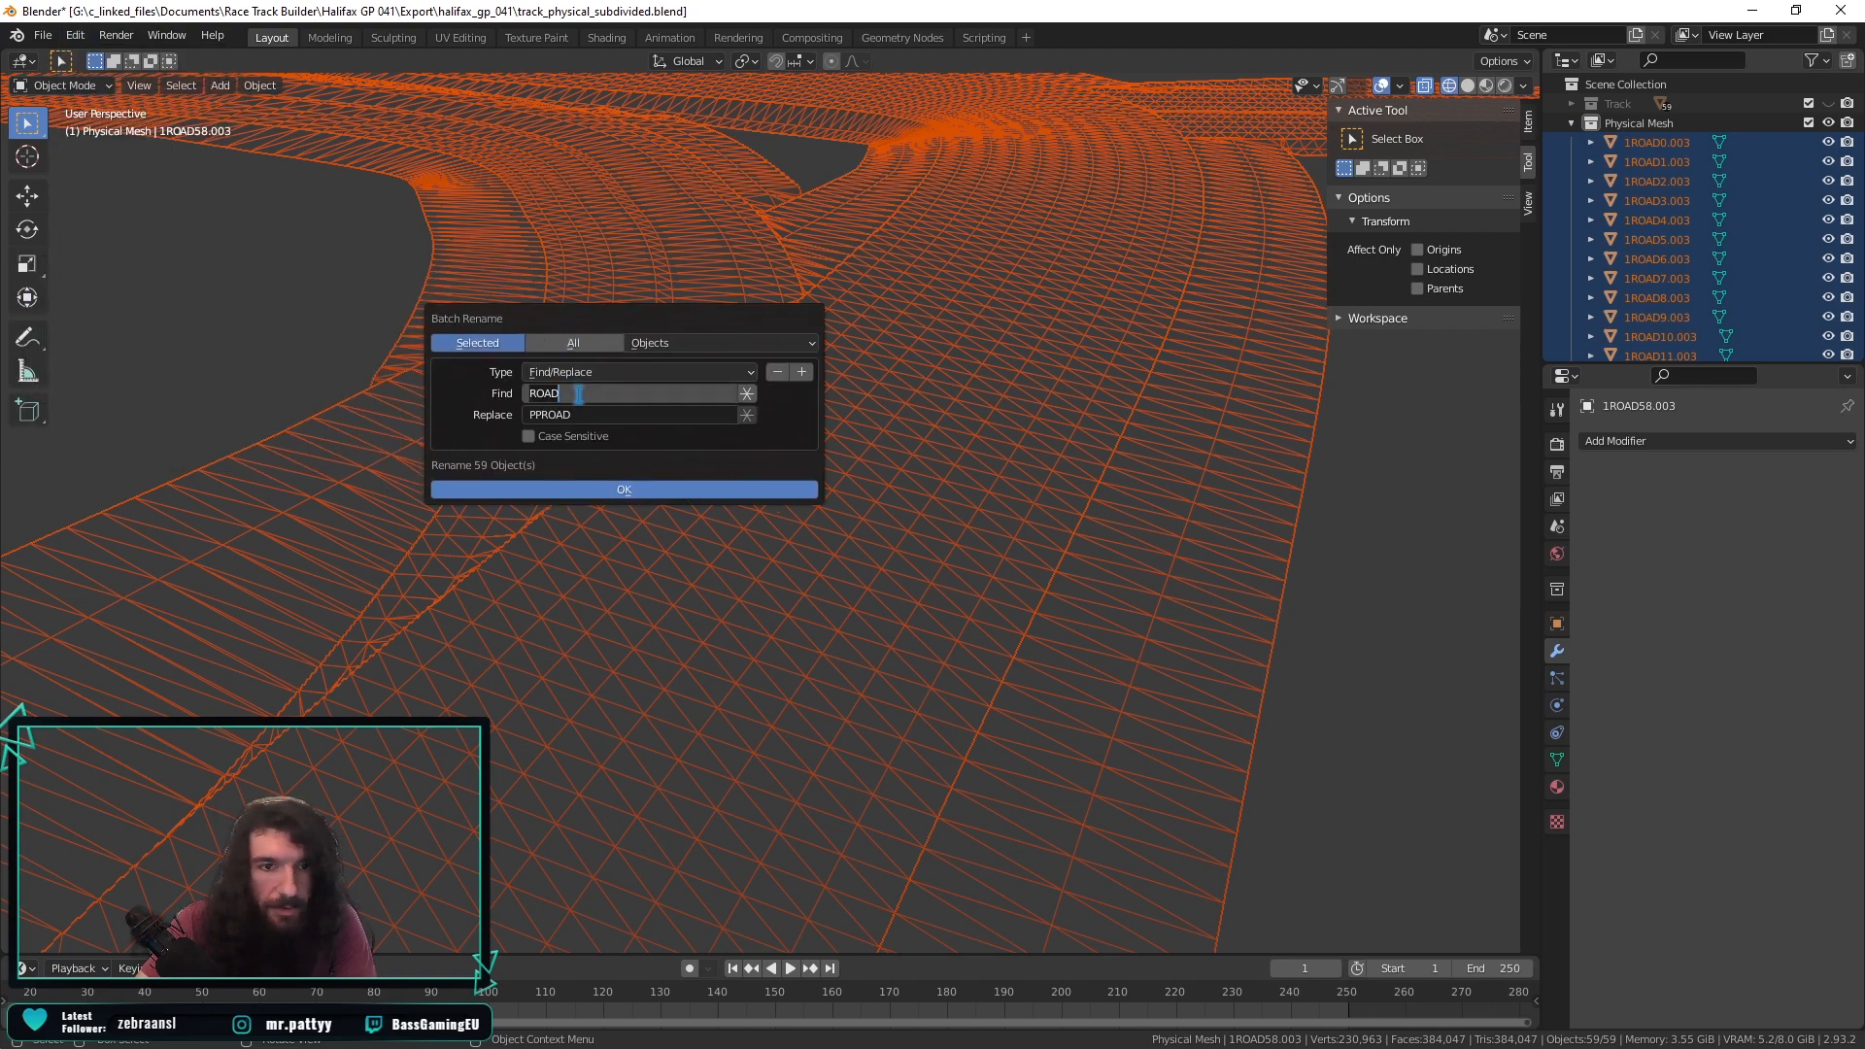
left_click(578, 393)
key("BackSpace")
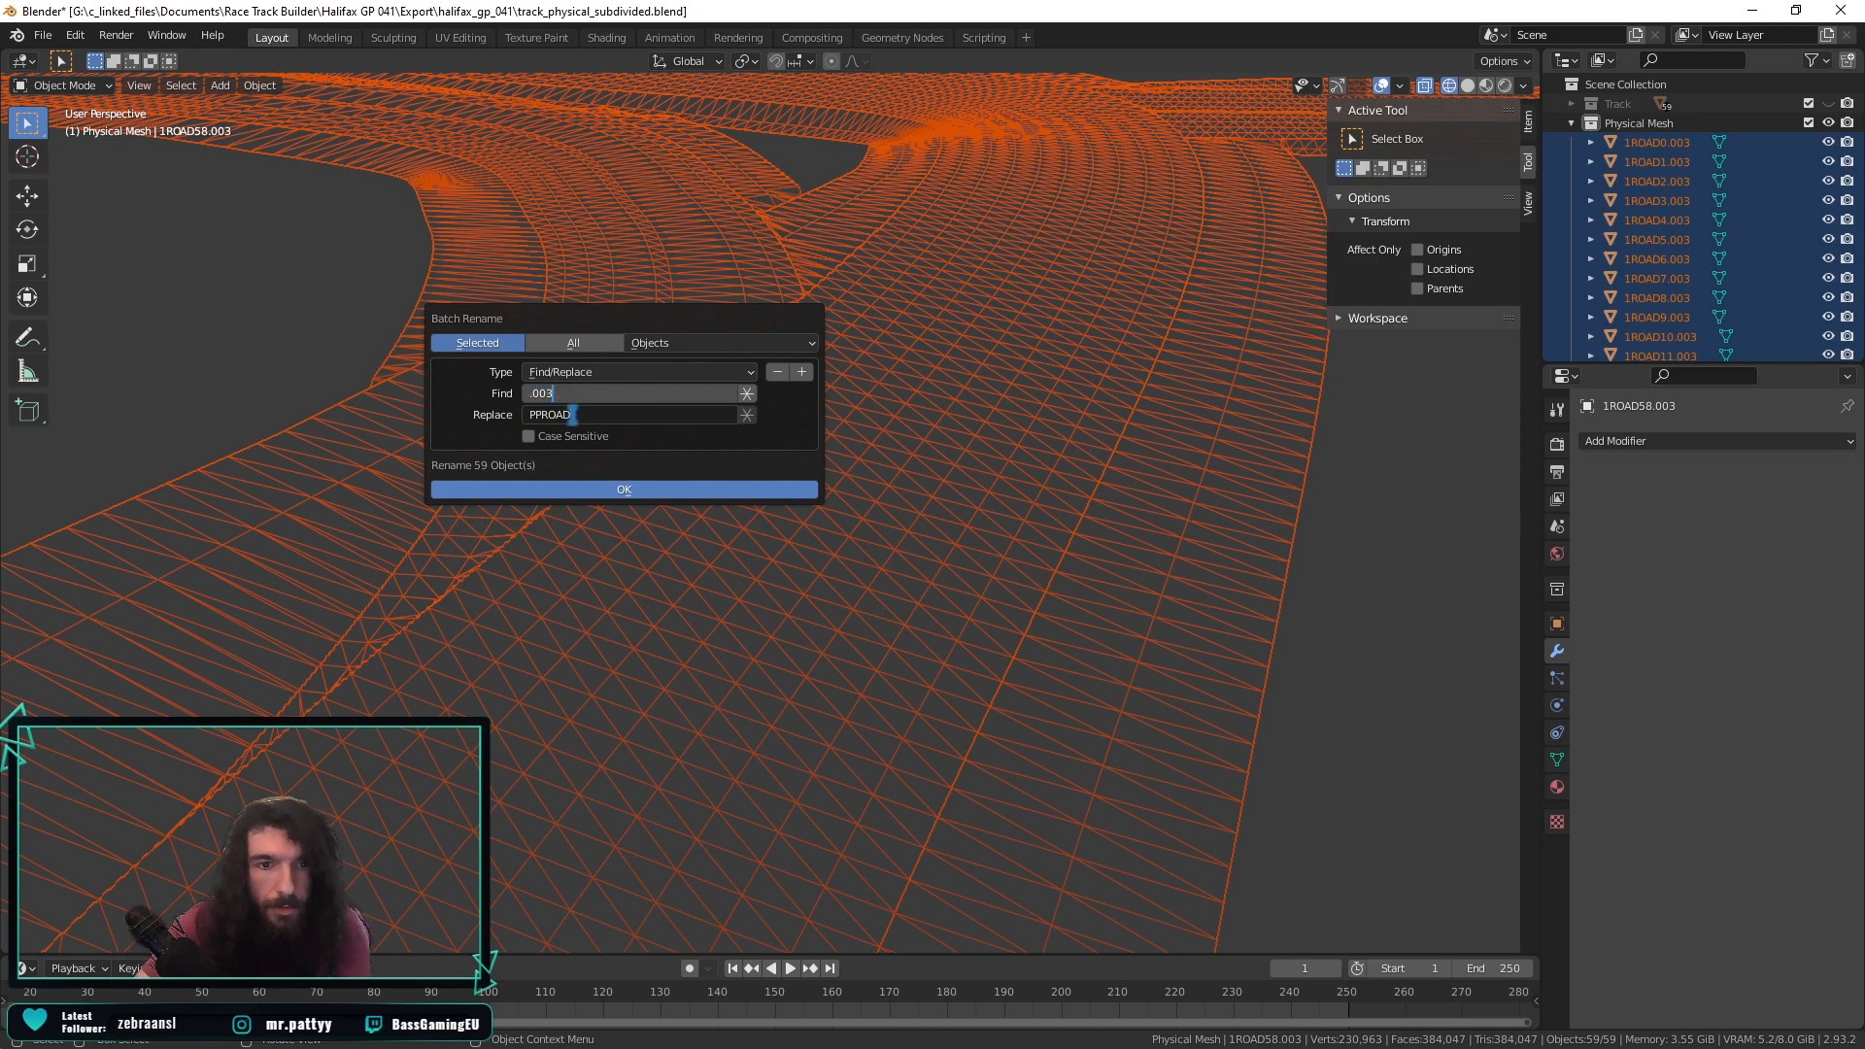
left_click(569, 412)
key("BackSpace")
key("Return")
left_click(631, 488)
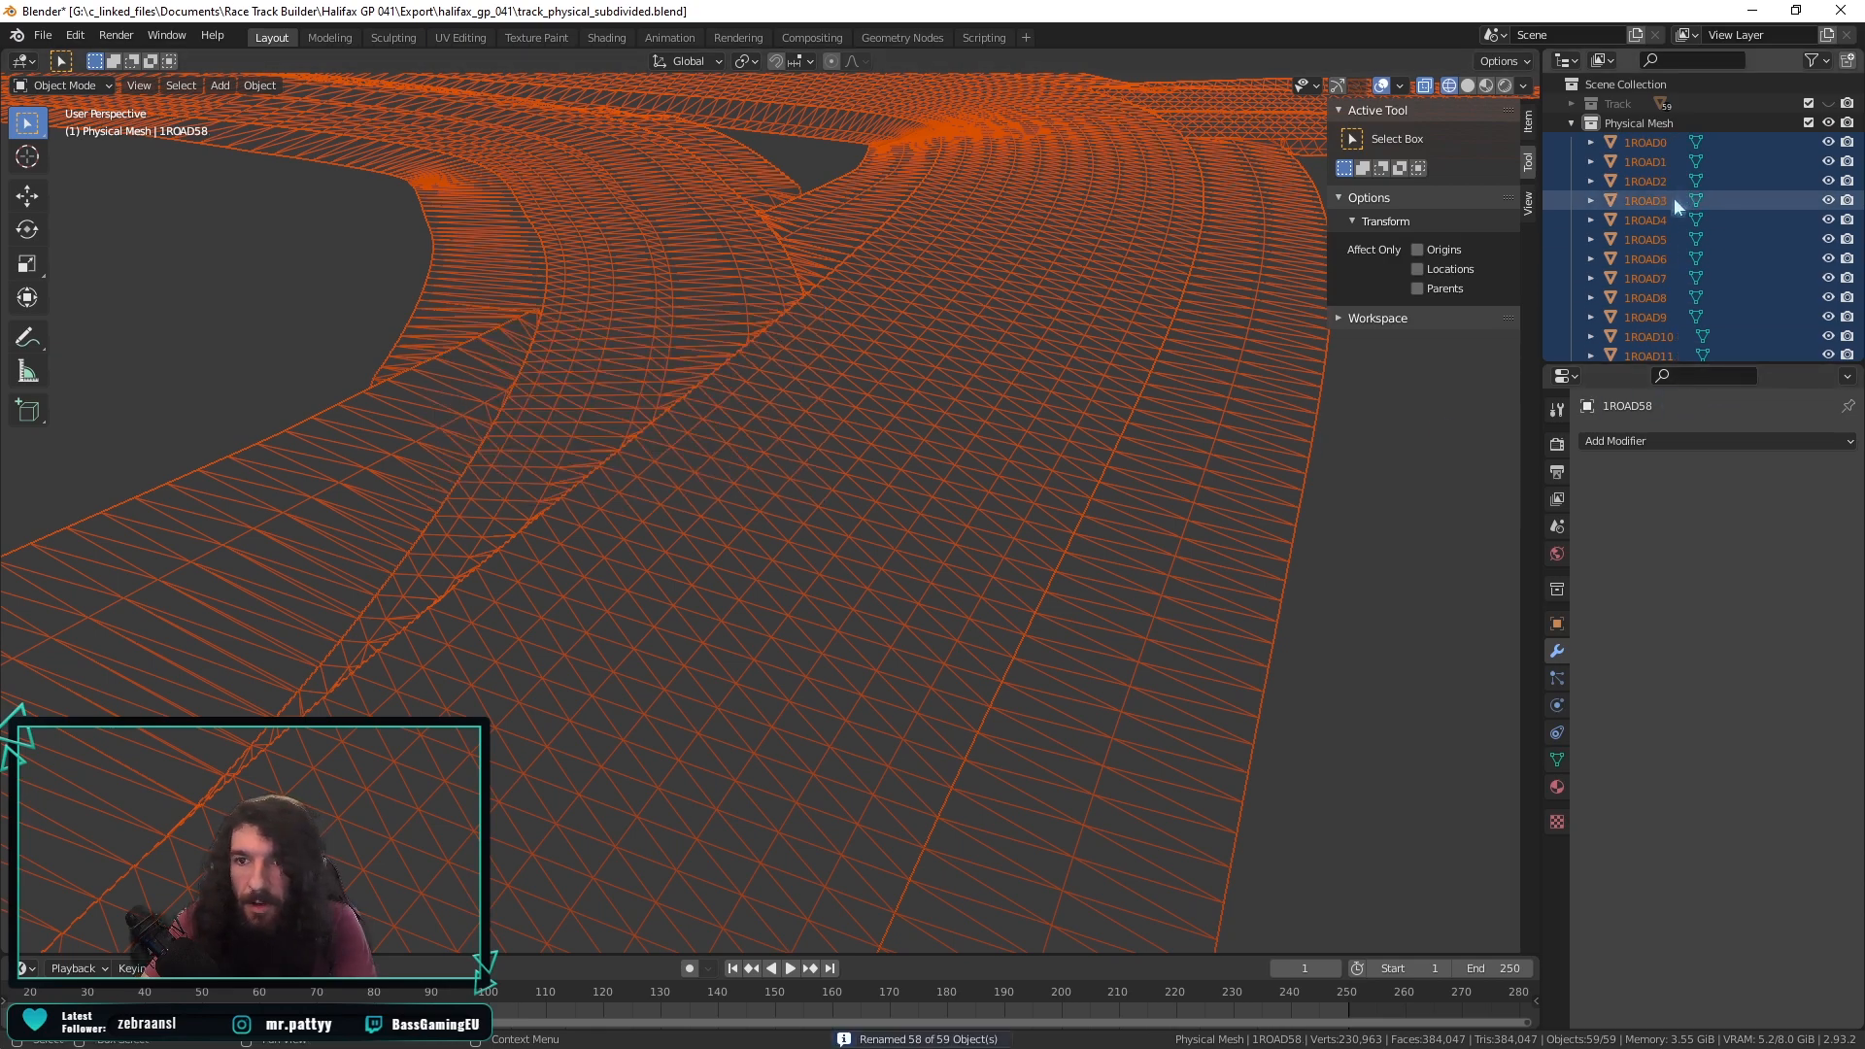
Batch rename the selected objects again, finding .002 and replacing it with nothing.
left_click(75, 35)
left_click(124, 258)
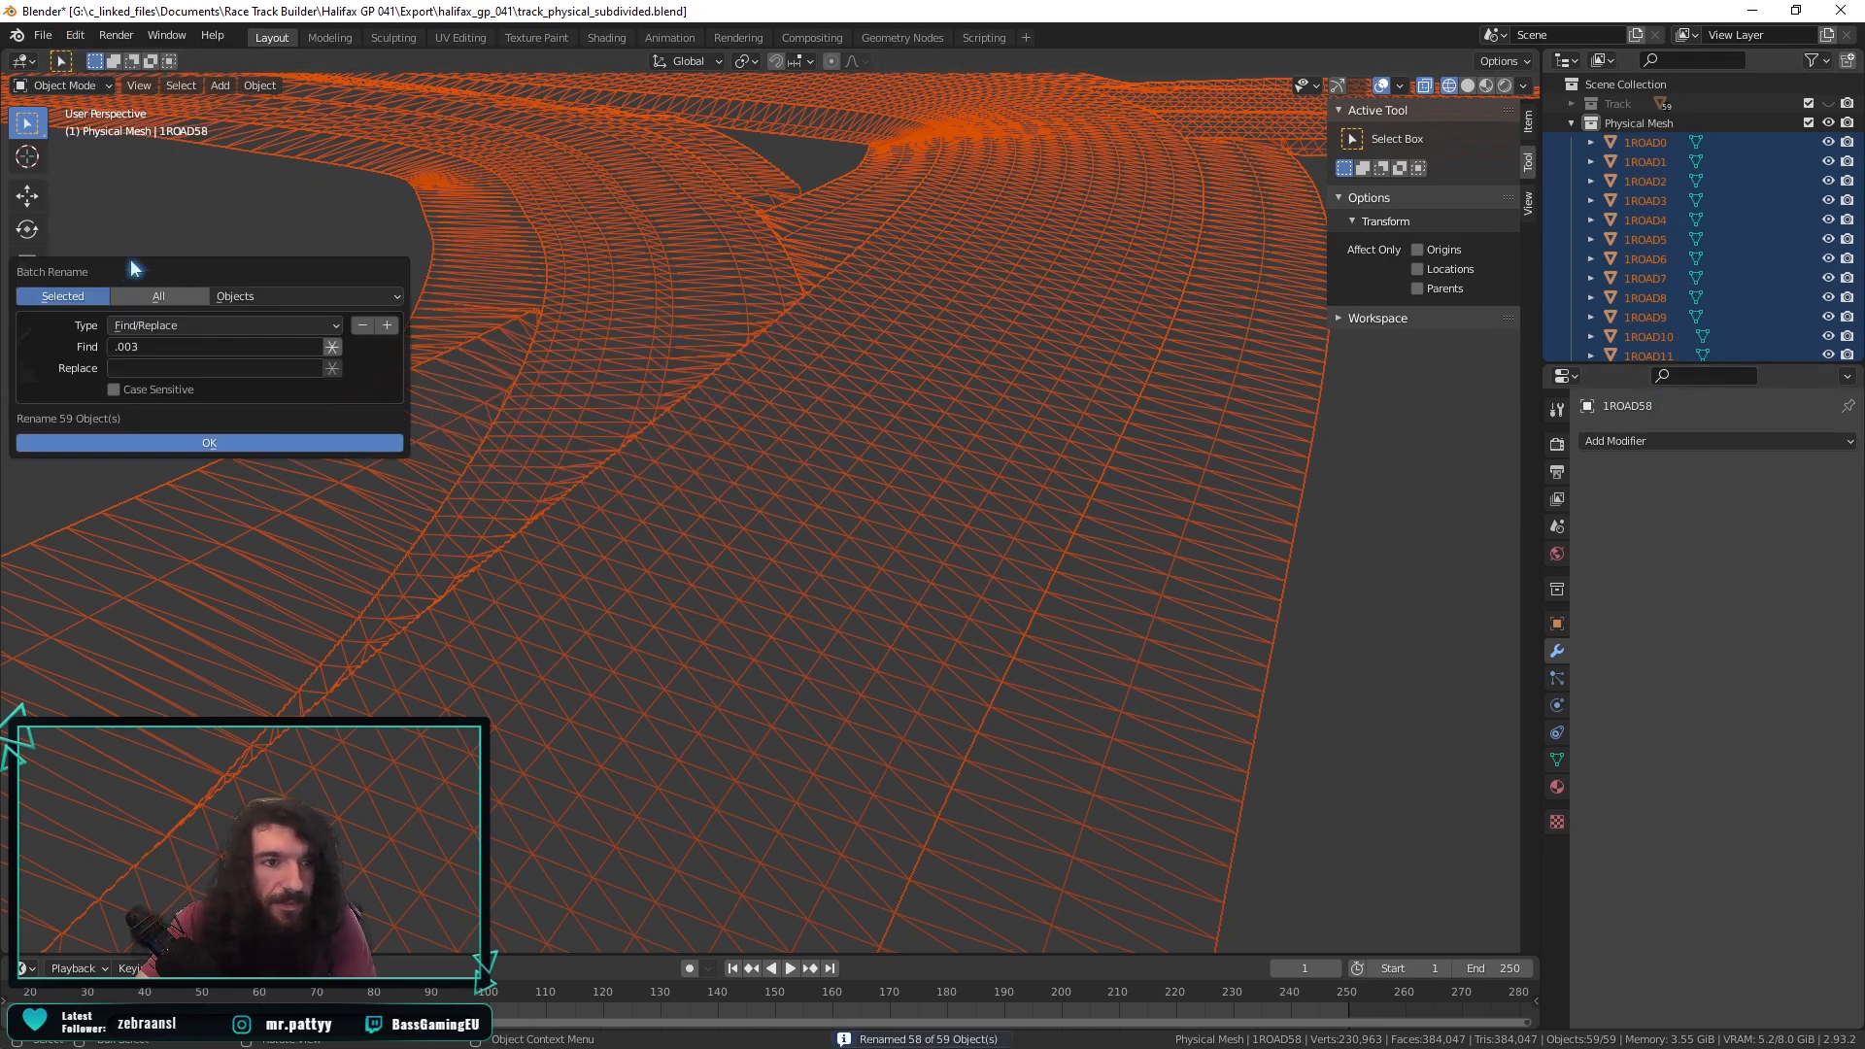
left_click(173, 348)
key("BackSpace")
type("2")
left_click(156, 366)
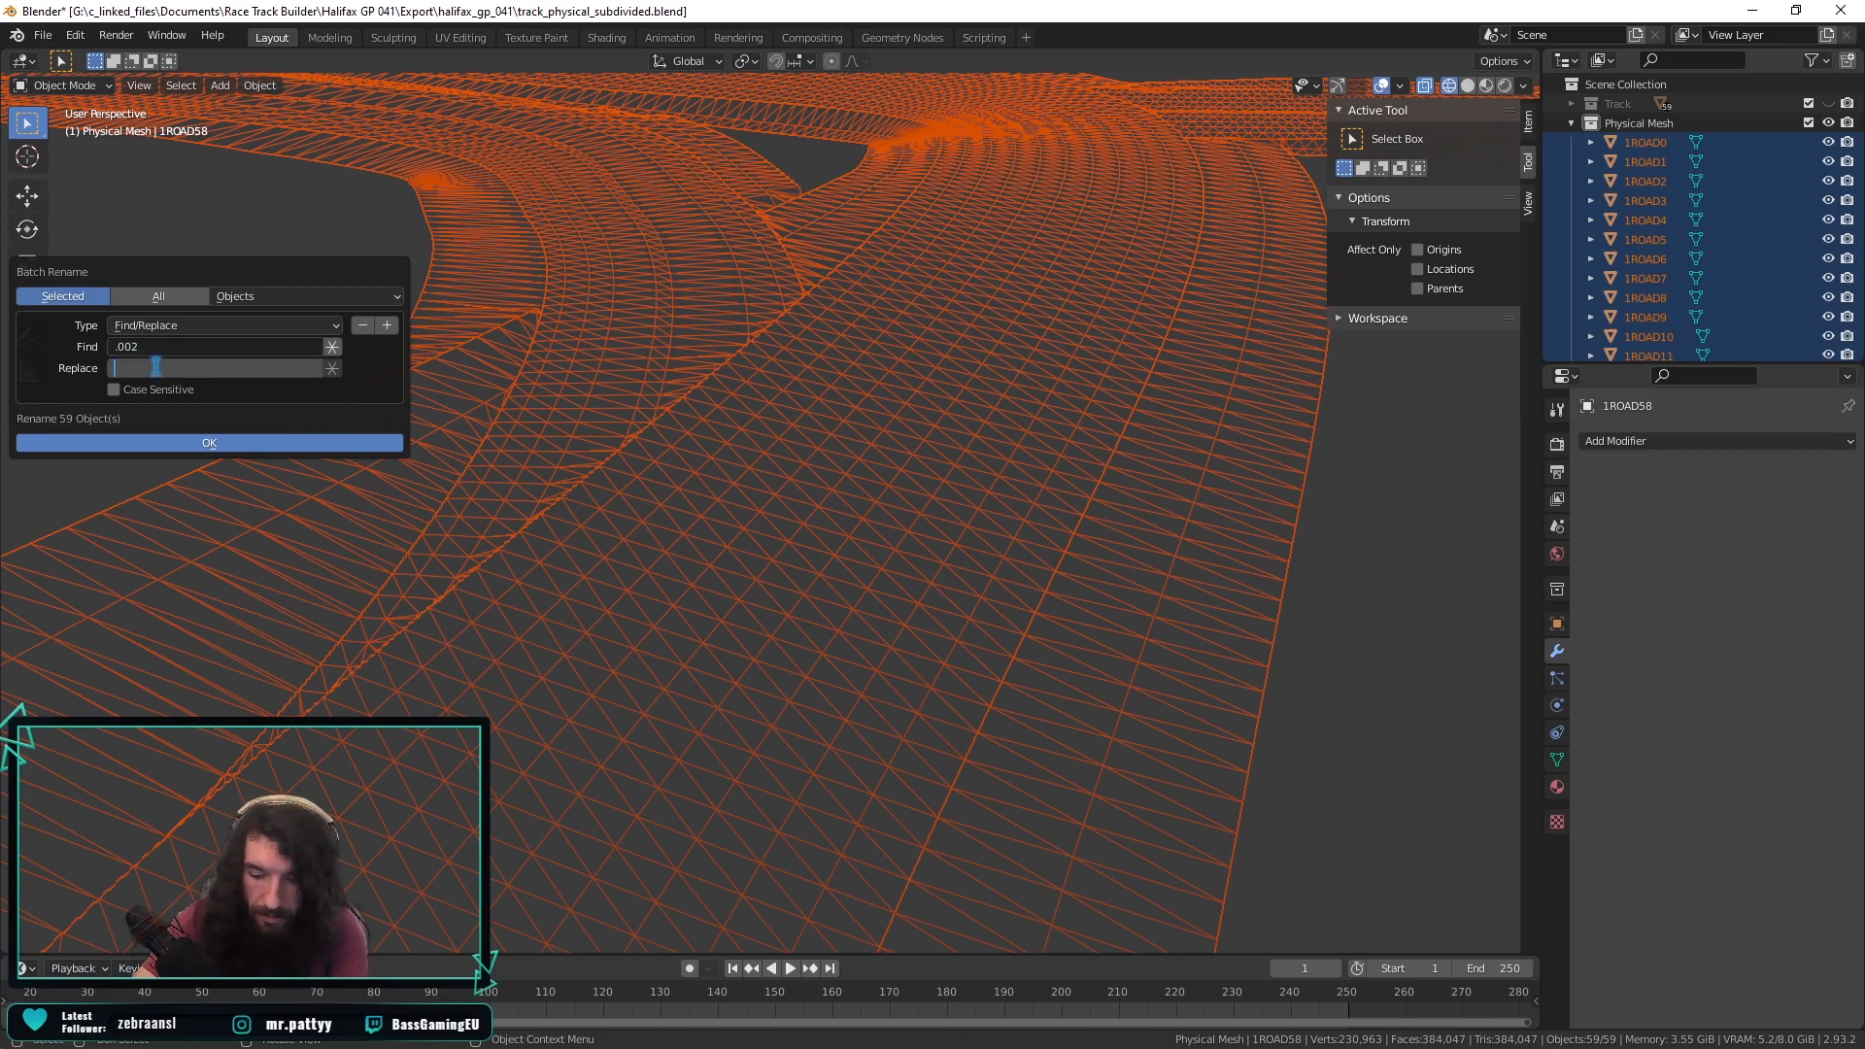
left_click(155, 444)
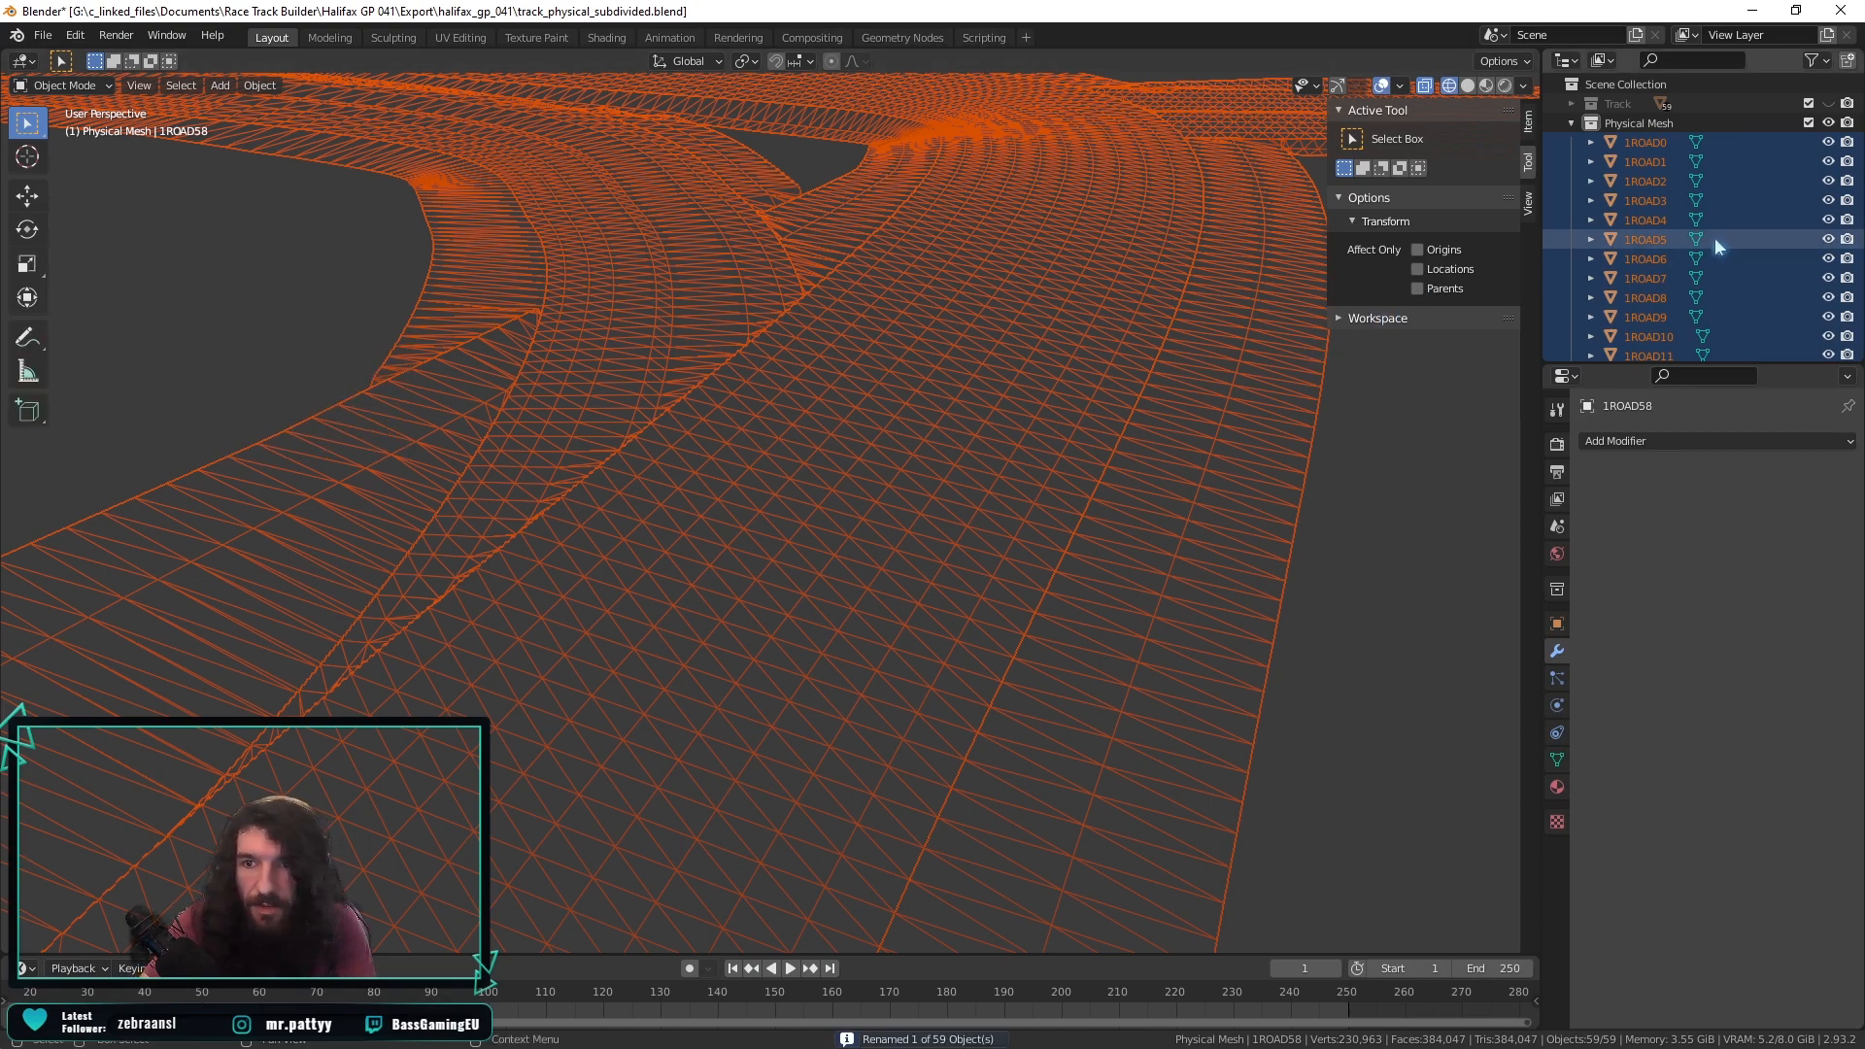
scroll(1714, 237, "down", 2)
Batch rename the selected Physical Mesh objects, finding ROAD and replacing it with PROAD.
left_click(75, 35)
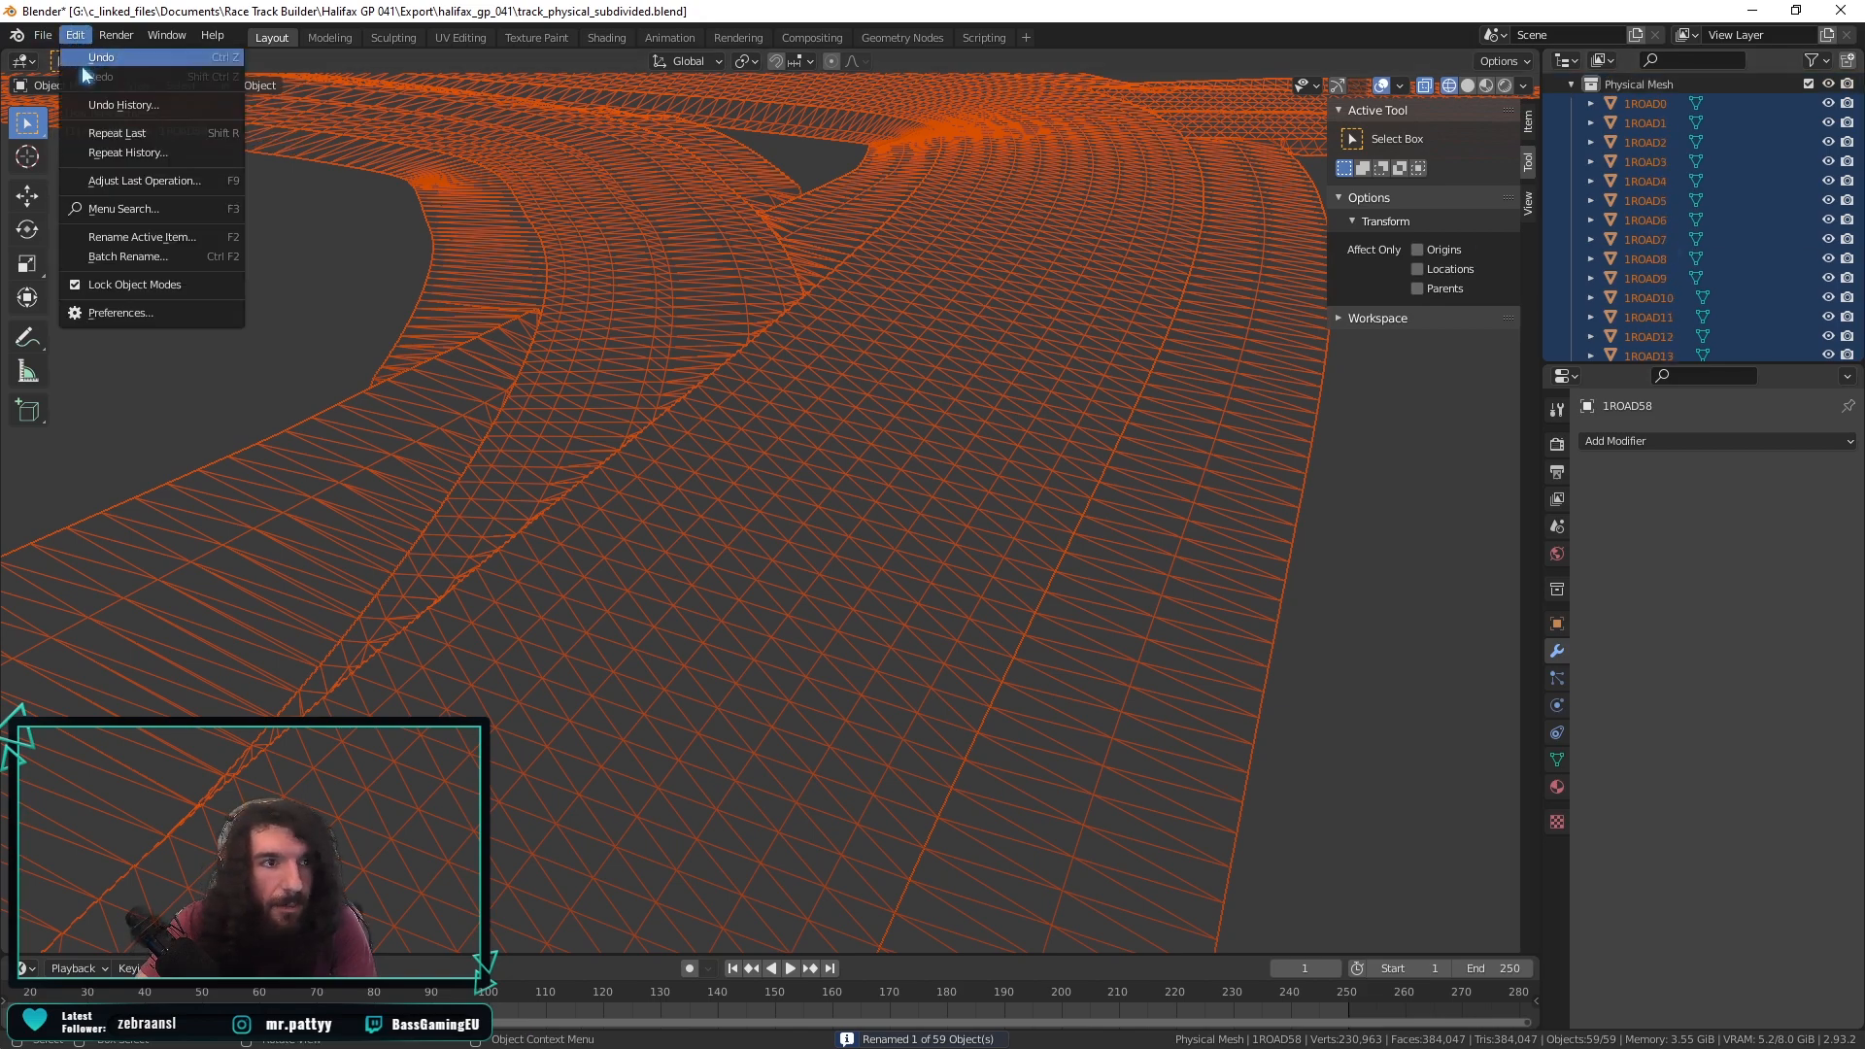
left_click(127, 257)
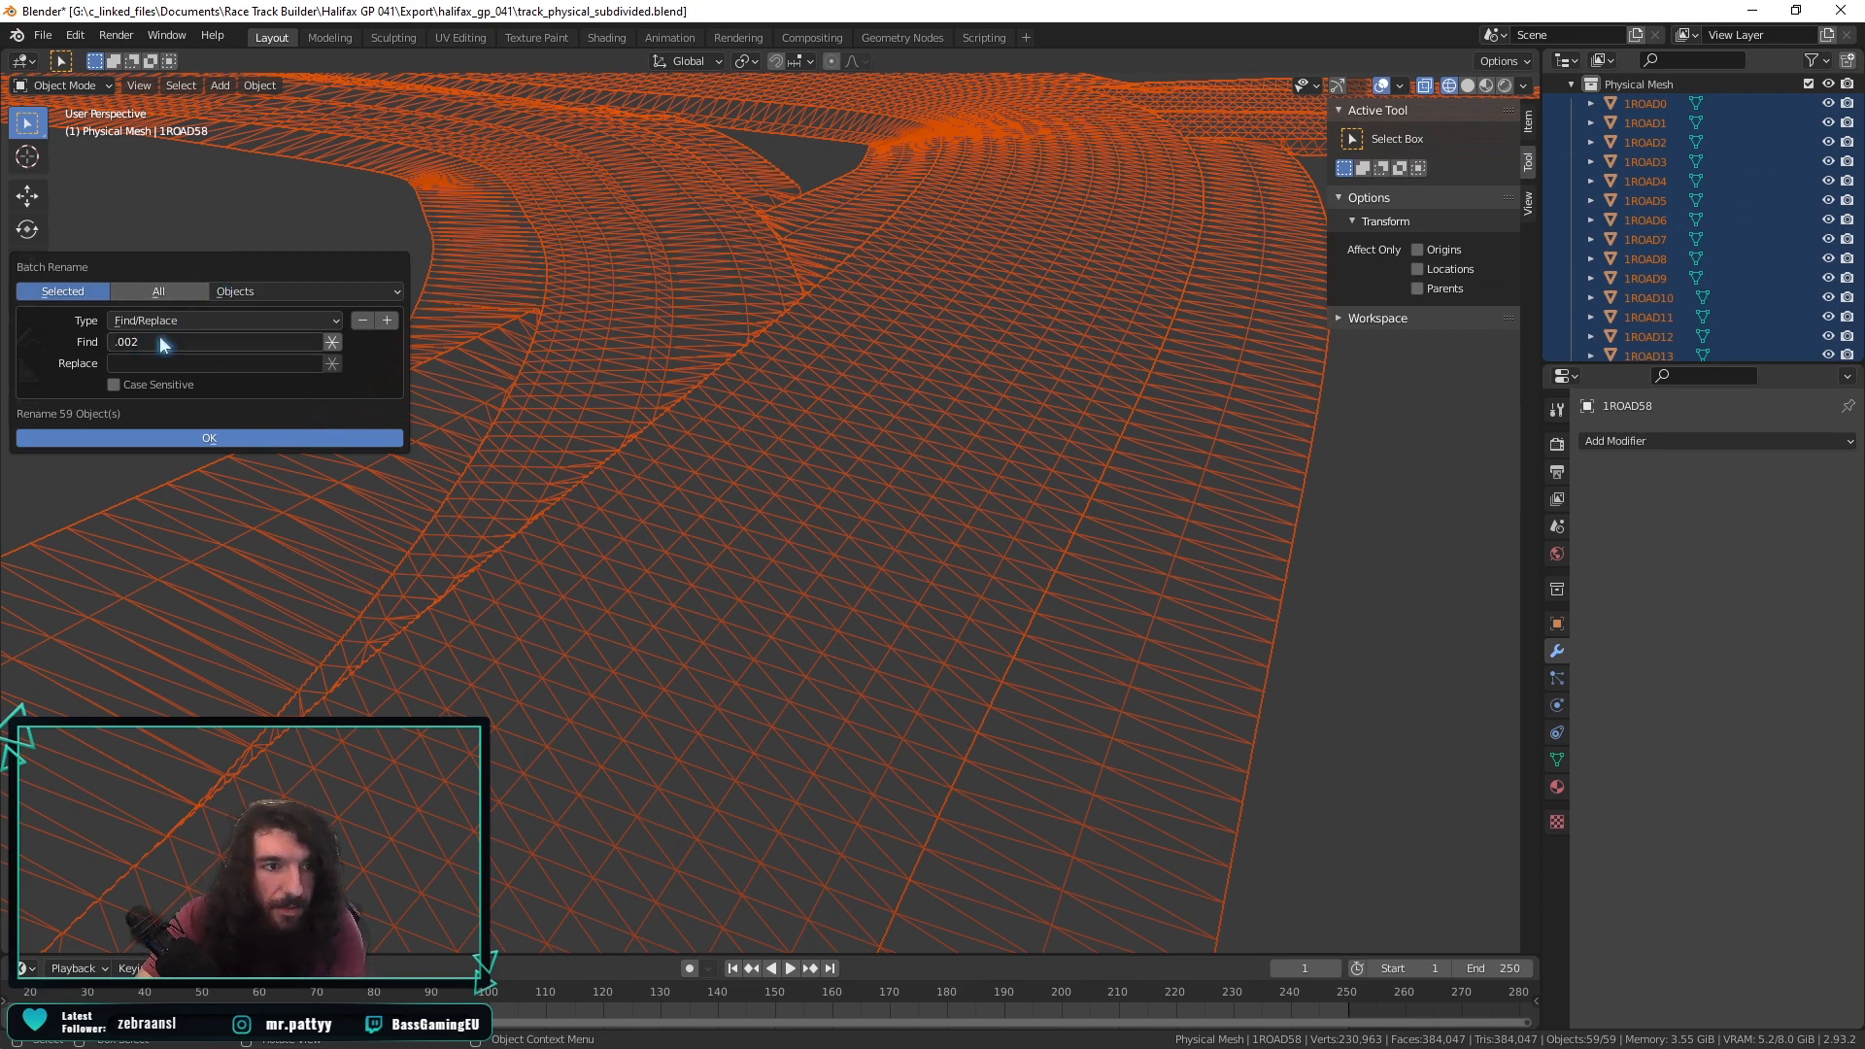
left_click_drag(164, 270, 411, 366)
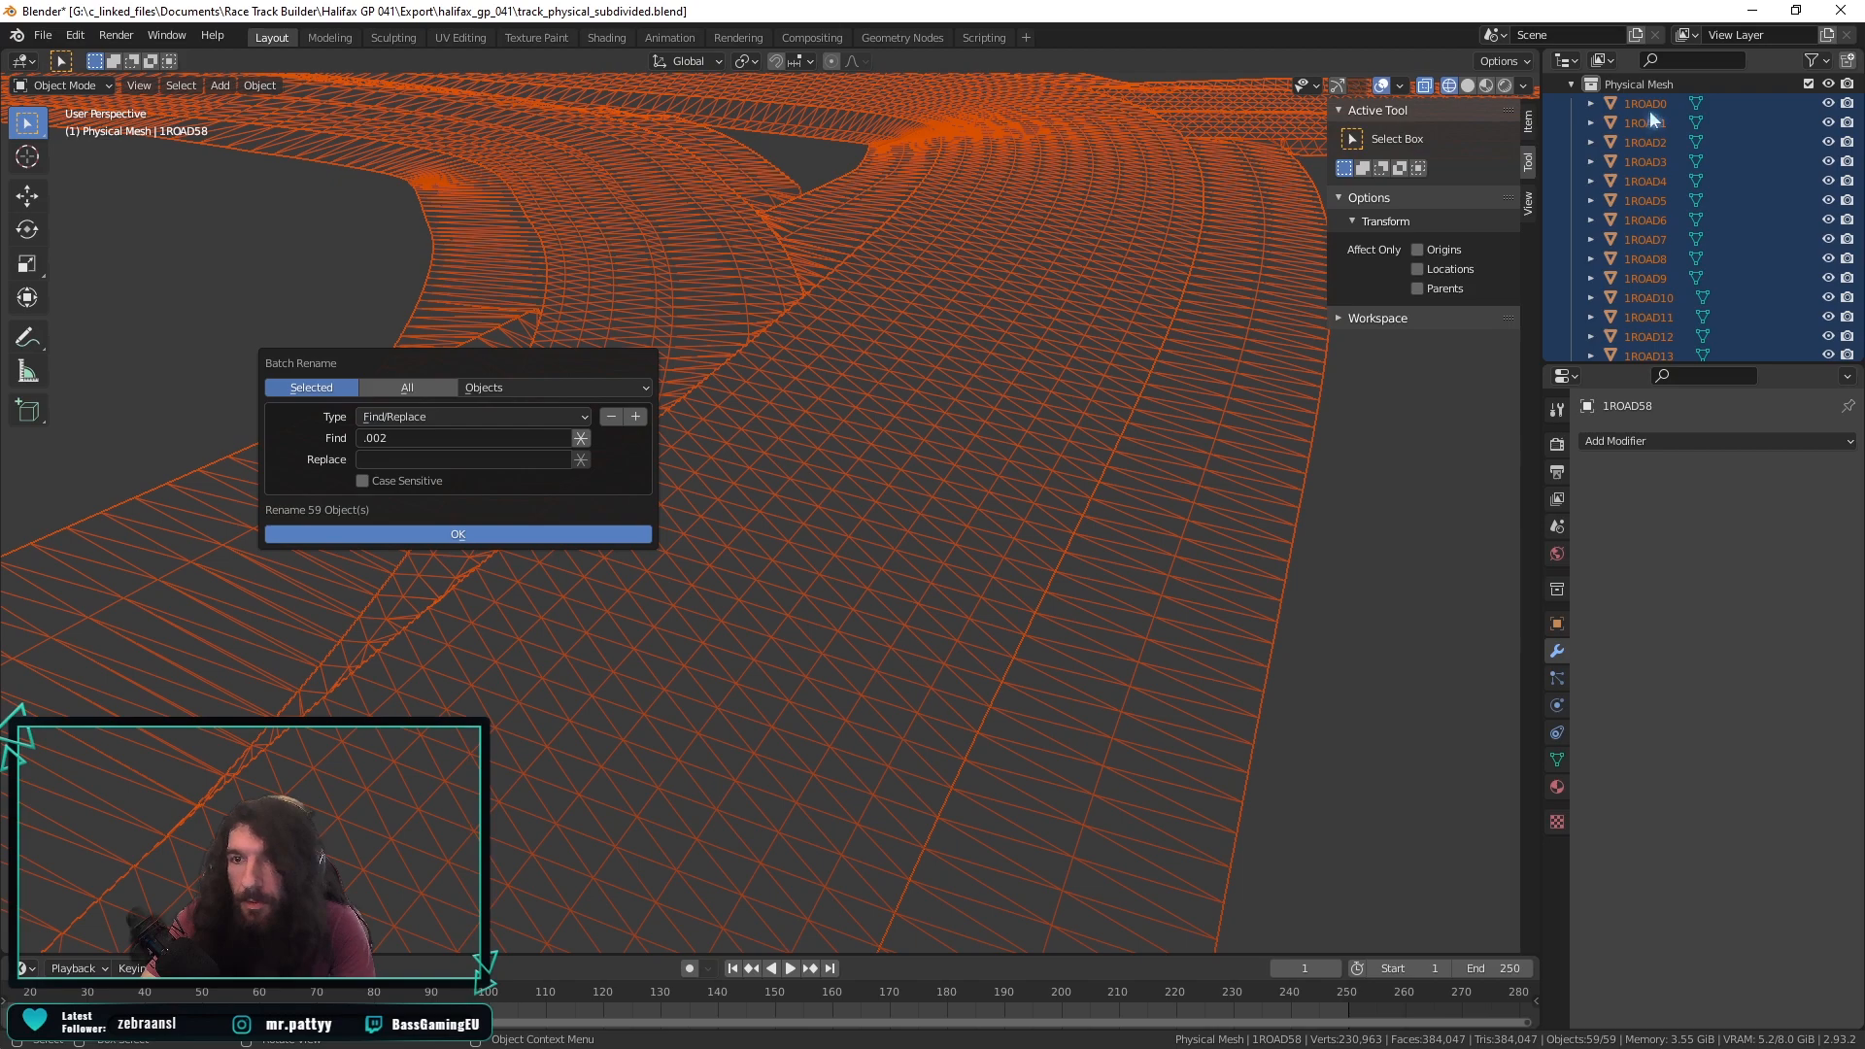
left_click(515, 438)
key("BackSpace")
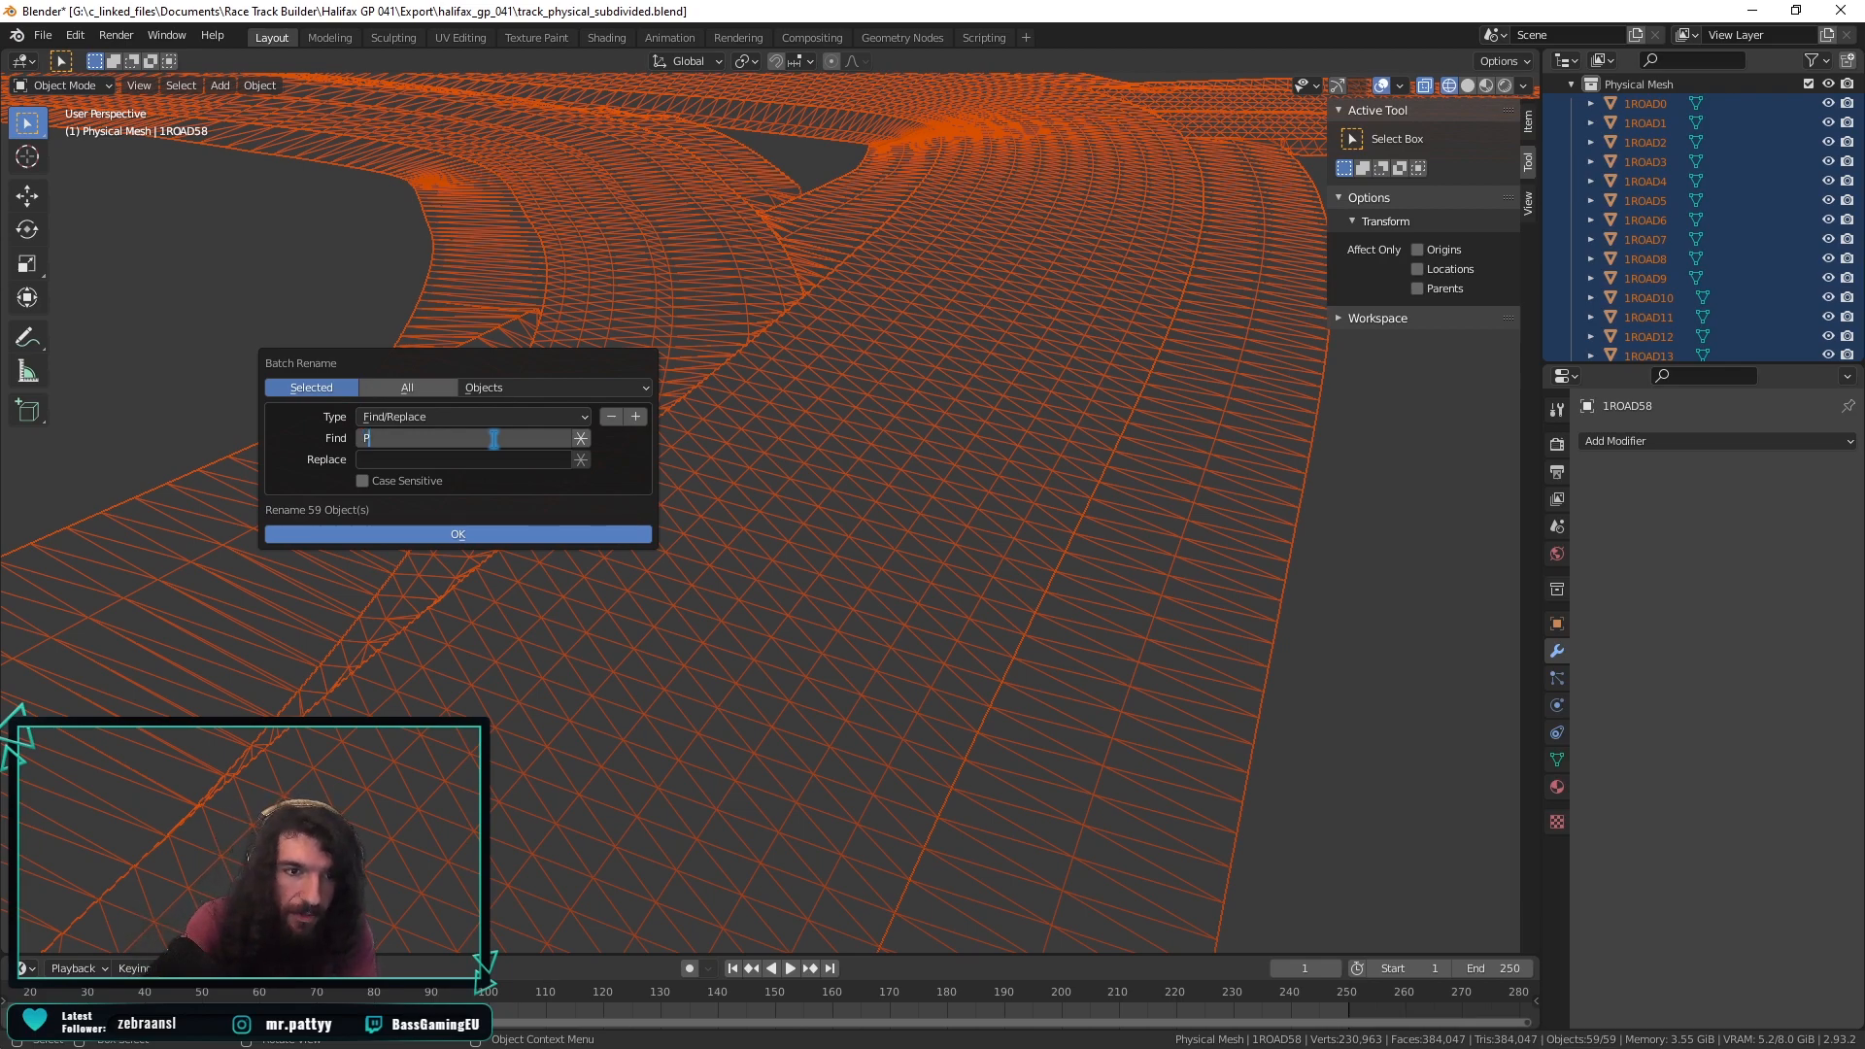
key("BackSpace")
key("BackSpace")
key("BackSpace")
key("BackSpace")
key("BackSpace")
type("ROAD")
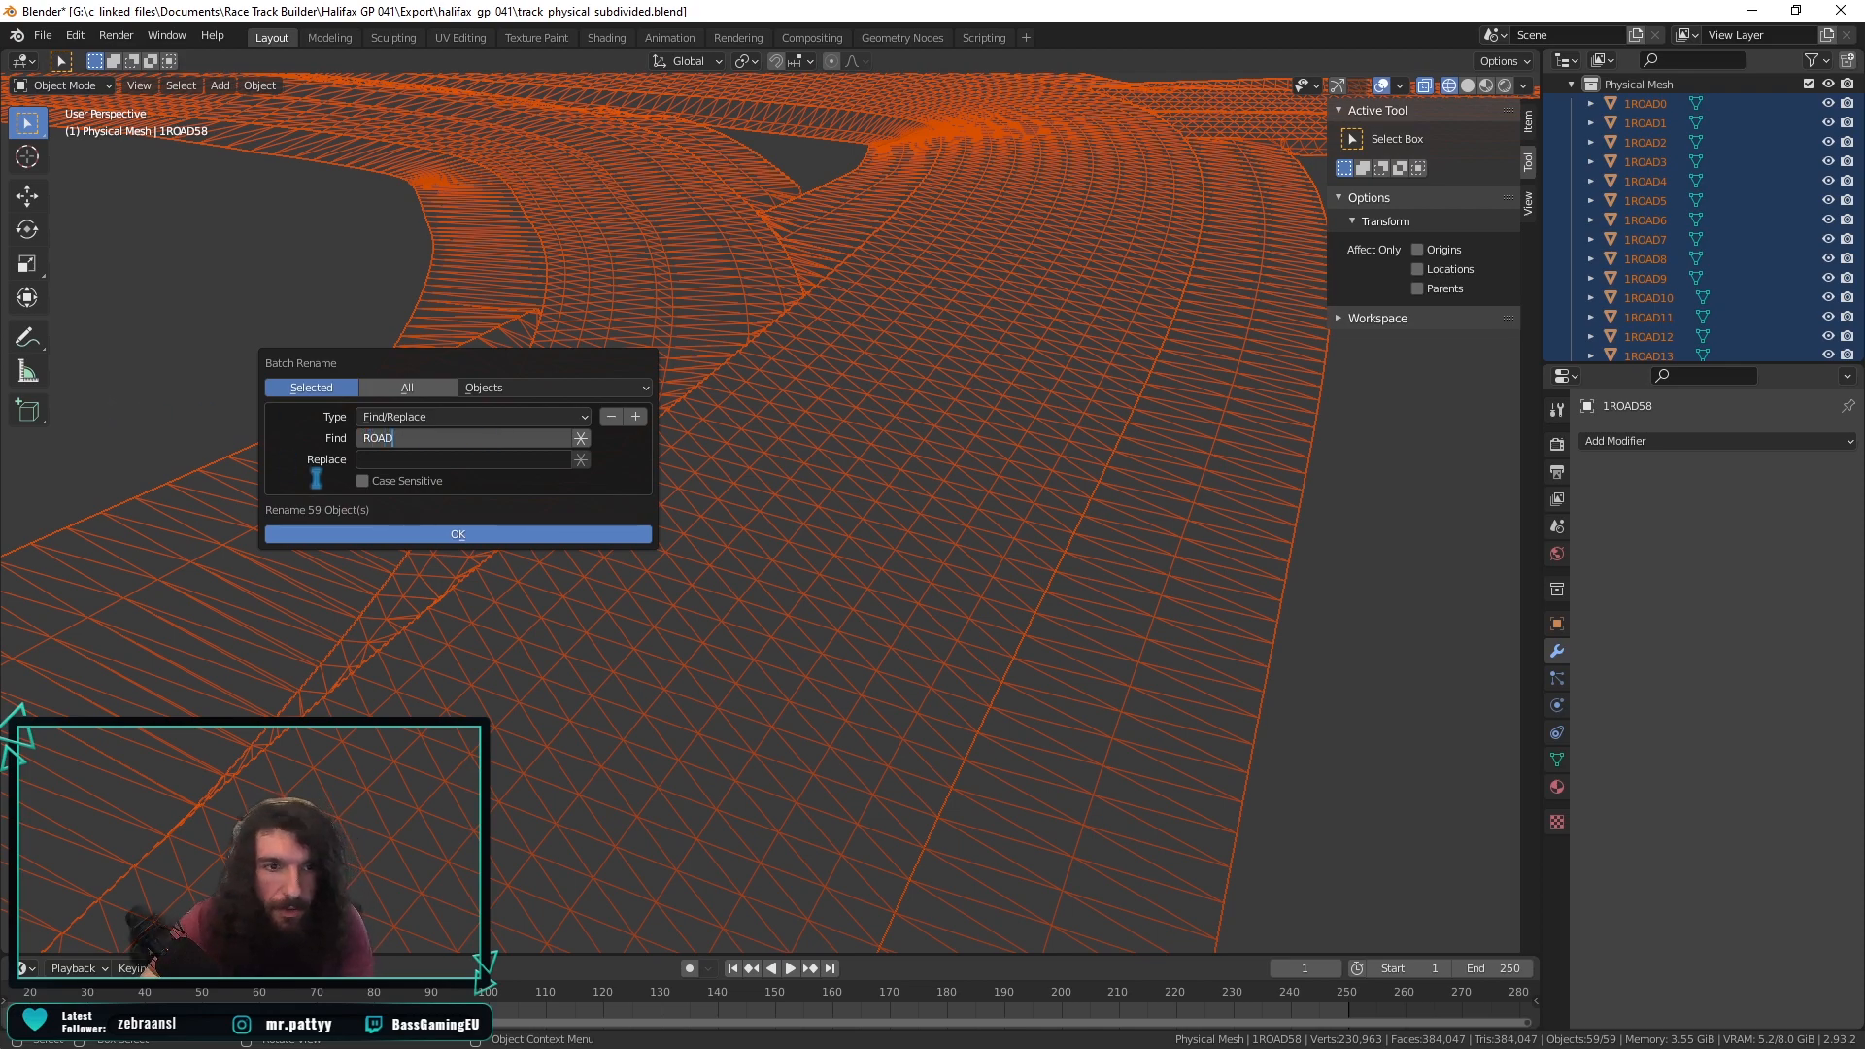
left_click(388, 459)
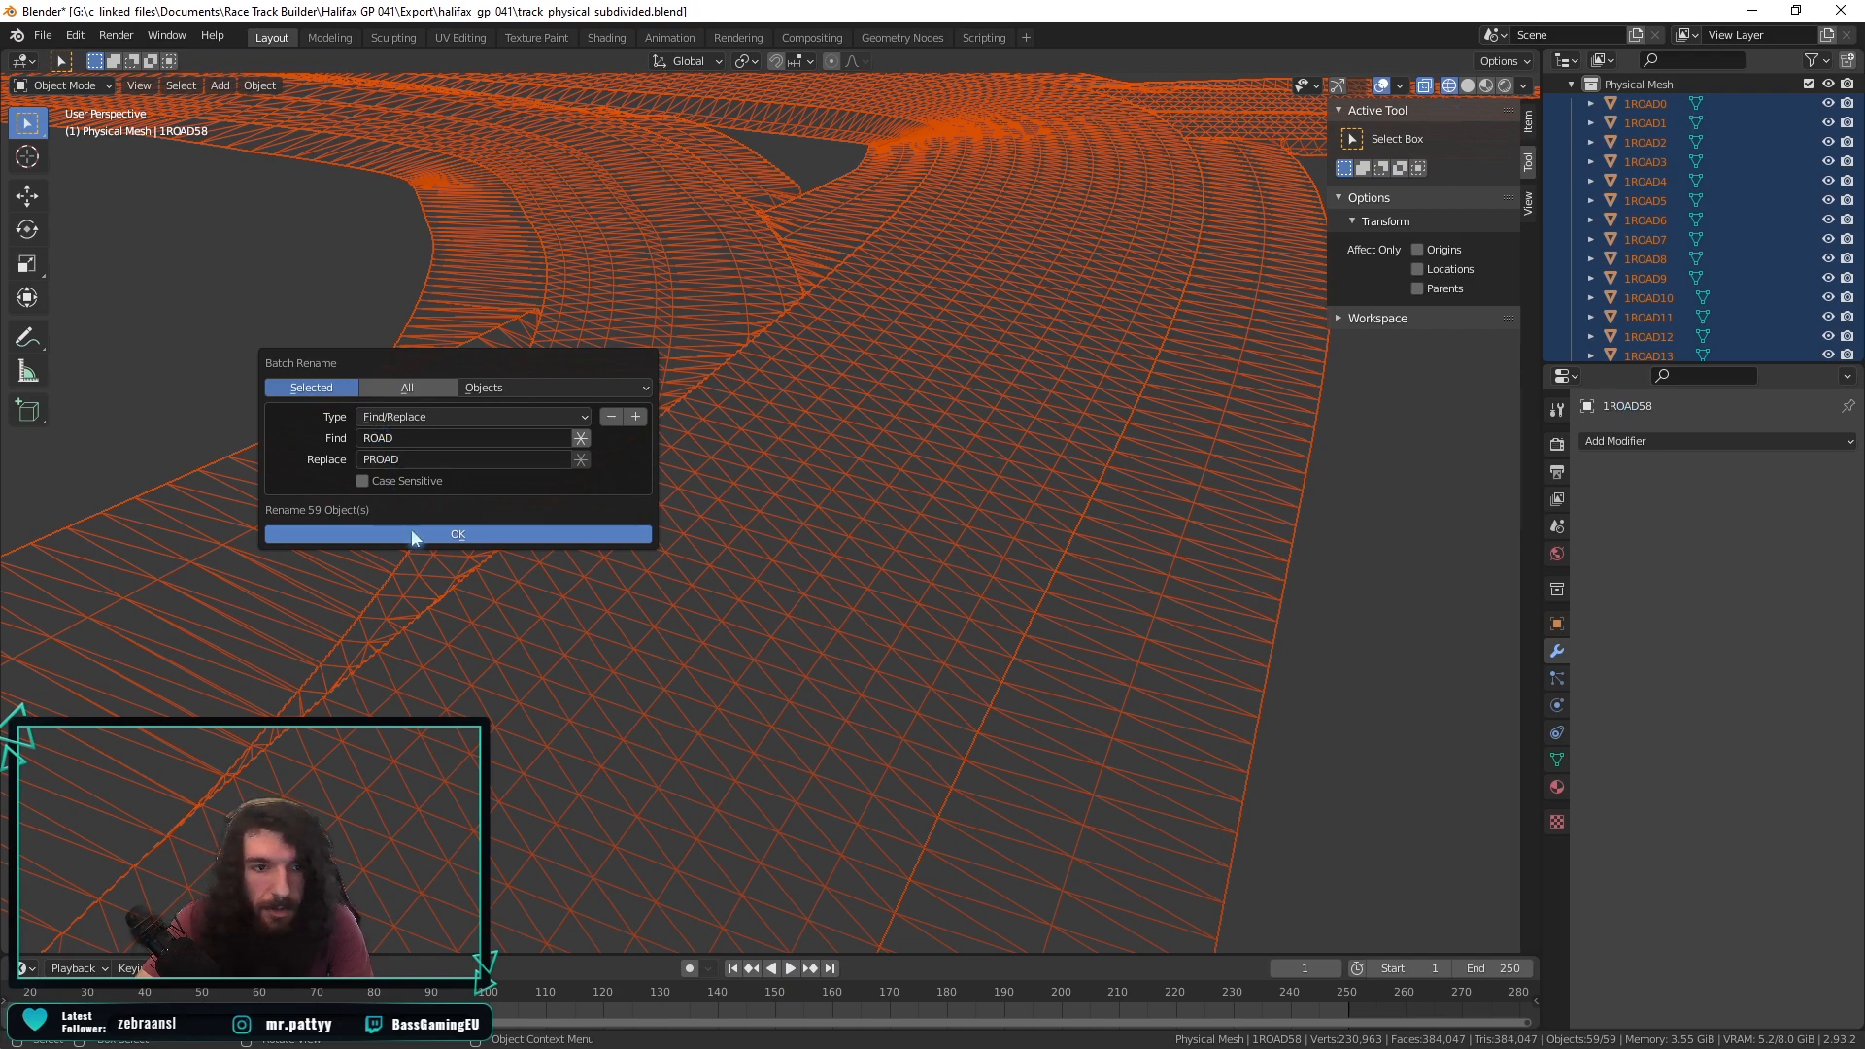
left_click(420, 534)
scroll(1709, 165, "up", 2)
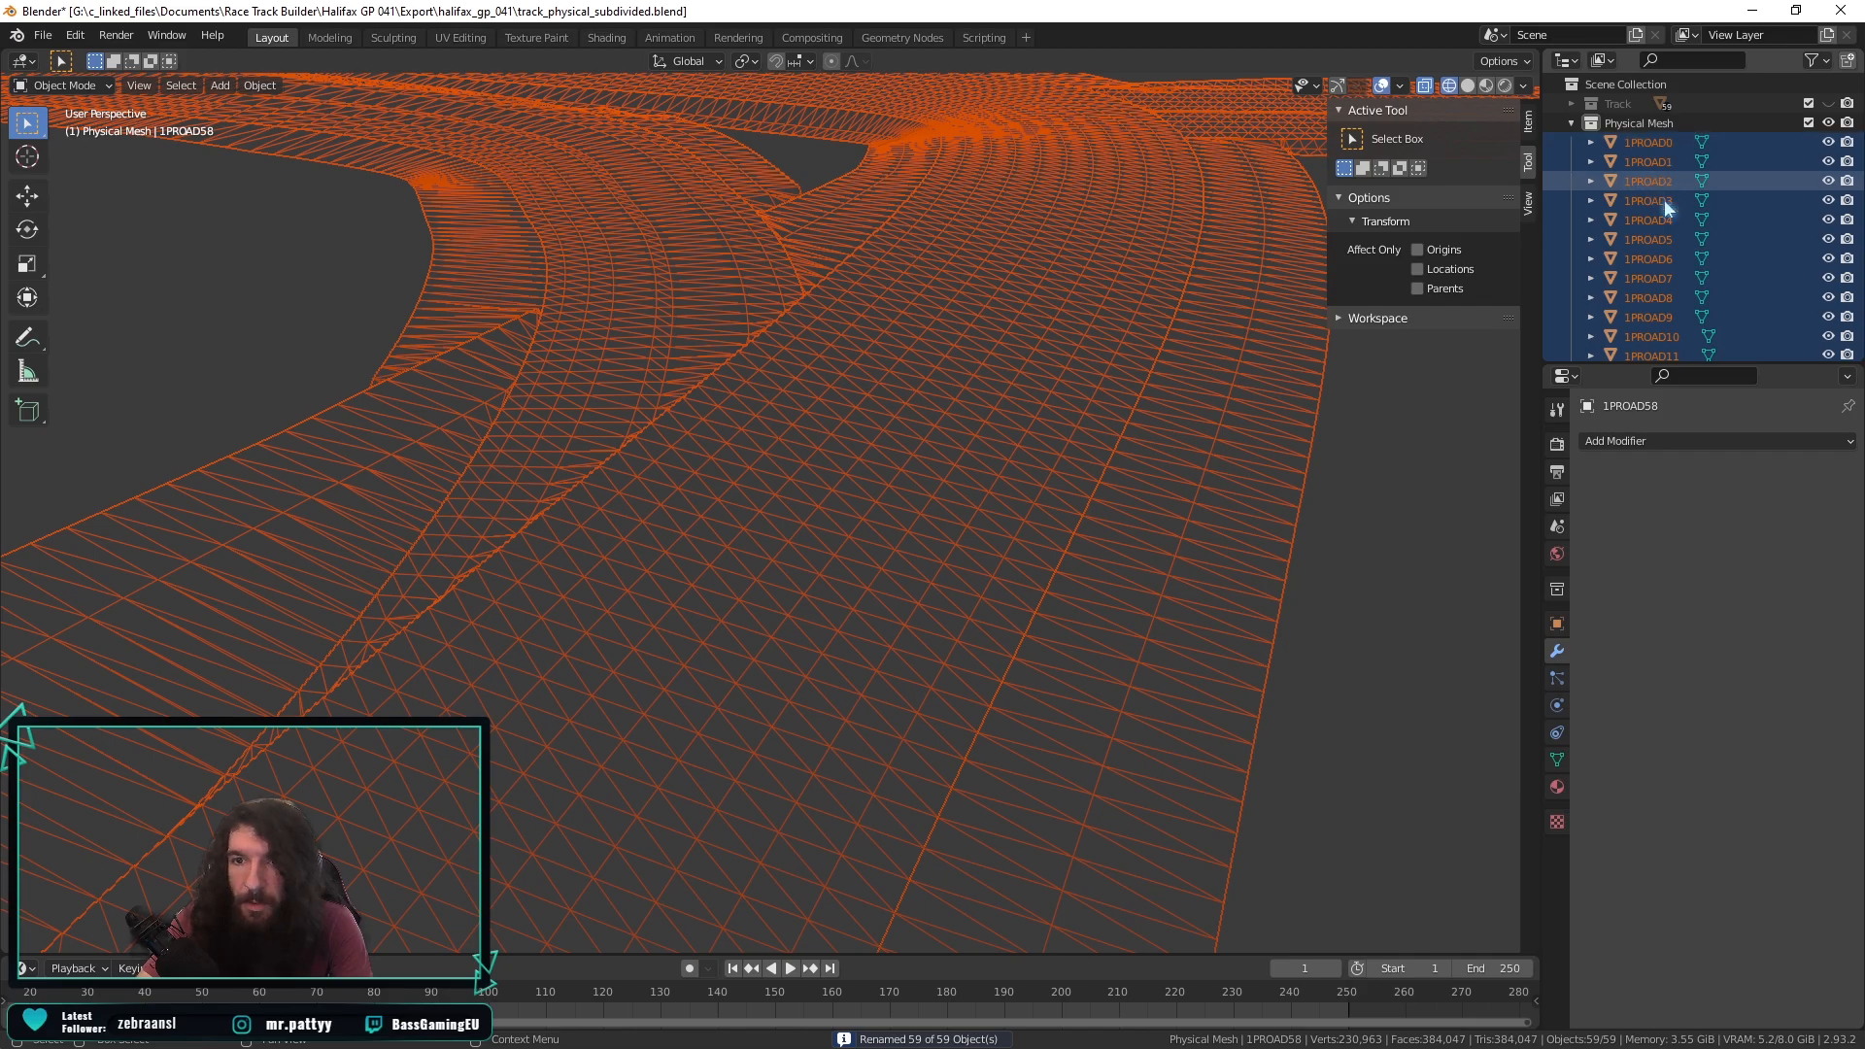
scroll(1673, 249, "down", 5)
scroll(1669, 270, "up", 5)
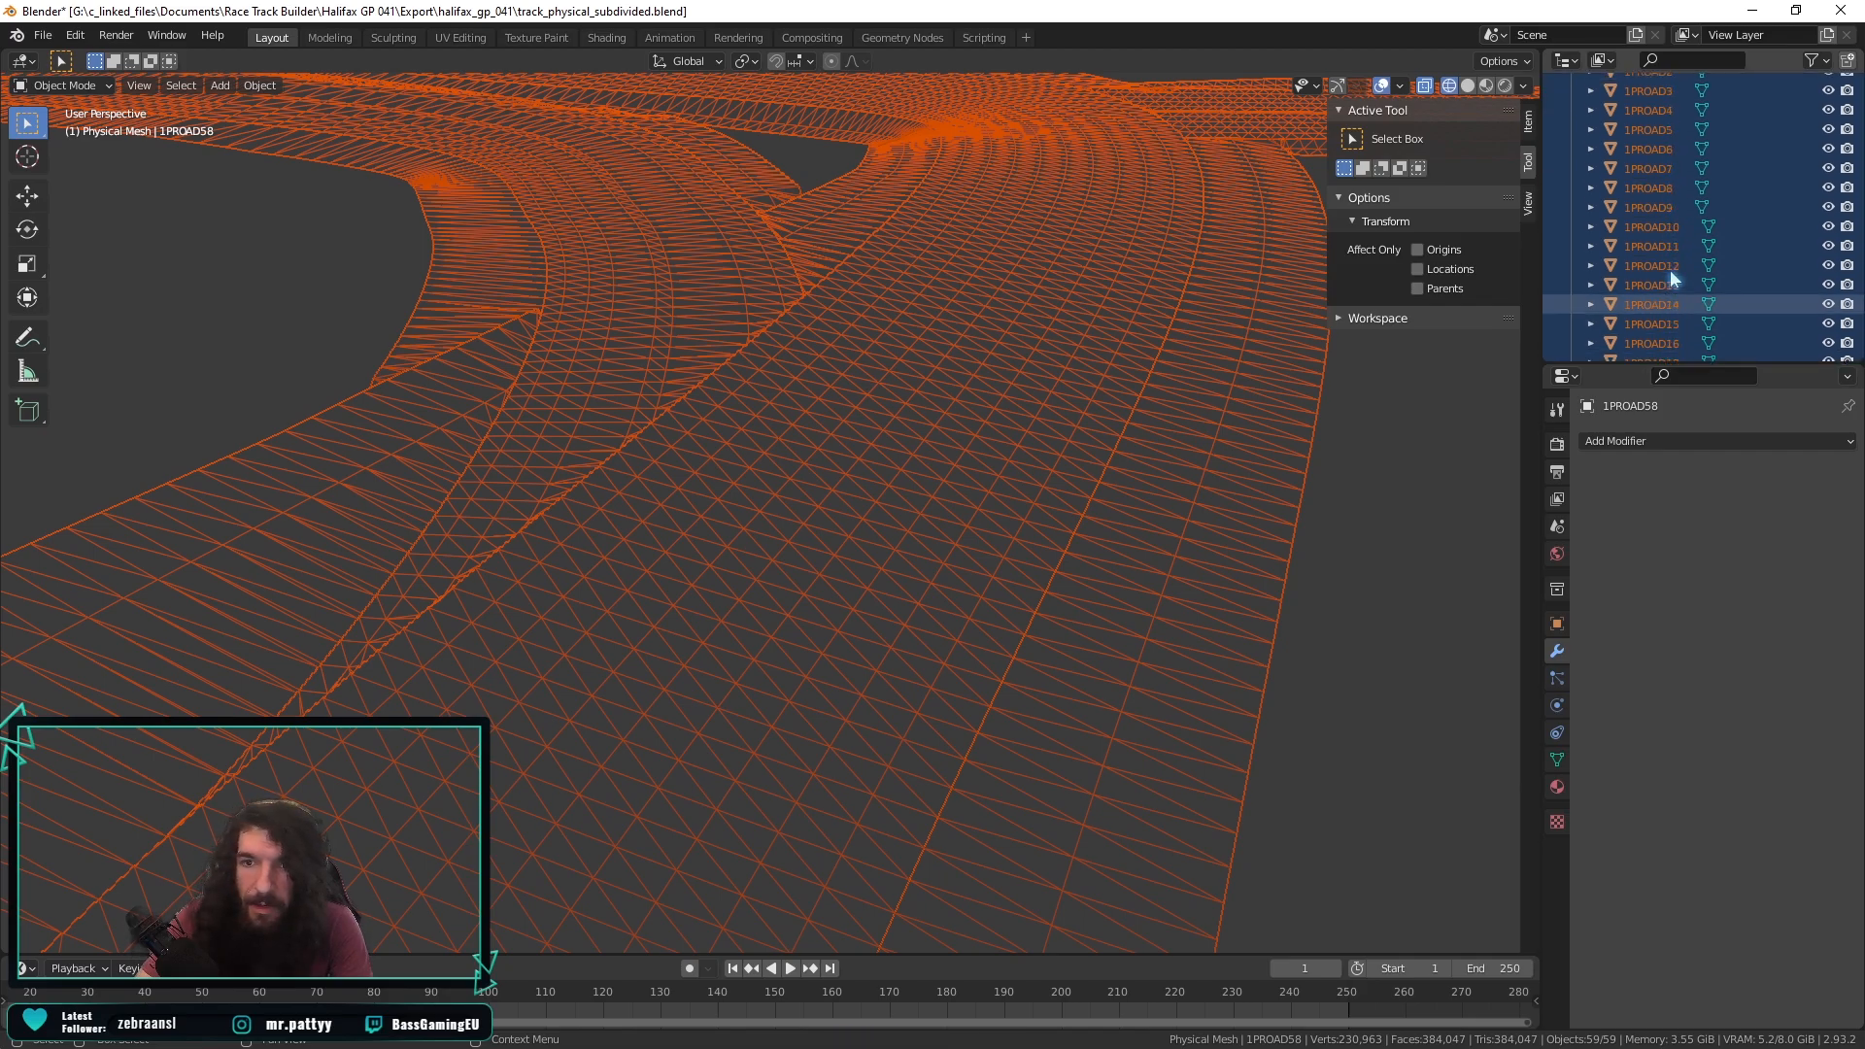
Select only 1PROAD0 in the Physical Mesh collection and examine its wireframe density around the junction and its extent along the track.
left_click(1655, 110)
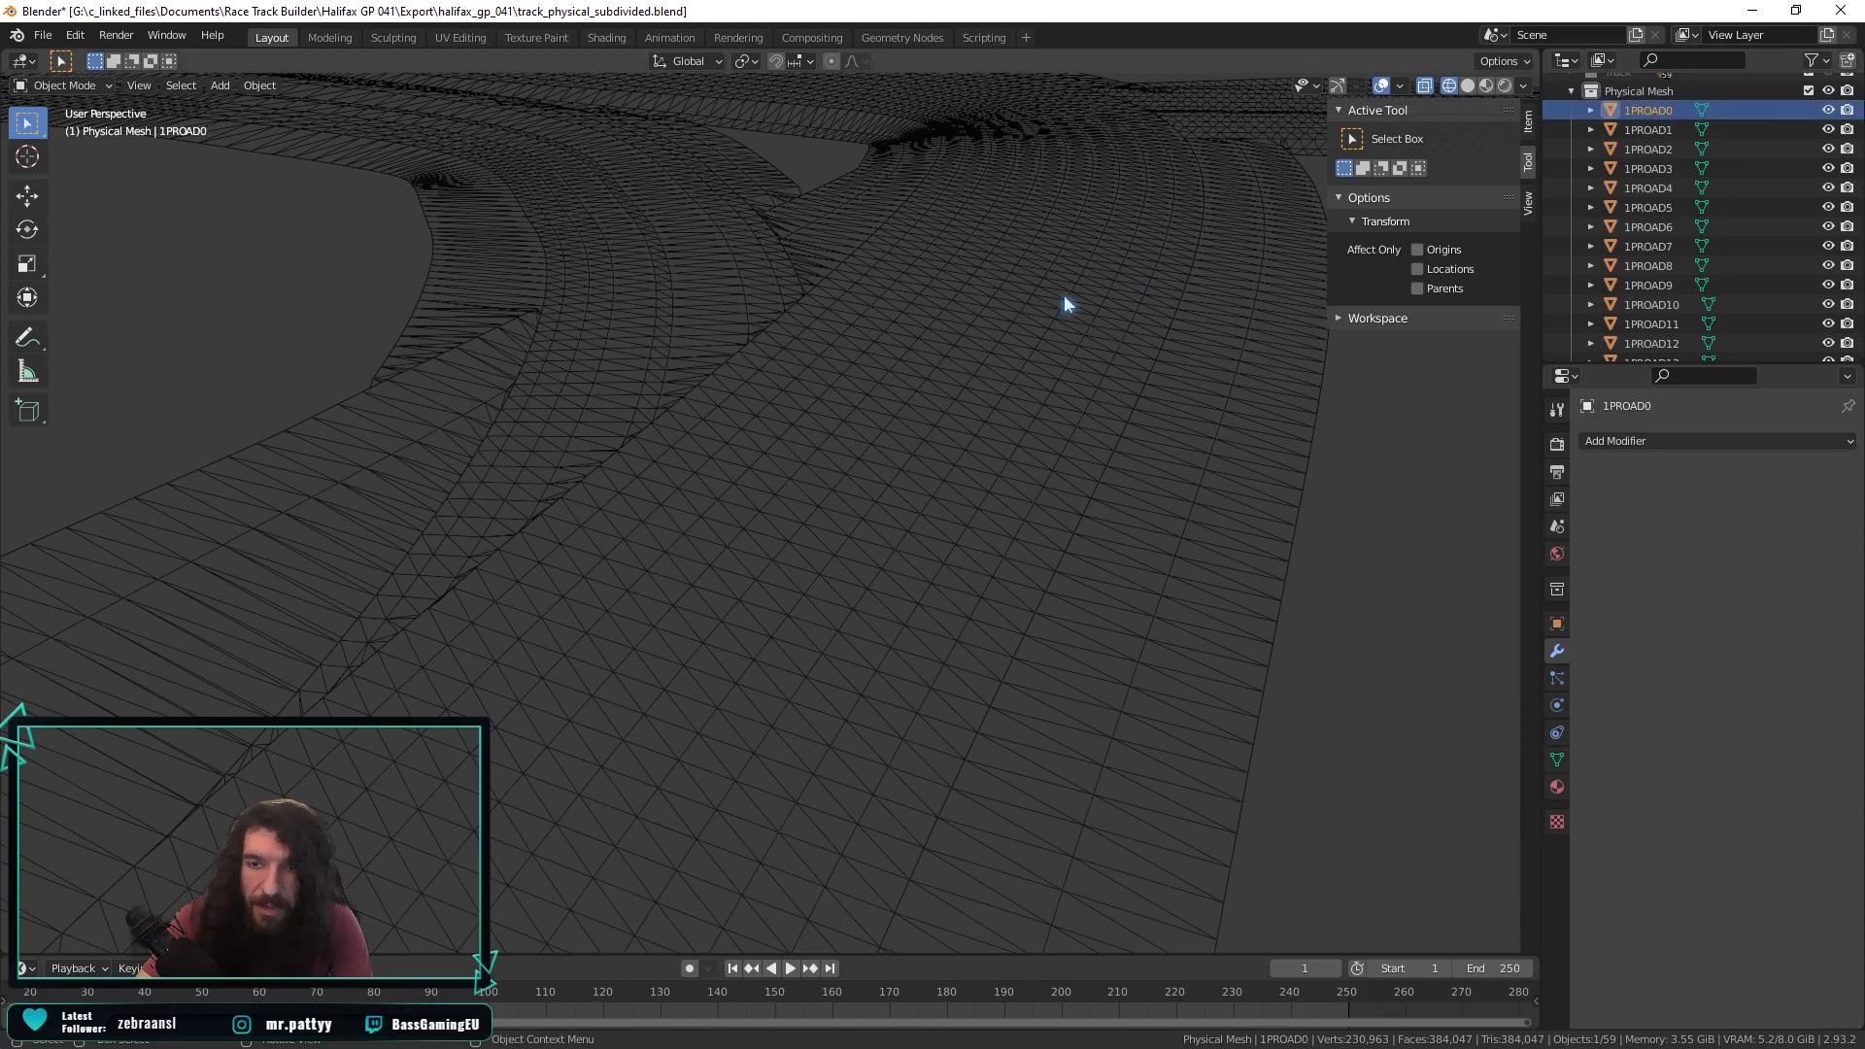
key("KP_Decimal")
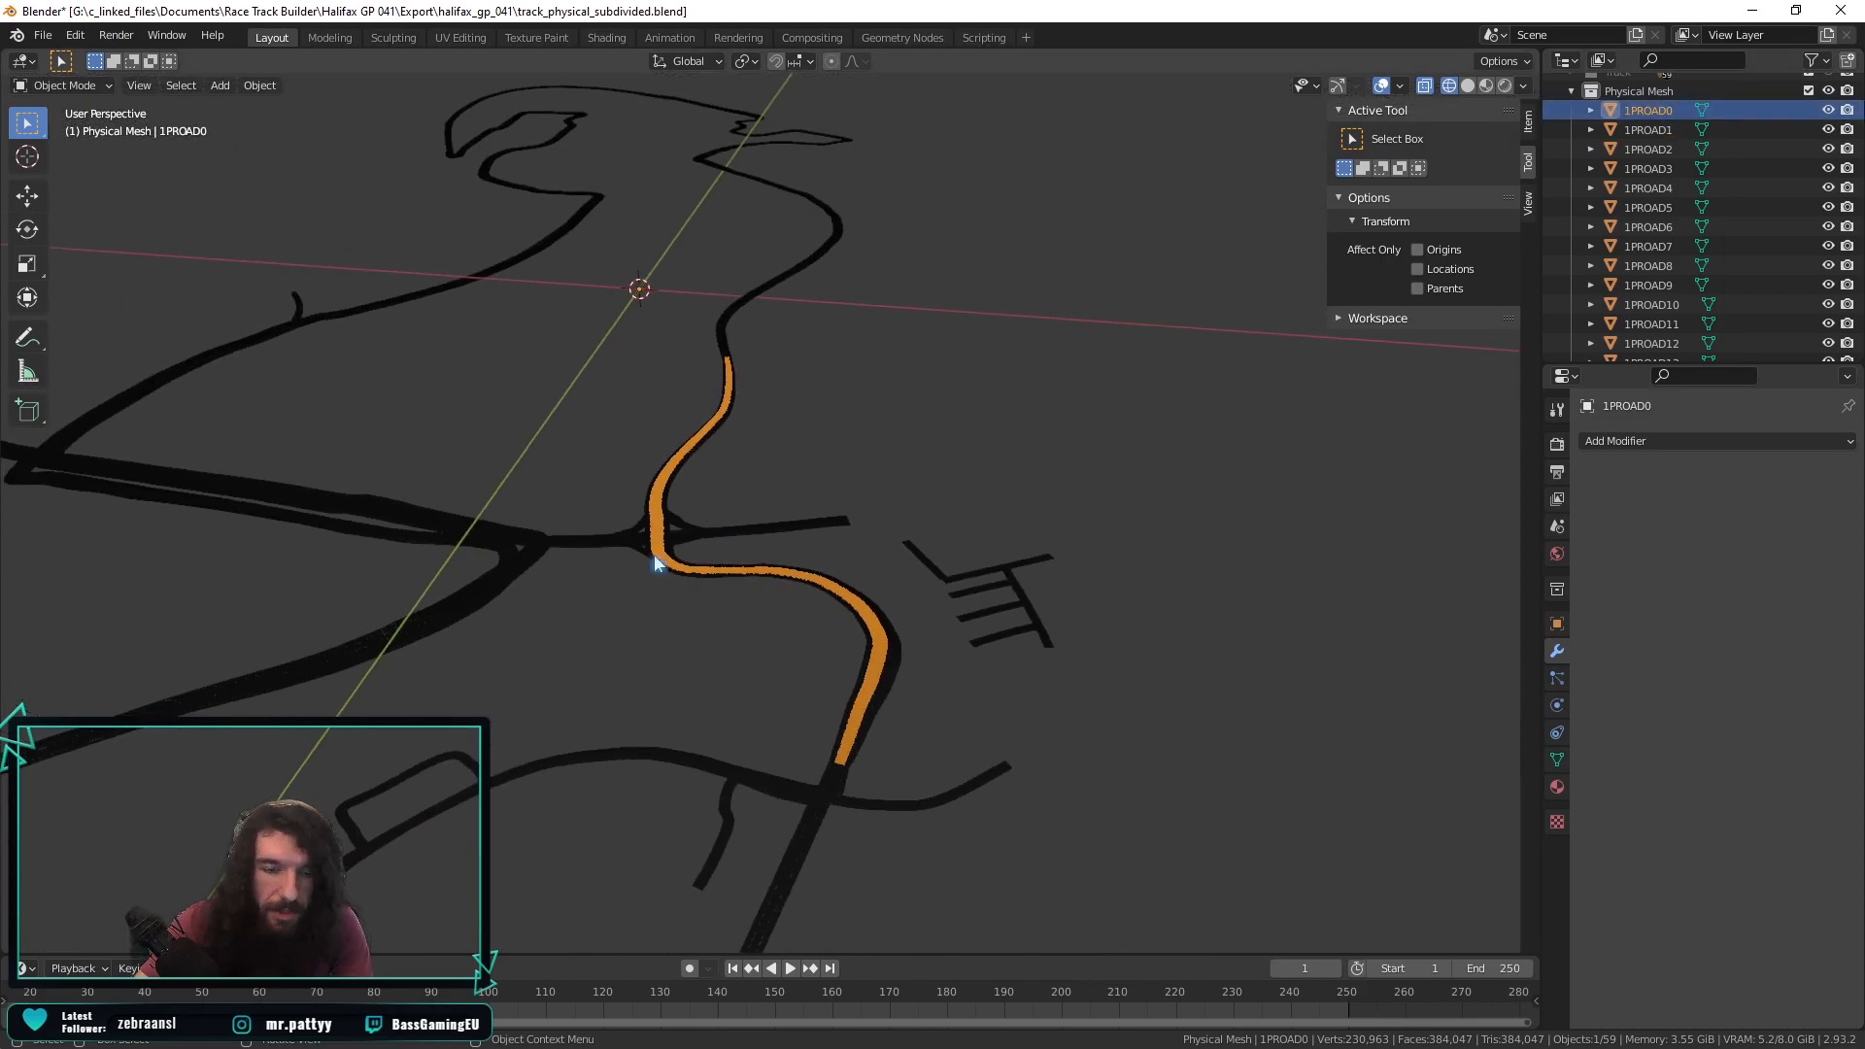
scroll(732, 579, "up", 3)
scroll(728, 571, "up", 2)
middle_click_drag(199, 623, 622, 594, "shift")
scroll(668, 606, "up", 7)
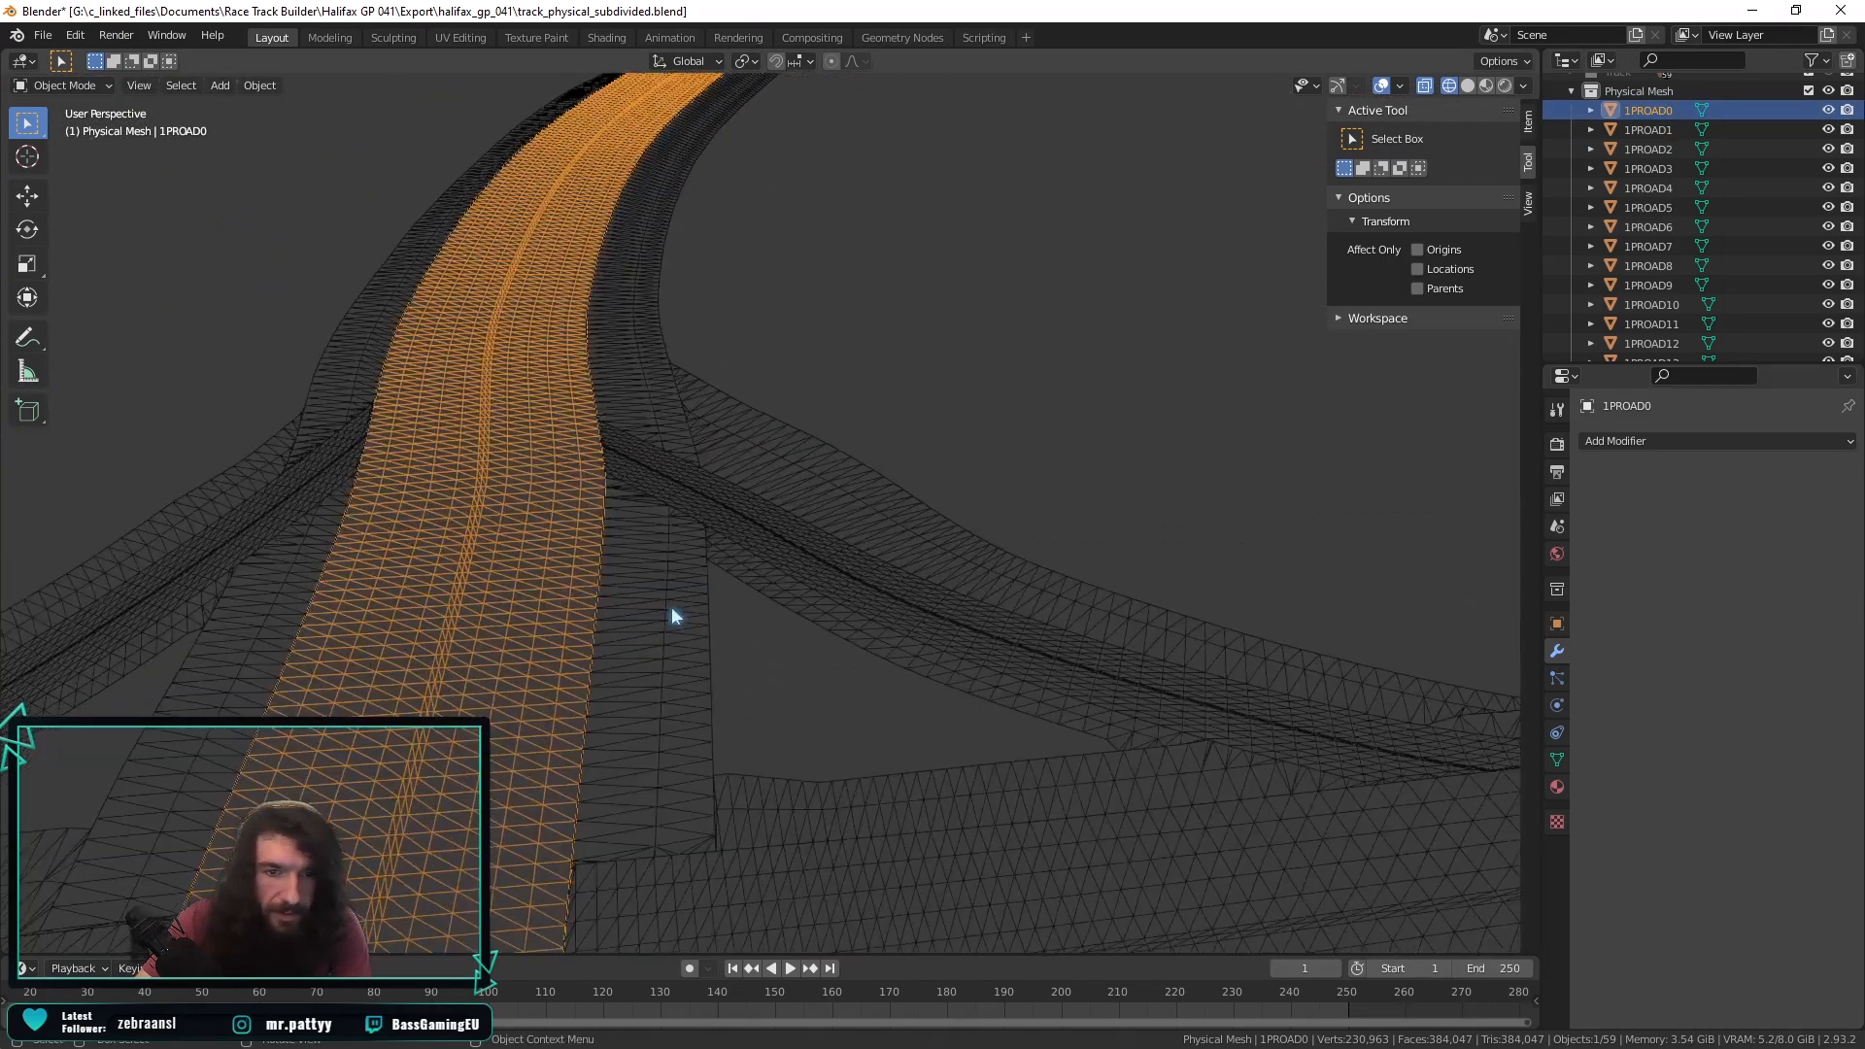
middle_click_drag(329, 766, 682, 406)
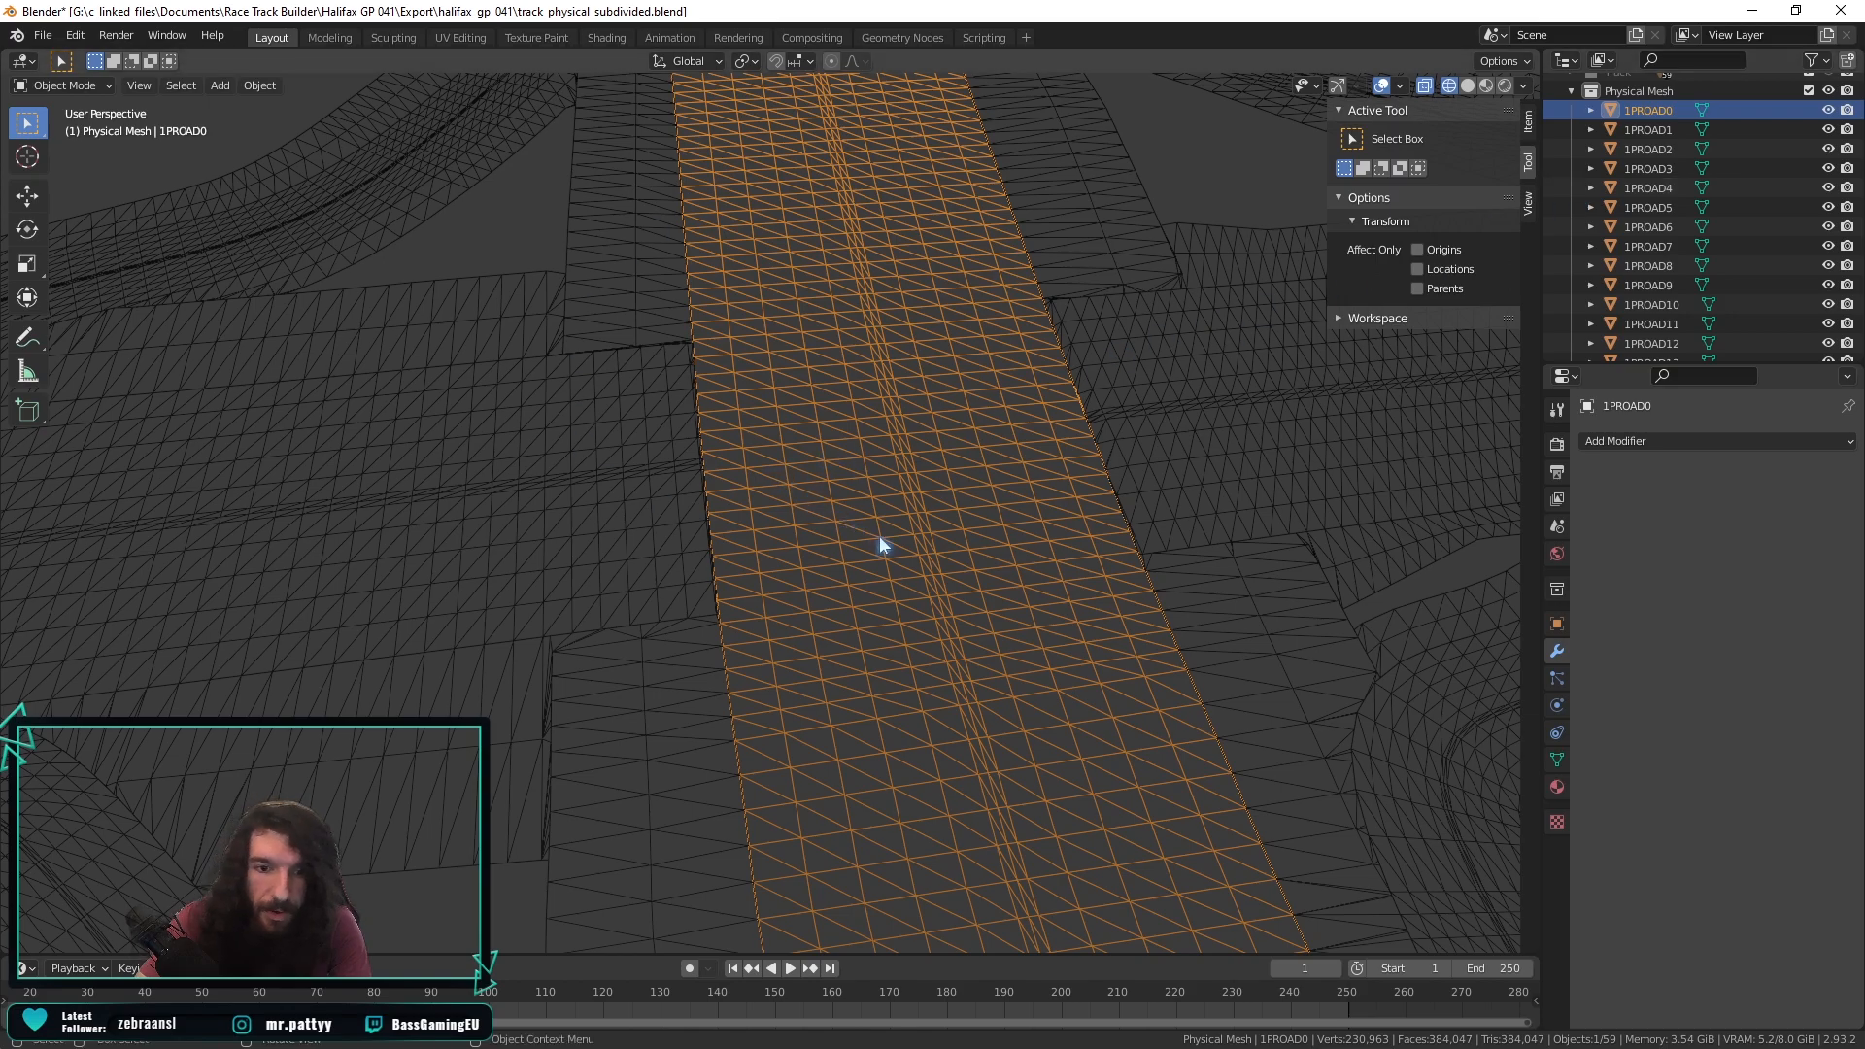
scroll(896, 536, "up", 10)
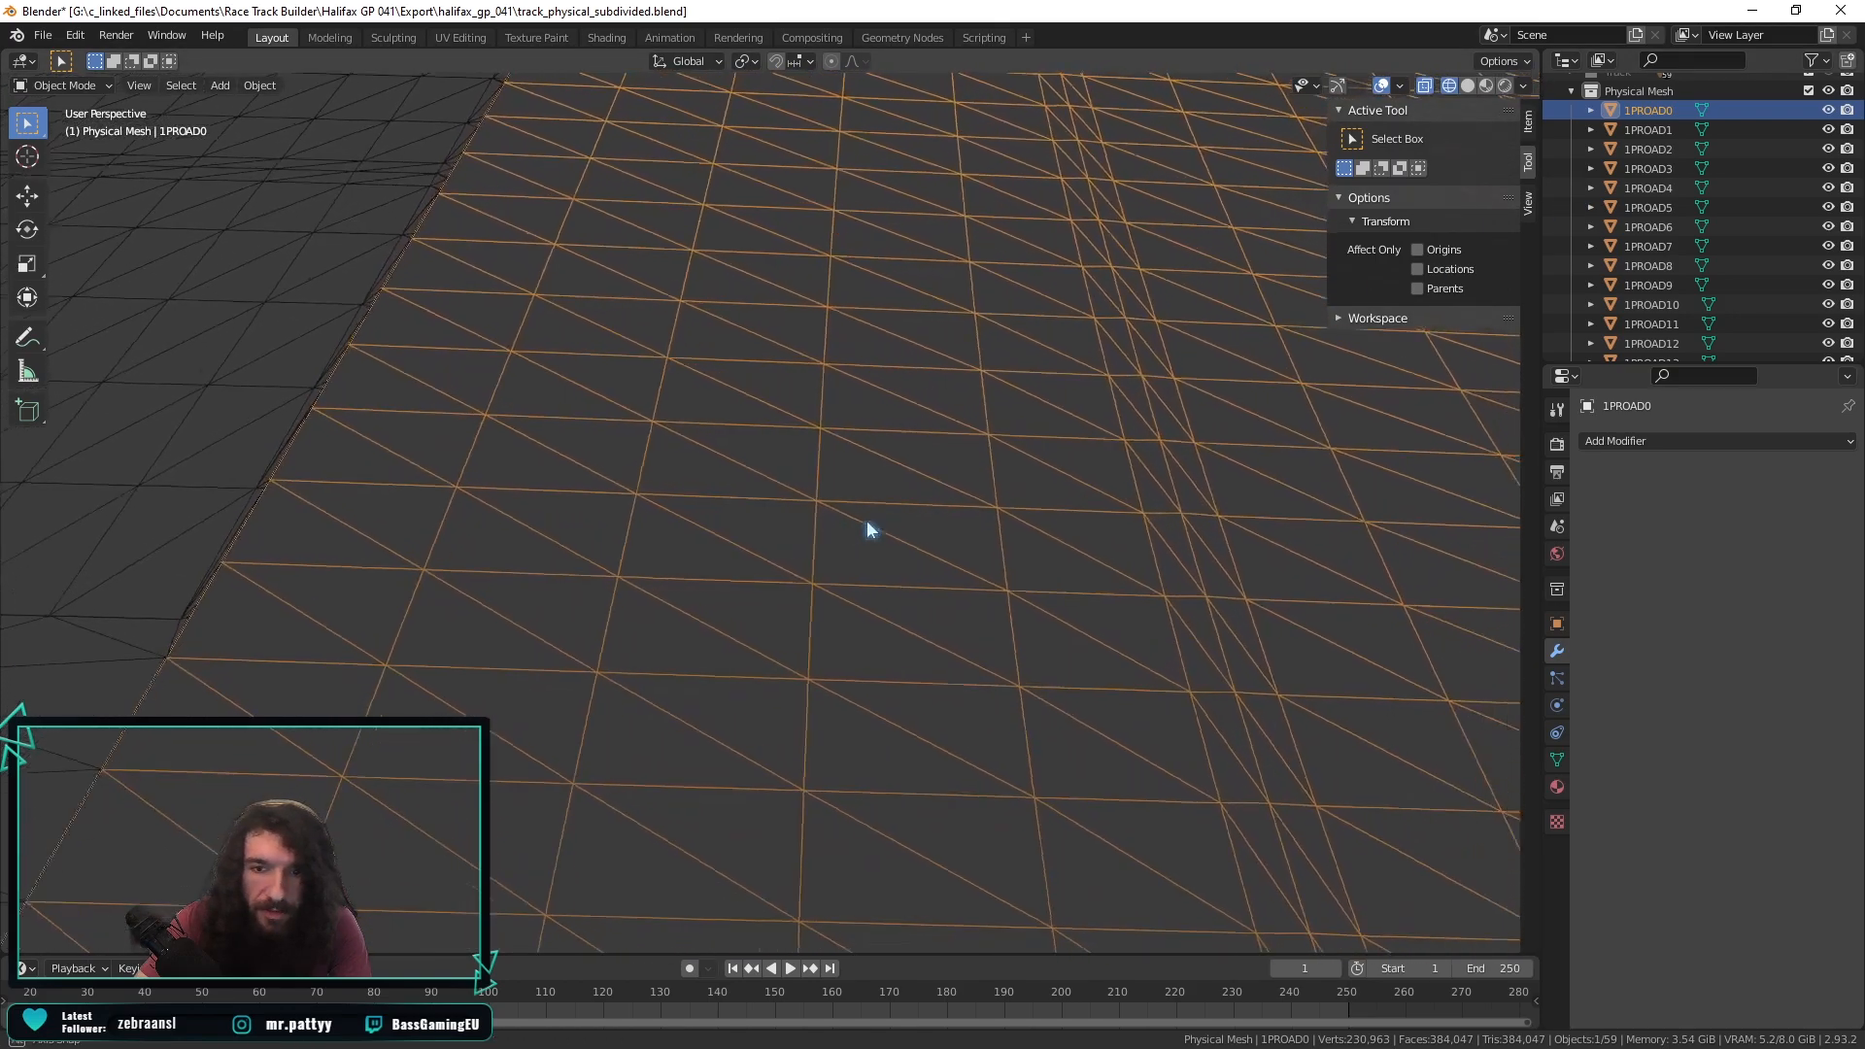
scroll(859, 529, "down", 8)
scroll(861, 525, "up", 6)
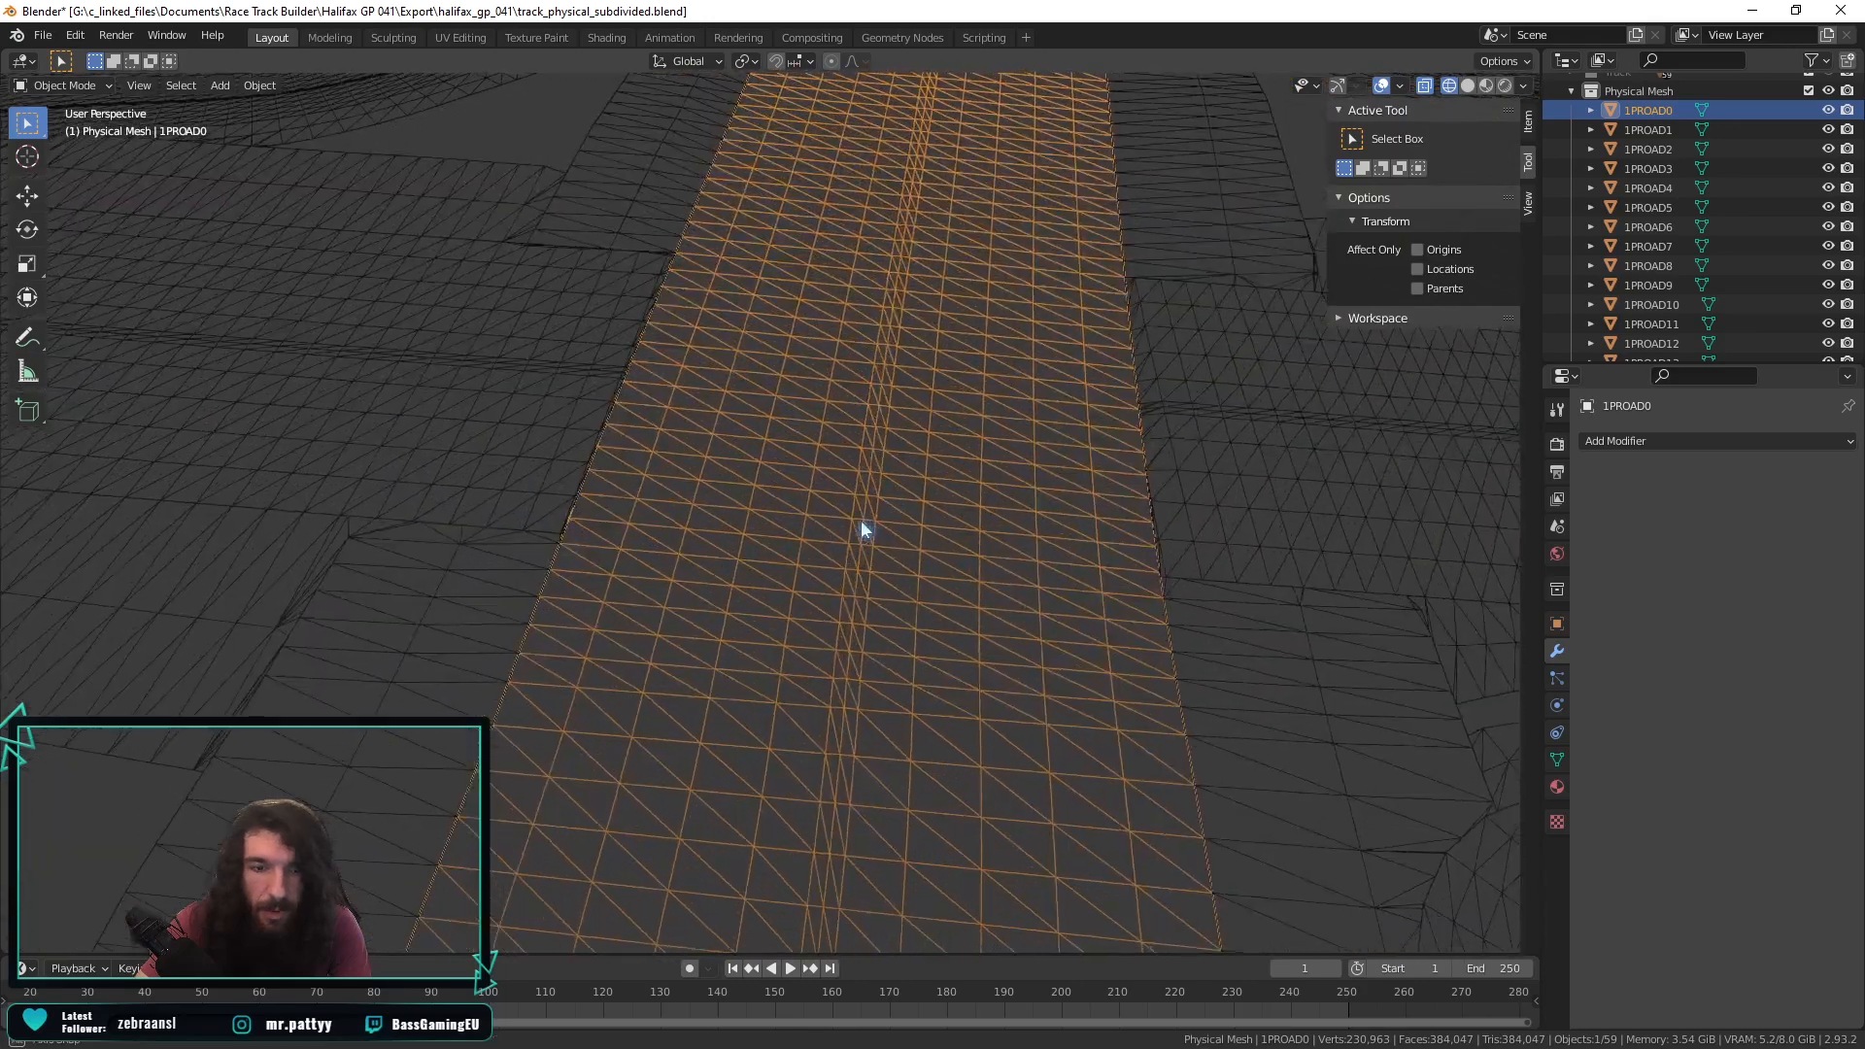
middle_click_drag(875, 375, 843, 472, "shift")
scroll(848, 540, "down", 15)
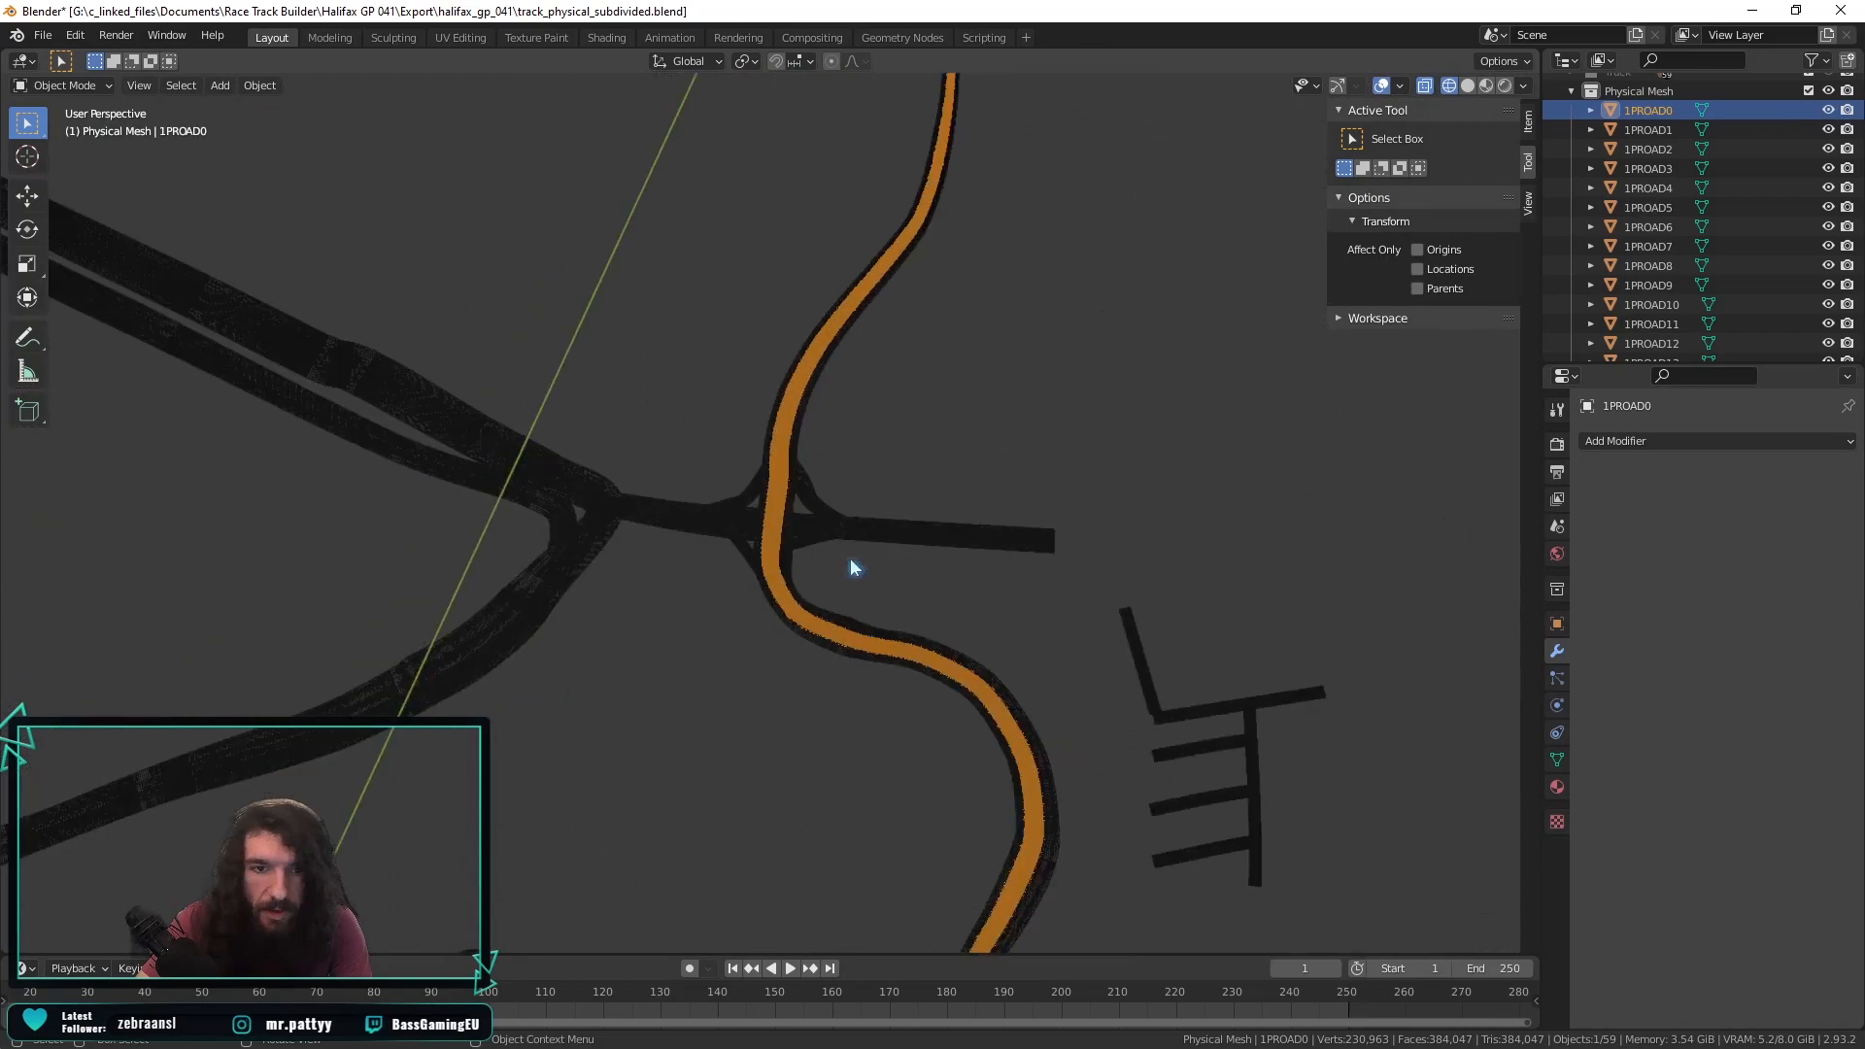
scroll(793, 554, "up", 3)
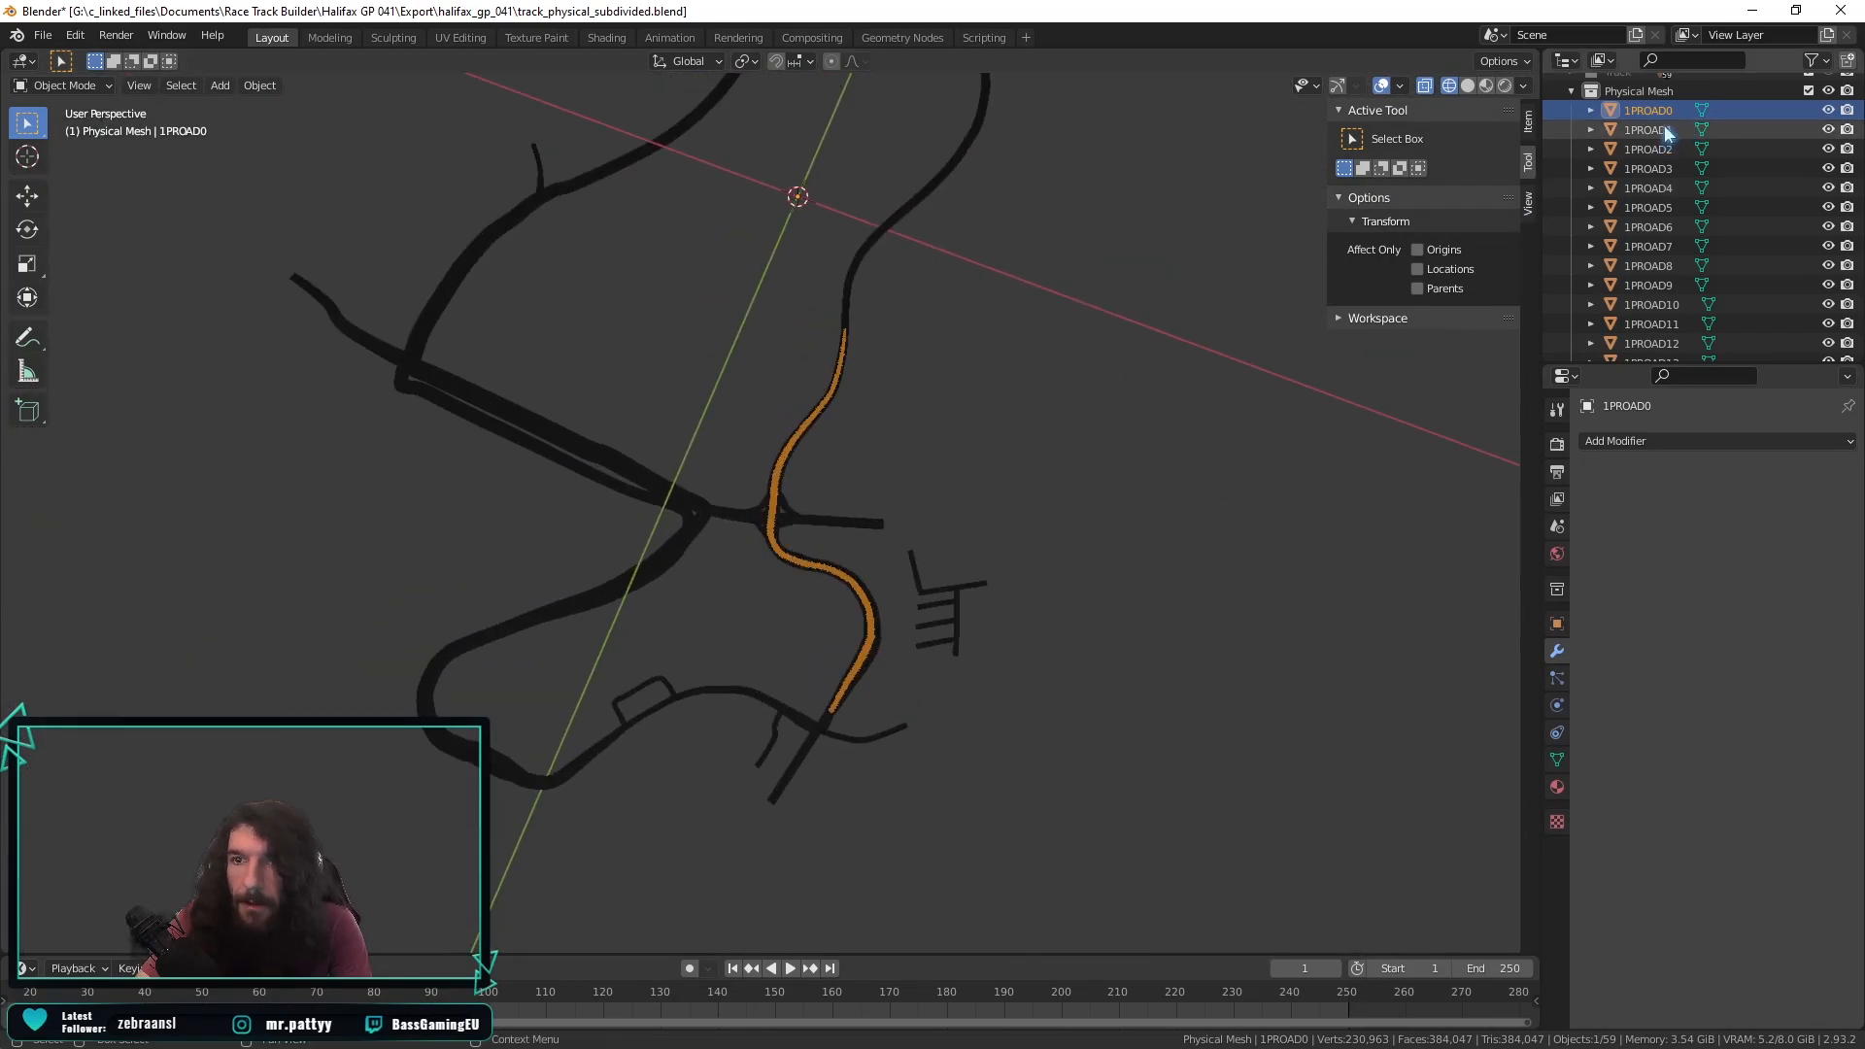
Add the even-numbered road objects 1PROAD2 through 1PROAD20, plus 1PROAD21, to the selection with 1PROAD0.
left_click(1648, 147, "ctrl")
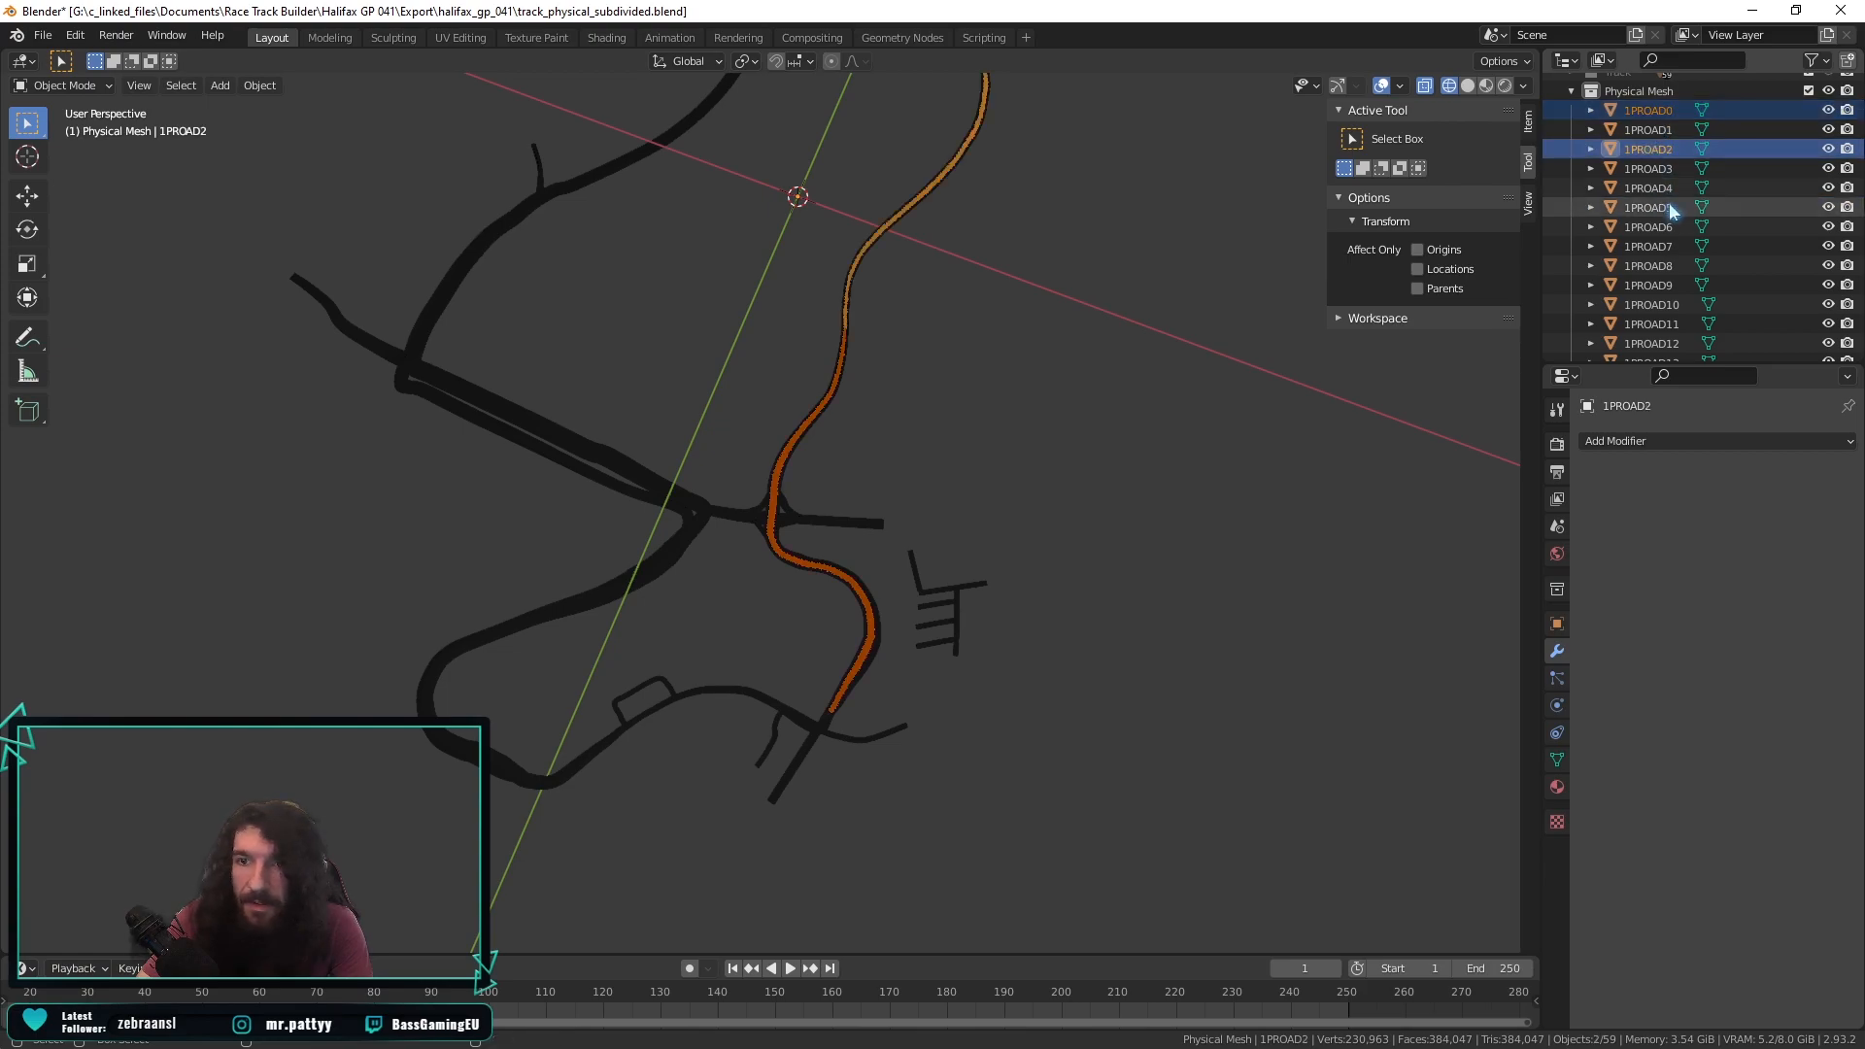
left_click(1663, 189, "ctrl")
left_click(1652, 228, "ctrl")
left_click(1654, 266, "ctrl")
left_click(1651, 301, "ctrl")
scroll(1647, 326, "down", 1)
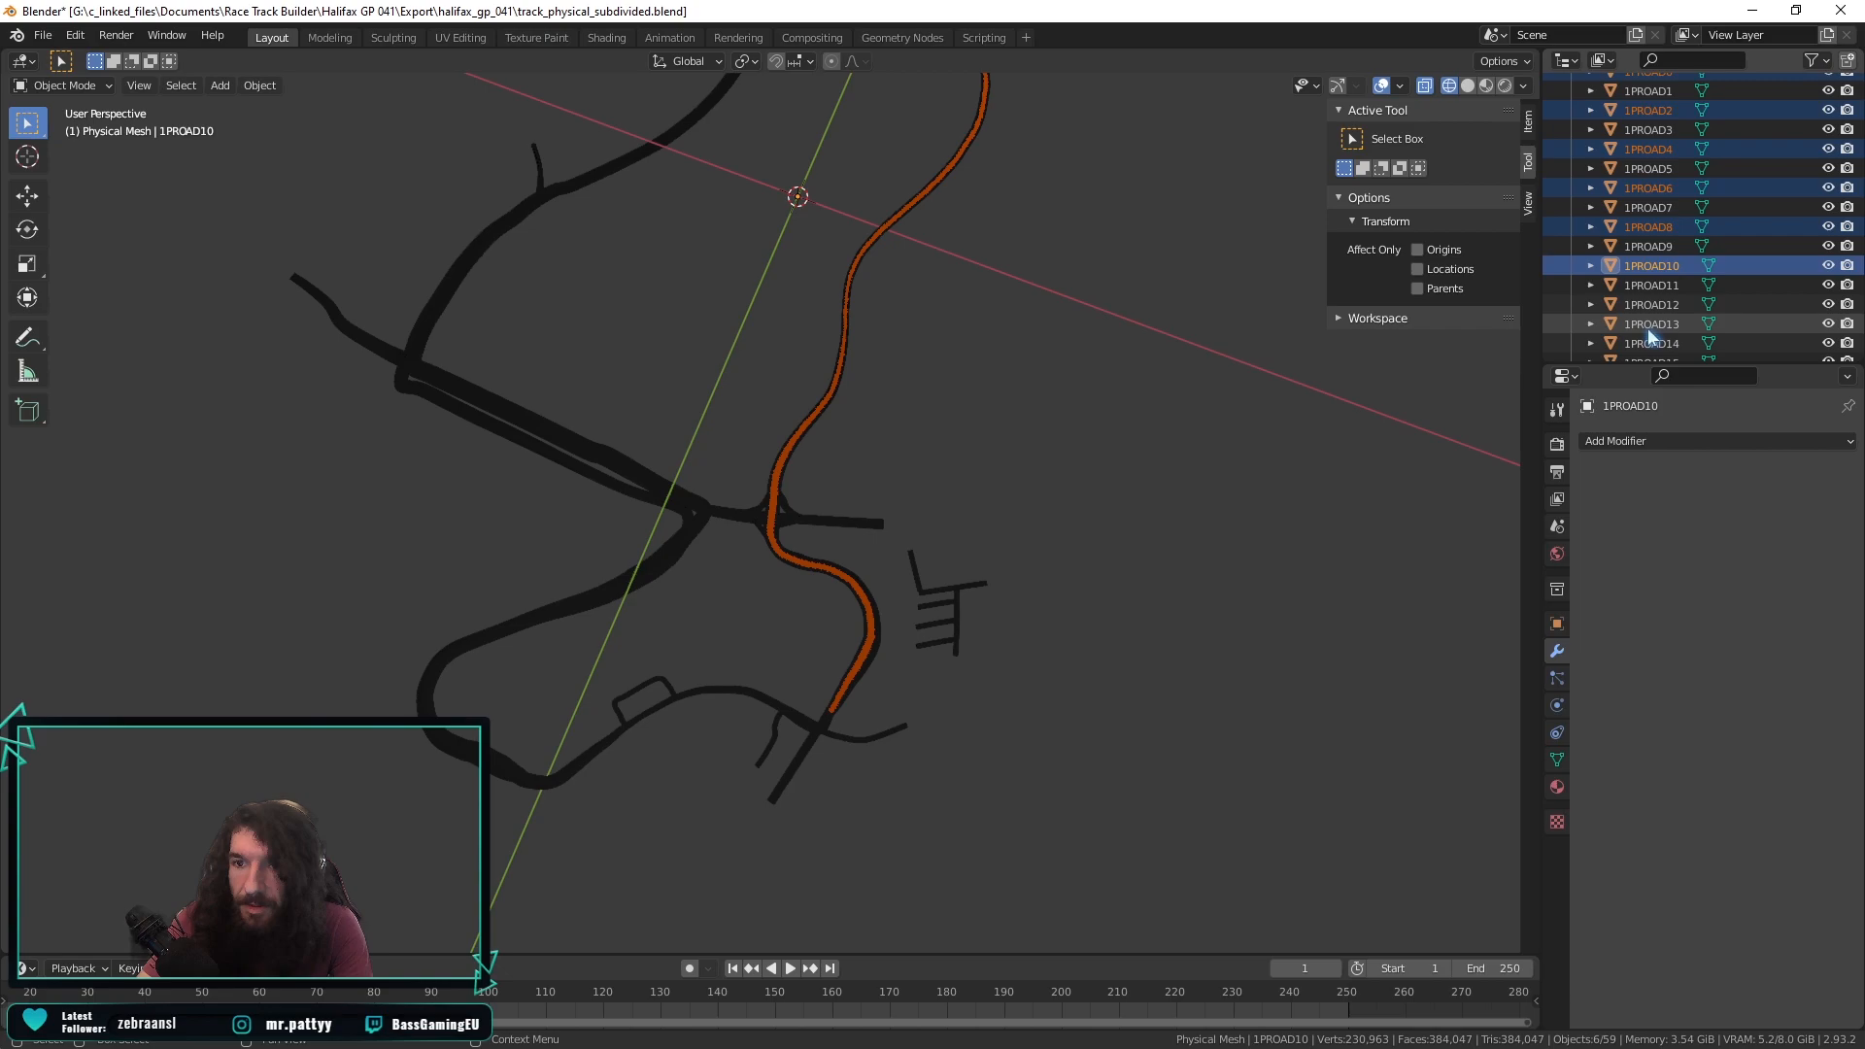
left_click(1657, 303, "ctrl")
scroll(1657, 303, "down", 1)
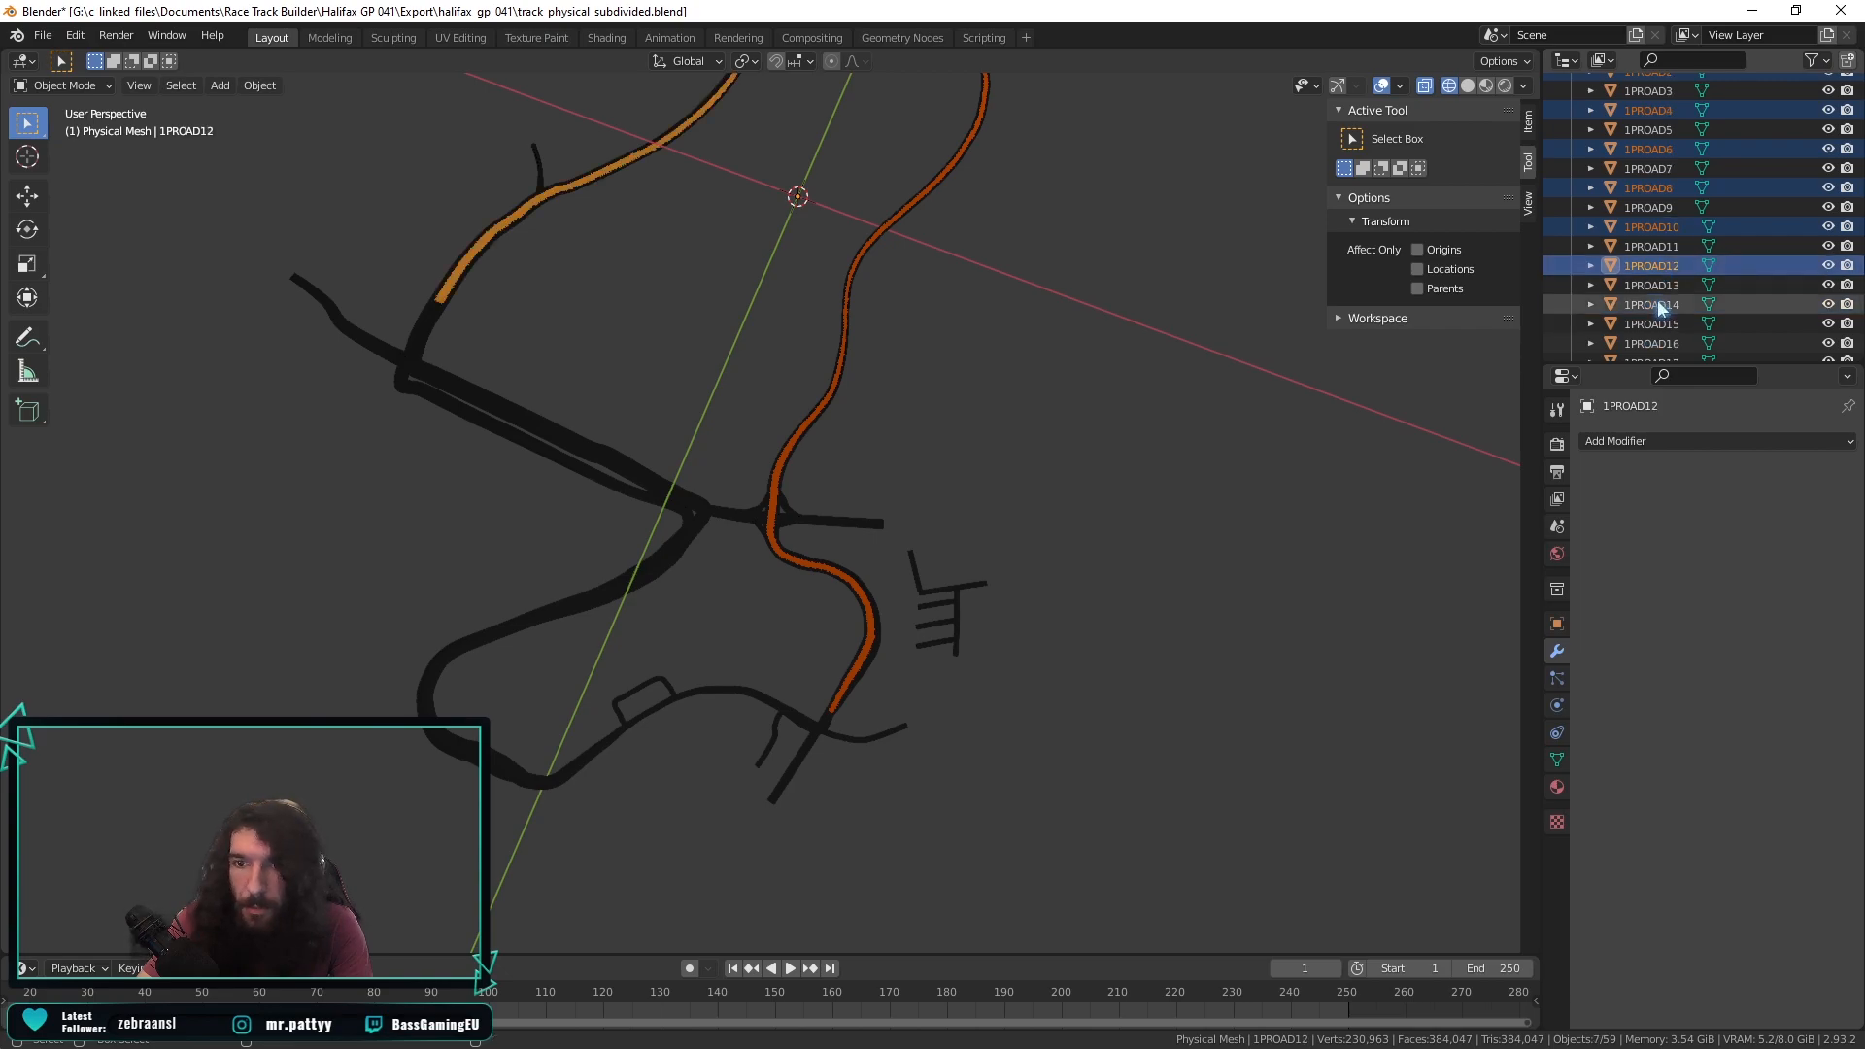
left_click(1657, 301, "ctrl")
scroll(1657, 303, "down", 1)
left_click(1657, 303, "ctrl")
scroll(1657, 301, "down", 1)
left_click(1657, 304, "ctrl")
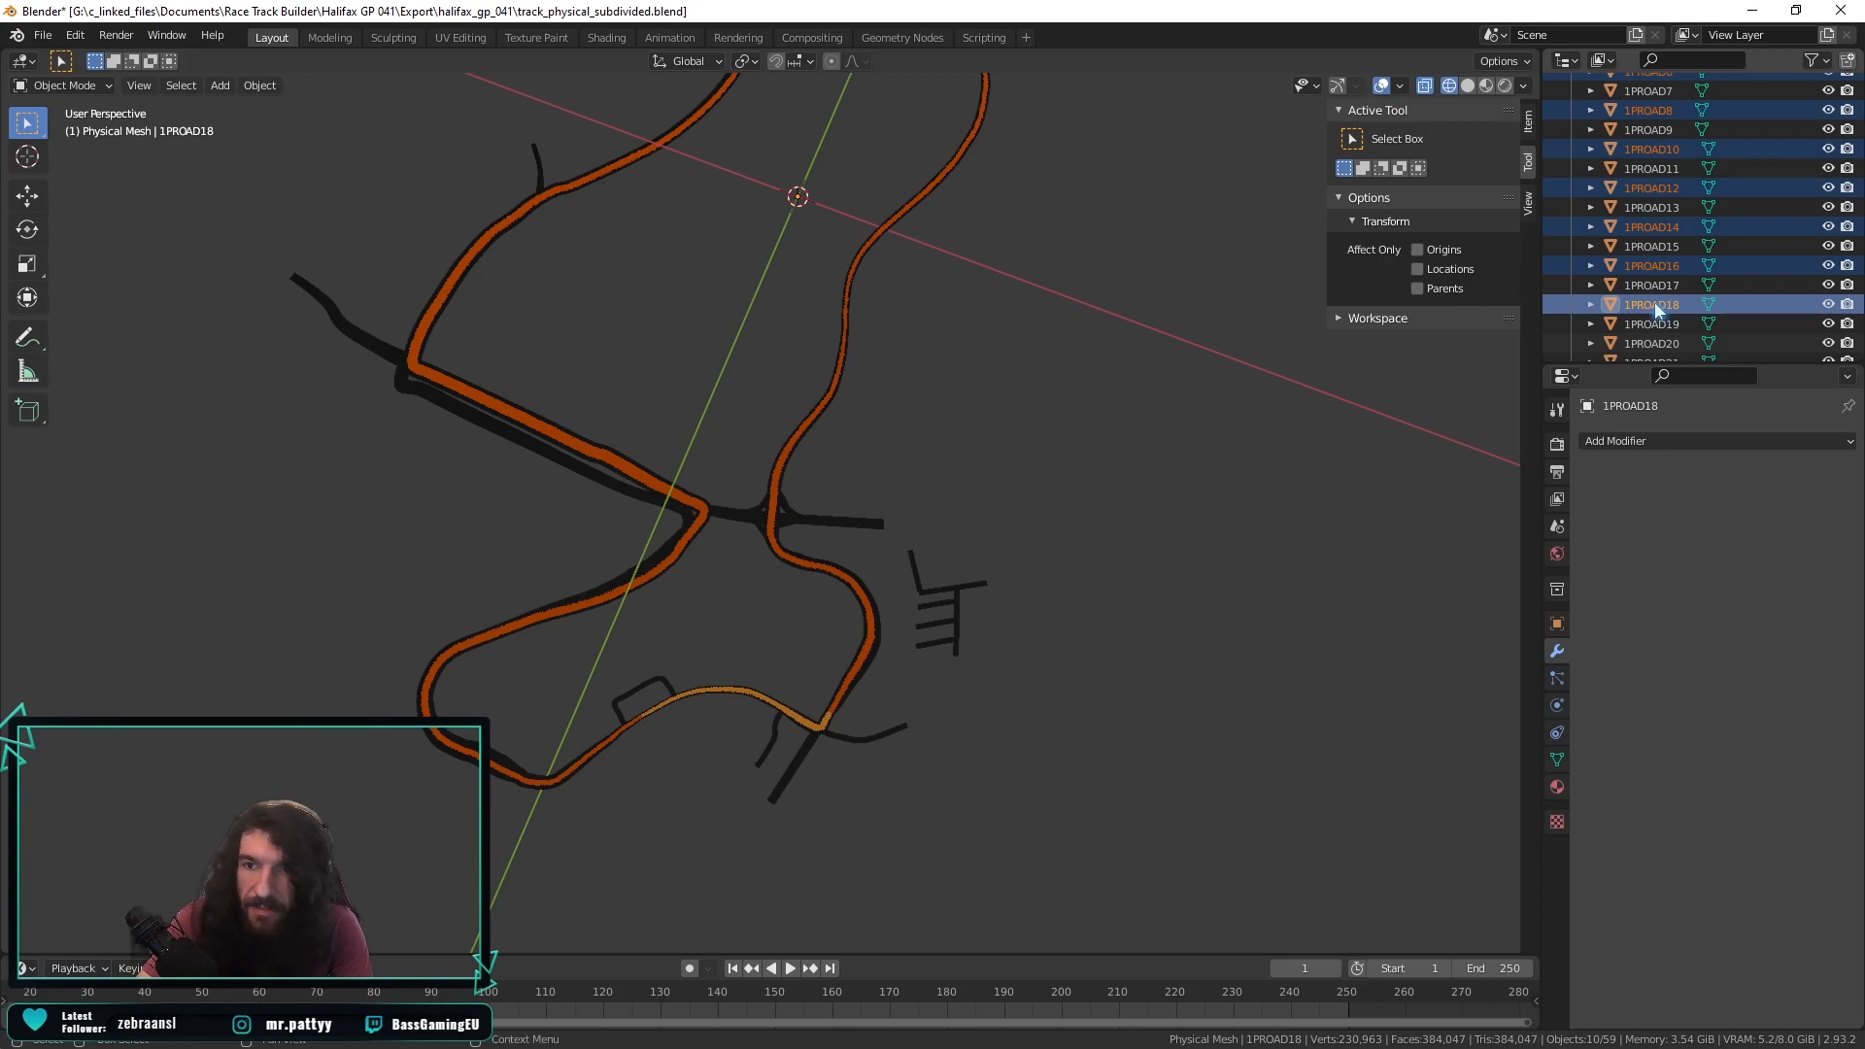
scroll(1653, 301, "down", 1)
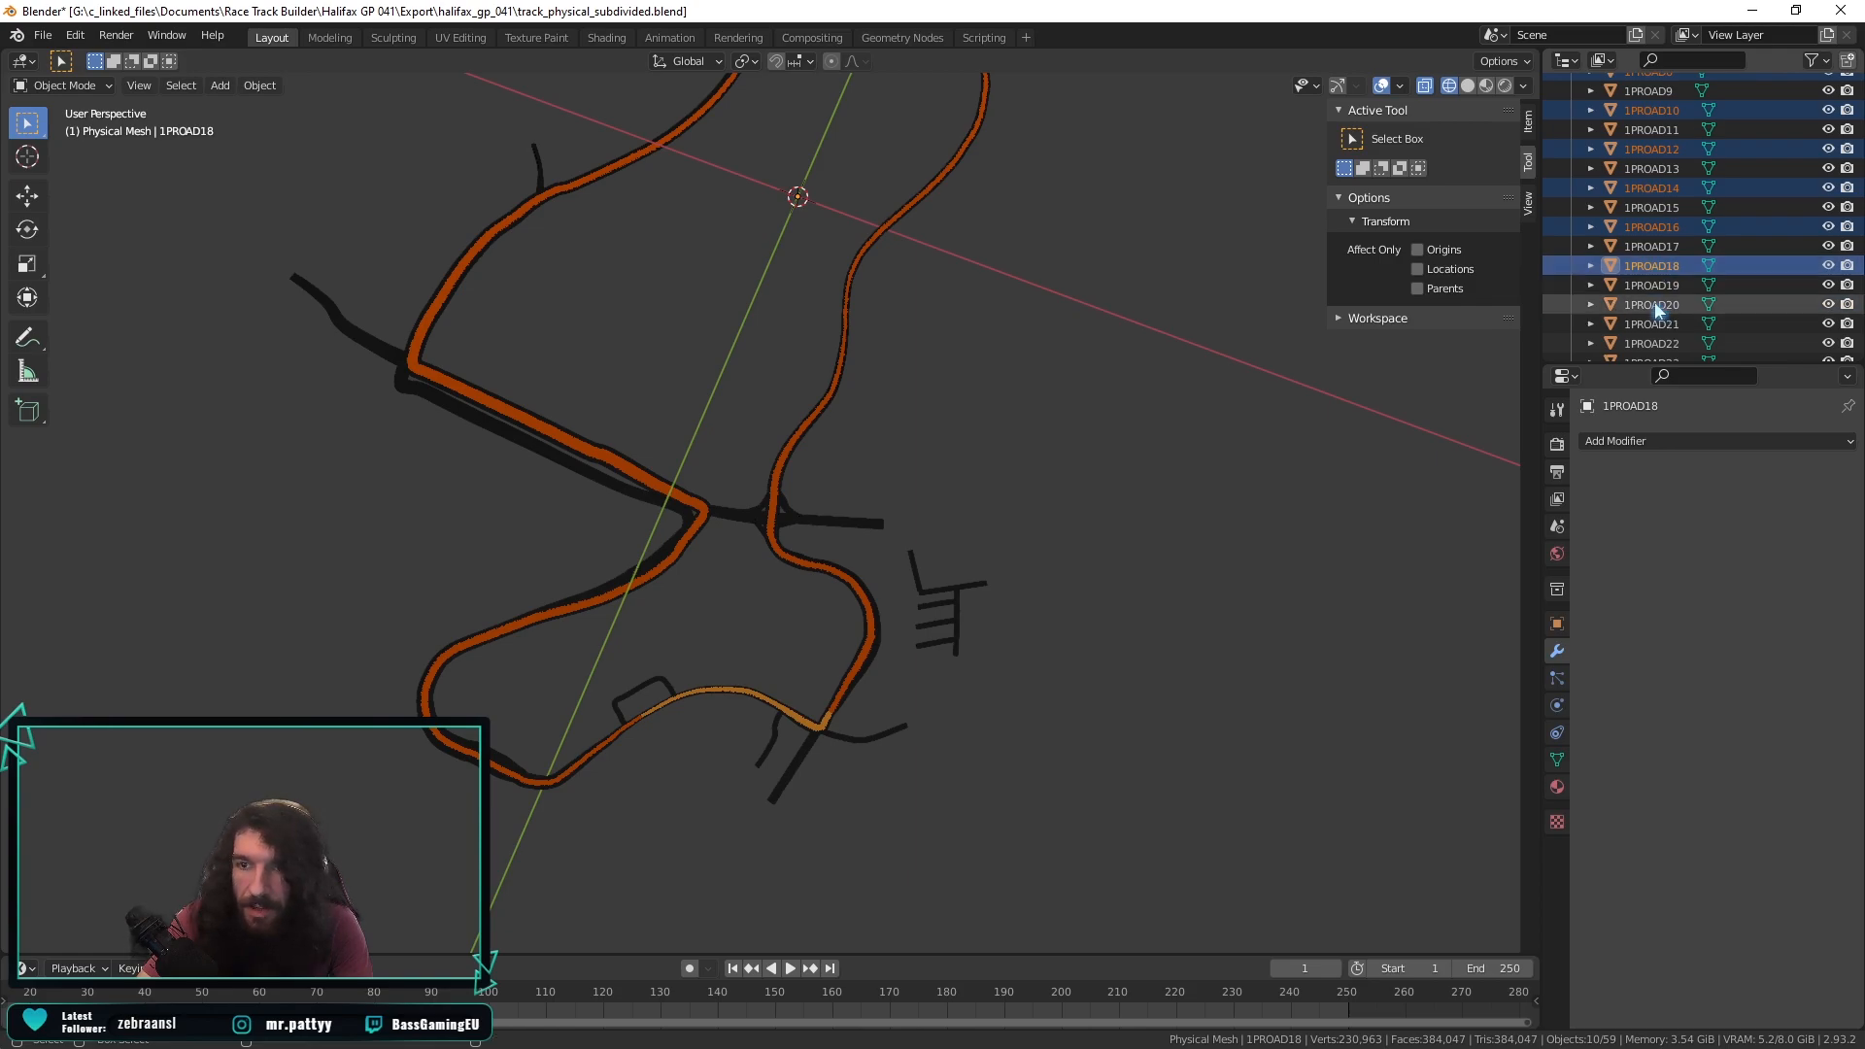
left_click(1653, 303, "ctrl")
scroll(1655, 301, "down", 1)
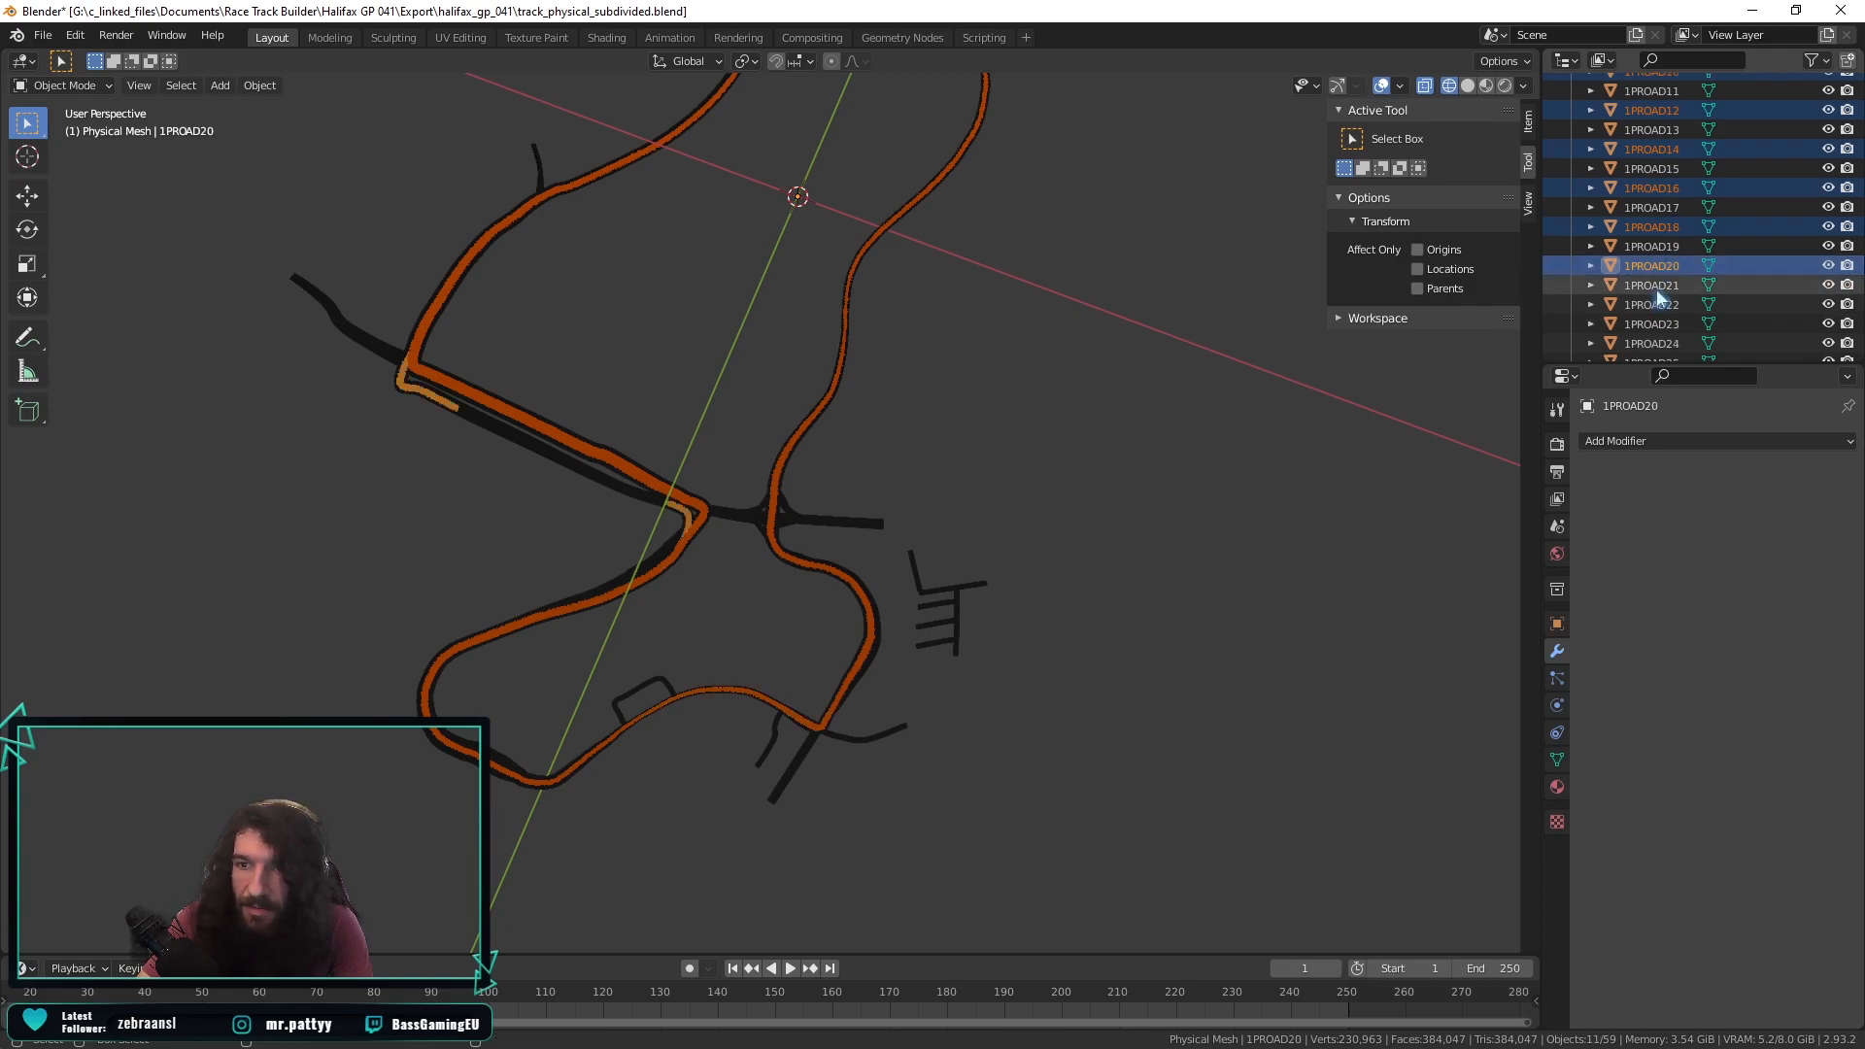
left_click(1657, 289, "ctrl")
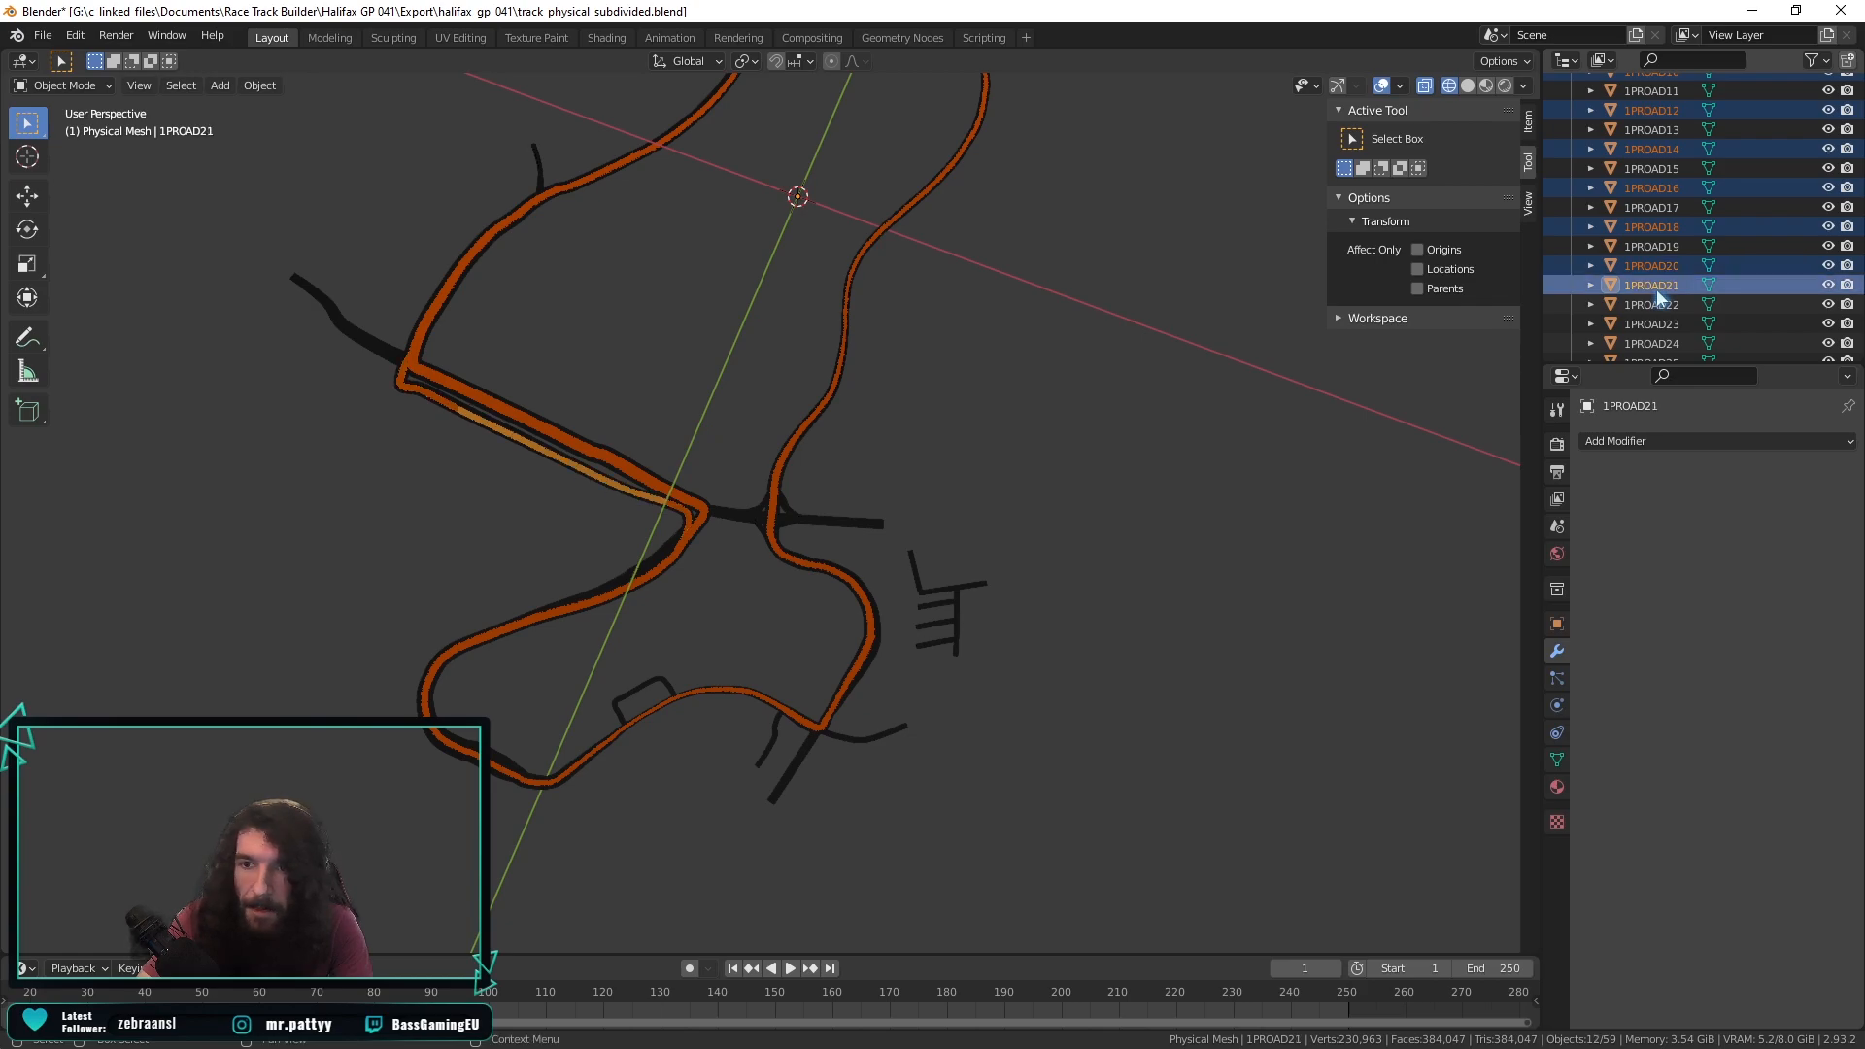
mouse_move(861, 352)
middle_mouse_down()
mouse_move(853, 245)
mouse_move(825, 346)
middle_mouse_up()
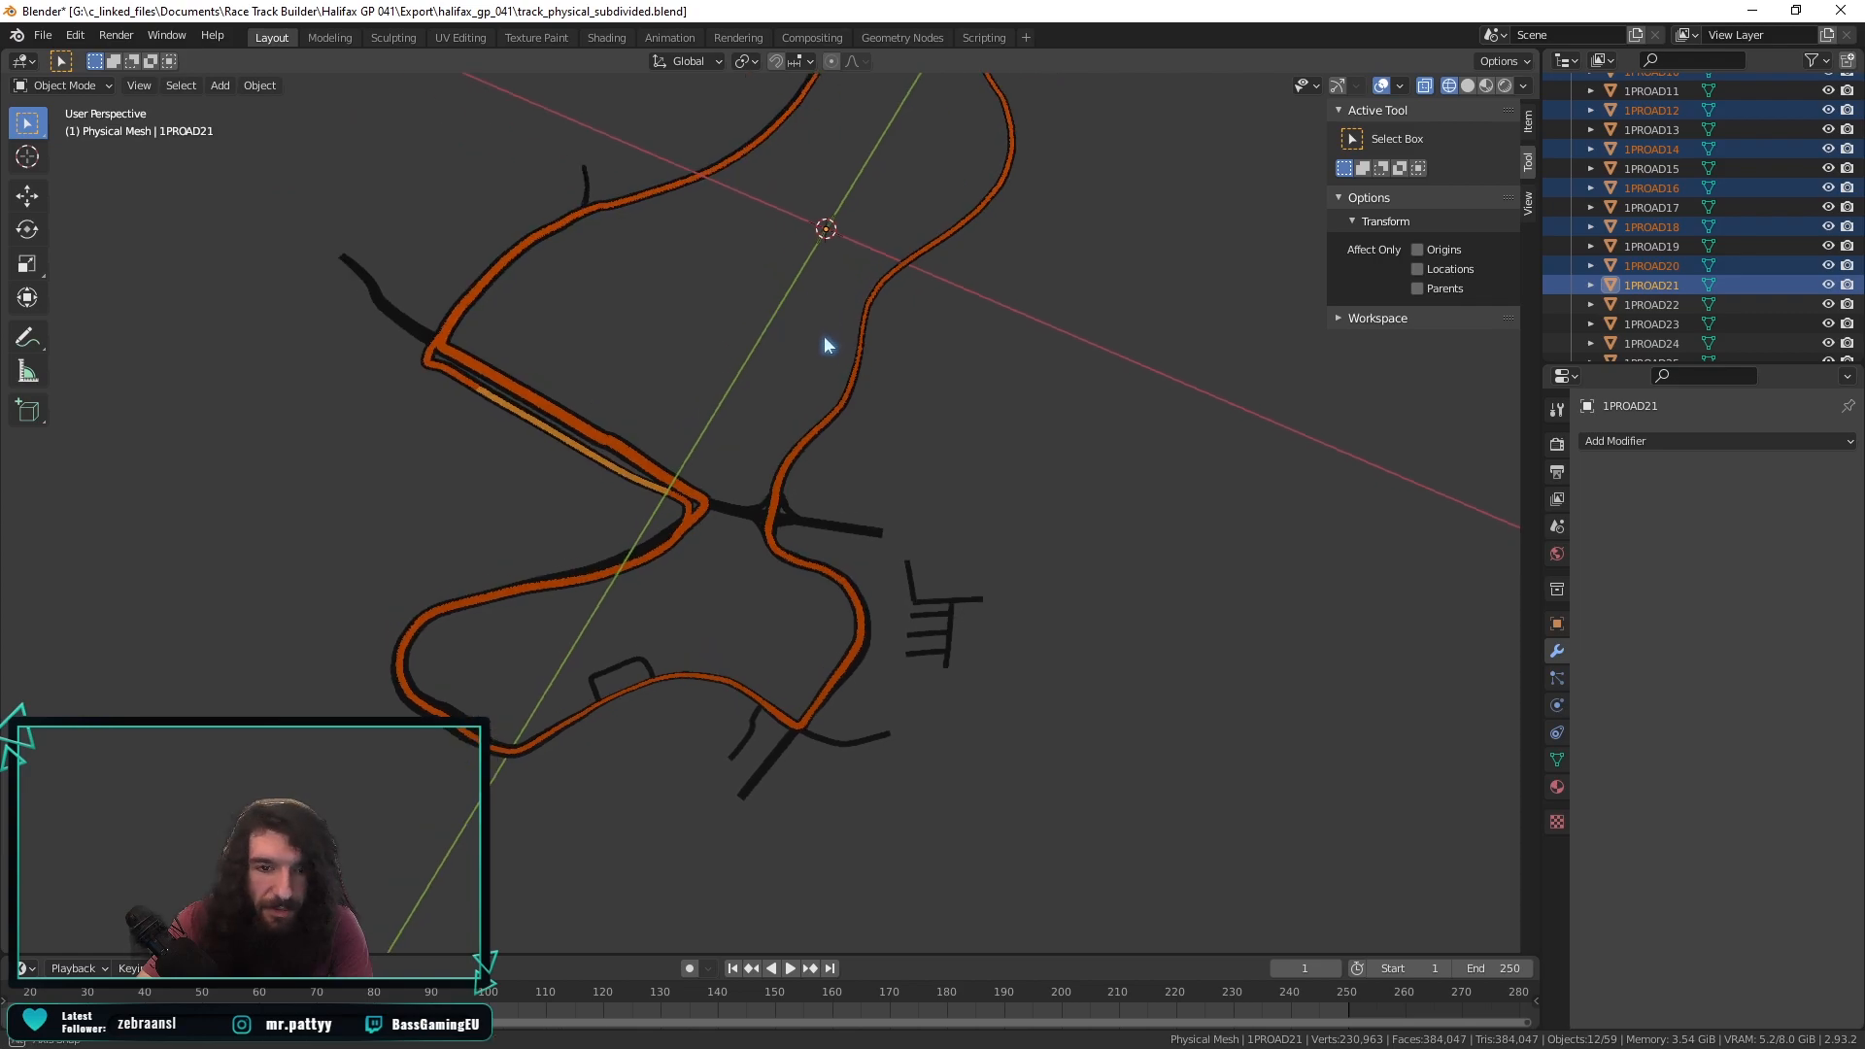
scroll(761, 522, "up", 6)
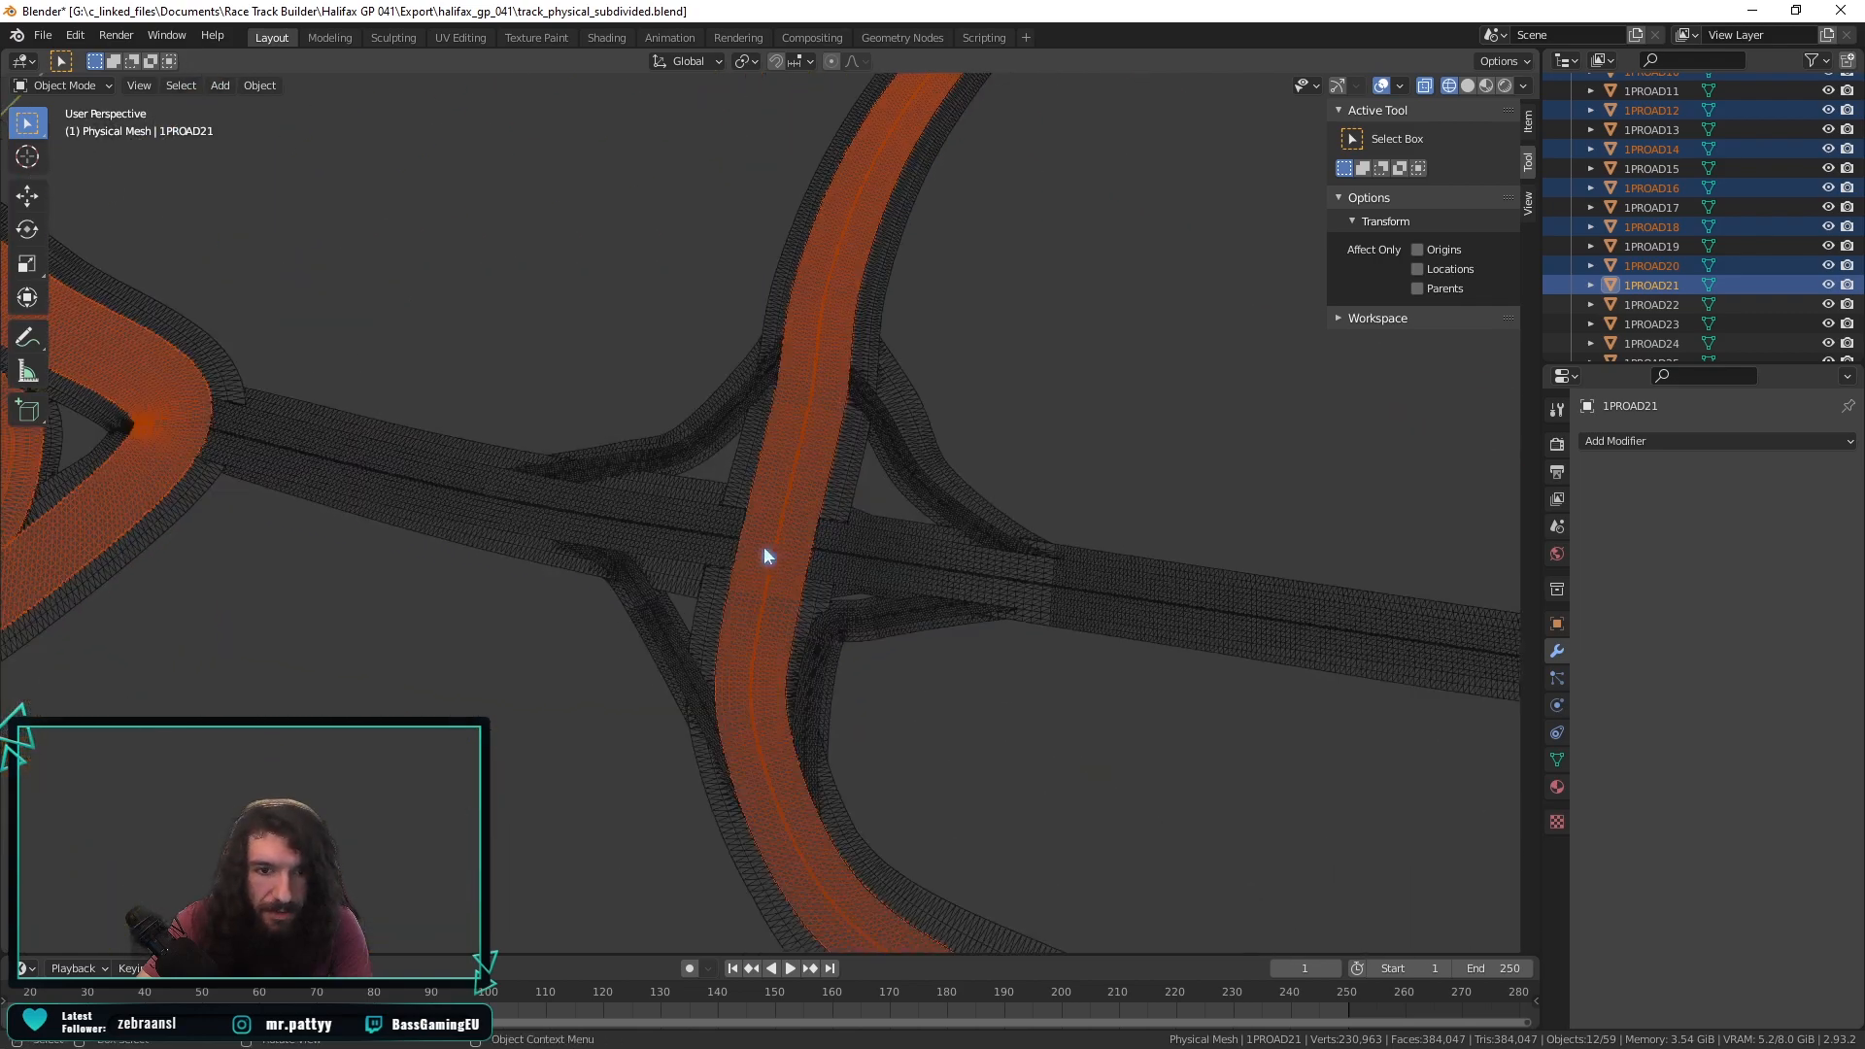
Examine the wireframe density of the selected roads around the junction and their extent along the whole track.
scroll(754, 590, "up", 5)
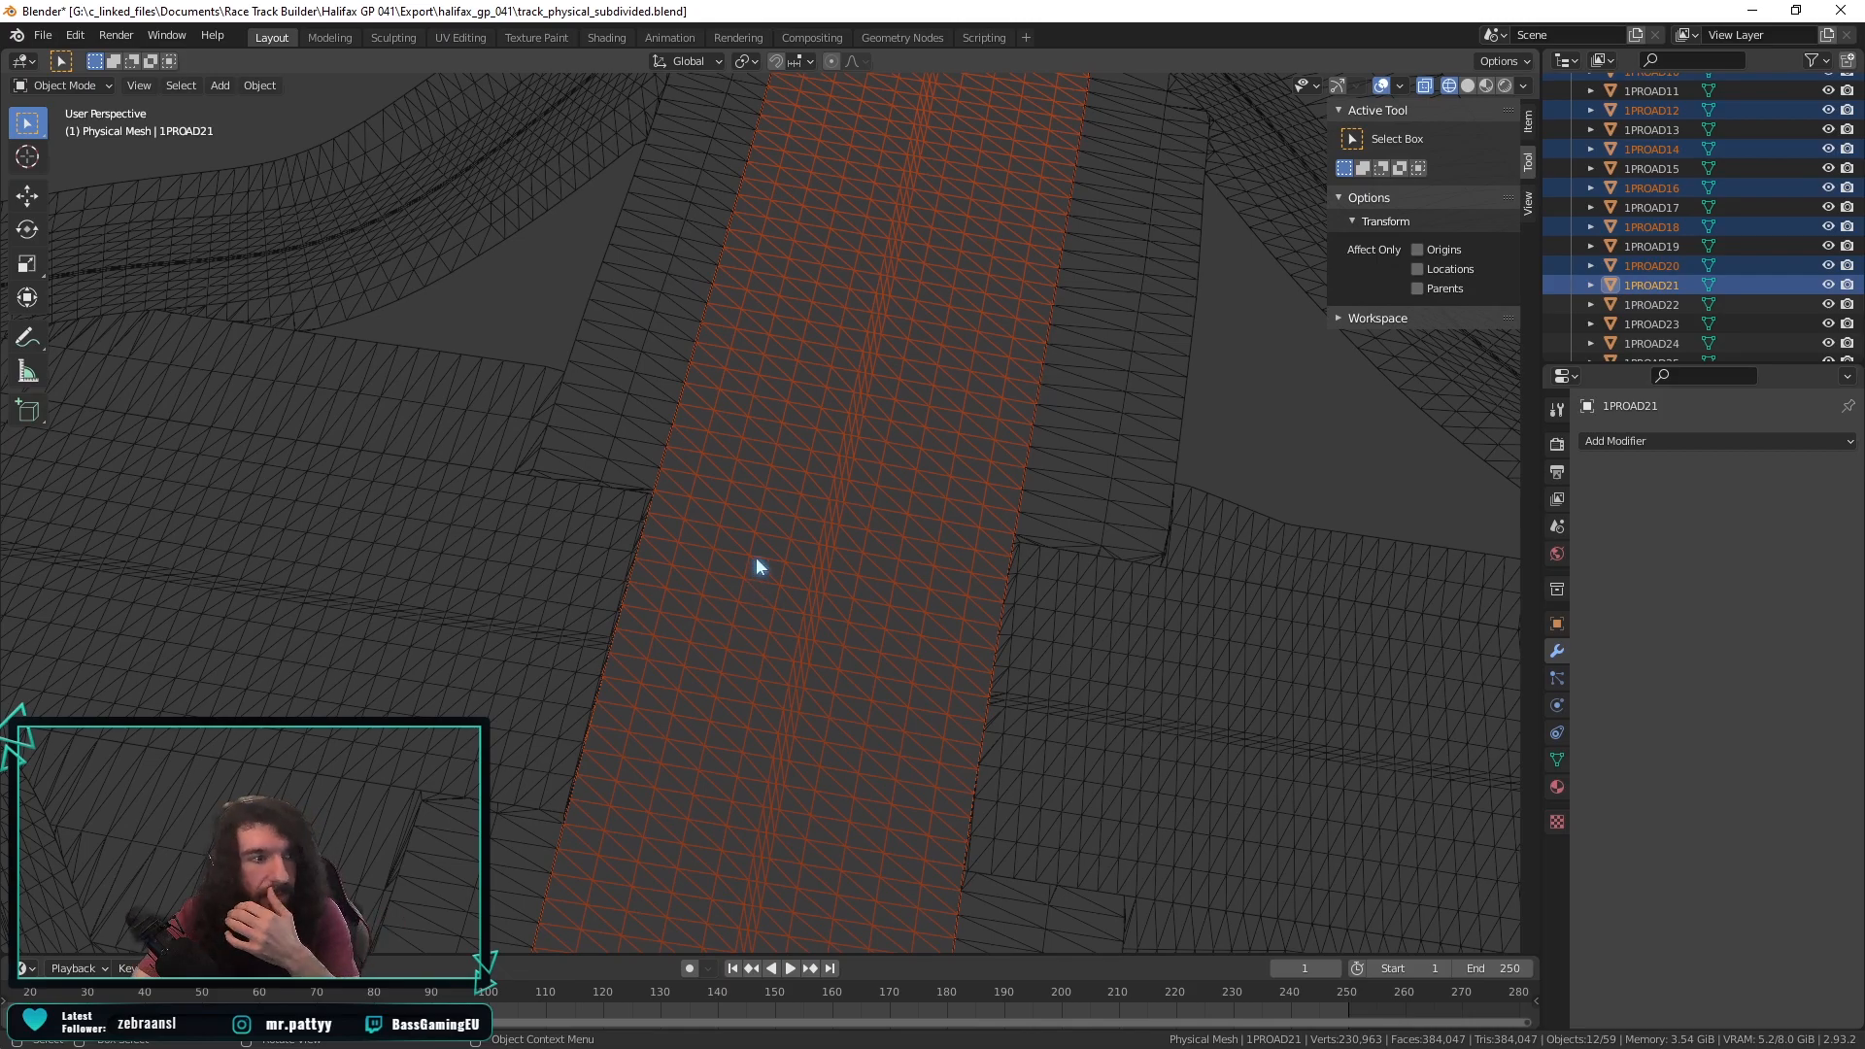
scroll(773, 536, "down", 6)
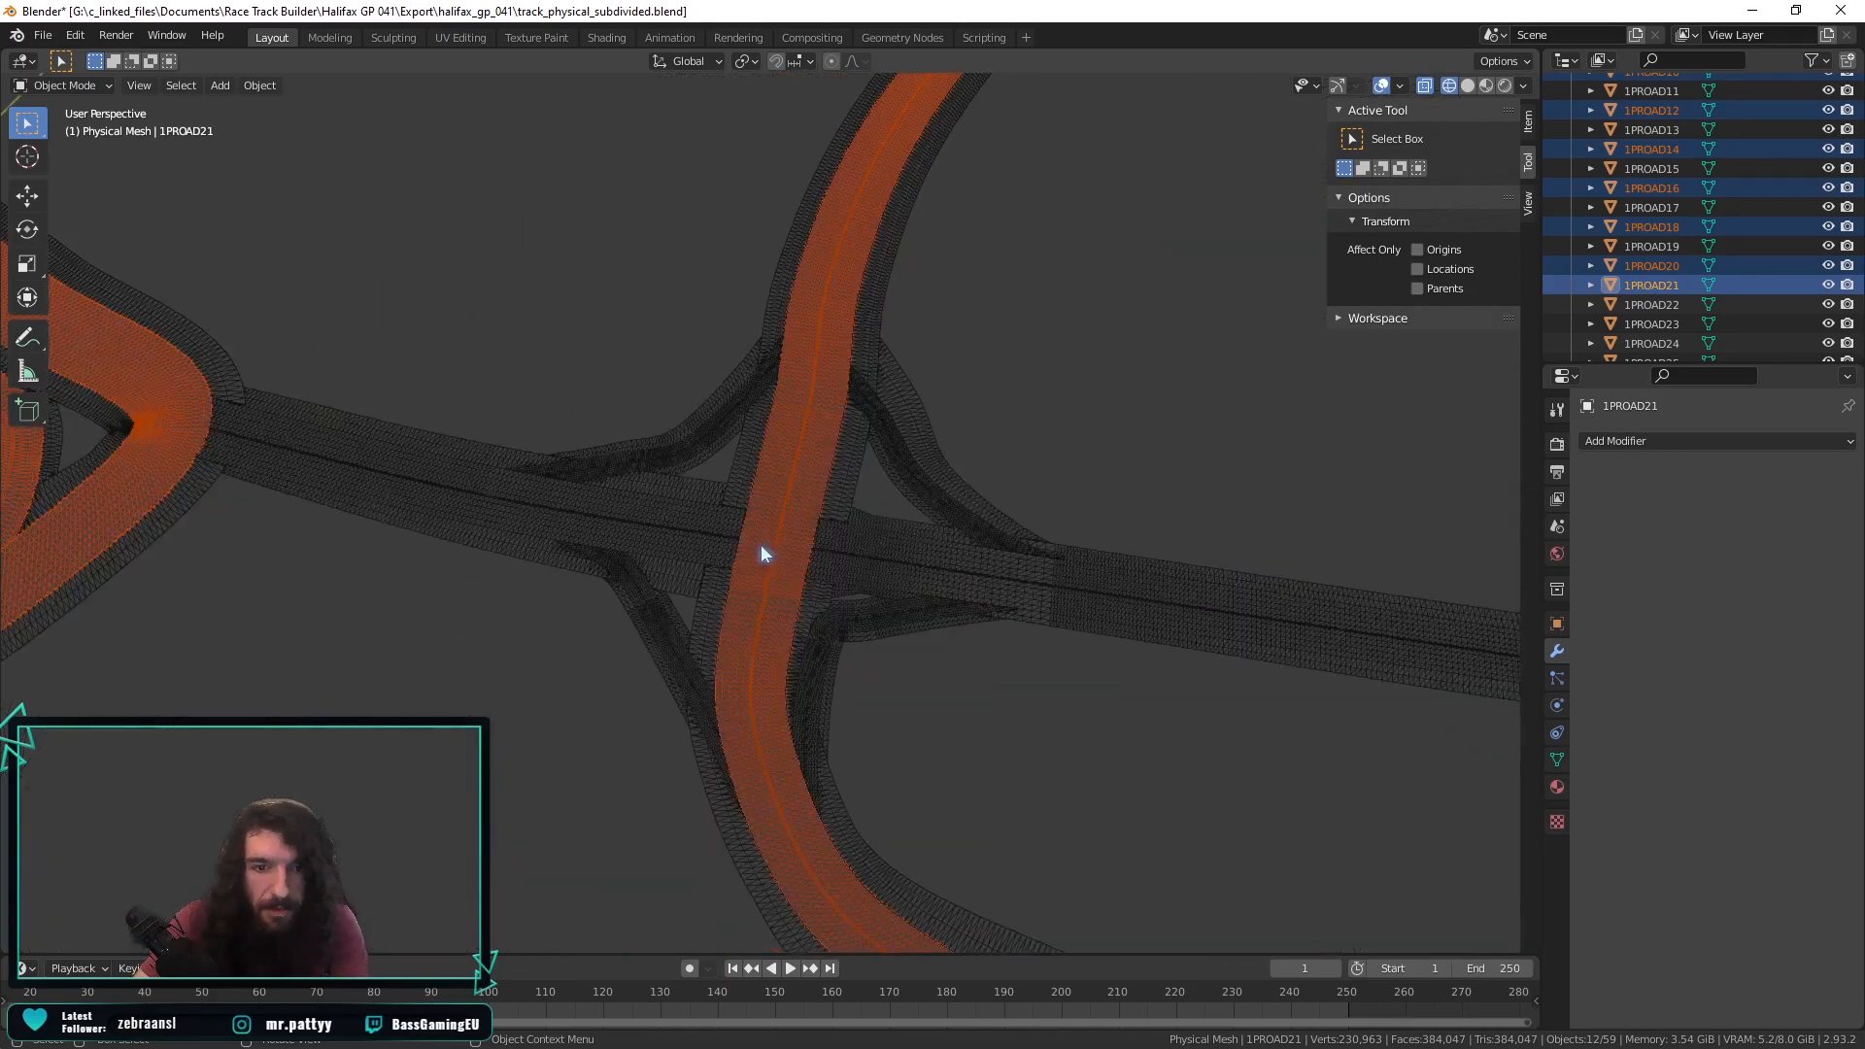
scroll(760, 545, "up", 5)
scroll(754, 545, "up", 4)
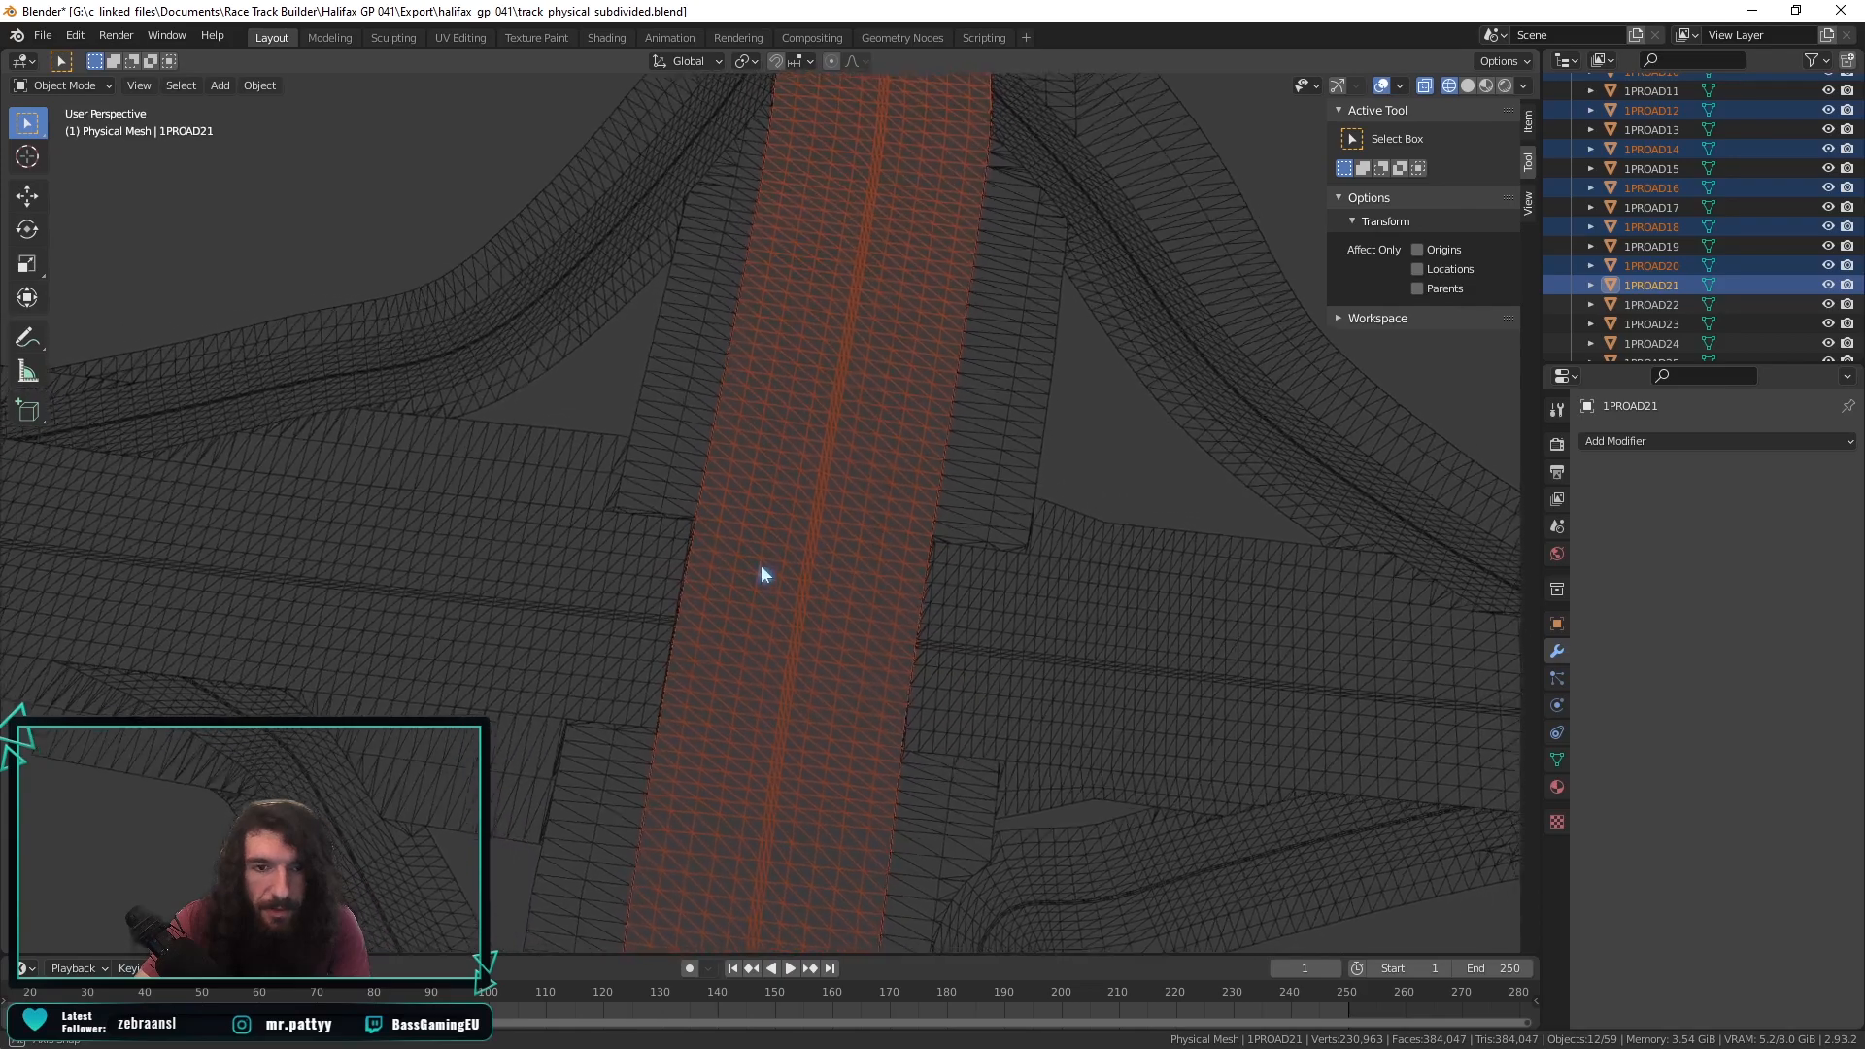
scroll(670, 563, "down", 5)
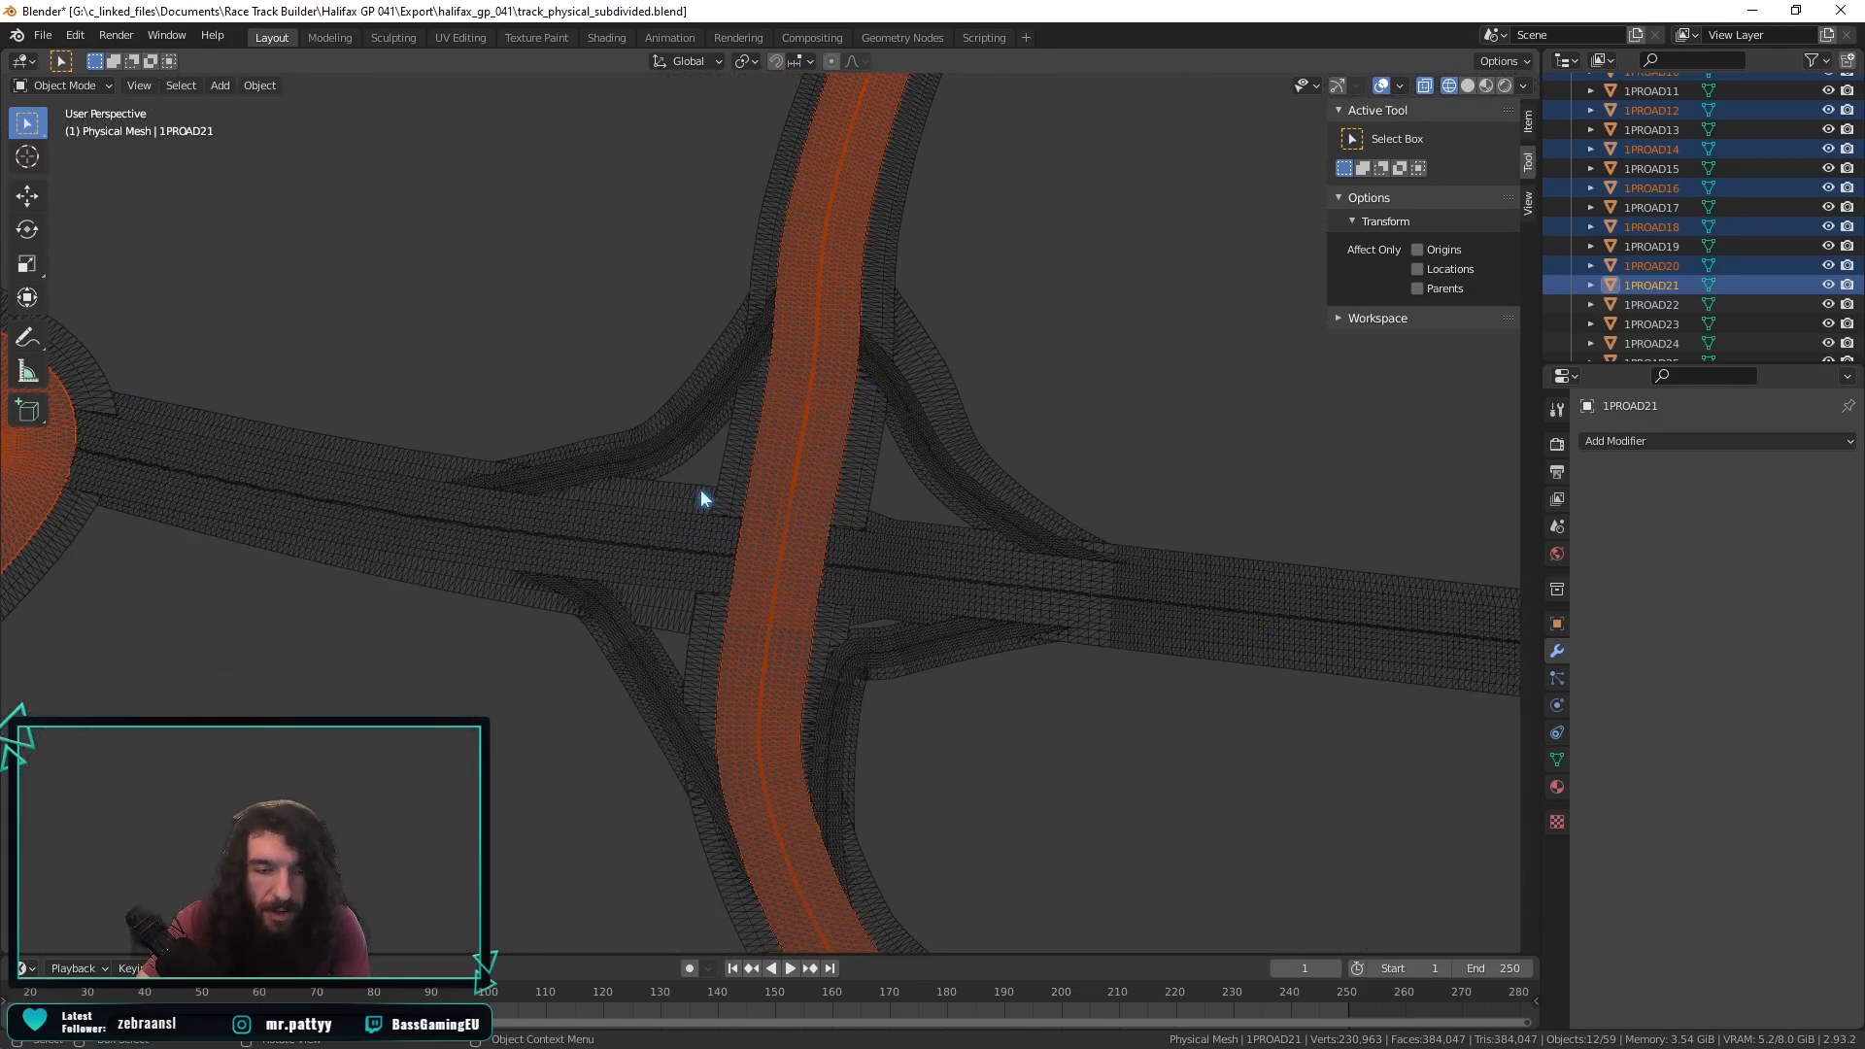
scroll(692, 489, "up", 6)
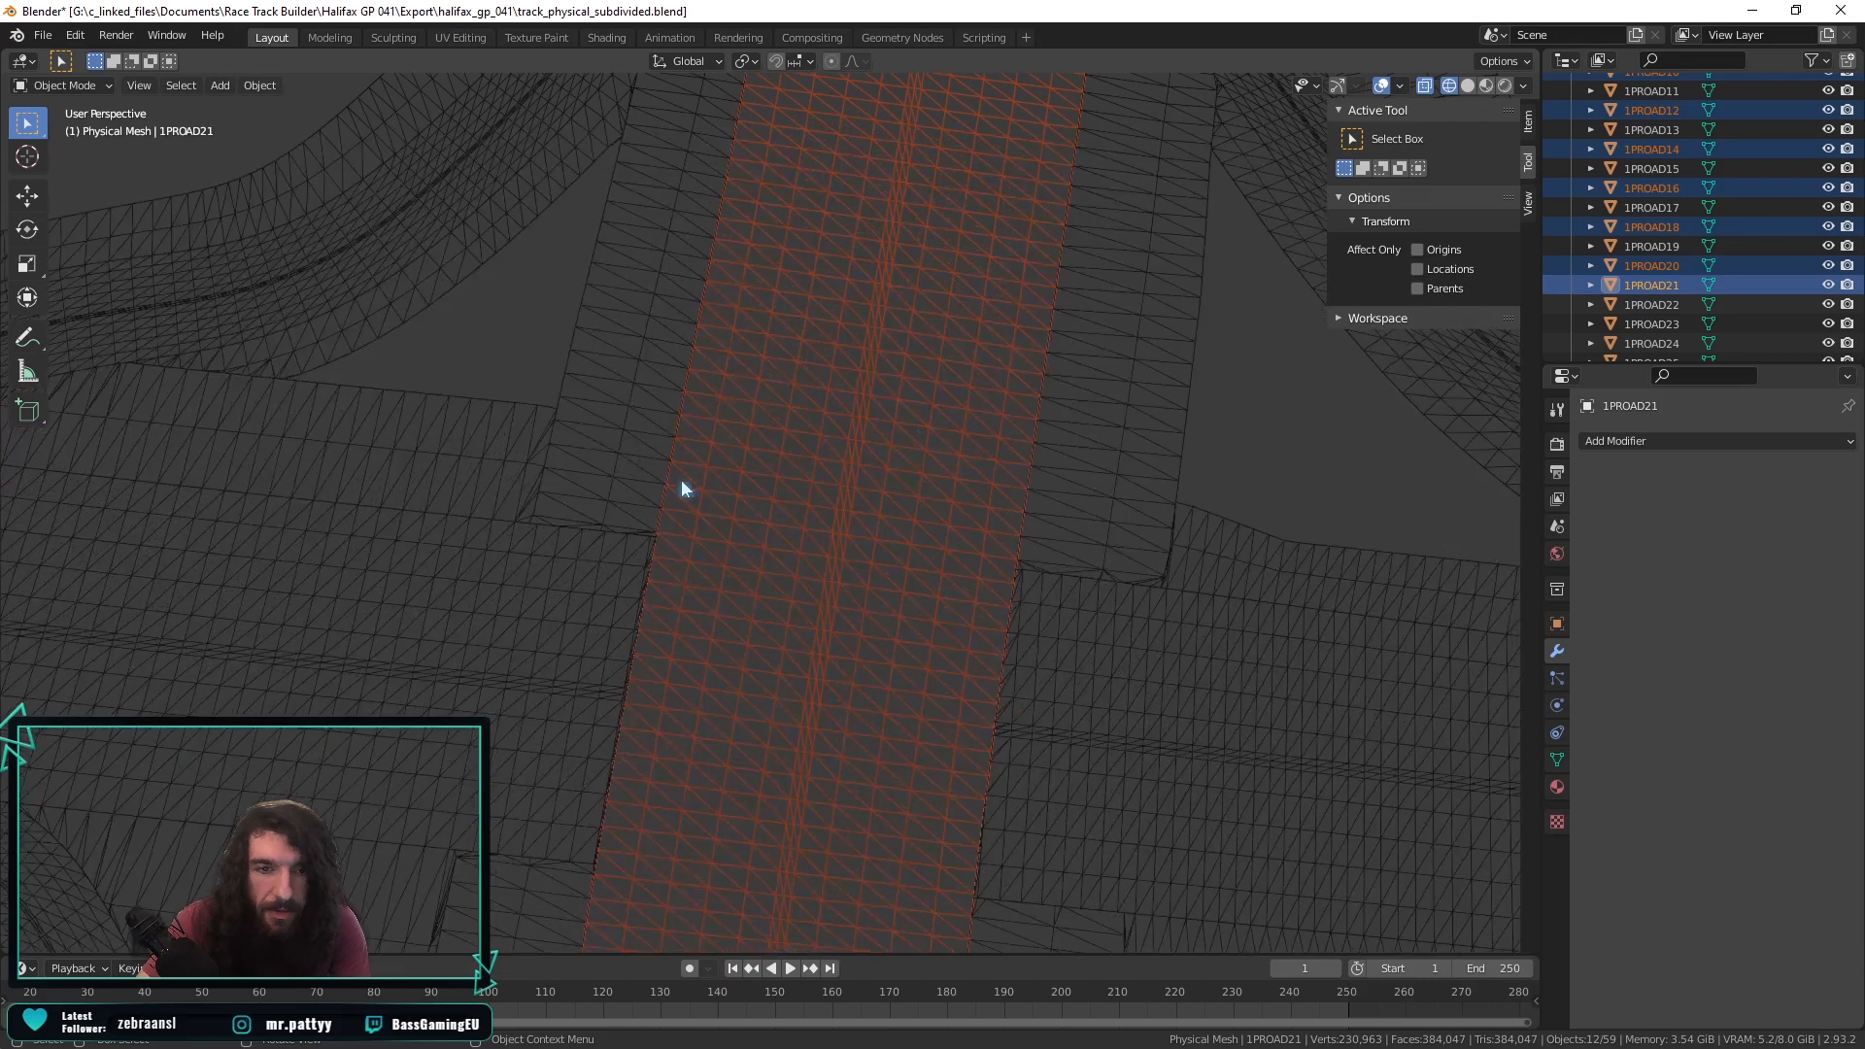
key("shift+z")
left_click(1449, 86)
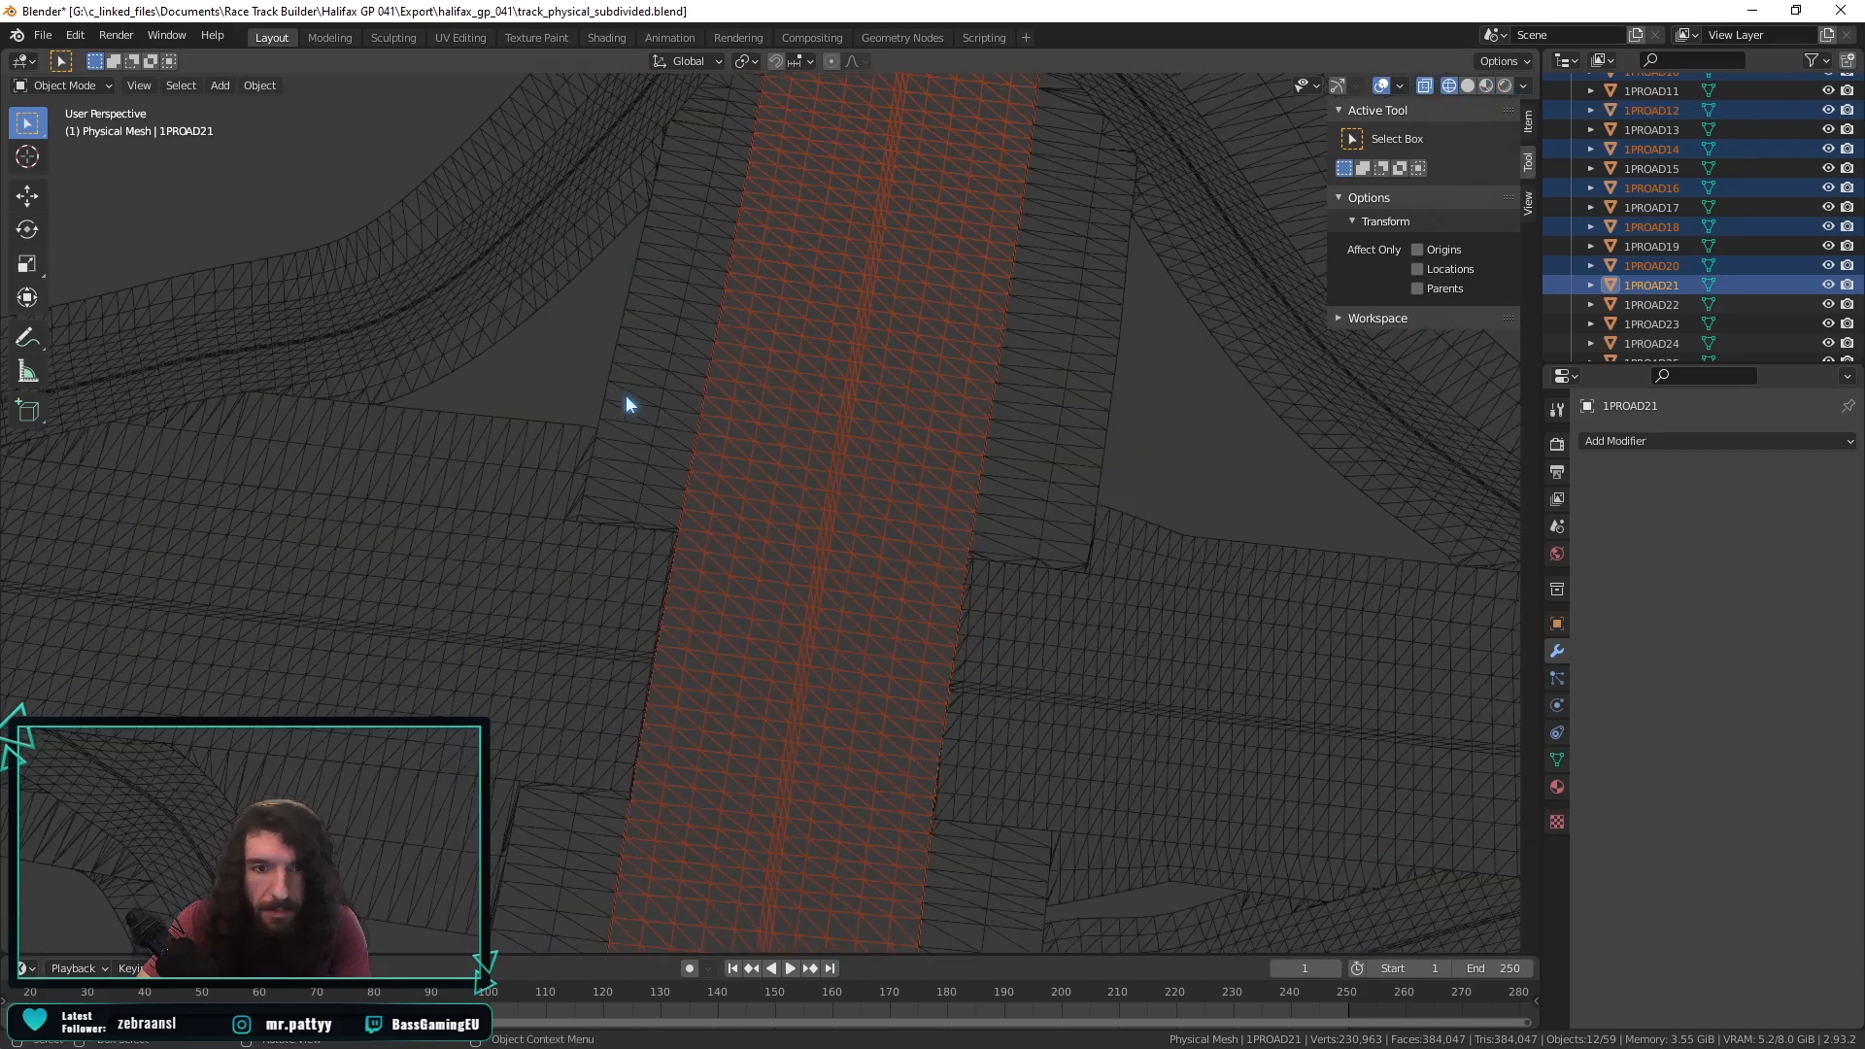
scroll(624, 403, "down", 5)
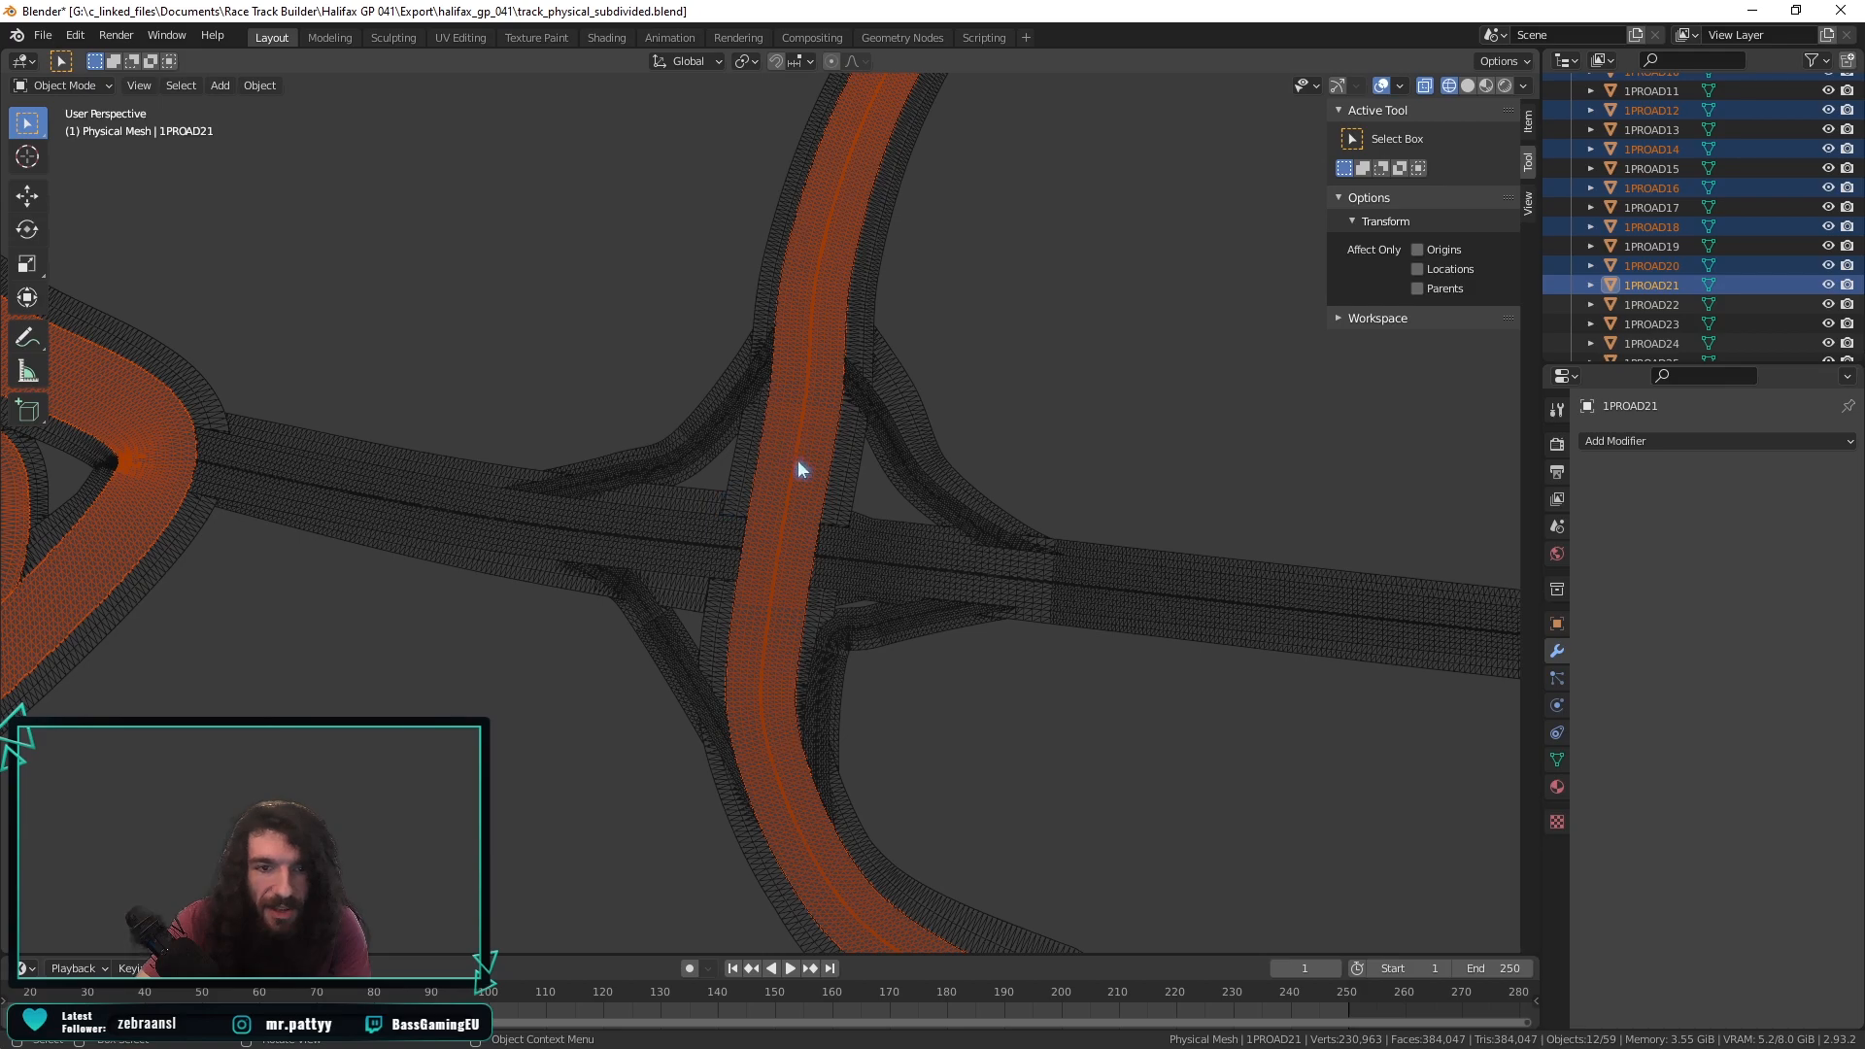
scroll(798, 464, "up", 8)
scroll(786, 470, "down", 4)
middle_click_drag(785, 468, 778, 383)
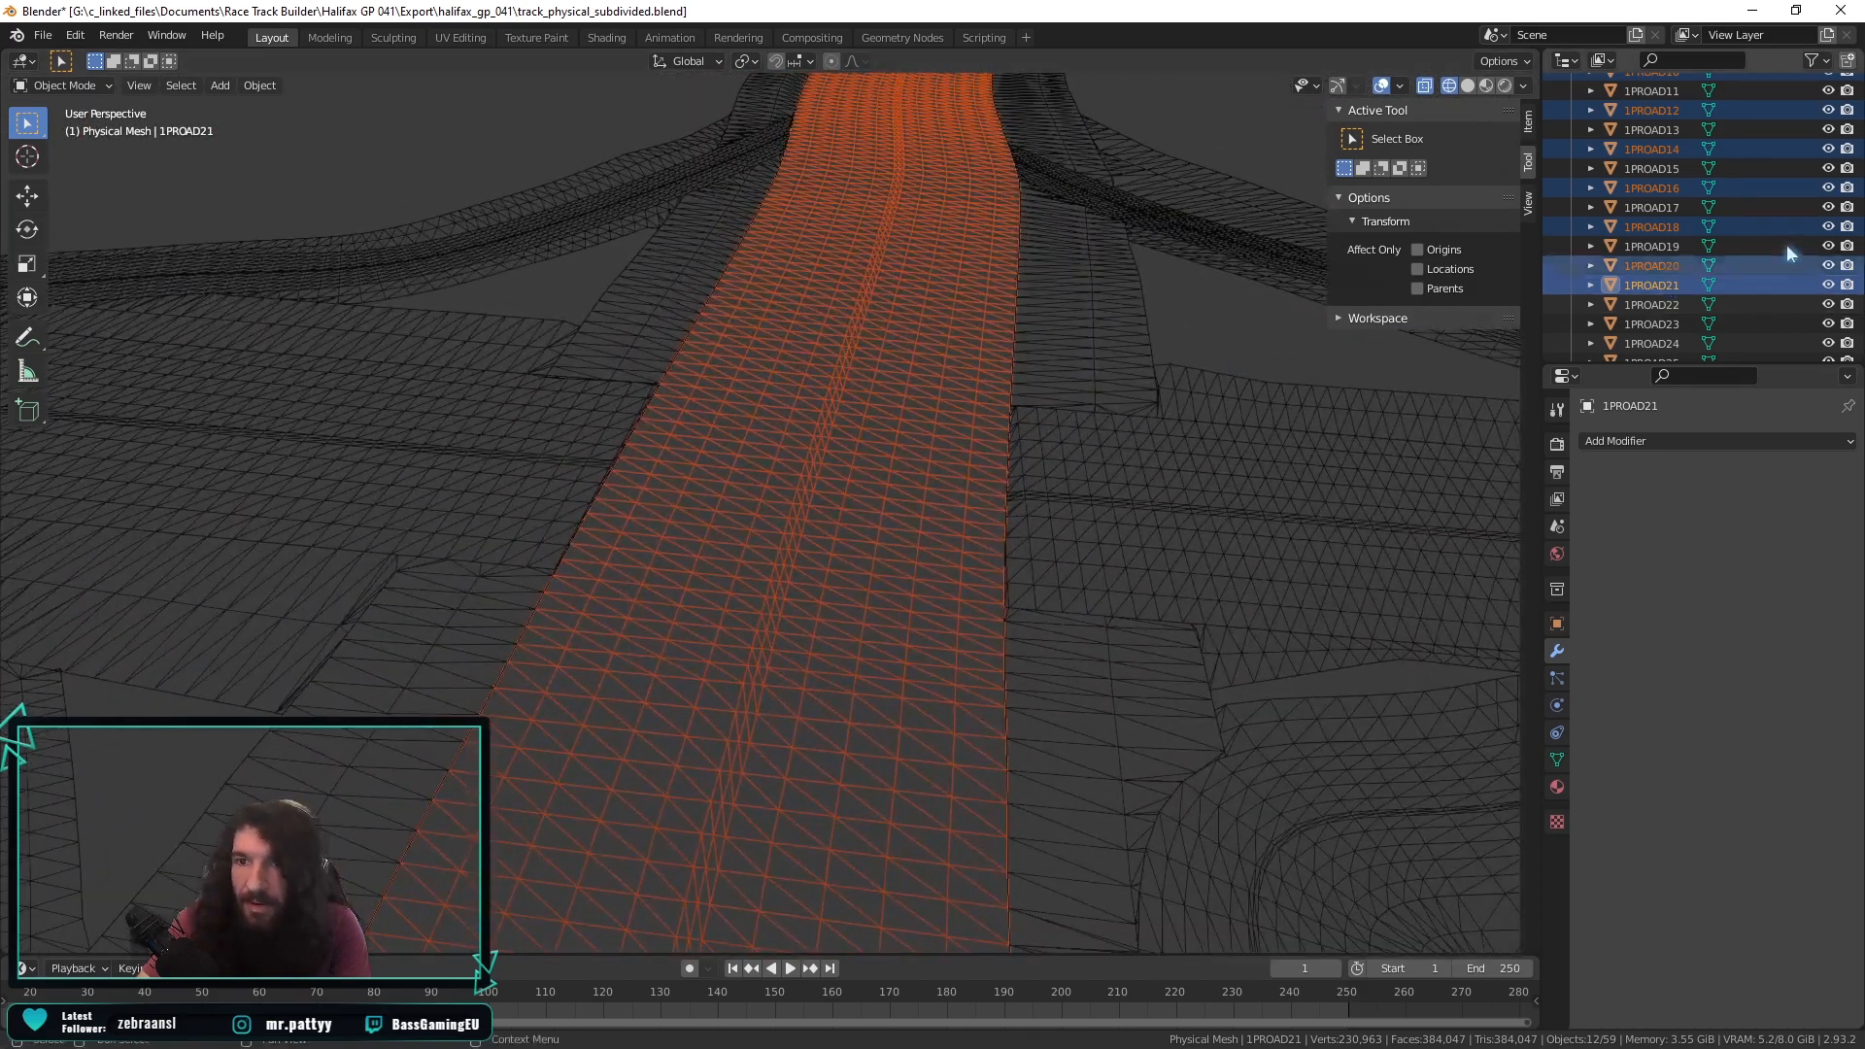
middle_click_drag(891, 530, 897, 653)
scroll(898, 652, "down", 15)
scroll(882, 653, "down", 1)
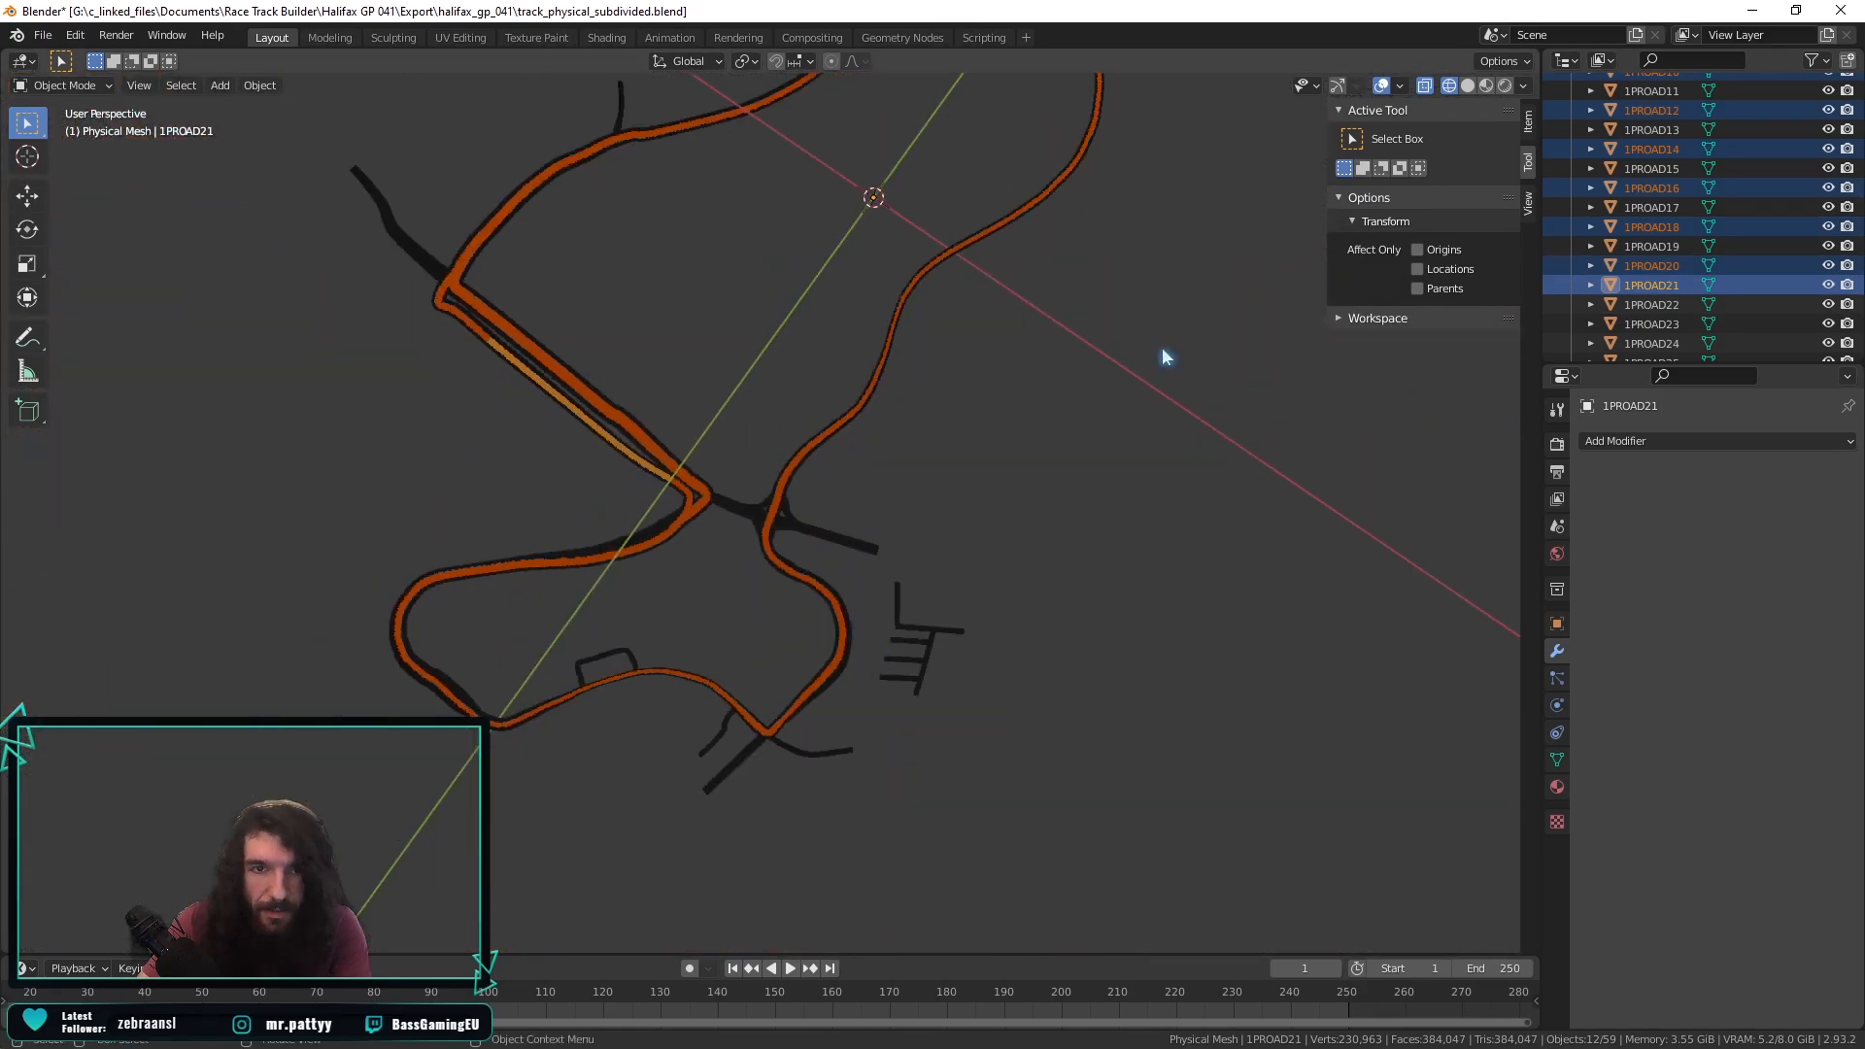
scroll(896, 563, "up", 12)
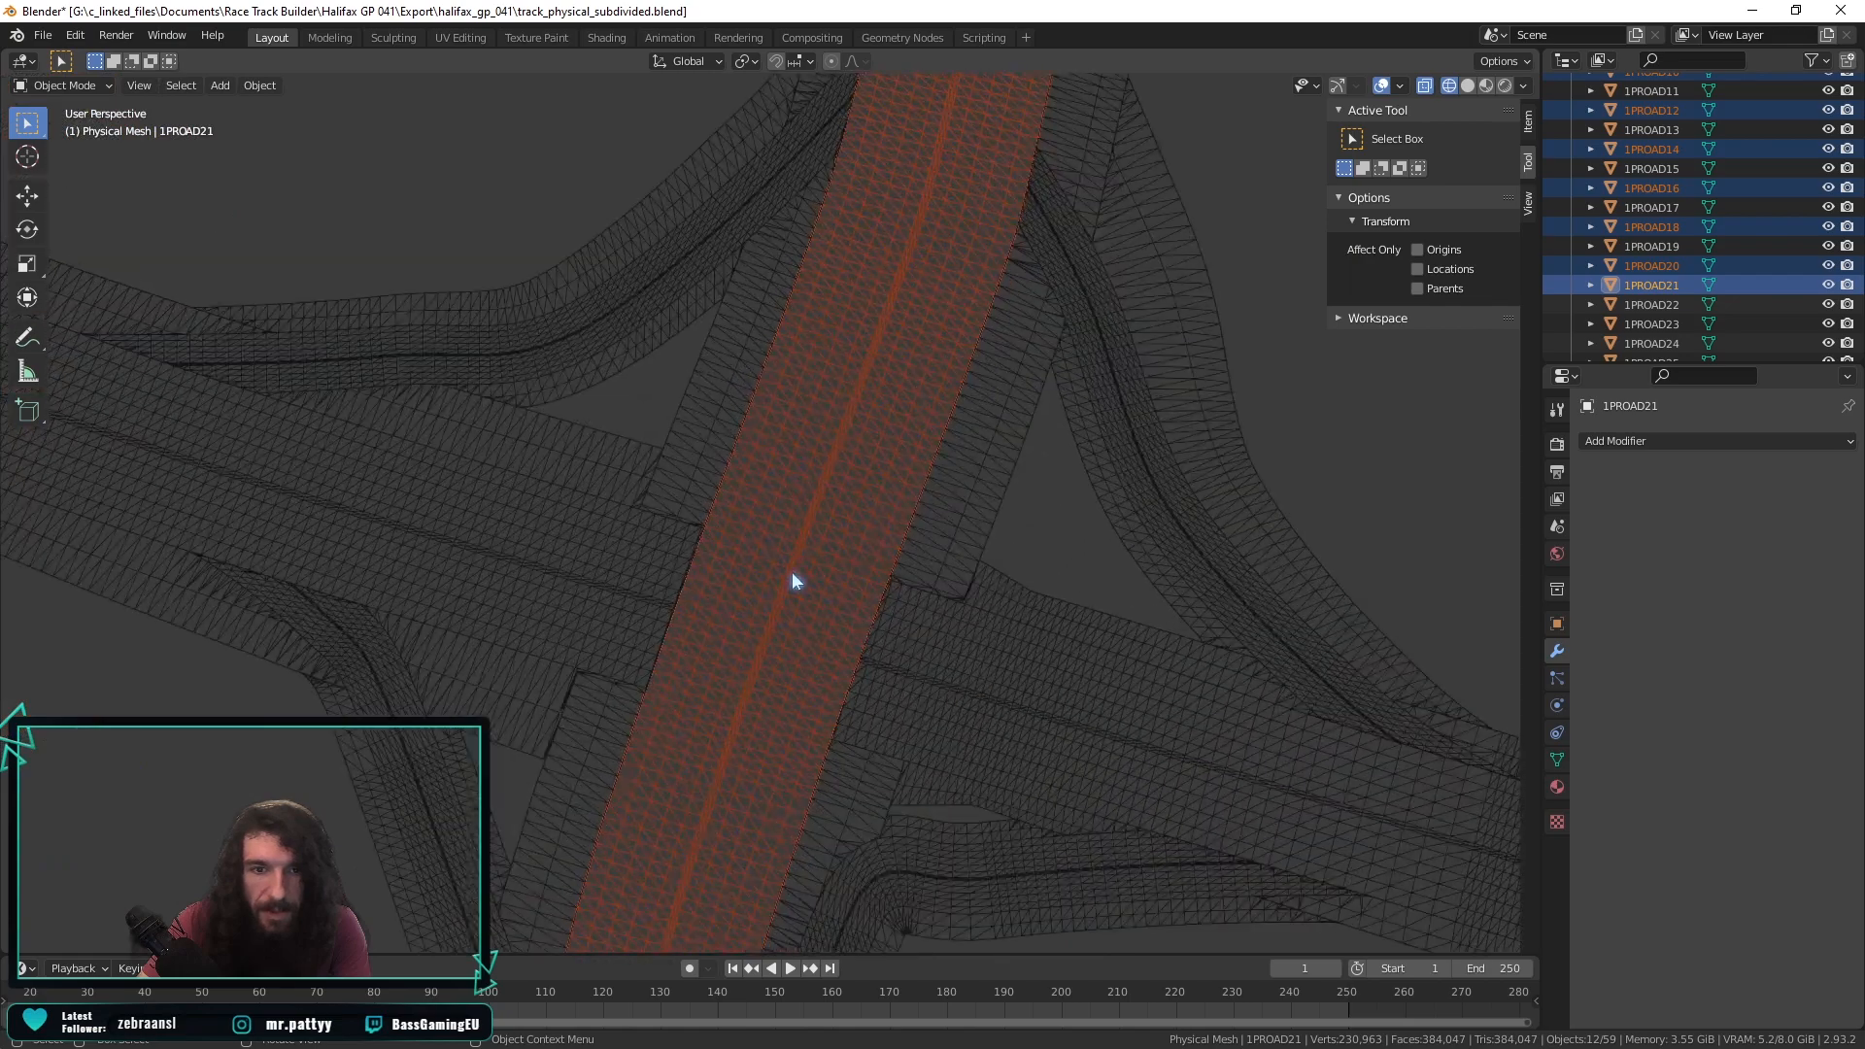
middle_click_drag(825, 552, 831, 496)
scroll(832, 495, "up", 2)
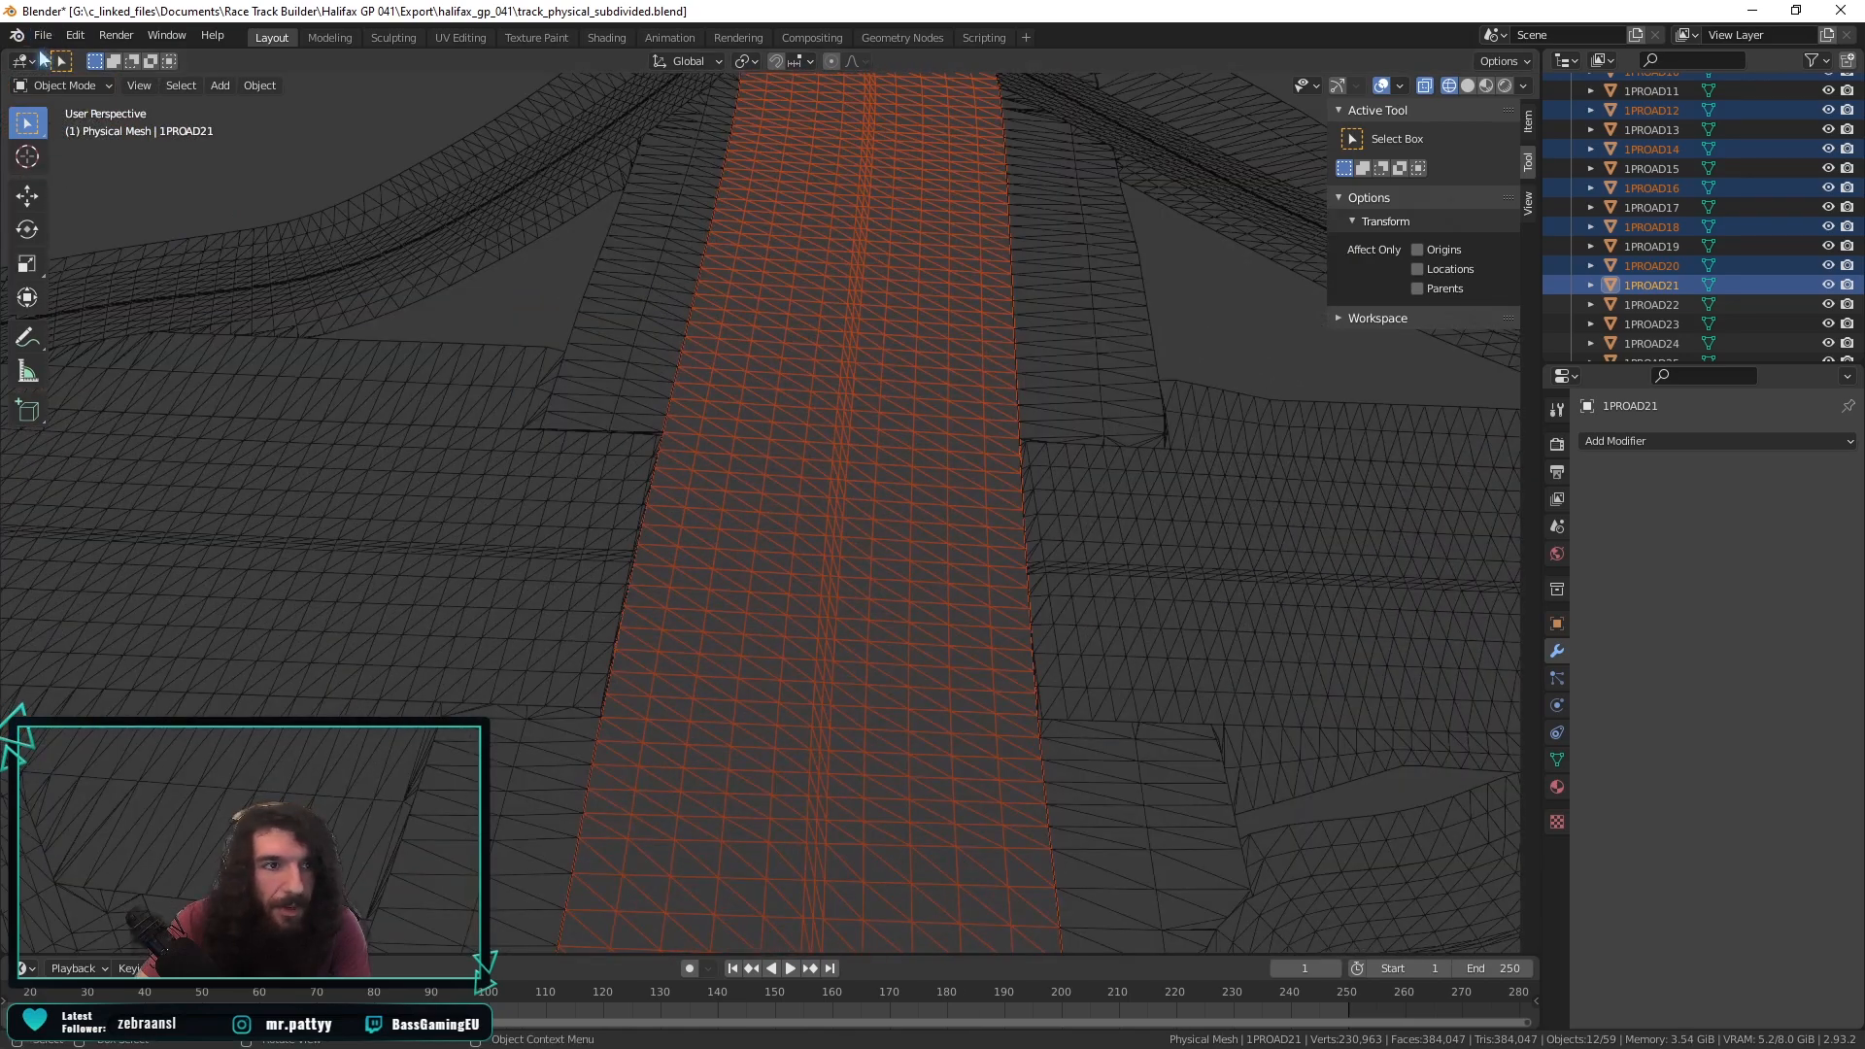
Subdivide the entire mesh of the selected road objects in Edit Mode, then return to Object Mode.
left_click(57, 87)
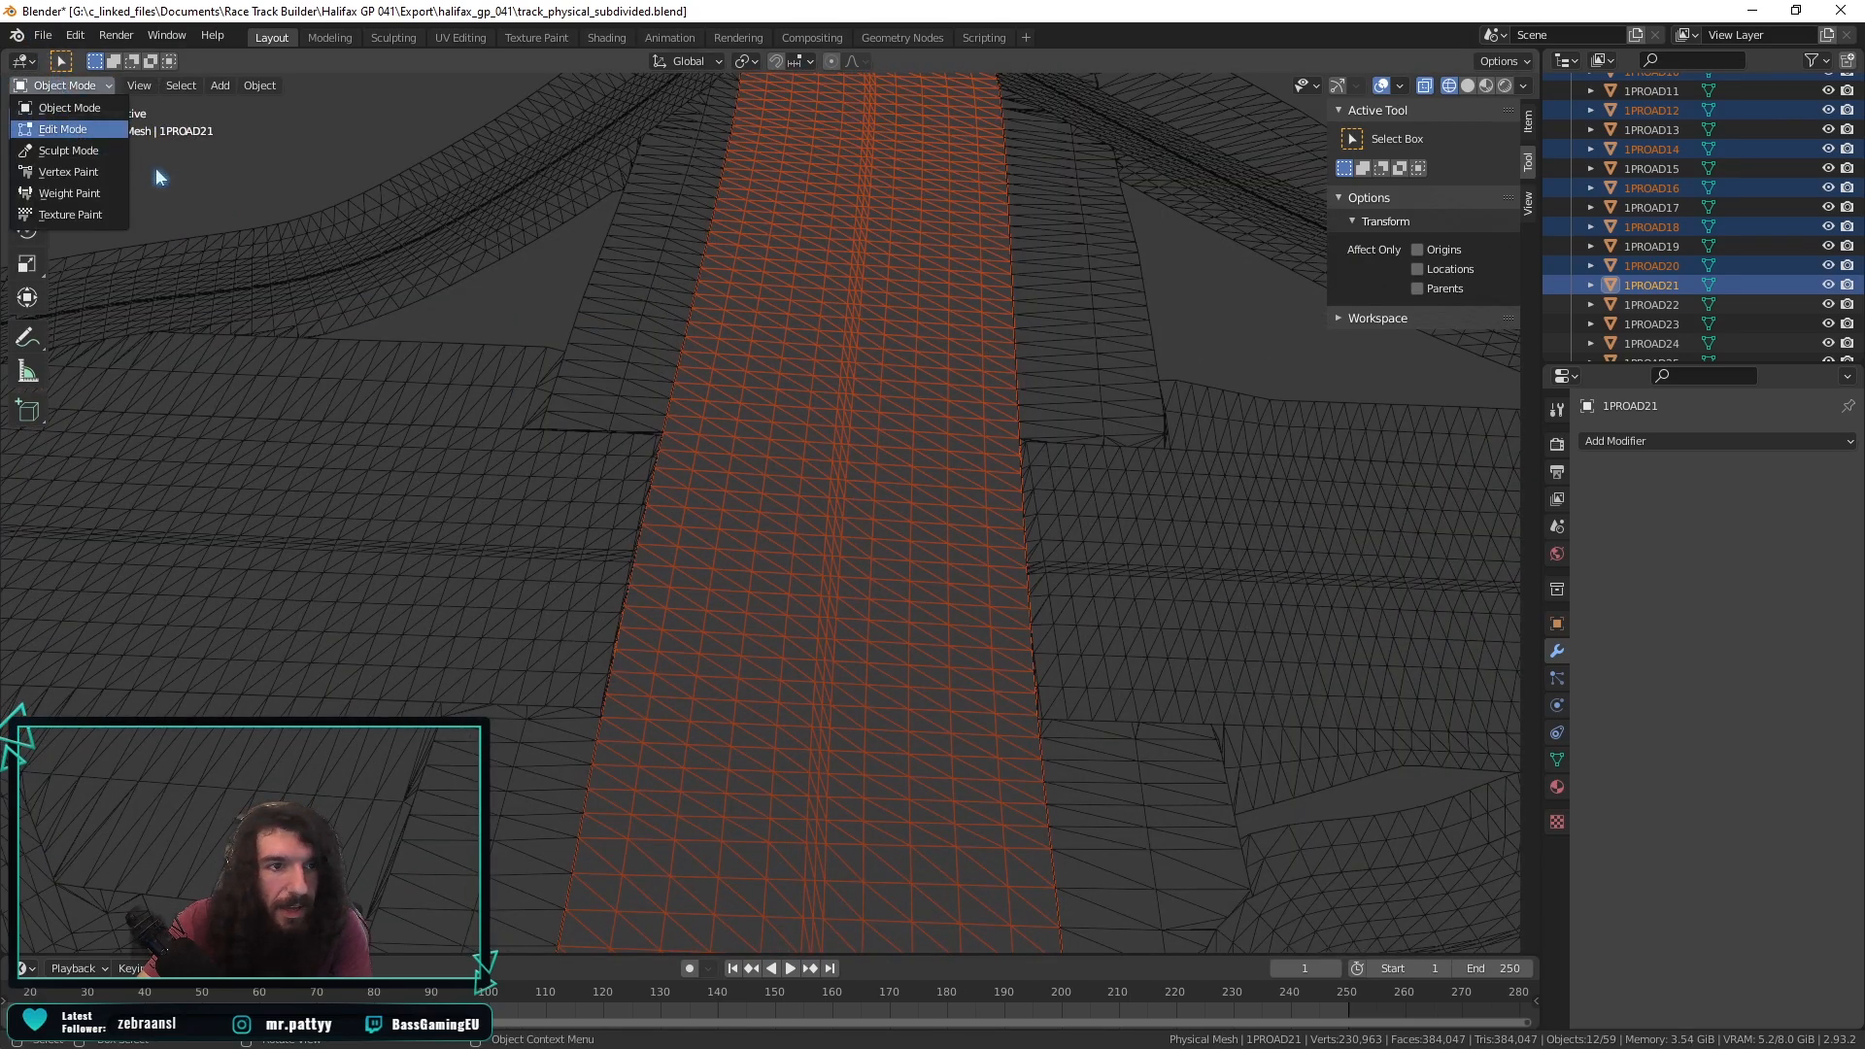
key("Tab")
right_click(841, 432)
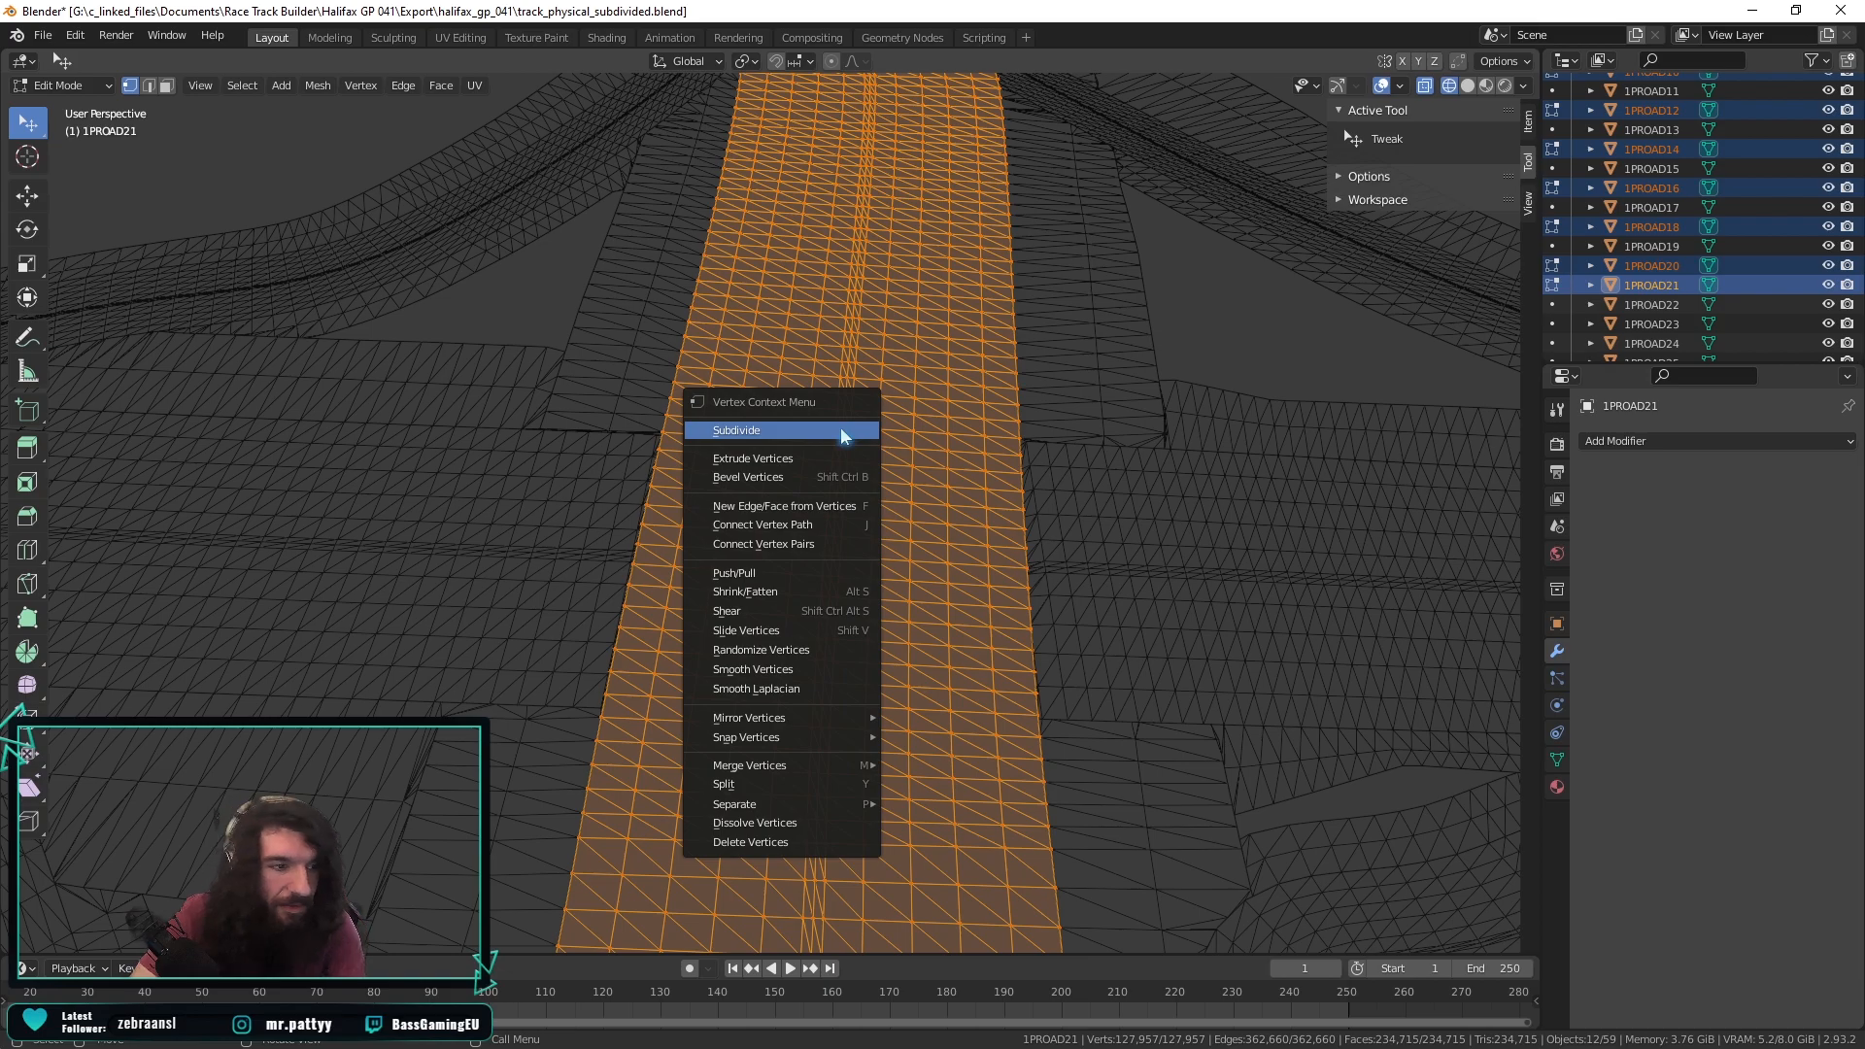
left_click(842, 432)
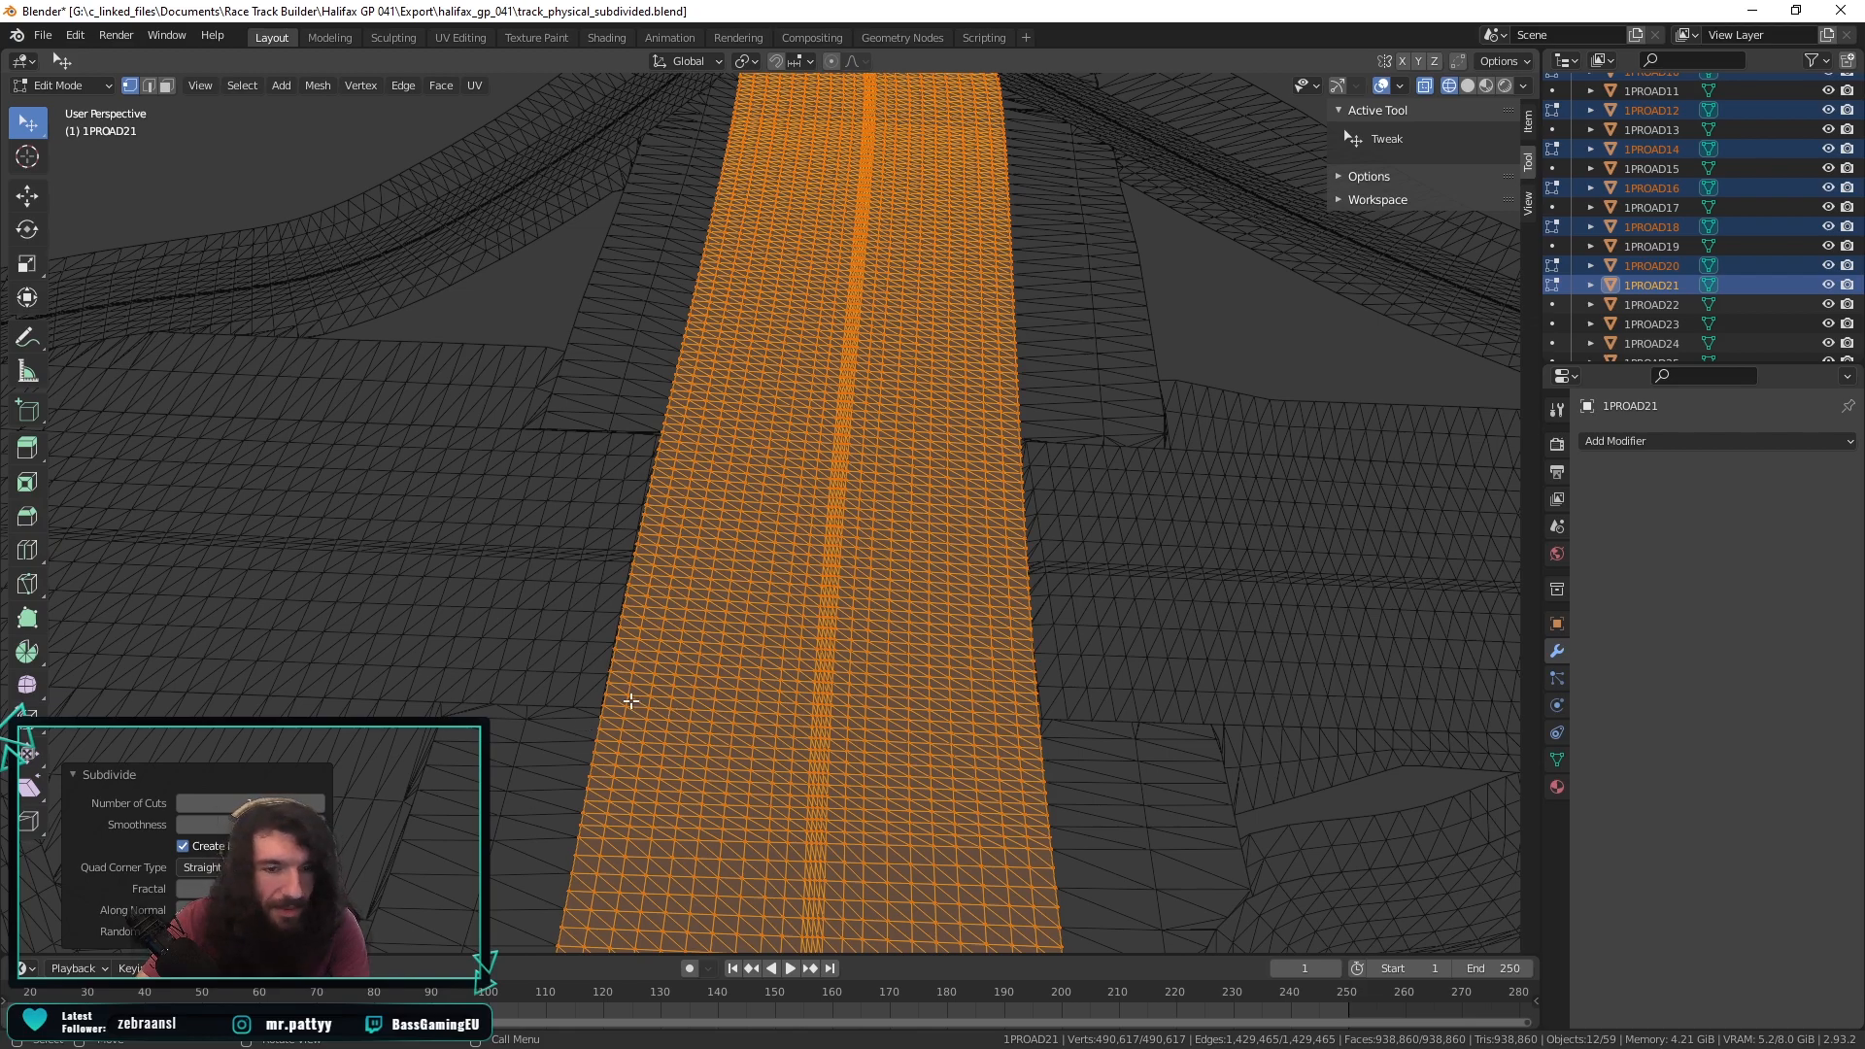
left_click(87, 87)
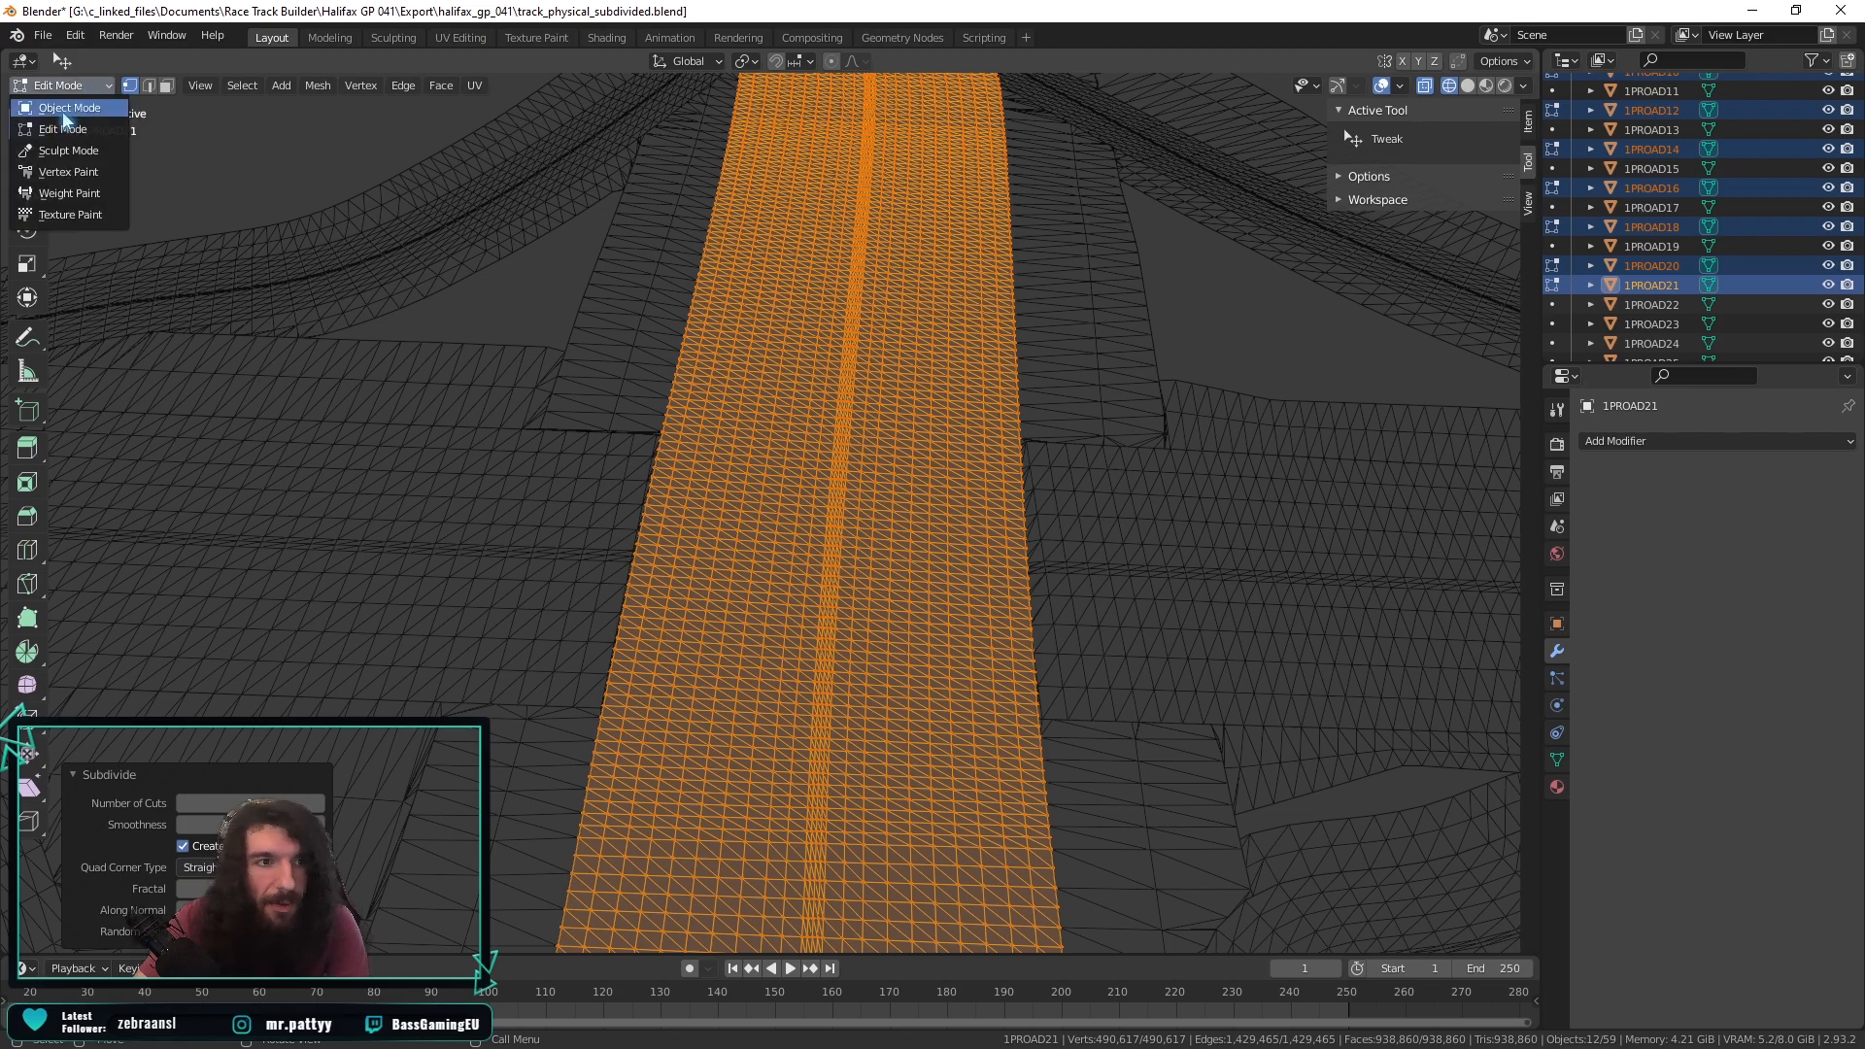
left_click(64, 108)
Select only 1PROAD0 in the Physical Mesh collection and view its subdivided wireframe up close.
scroll(1803, 190, "up", 8)
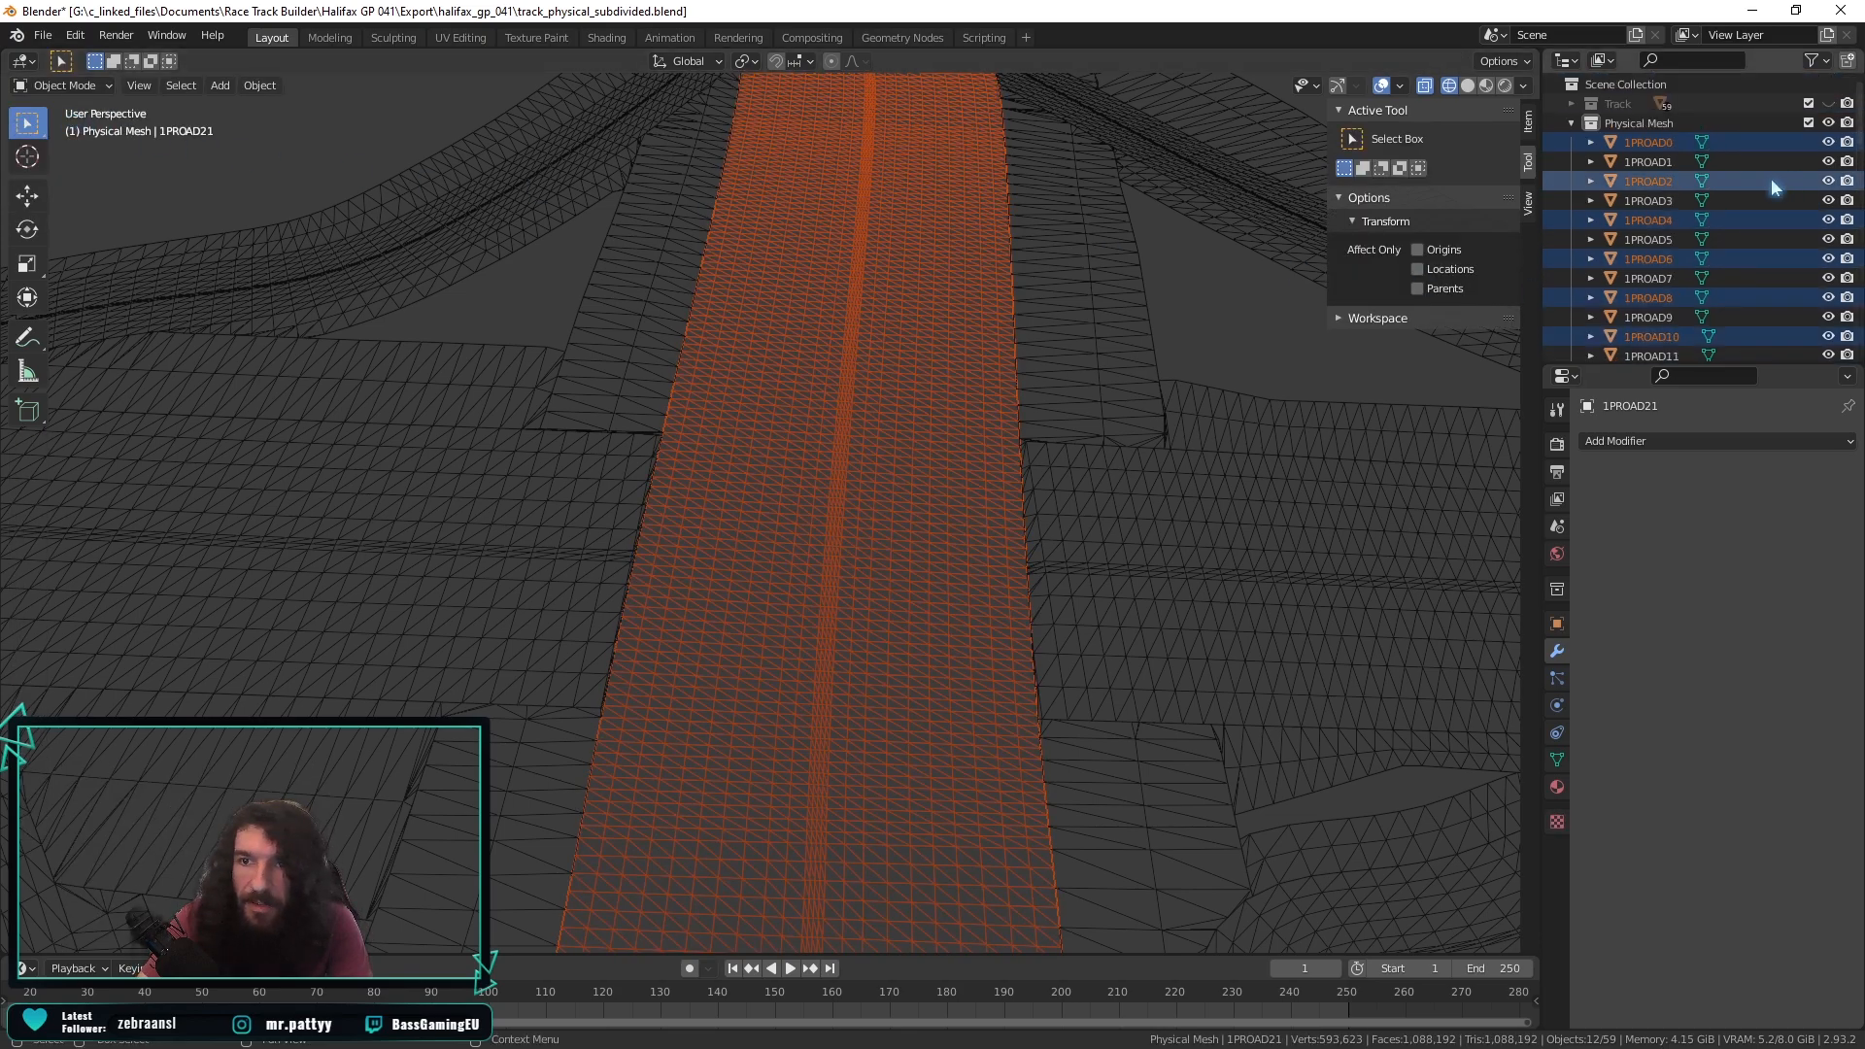
left_click(1655, 159)
left_click(1649, 143)
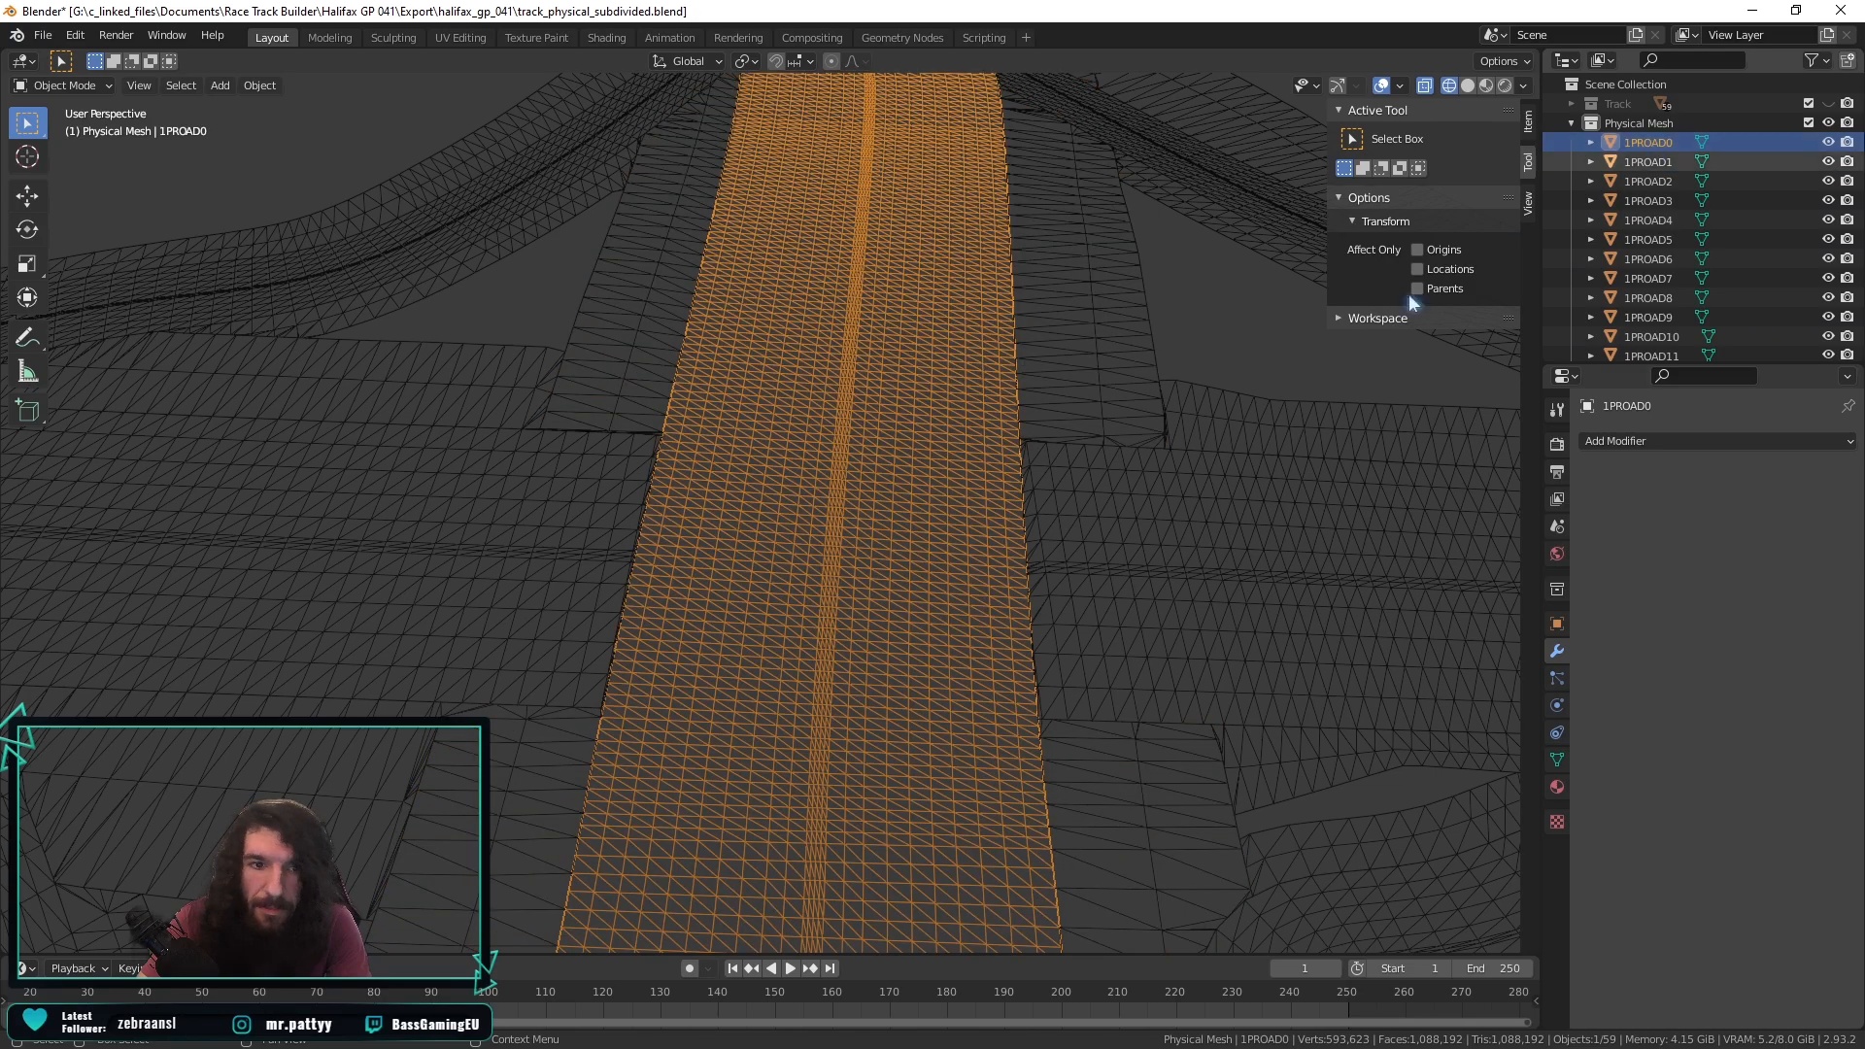
scroll(392, 633, "up", 8)
scroll(381, 629, "down", 6)
key("KP_Decimal")
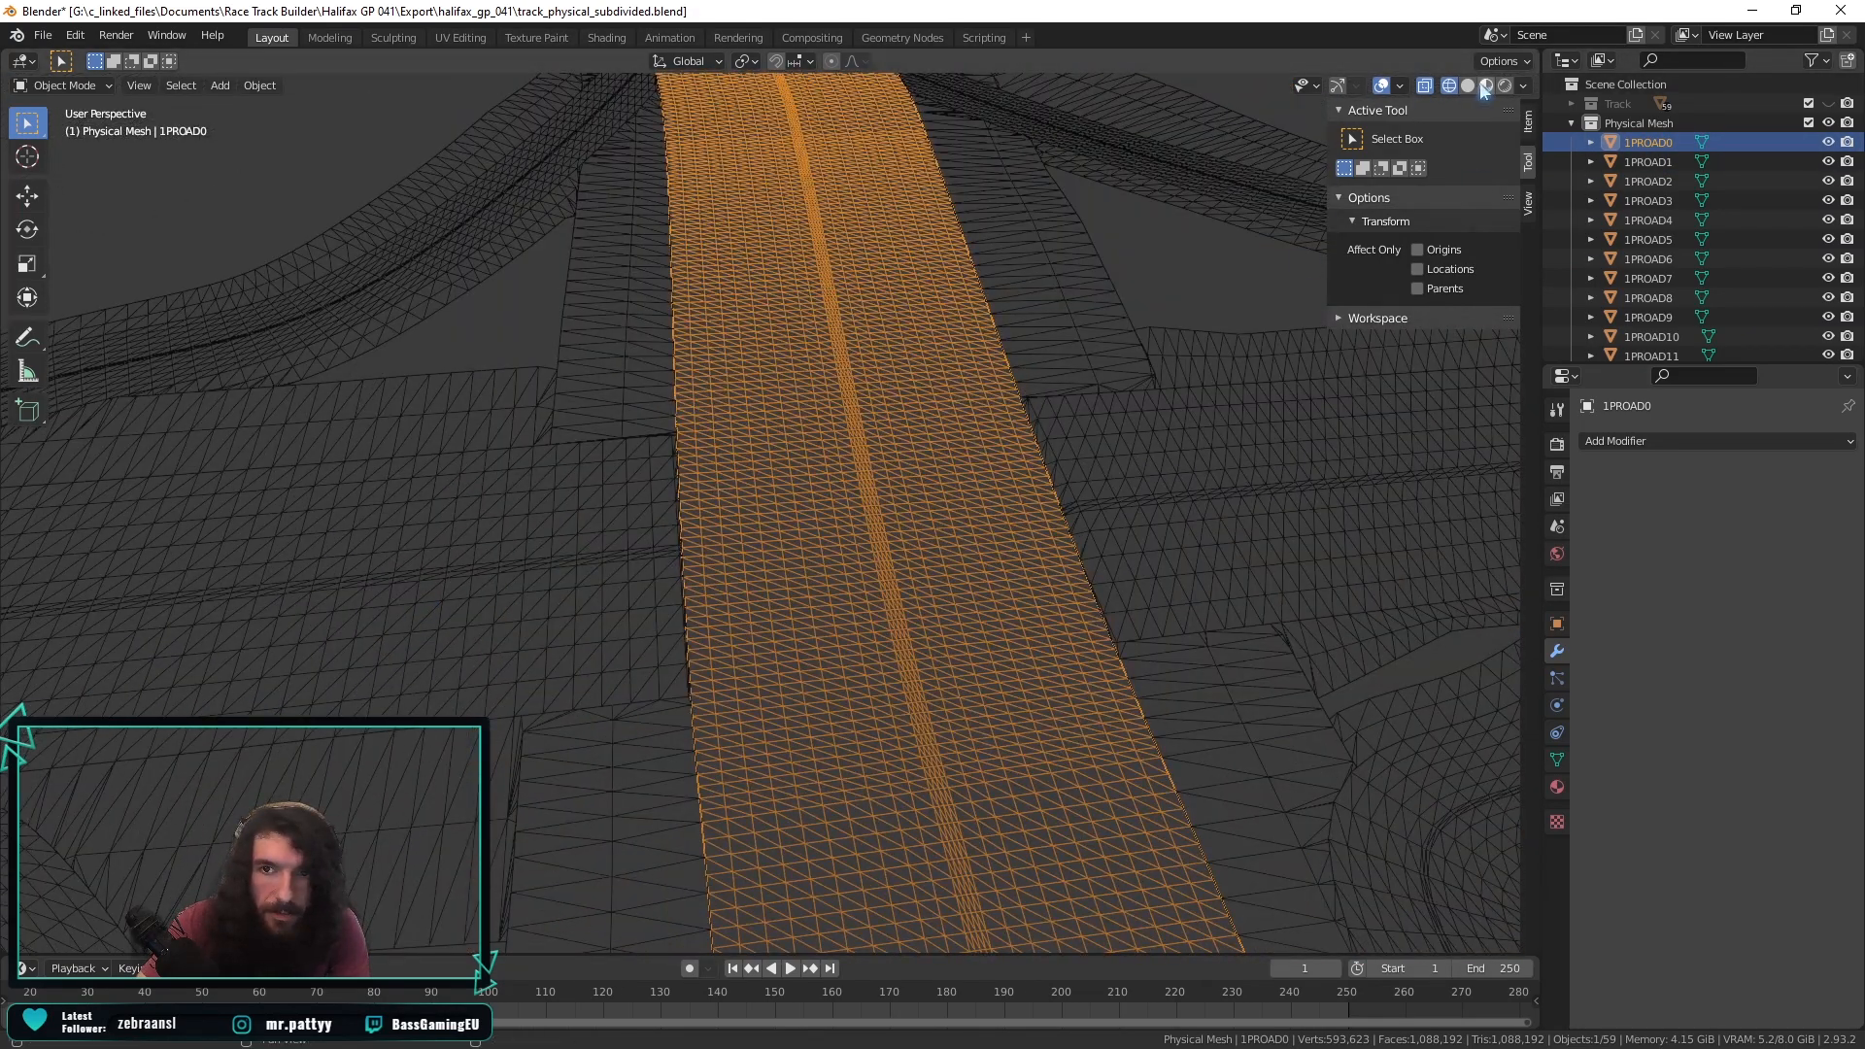
Compare 1PROAD0 with the adjoining road 1PROAD23 in material preview, then examine the junction's mesh density in wireframe with 1PROAD0 selected.
left_click(1485, 88)
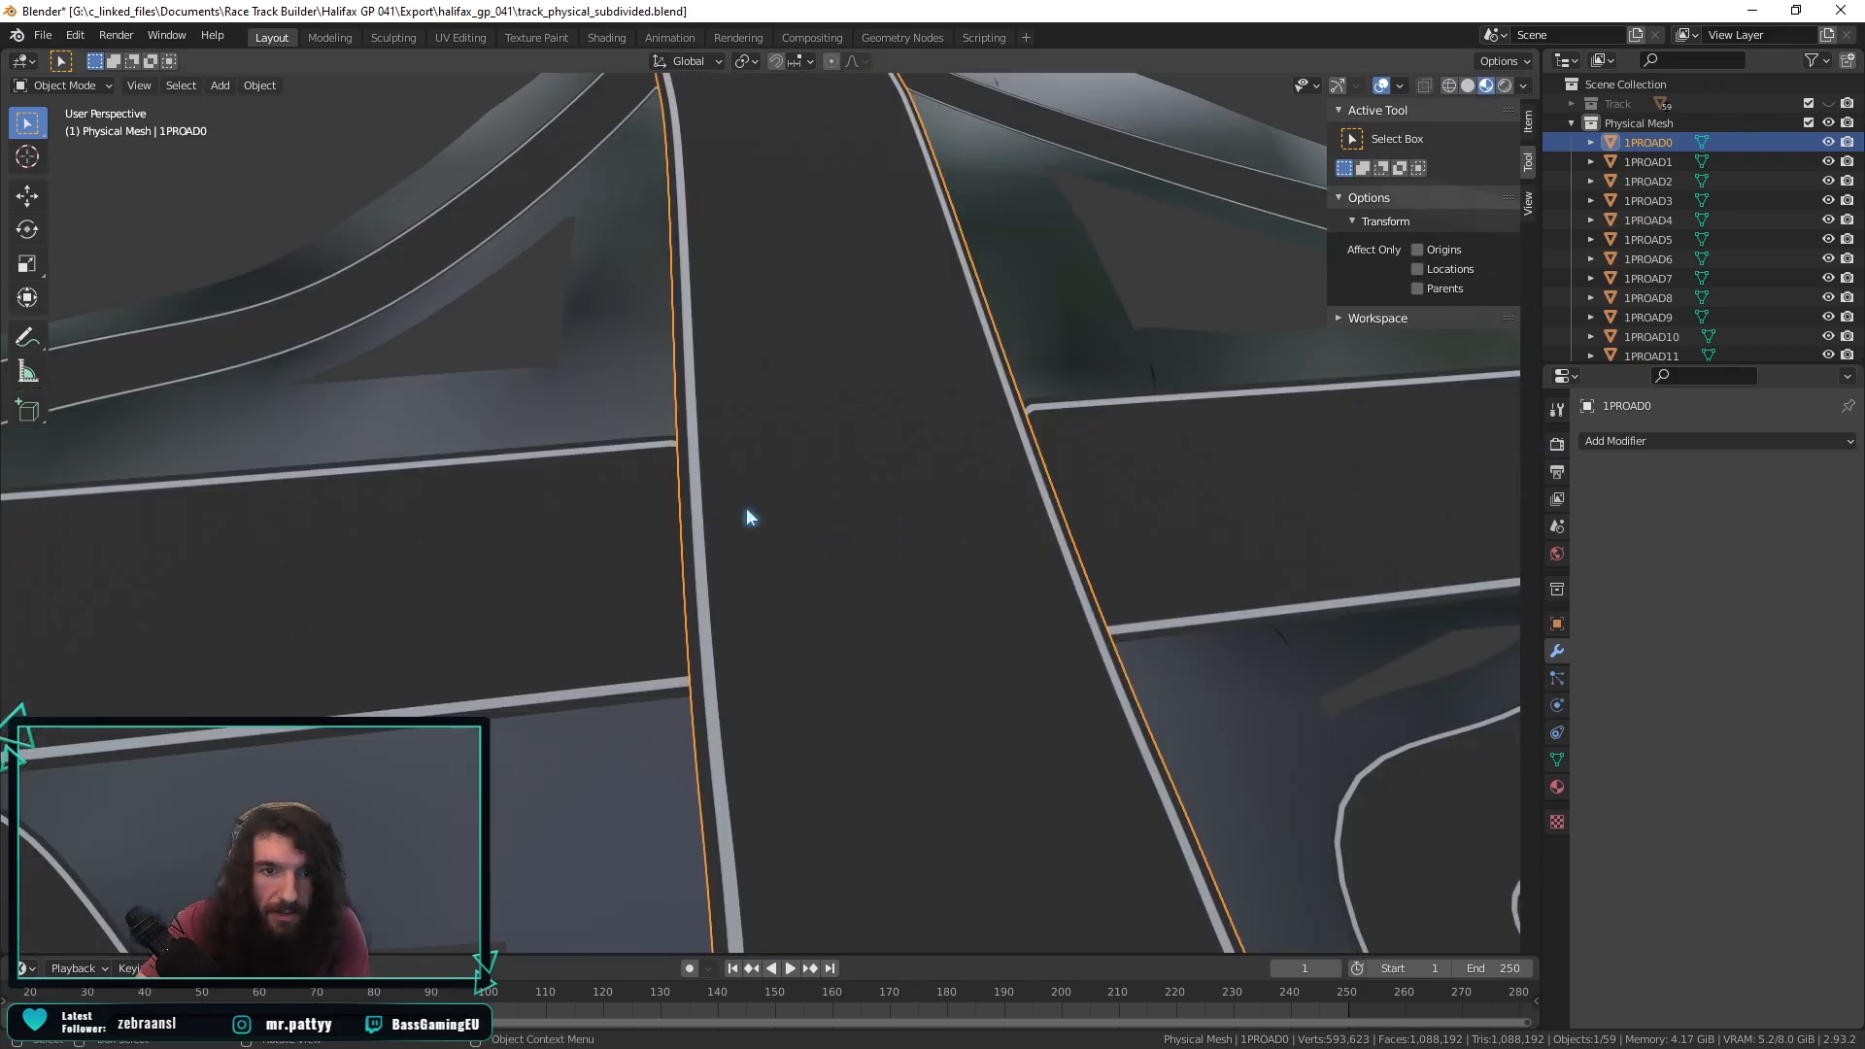
left_click(330, 589)
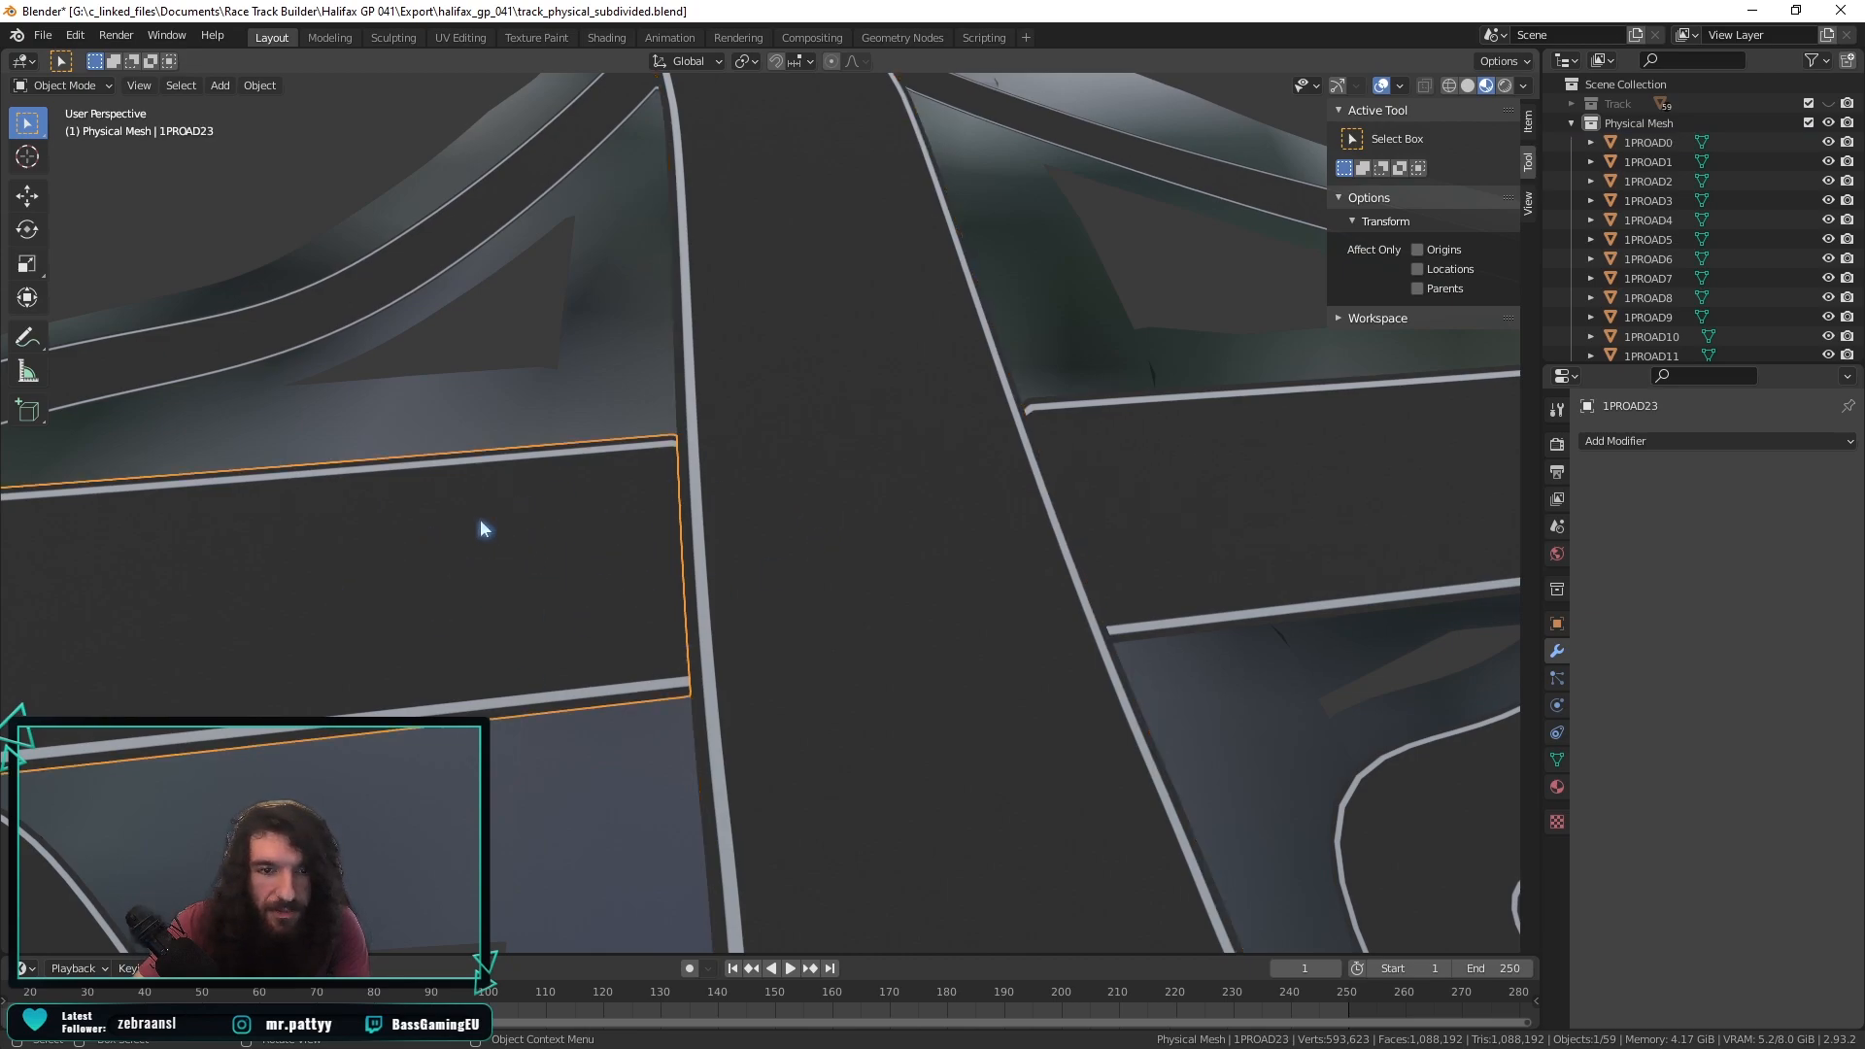
left_click(841, 500)
left_click(597, 528)
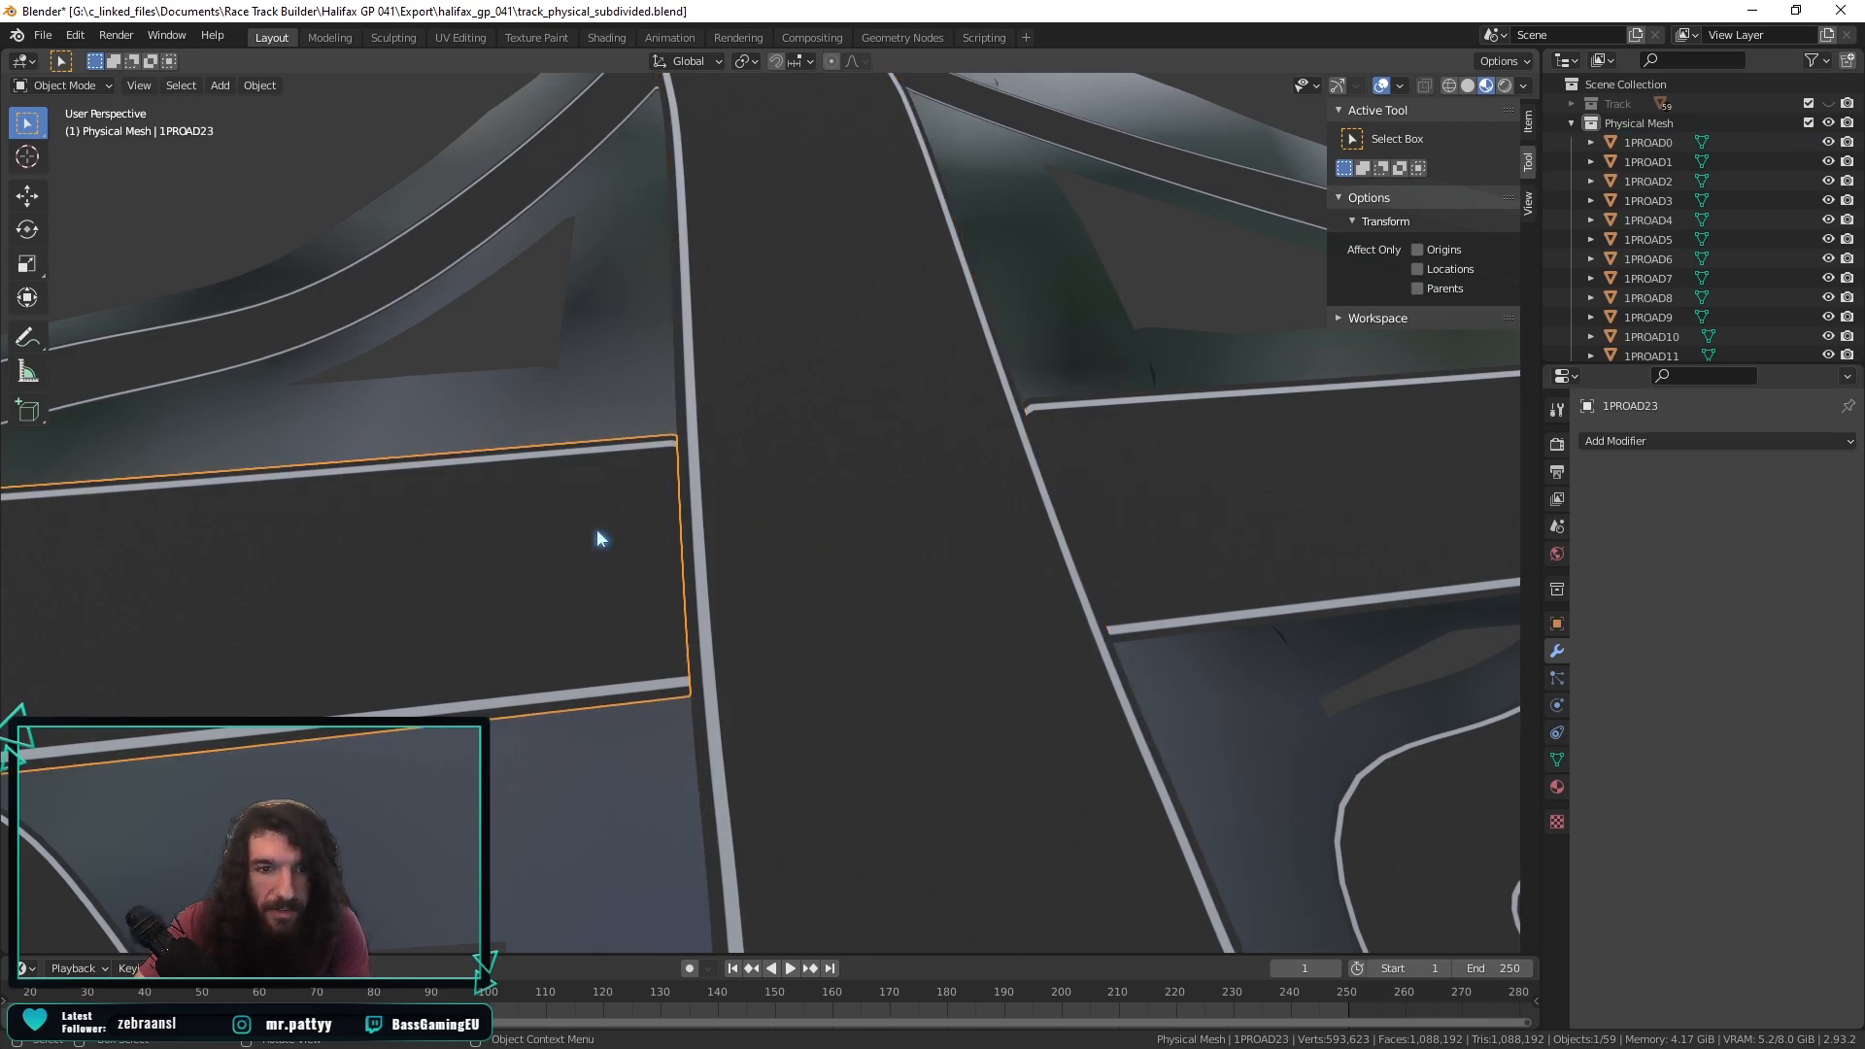
left_click(882, 515)
left_click(1449, 86)
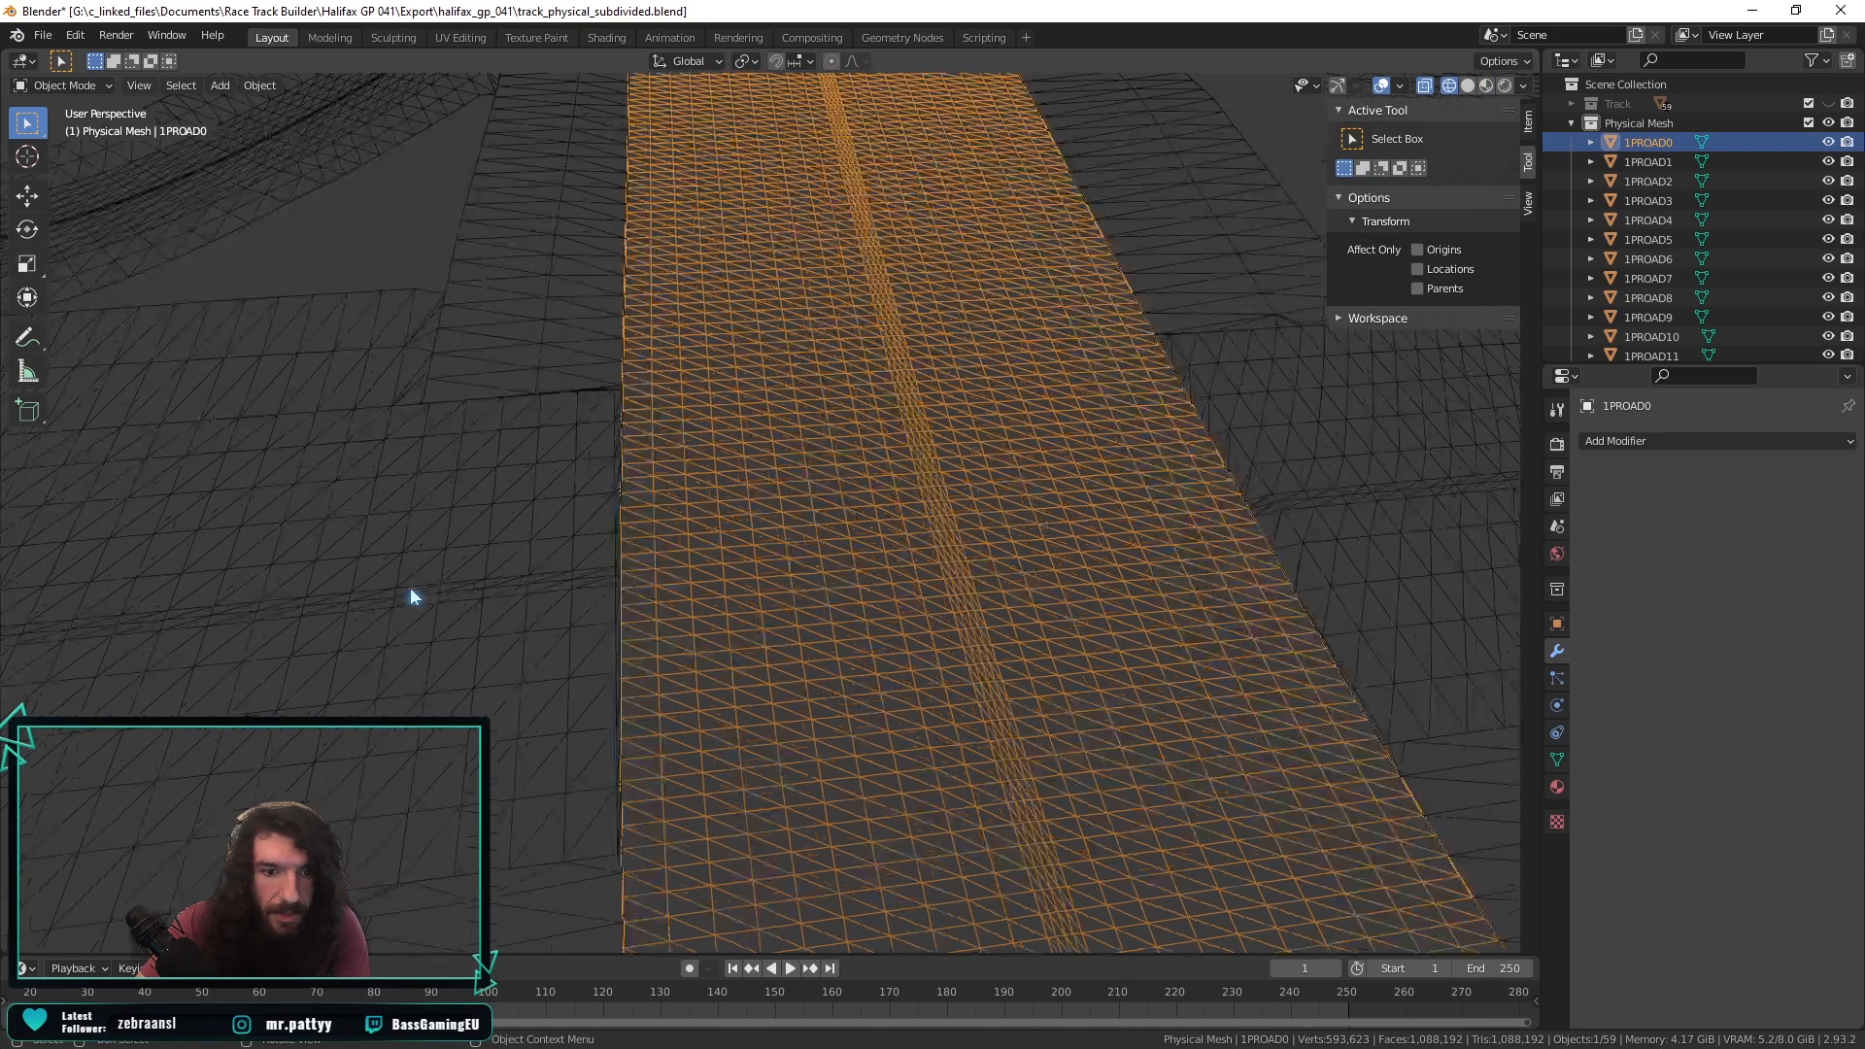
scroll(410, 587, "up", 1)
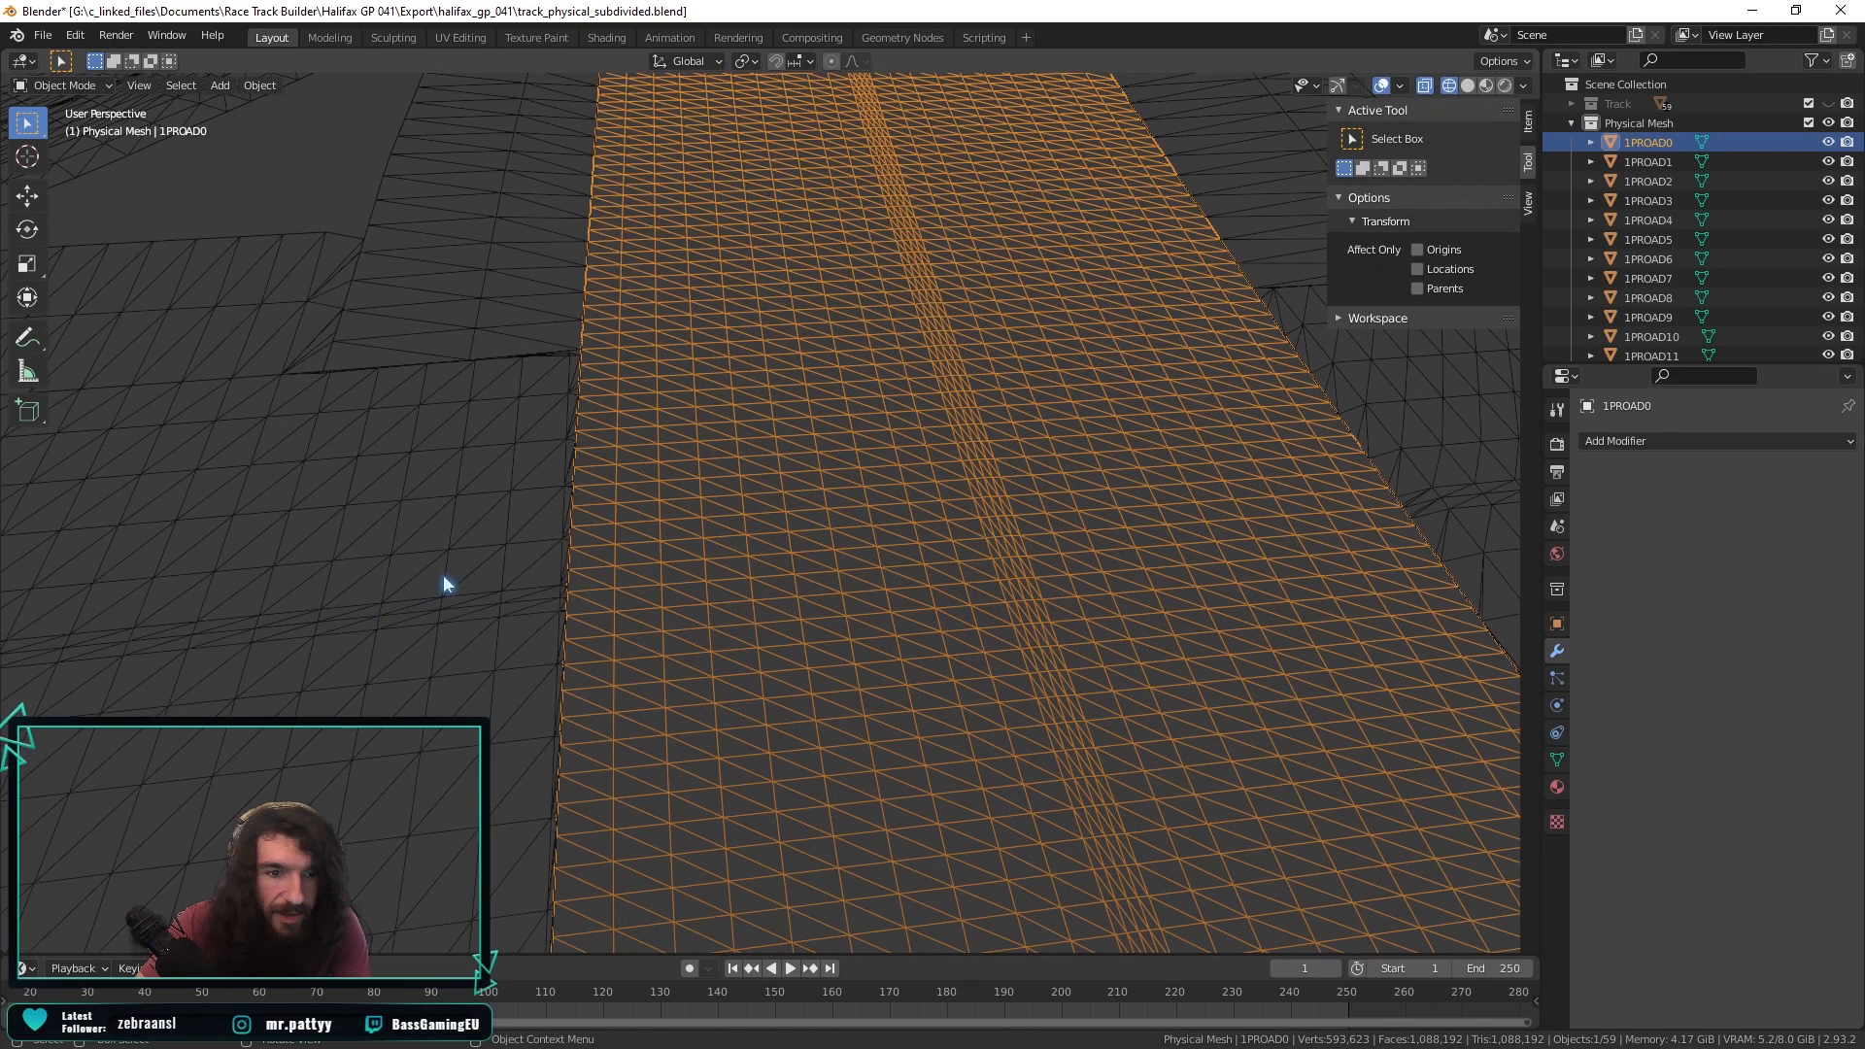
middle_click_drag(881, 471, 862, 468)
scroll(862, 469, "down", 1)
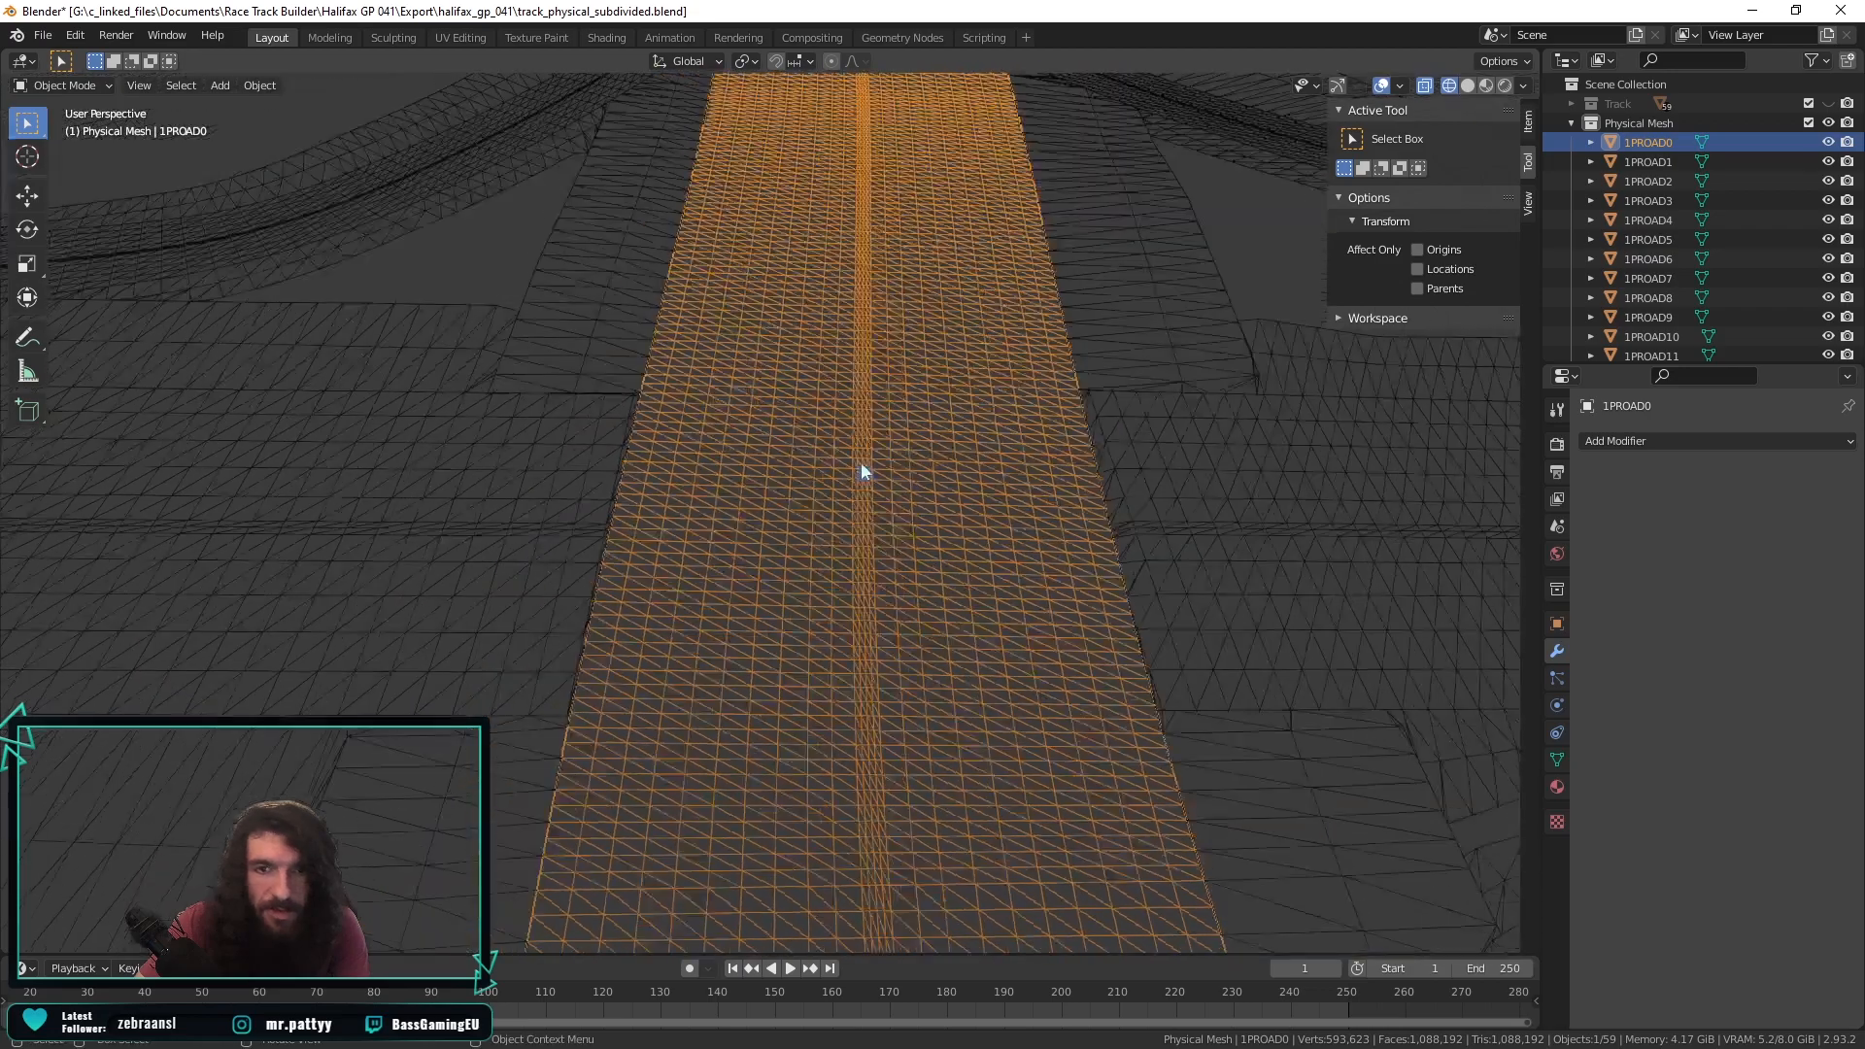
scroll(860, 470, "up", 3)
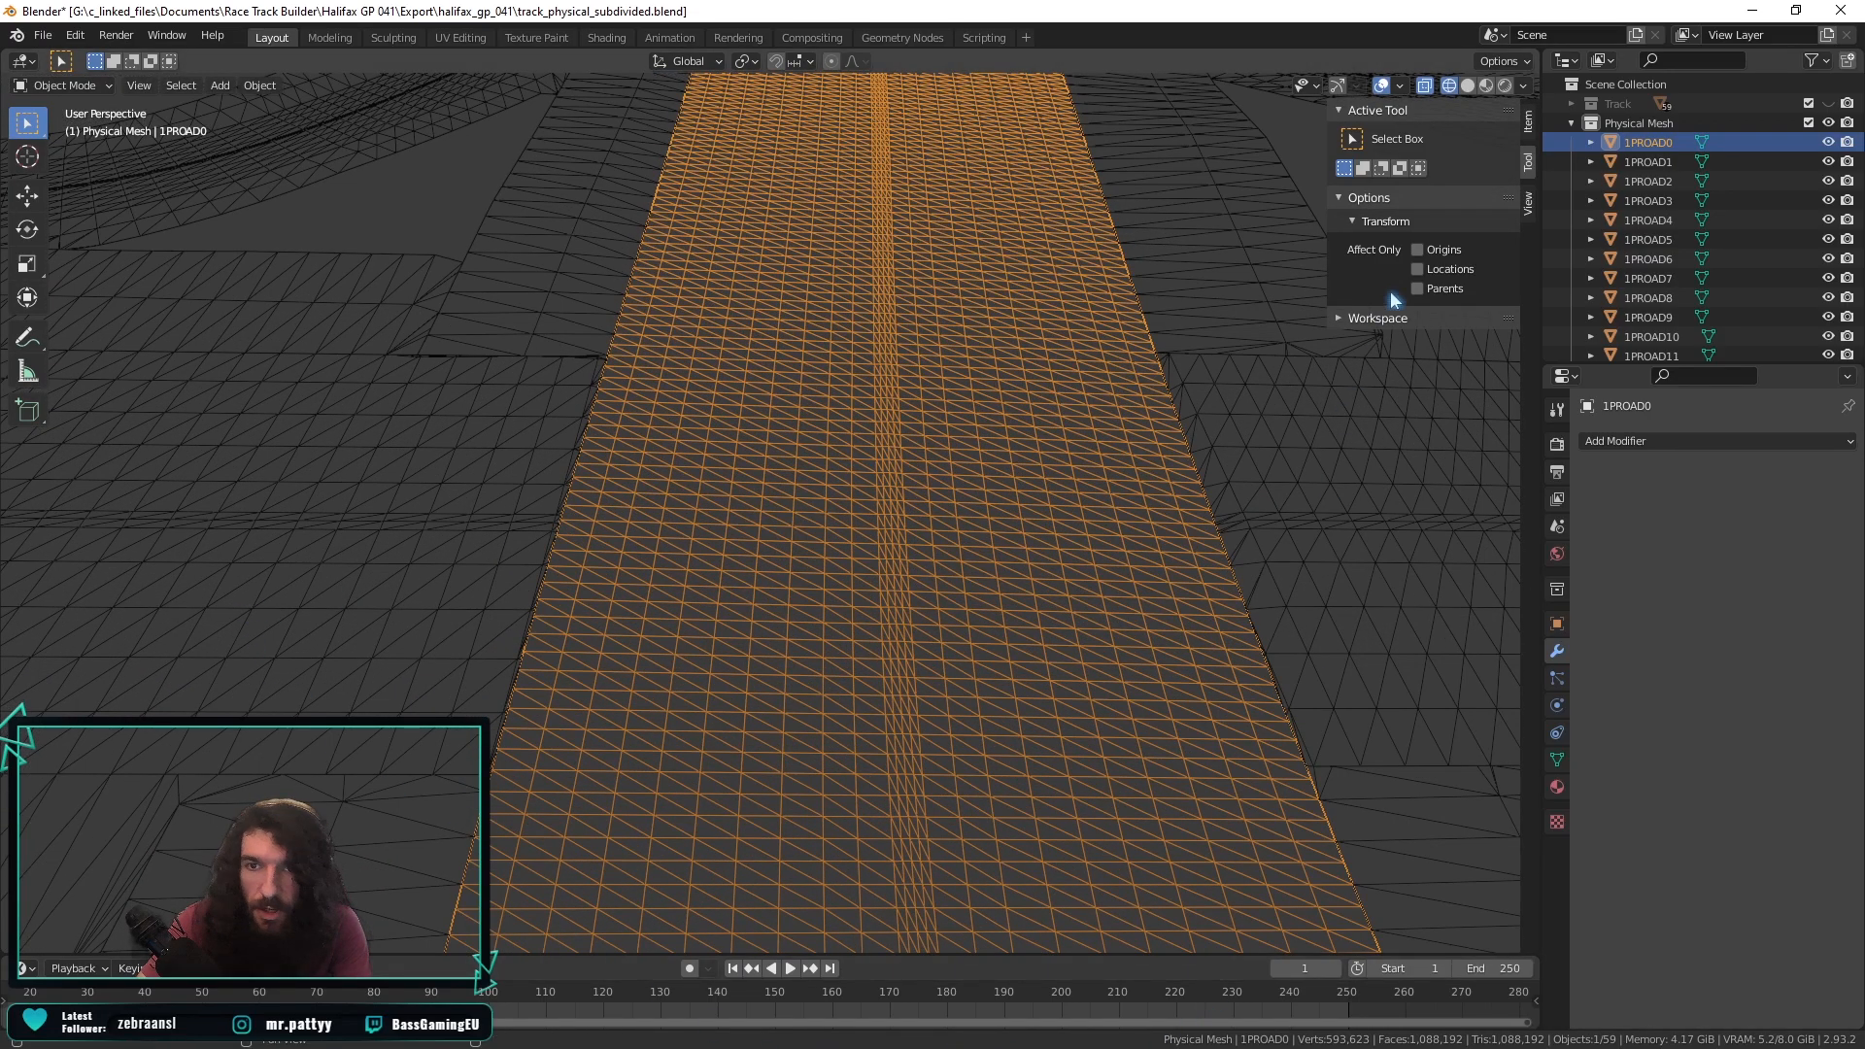
Create a new copy of the Cloud brush texture, name it TutCloud and set its type to Clouds.
left_click(1557, 825)
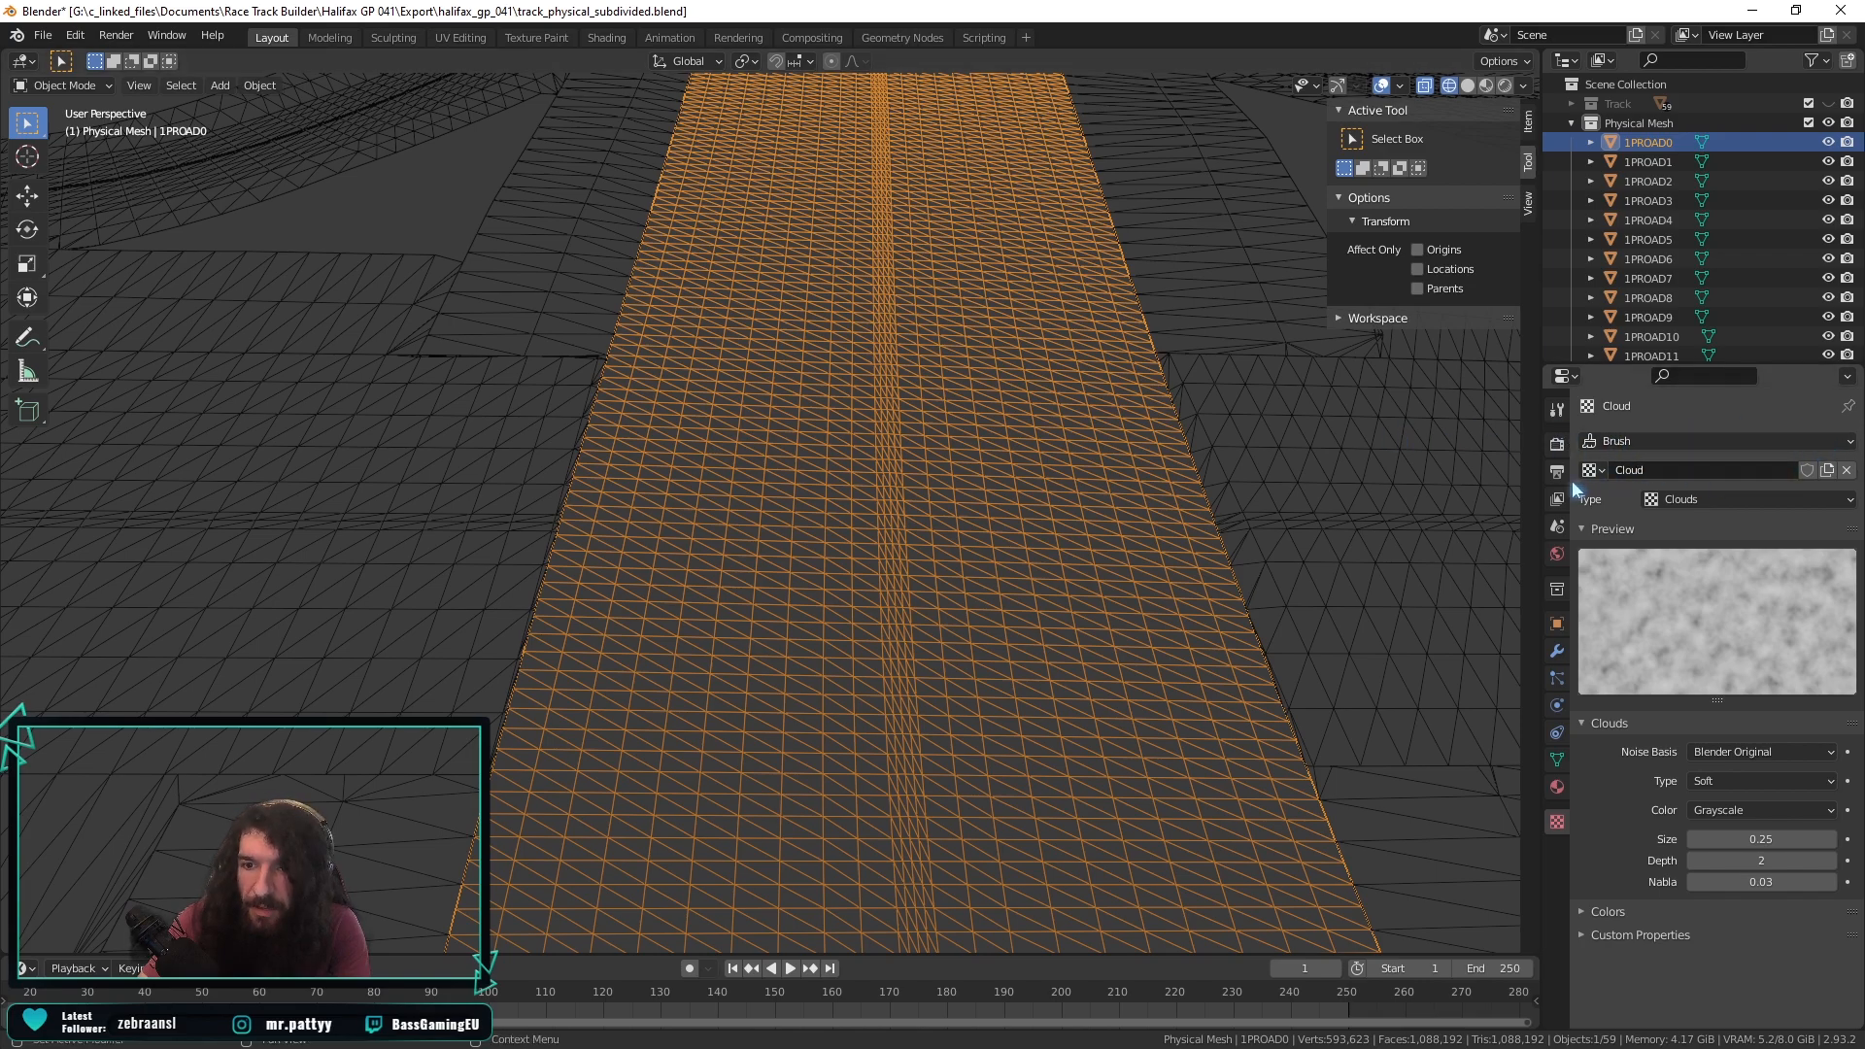
left_click(1827, 470)
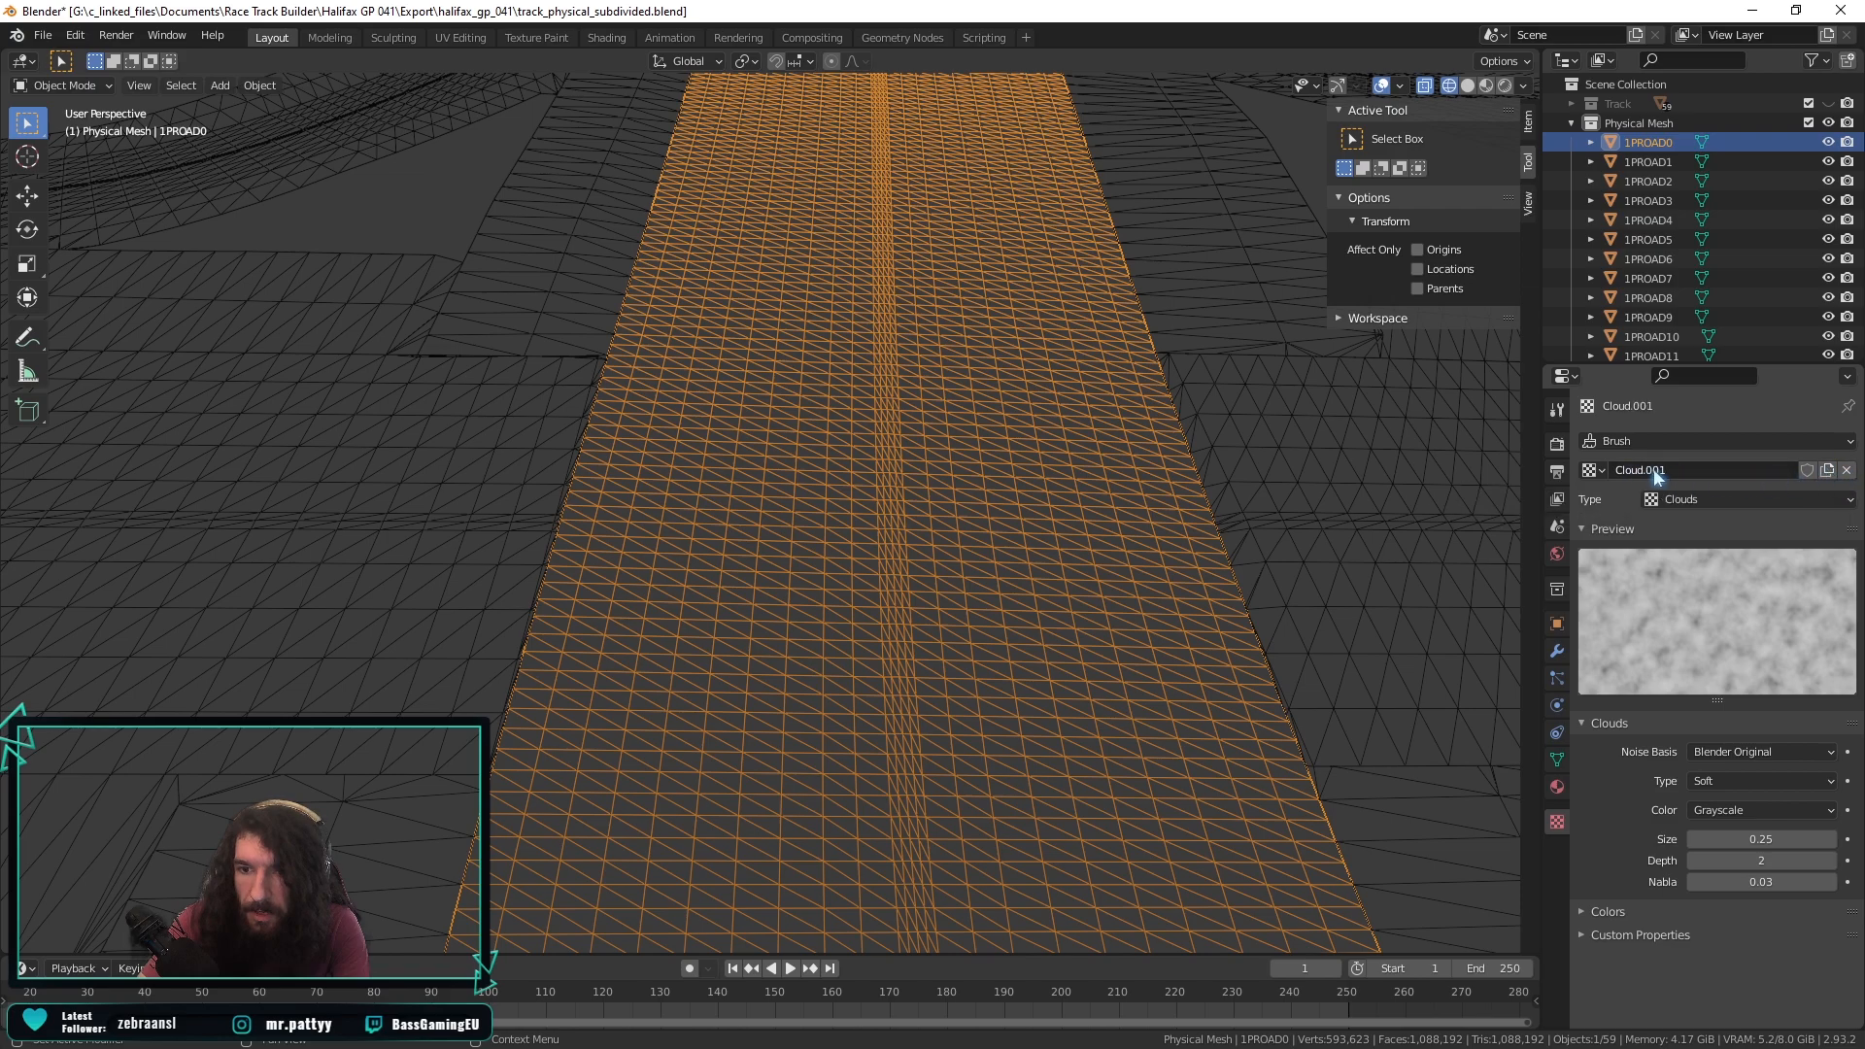
left_click(1686, 471)
type("T")
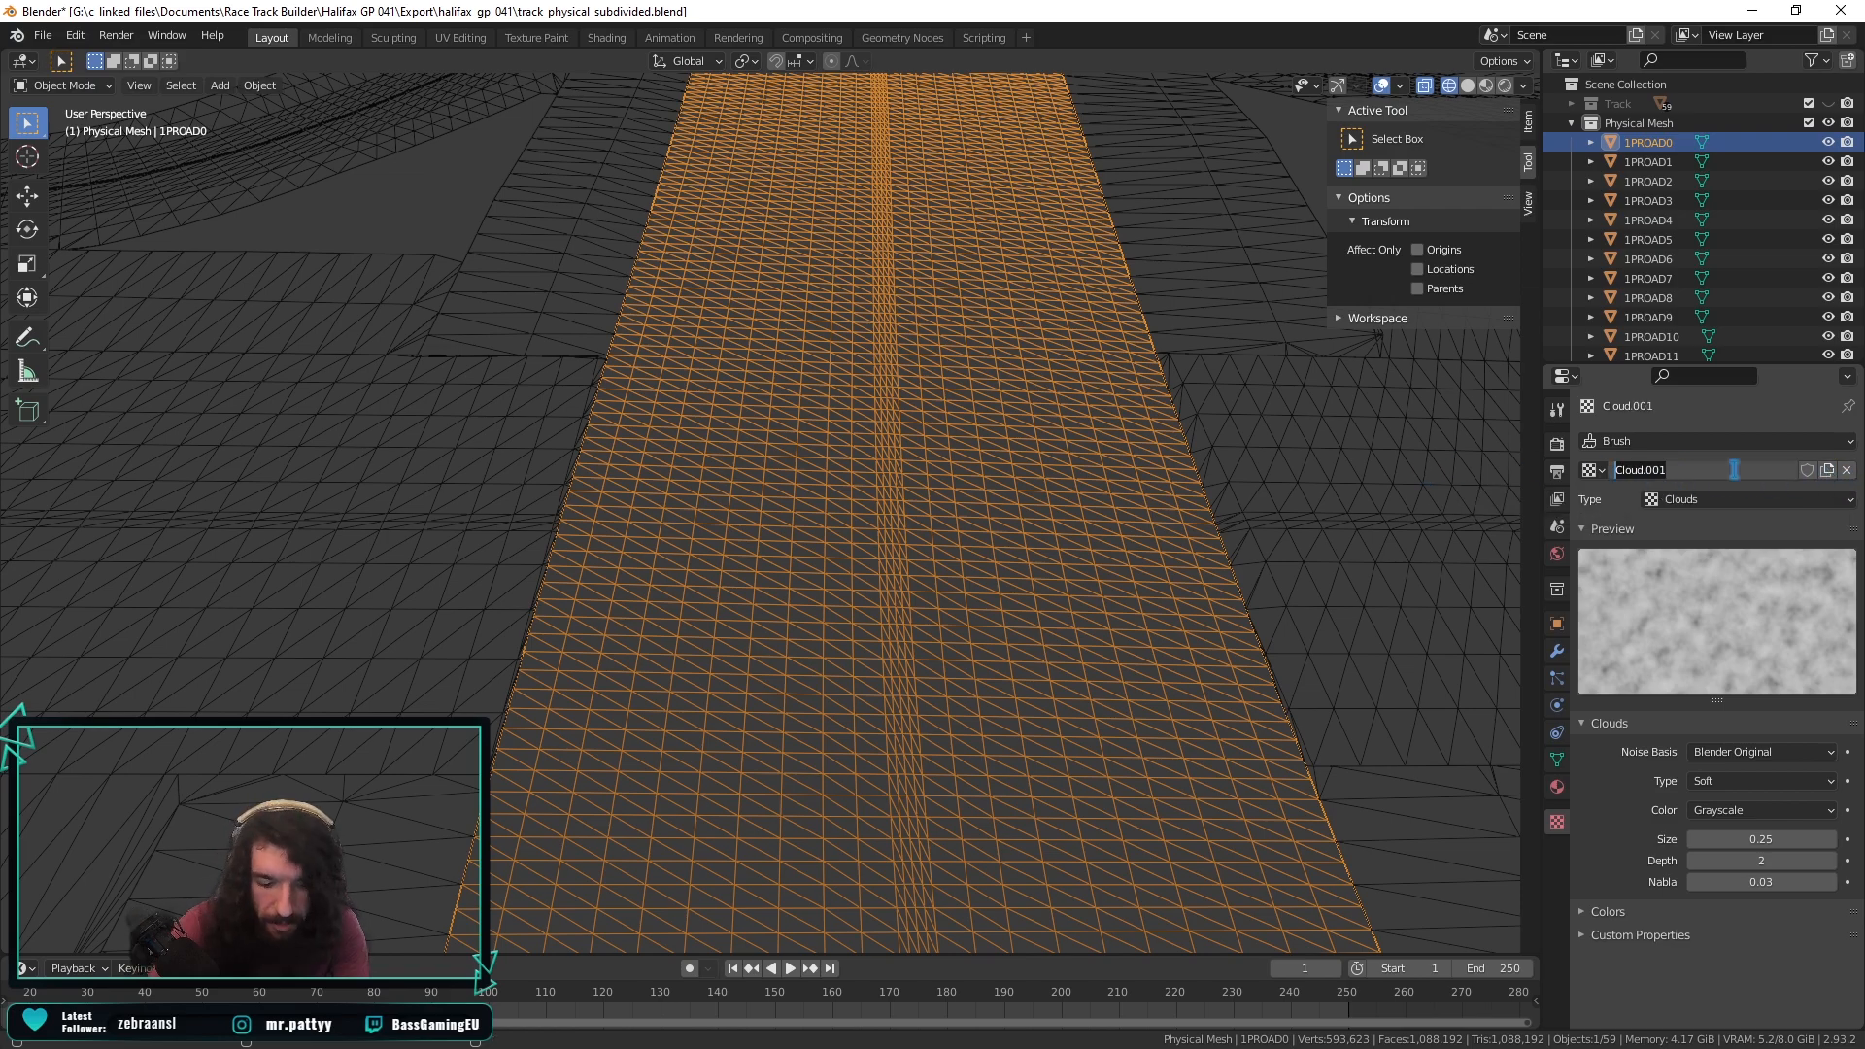
type("utCloud")
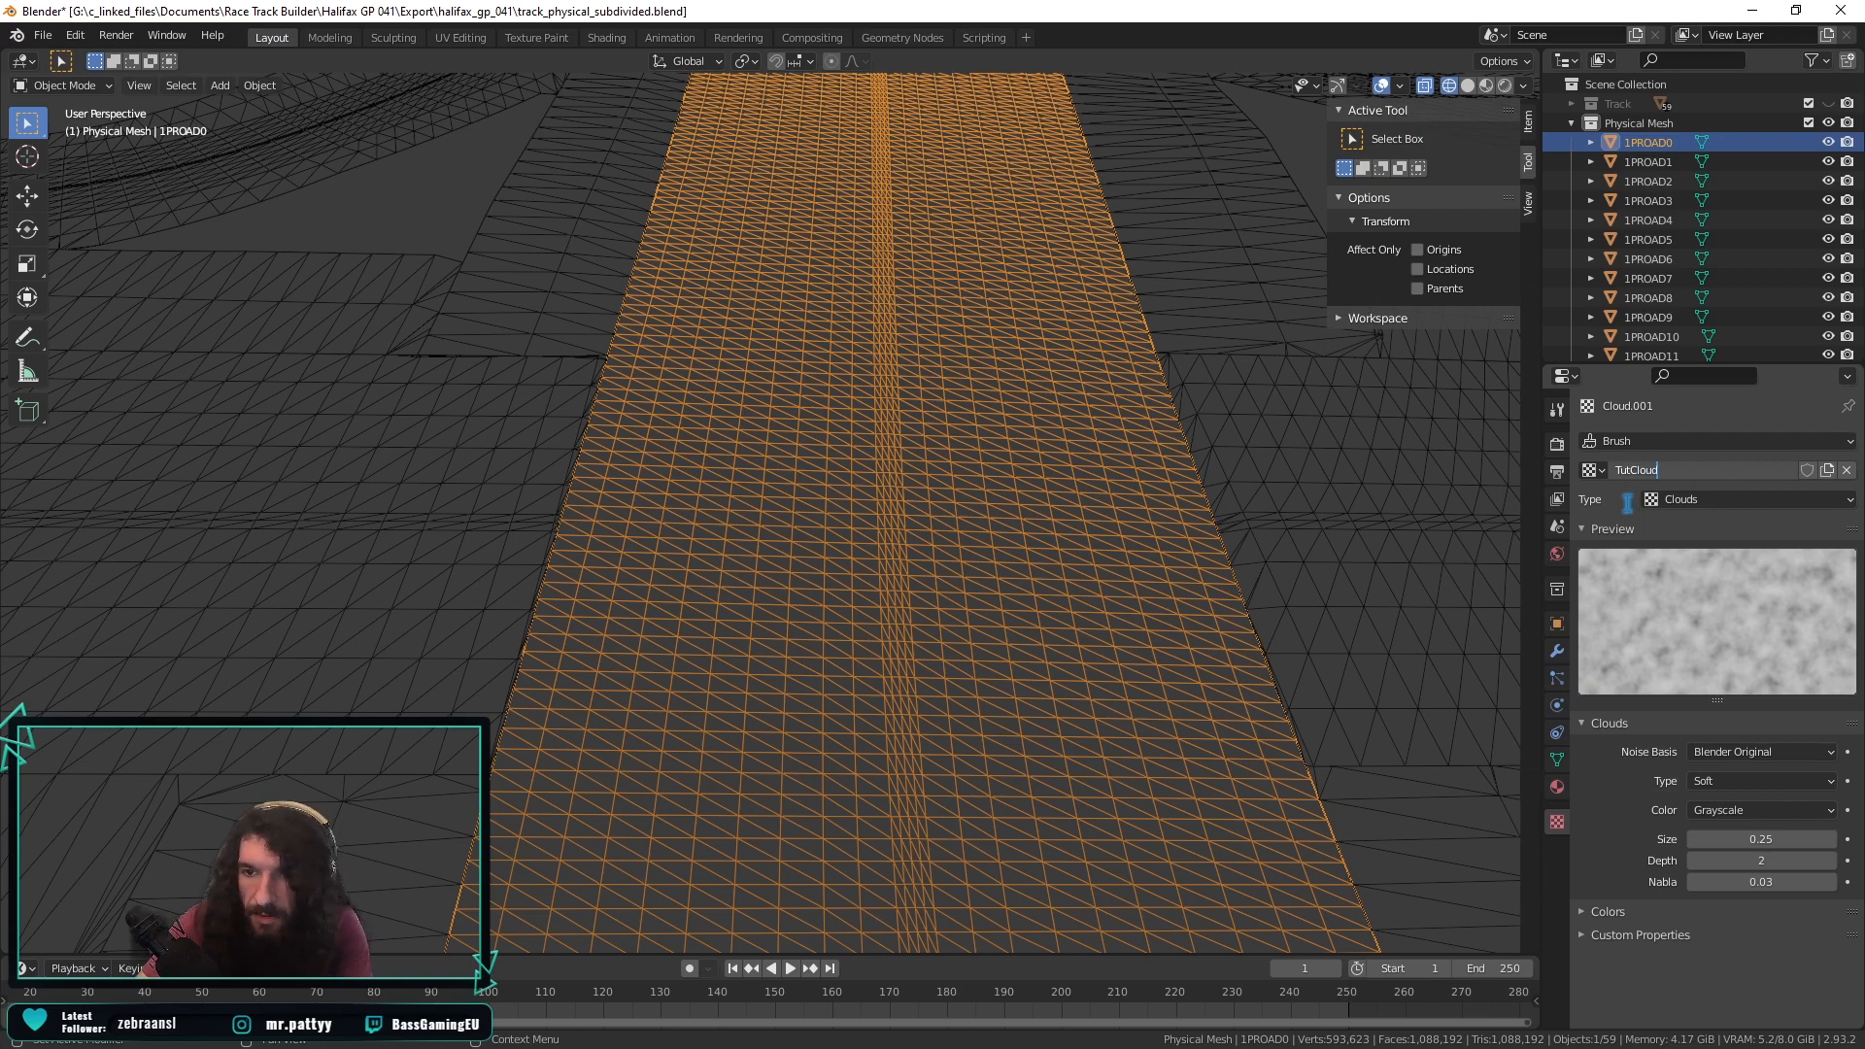
key("Return")
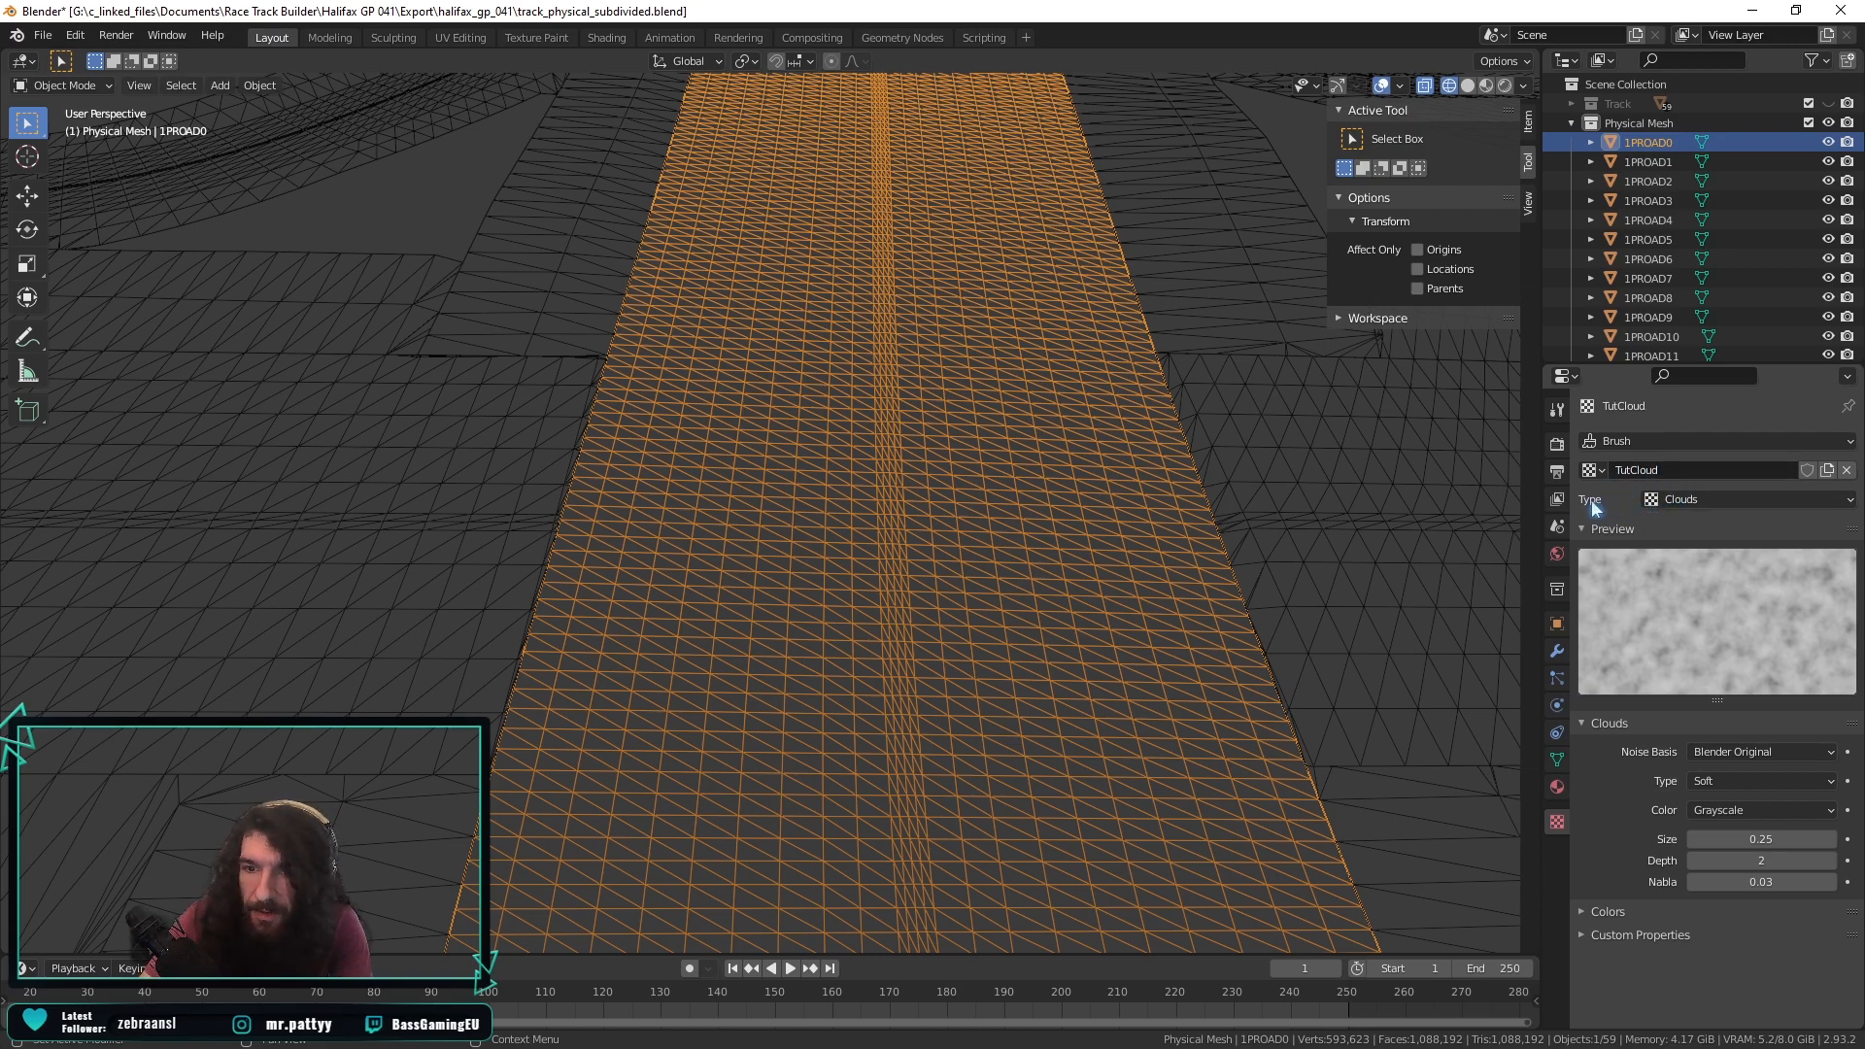
left_click(1680, 499)
left_click(1668, 569)
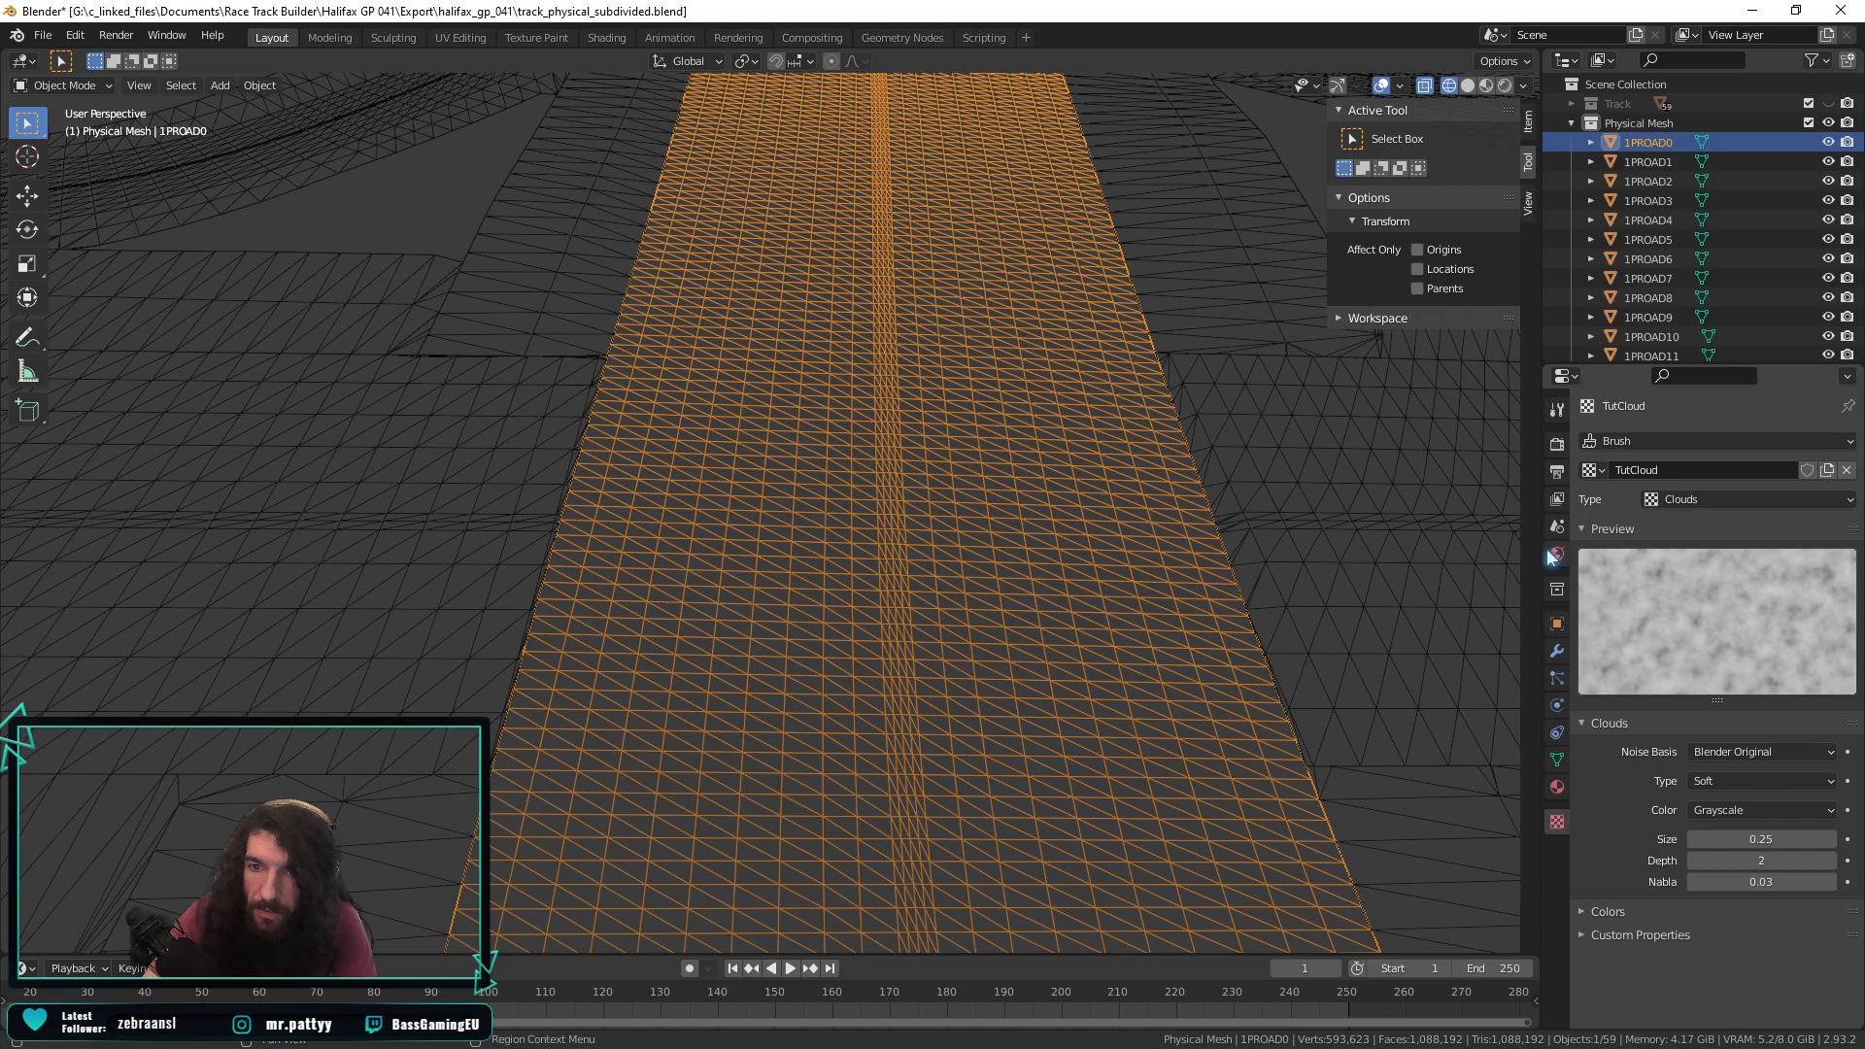
Add a Displace modifier to 1PROAD0.
middle_click_drag(1050, 676, 1039, 626)
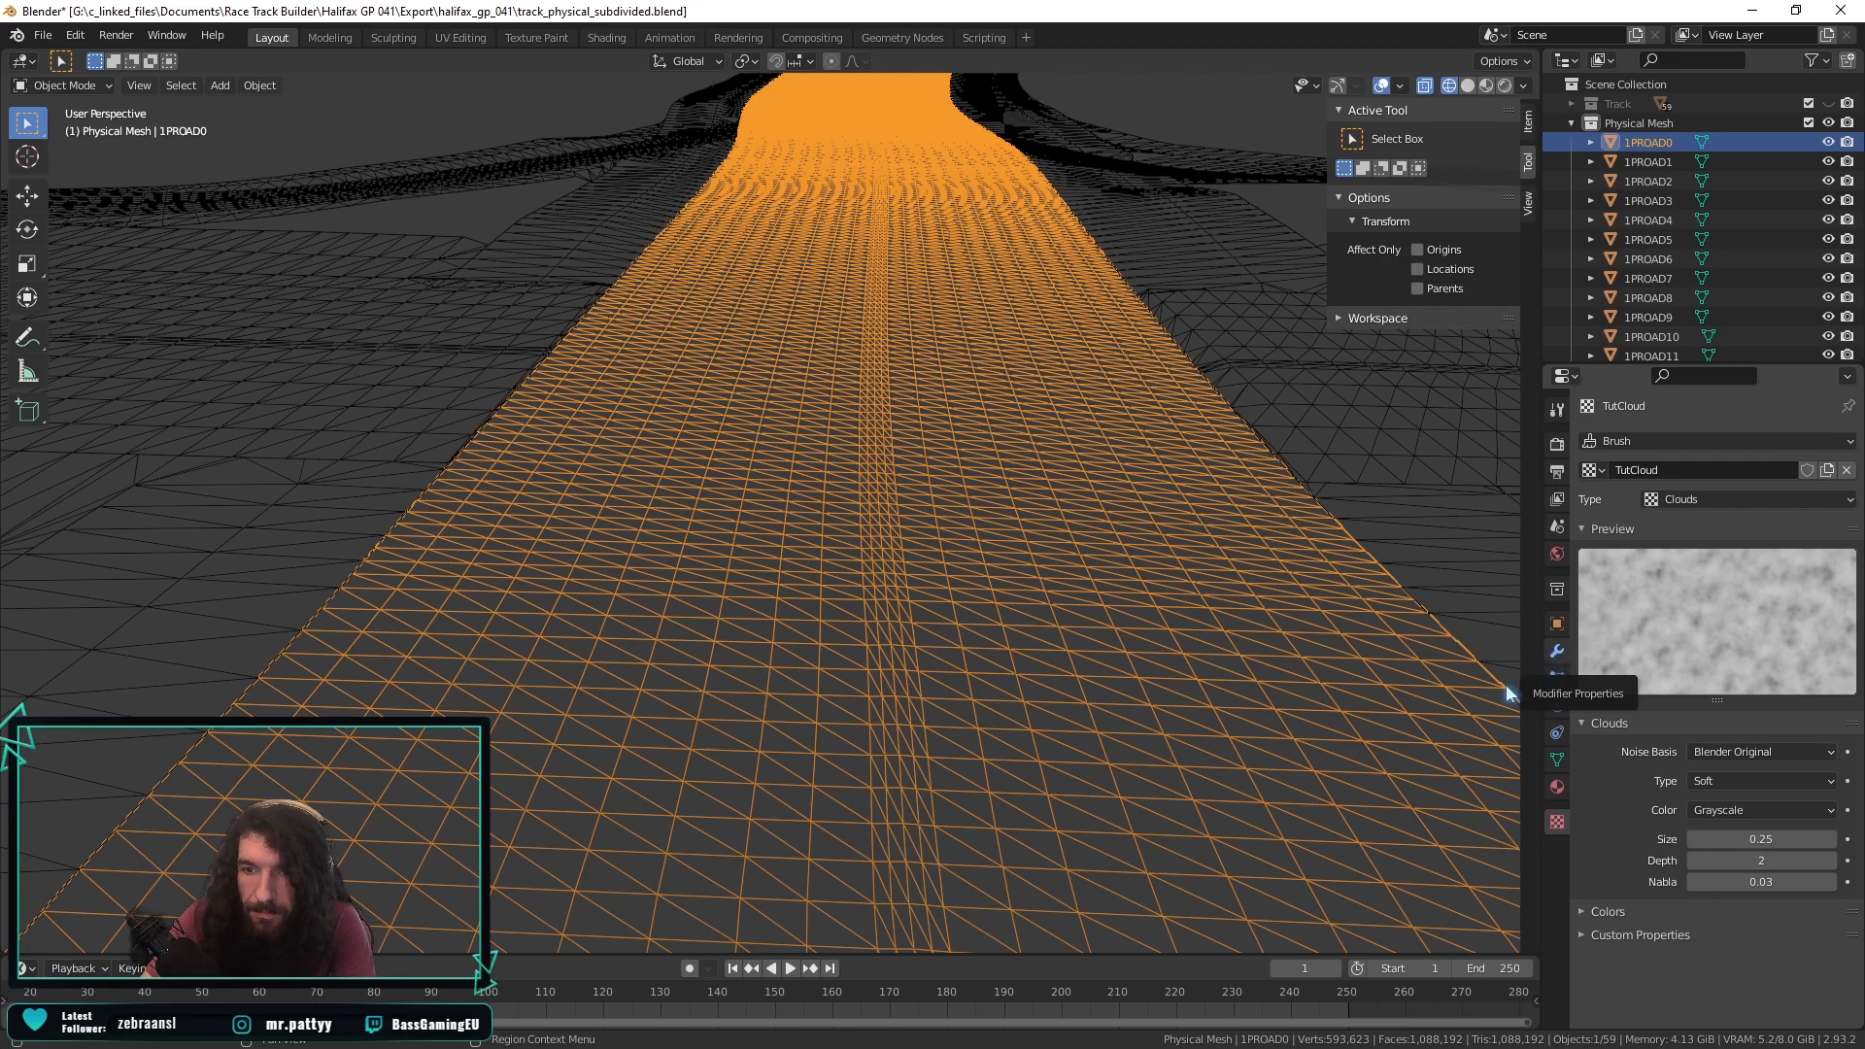
left_click(1557, 651)
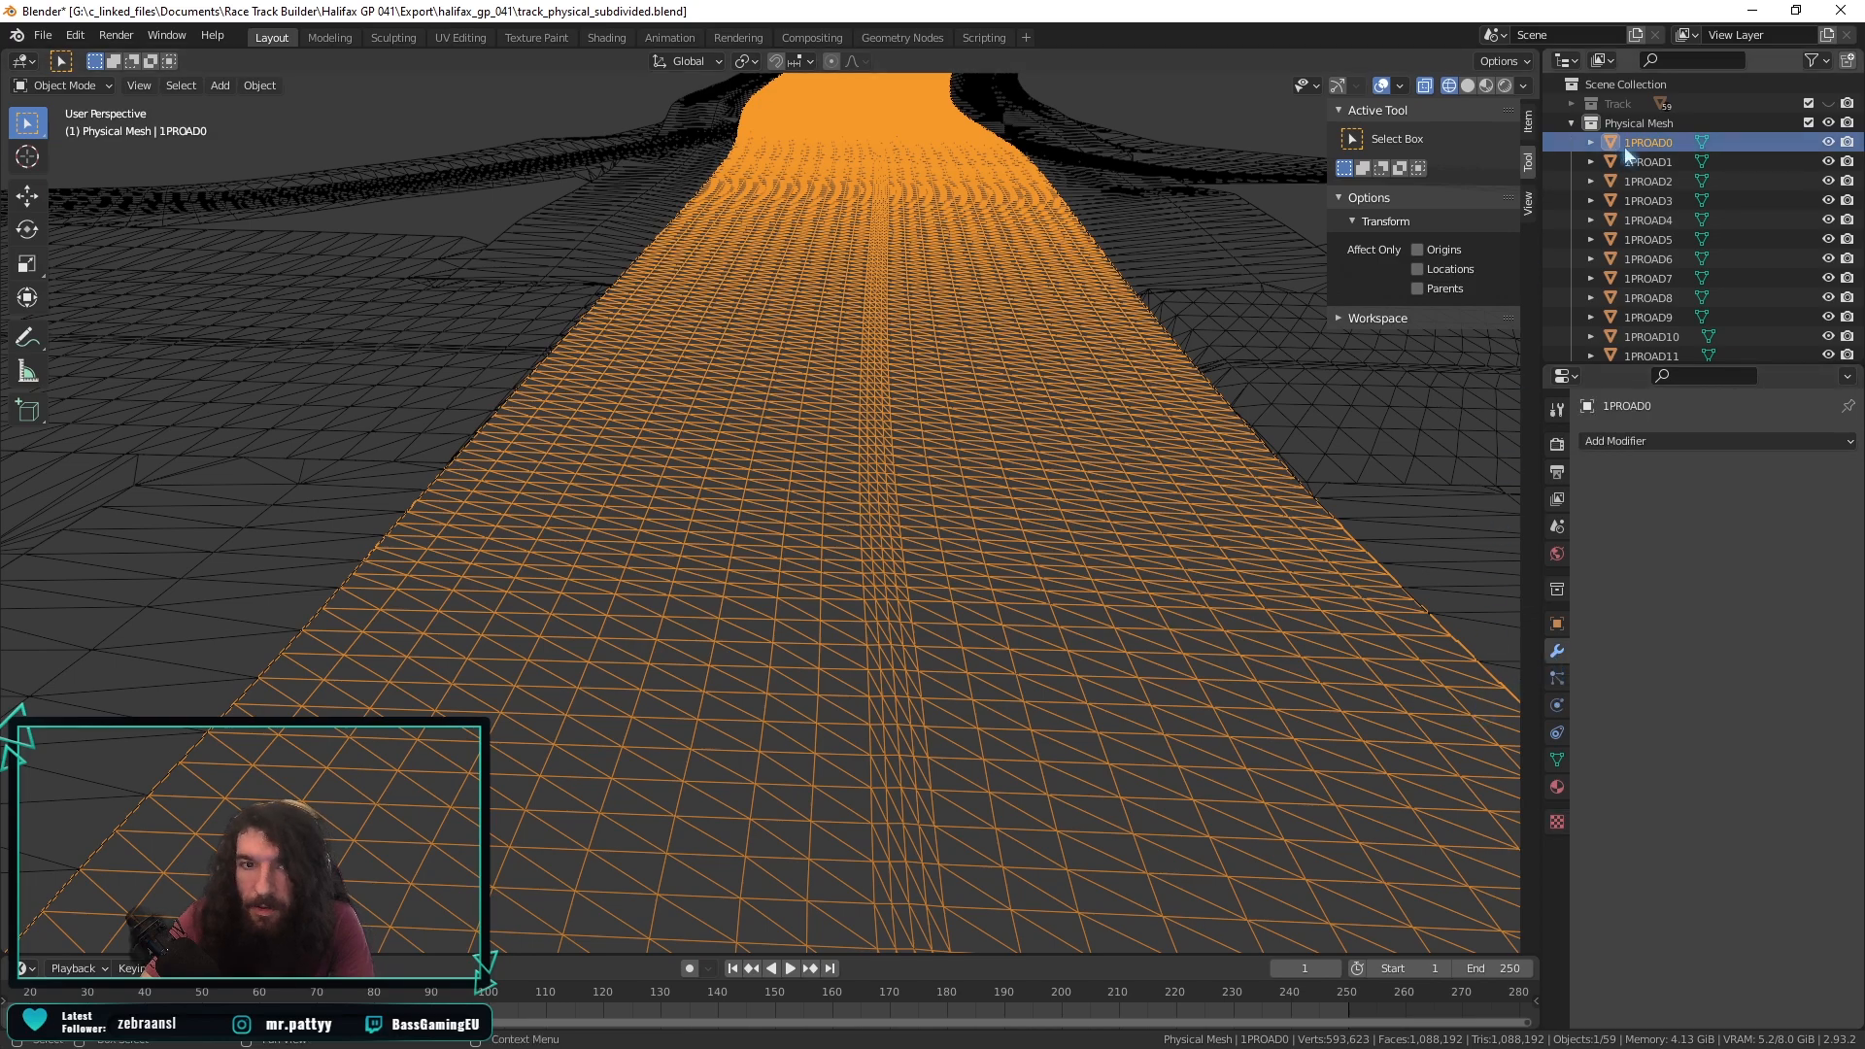
left_click(1702, 439)
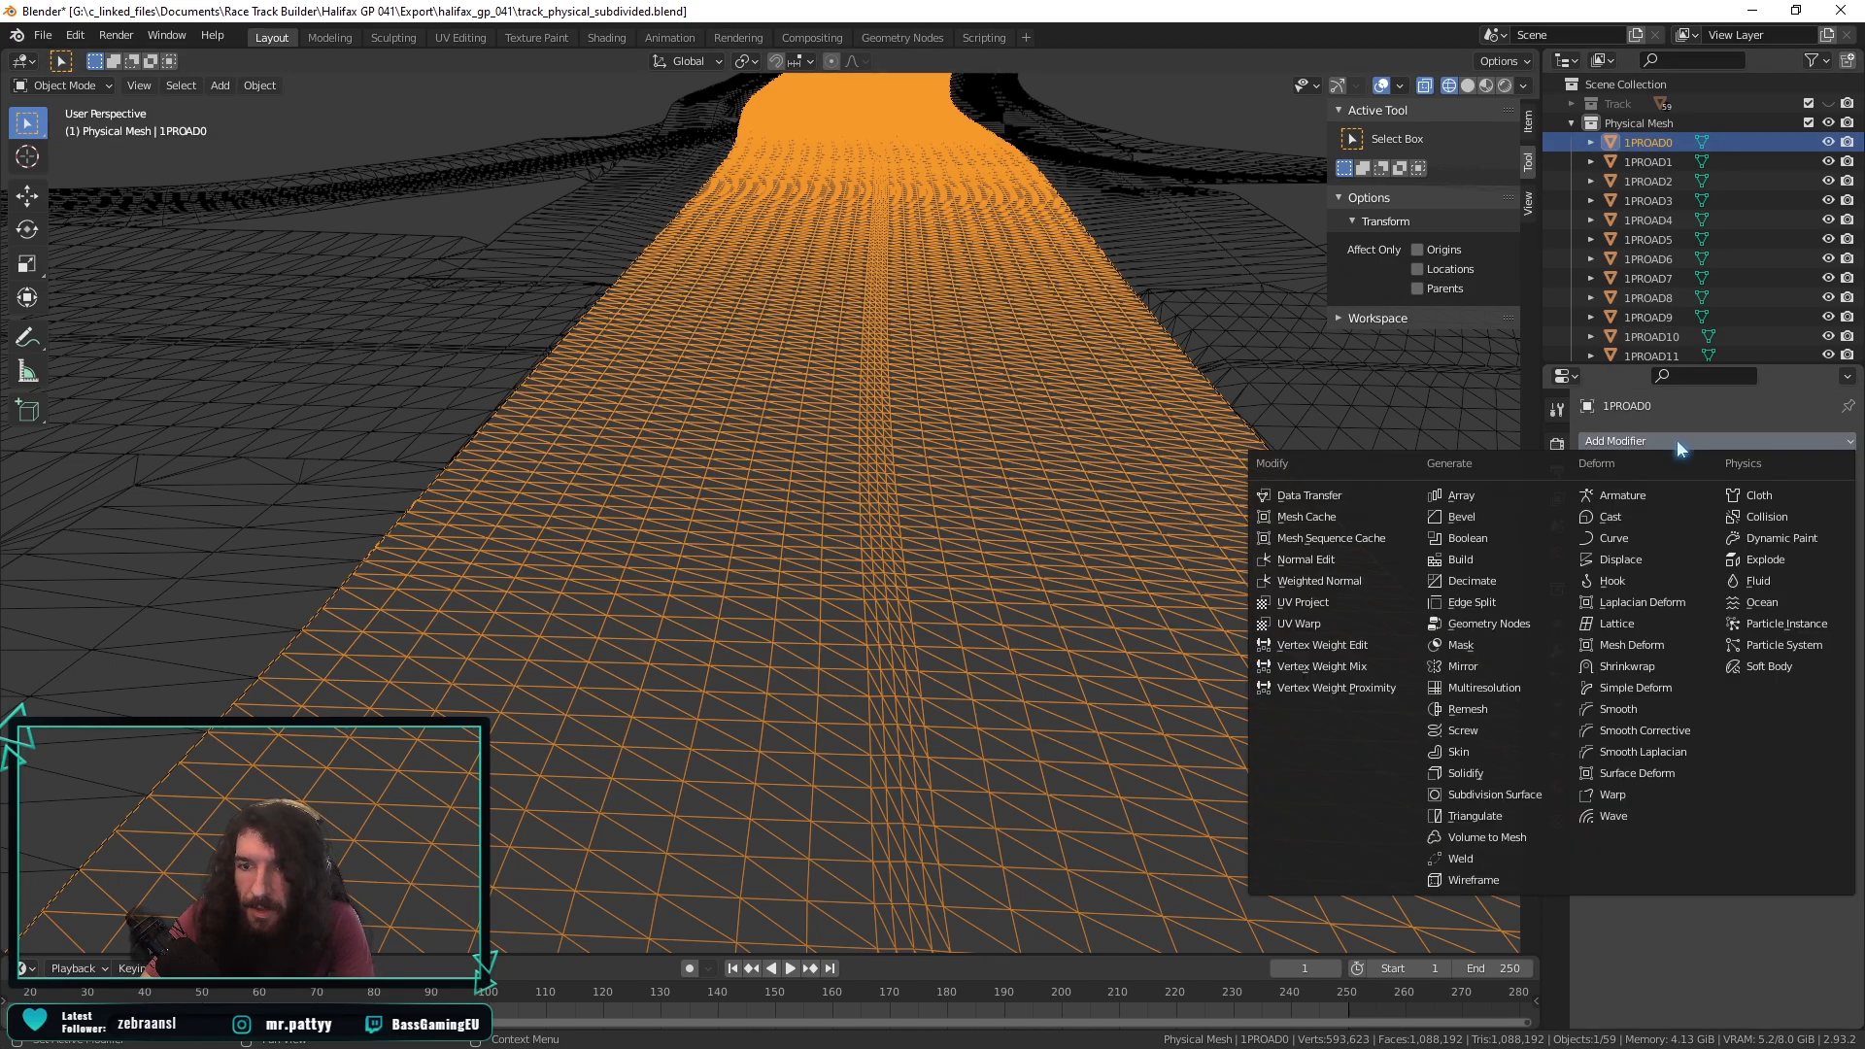
left_click(1619, 560)
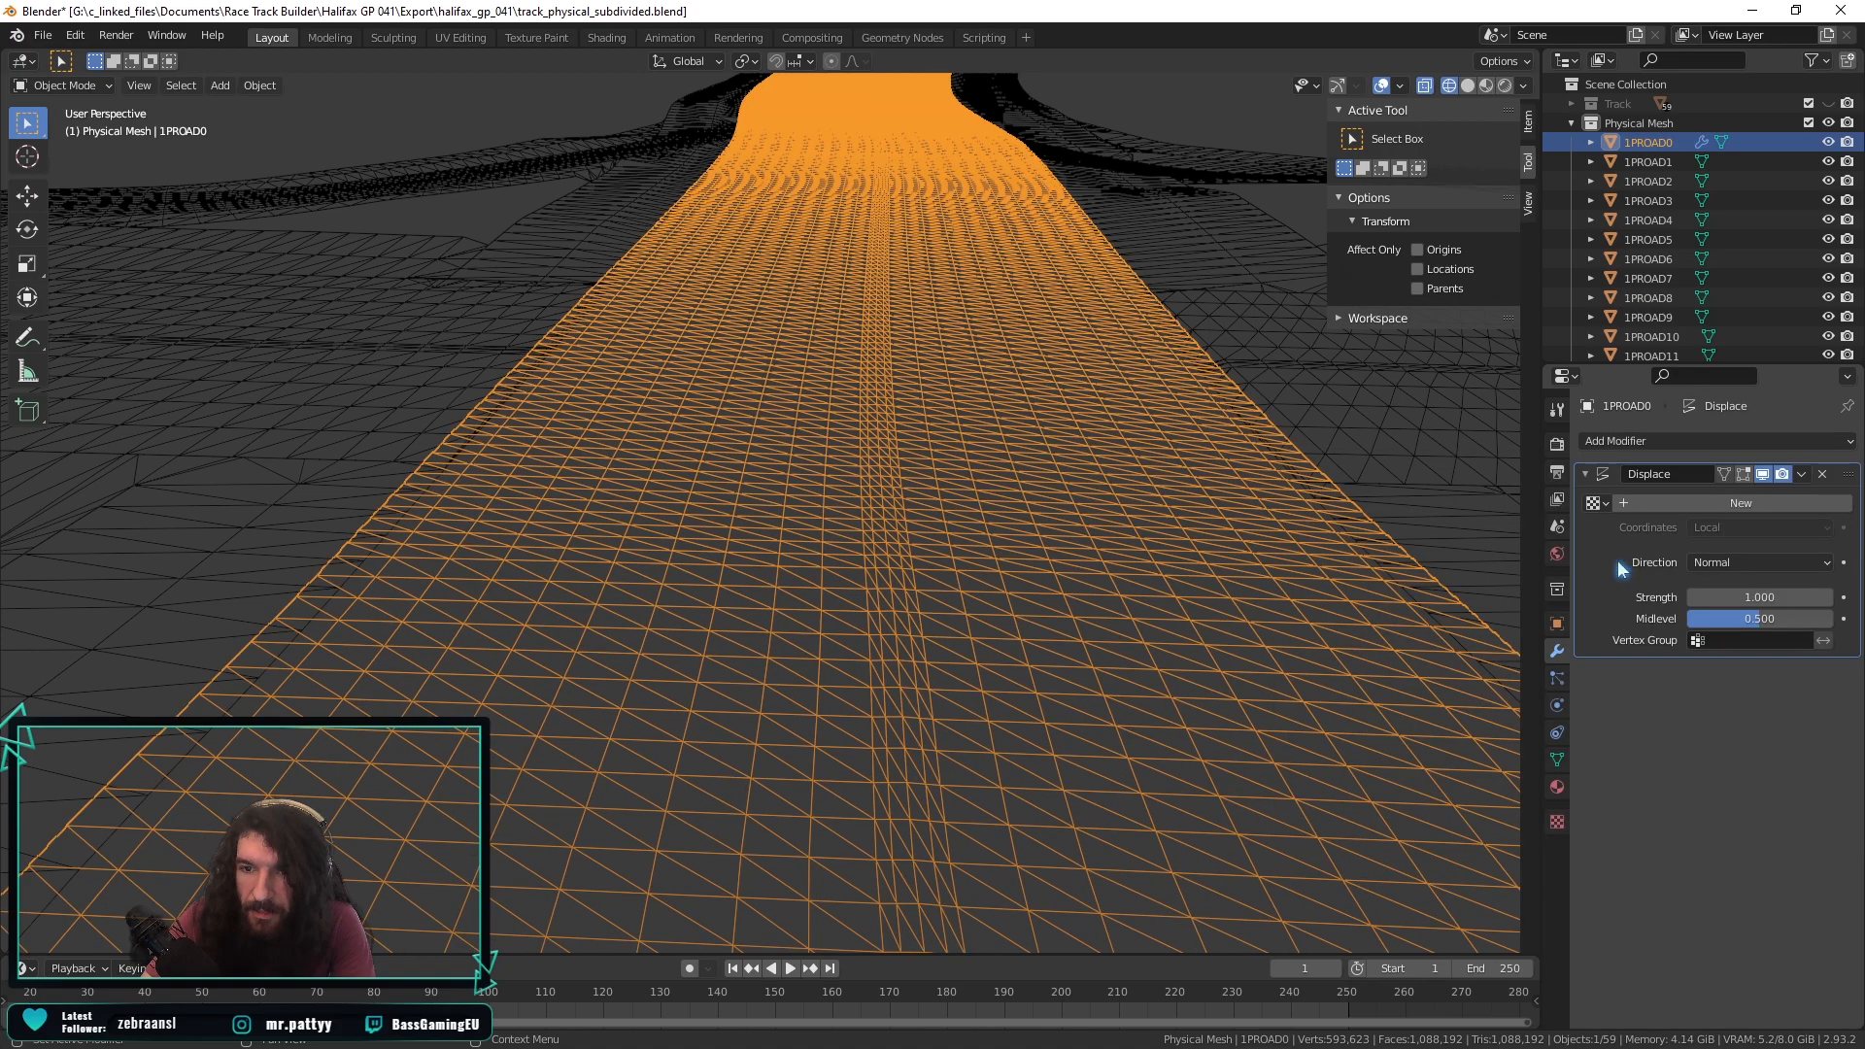
Assign the existing TutCloud texture to the Displace modifier on 1PROAD0.
left_click(1594, 503)
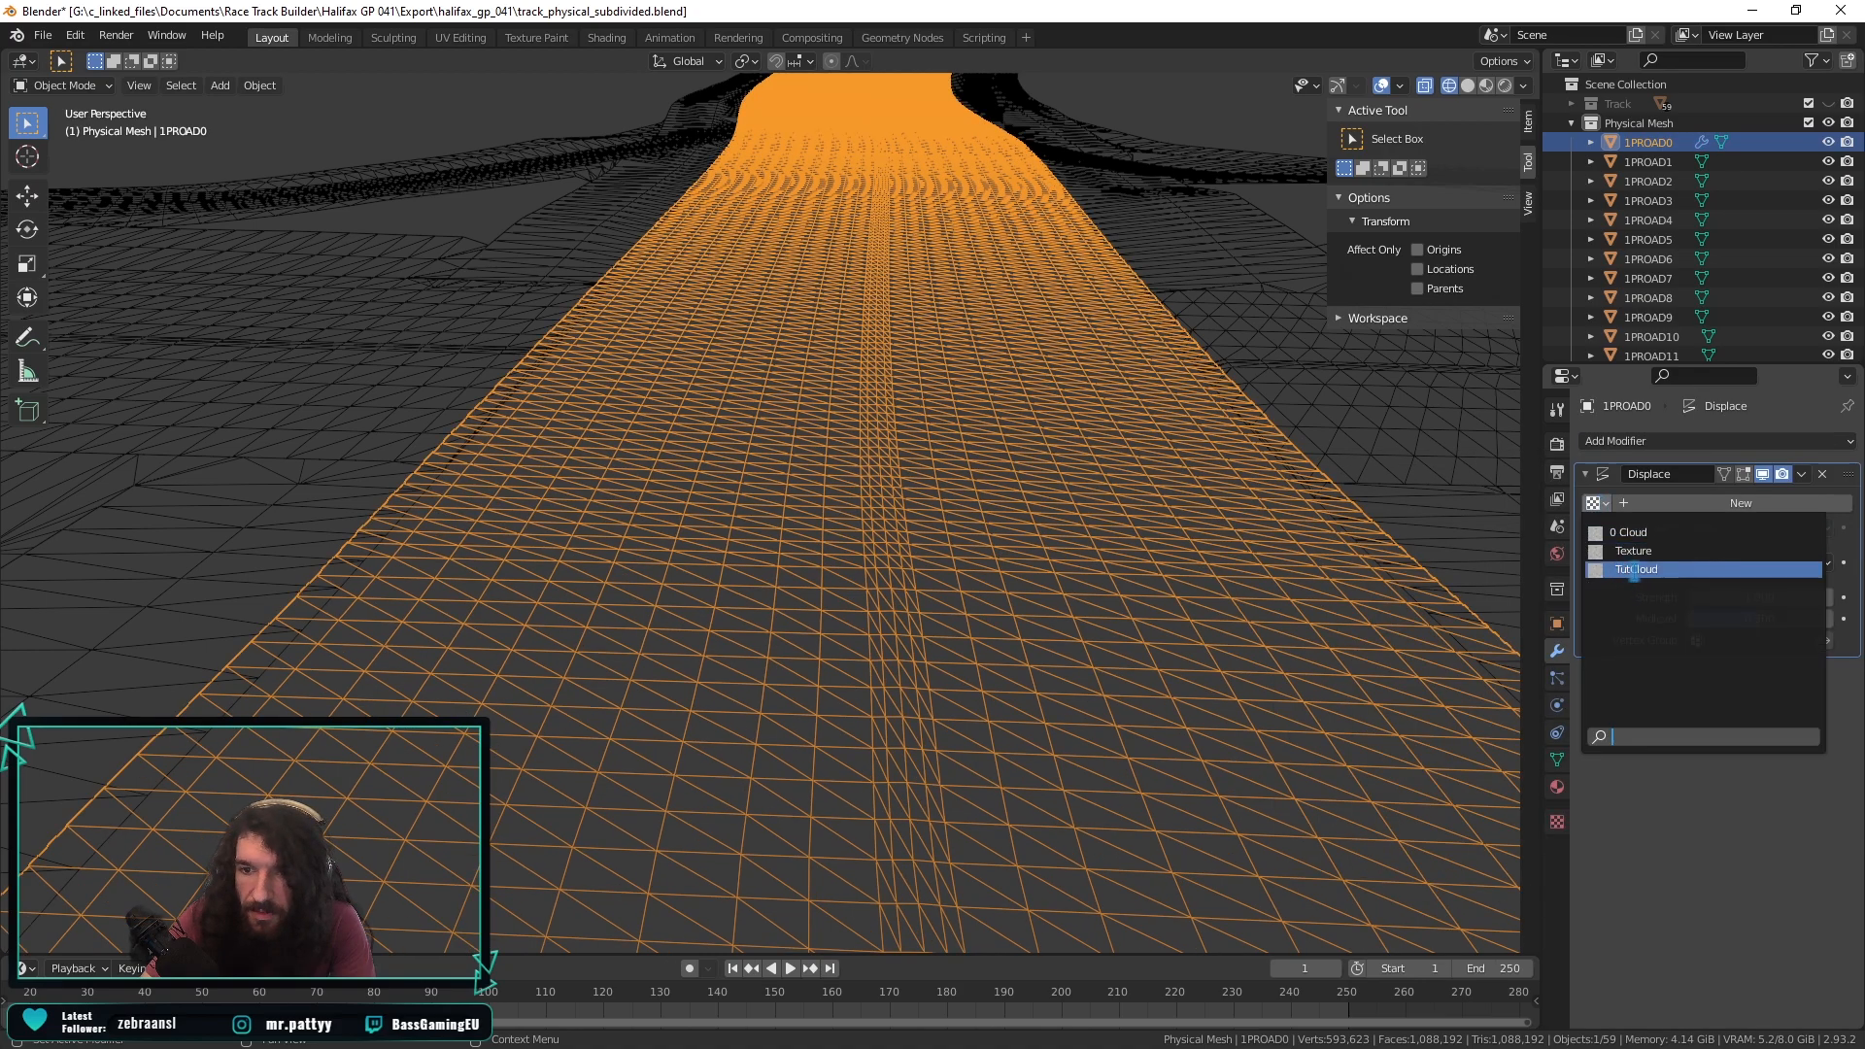
left_click(1636, 569)
middle_click_drag(954, 421, 953, 410)
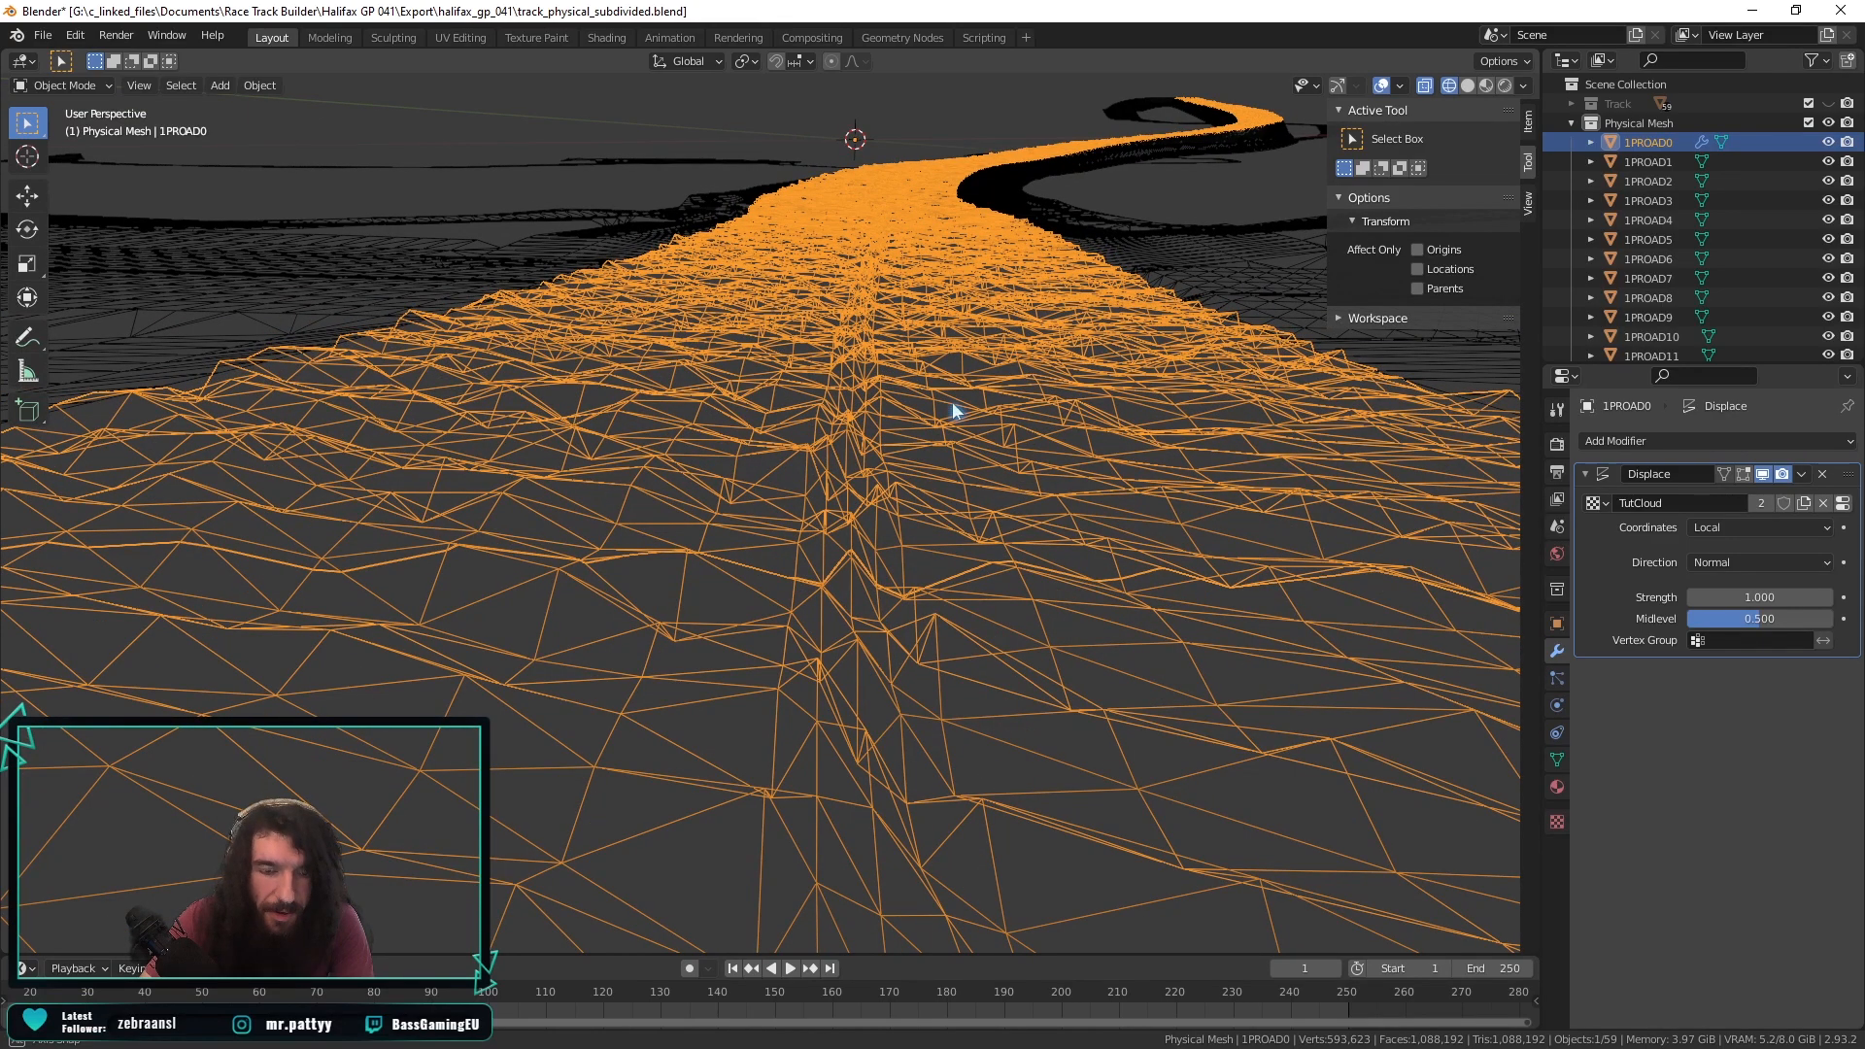
mouse_move(952, 411)
middle_mouse_down()
mouse_move(987, 408)
mouse_move(895, 404)
mouse_move(957, 421)
middle_mouse_up()
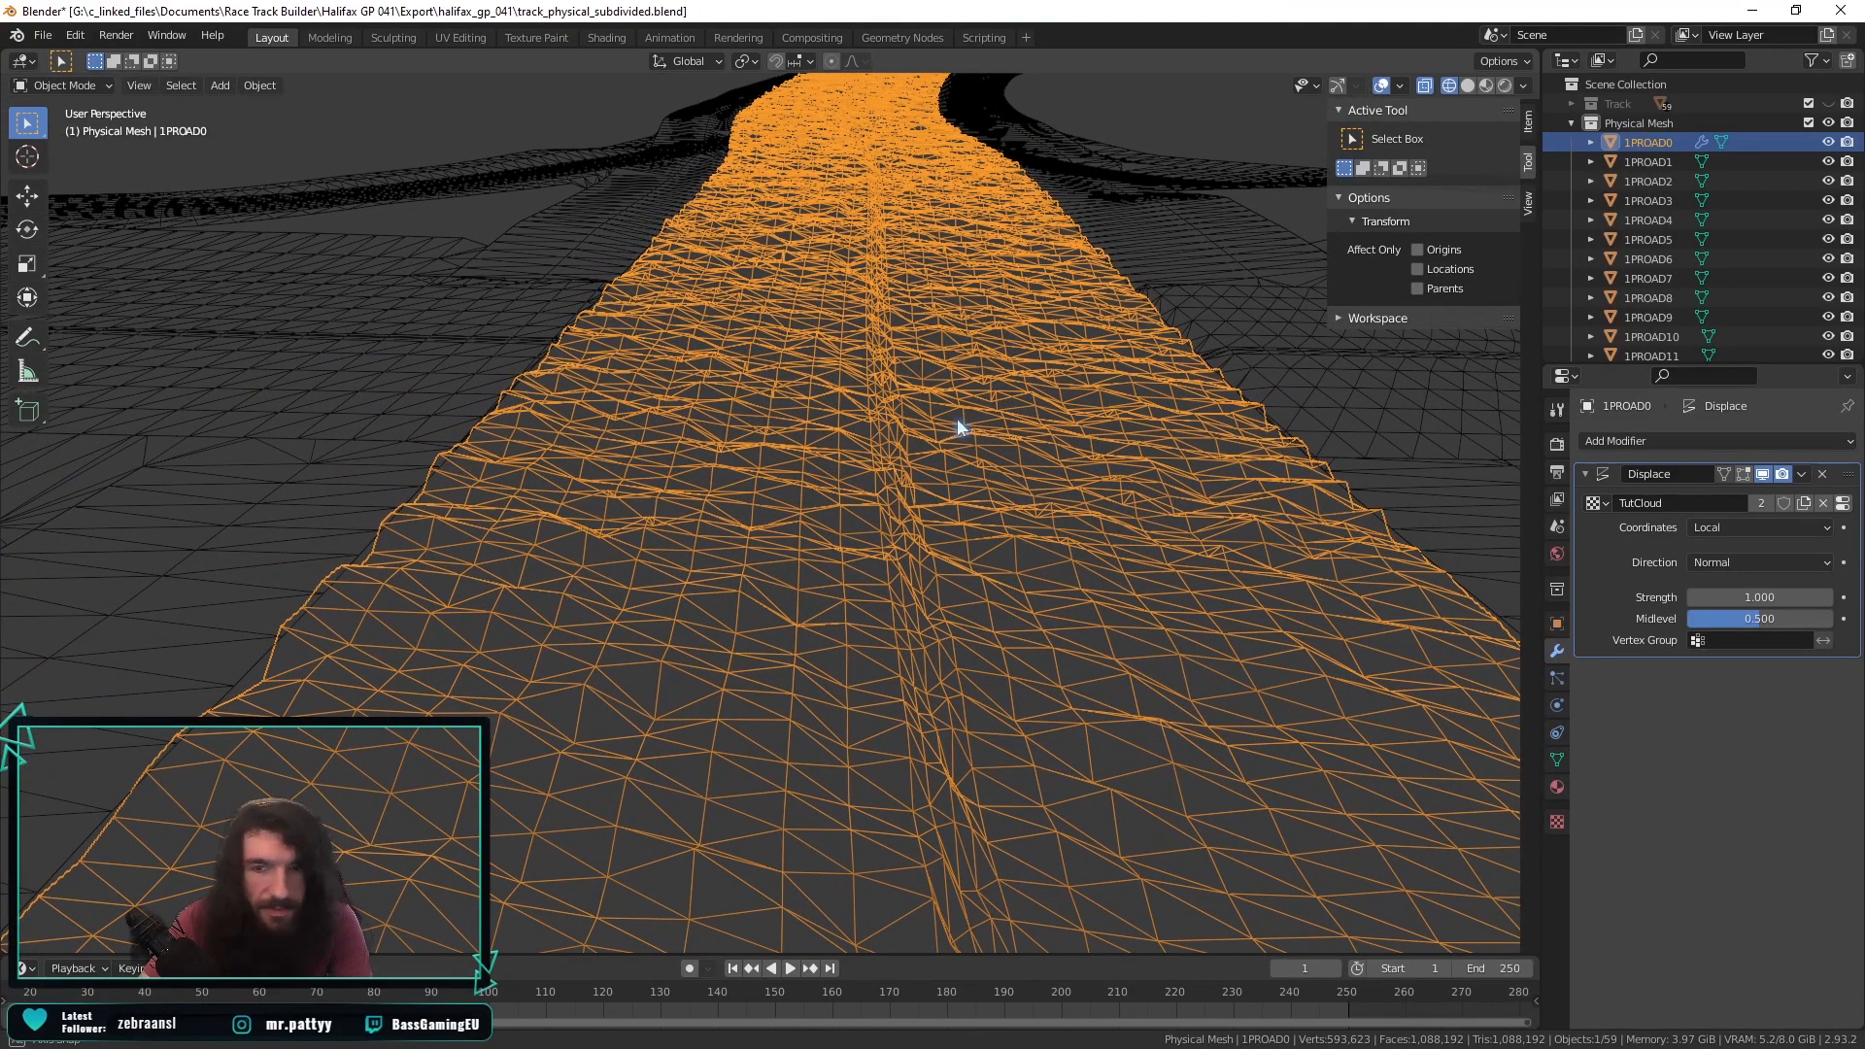
Set the strength of 1PROAD0's Displace modifier to 0.03.
left_click(1763, 601)
type("1.0")
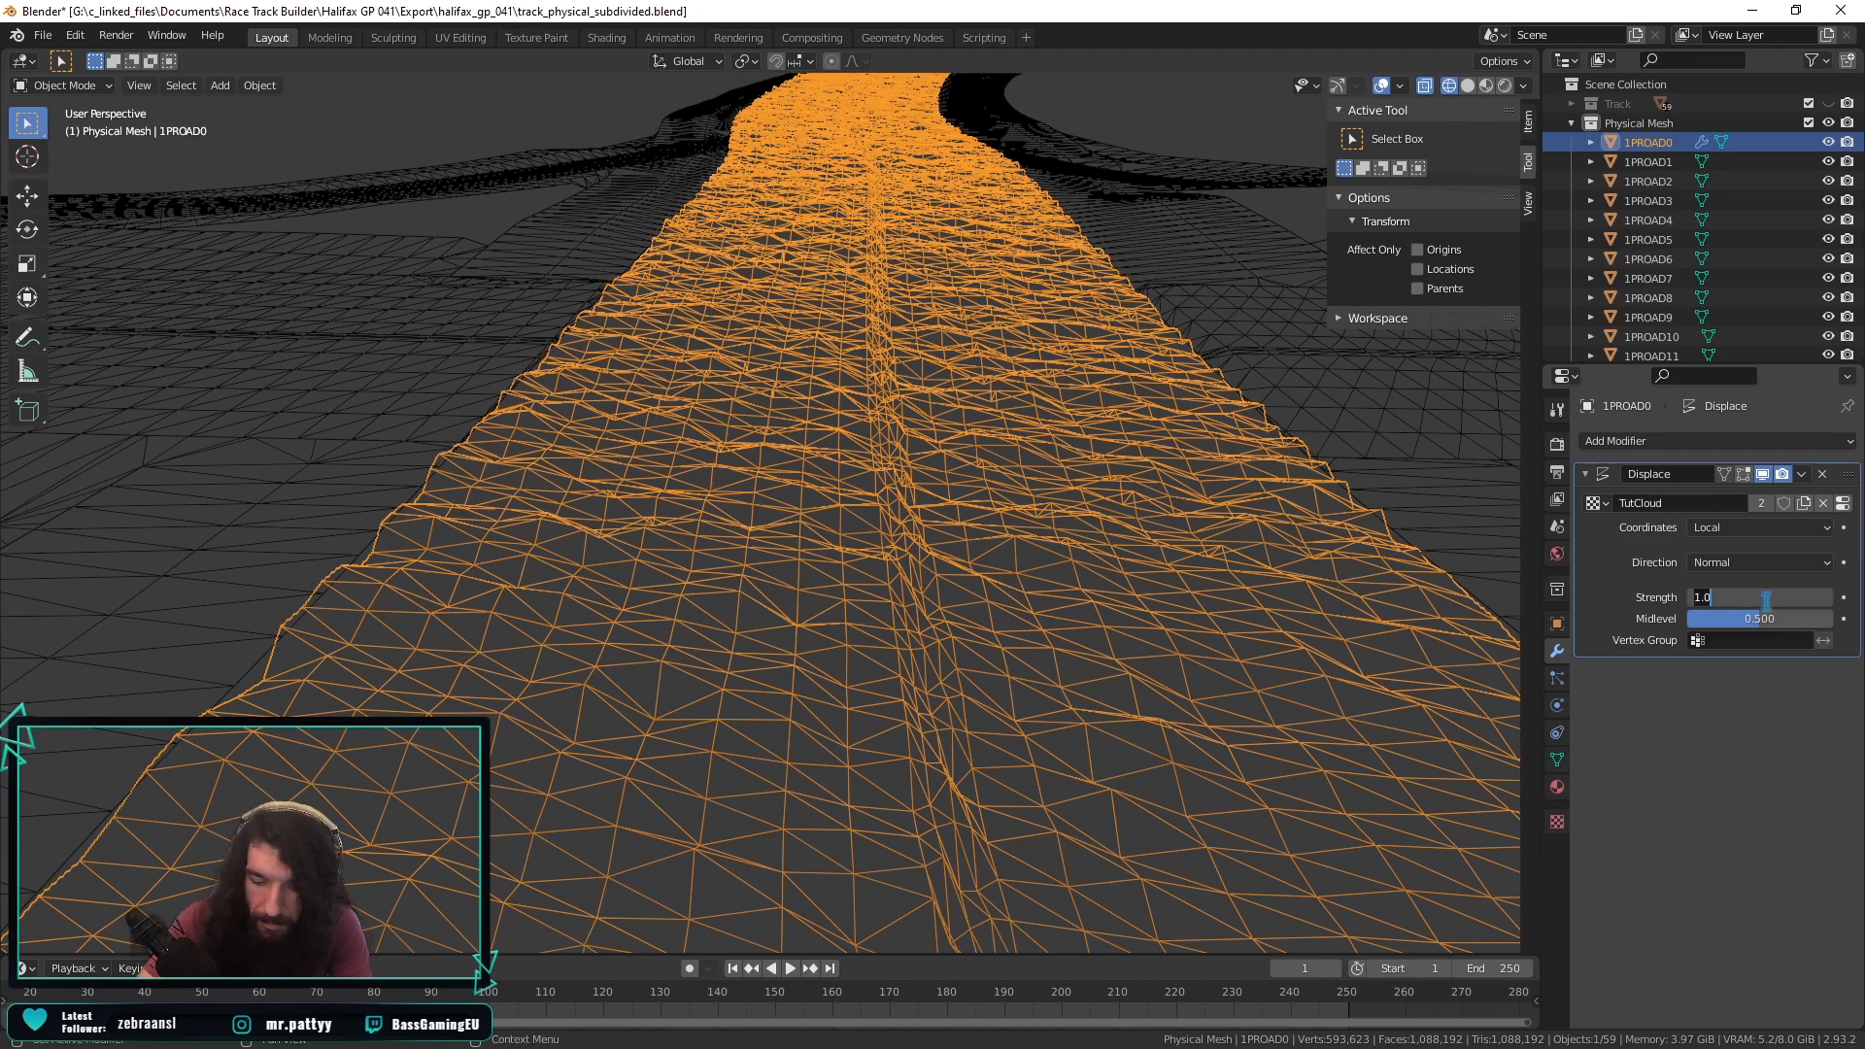
type("0.0")
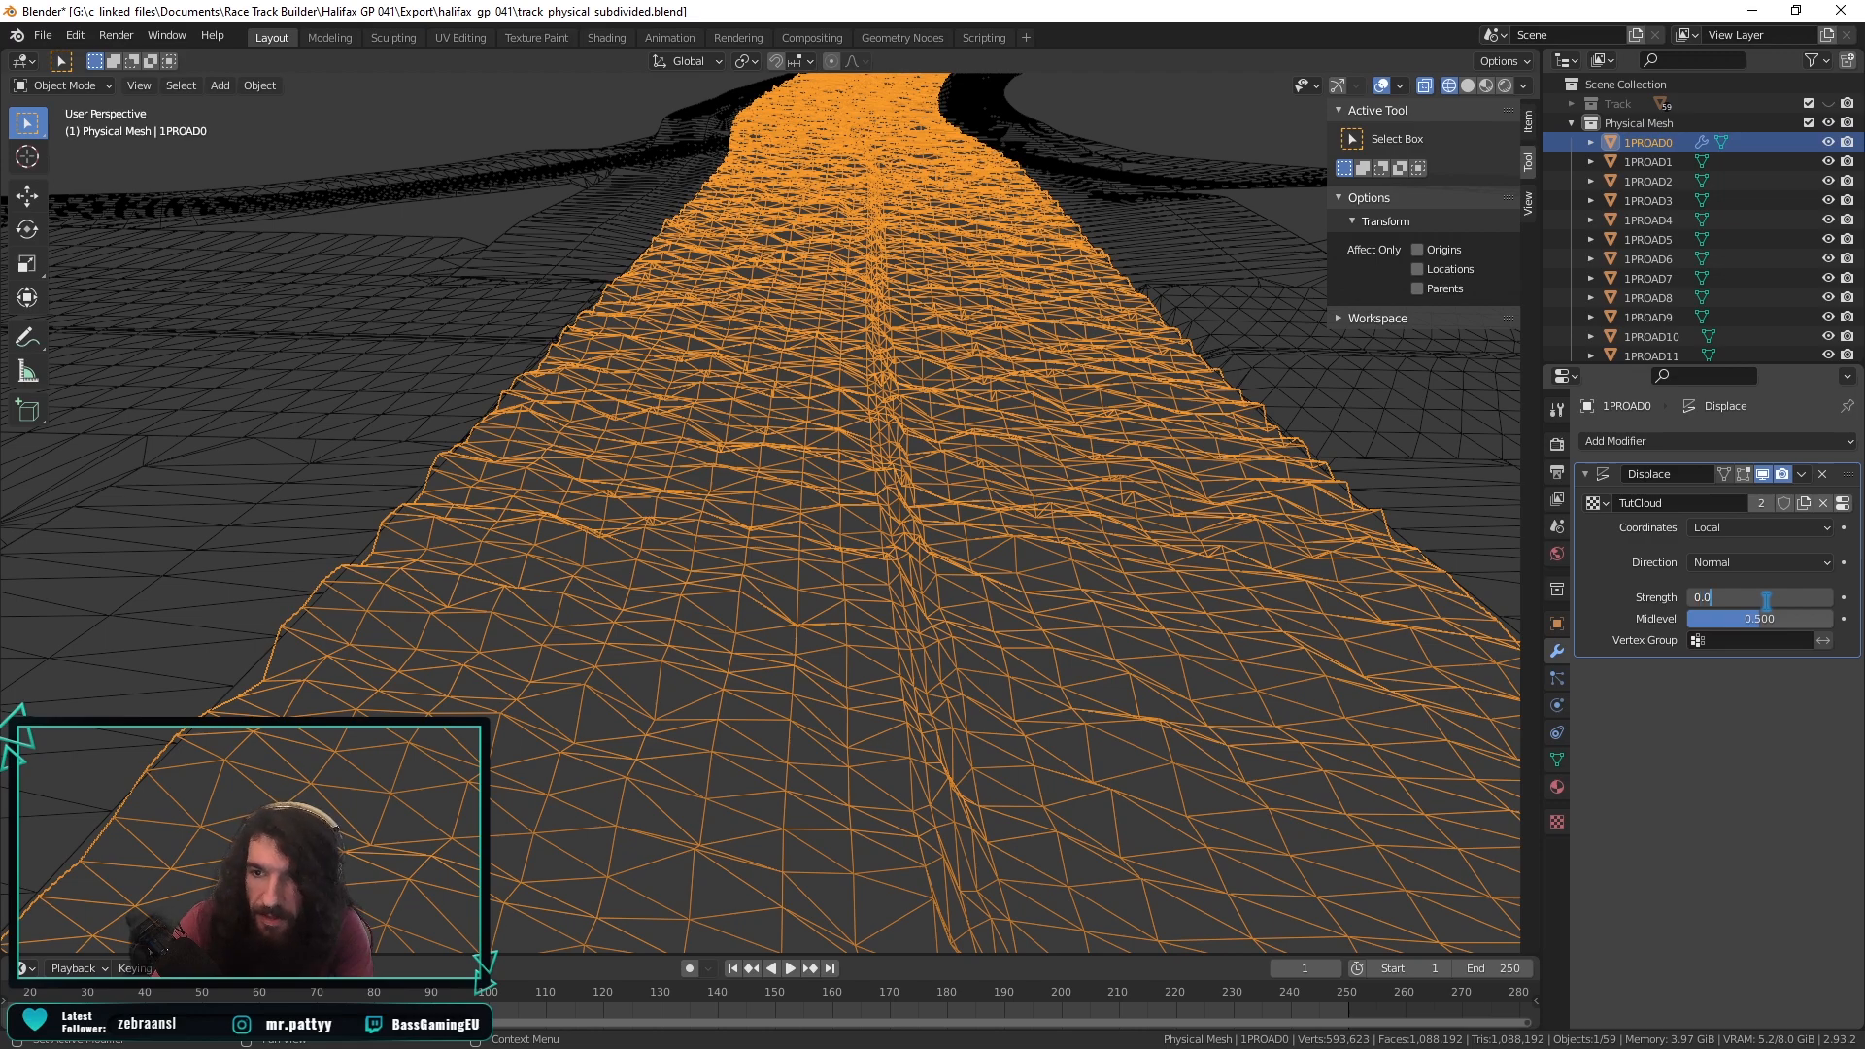
type("3")
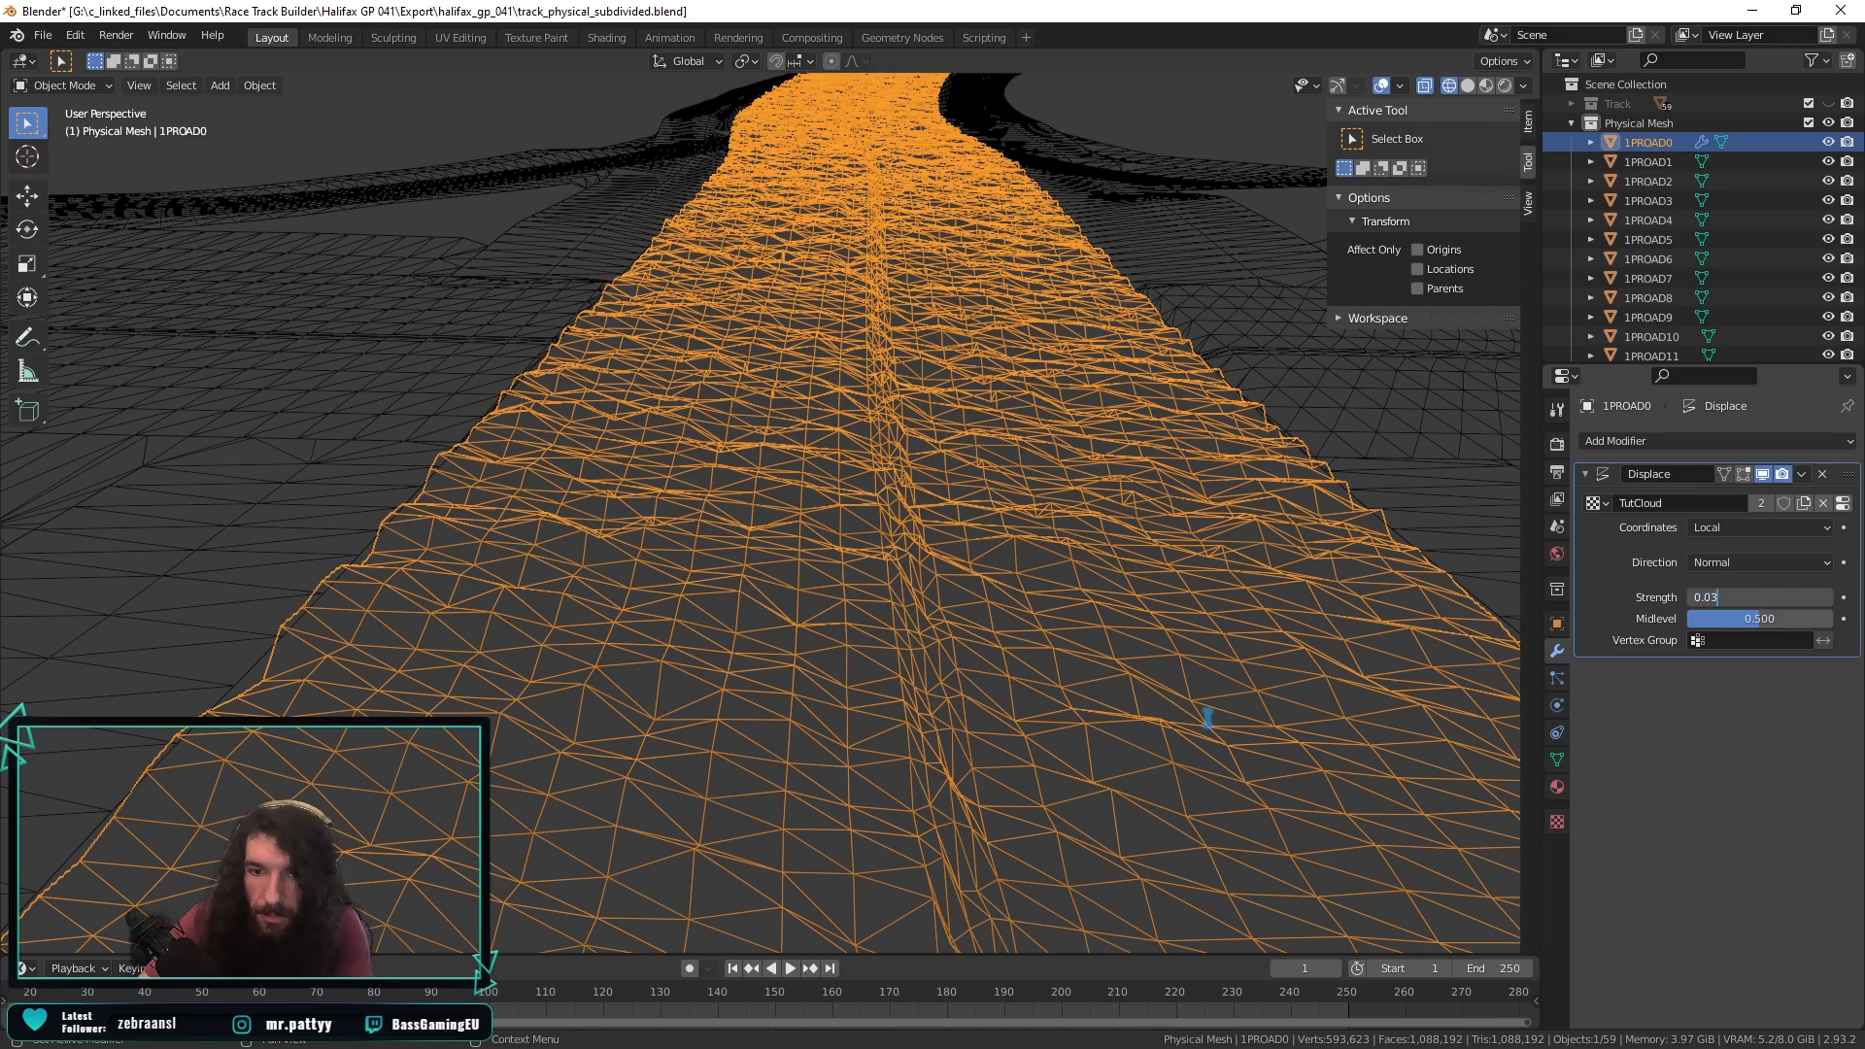
key("Return")
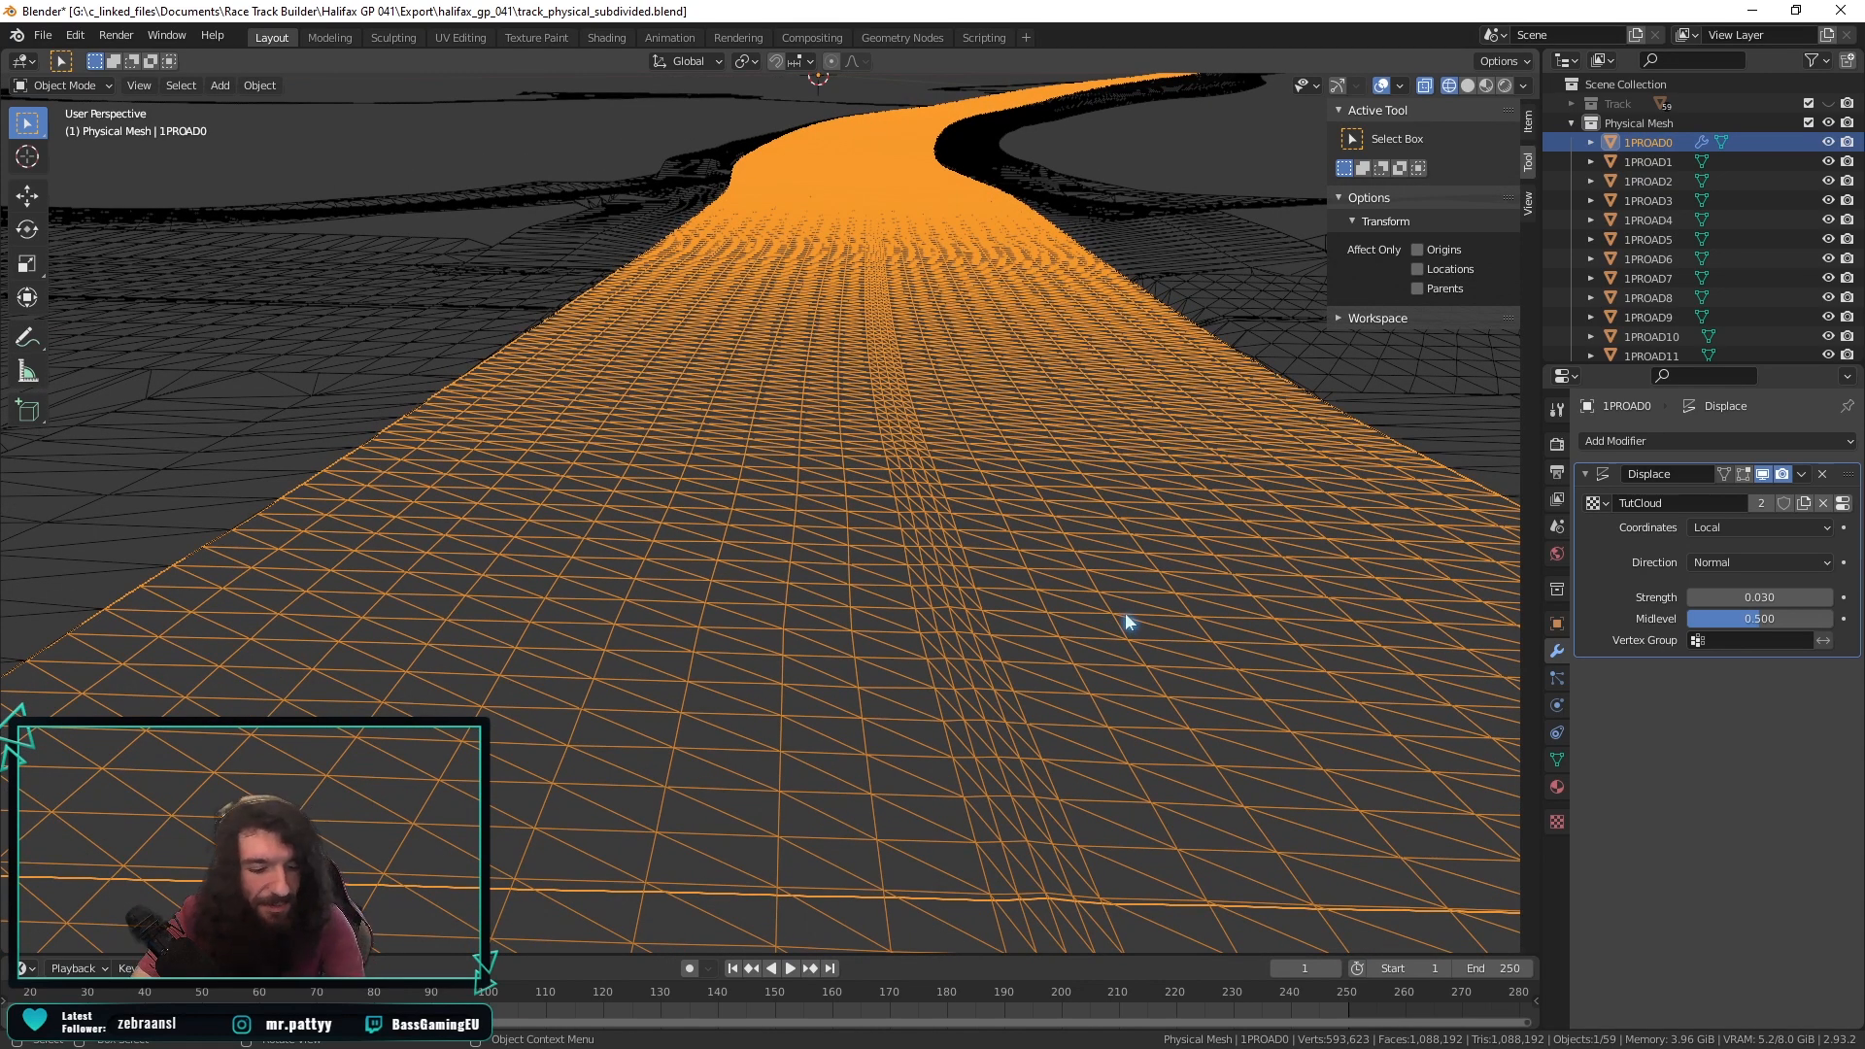
scroll(1124, 611, "down", 5)
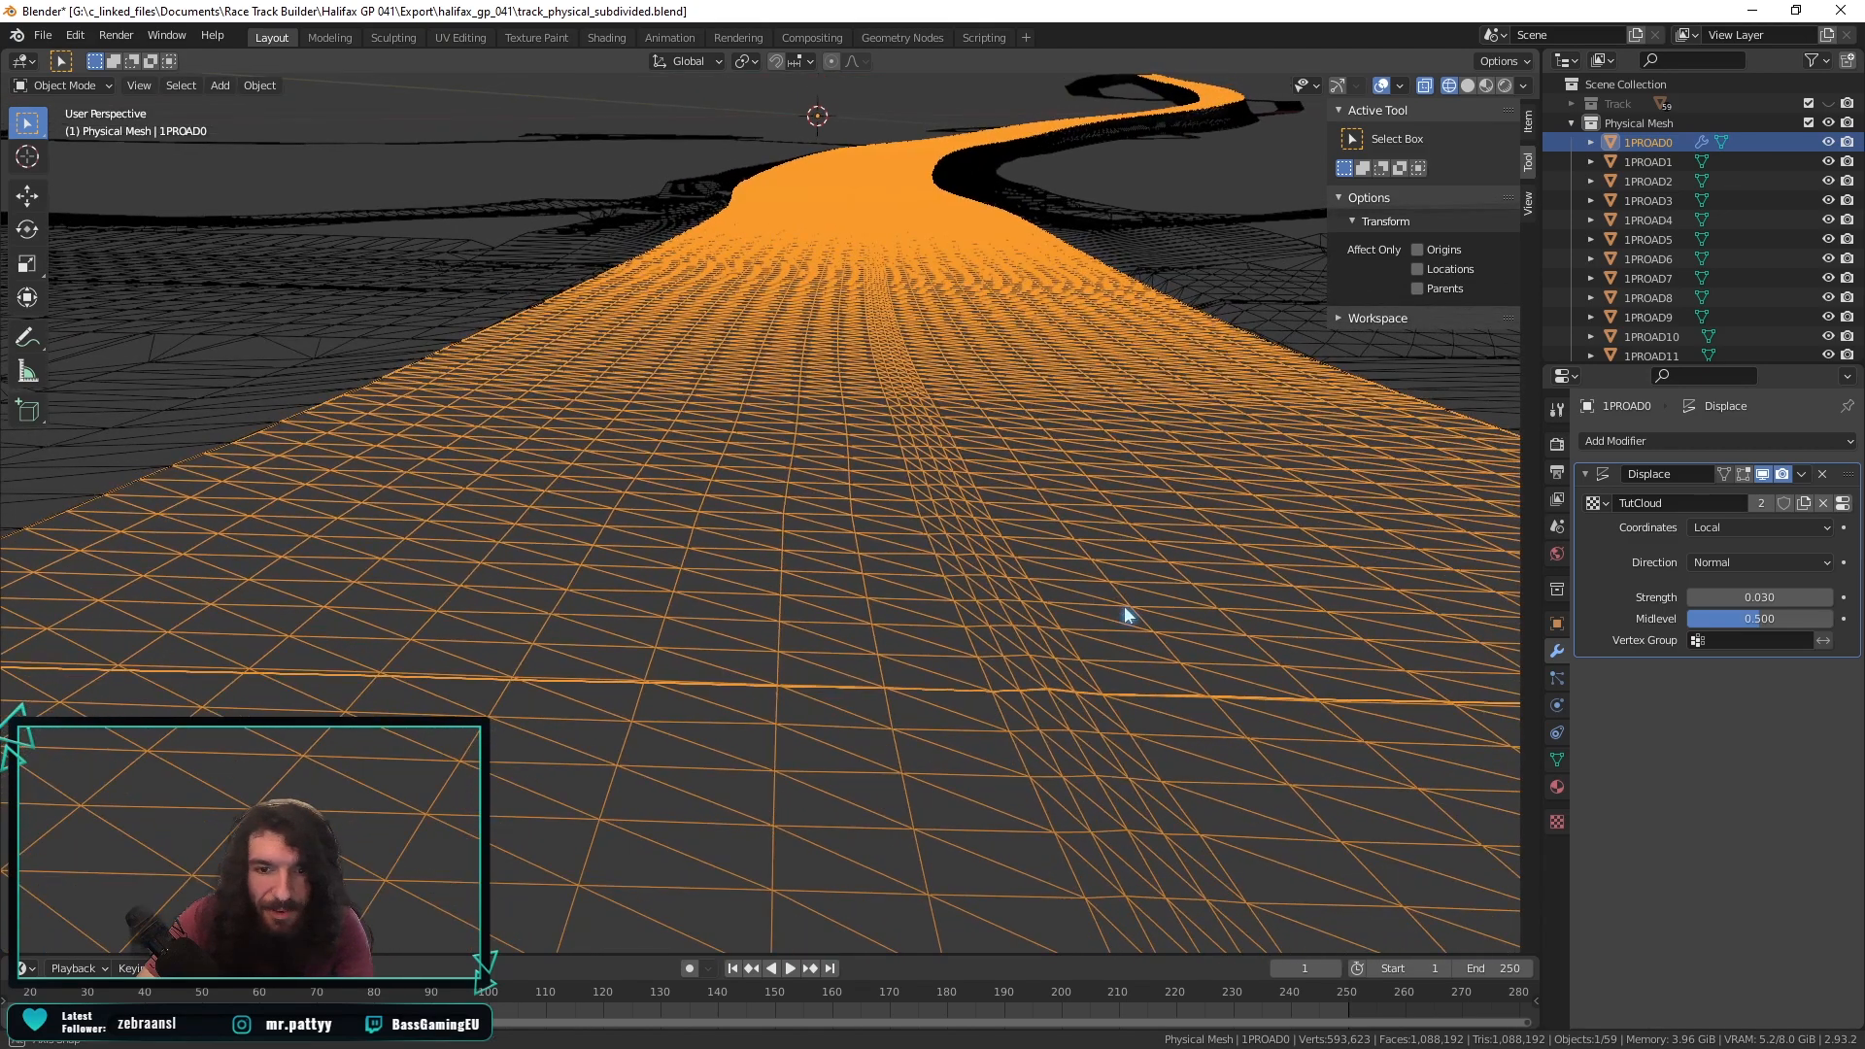
scroll(1122, 612, "down", 1)
middle_click_drag(1086, 615, 1091, 620)
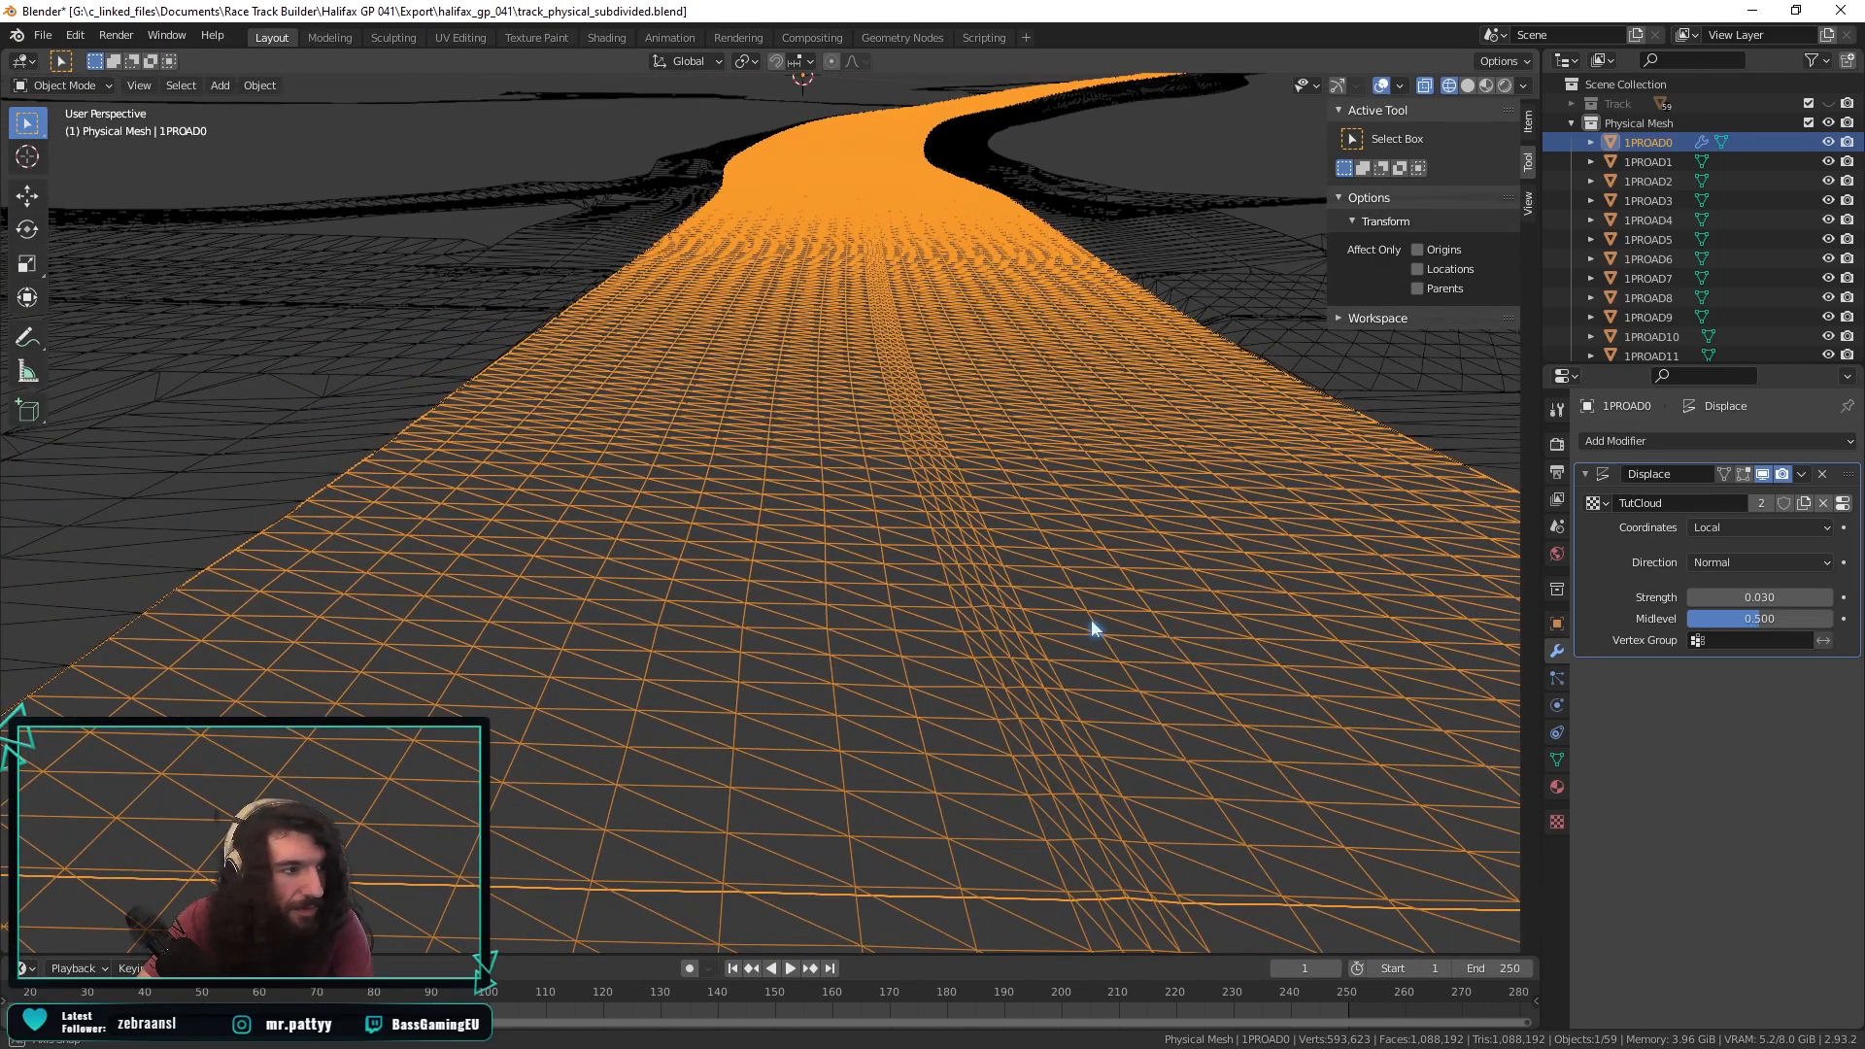
left_click(1758, 598)
type("0.03")
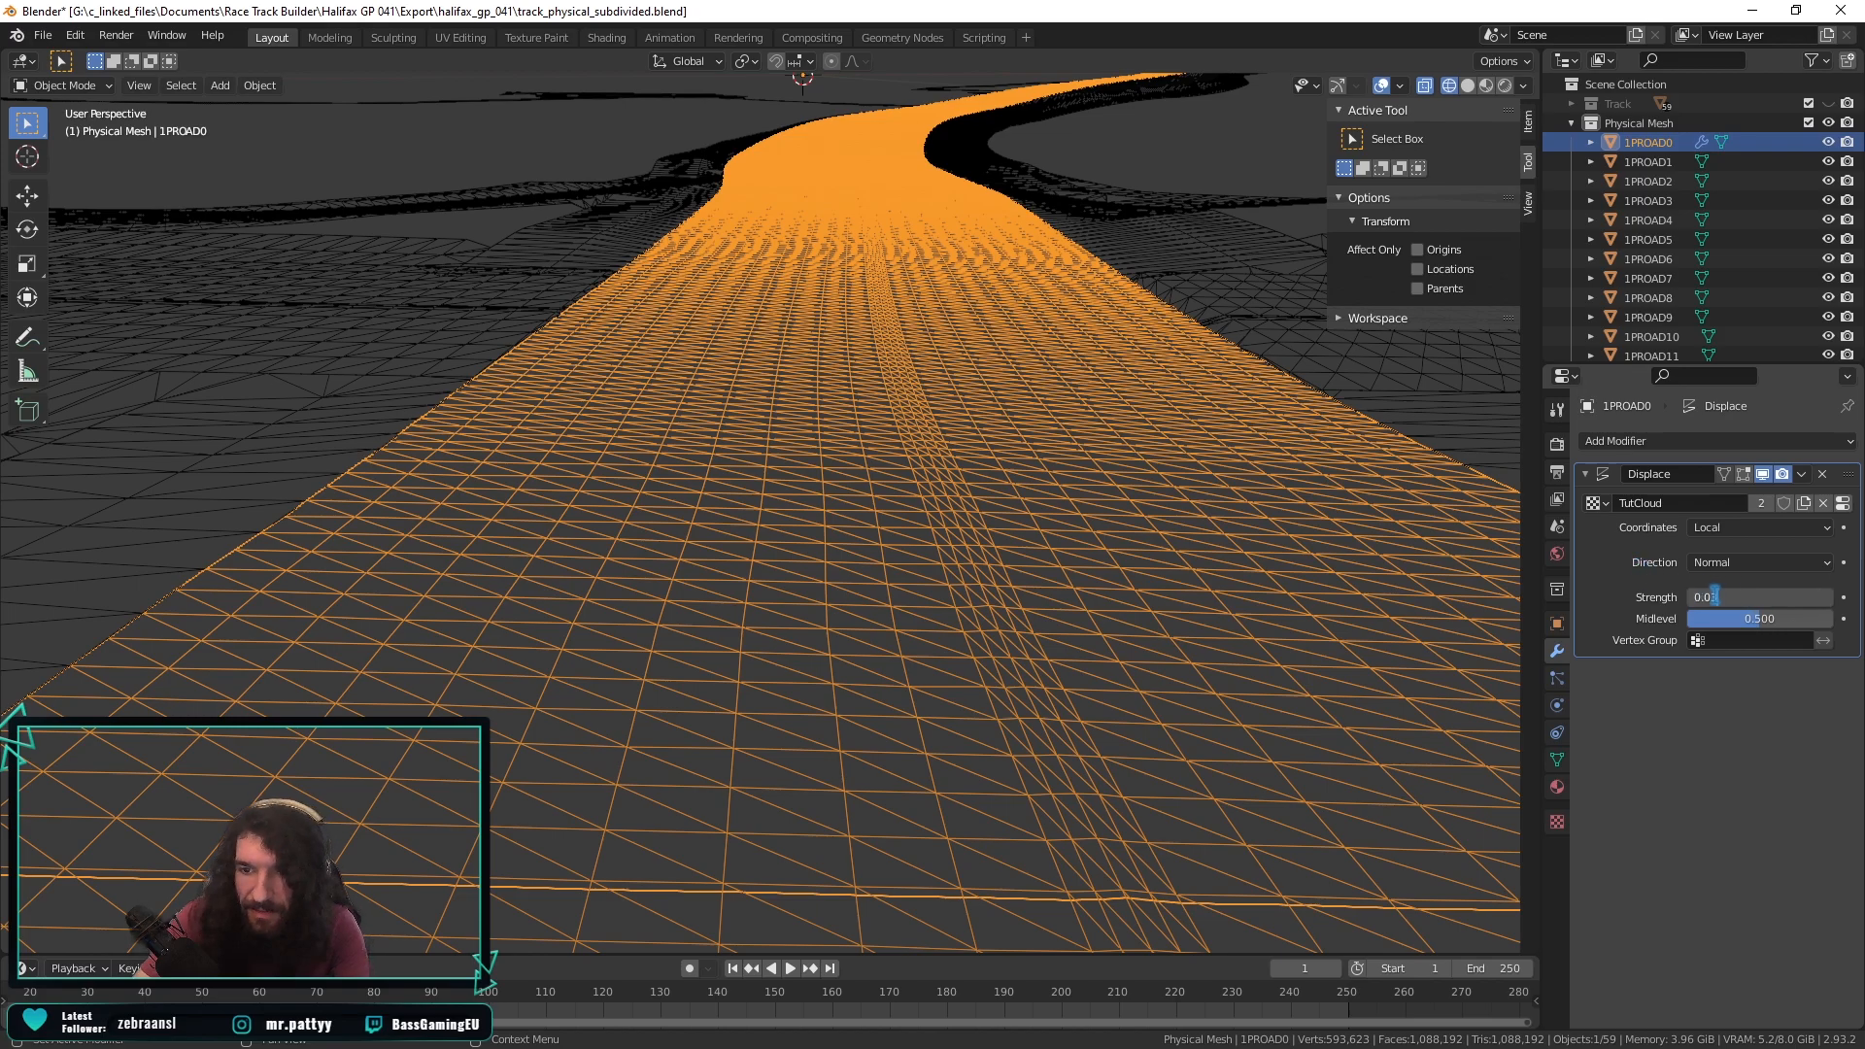
key("Return")
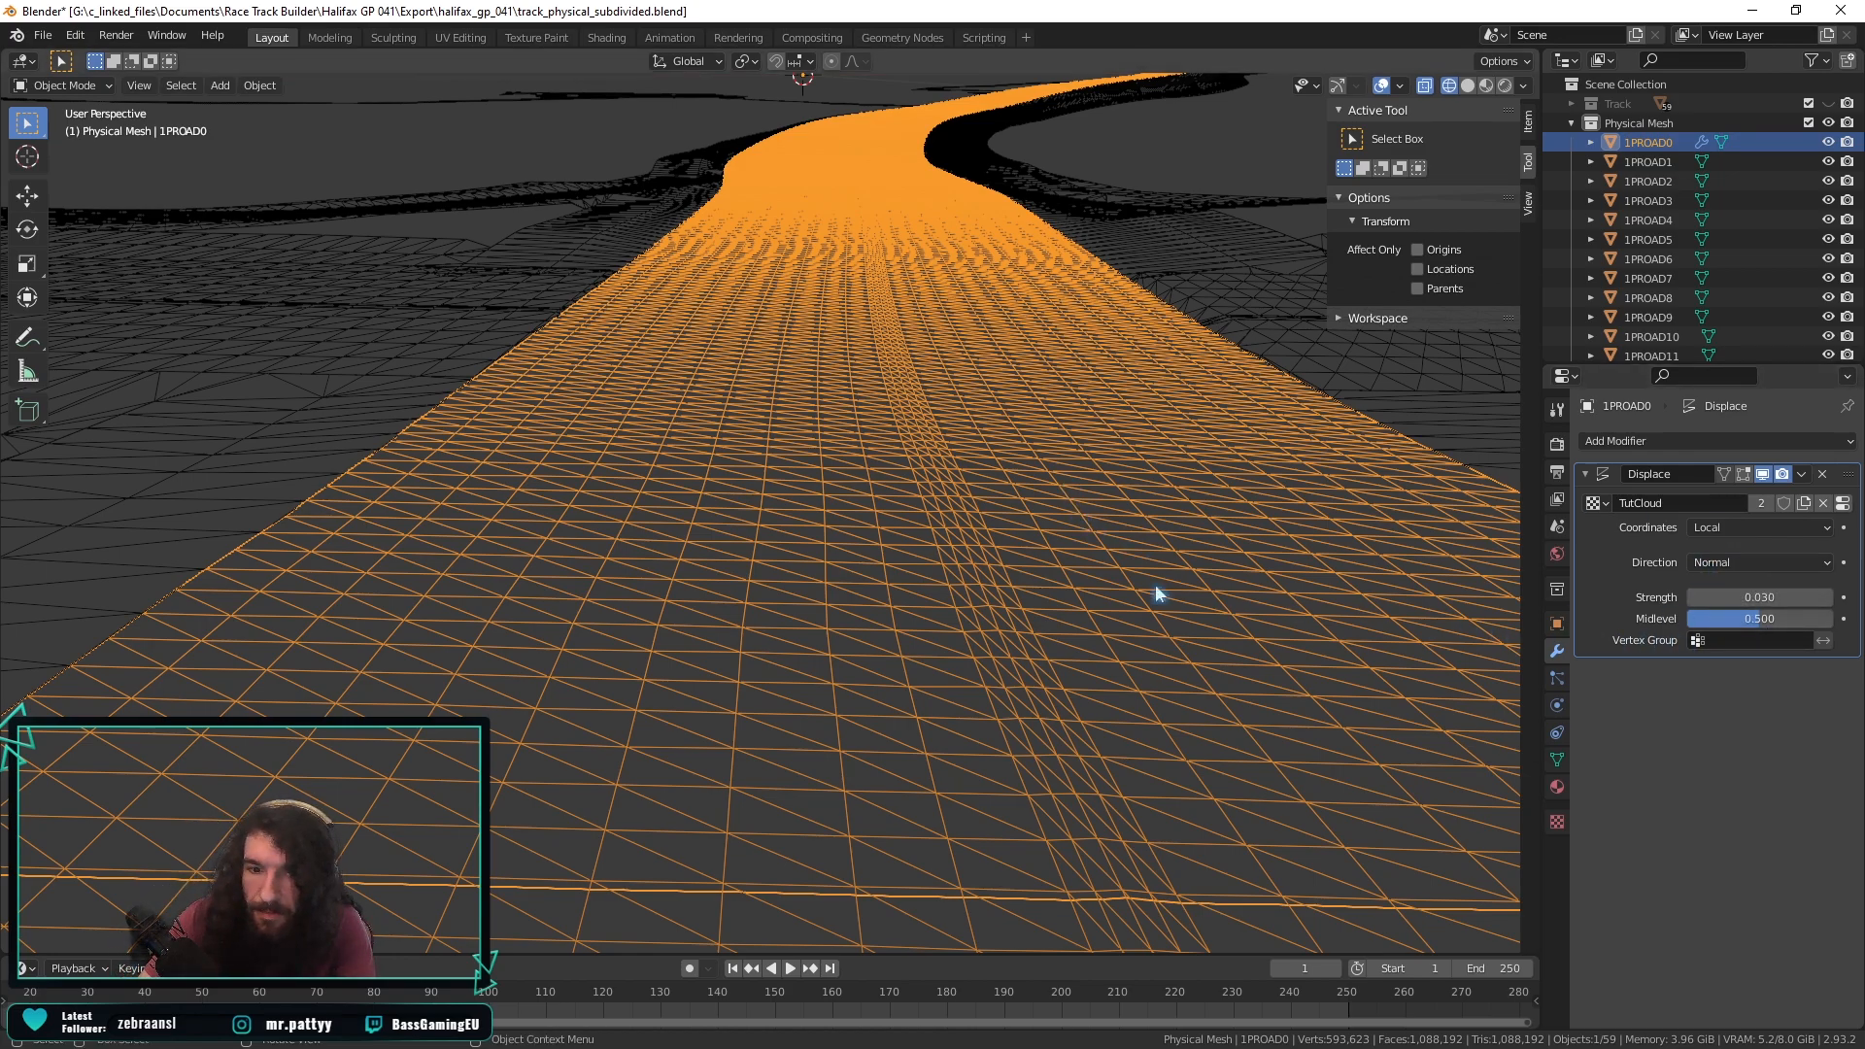
Add a Decimate modifier below the Displace modifier on 1PROAD0.
scroll(1156, 587, "down", 2)
scroll(1144, 579, "down", 4)
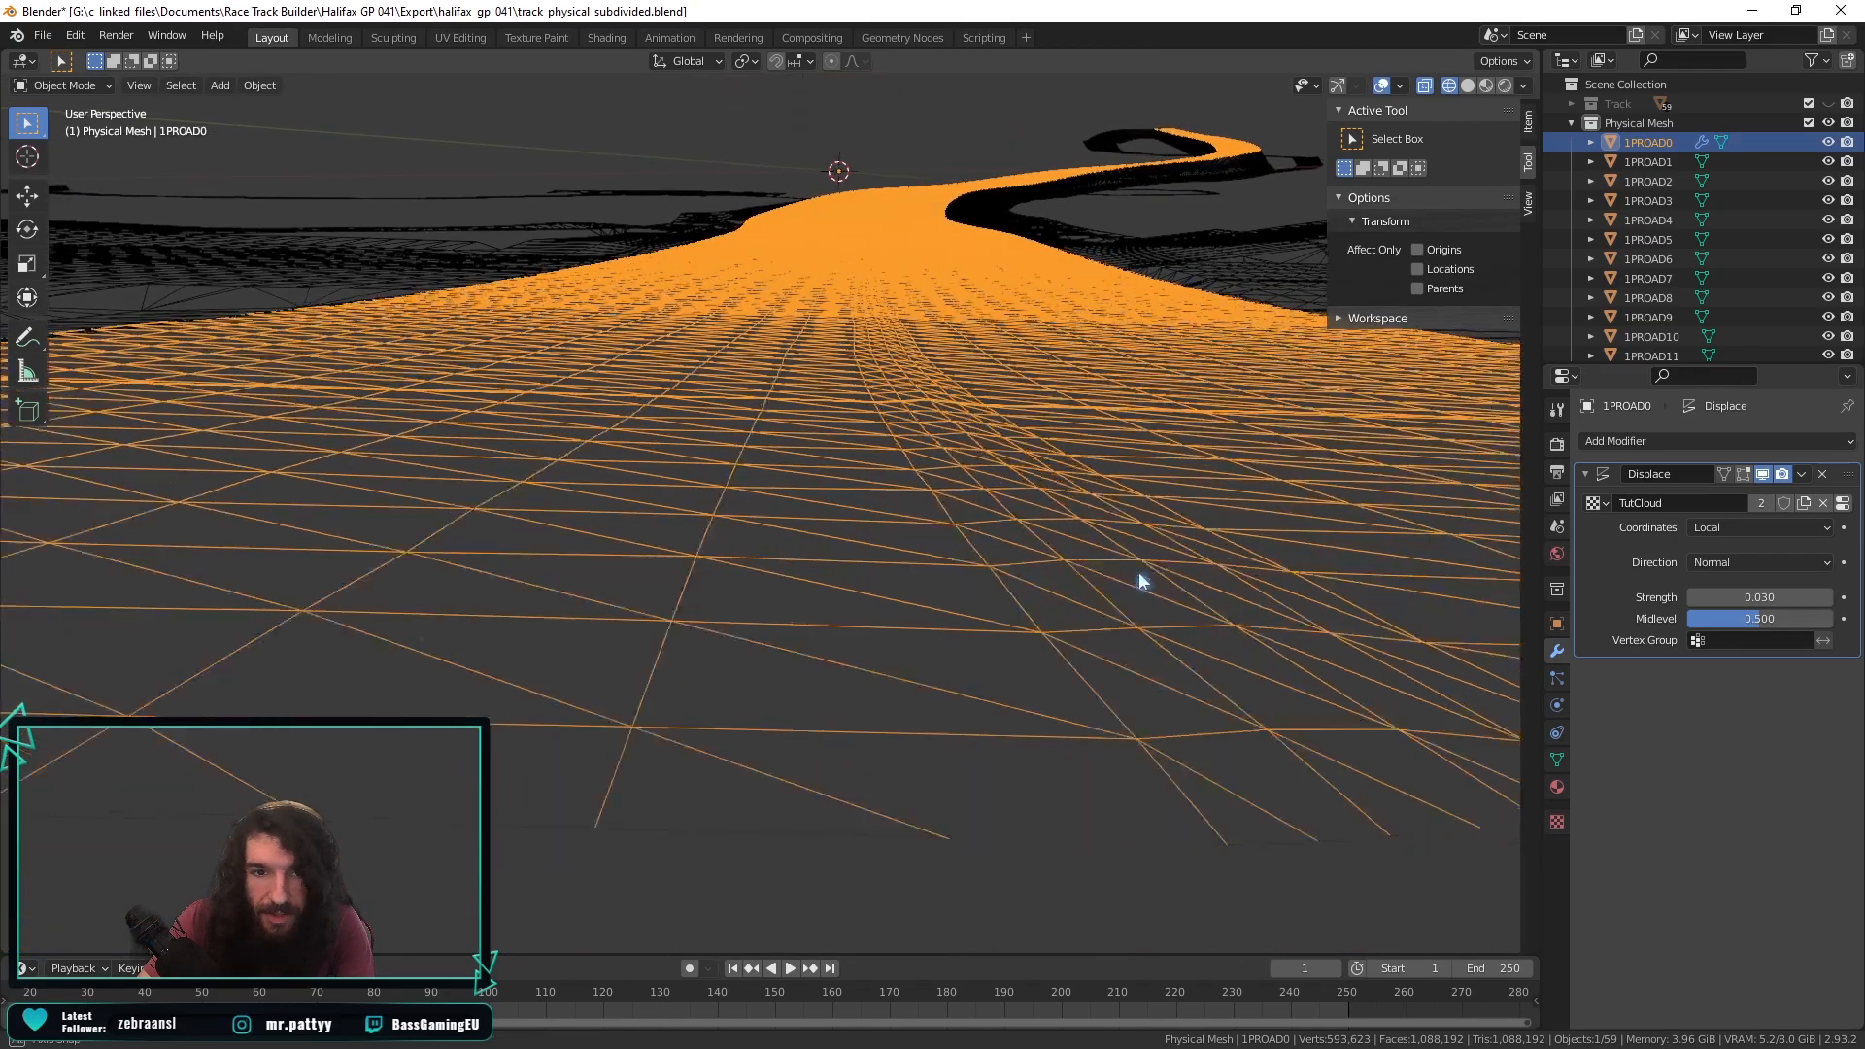
scroll(1138, 580, "up", 6)
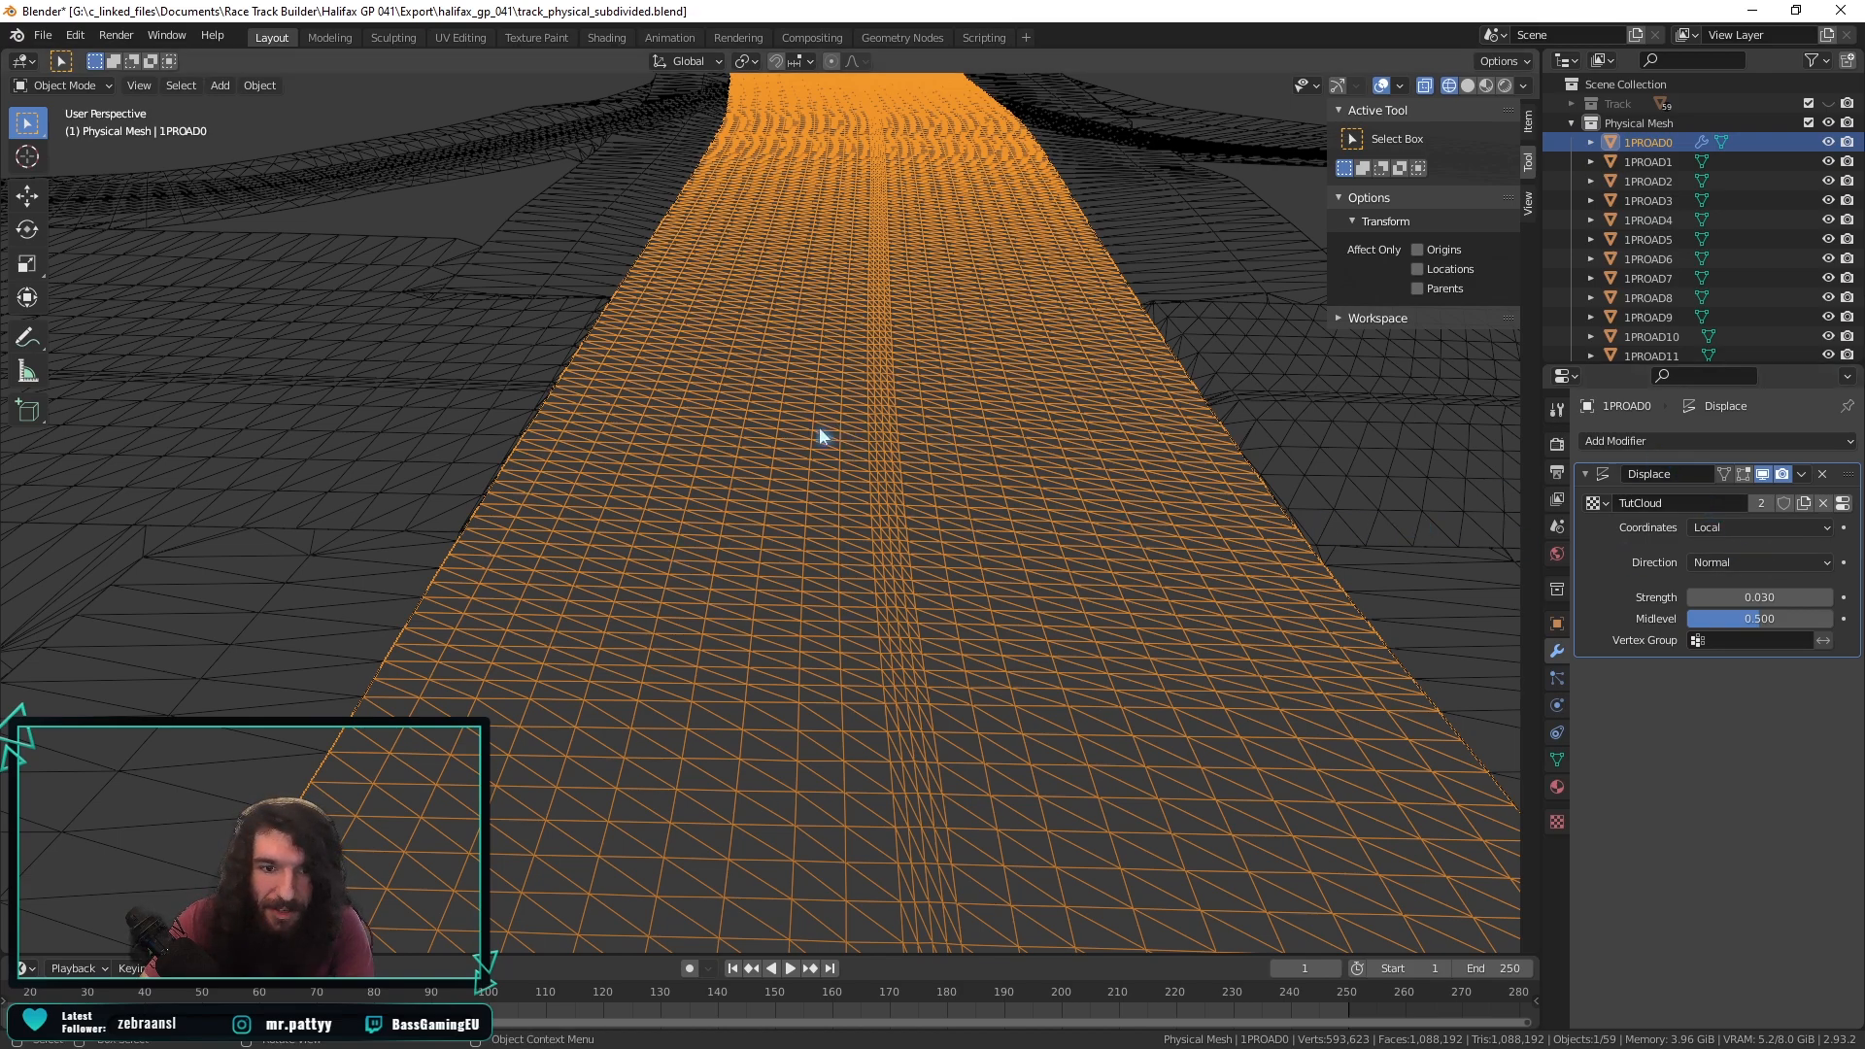
left_click(1699, 442)
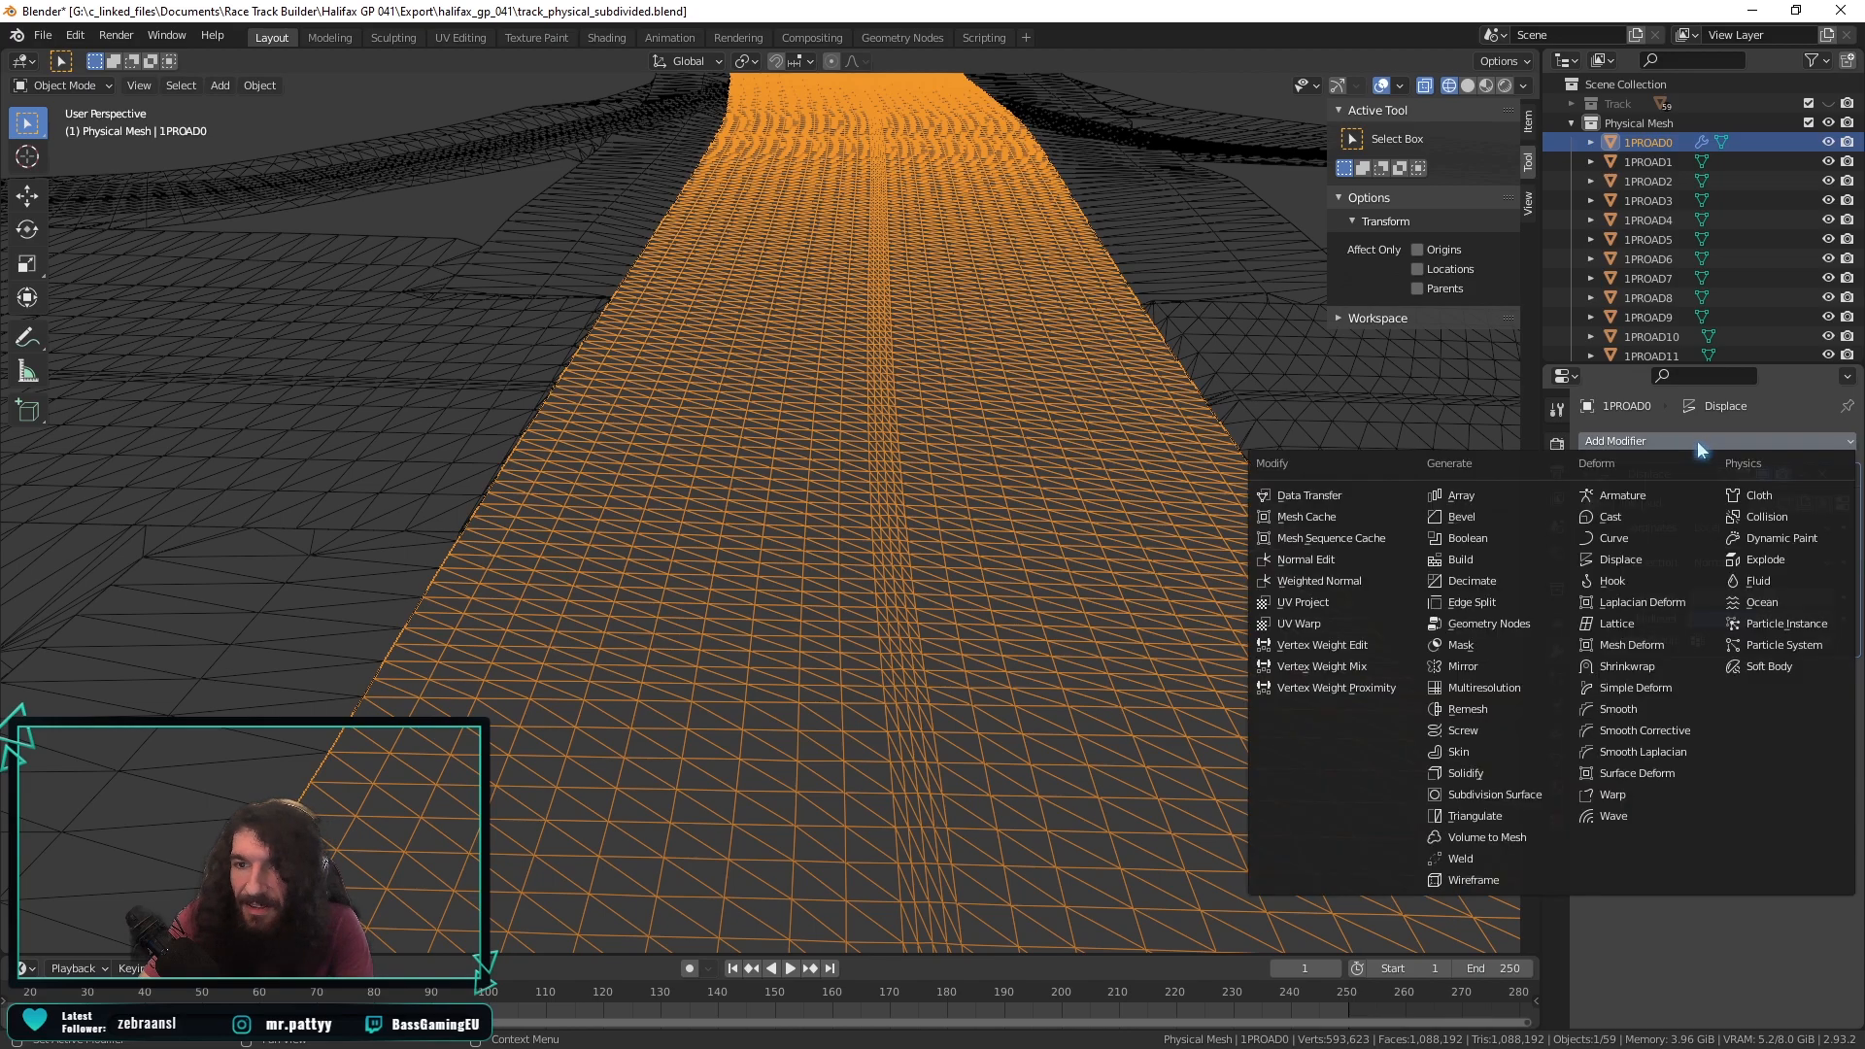
left_click(1494, 579)
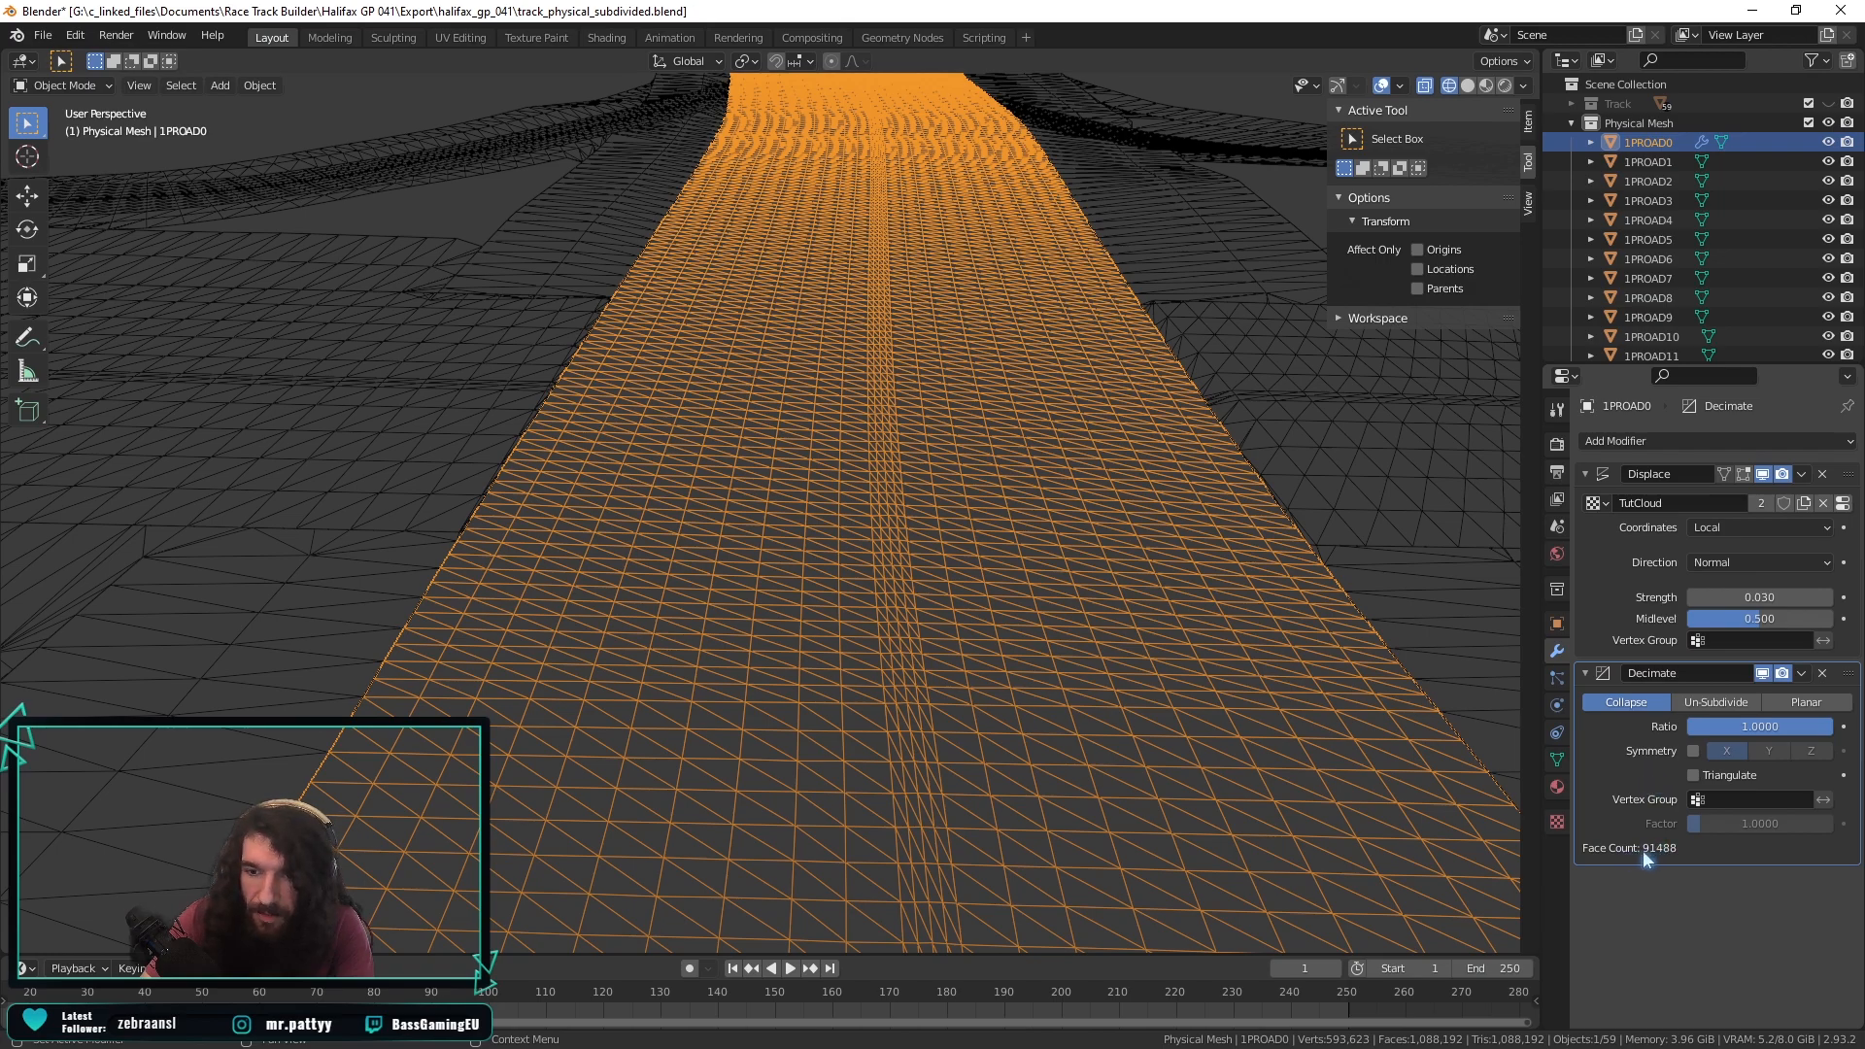
Set the Decimate modifier's collapse ratio to 0.5 for 1PROAD0.
scroll(1023, 459, "down", 12)
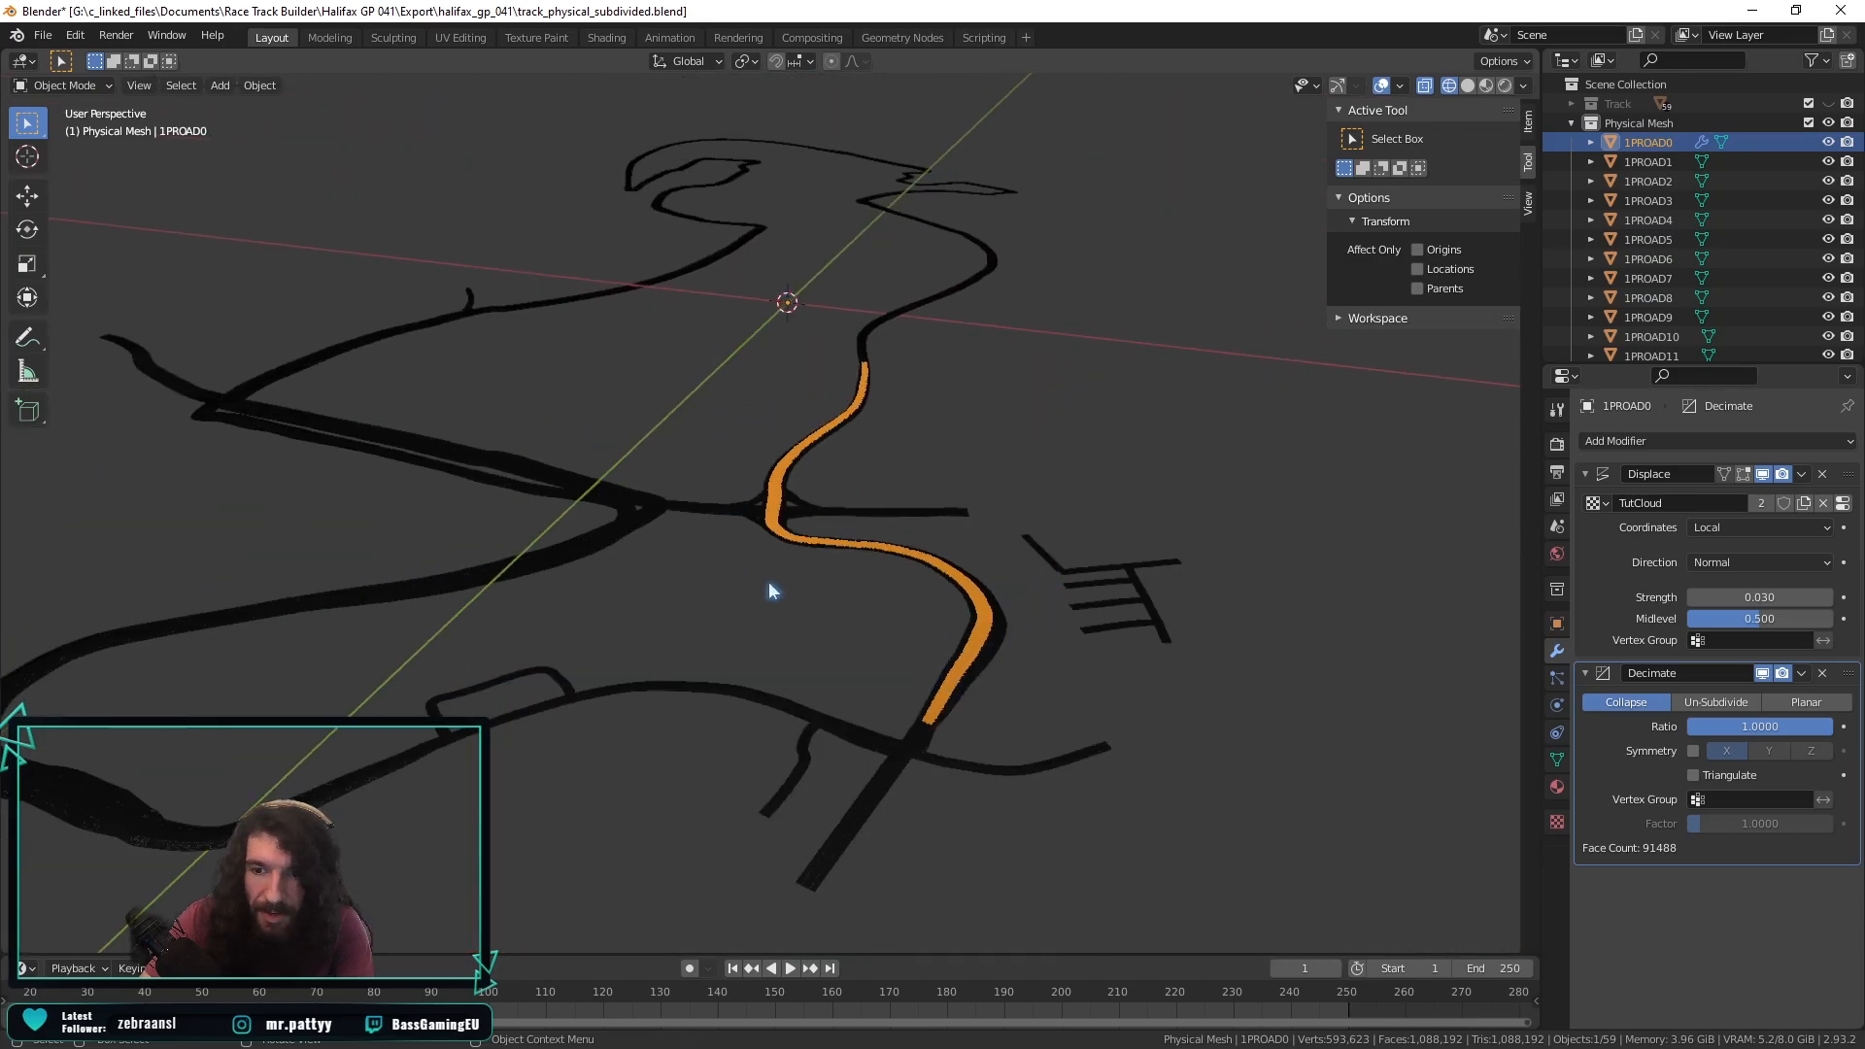
scroll(767, 583, "up", 10)
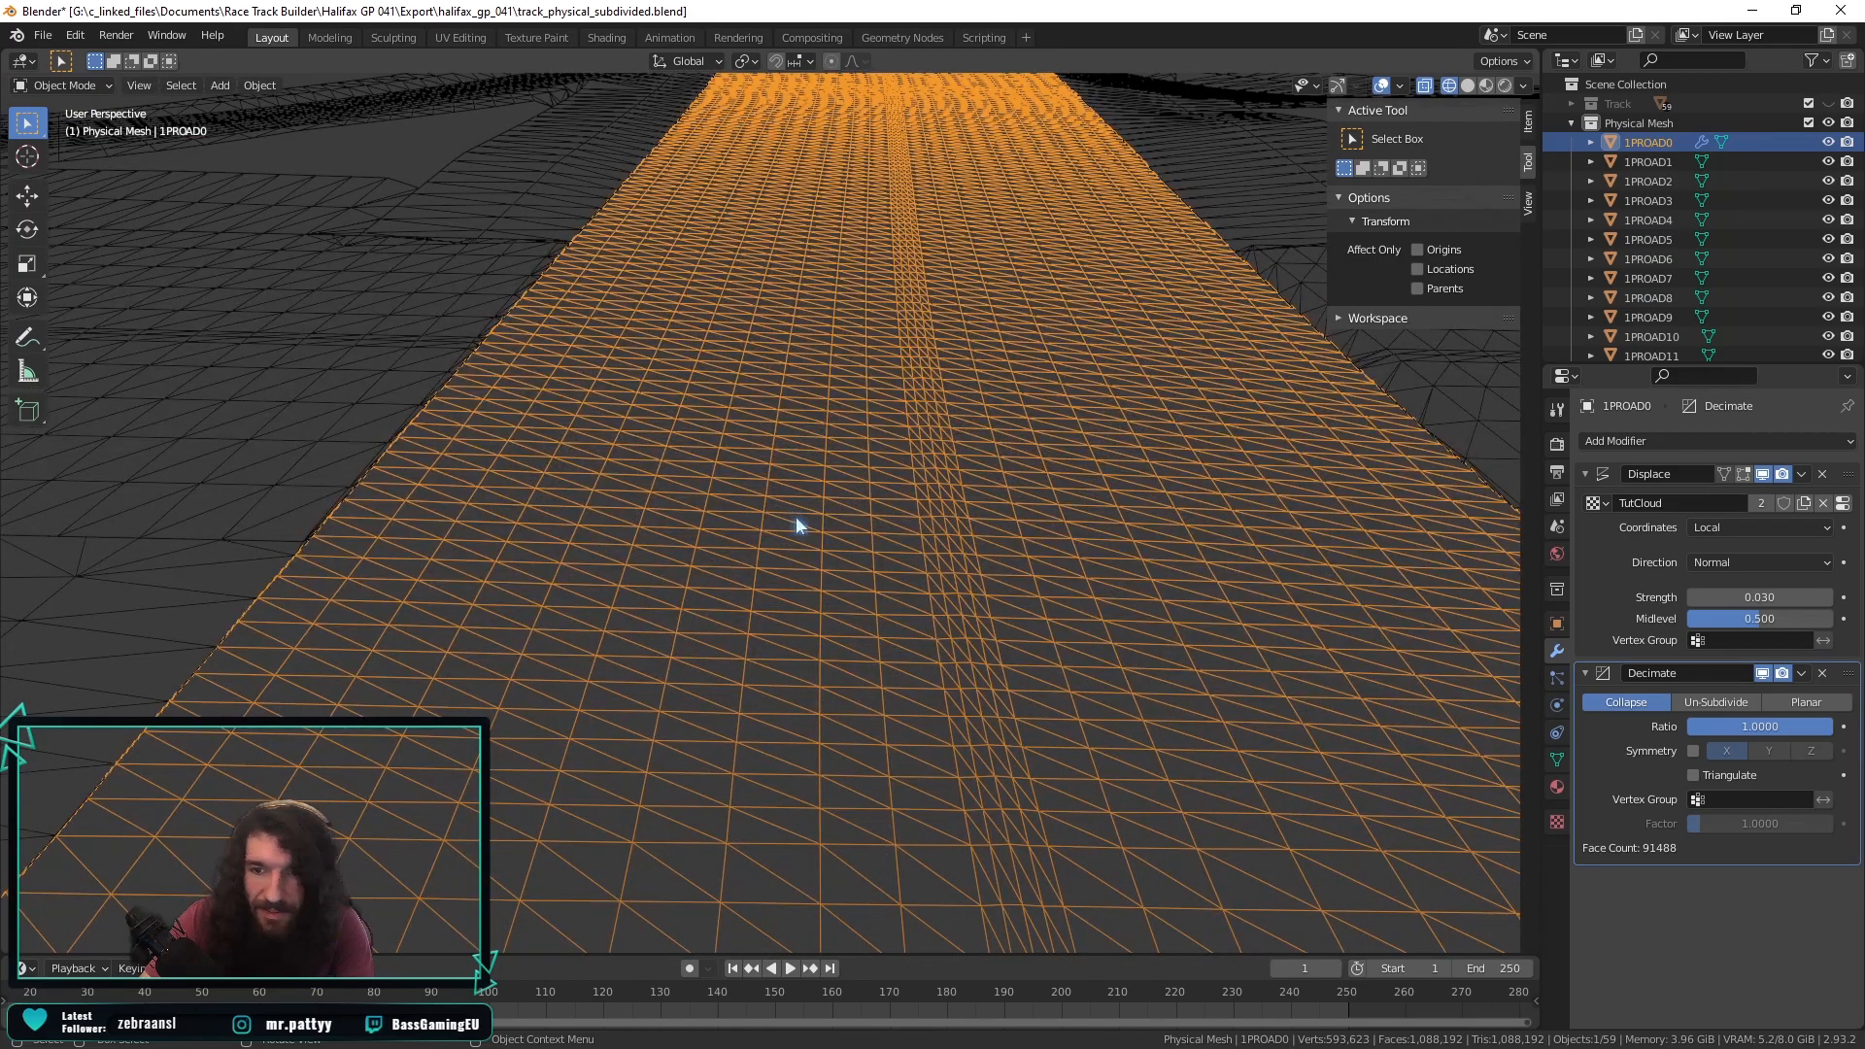
scroll(795, 516, "up", 3)
left_click(1761, 726)
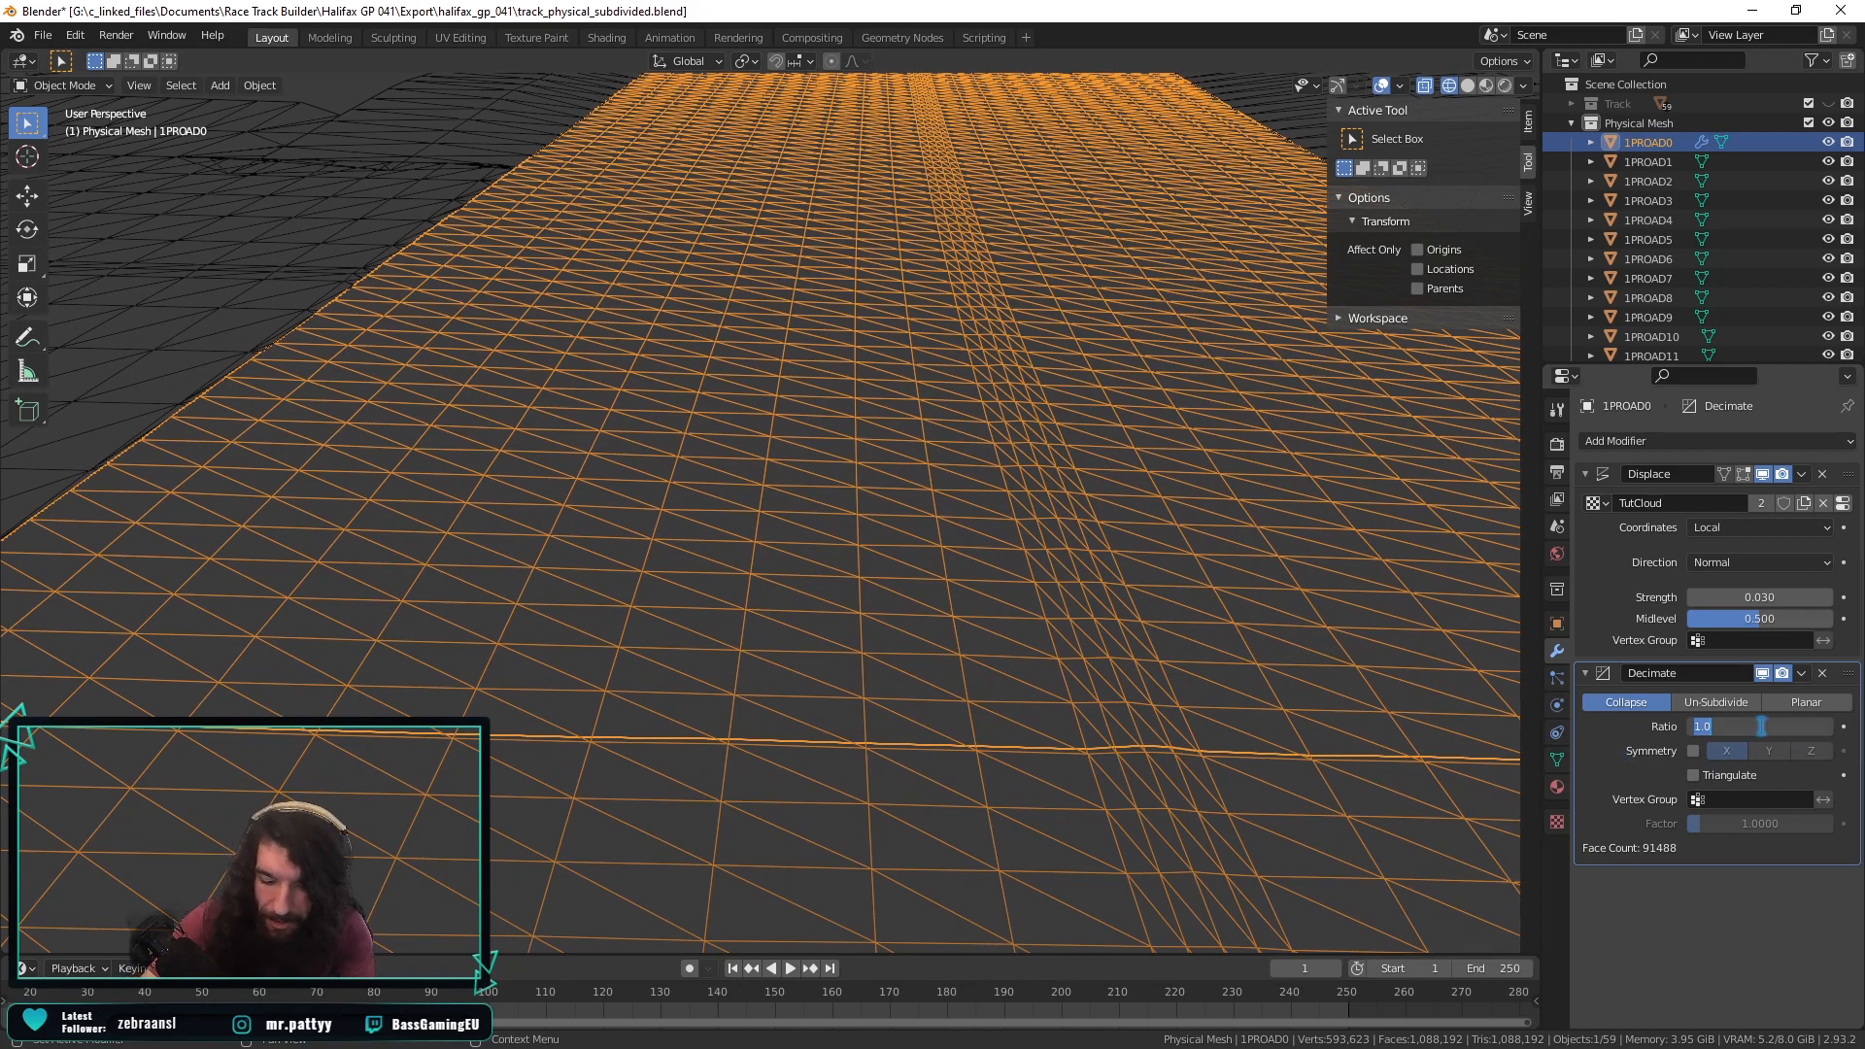
type("0.5")
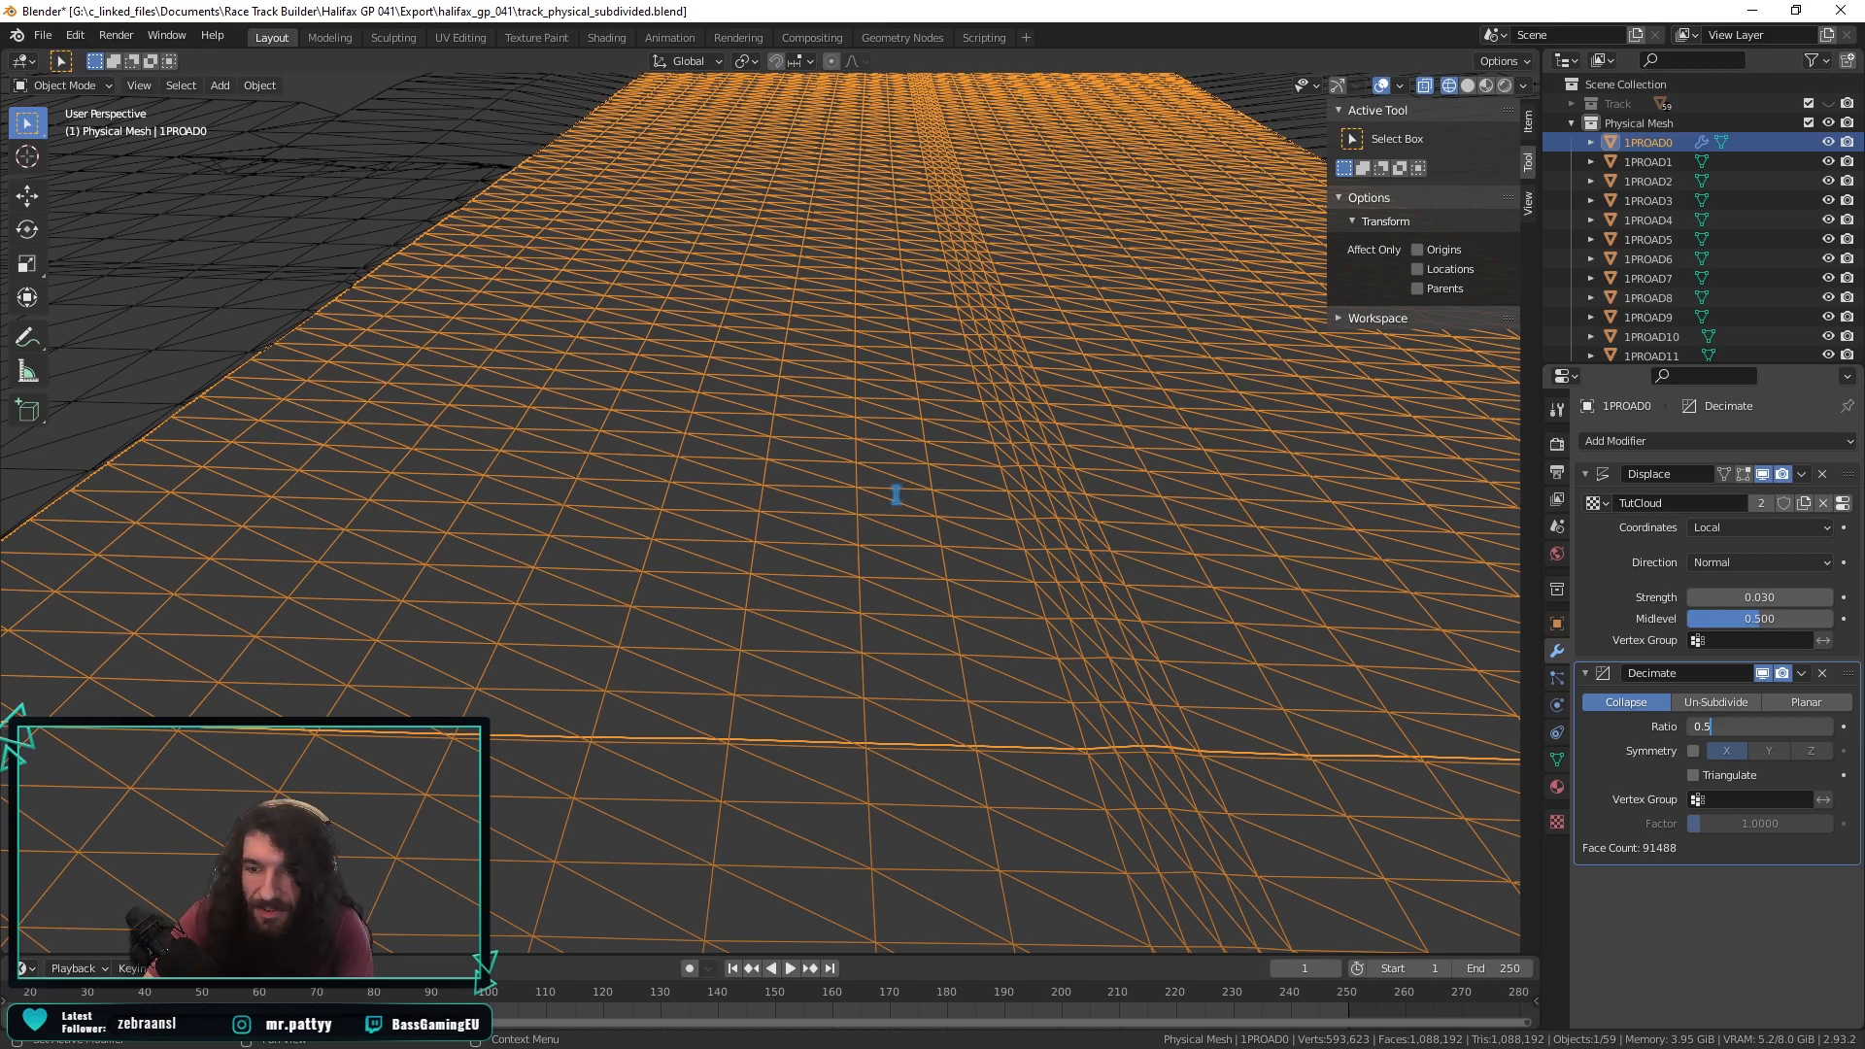
key("Return")
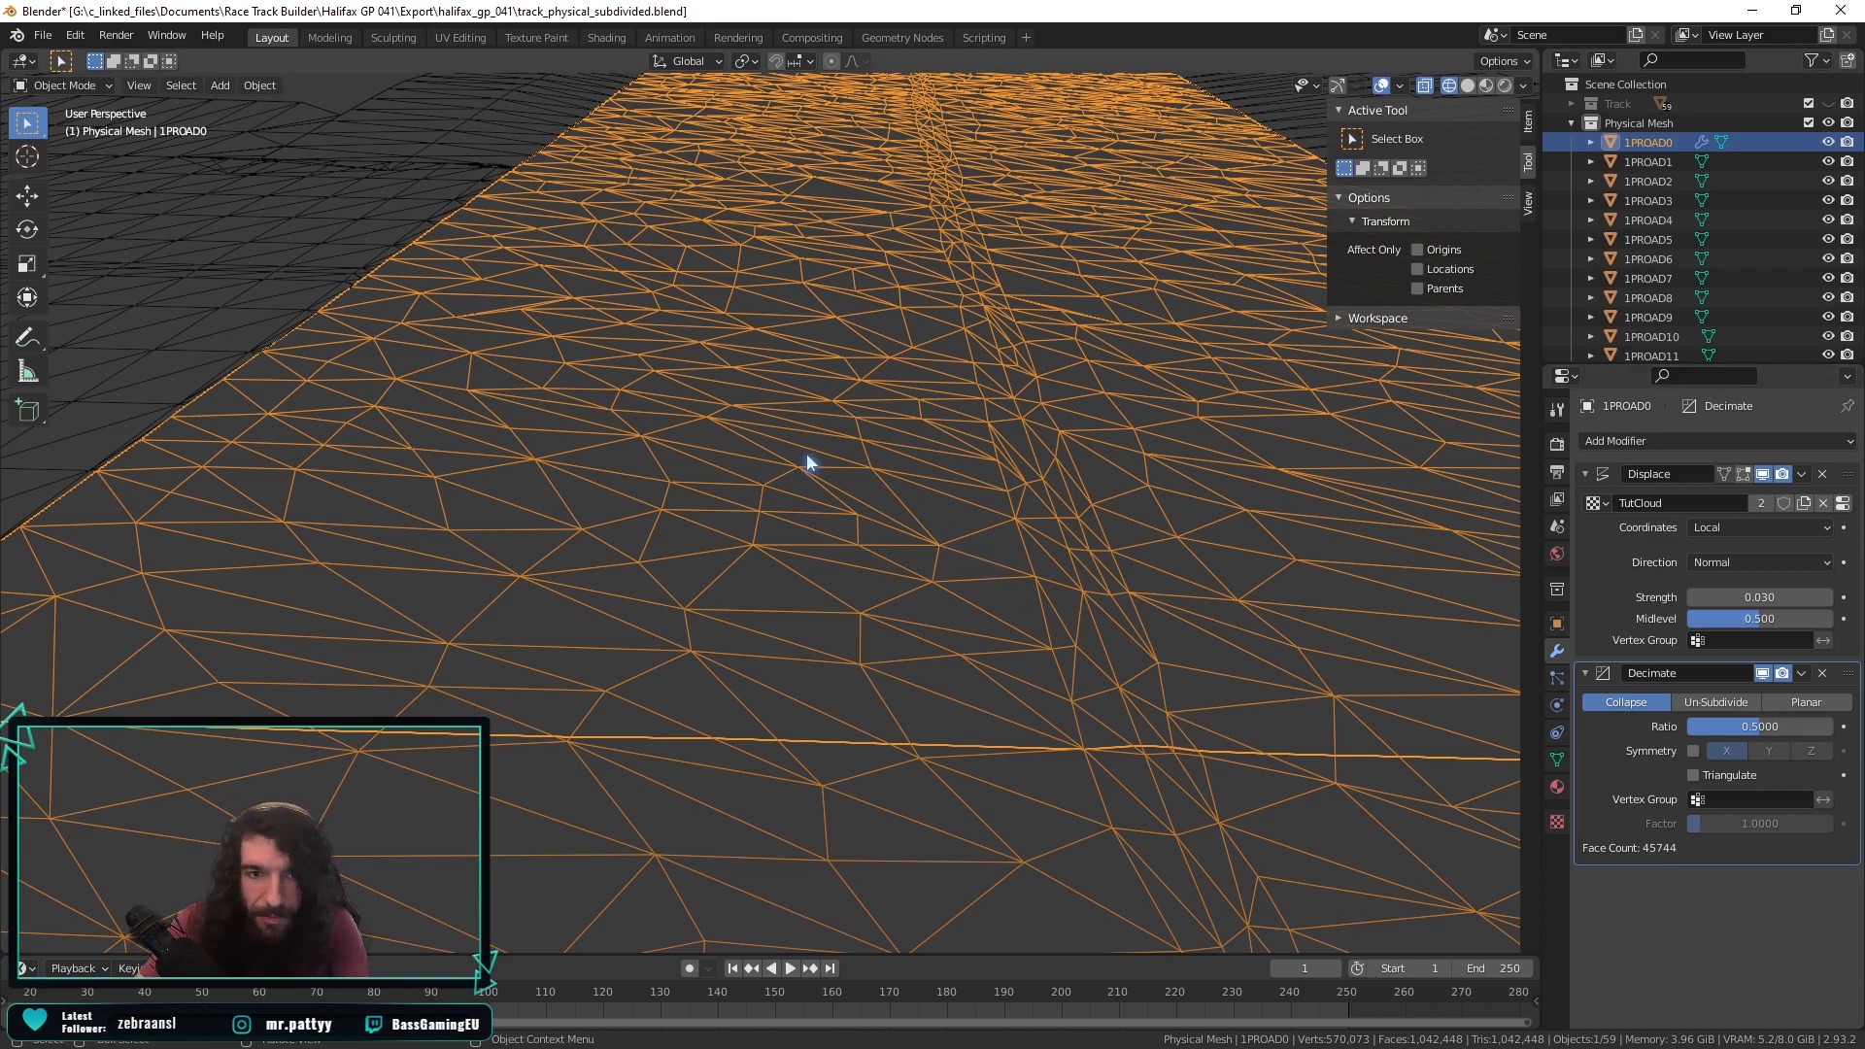
Examine the decimated wireframe of 1PROAD0 along its centre line, at its edges against the neighbouring surfaces and around the junction.
scroll(929, 474, "up", 6)
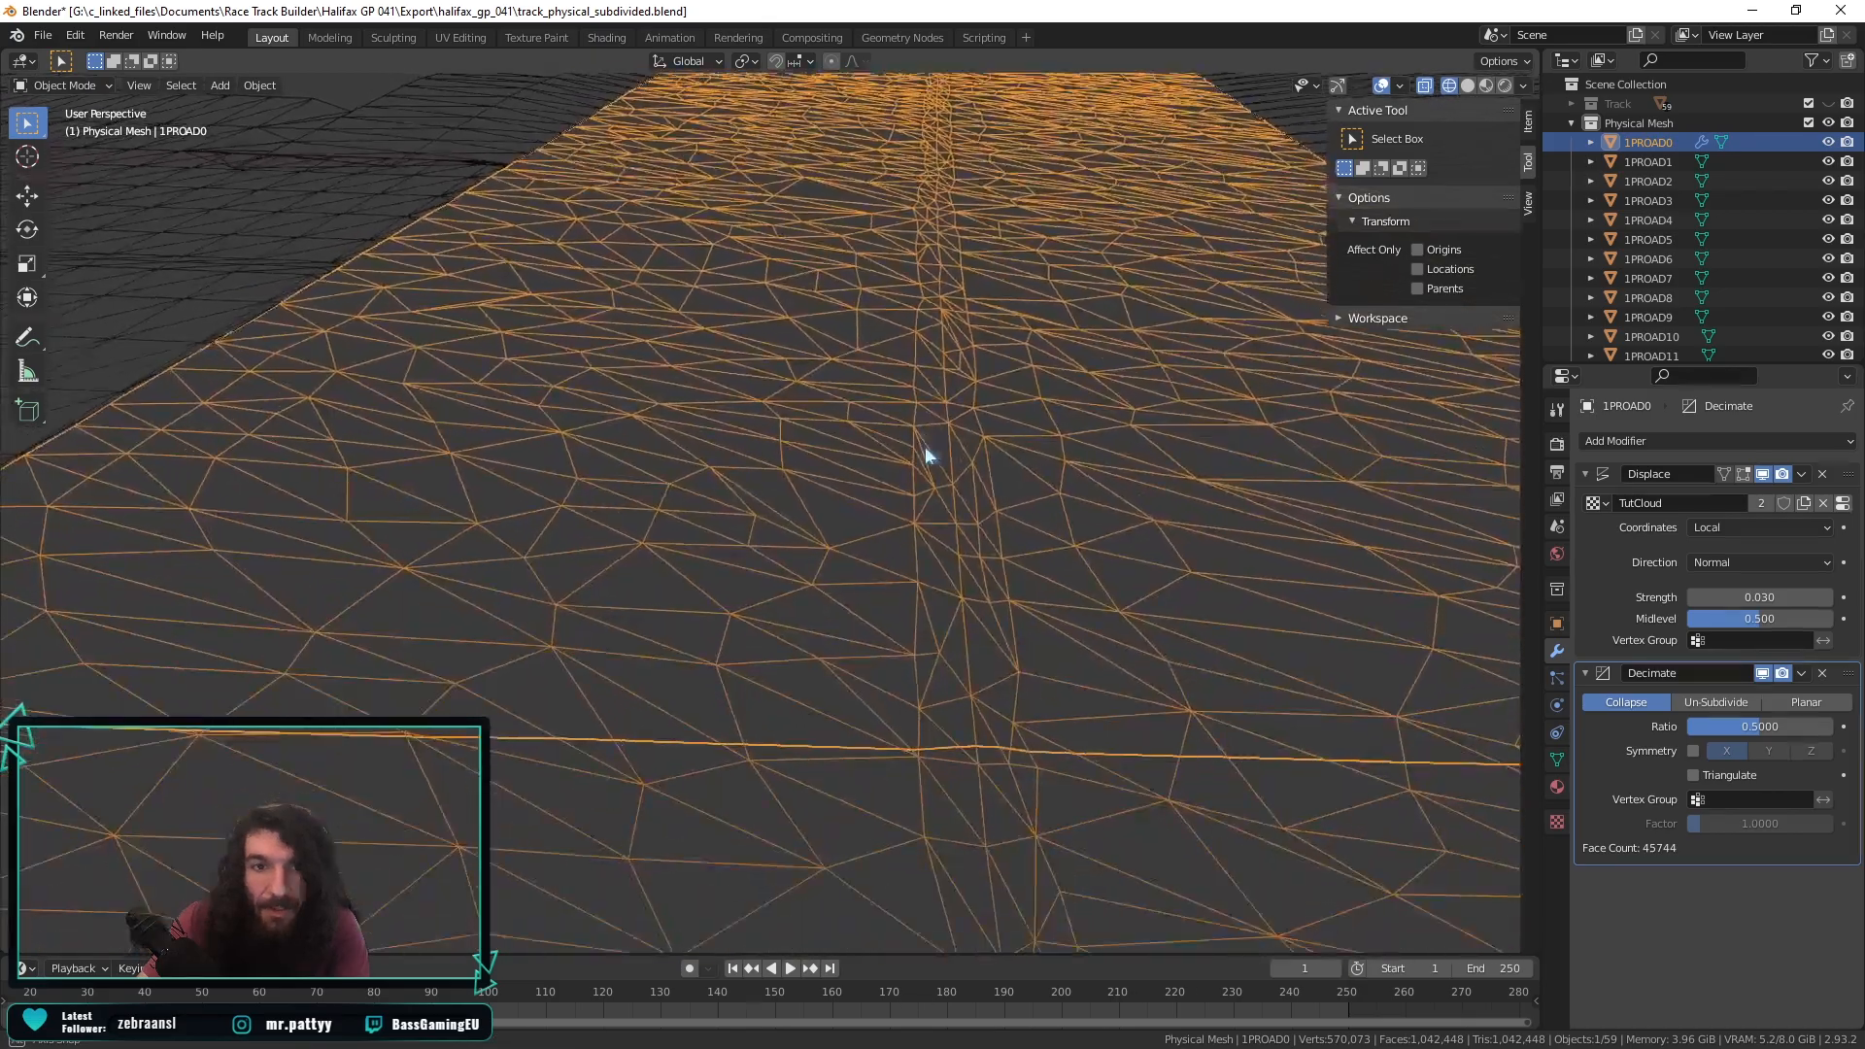
scroll(920, 549, "down", 5)
scroll(886, 579, "up", 8)
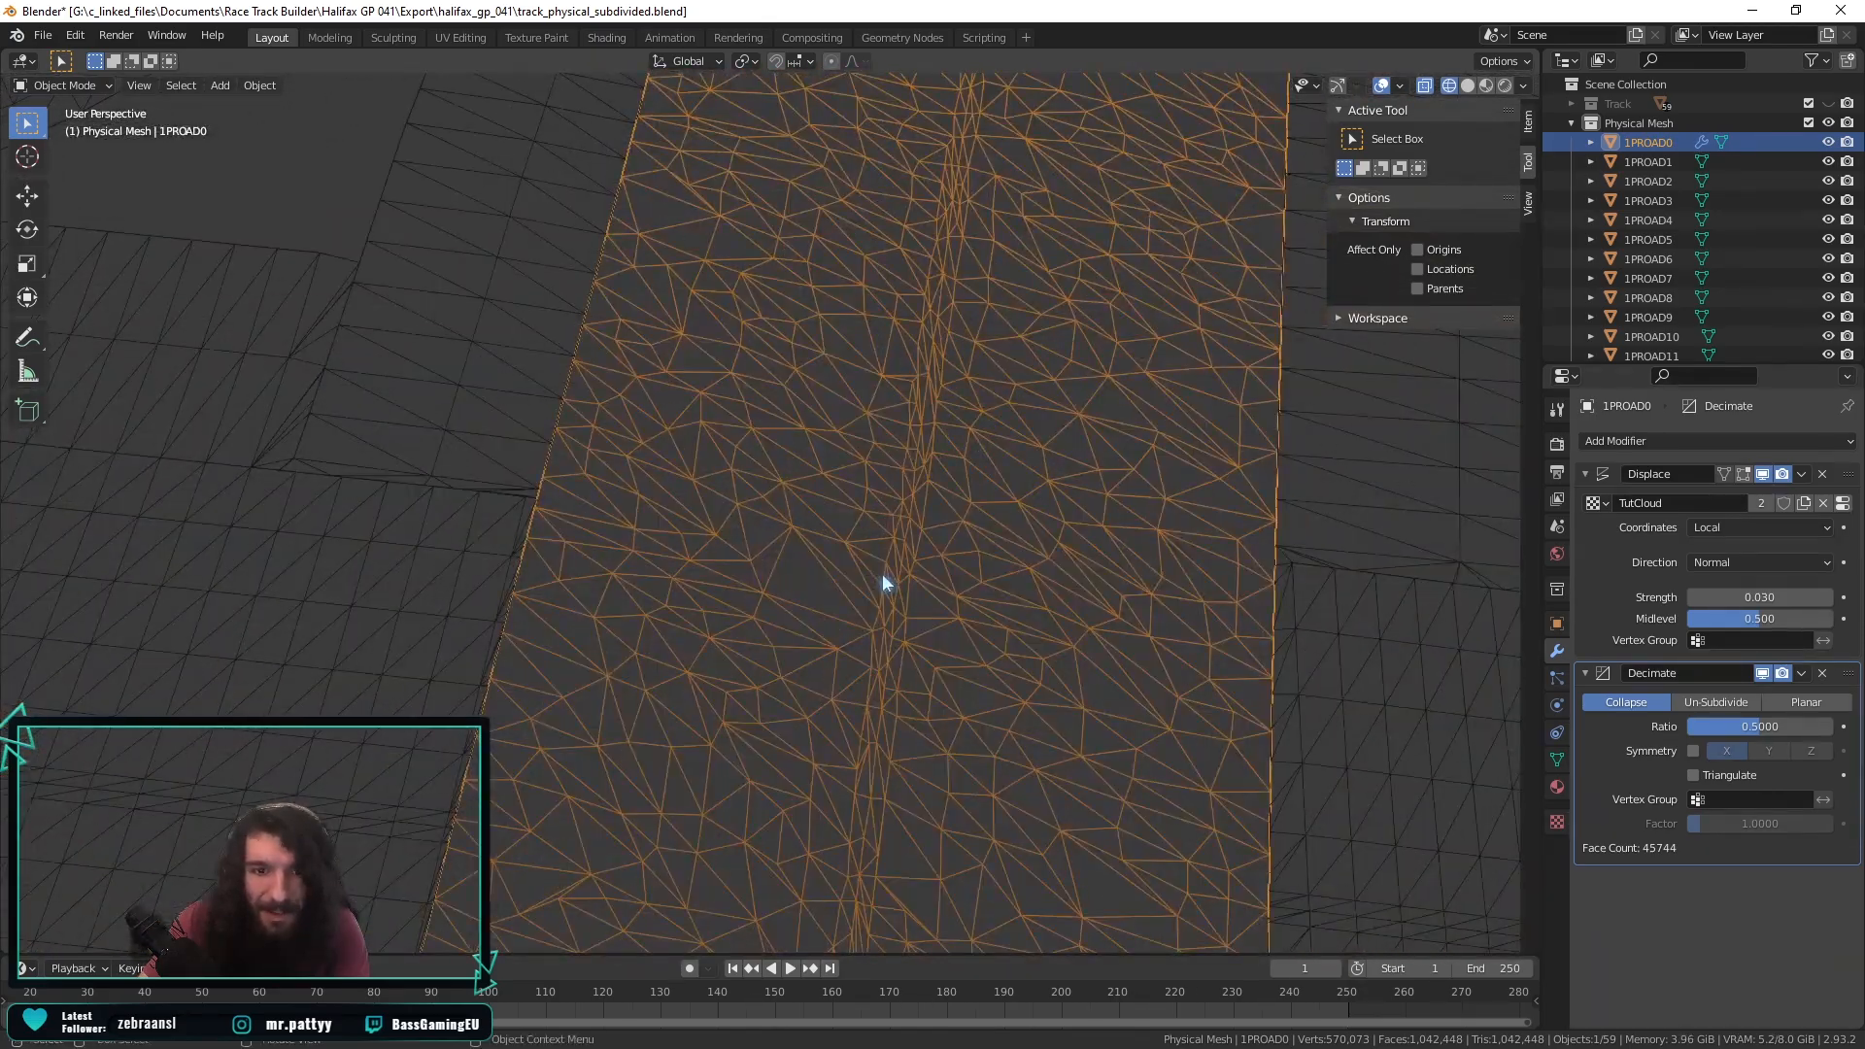
scroll(848, 540, "down", 6)
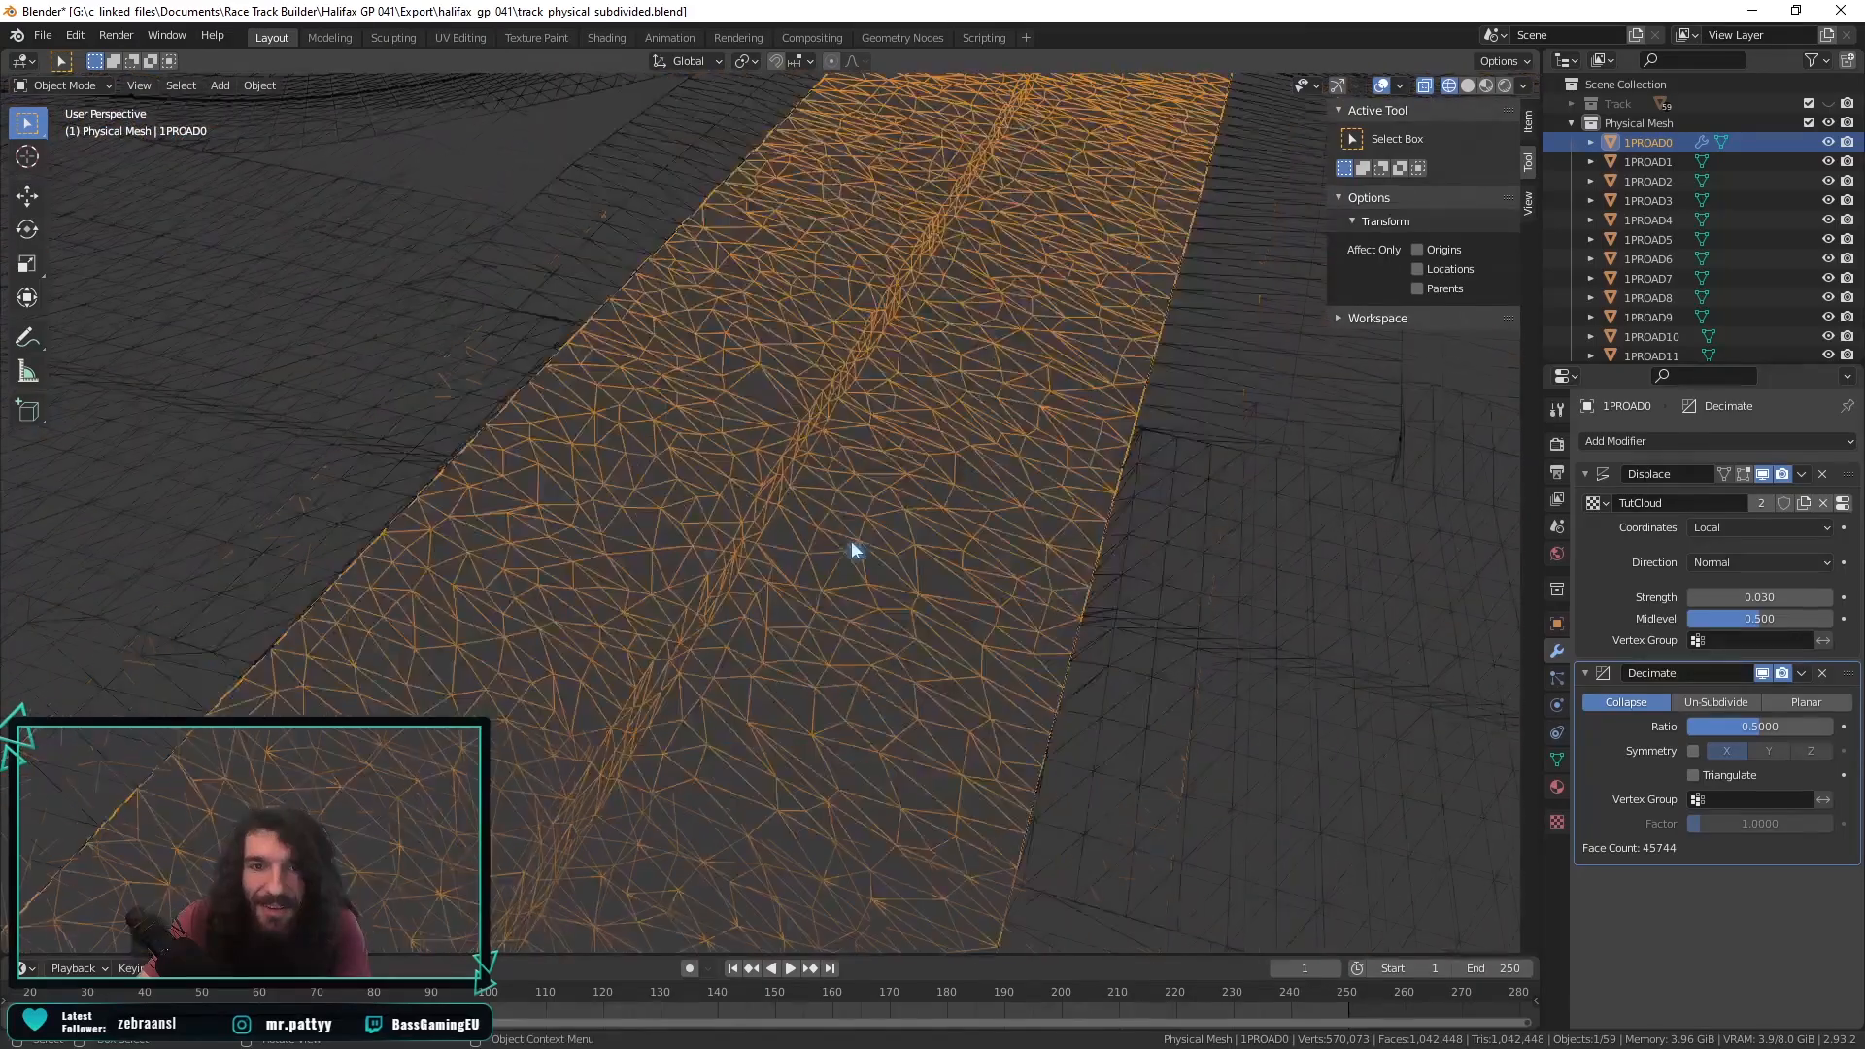
middle_click_drag(890, 498, 894, 484)
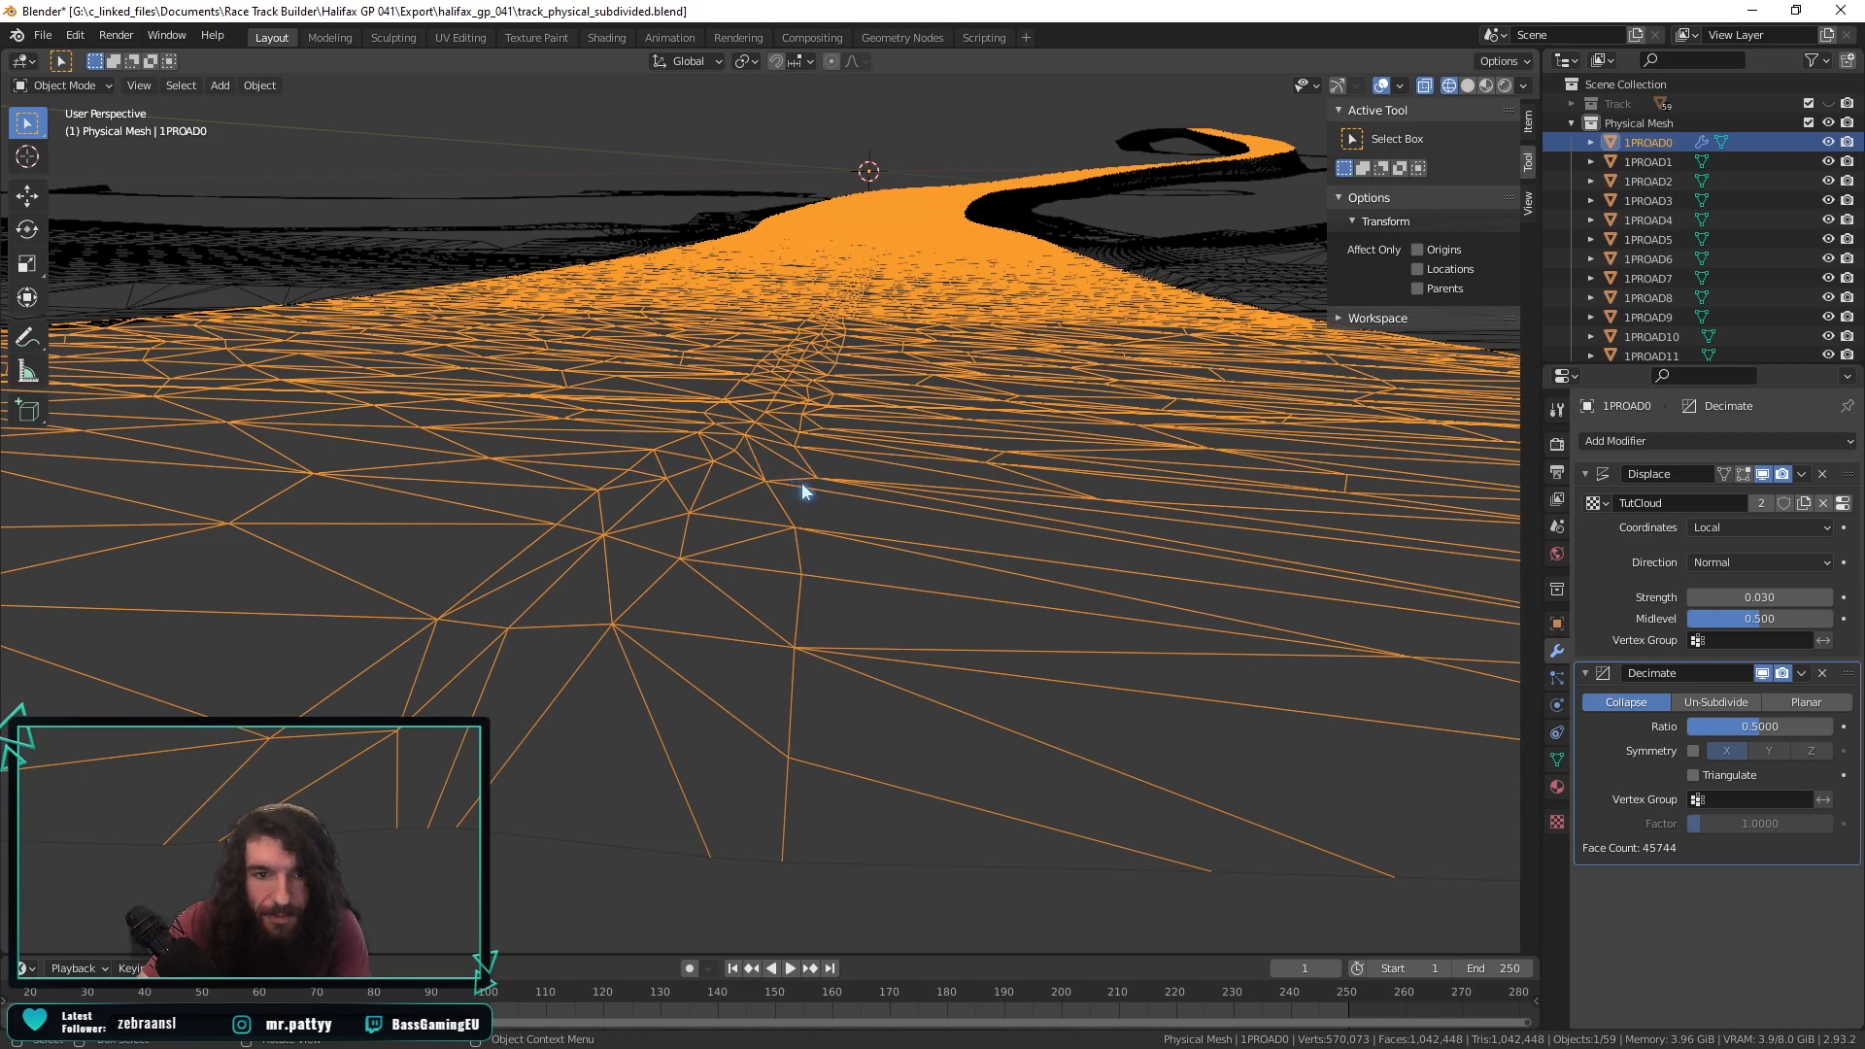
middle_click_drag(810, 370, 808, 392)
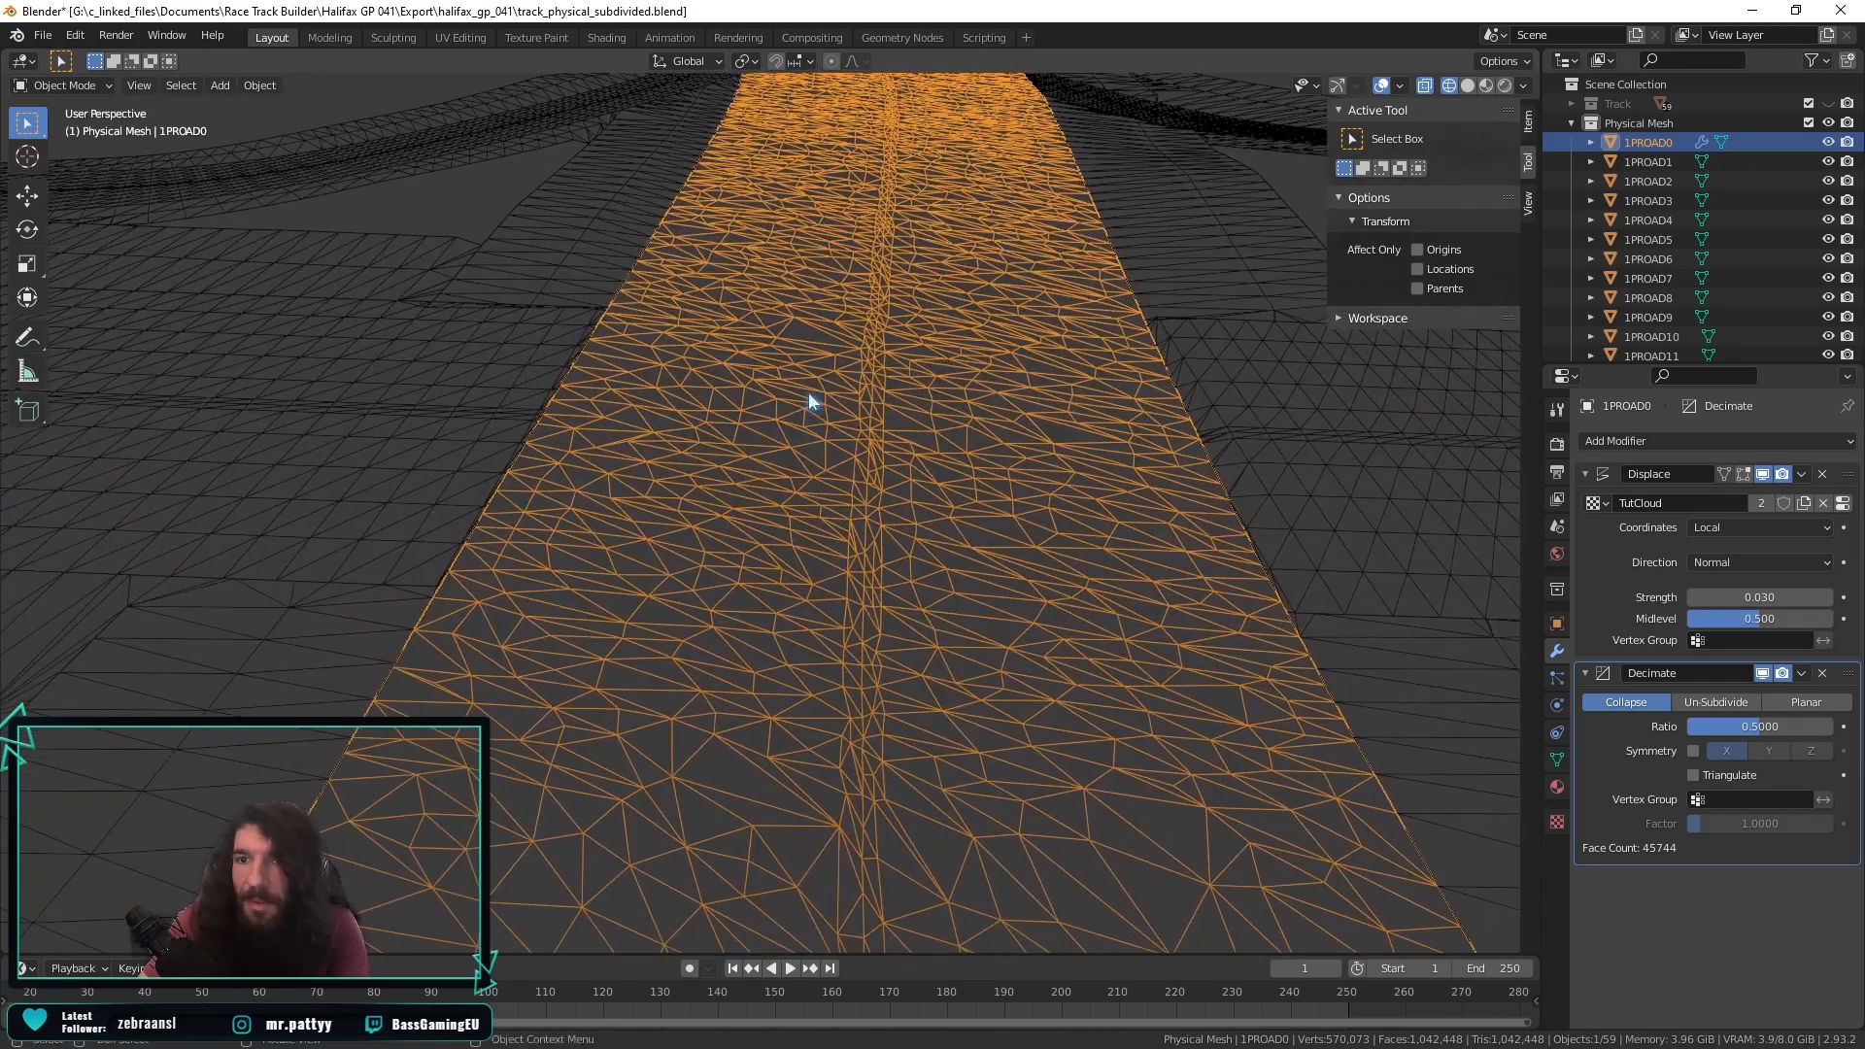
middle_click_drag(978, 575, 706, 635)
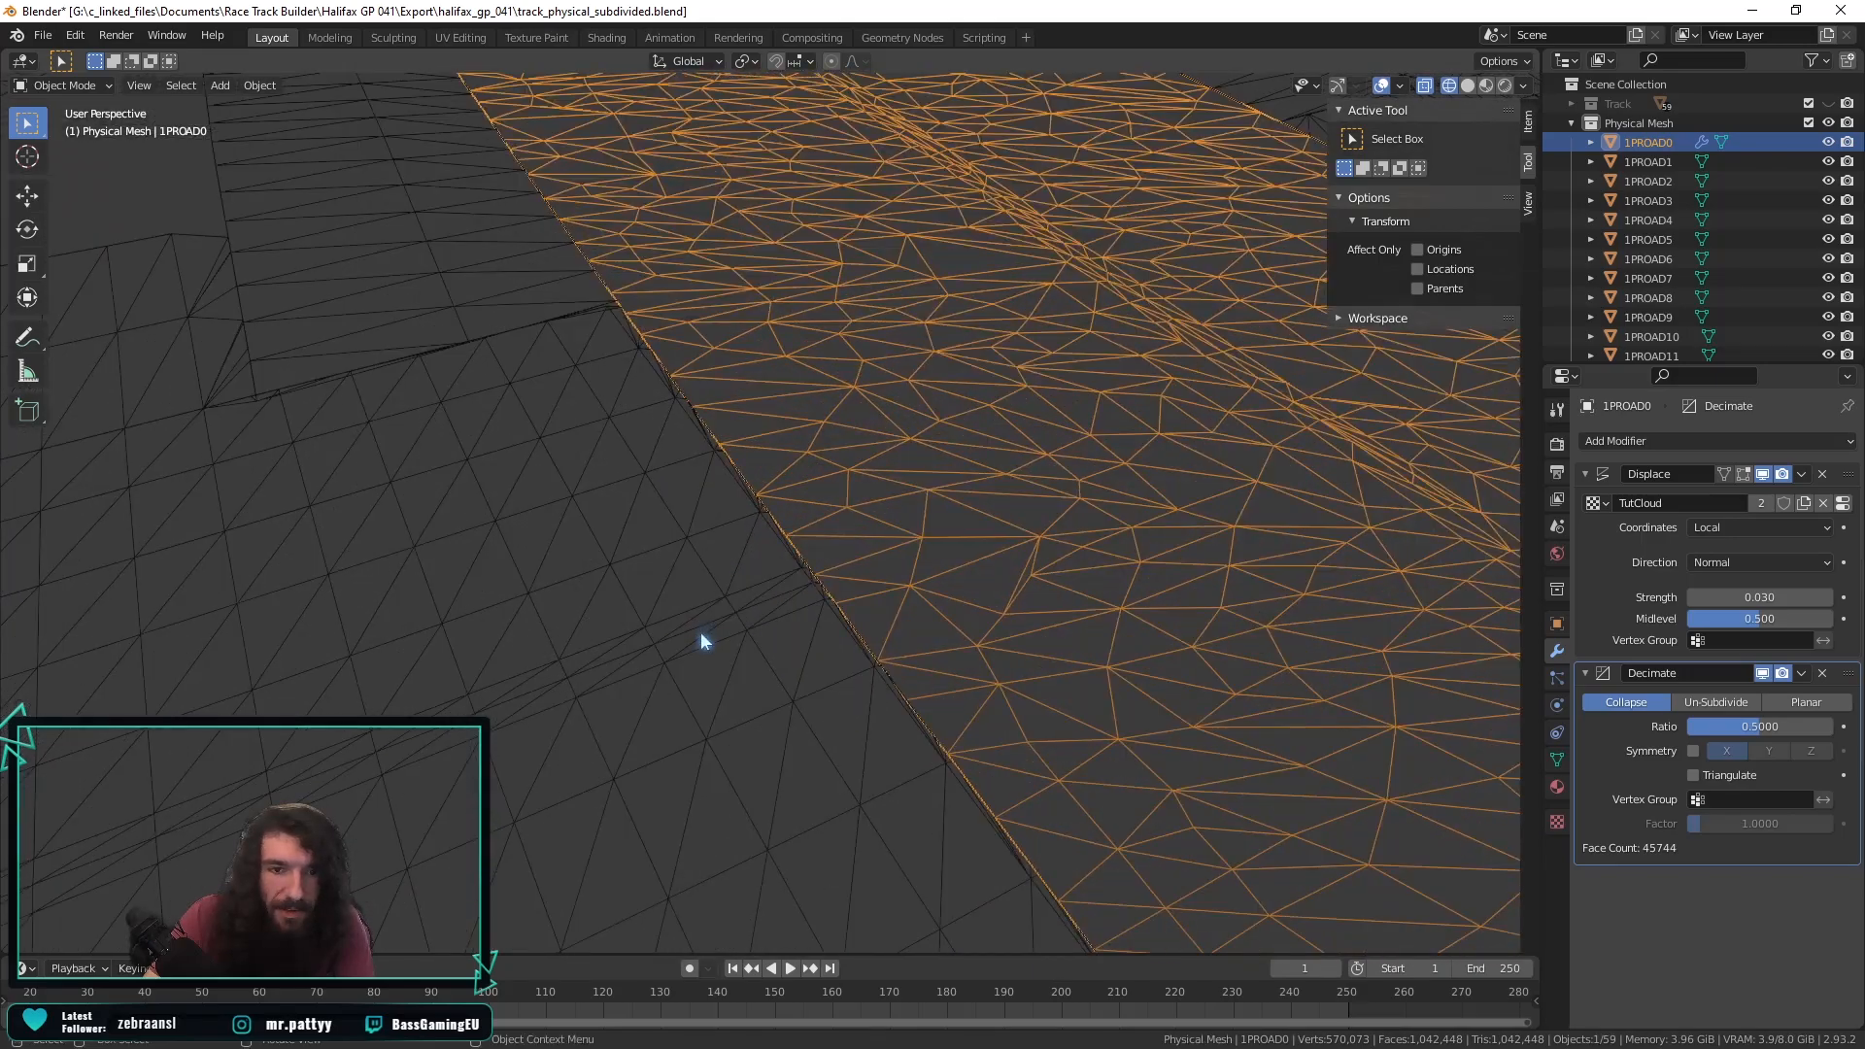
scroll(626, 583, "up", 4)
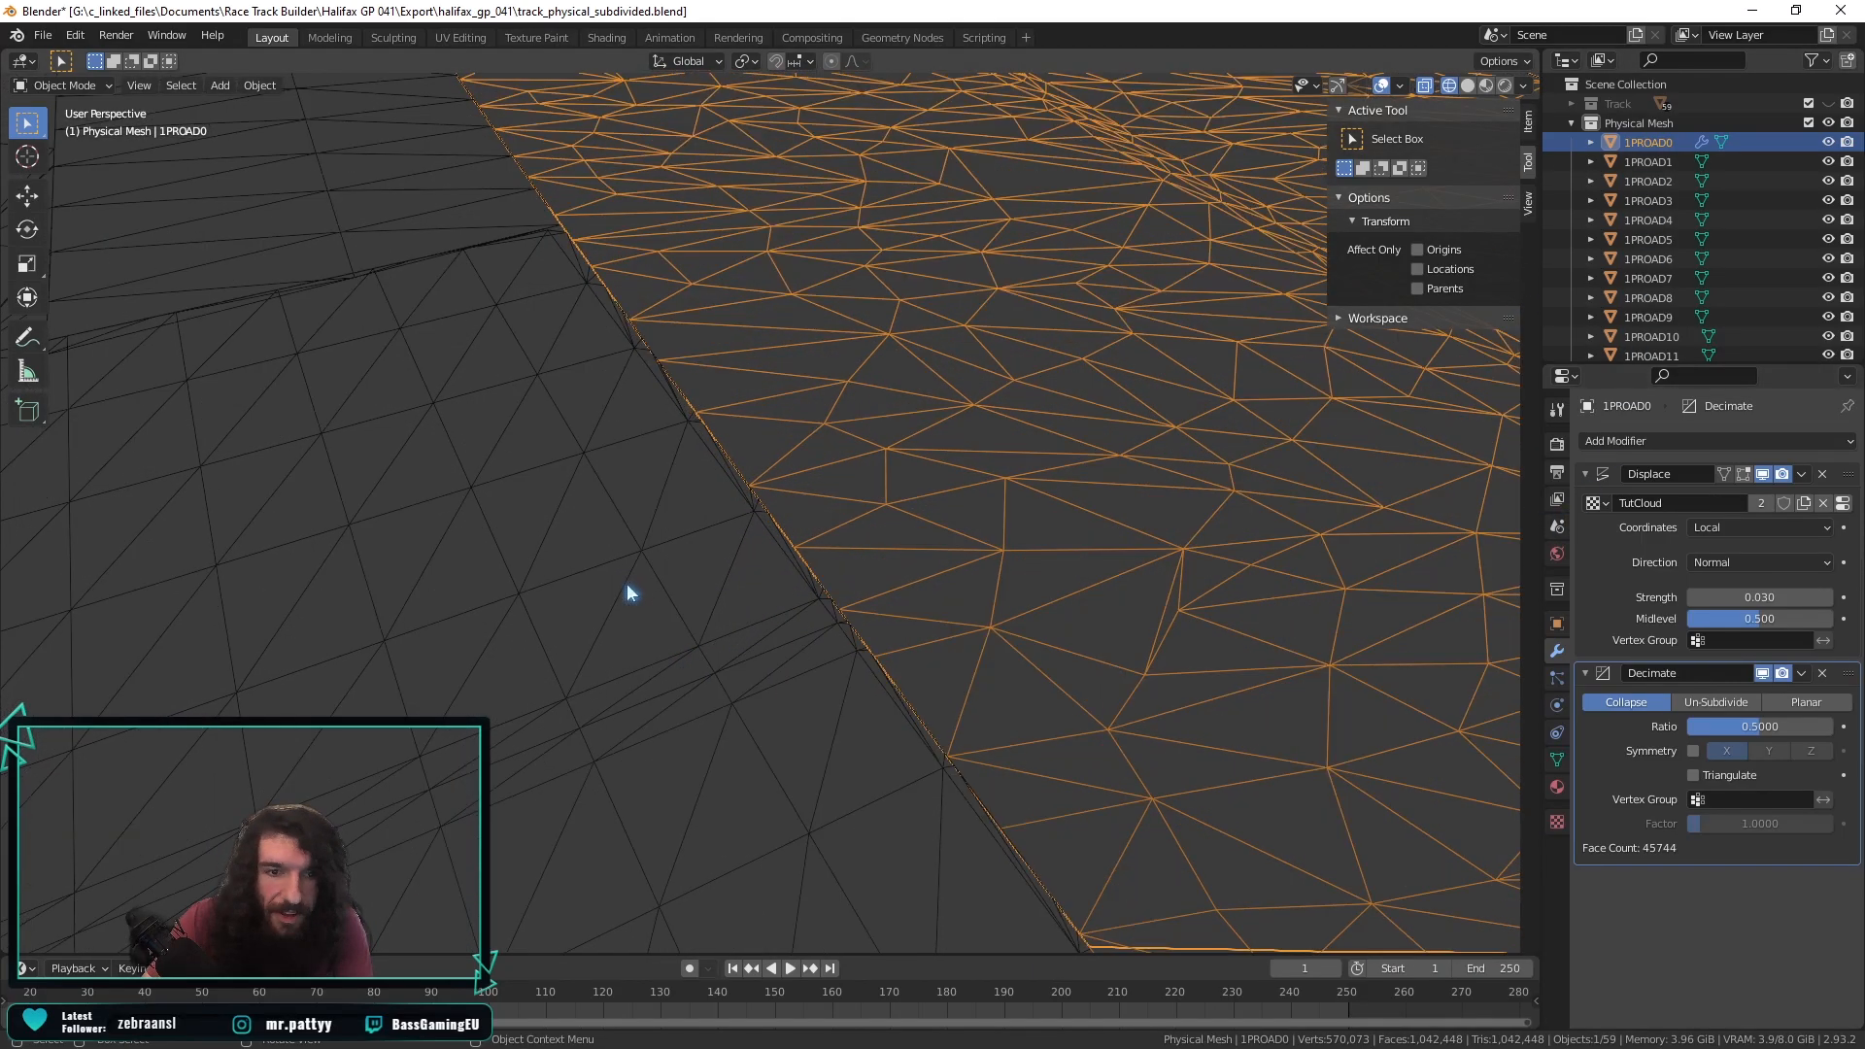
scroll(627, 586, "down", 3)
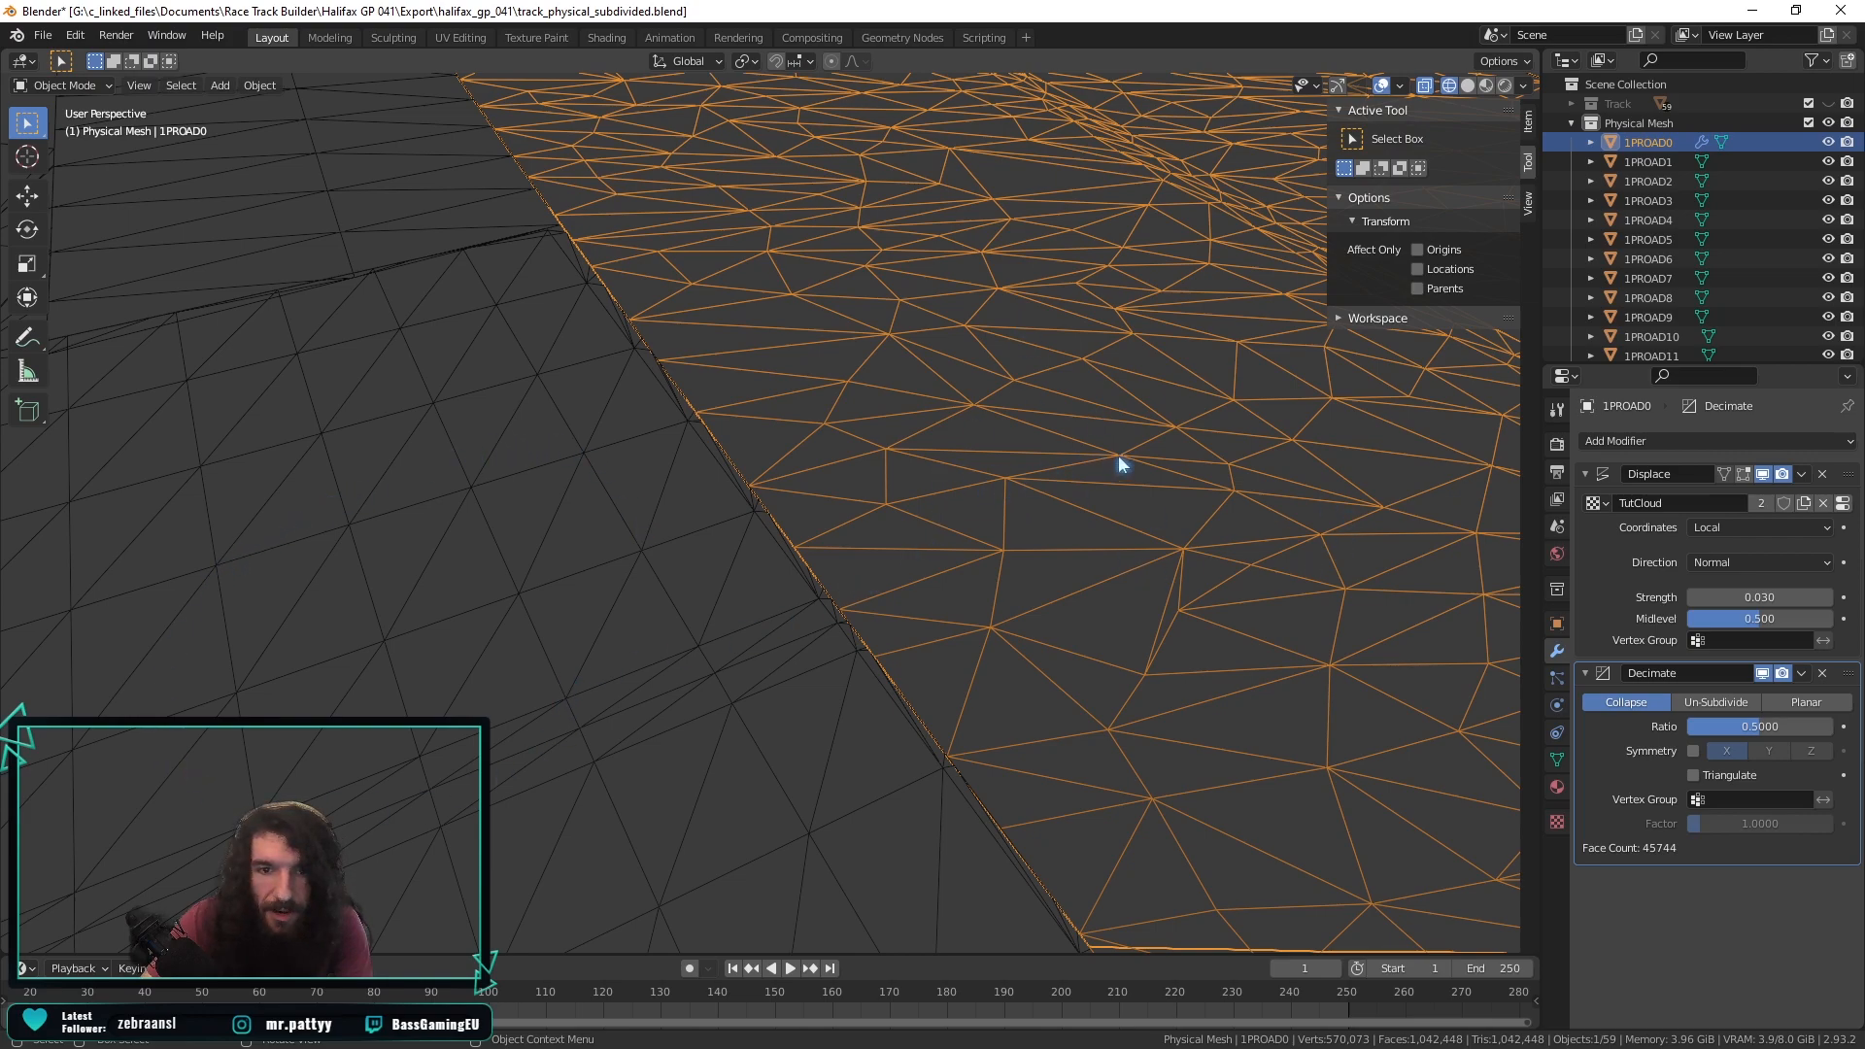
middle_click_drag(1092, 533, 1093, 526)
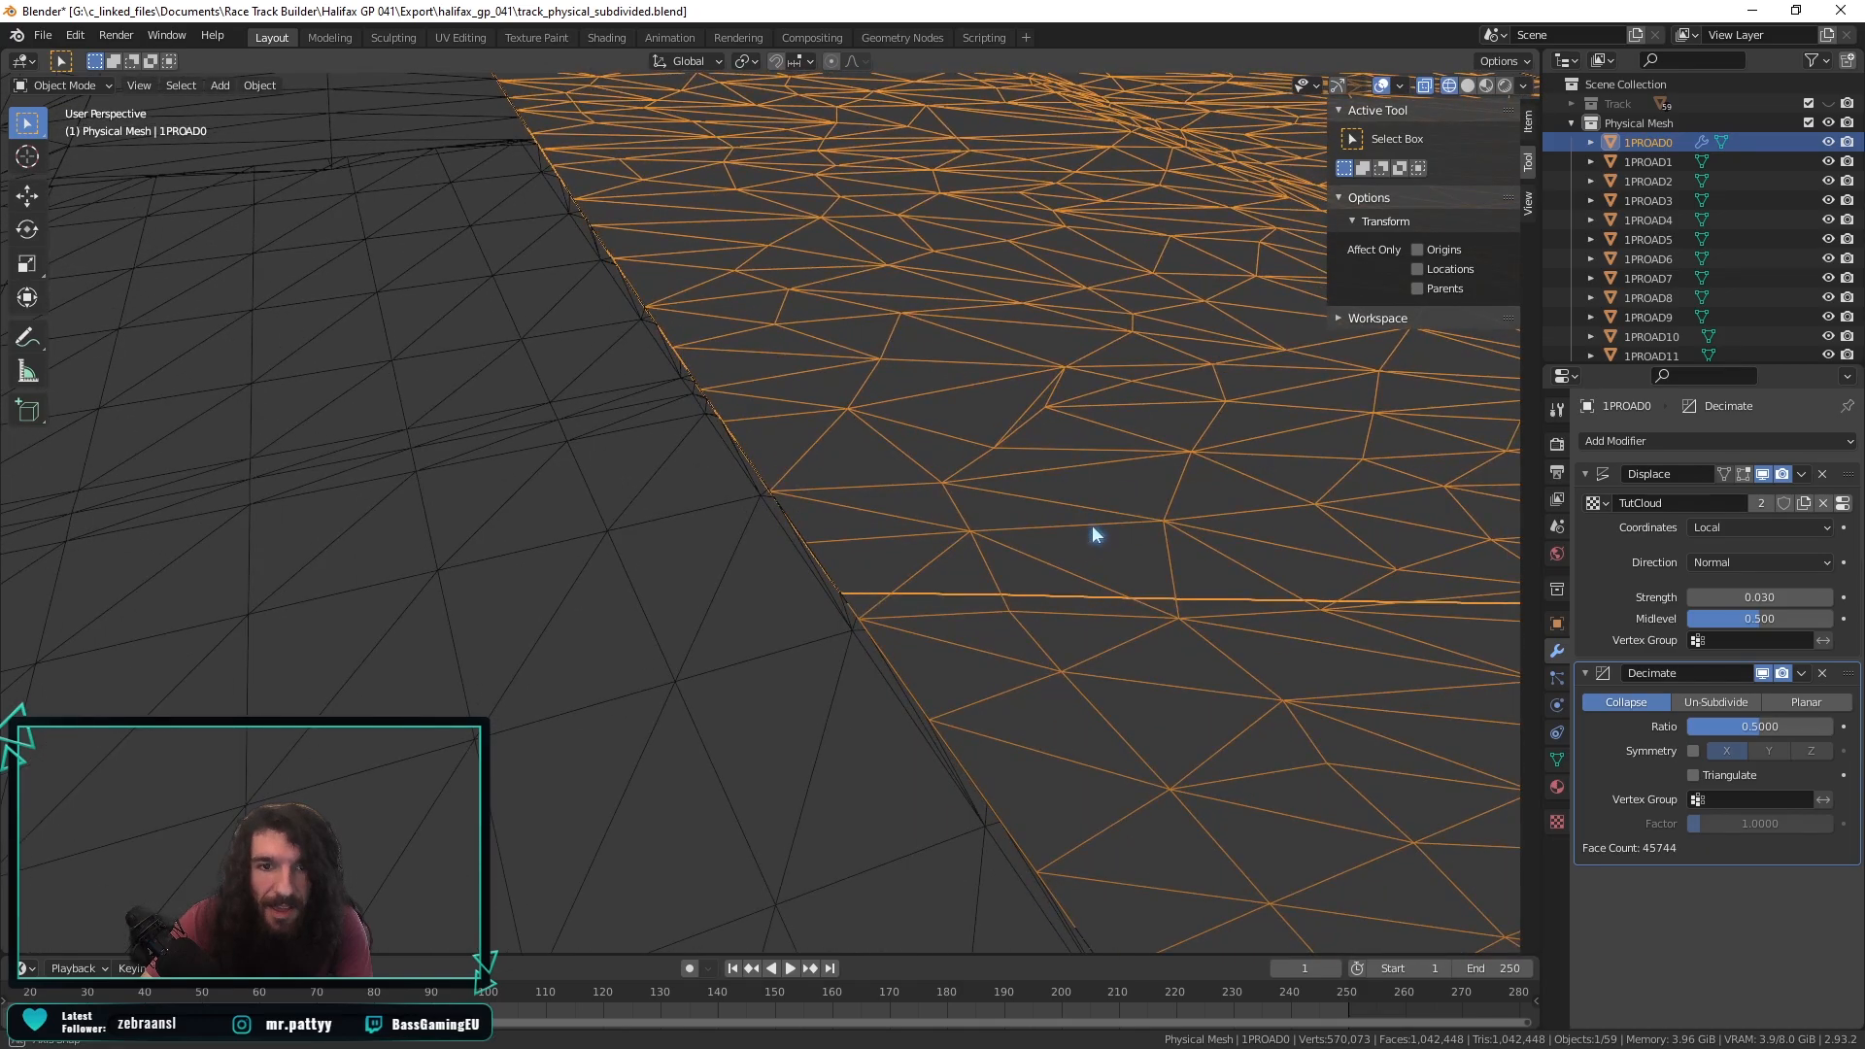
scroll(1092, 524, "down", 10)
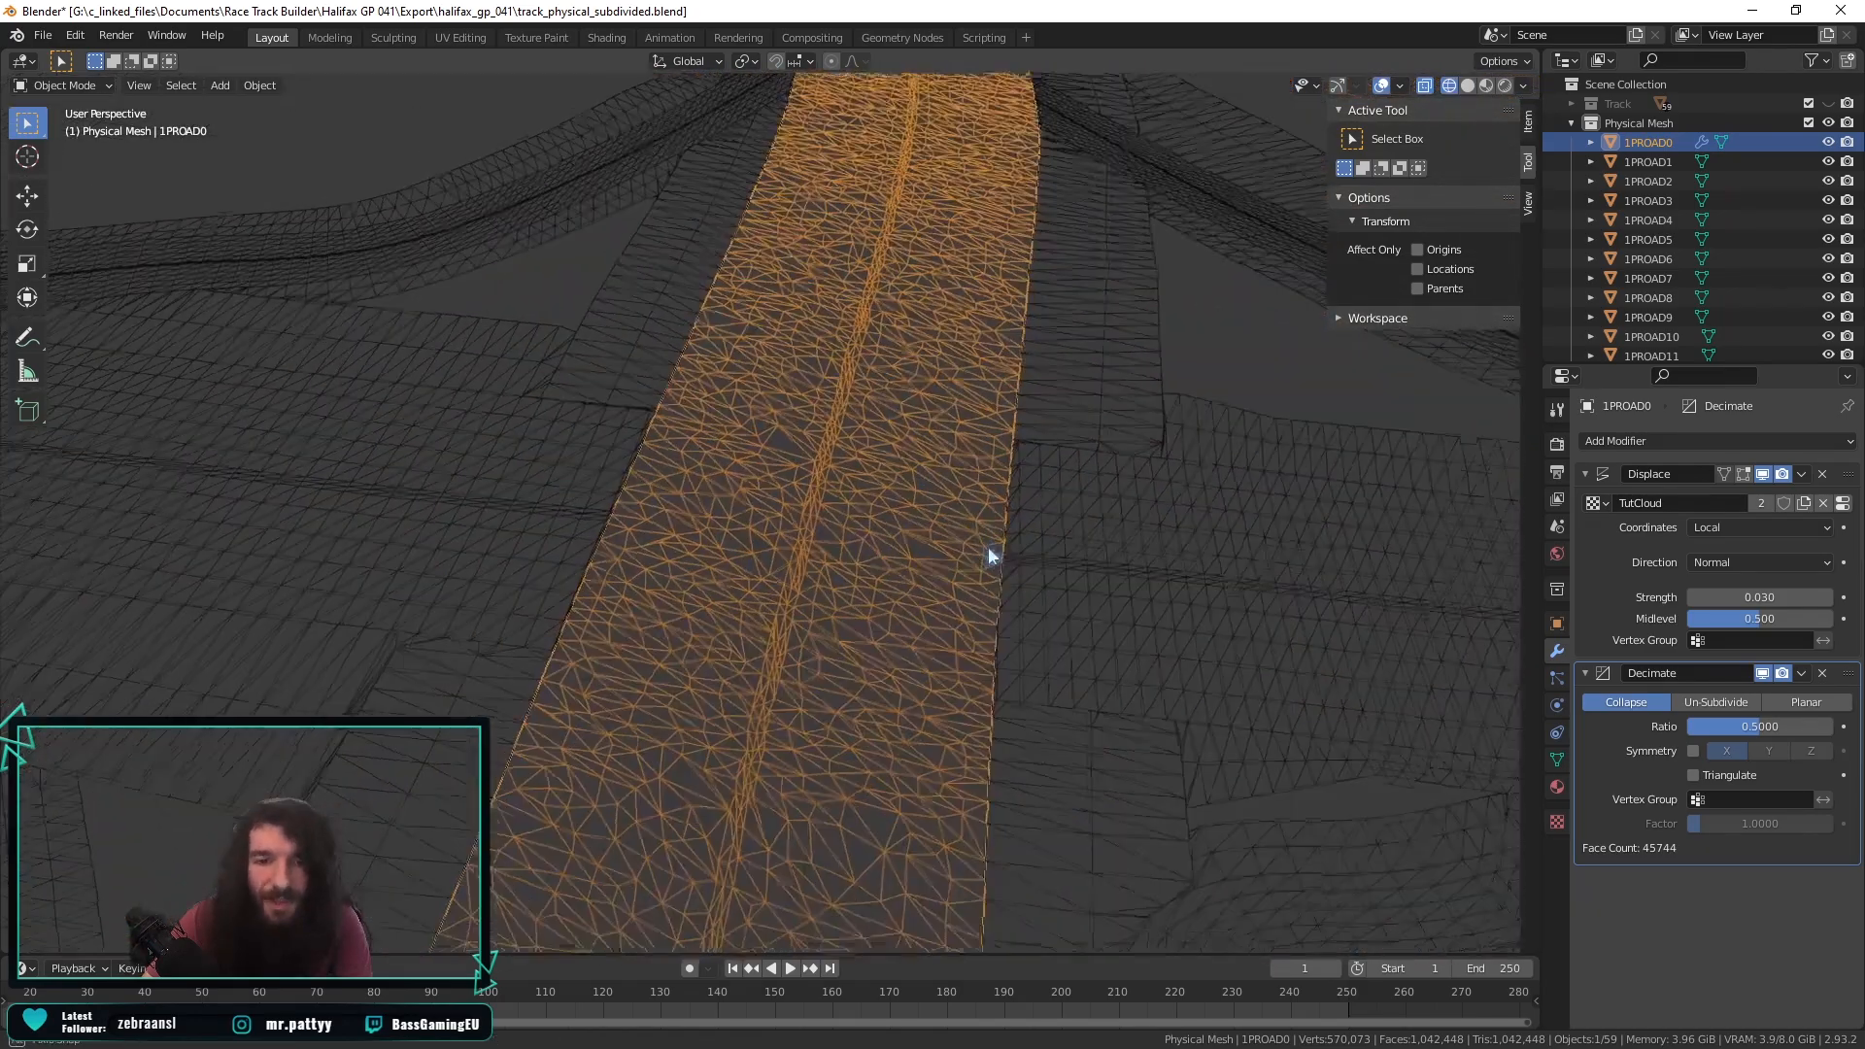
scroll(994, 528, "up", 8)
scroll(808, 574, "down", 3)
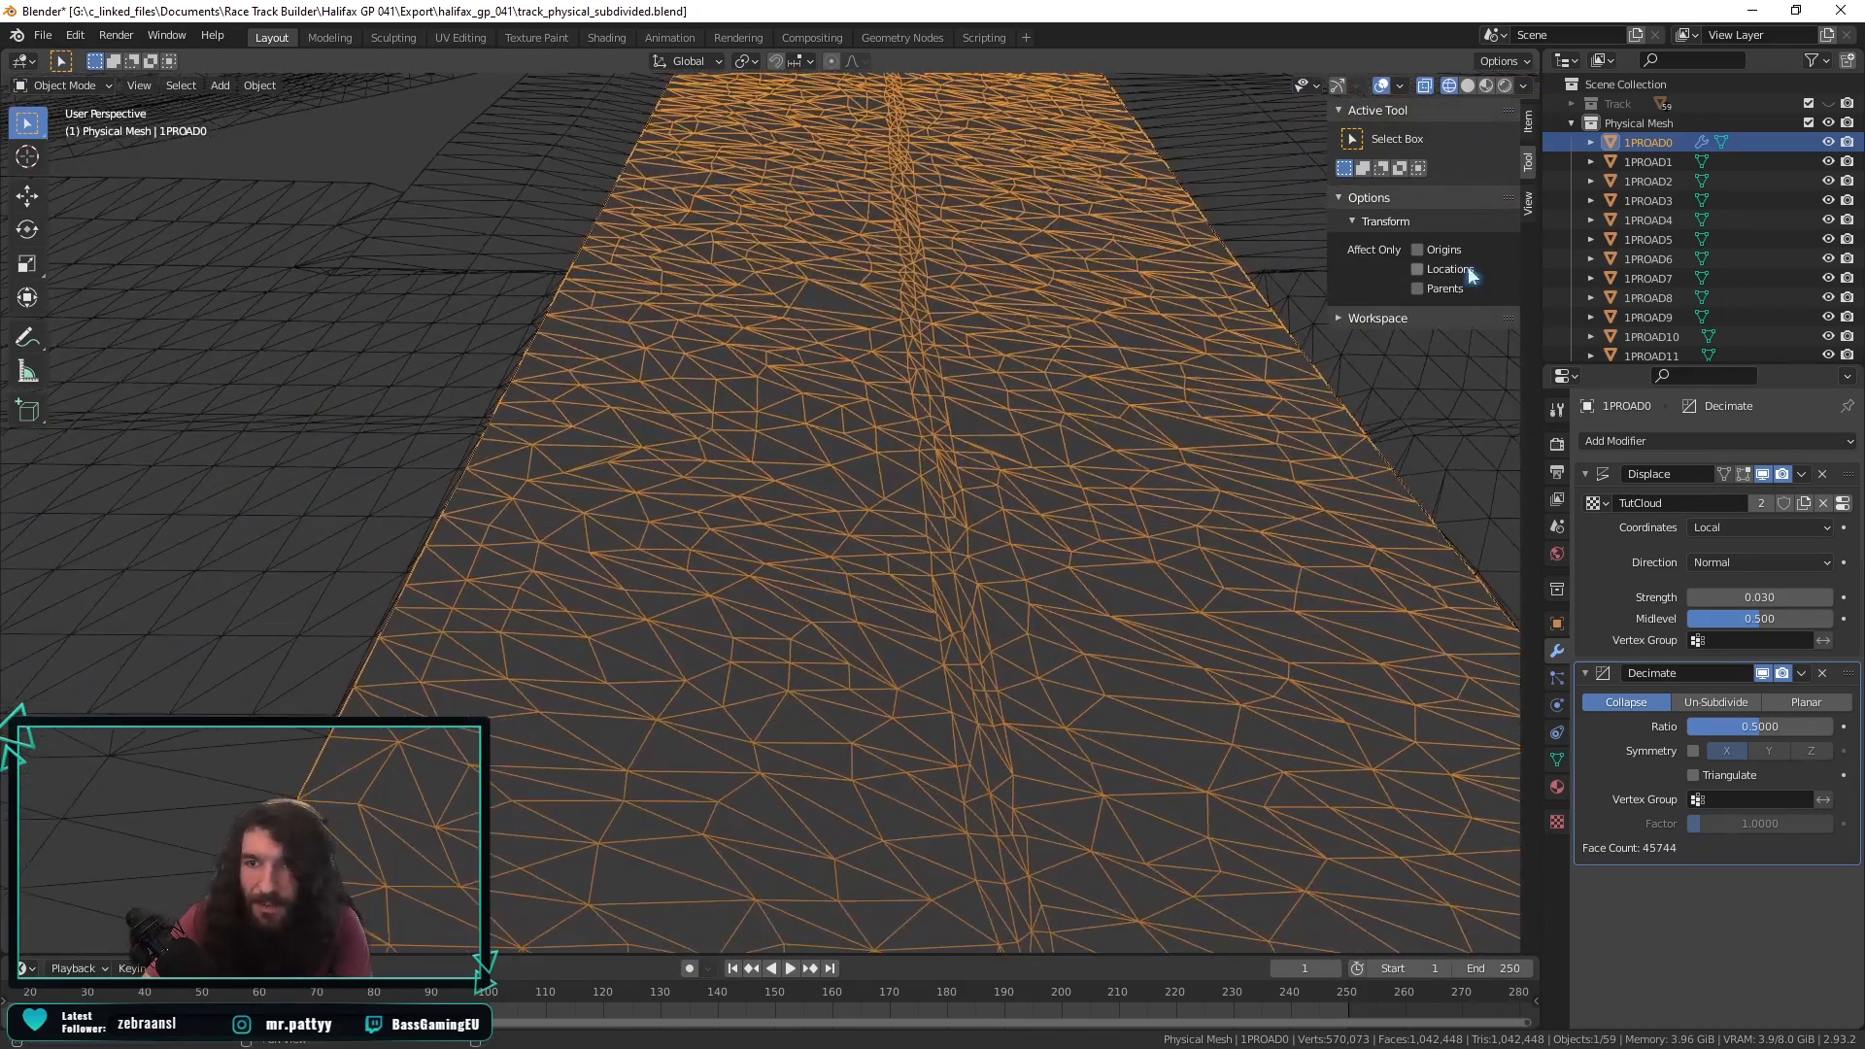
scroll(814, 347, "down", 5)
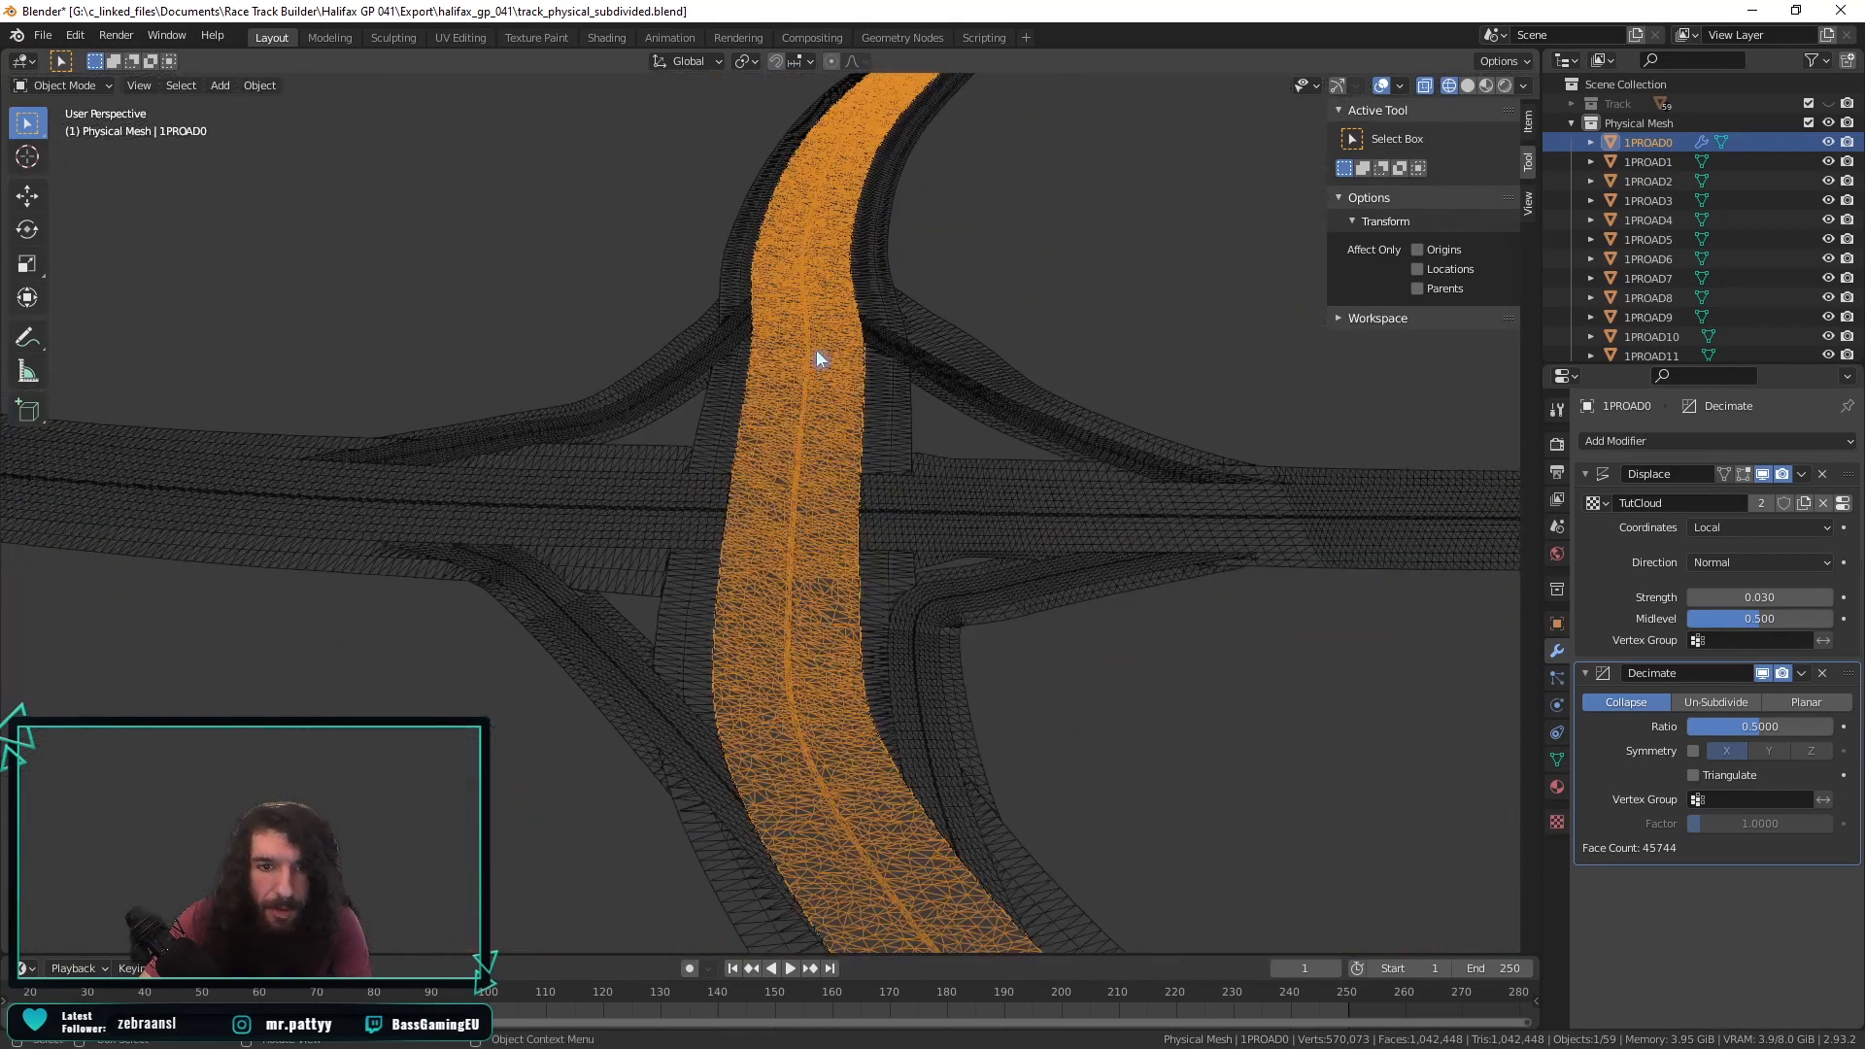
scroll(804, 353, "up", 3)
scroll(805, 367, "up", 2)
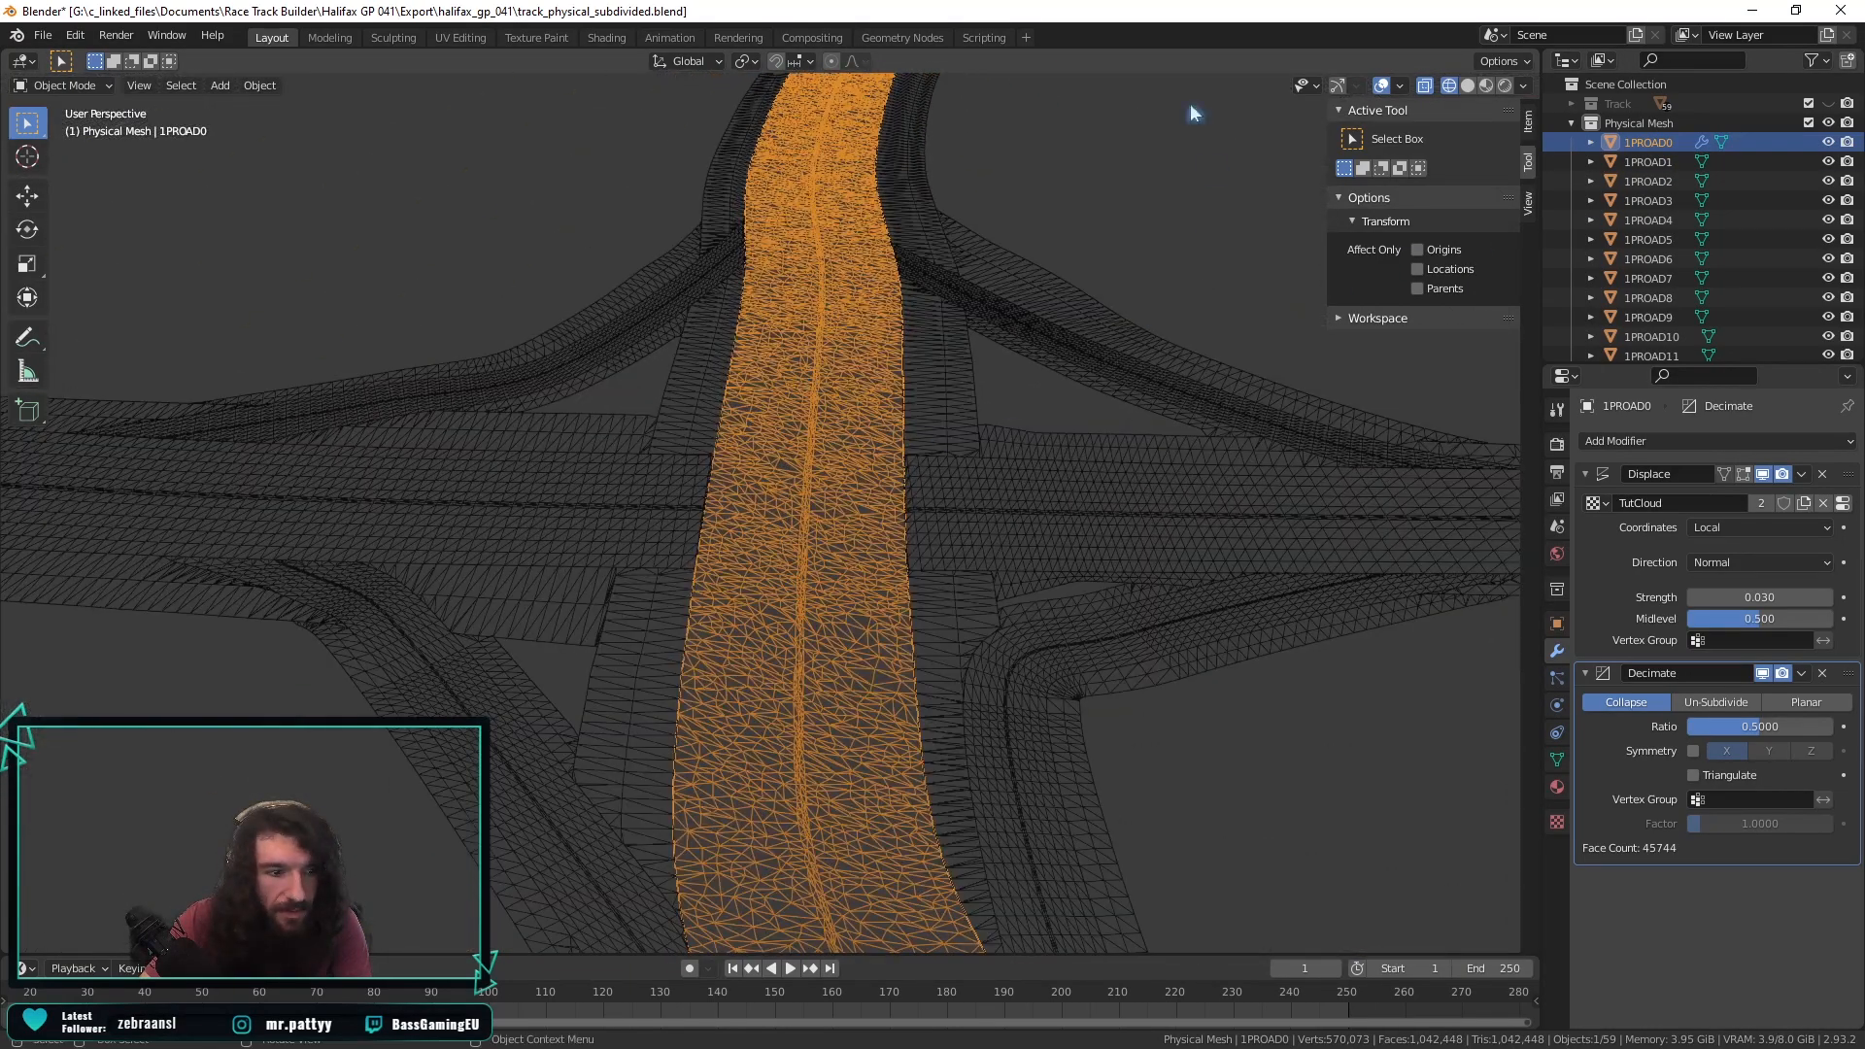
Select the road objects 1PROAD2, 1PROAD4, 1PROAD6, 1PROAD8, 1PROAD10 and 1PROAD12 together and view them on the track layout.
left_click(1651, 180)
scroll(1651, 178, "down", 2)
left_click(1663, 177, "ctrl")
scroll(1663, 184, "down", 1)
left_click(1663, 187, "ctrl")
left_click(1665, 221, "ctrl")
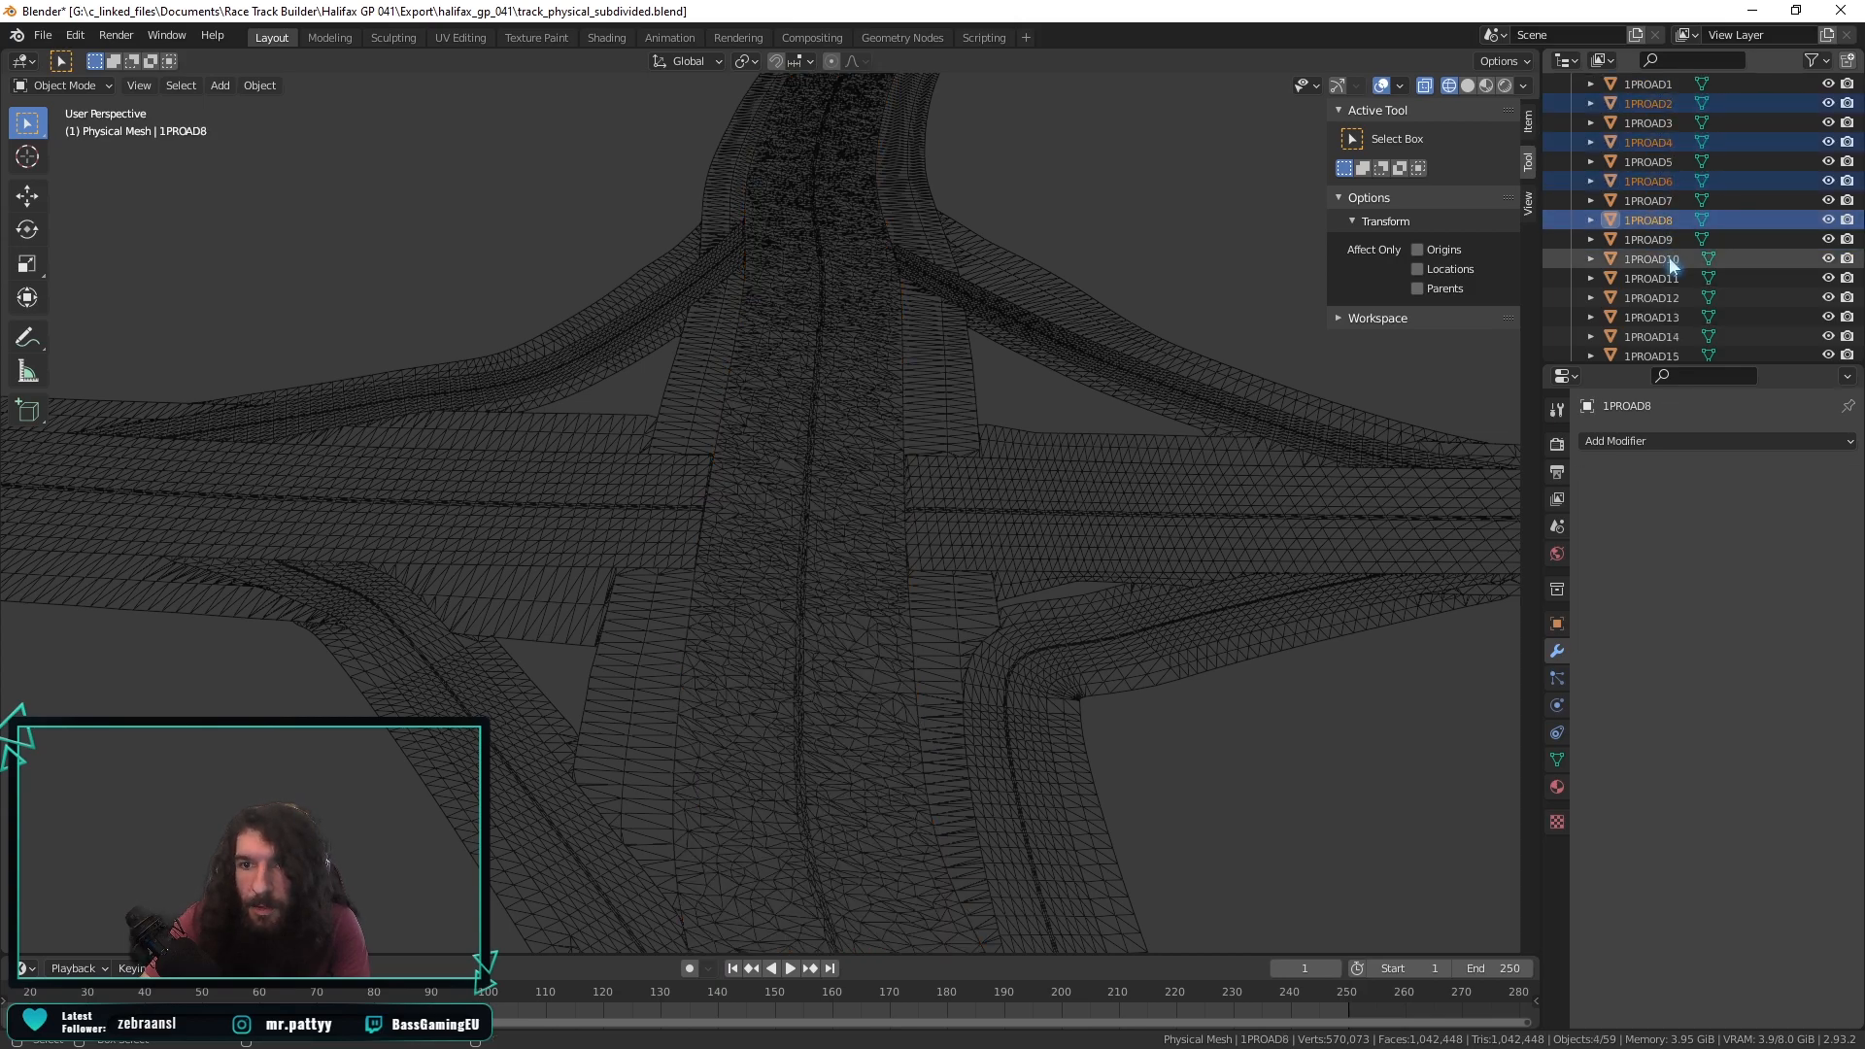
left_click(1665, 259, "ctrl")
left_click(1665, 296, "ctrl")
scroll(904, 550, "down", 6)
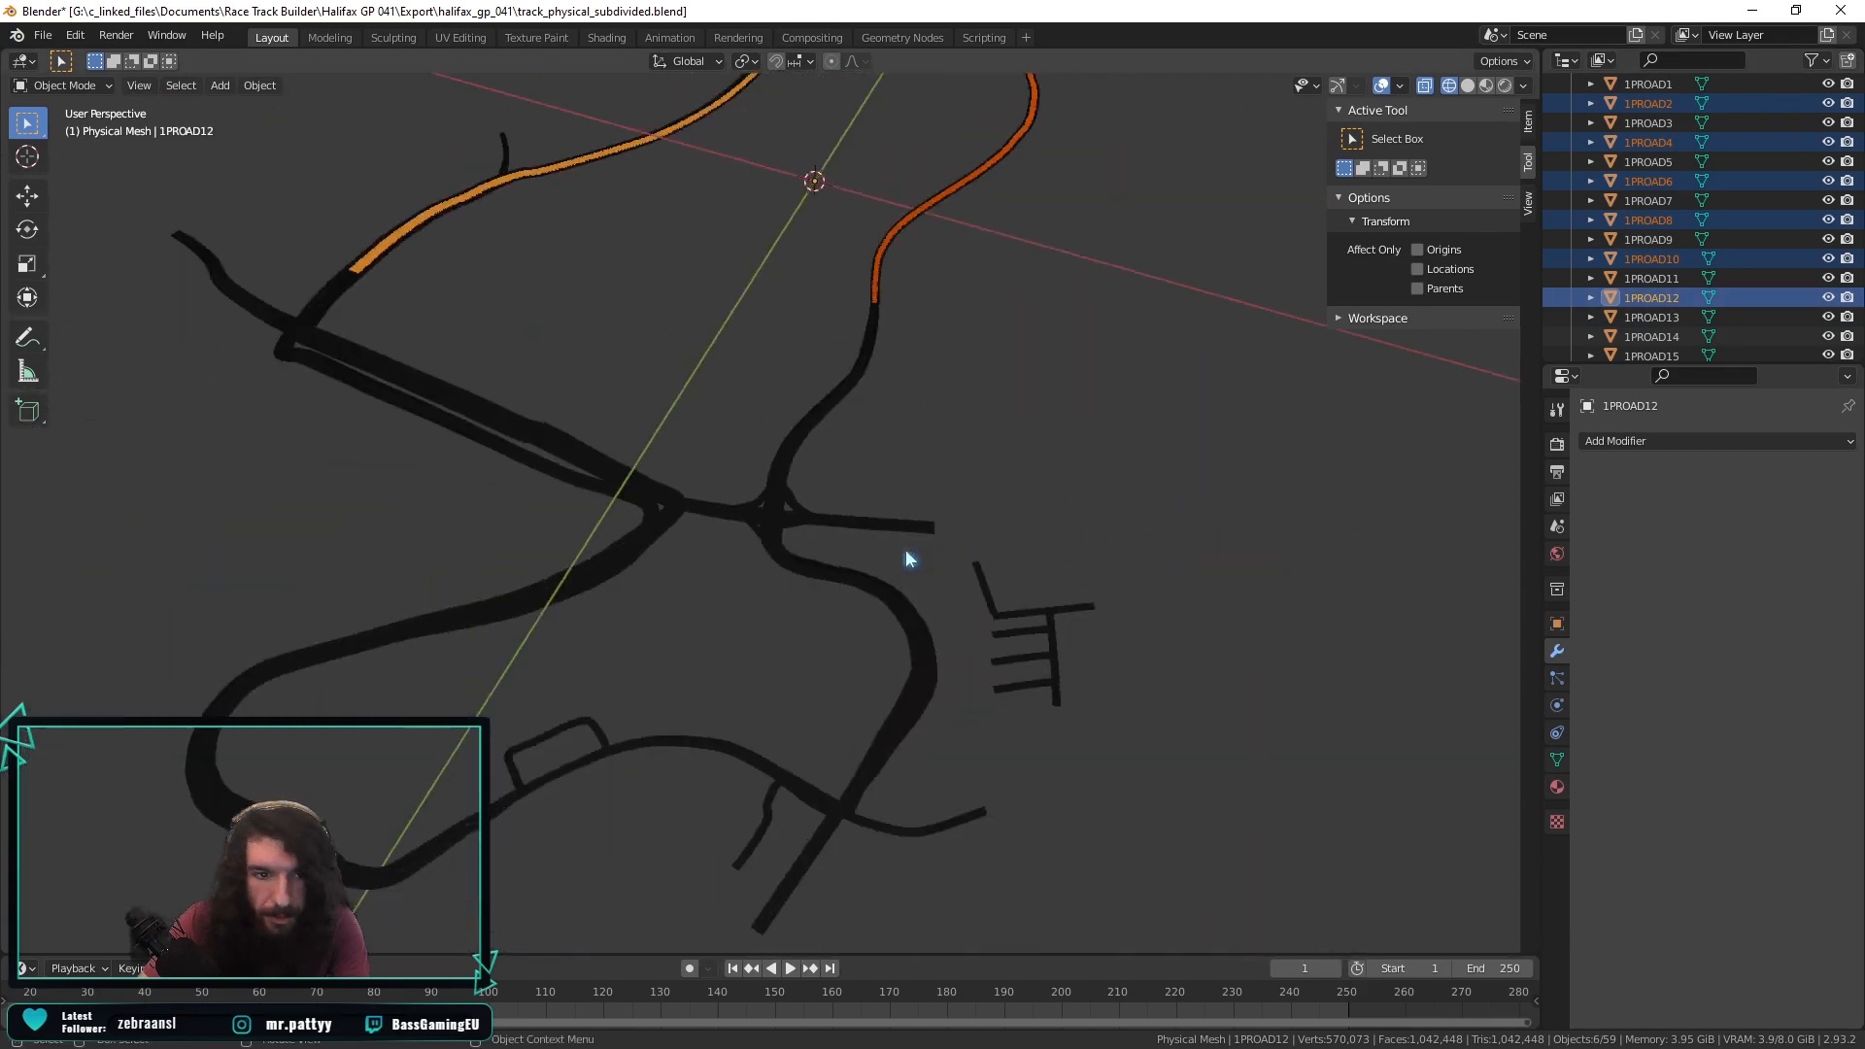
Add 1PROAD14, 1PROAD16 and 1PROAD18 to the selection, leaving out 1PROAD19.
scroll(906, 550, "up", 1)
left_click(1653, 336, "ctrl")
scroll(1655, 331, "down", 2)
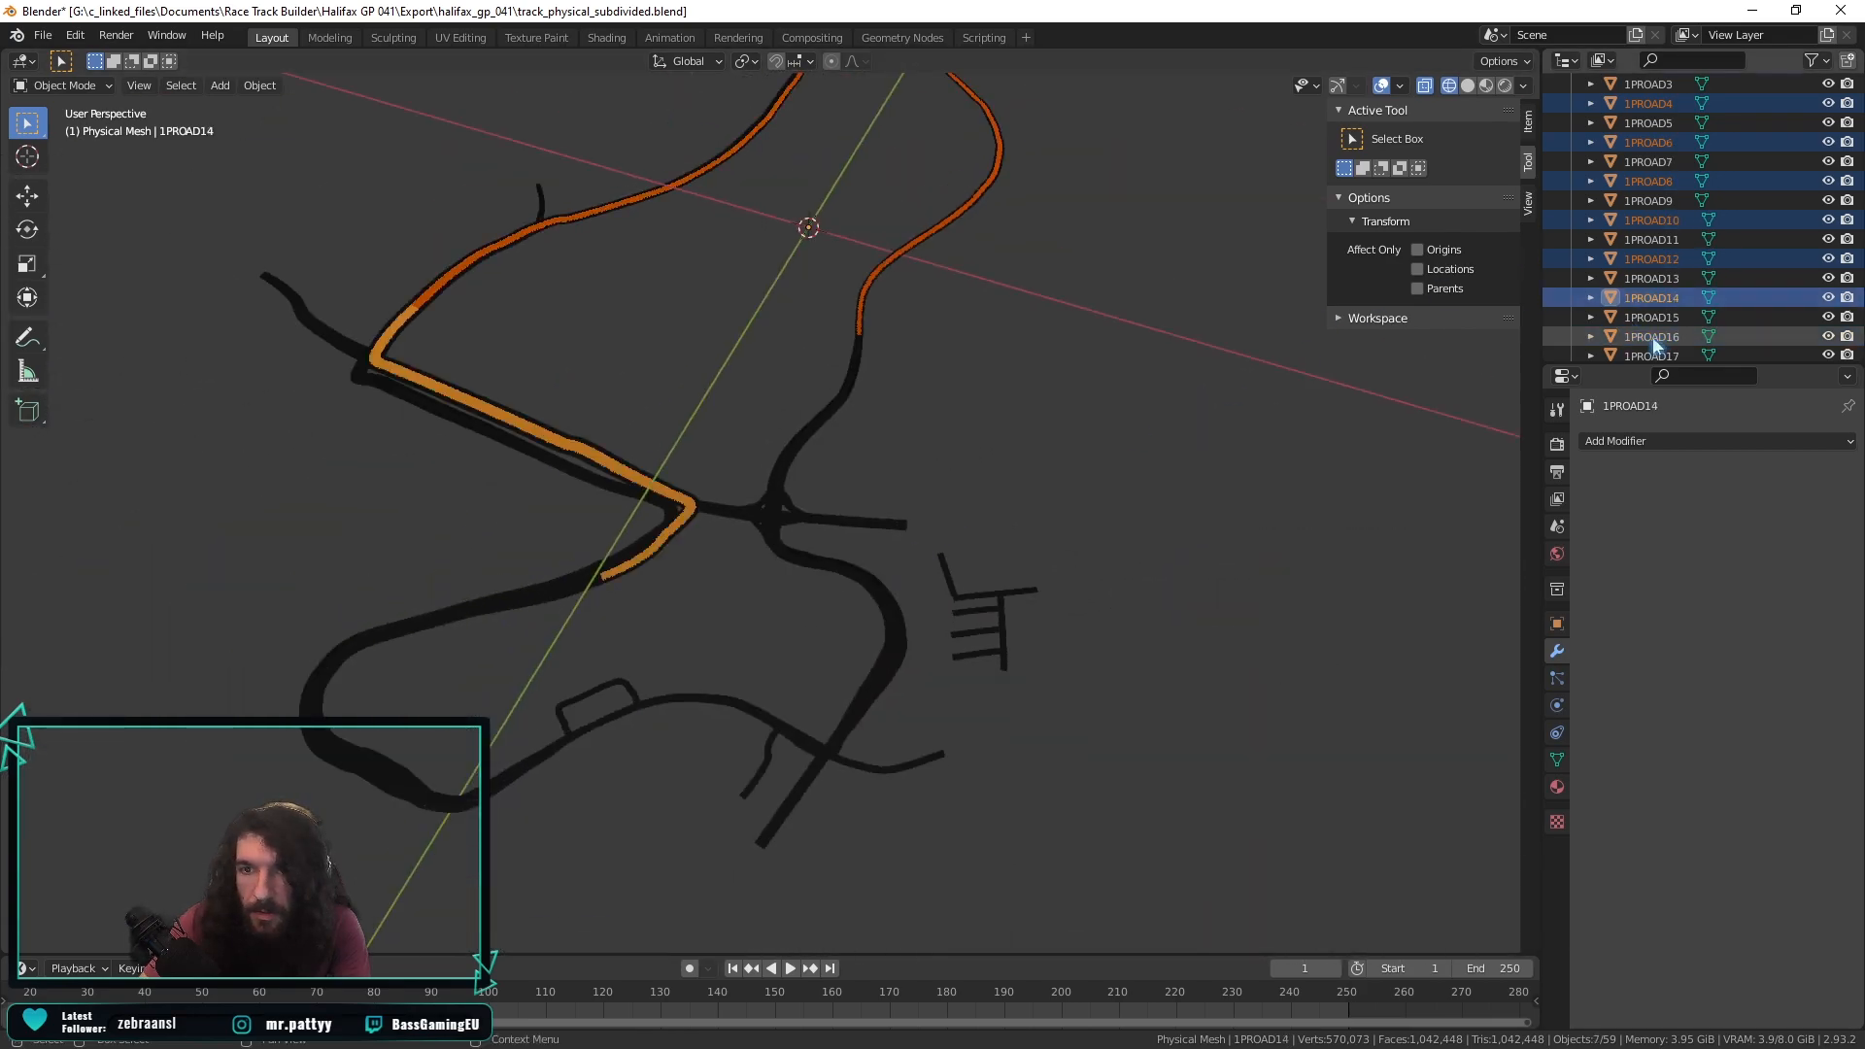
left_click(1657, 330, "ctrl")
scroll(1657, 330, "down", 2)
scroll(1658, 330, "down", 2)
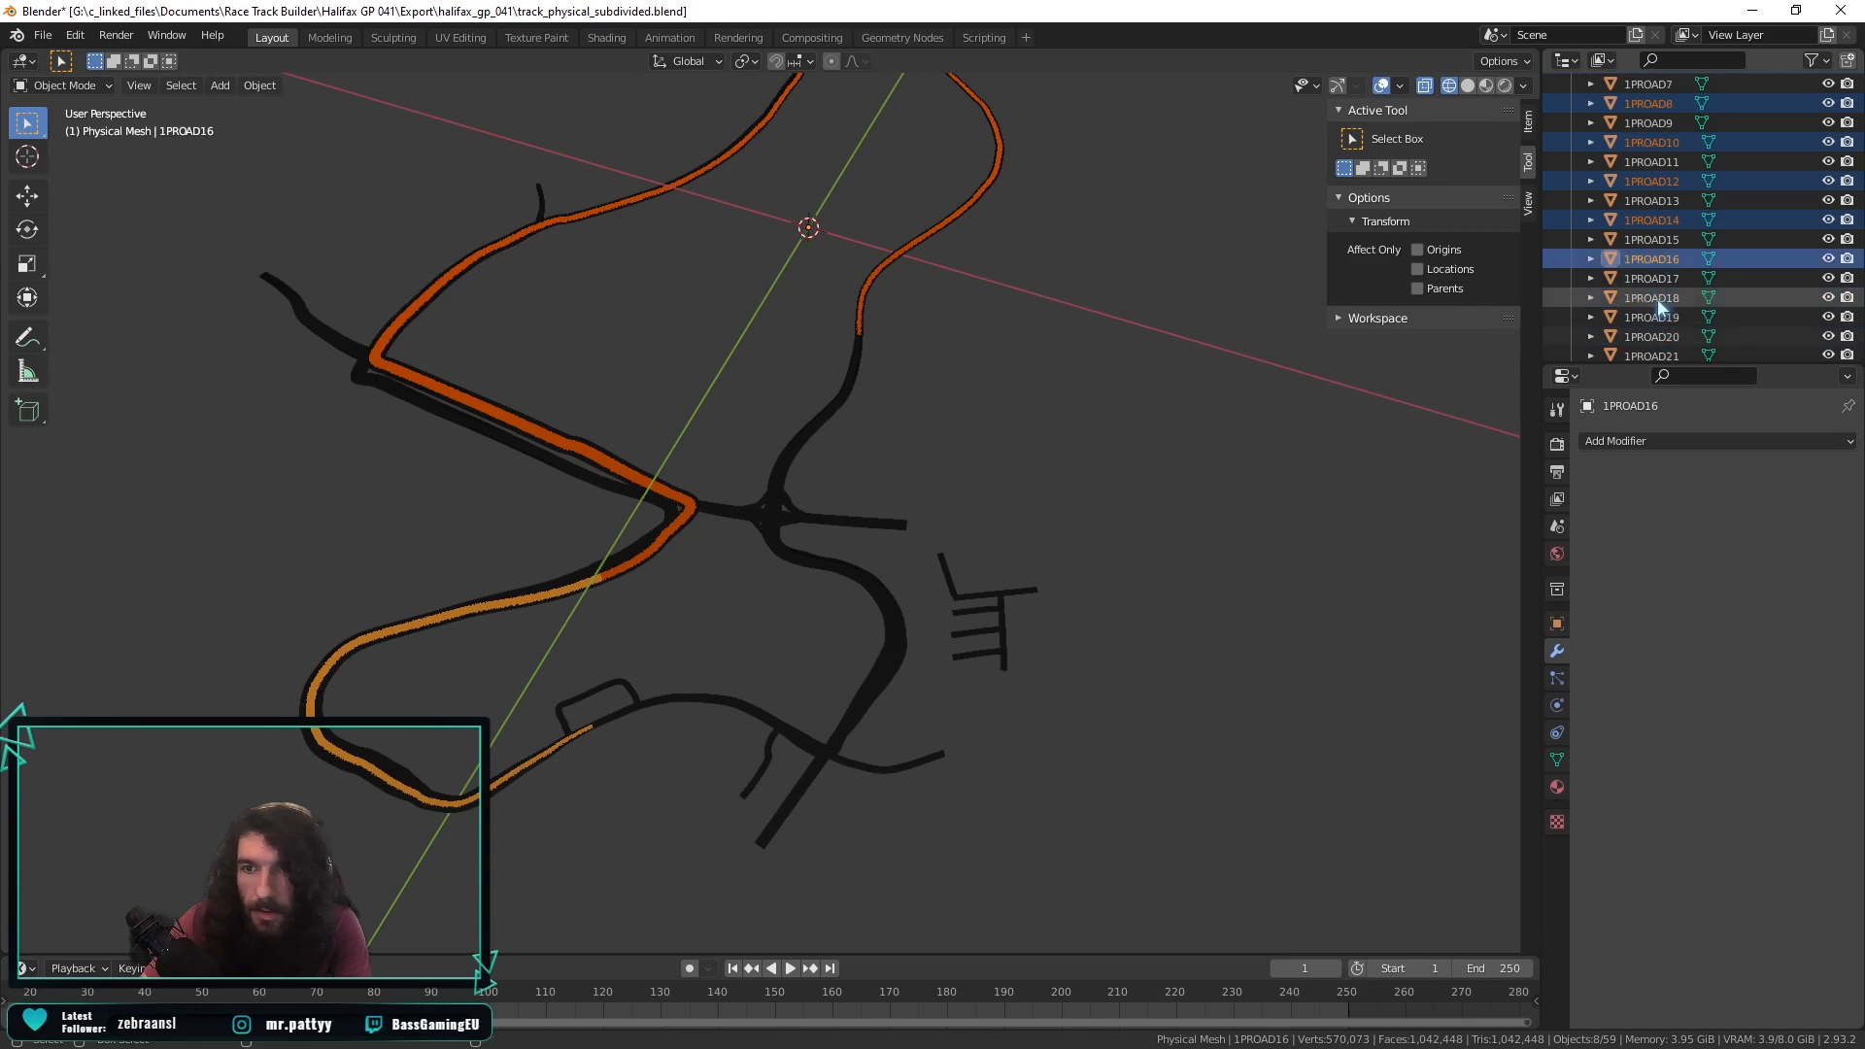
left_click(1661, 296, "ctrl")
left_click(1663, 317, "ctrl")
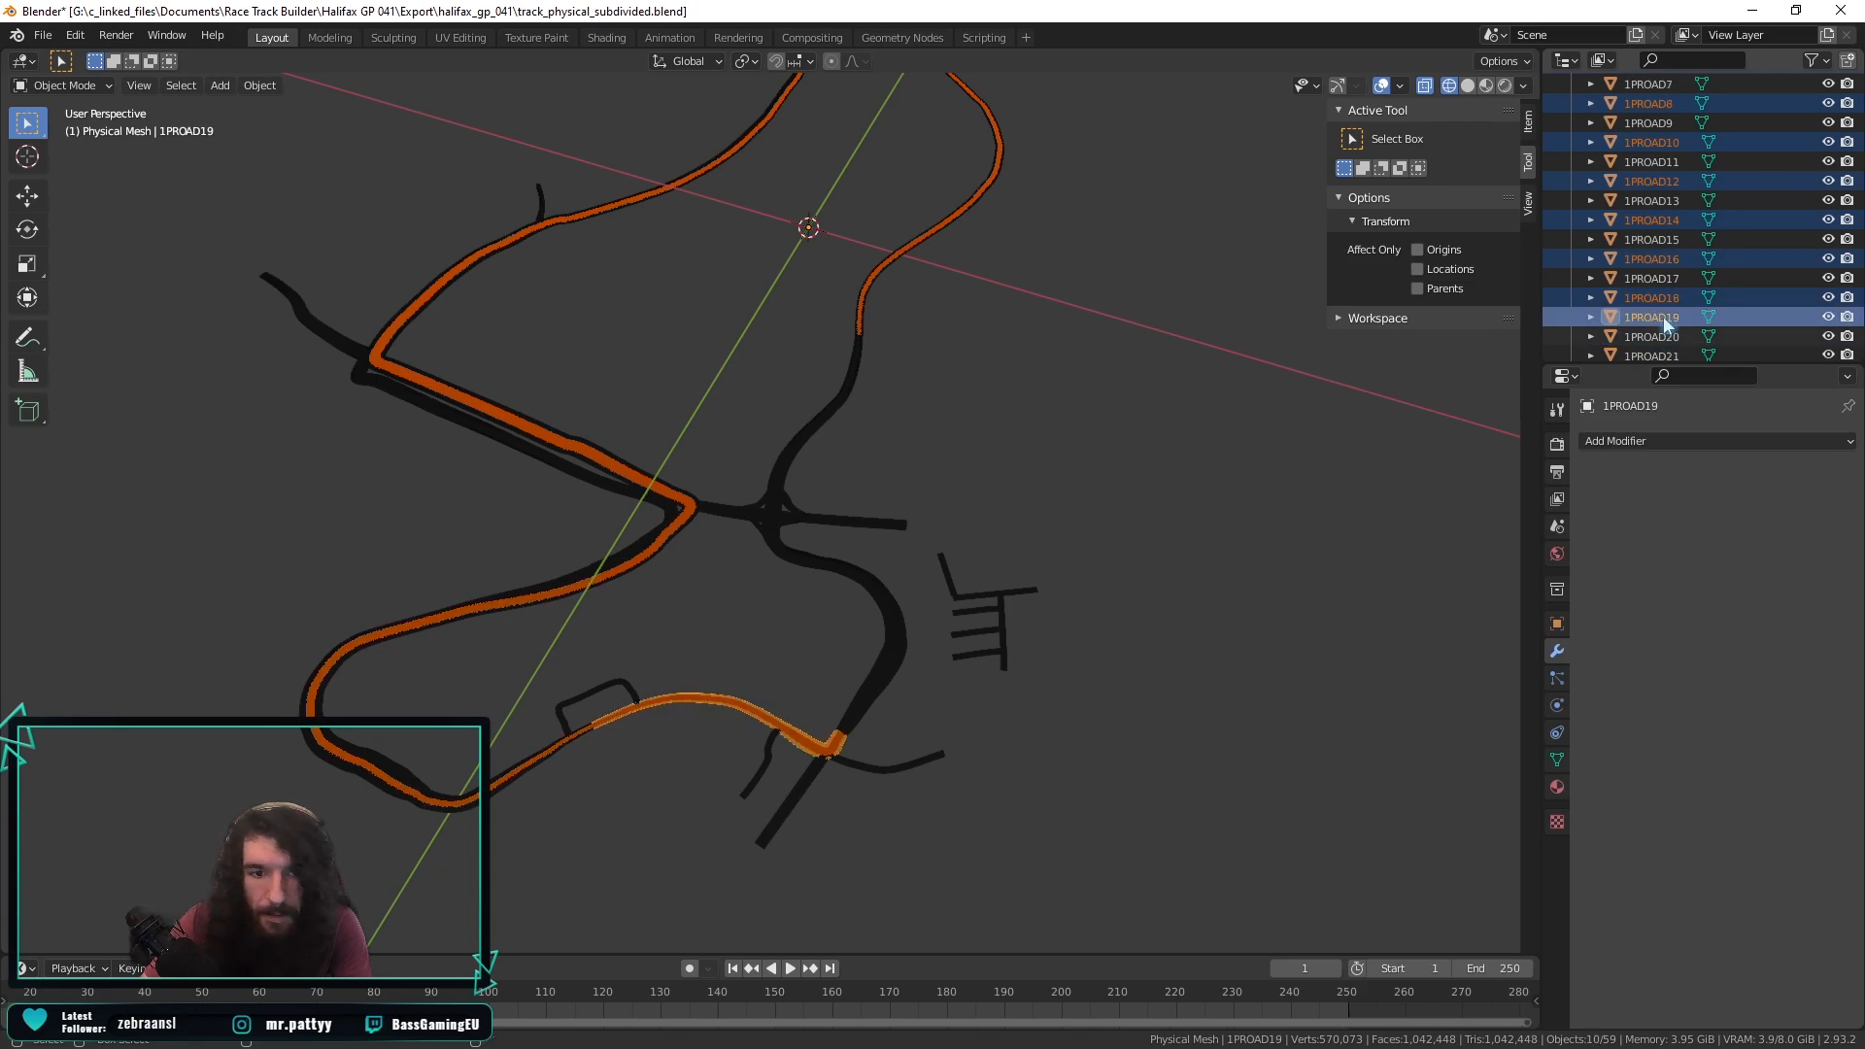
left_click(1662, 317, "ctrl")
Add 1PROAD20, 1PROAD21 and, as the active object, 1PROAD0 to the selection.
left_click(1658, 334, "ctrl")
scroll(1658, 332, "down", 2)
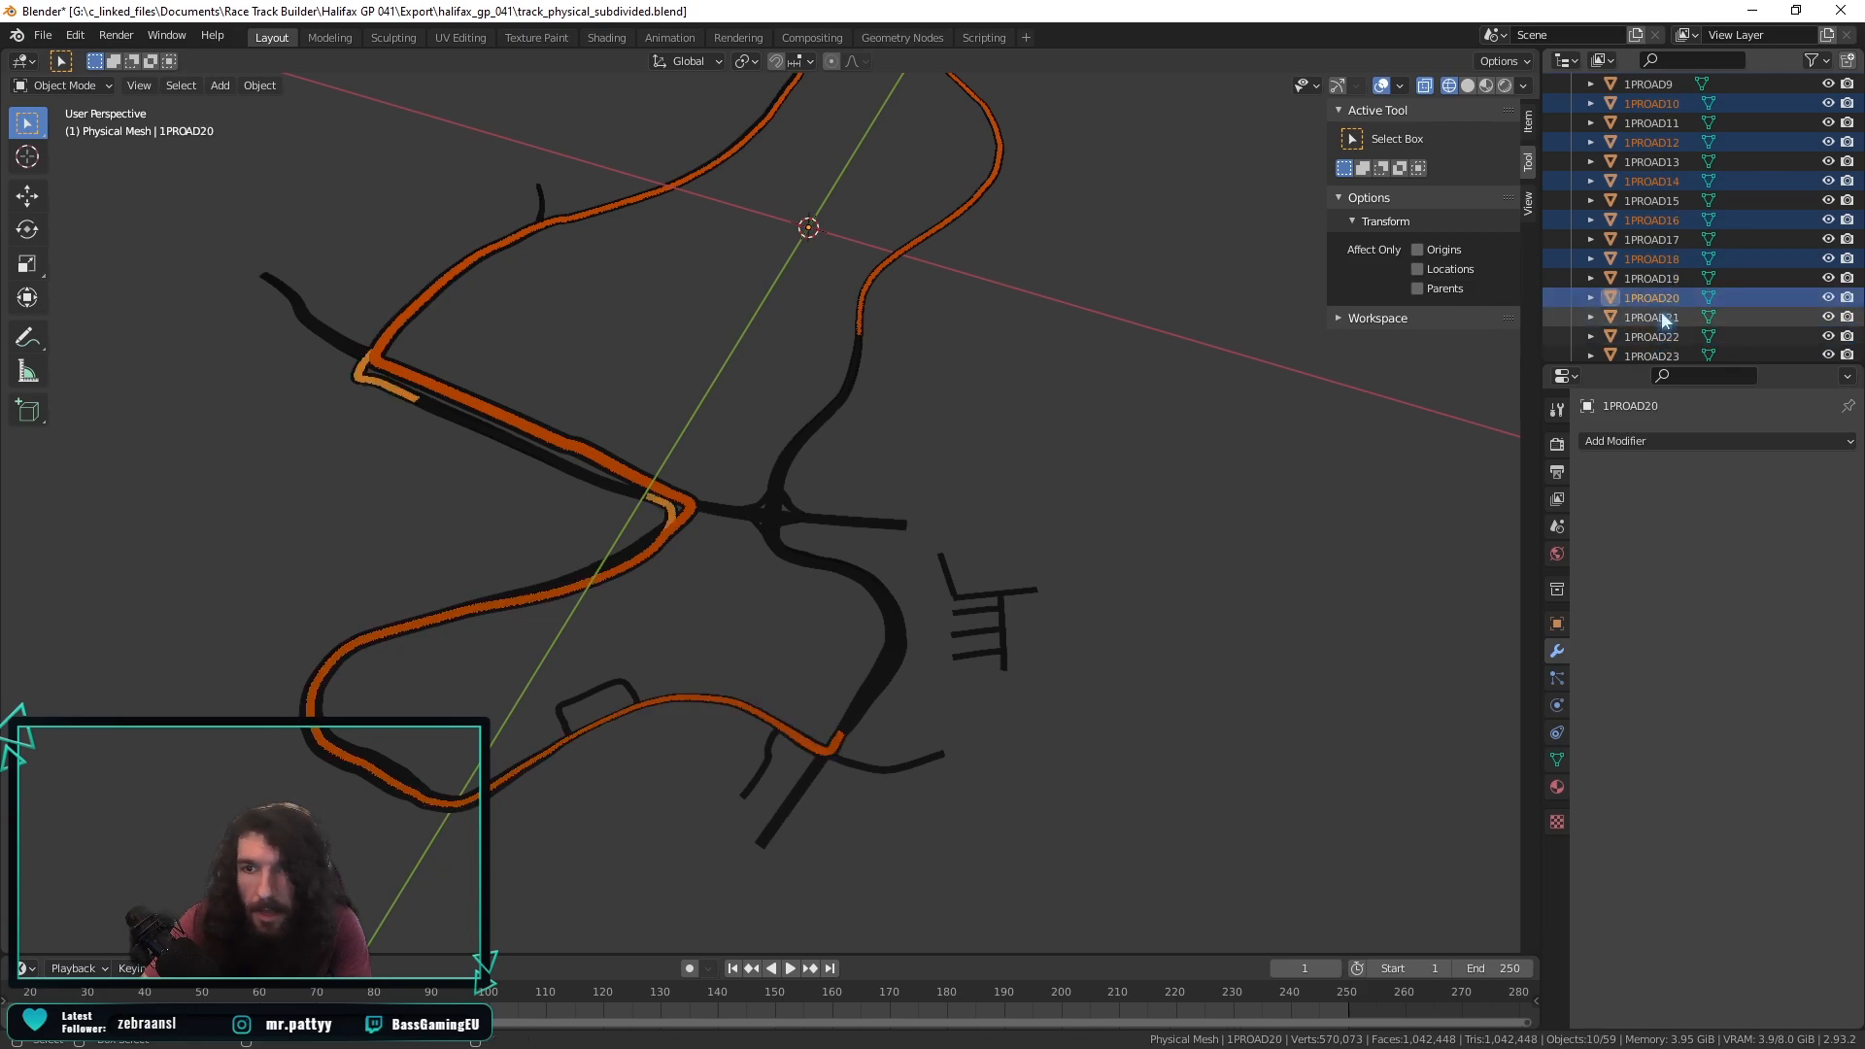
left_click(1663, 315, "ctrl")
scroll(1663, 311, "up", 6)
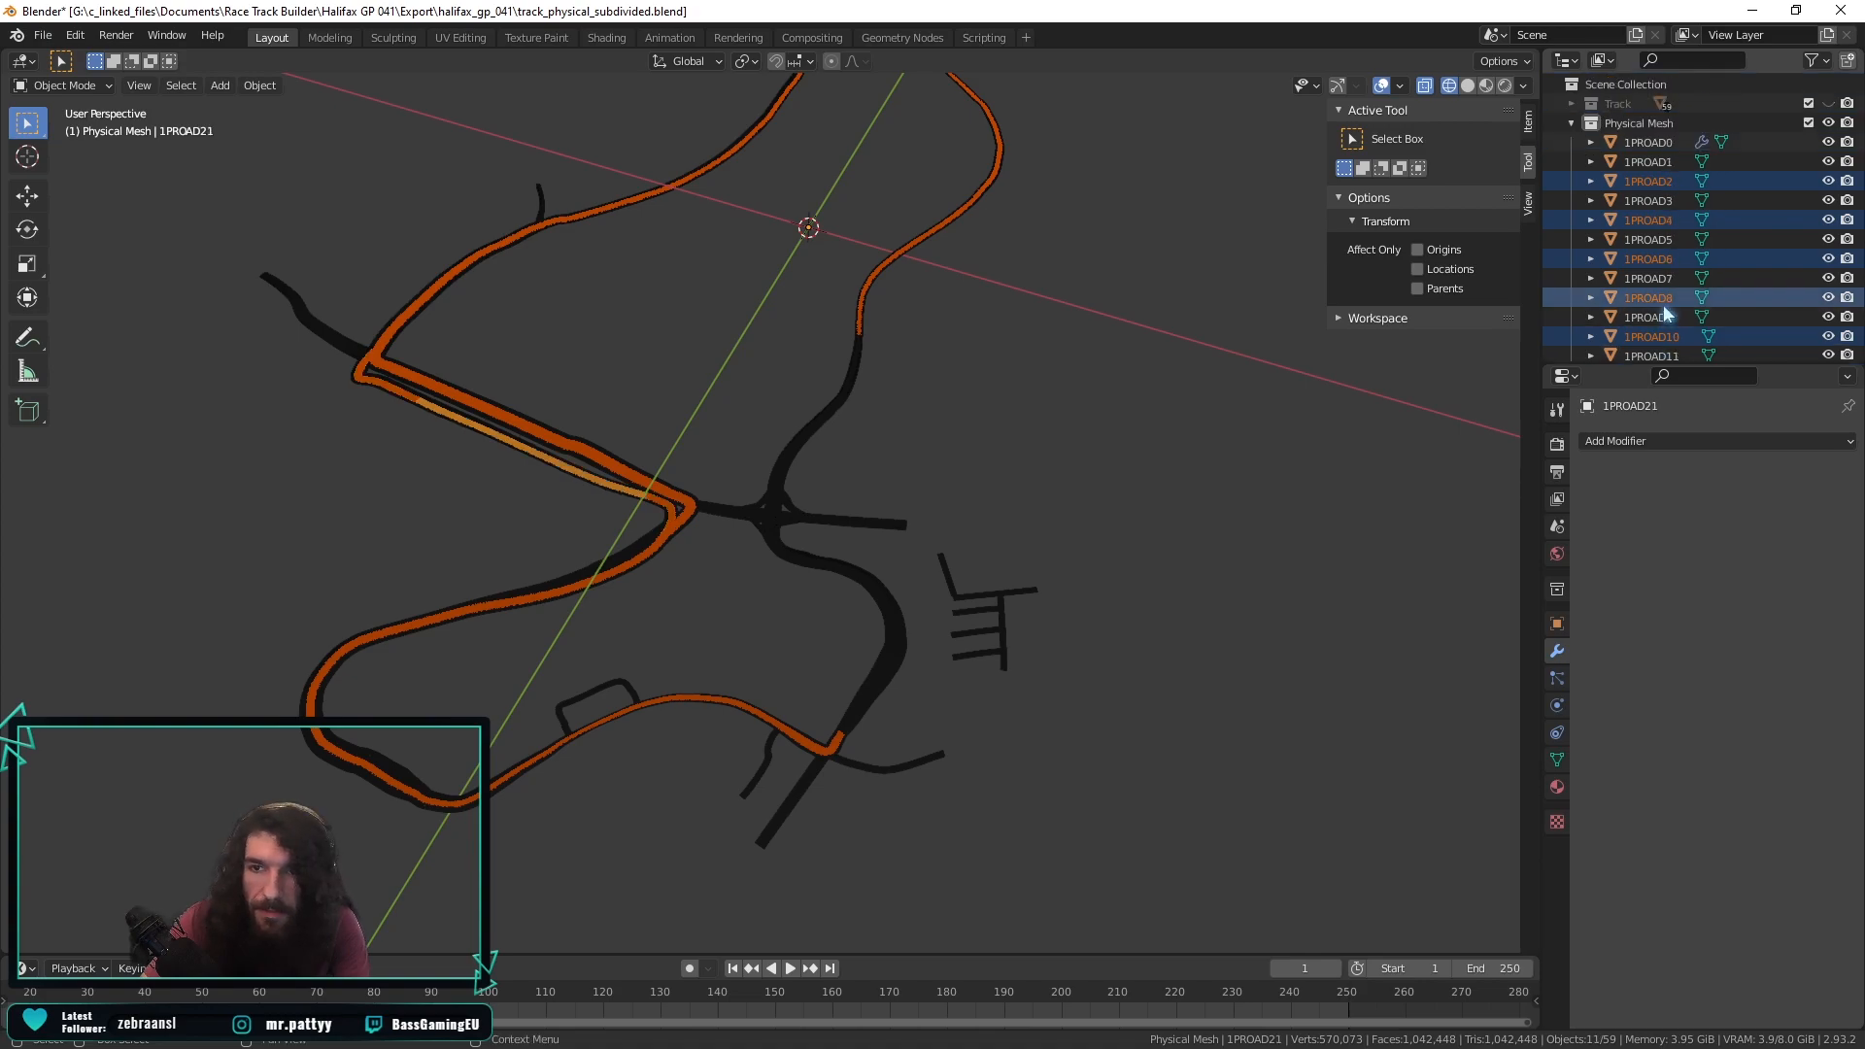
left_click(1678, 146, "ctrl")
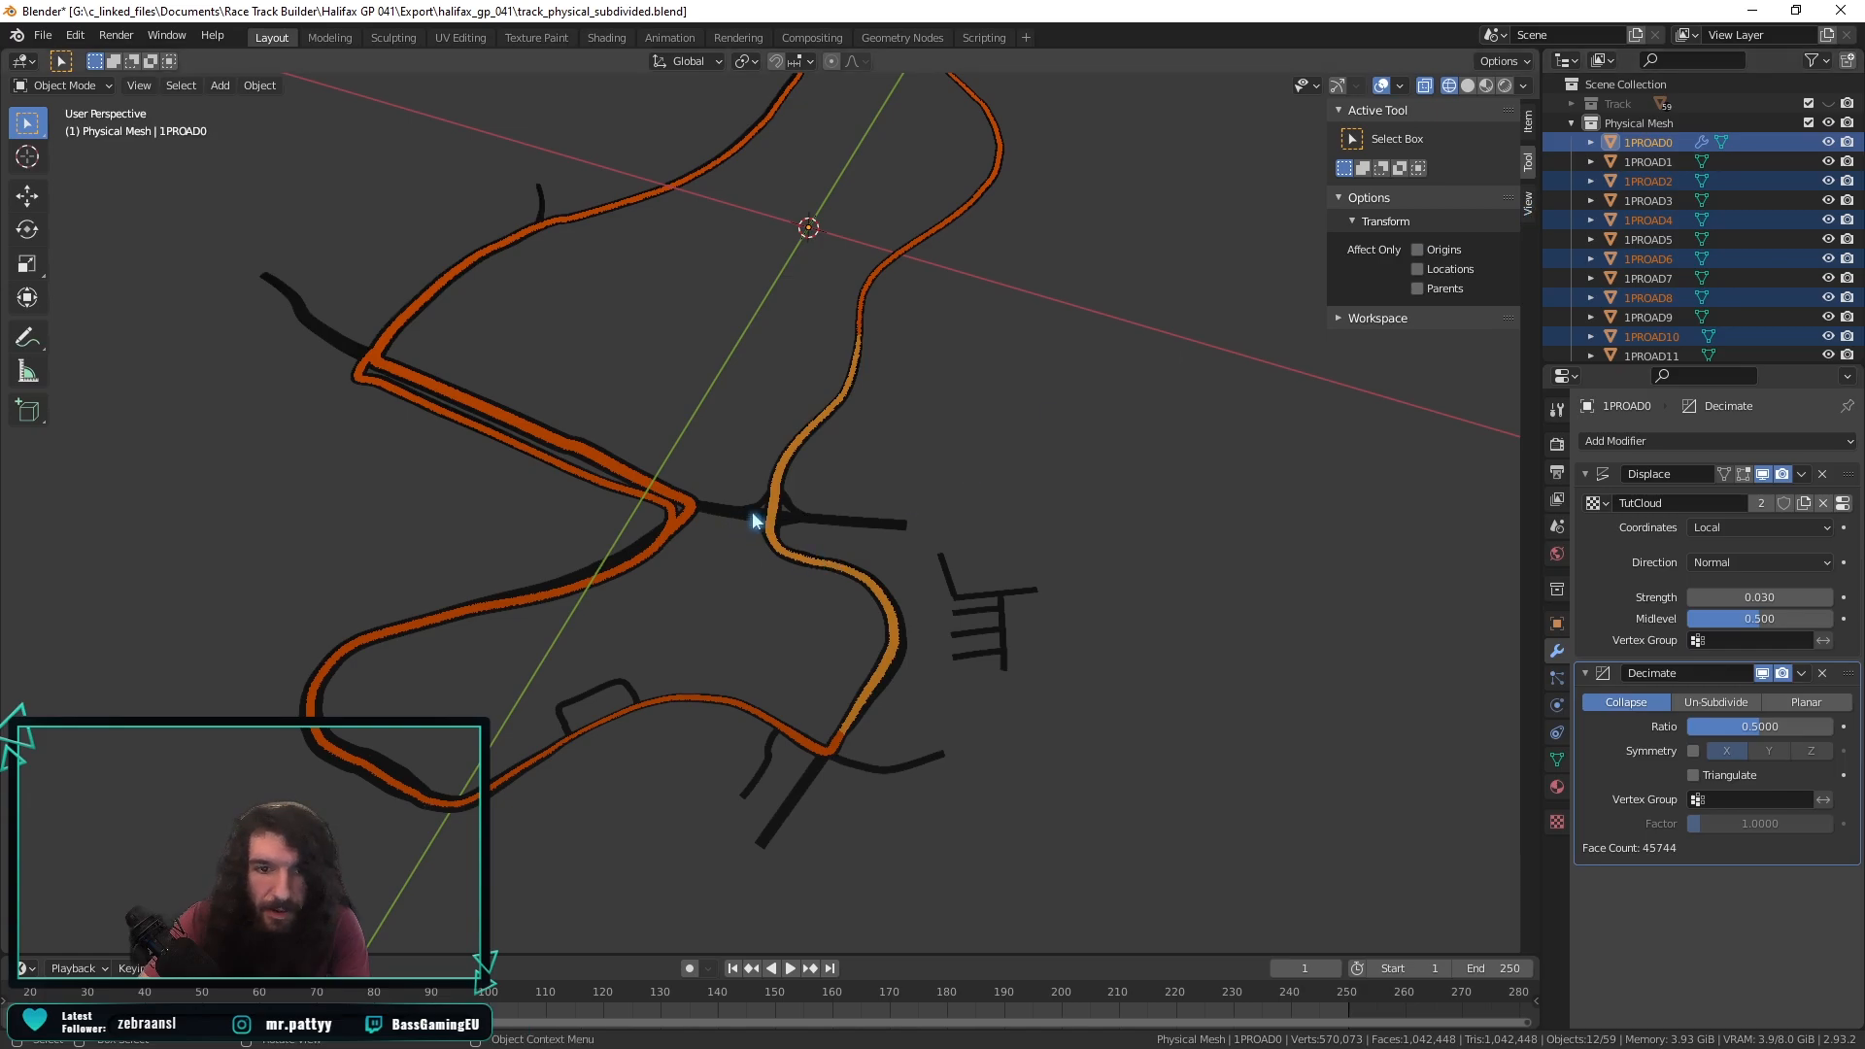
Copy the Displace and Decimate modifiers from 1PROAD0 to all the other selected road objects.
scroll(767, 510, "up", 8)
scroll(767, 510, "up", 10)
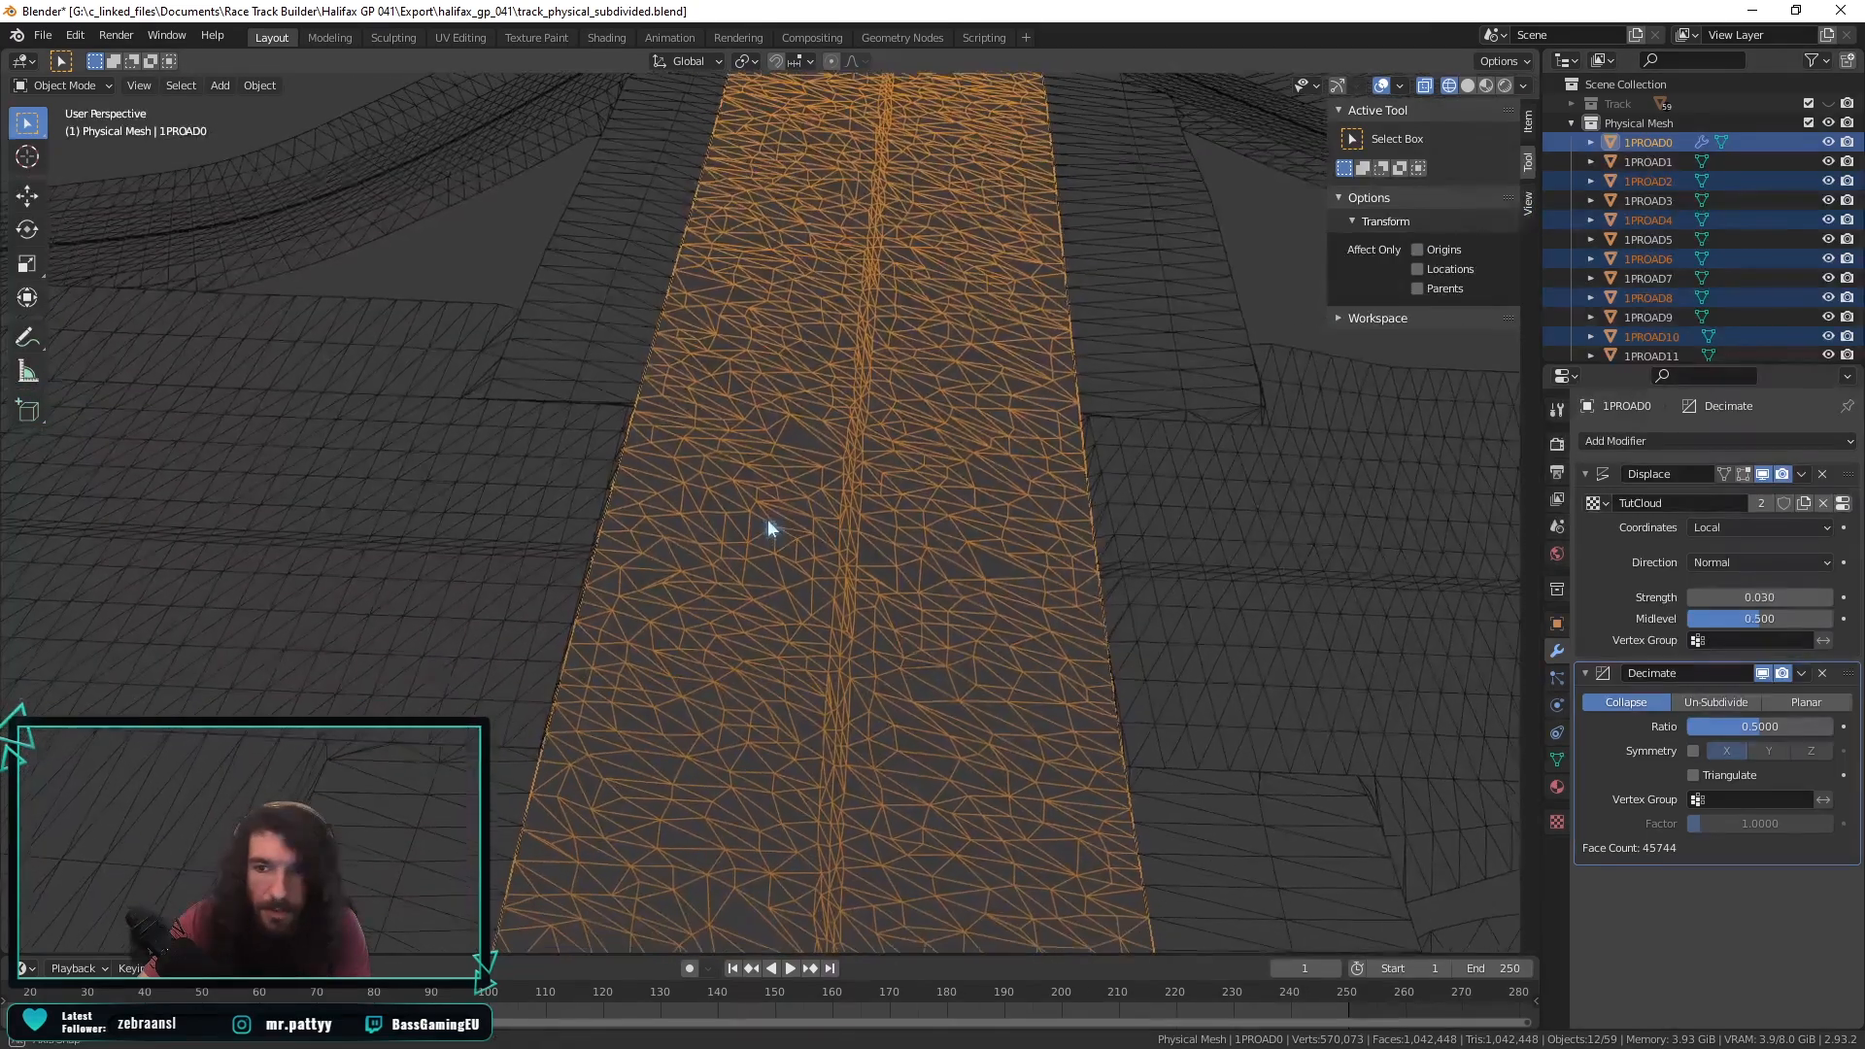
scroll(1652, 179, "down", 8)
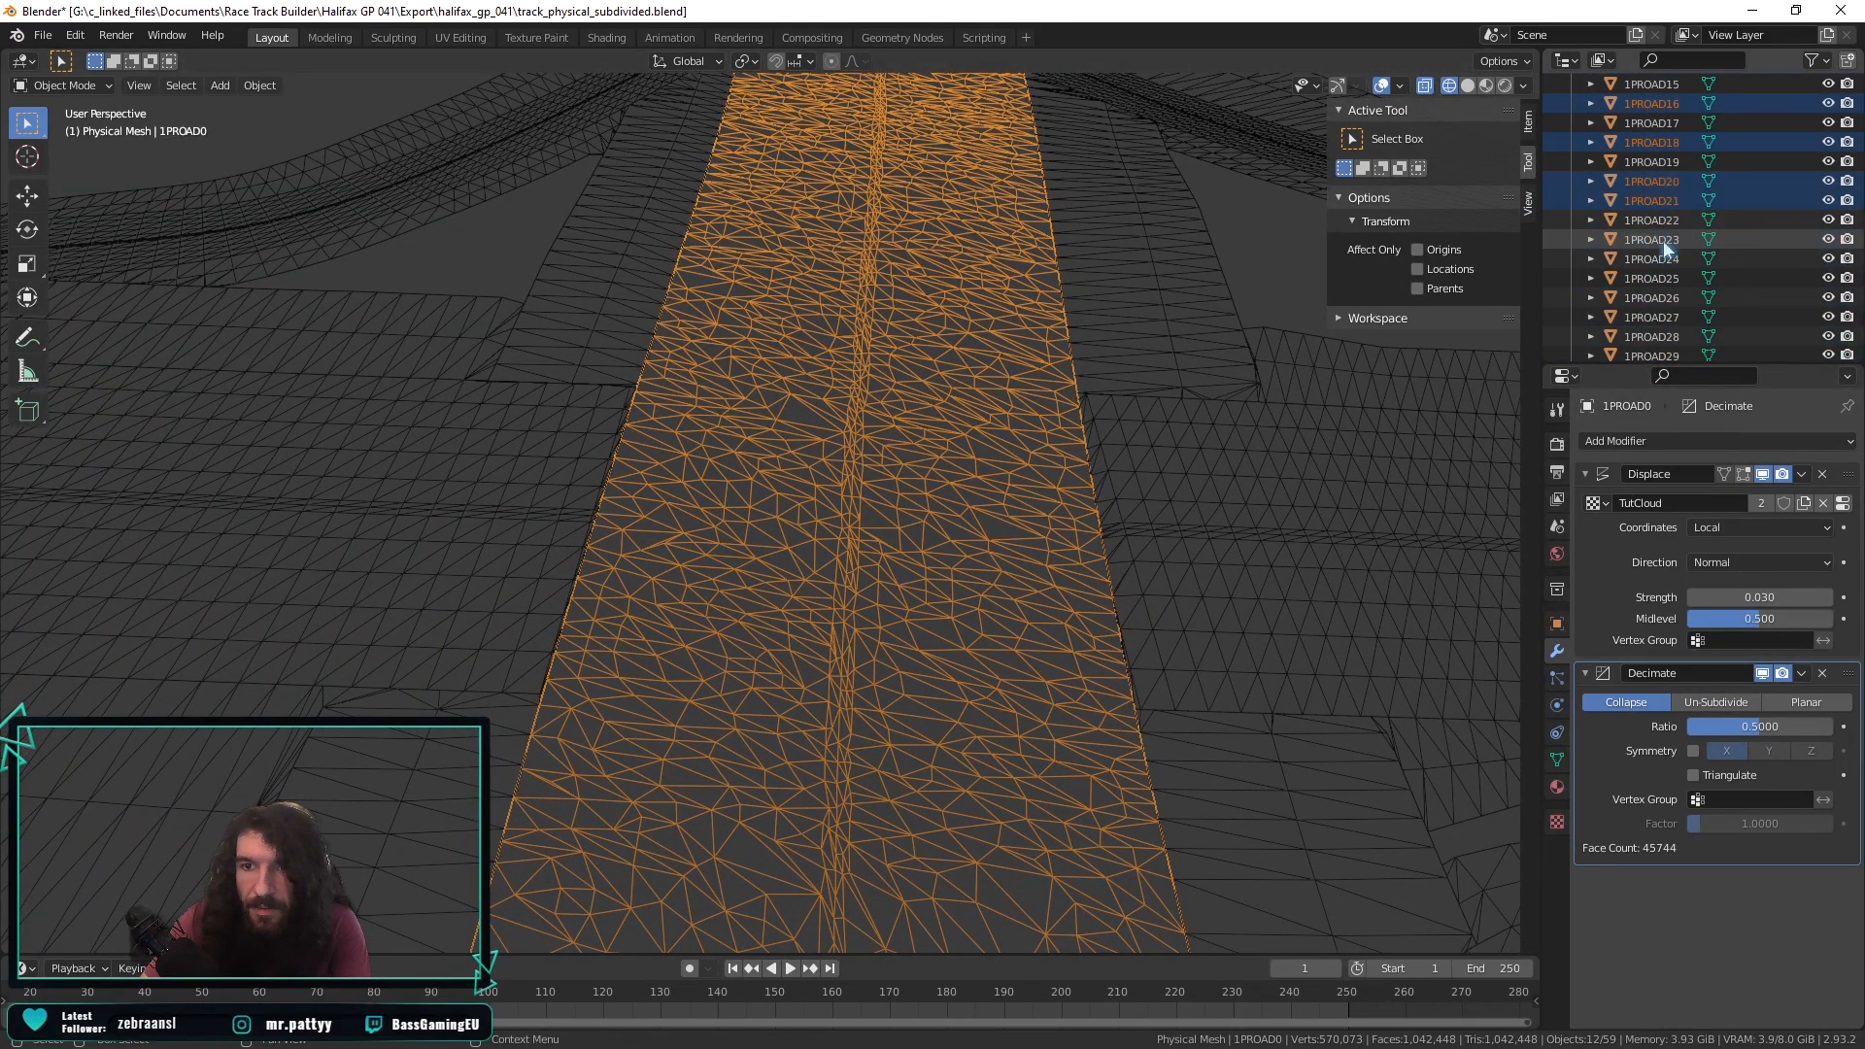
scroll(1667, 200, "up", 8)
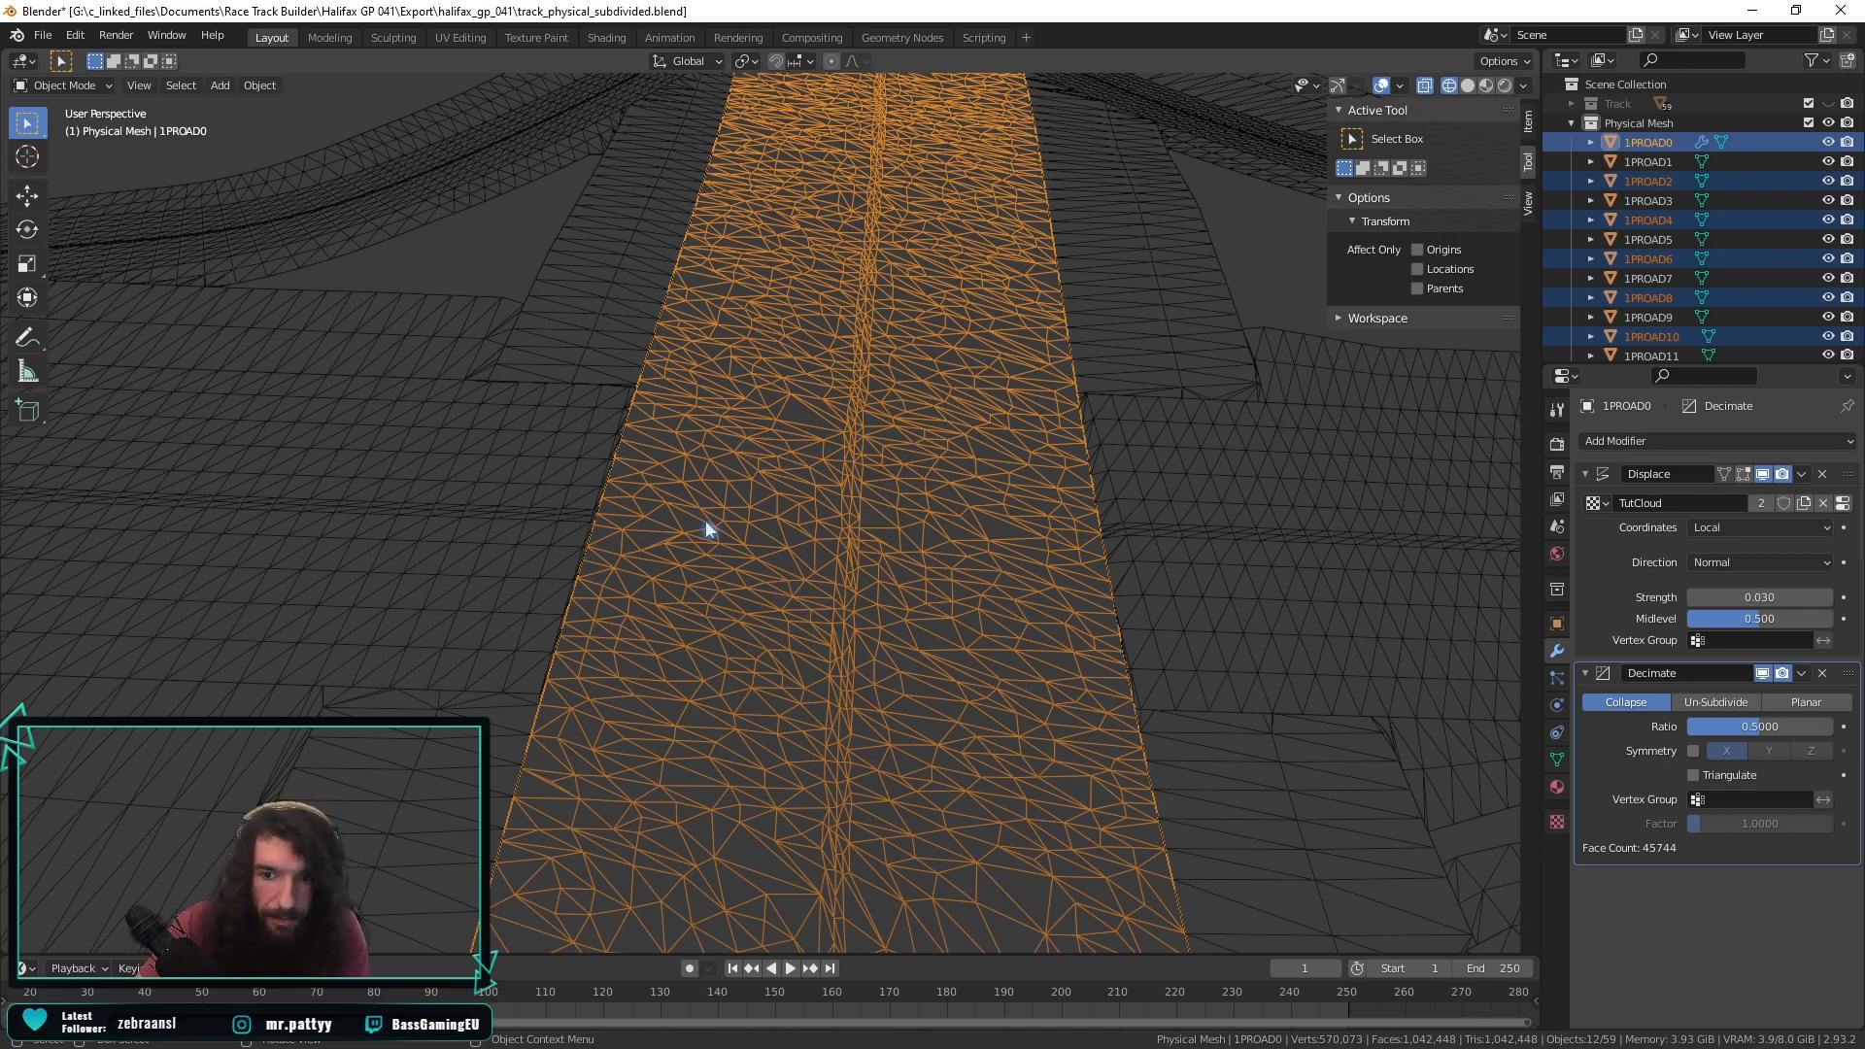
key("ctrl+l")
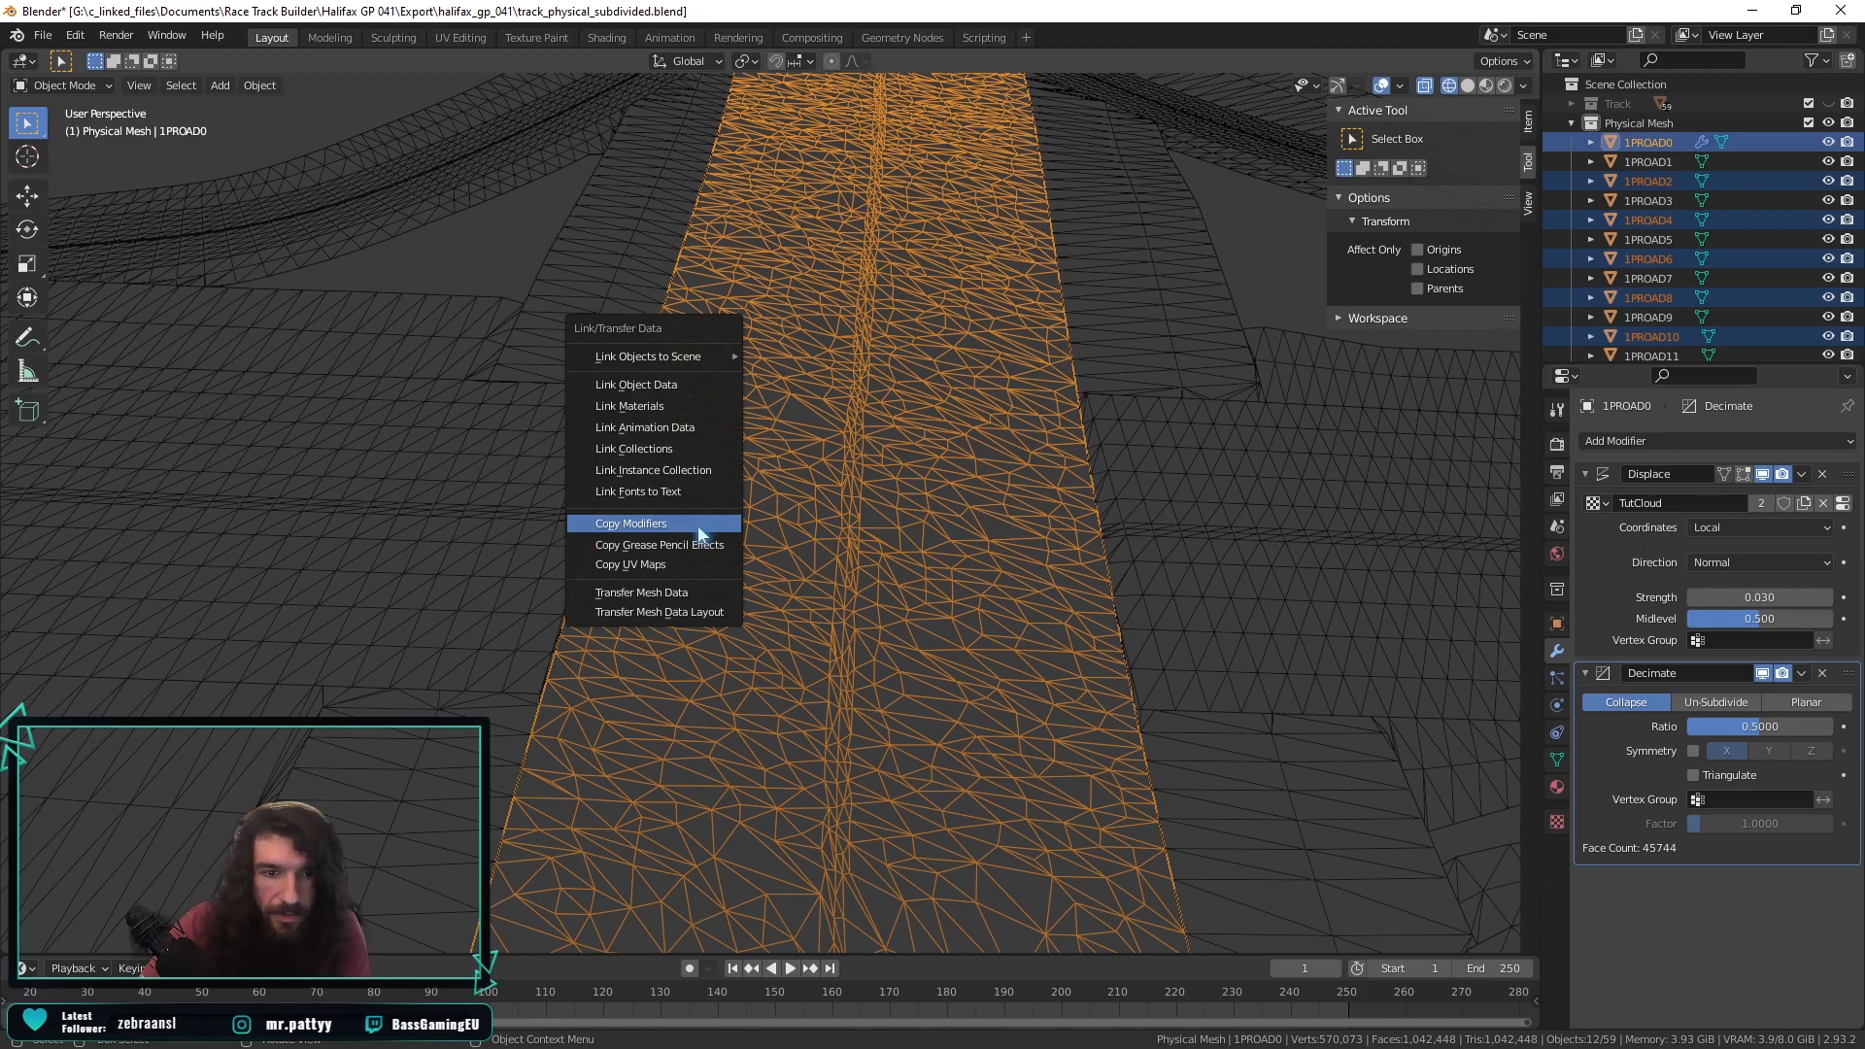
left_click(707, 525)
scroll(458, 586, "down", 6)
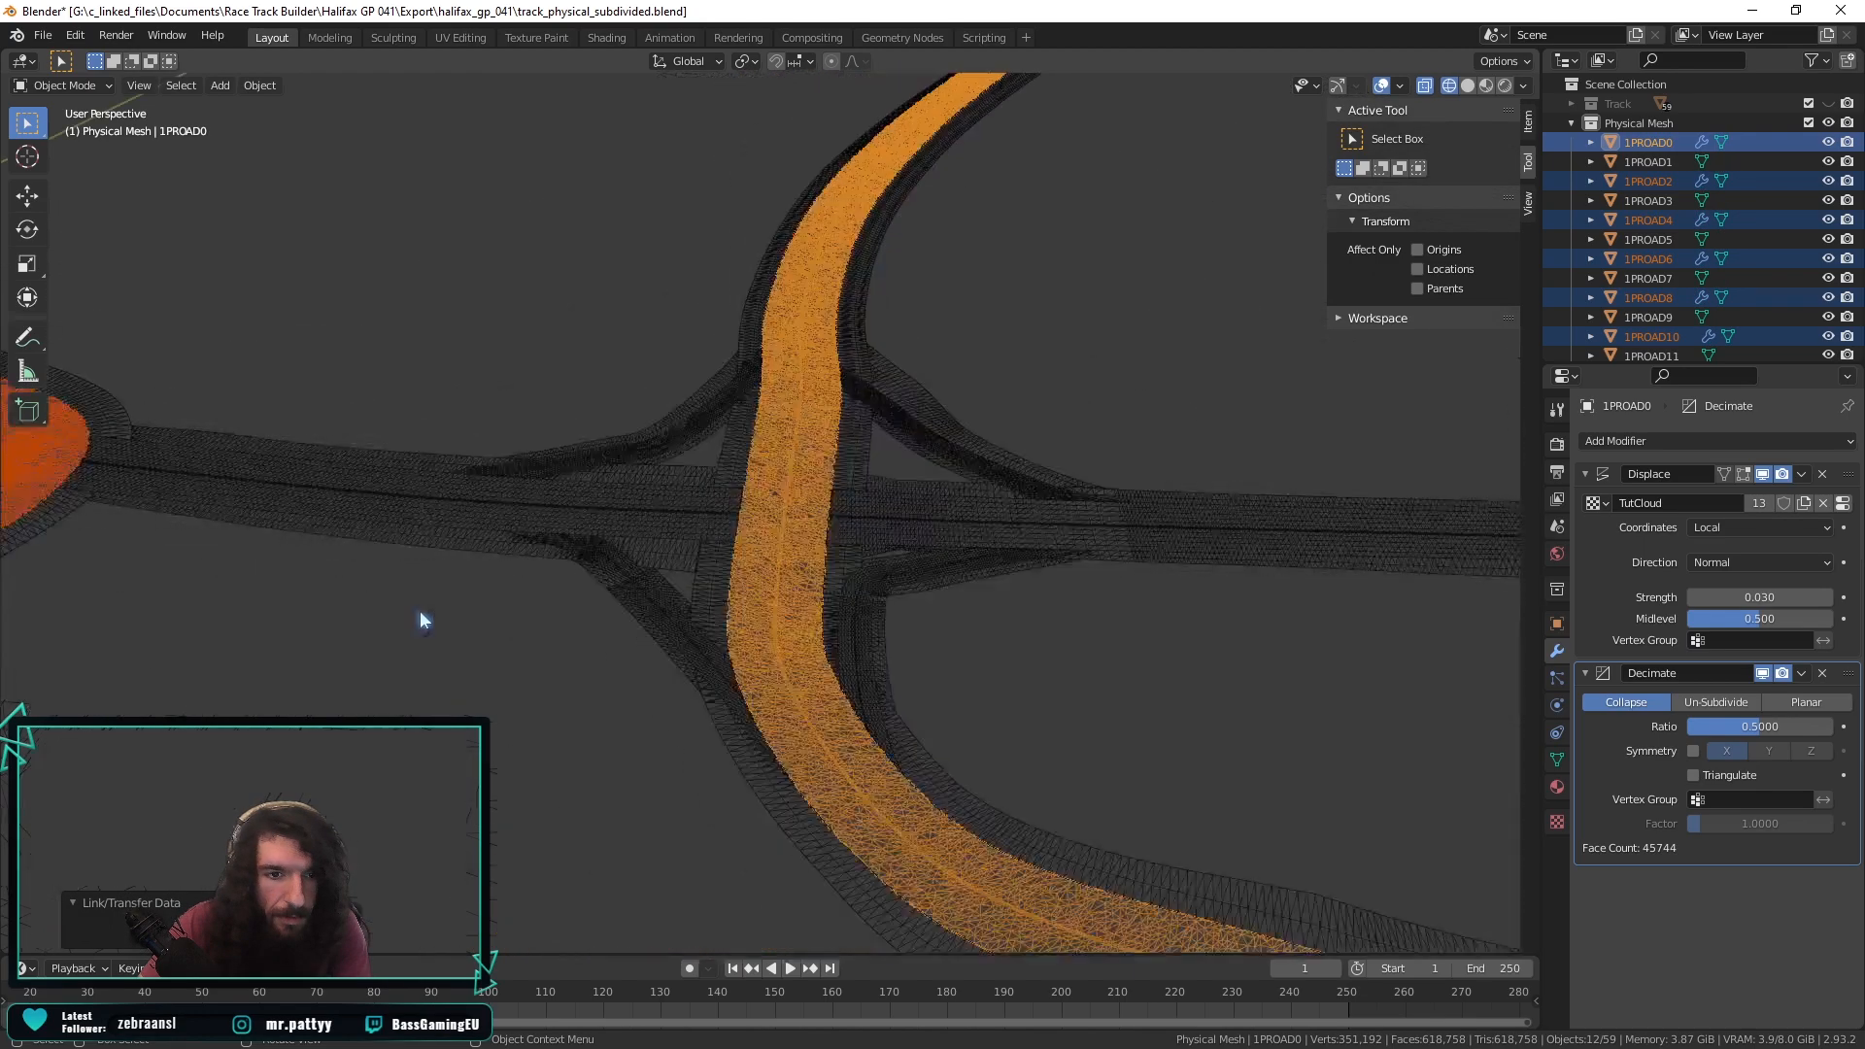
Select 1PROAD14 and examine its decimated wireframe around the hairpin and along its edges with the neighbouring surfaces.
left_click(120, 575)
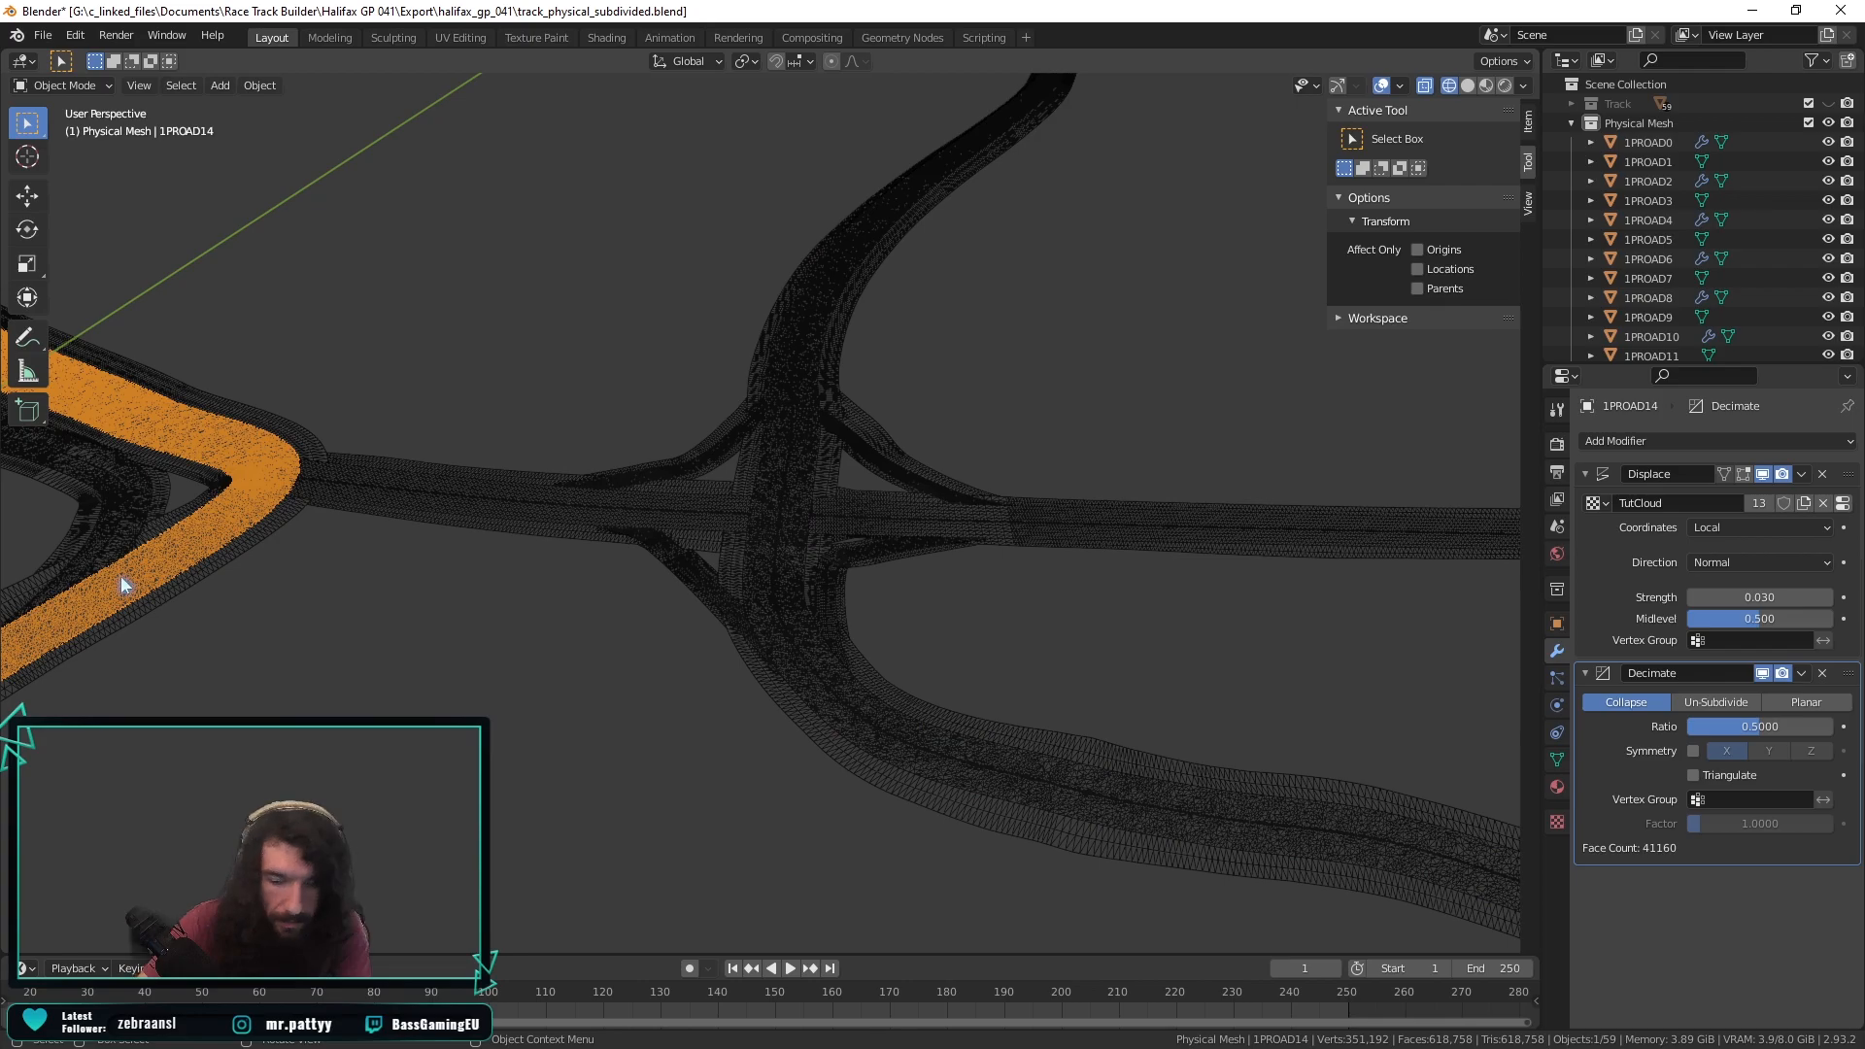
scroll(120, 575, "down", 3)
middle_click_drag(121, 575, 677, 670)
middle_click_drag(1042, 663, 847, 563, "shift")
scroll(847, 564, "up", 7)
scroll(1354, 854, "up", 5)
scroll(570, 628, "down", 6)
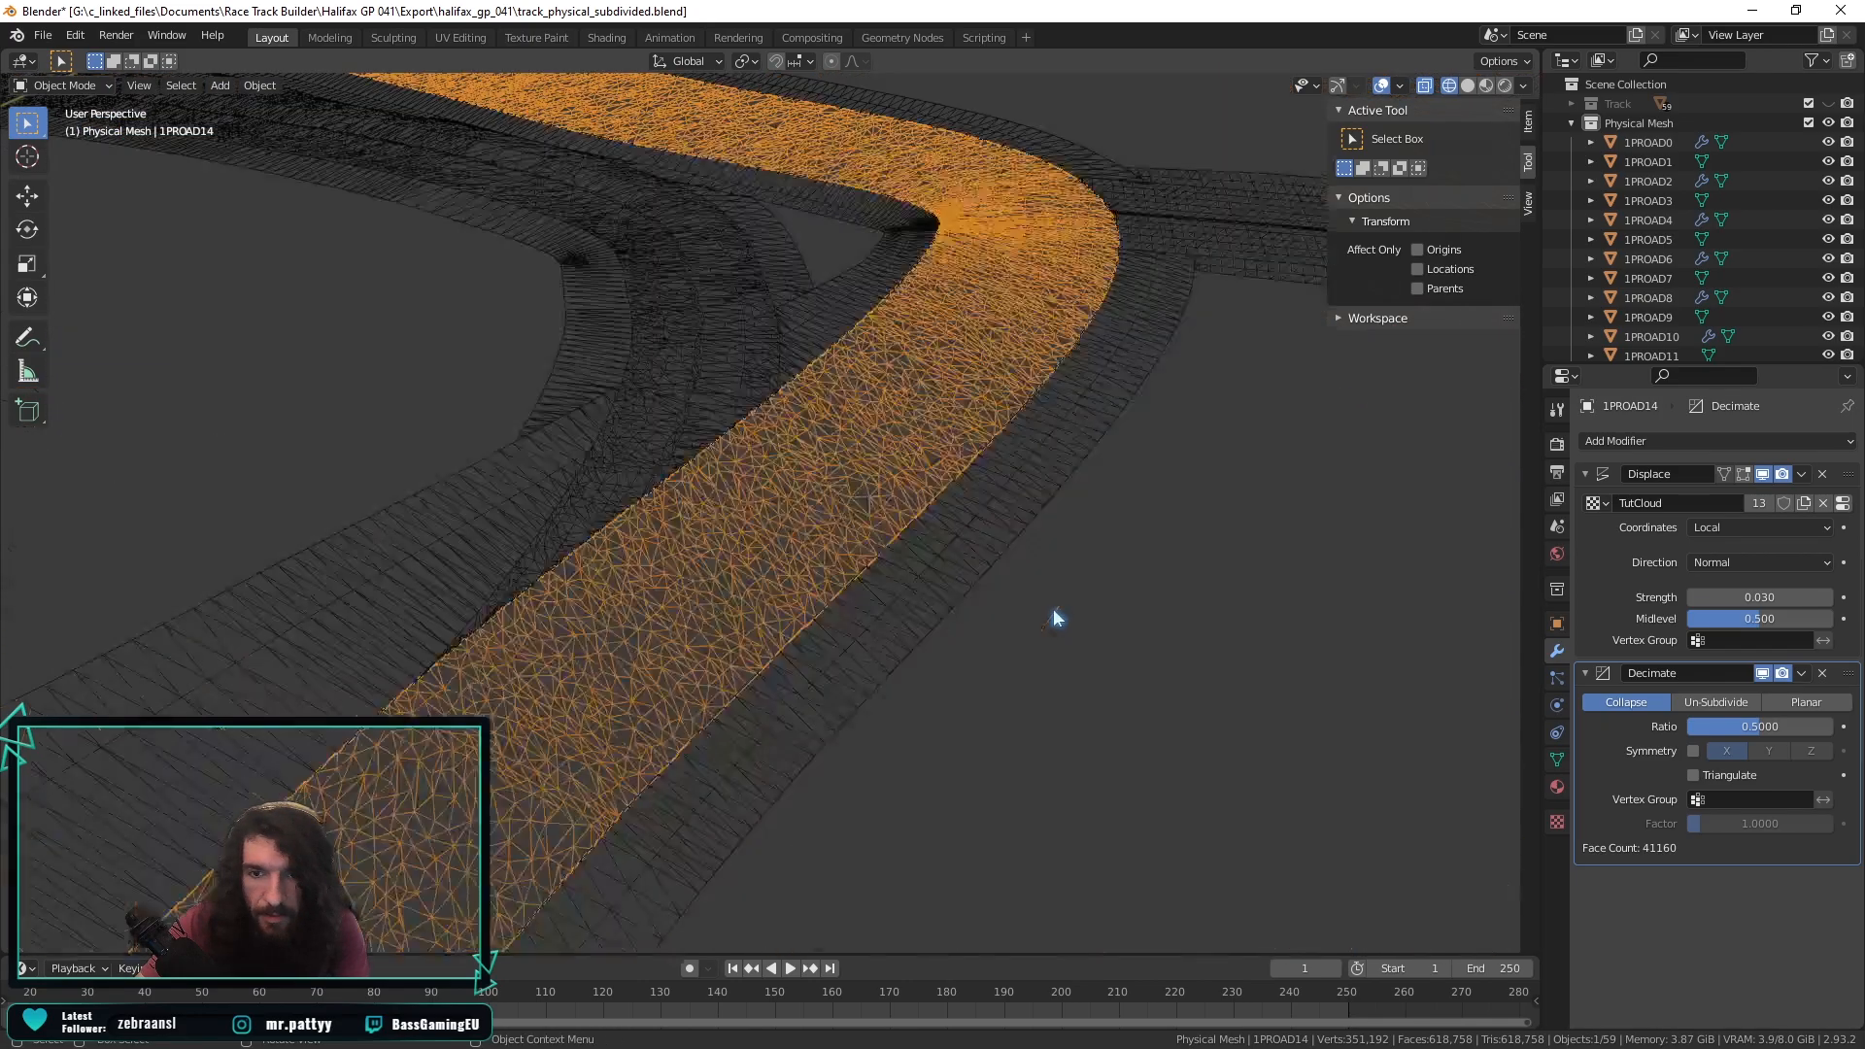
scroll(1058, 616, "up", 2)
middle_click_drag(633, 577, 830, 606)
scroll(816, 610, "up", 4)
scroll(830, 586, "down", 3)
scroll(830, 603, "down", 4)
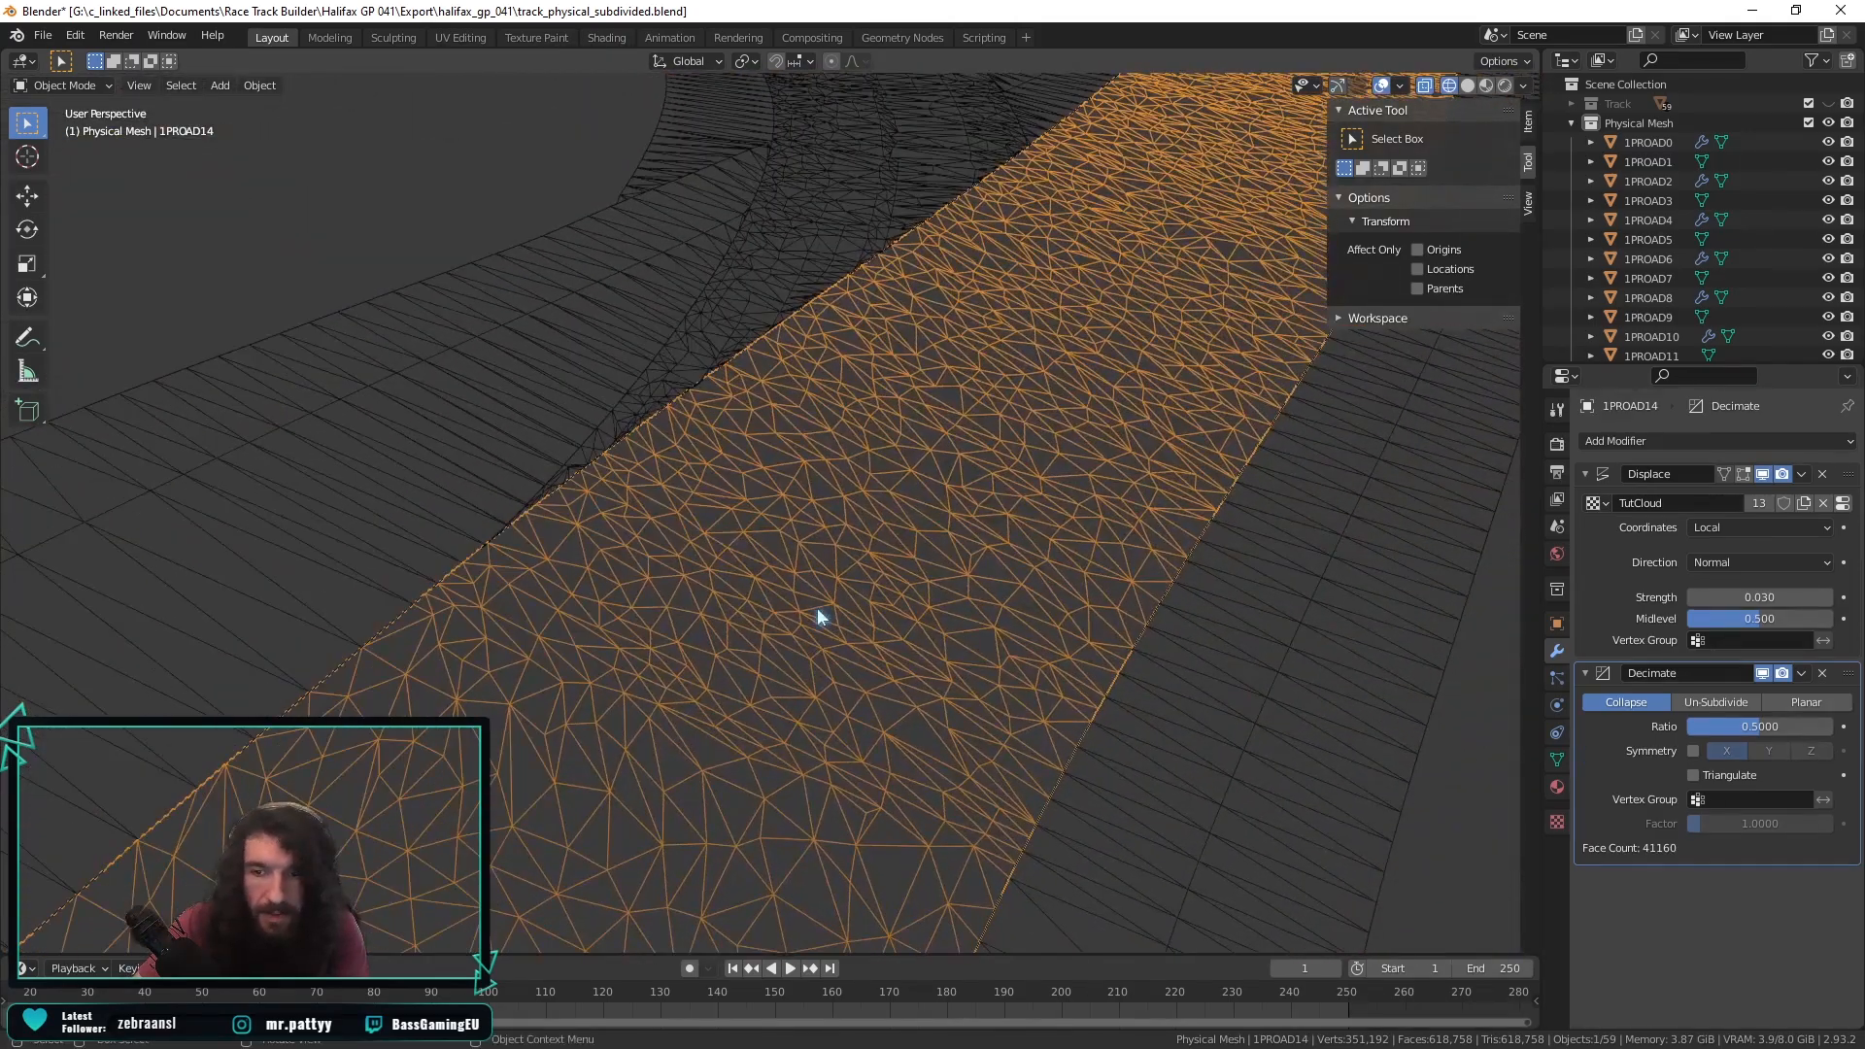
scroll(836, 432, "down", 3)
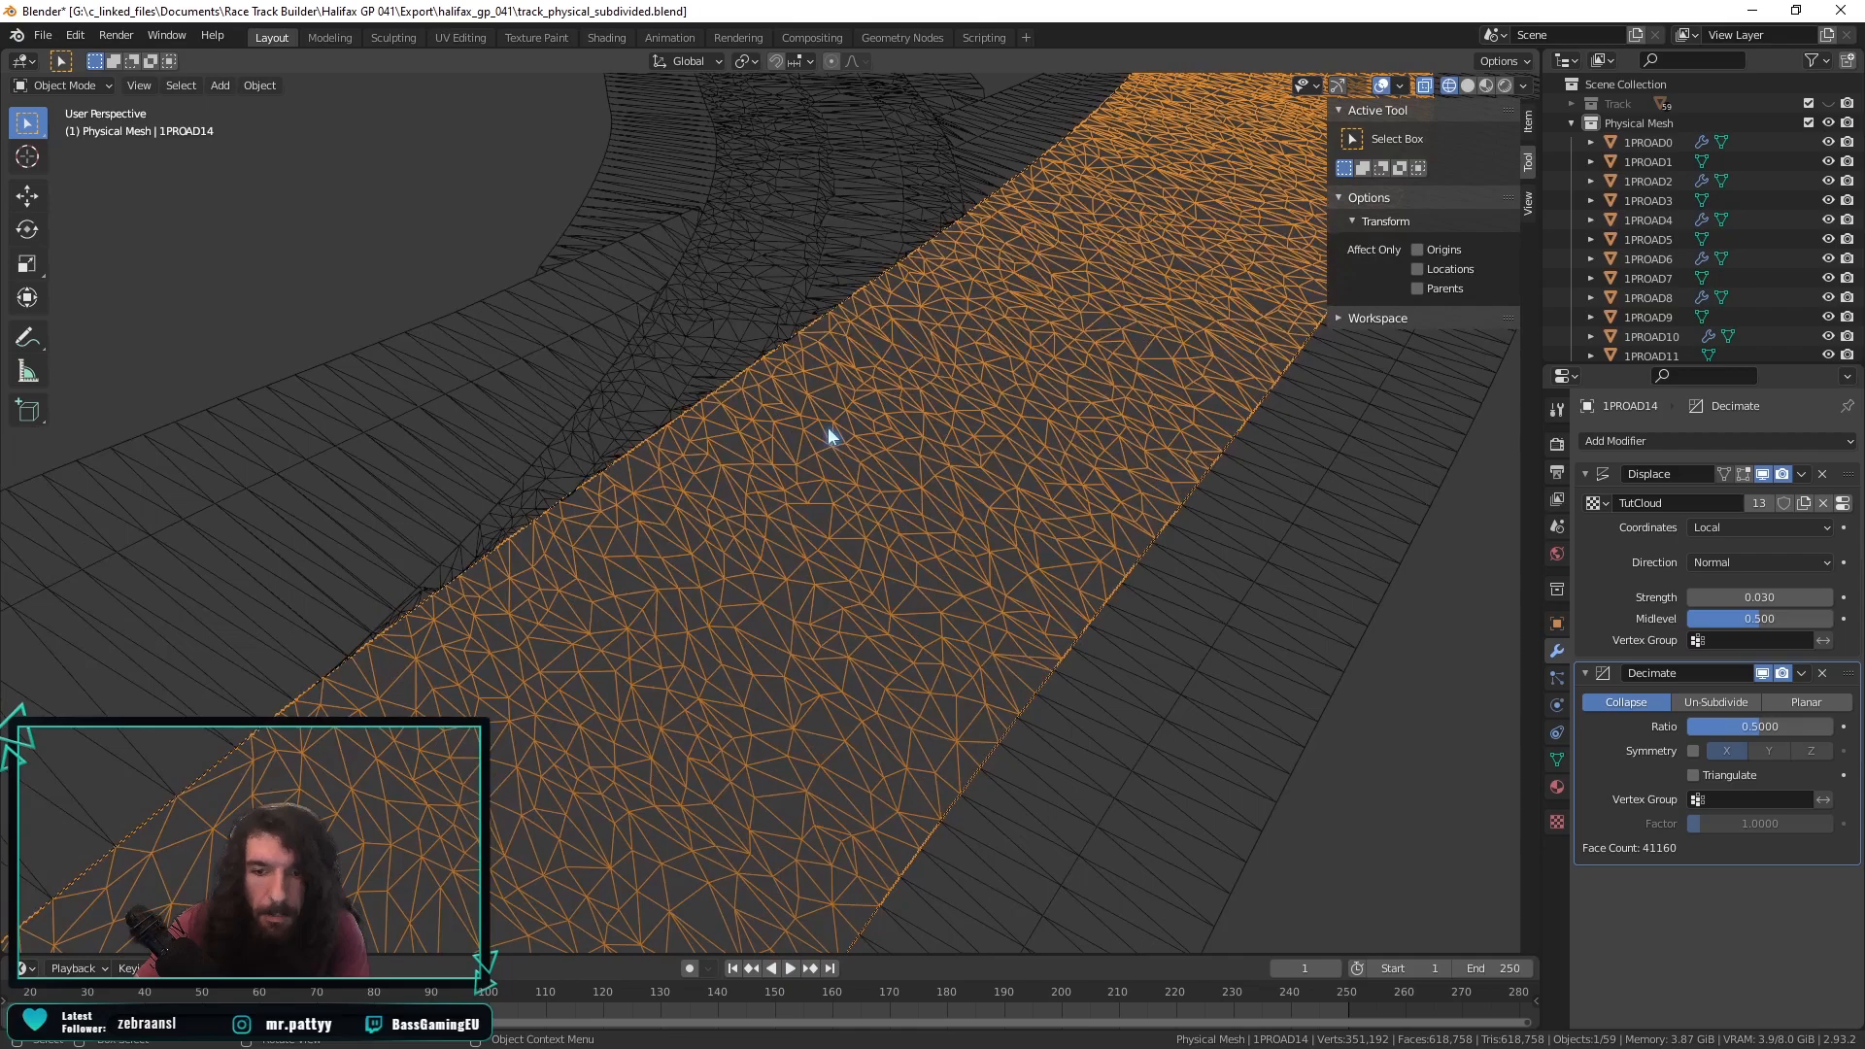
scroll(828, 437, "down", 4)
scroll(824, 445, "up", 4)
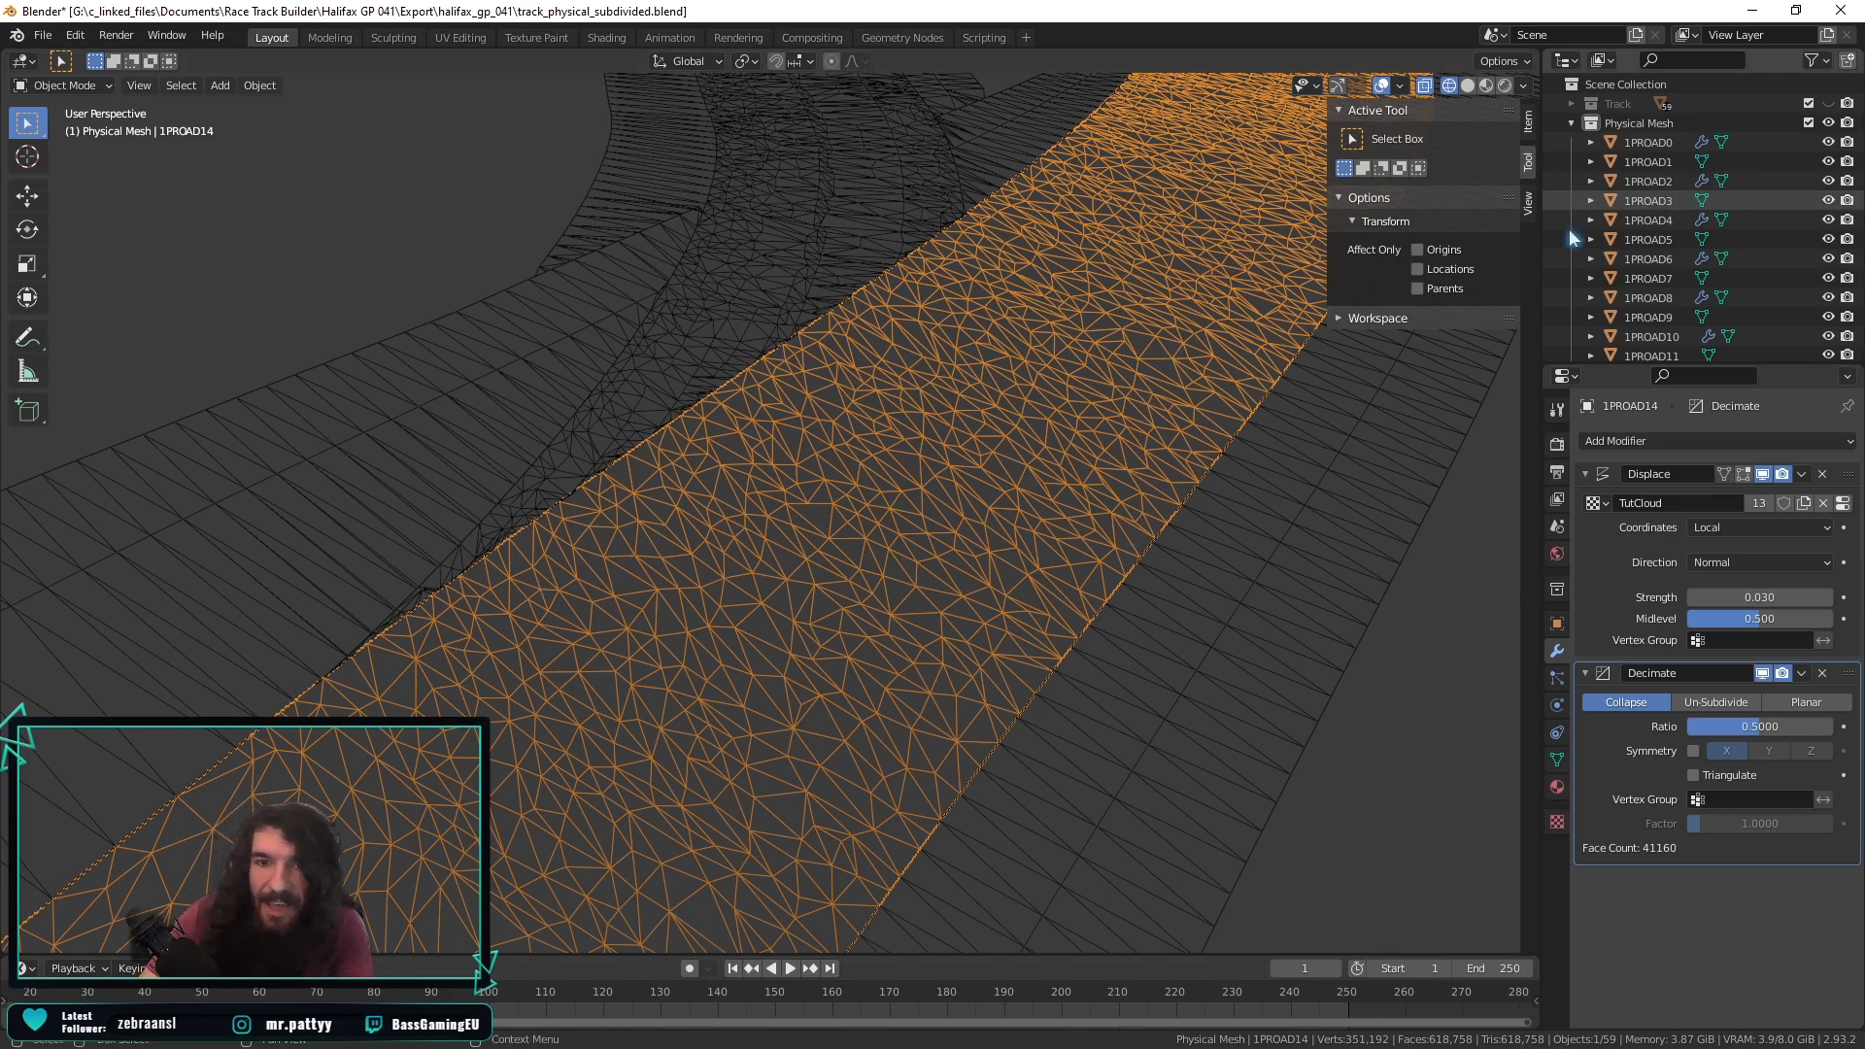
Rename the pit lane road object 1PROAD21, running alongside the straight, as 1PPIT1.
scroll(936, 375, "down", 10)
middle_click_drag(564, 372, 529, 482)
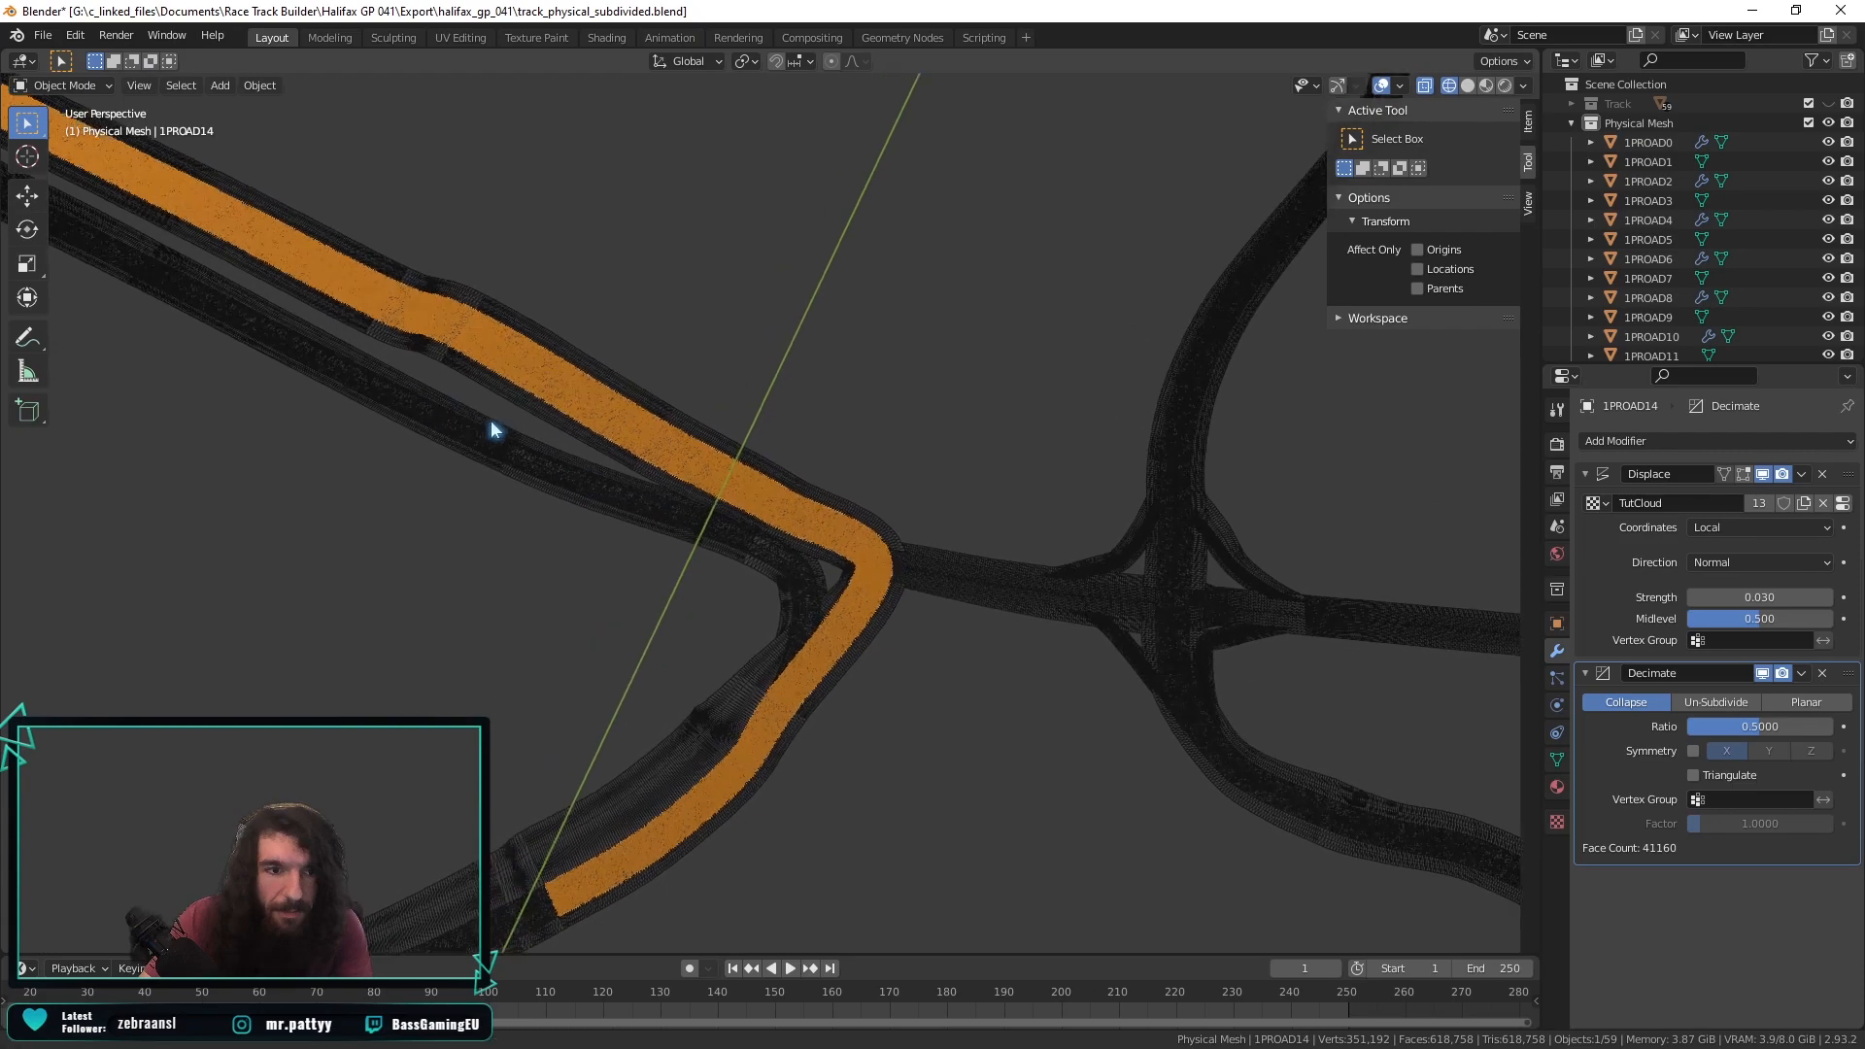
middle_click_drag(340, 340, 629, 409, "shift")
left_click(615, 414)
scroll(606, 414, "down", 6)
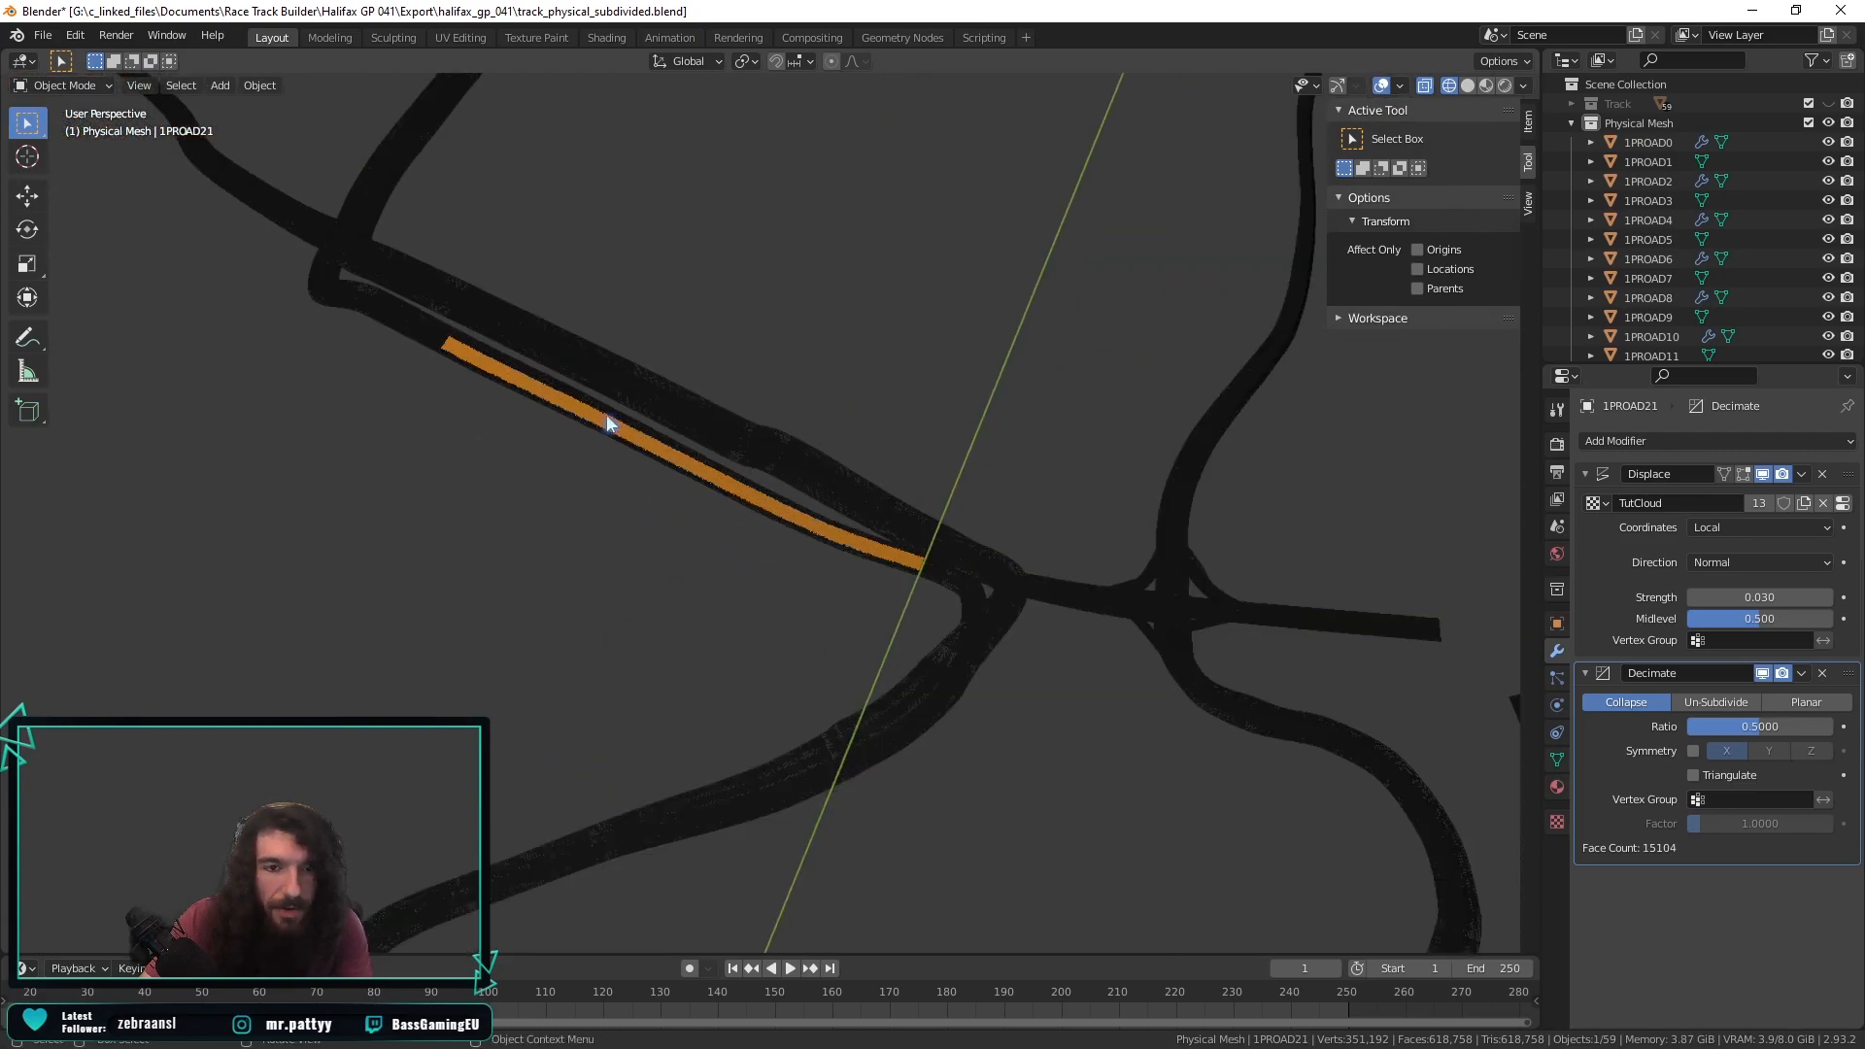
scroll(654, 464, "up", 8)
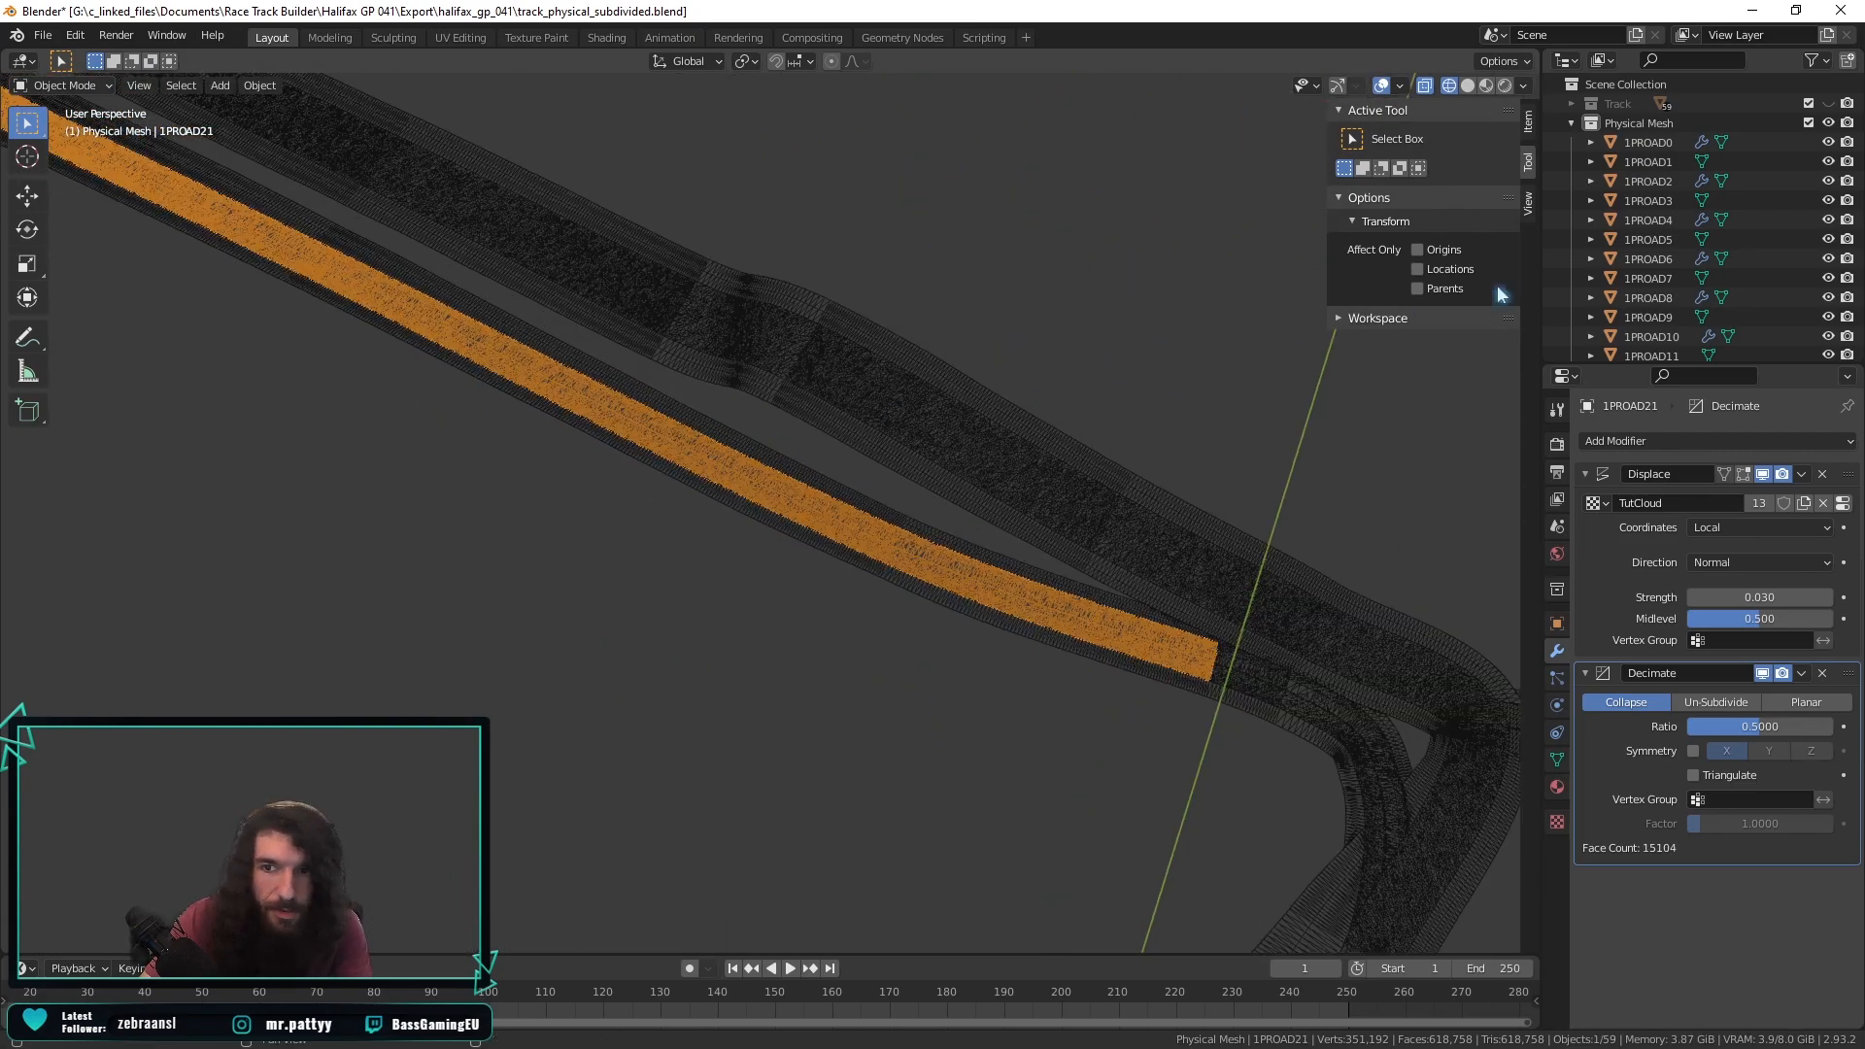
scroll(1729, 268, "down", 8)
scroll(1651, 232, "down", 1)
double_click(1664, 207)
left_click_drag(1668, 209, 1640, 209)
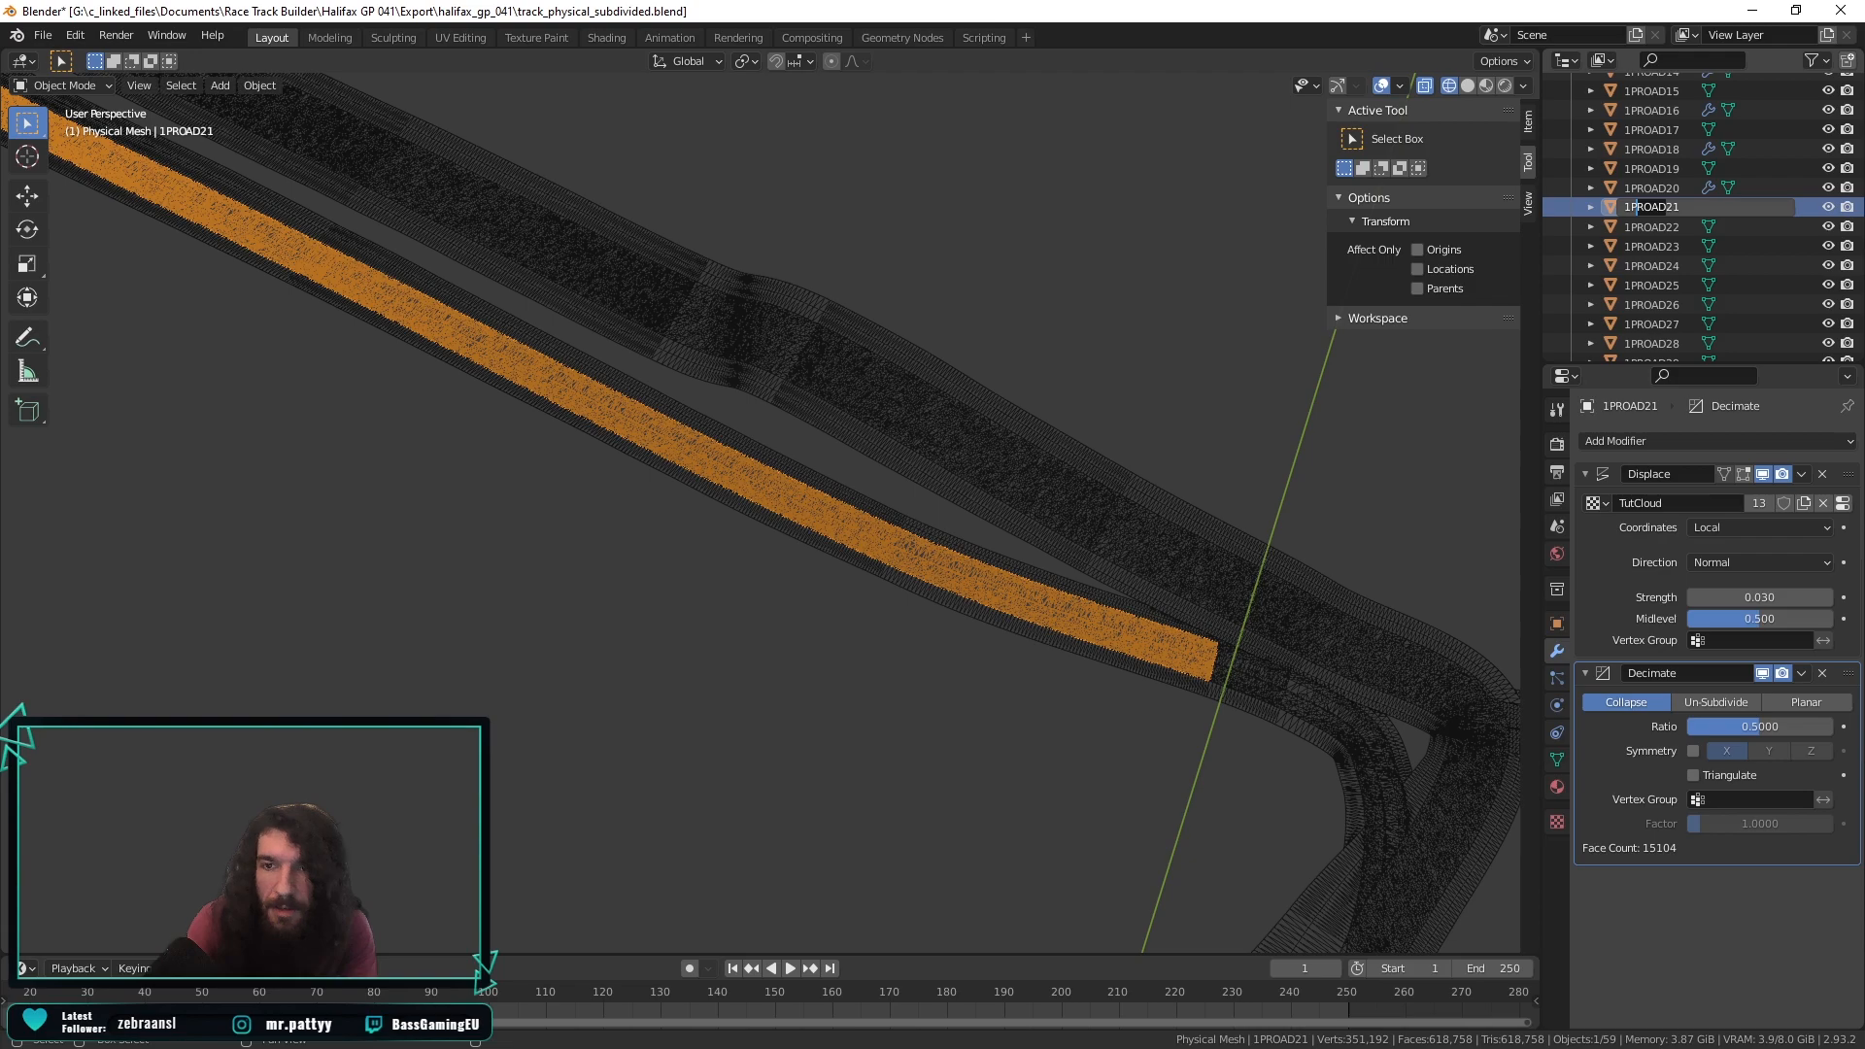
type("PIT")
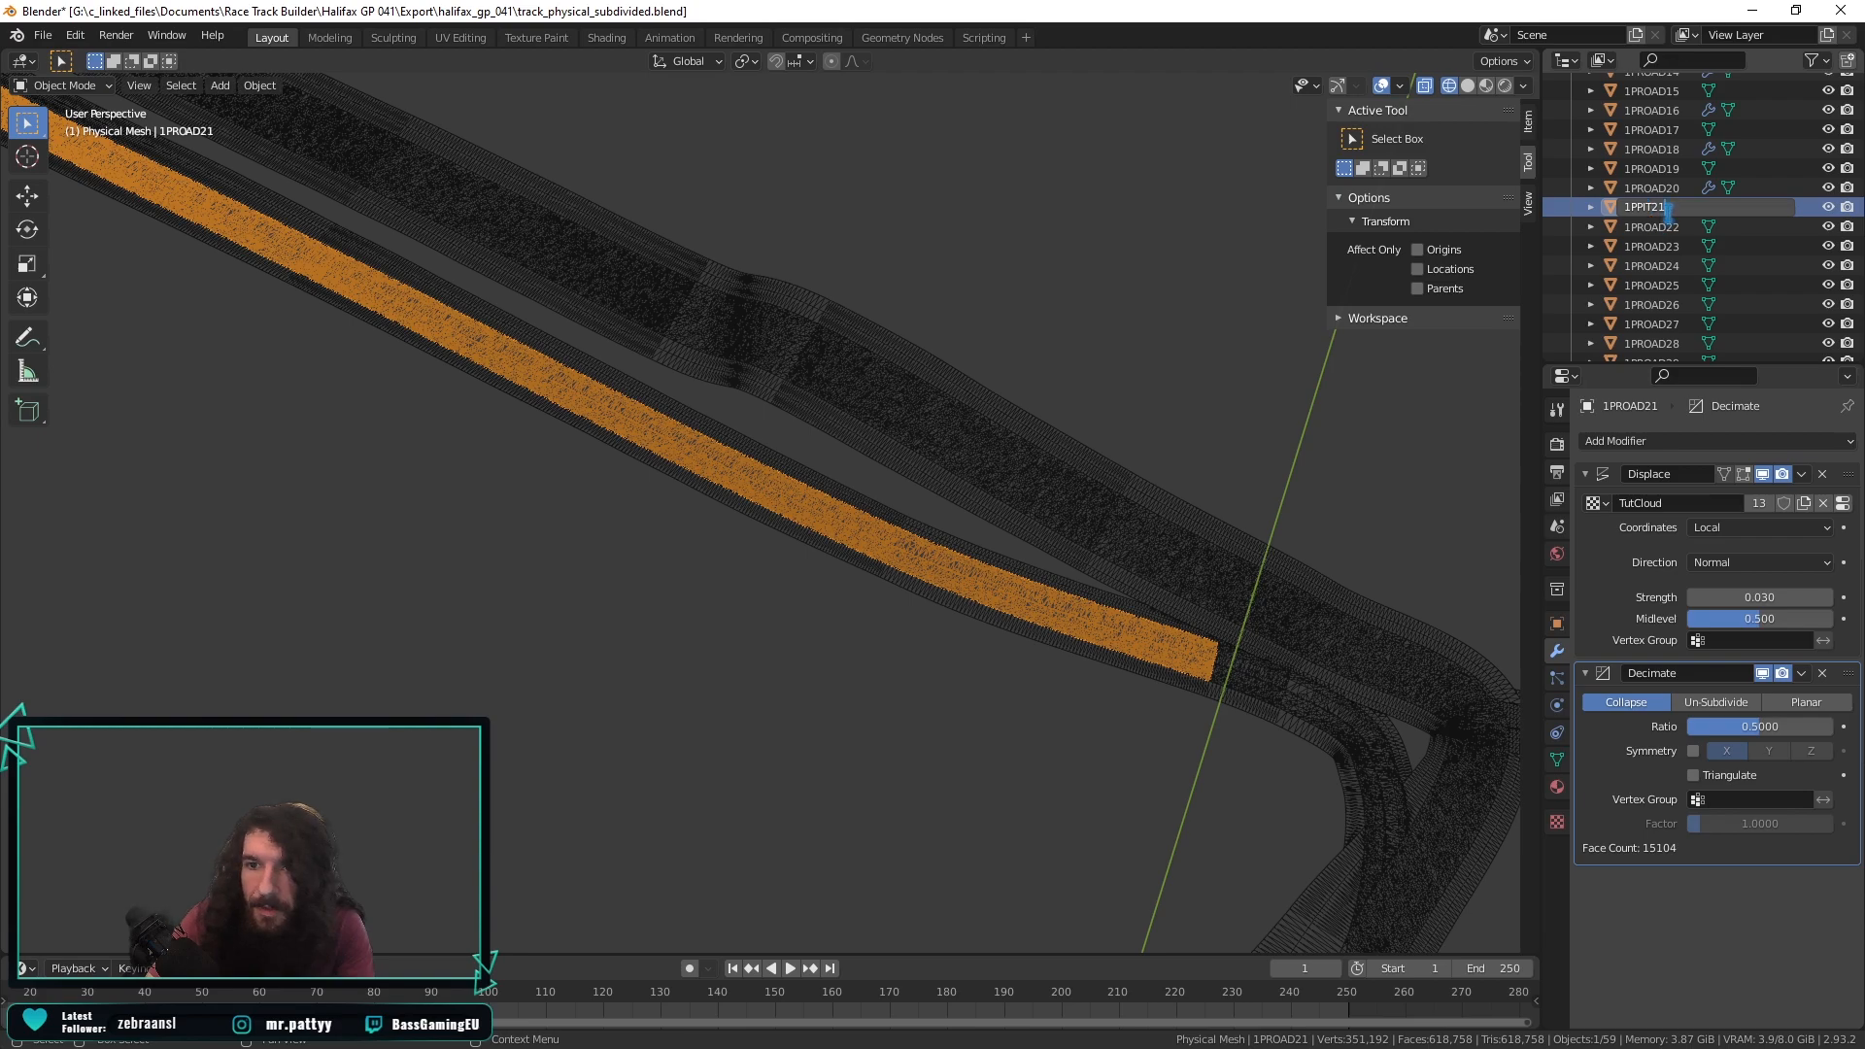
key("Delete")
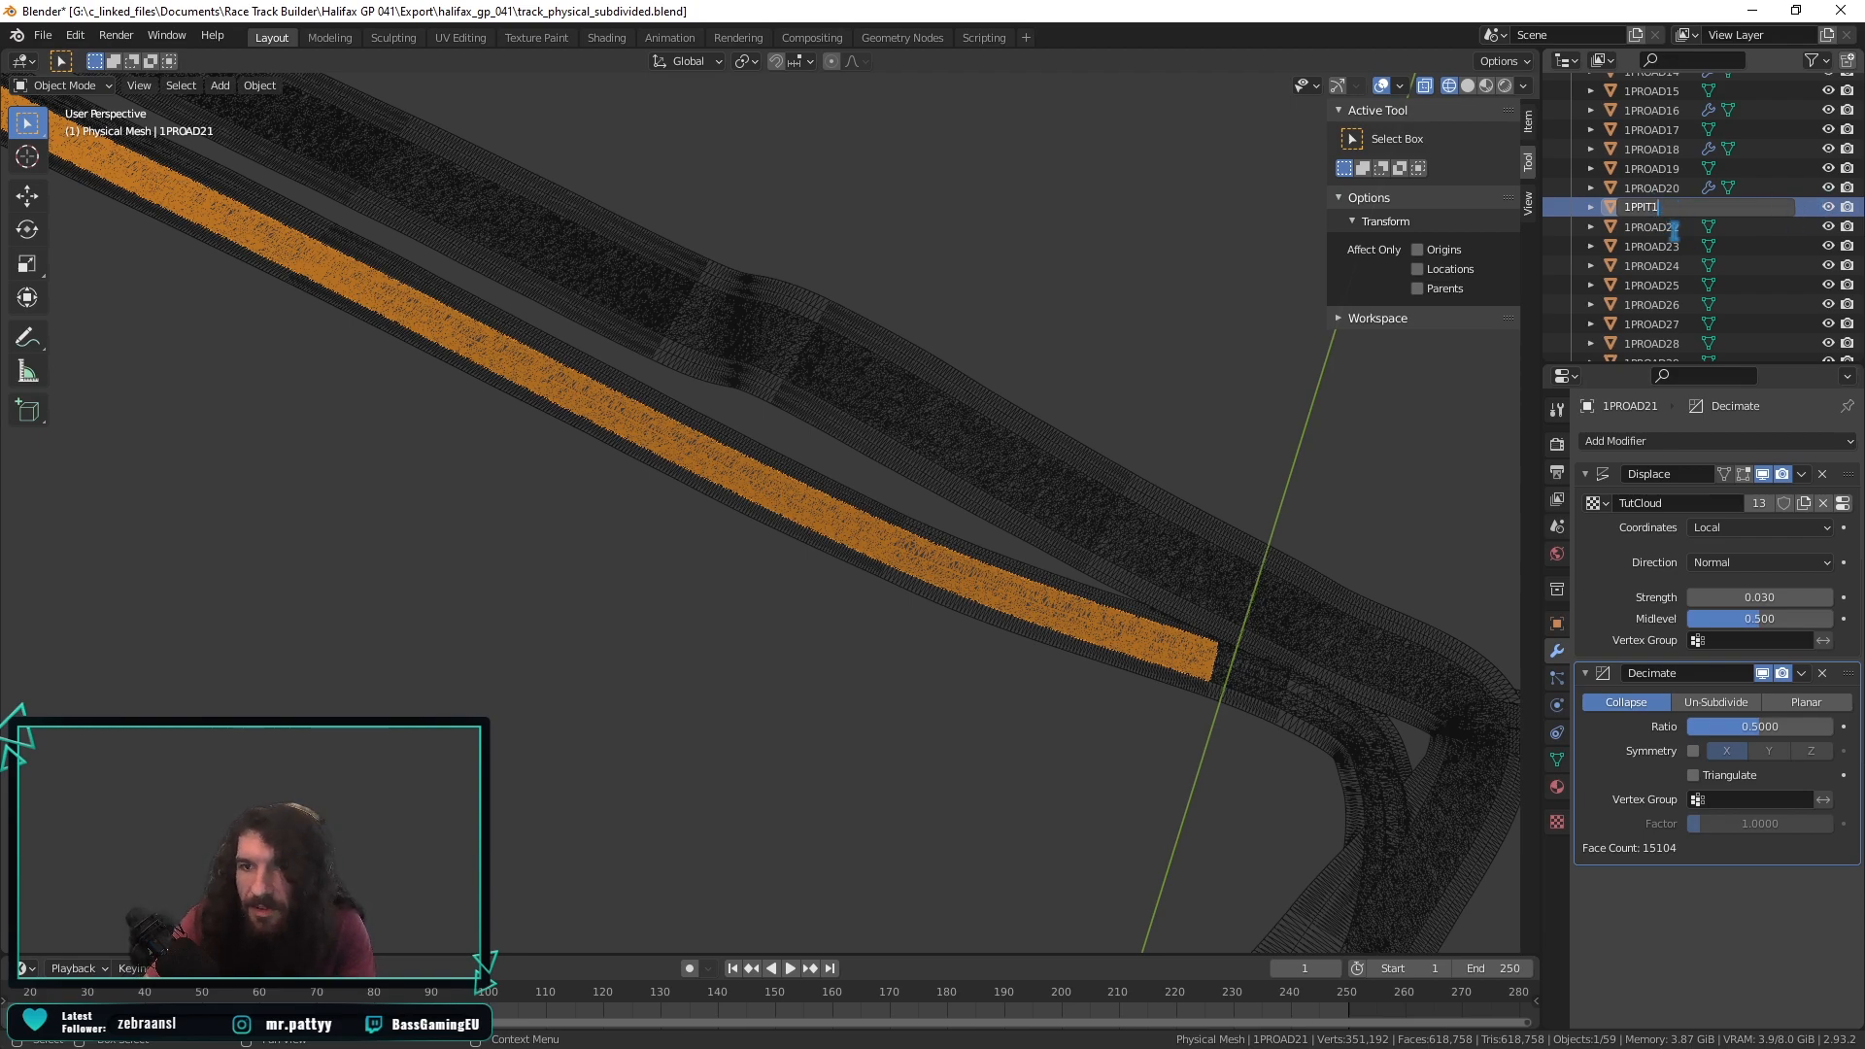
key("Return")
Change the pit lane object's name to 1PPIT0.
left_click(1651, 123)
double_click(1658, 143)
left_click(1658, 141)
key("BackSpace")
type("0")
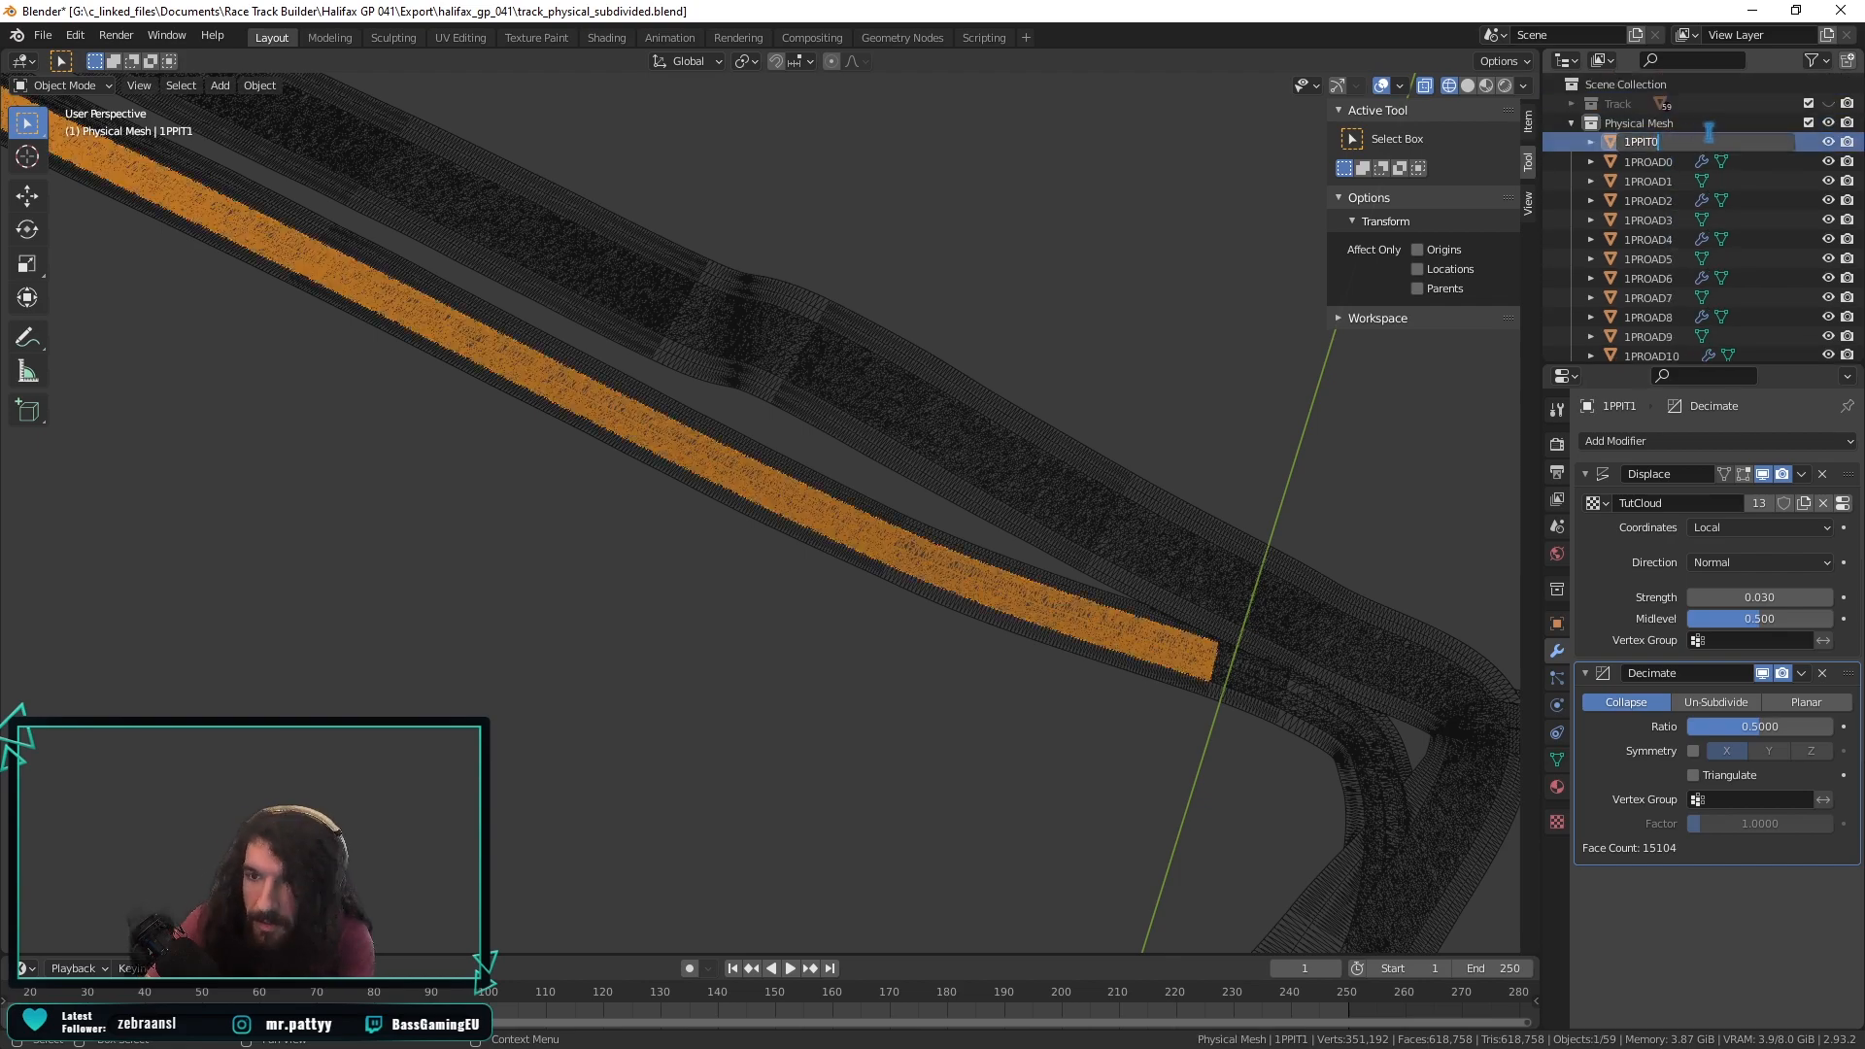
key("Return")
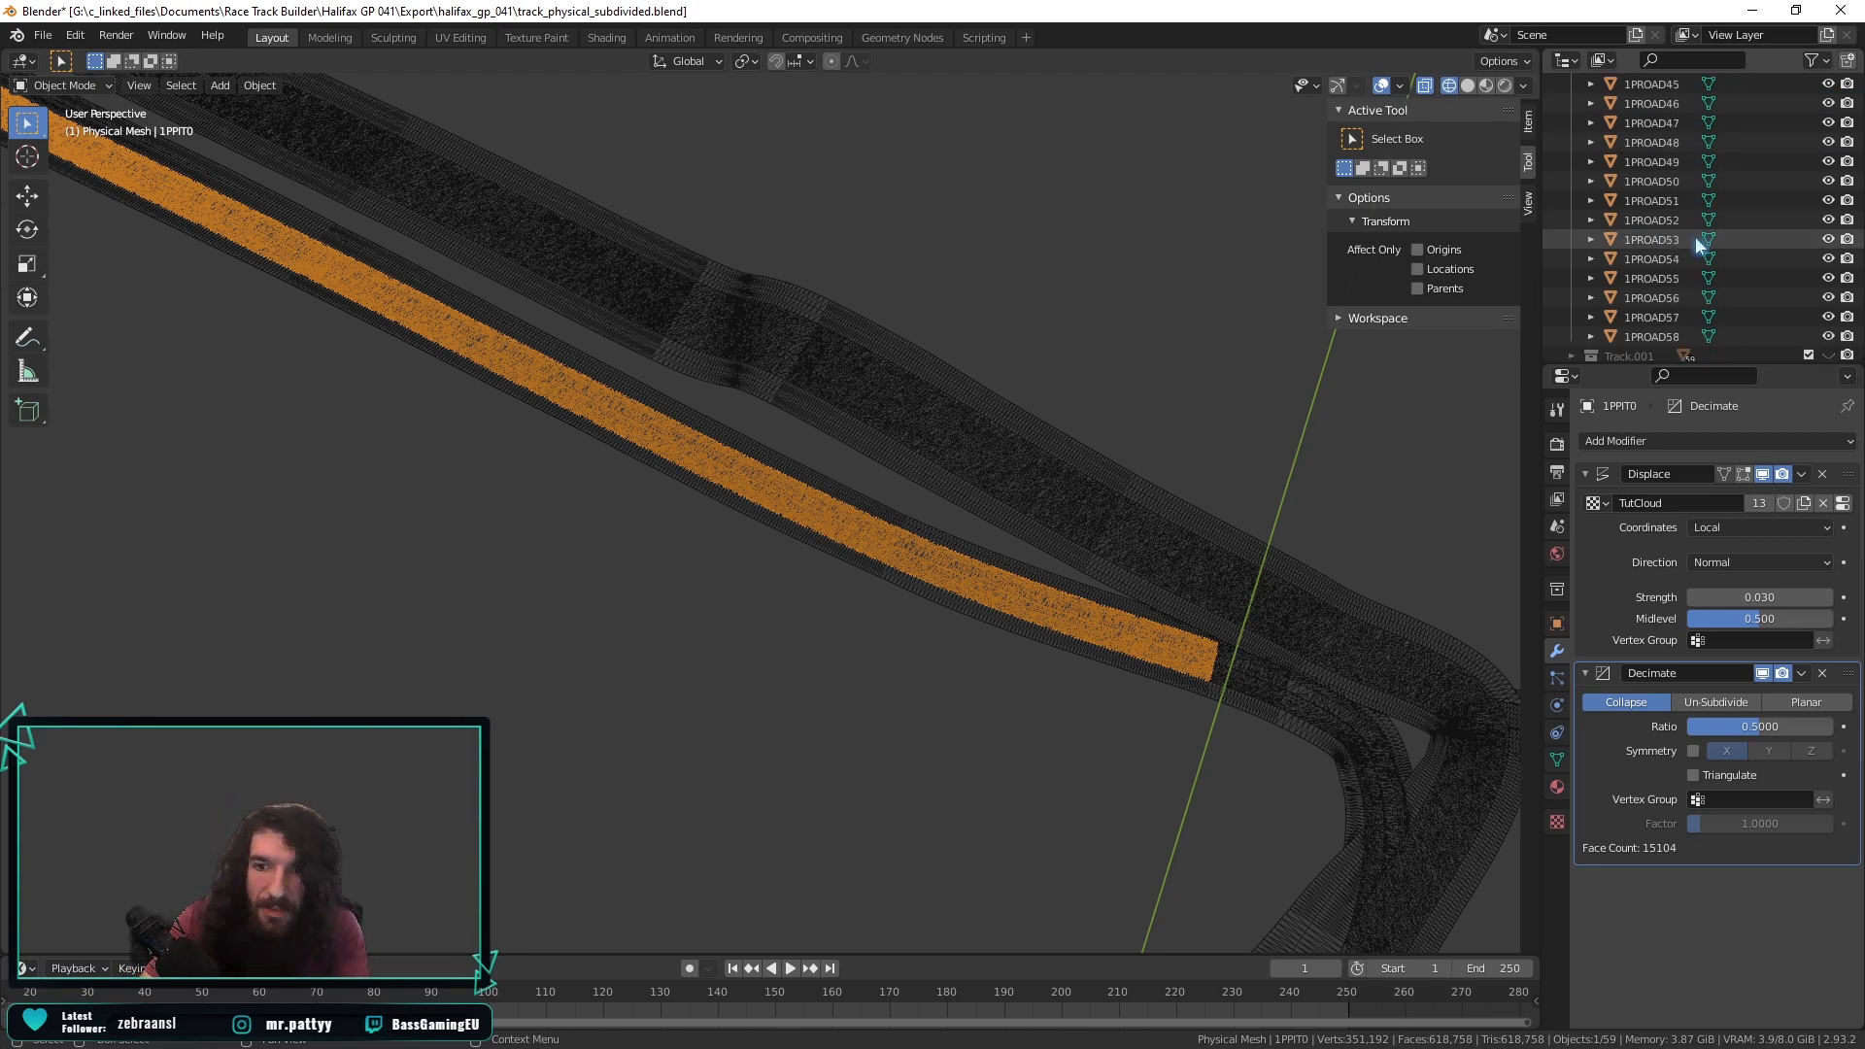
Select all Physical Mesh objects from 1PPIT0 through 1PROAD58 and open the FBX export settings.
scroll(1694, 236, "down", 15)
left_click(1659, 304, "shift")
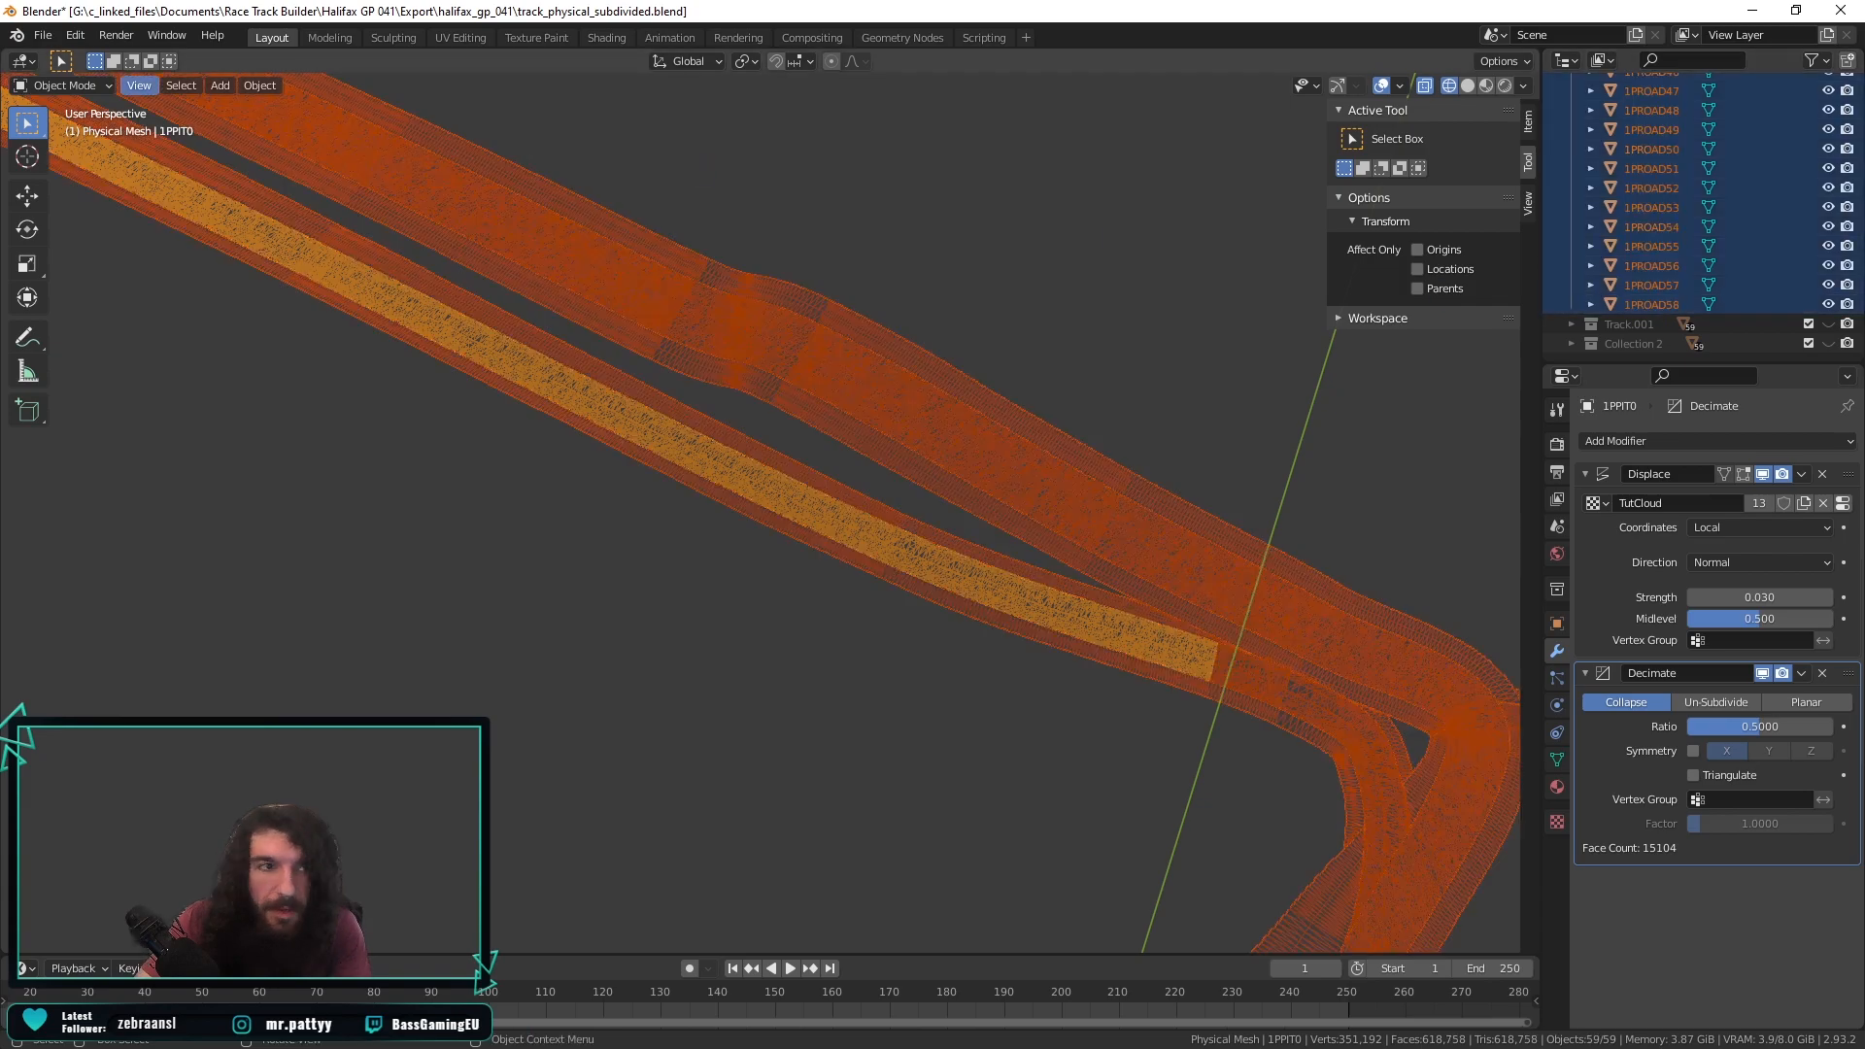
left_click(43, 35)
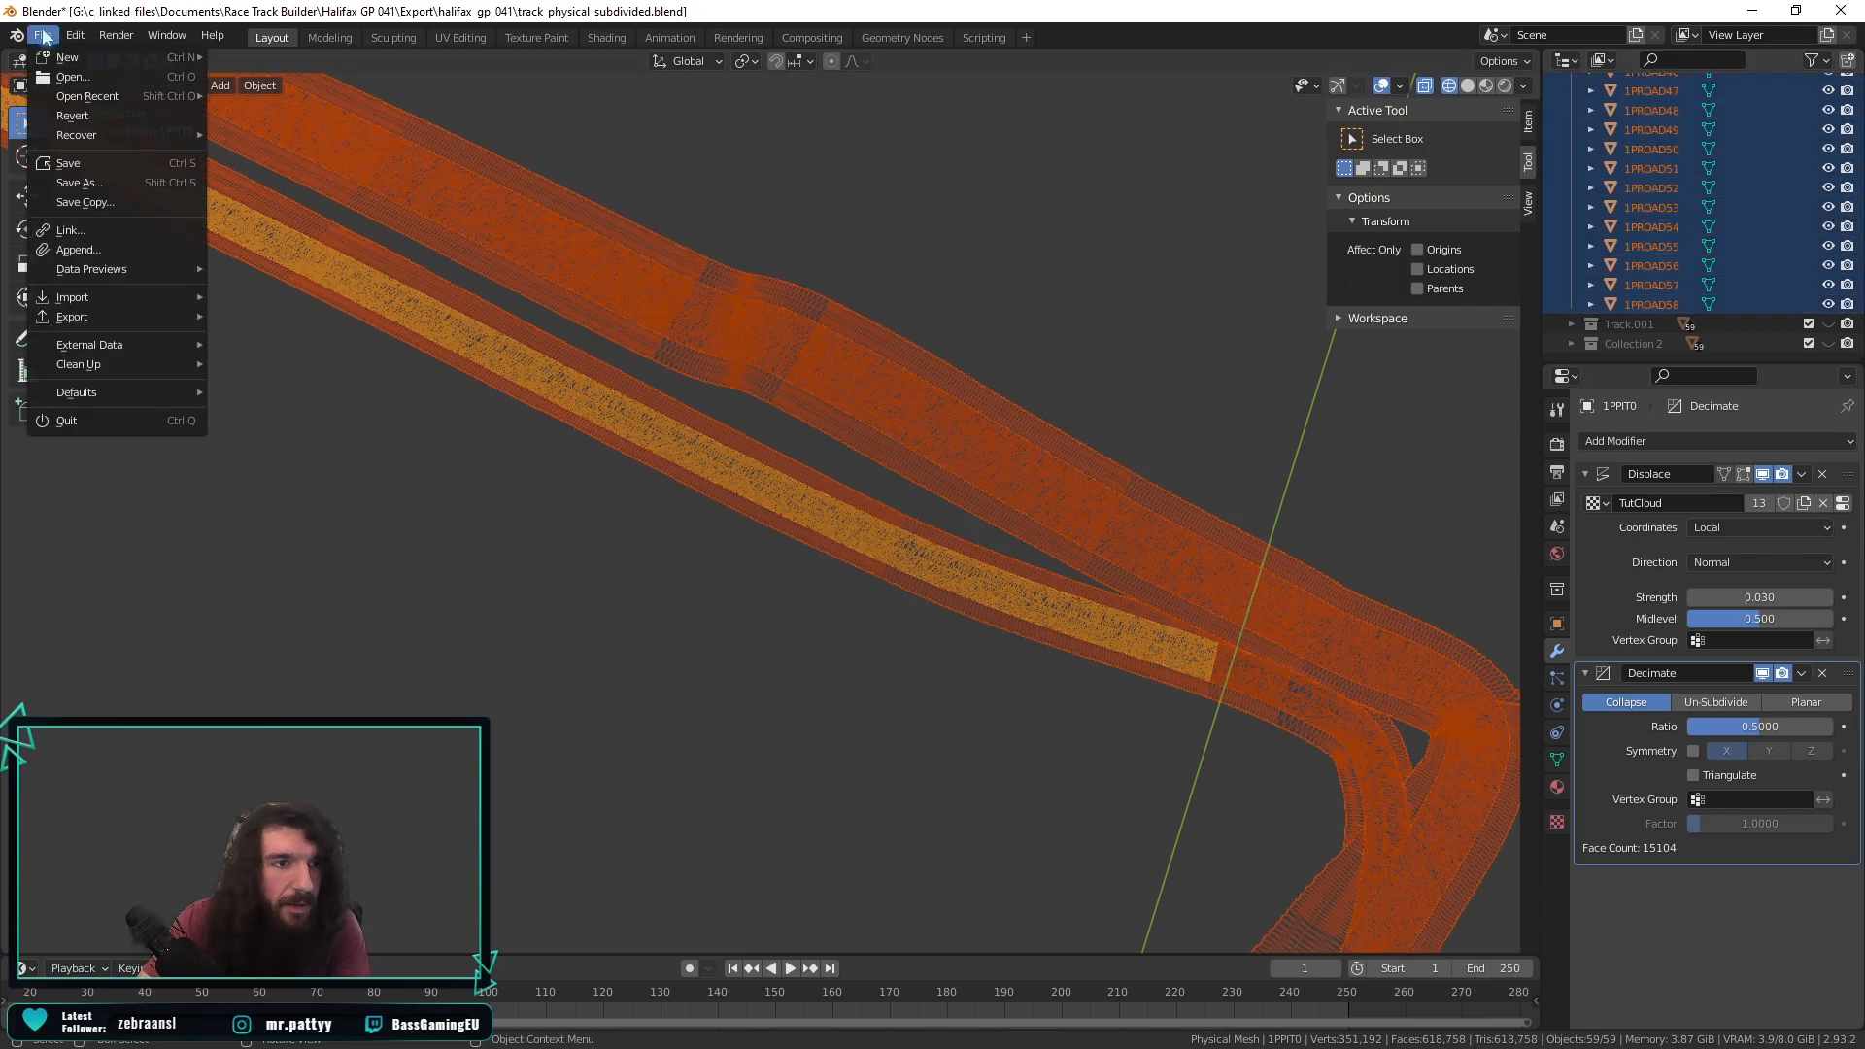
mouse_move(87, 316)
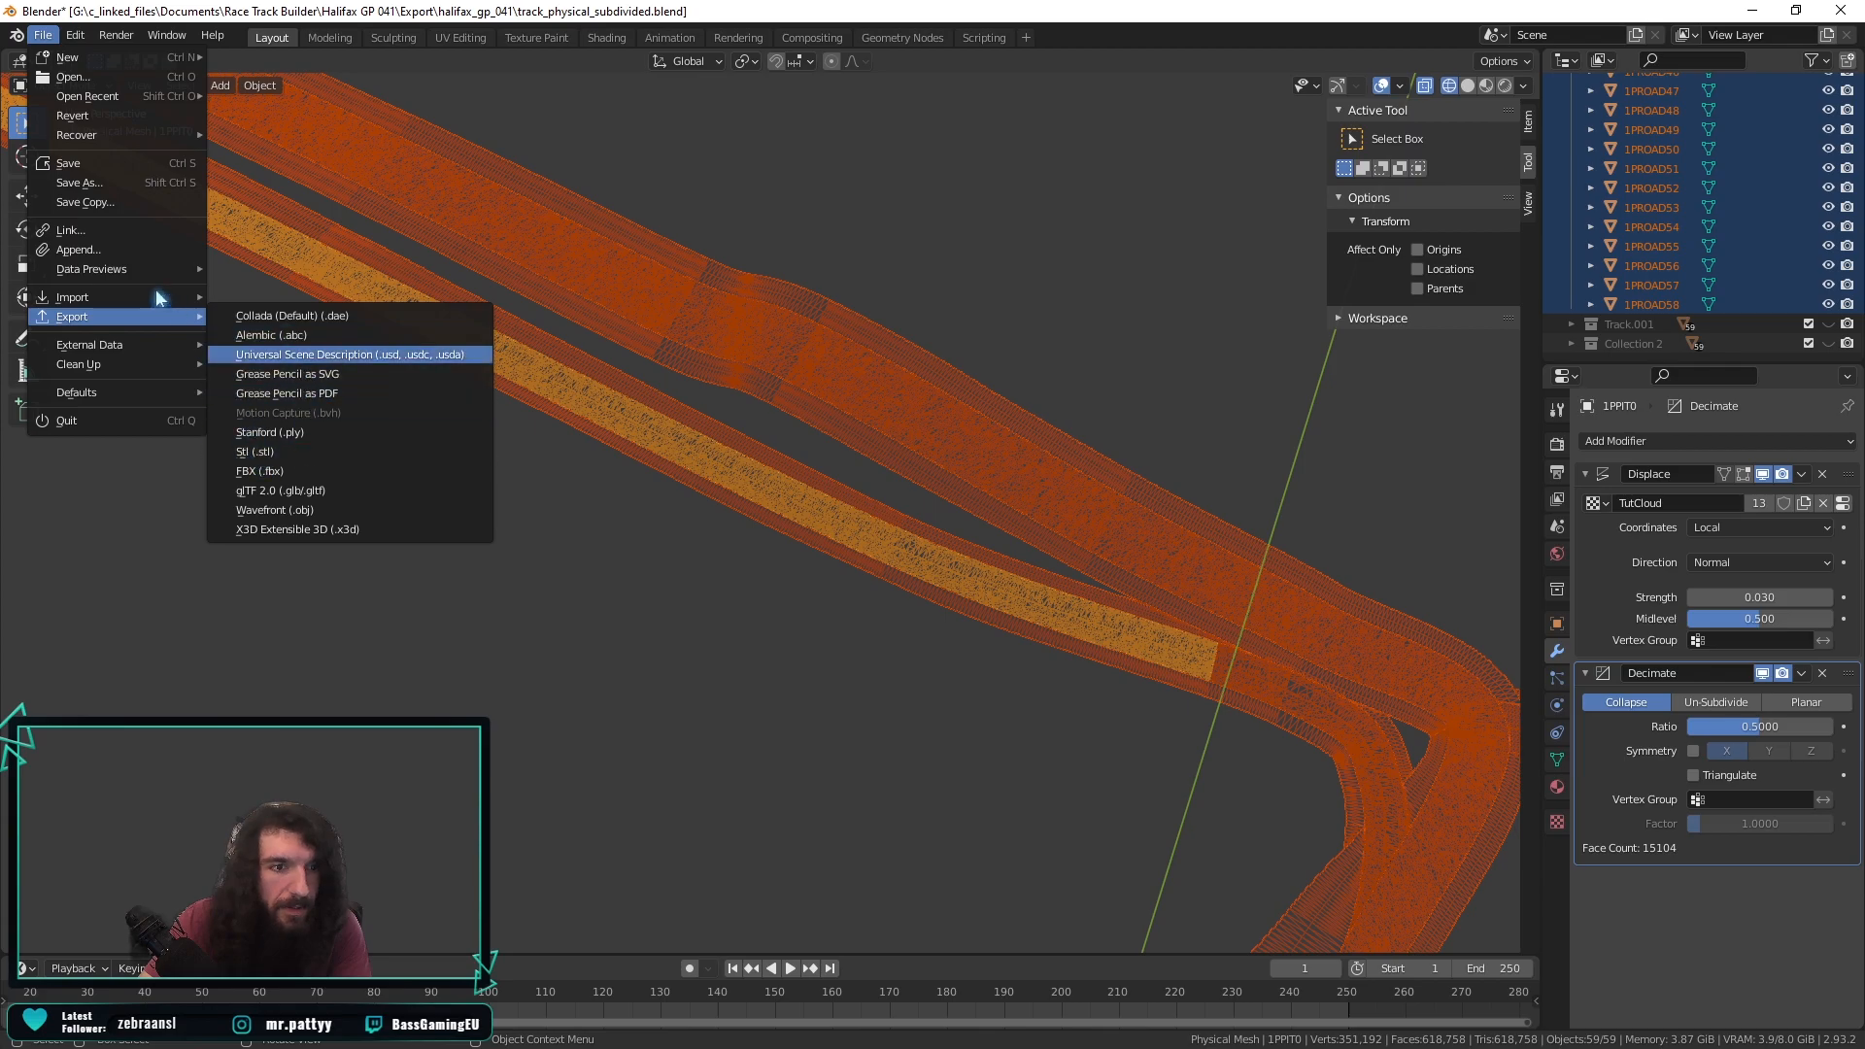
left_click(44, 36)
mouse_move(97, 316)
left_click(313, 463)
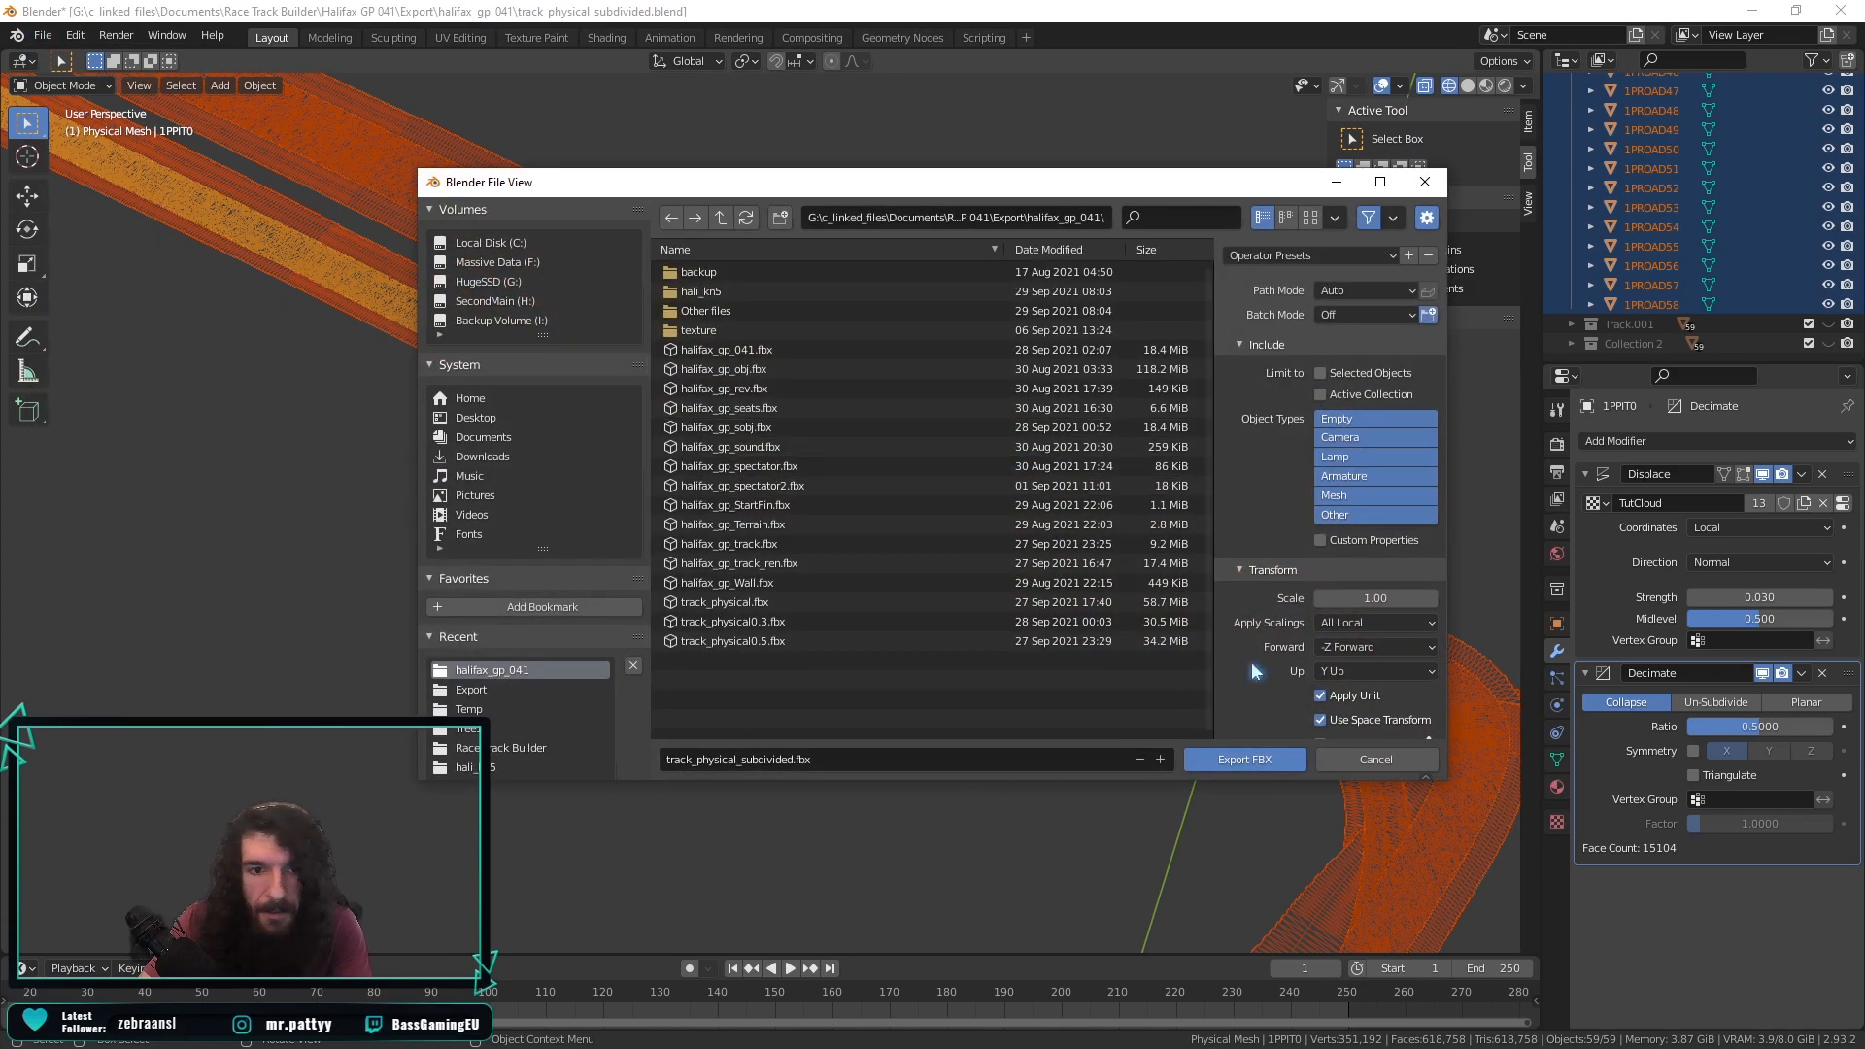
Limit the FBX export to selected objects and set its scale to 100, then cancel the export.
left_click(1362, 598)
type("100")
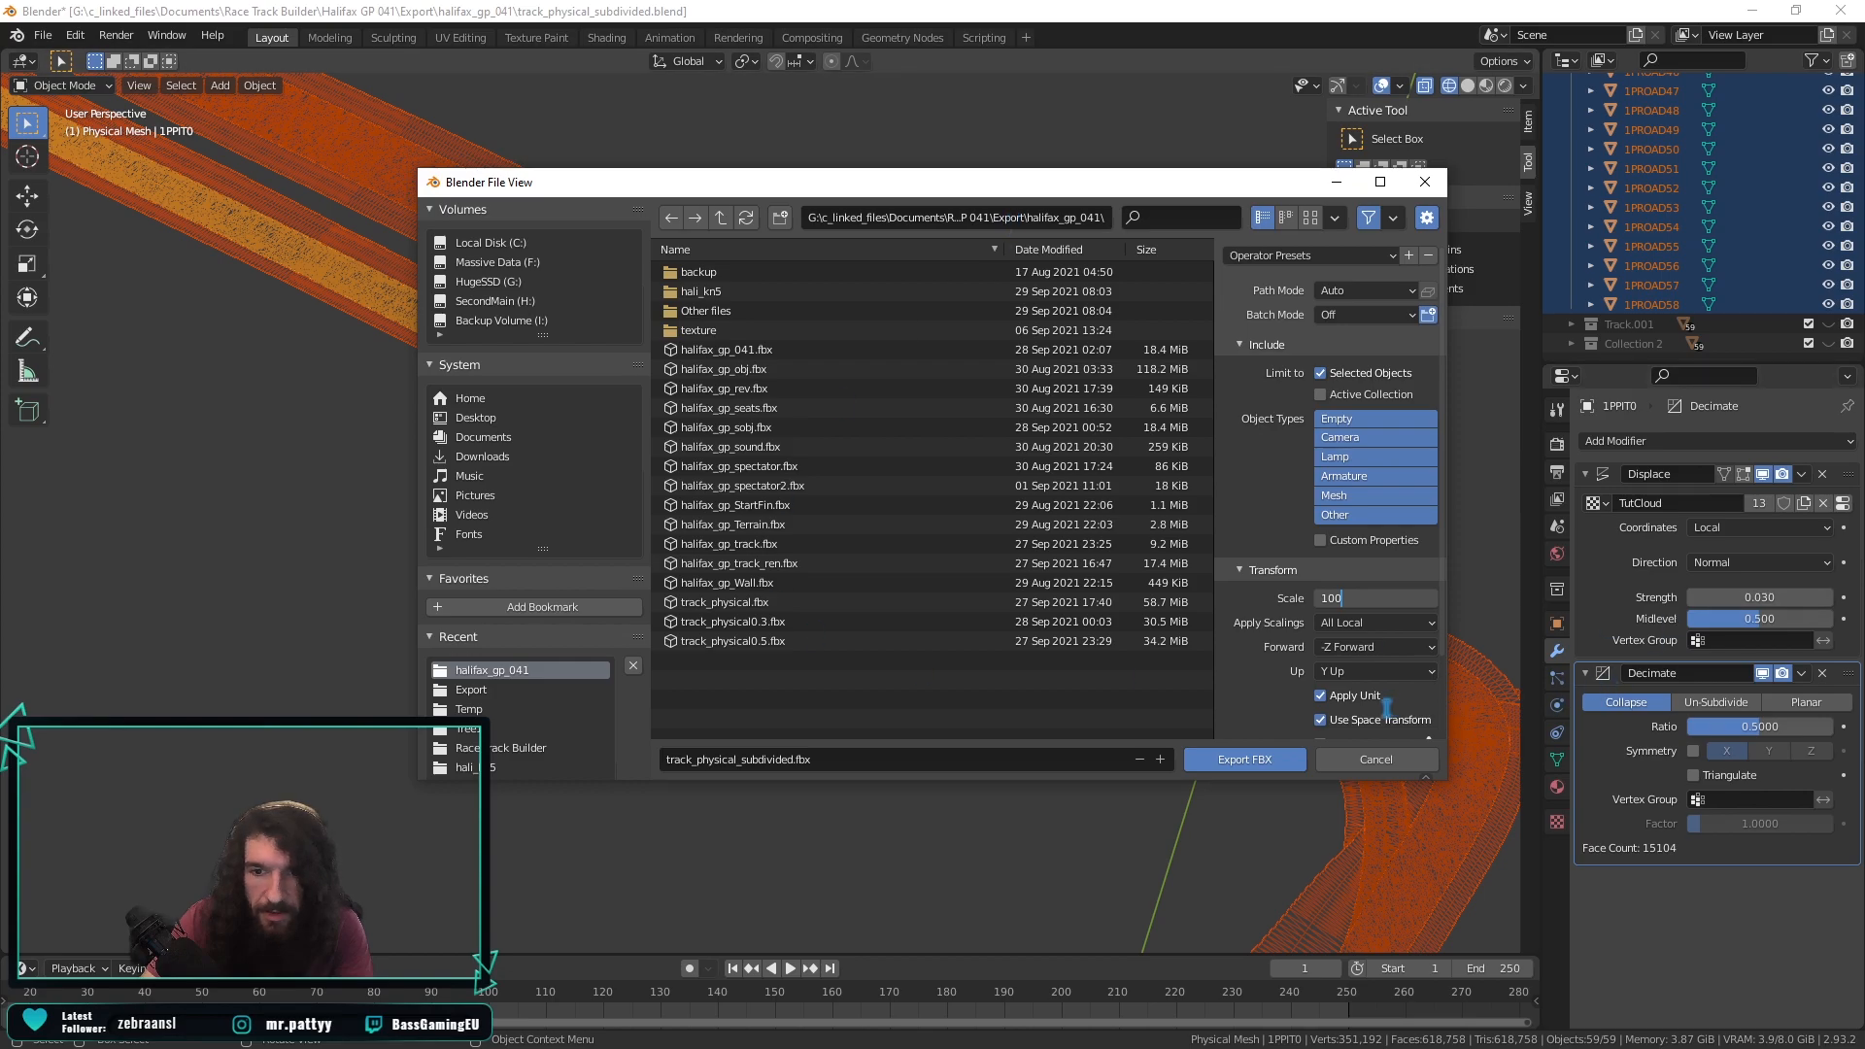
key("Return")
left_click(1369, 765)
Switch to File Explorer and open halifax_gp_041.fbx.ini from the halifax_gp_041 export folder in Notepad.
key("alt+Tab")
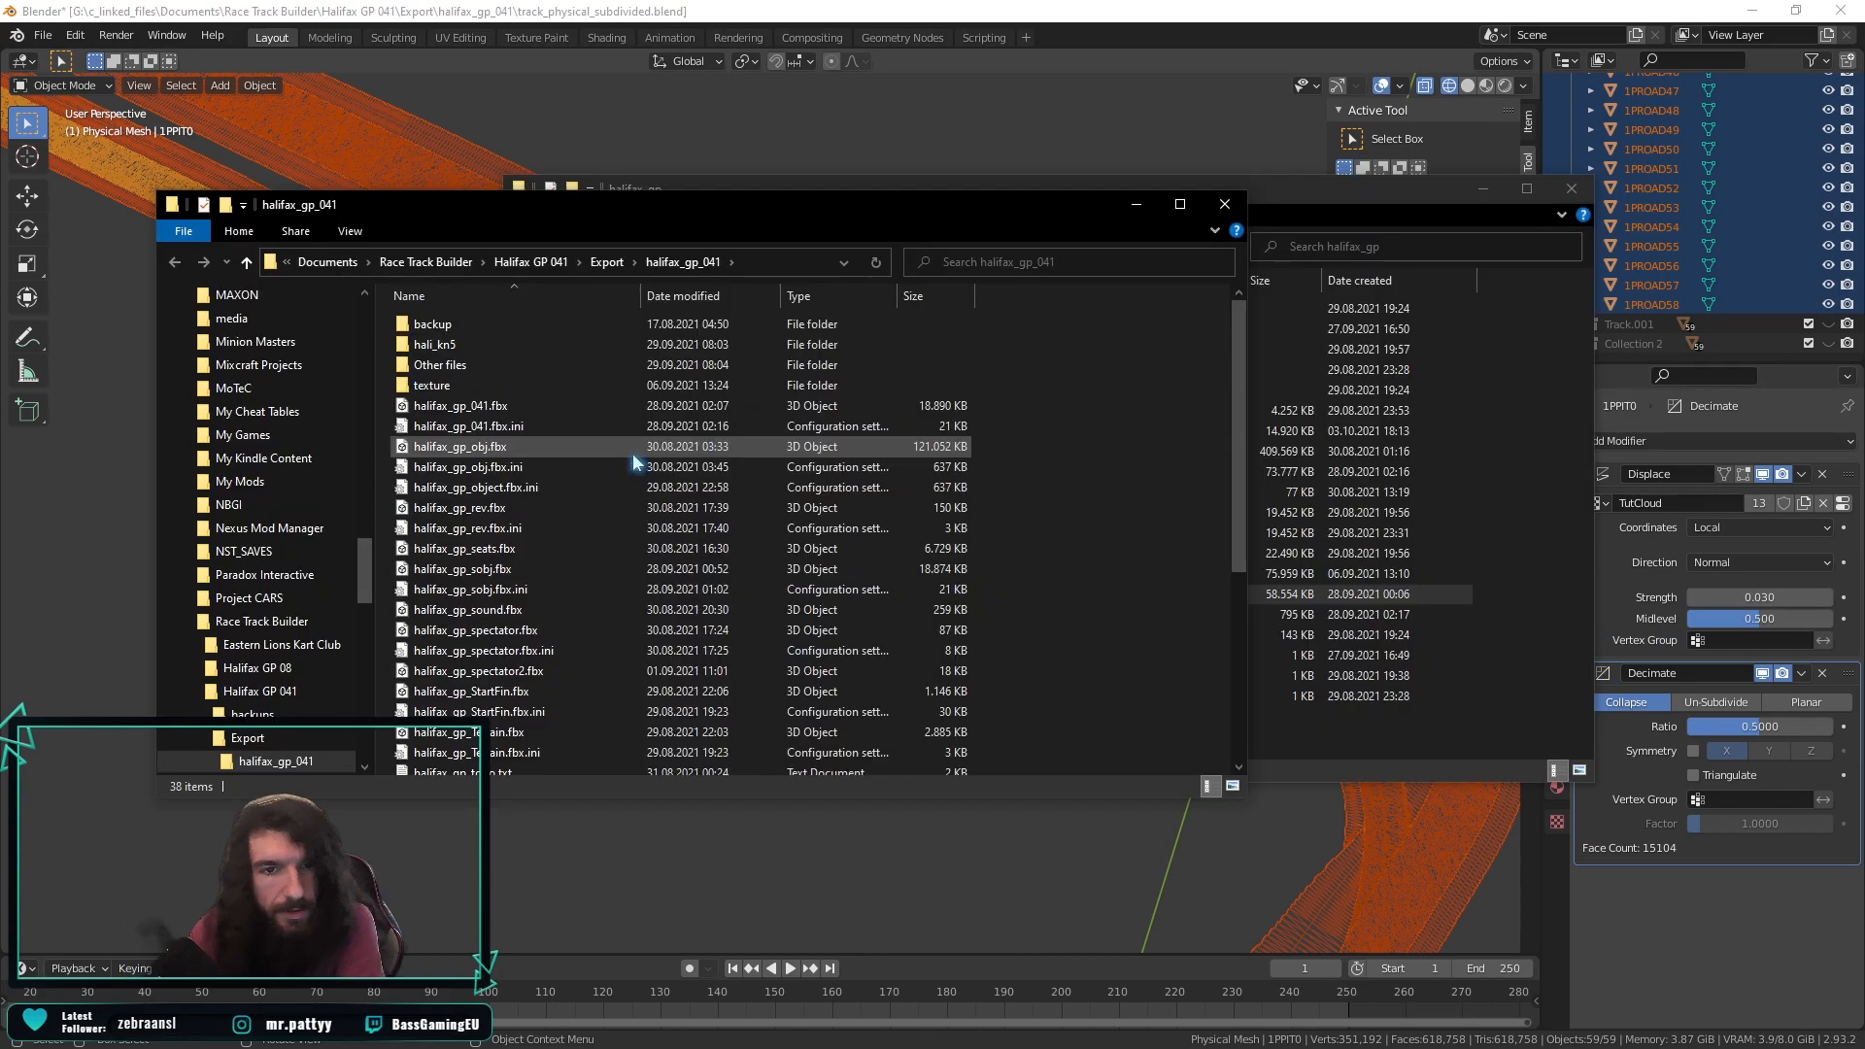
left_click(489, 406)
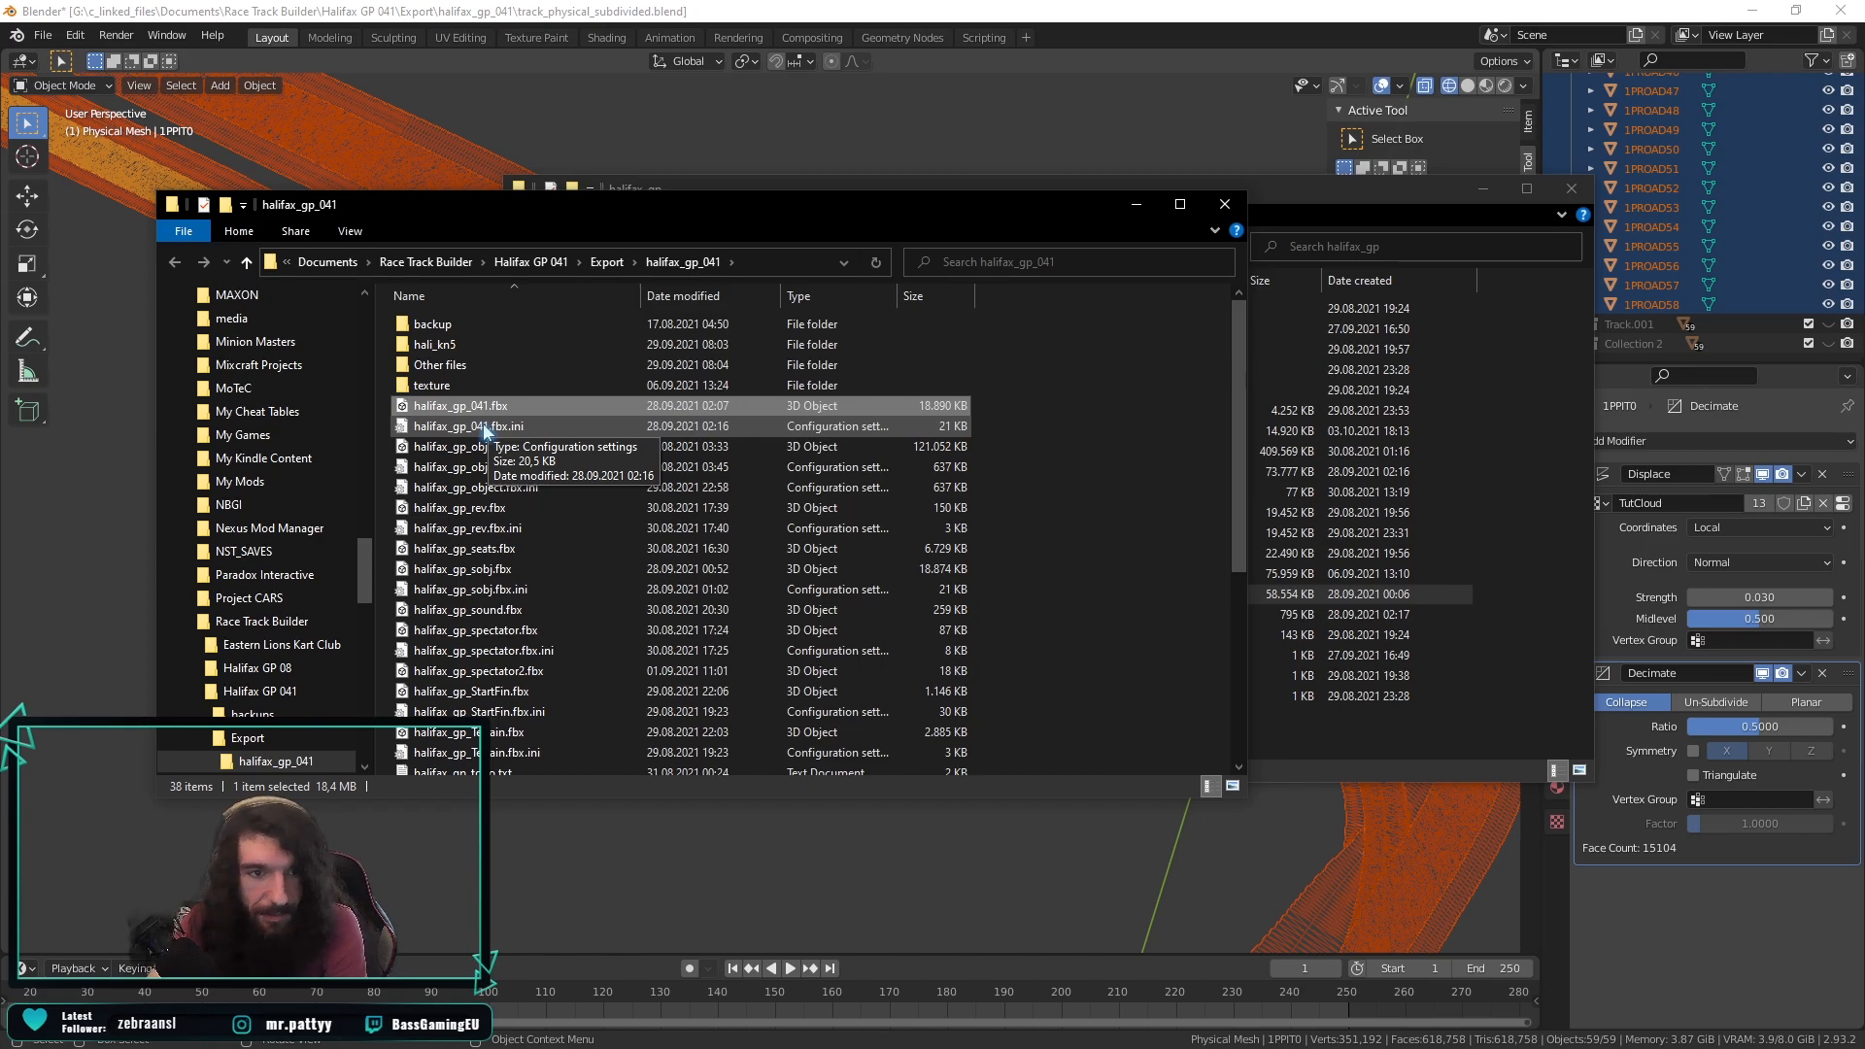
left_click(485, 427)
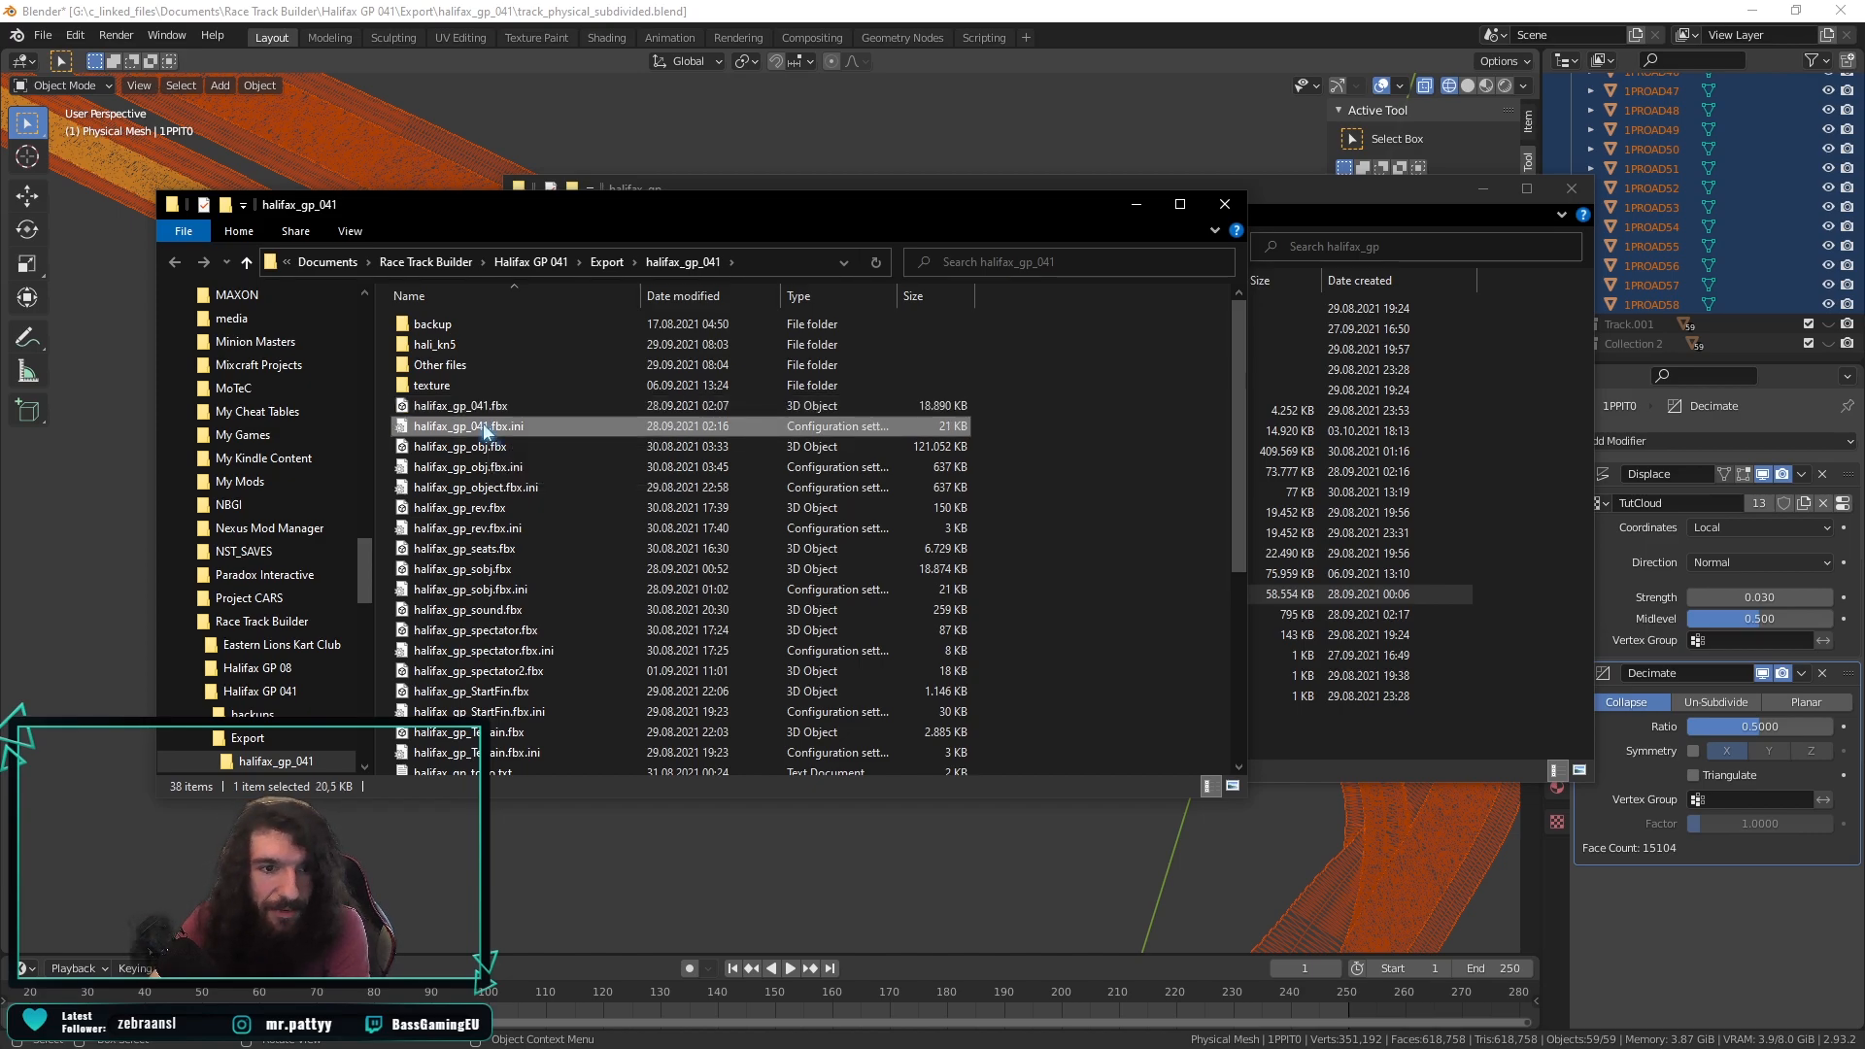
double_click(485, 426)
Find the 1ROAD0_1ROAD0 entry in the ini file and examine its VISIBLE and RENDERABLE settings.
scroll(1049, 413, "down", 9)
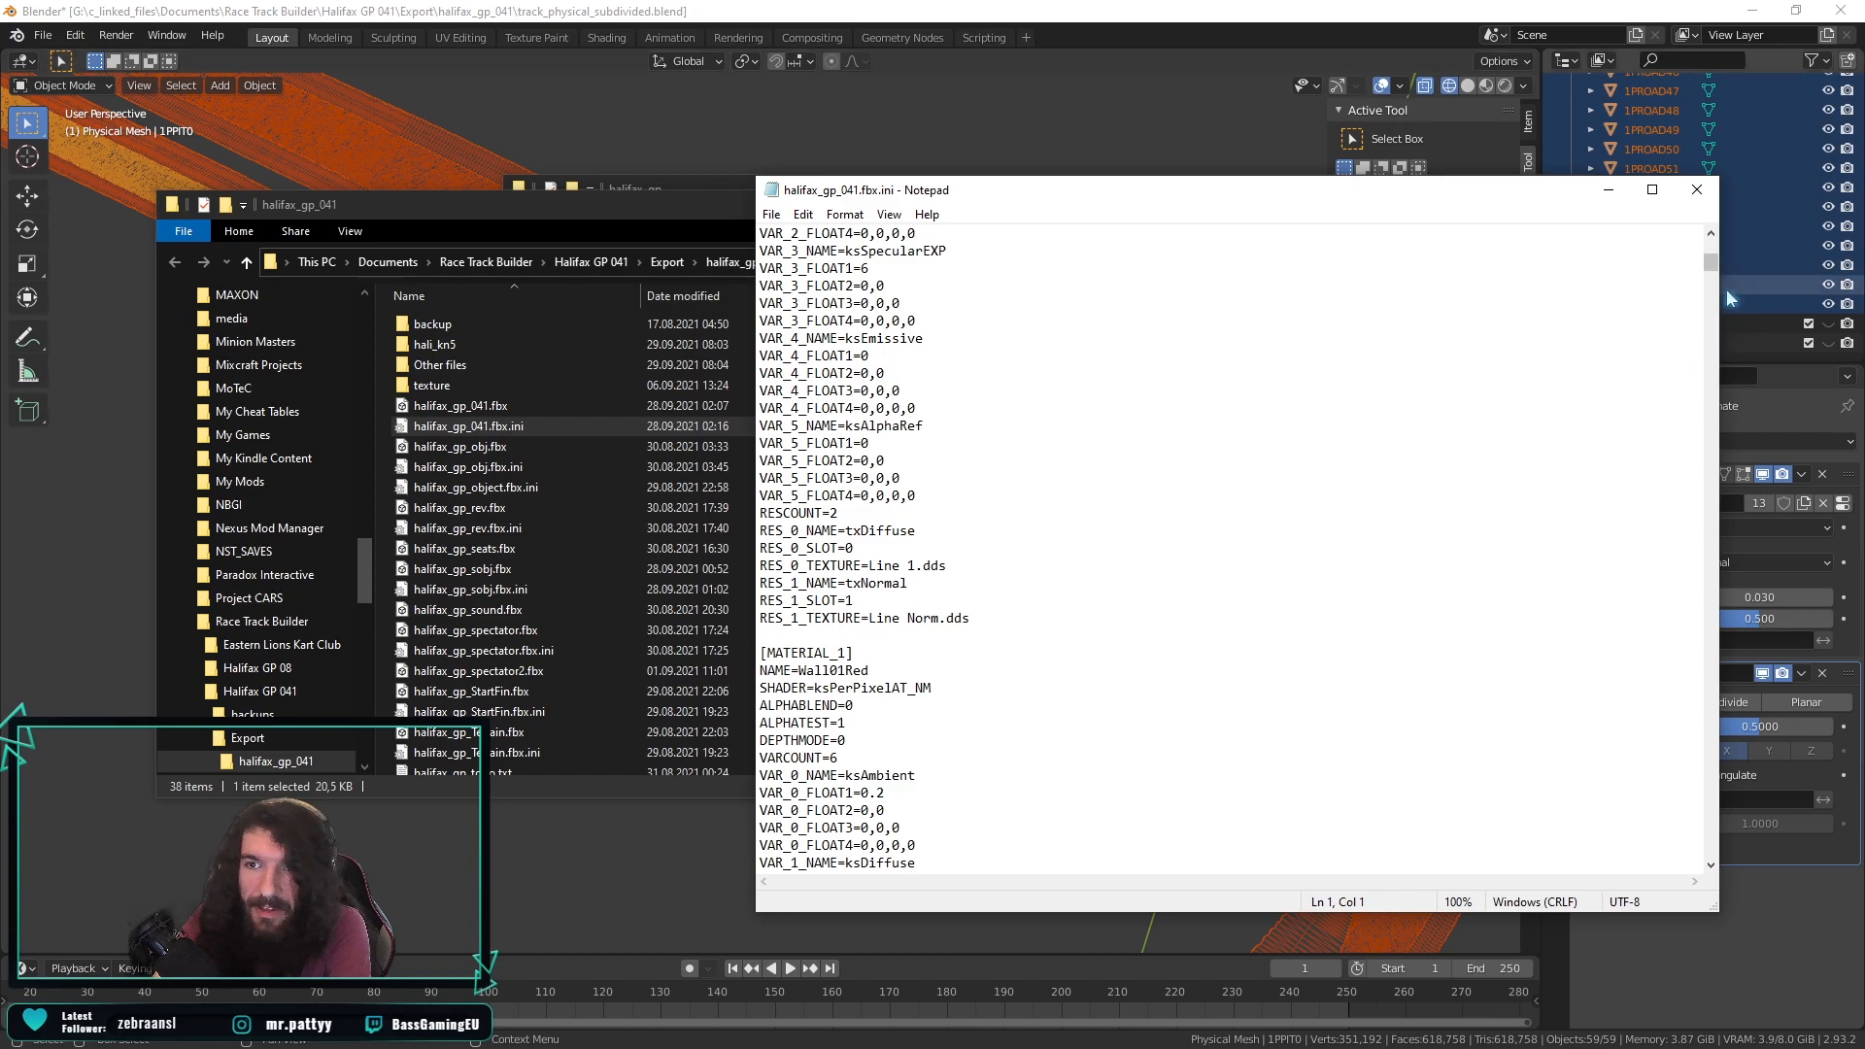
left_click_drag(1710, 264, 1690, 512)
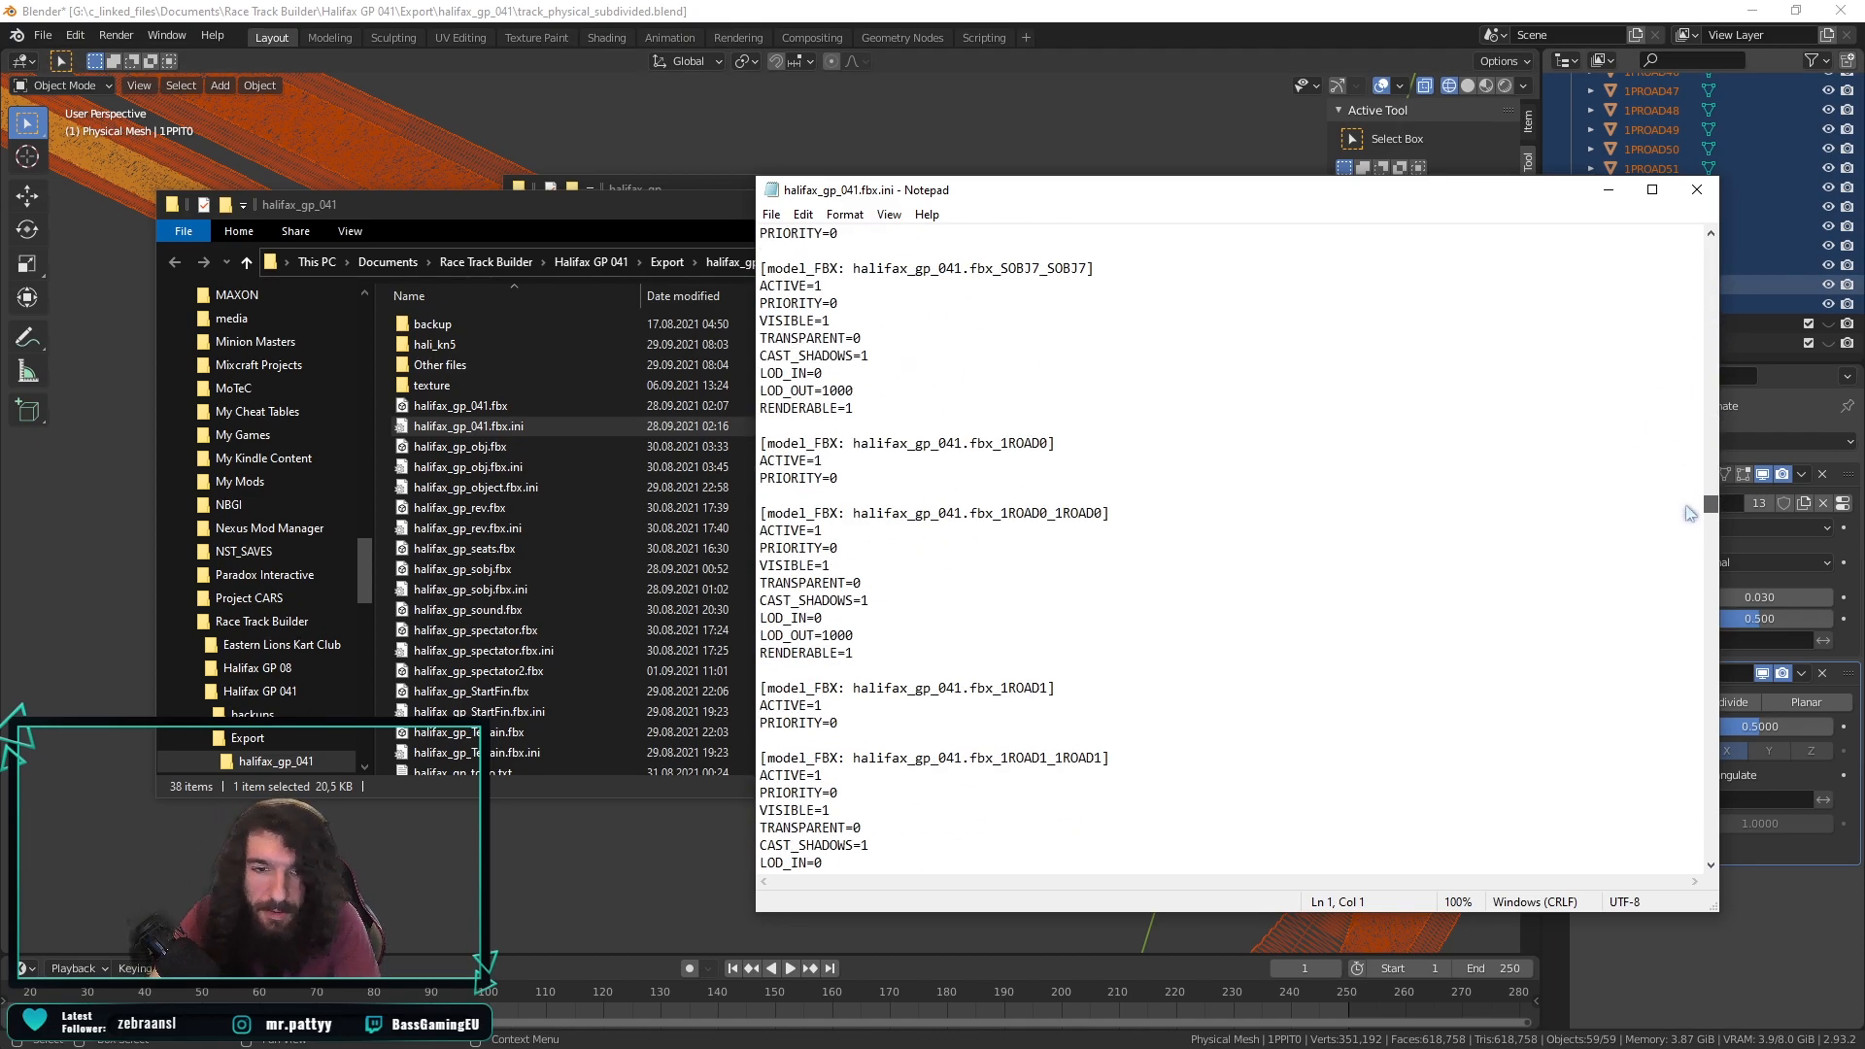
left_click_drag(871, 654, 759, 654)
left_click(882, 580)
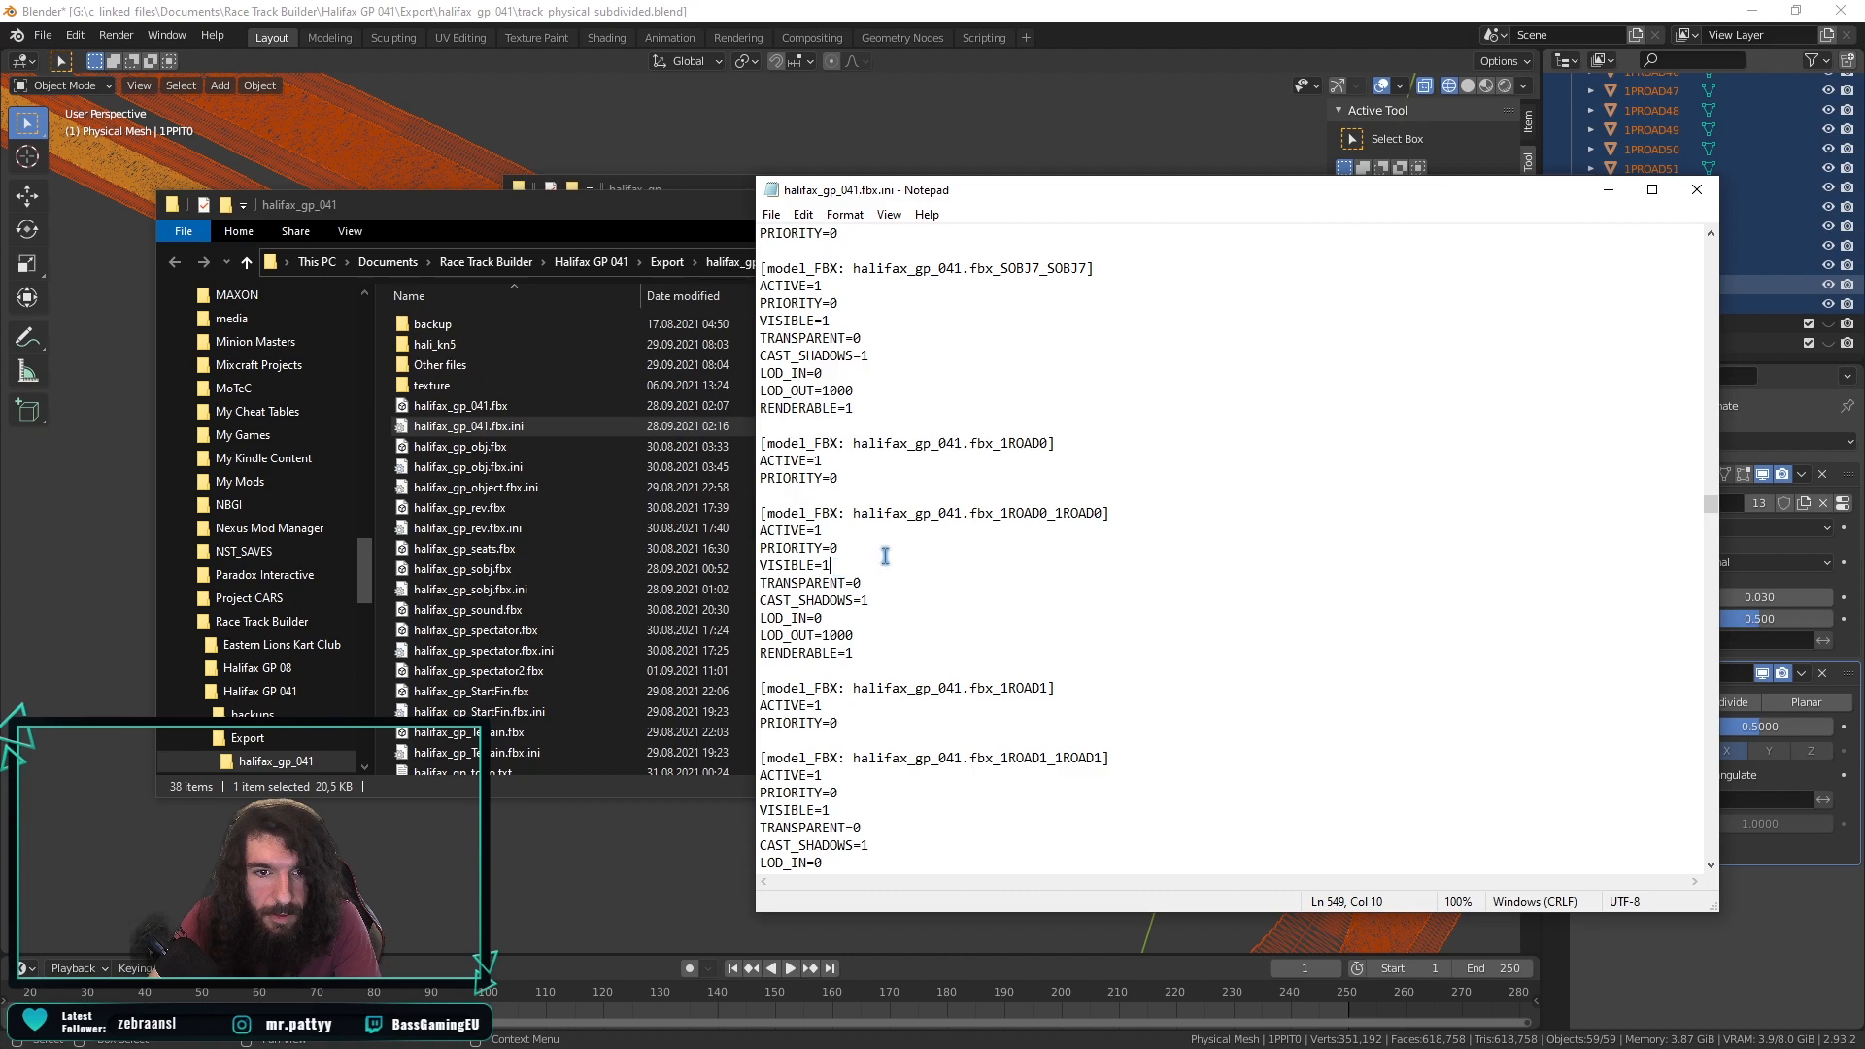
Review the CAST_SHADOWS=1 to CAST_SHADOWS=0 replacement settings and the 1ROAD0_1ROAD0 VISIBLE line, then close the Replace dialog without replacing anything.
left_click_drag(884, 564, 730, 563)
left_click(1117, 562)
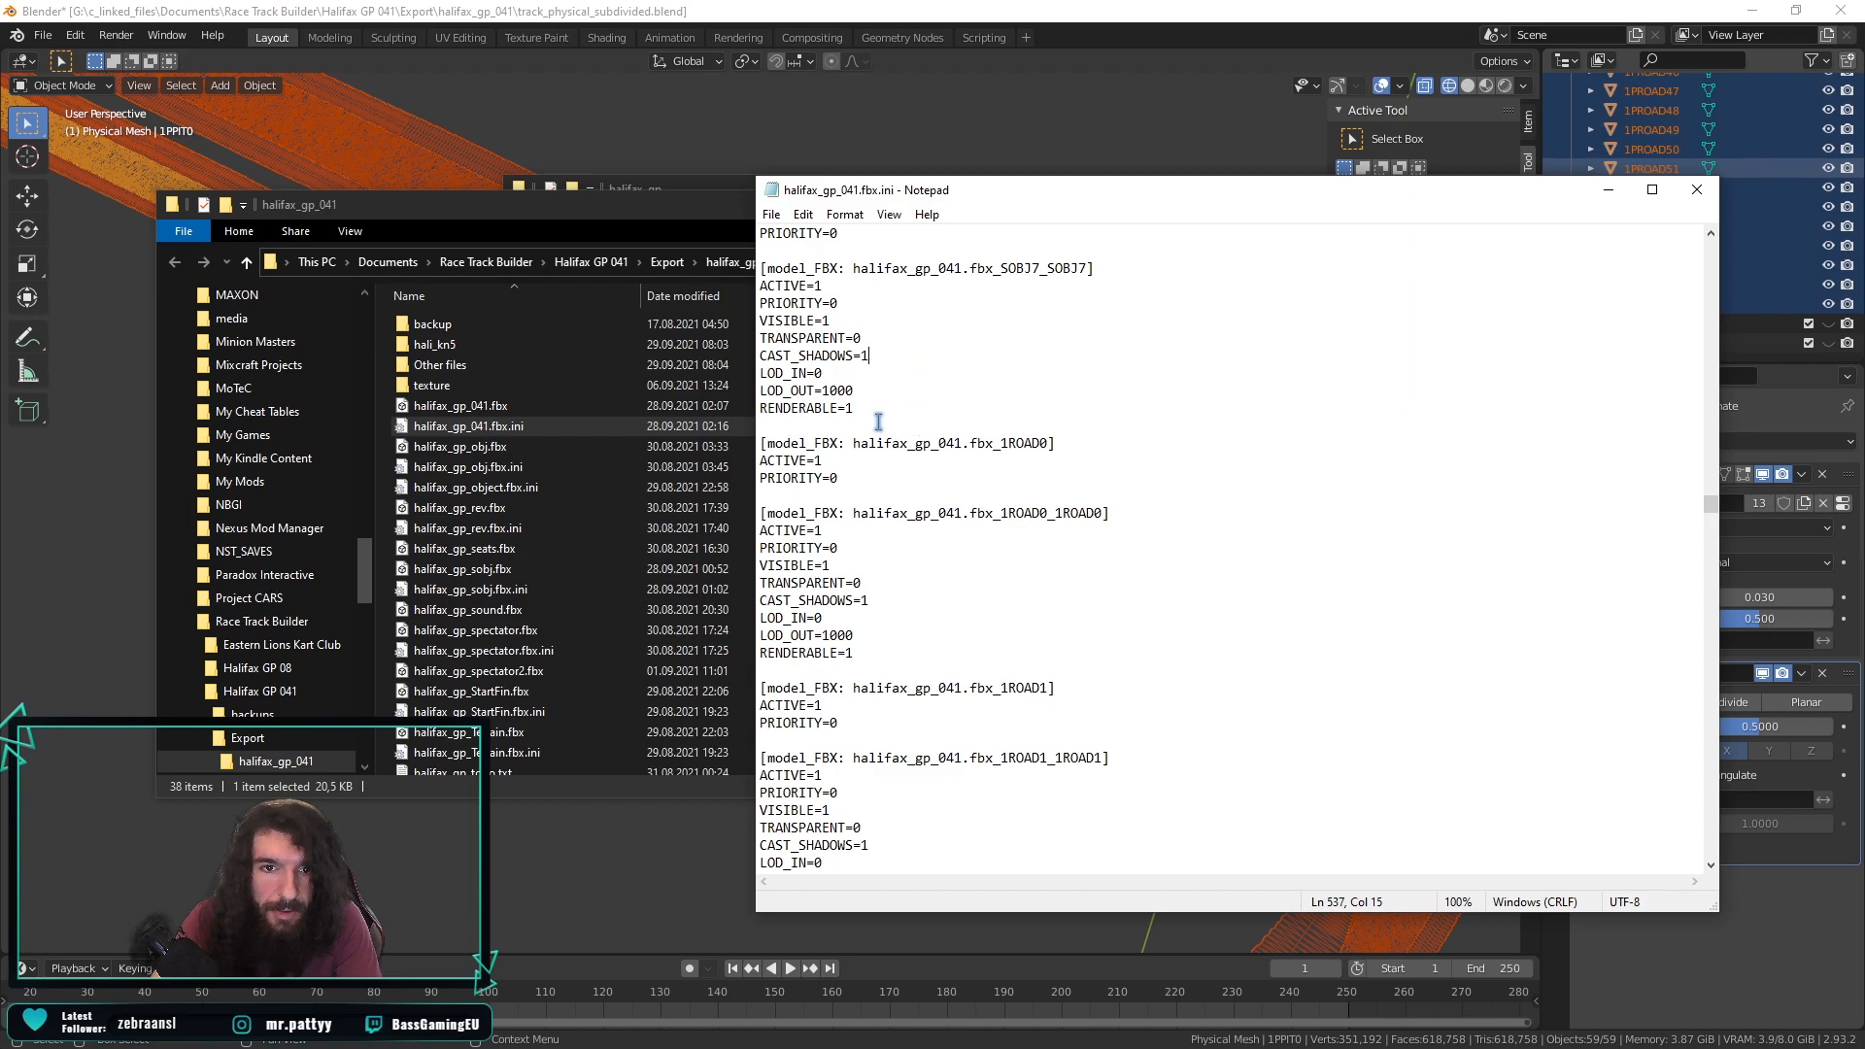
scroll(889, 398, "up", 1)
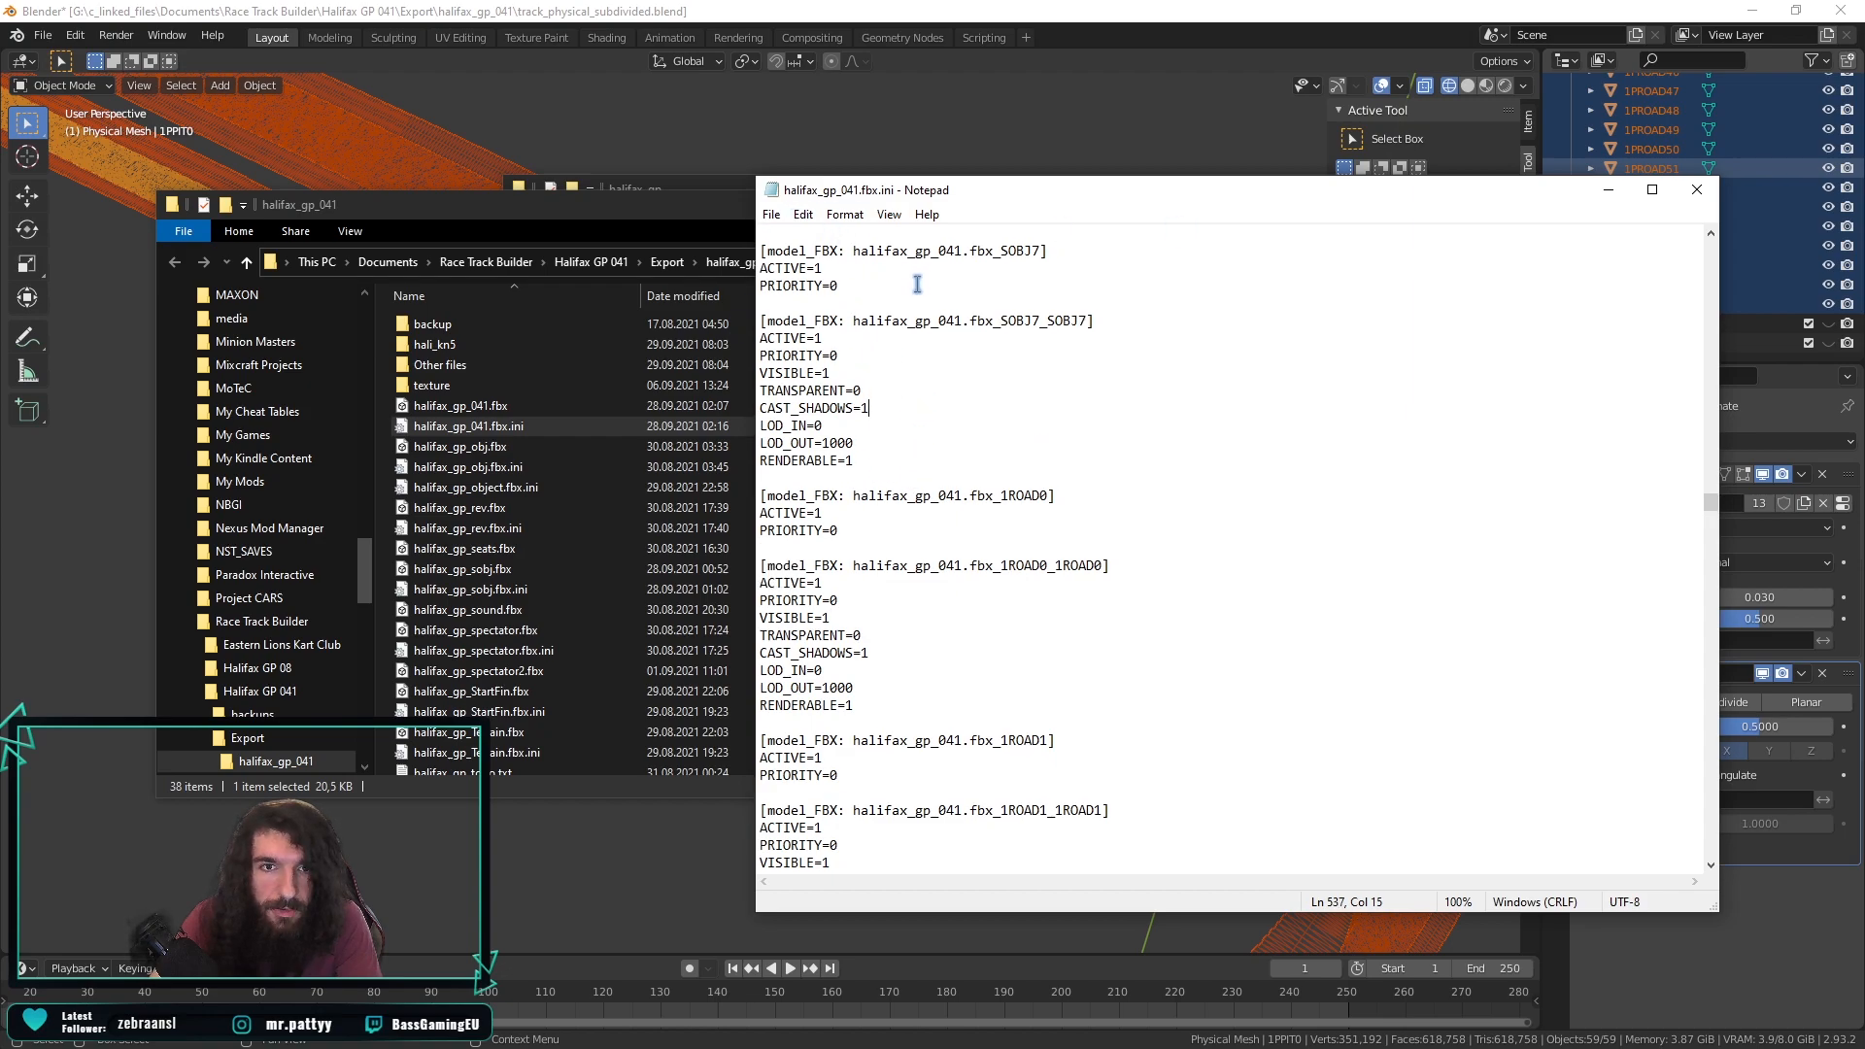
left_click(803, 215)
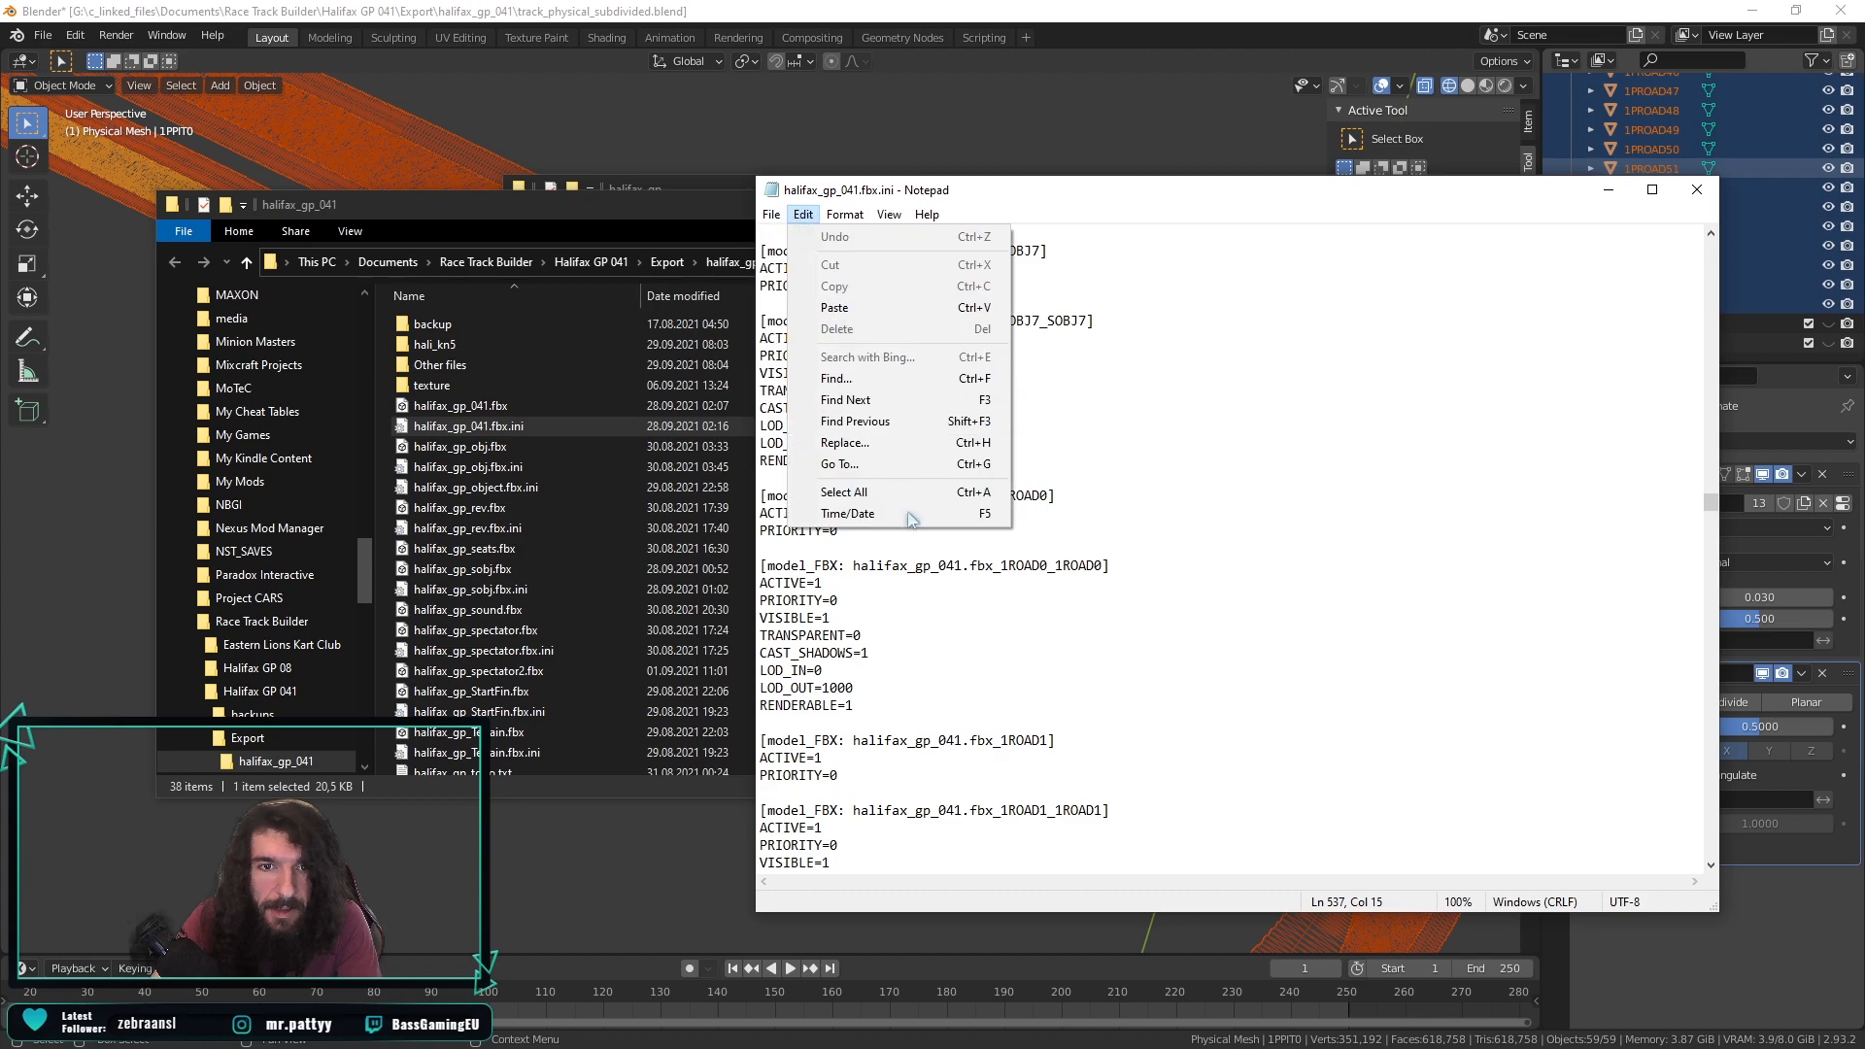
left_click(872, 443)
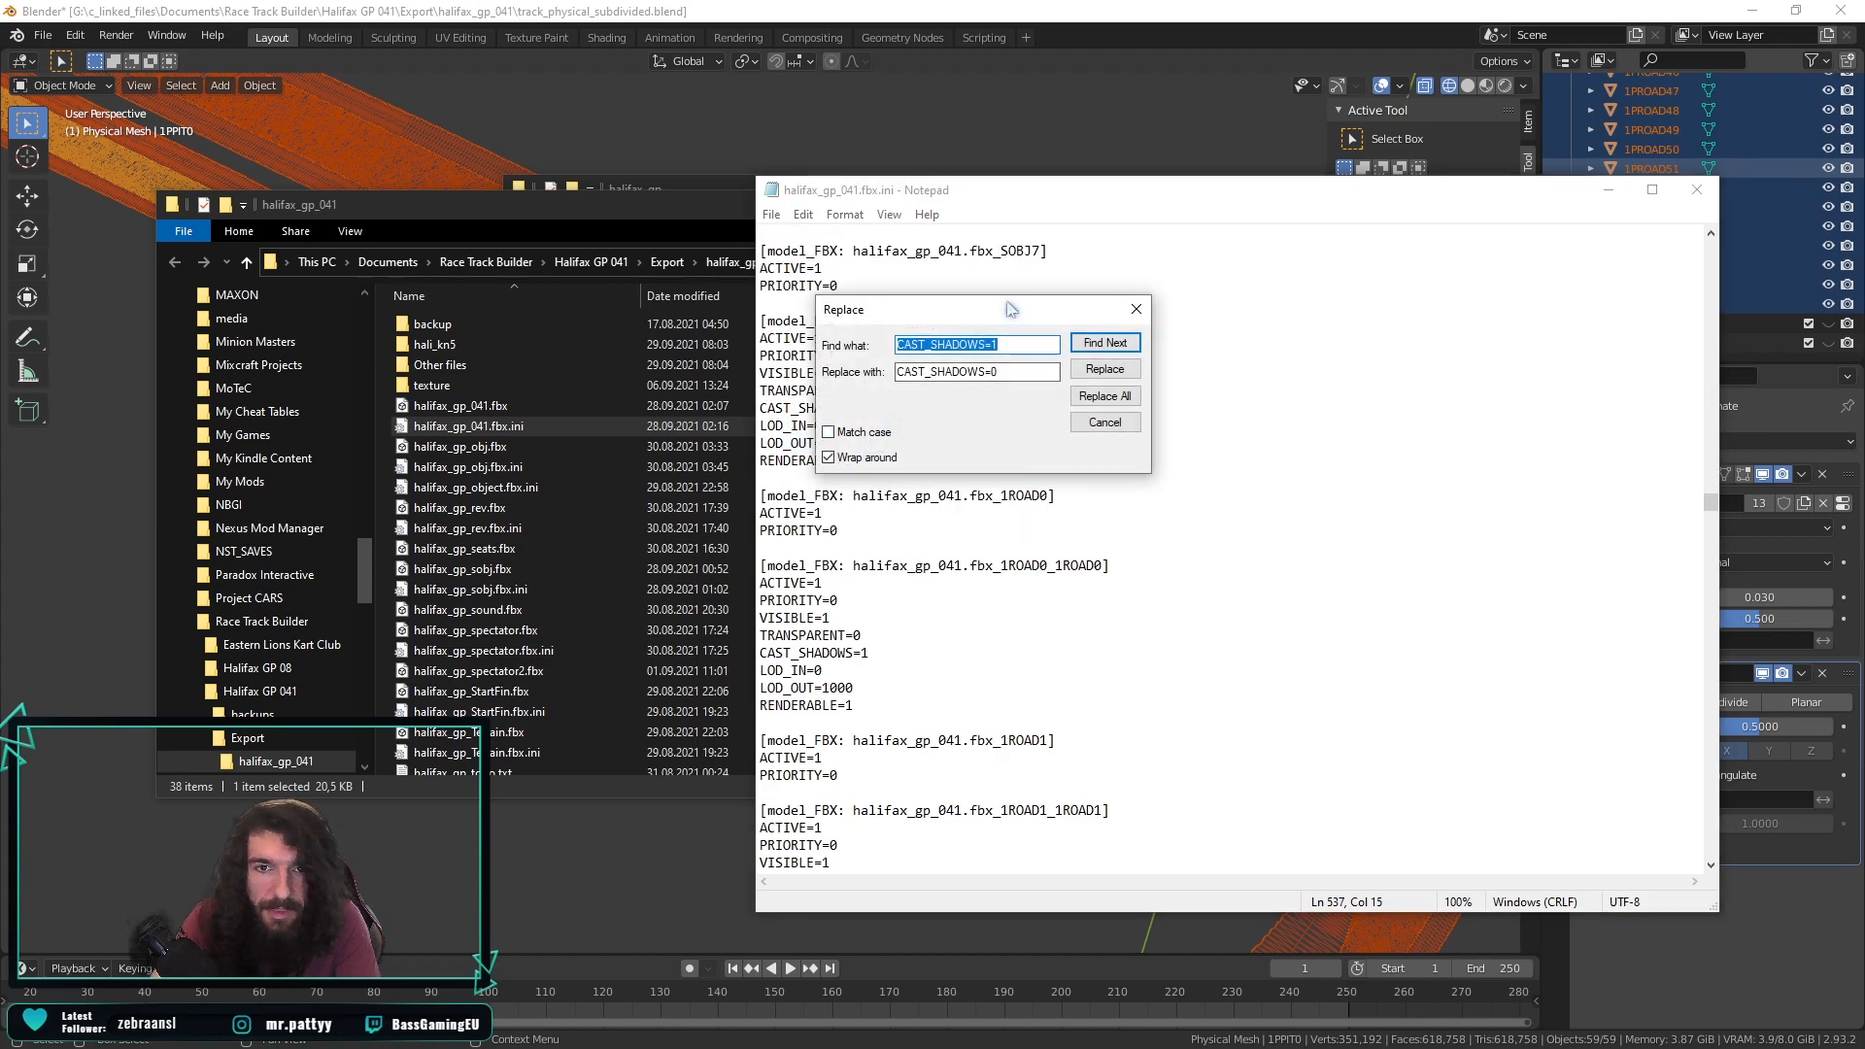
left_click_drag(996, 313, 1268, 365)
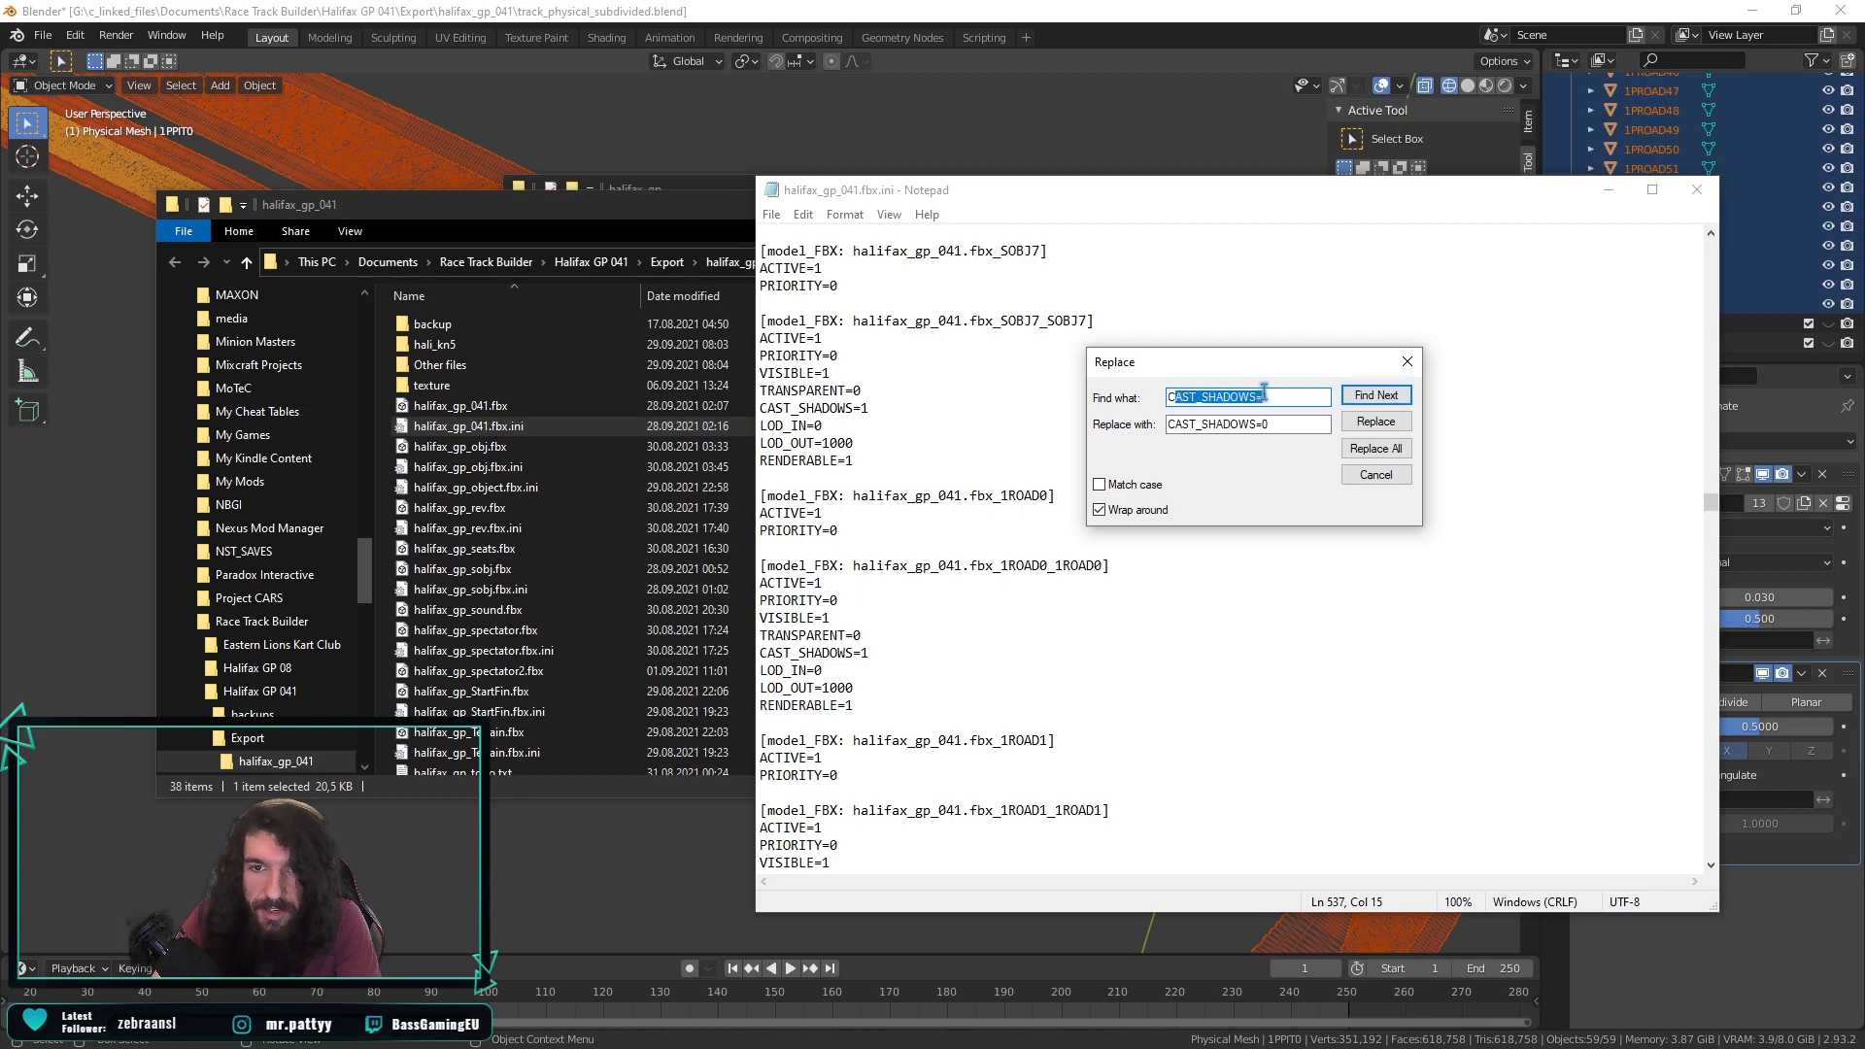
left_click_drag(1301, 425, 1101, 420)
left_click(1315, 426)
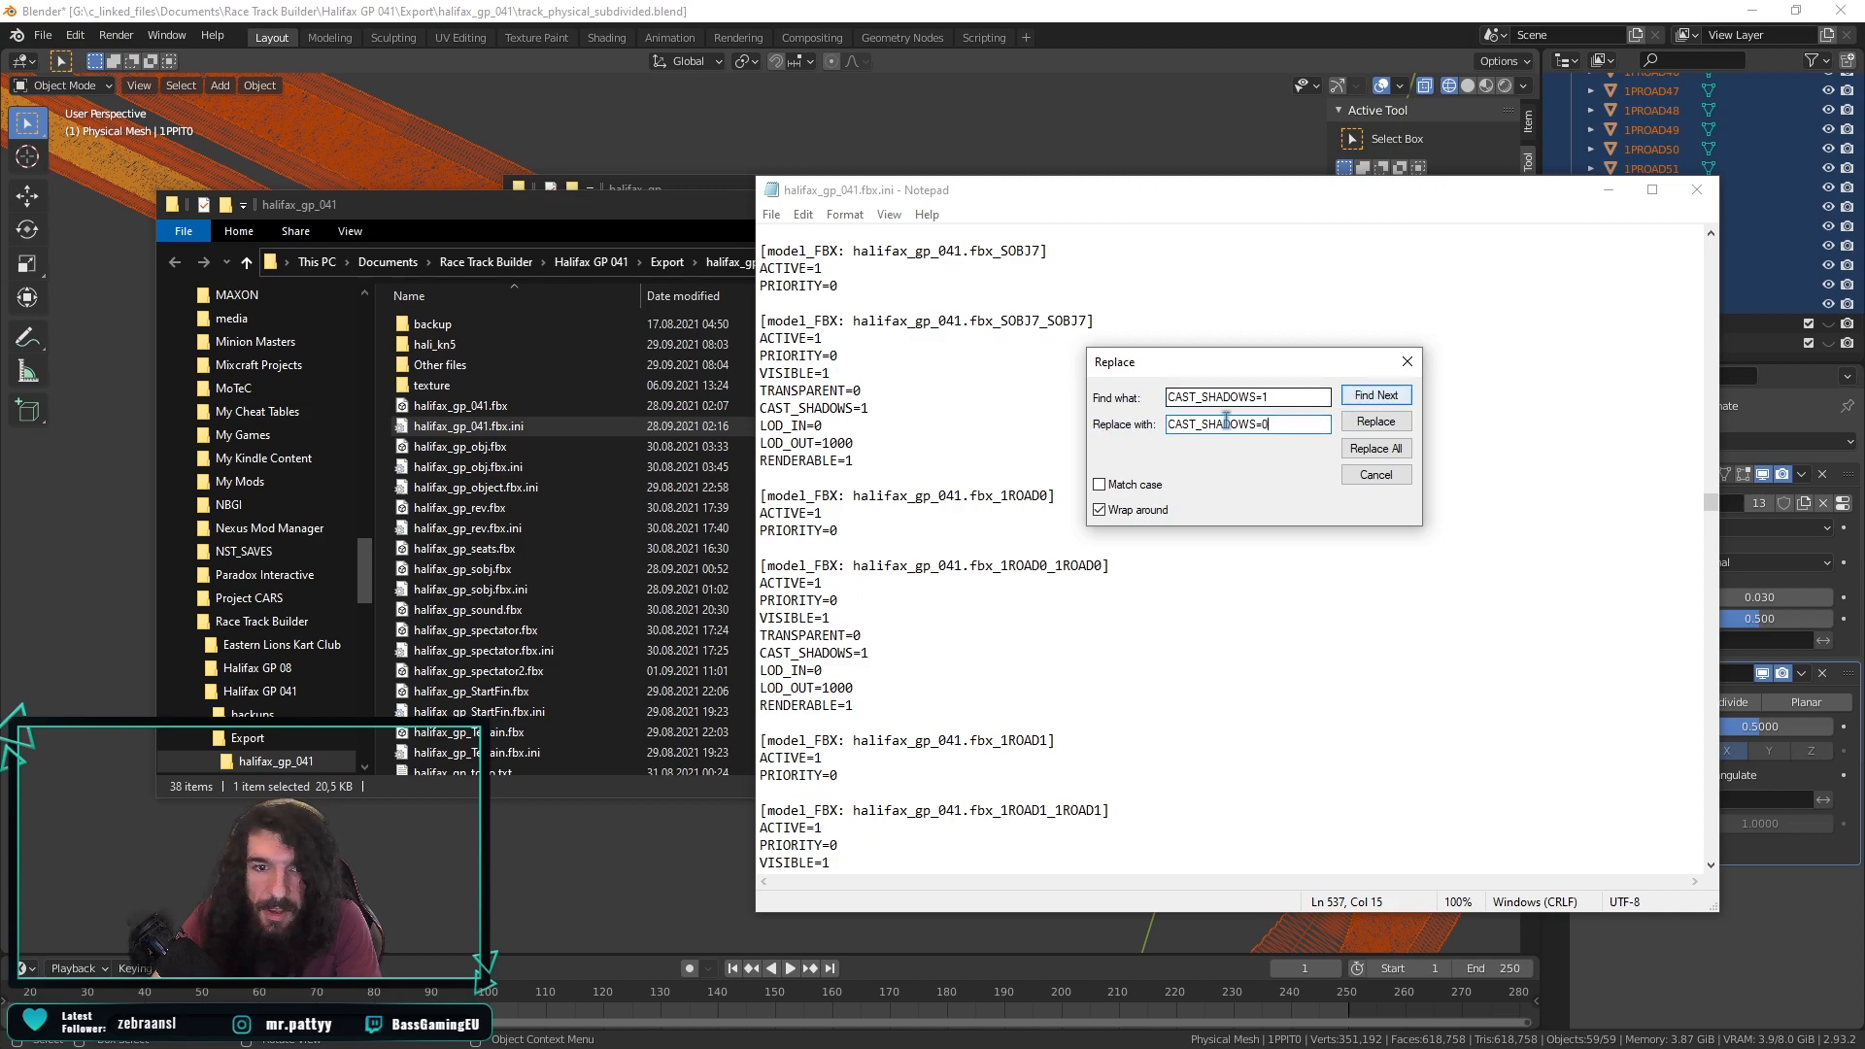
left_click_drag(832, 619, 749, 626)
left_click_drag(1317, 424, 1100, 427)
left_click(1408, 363)
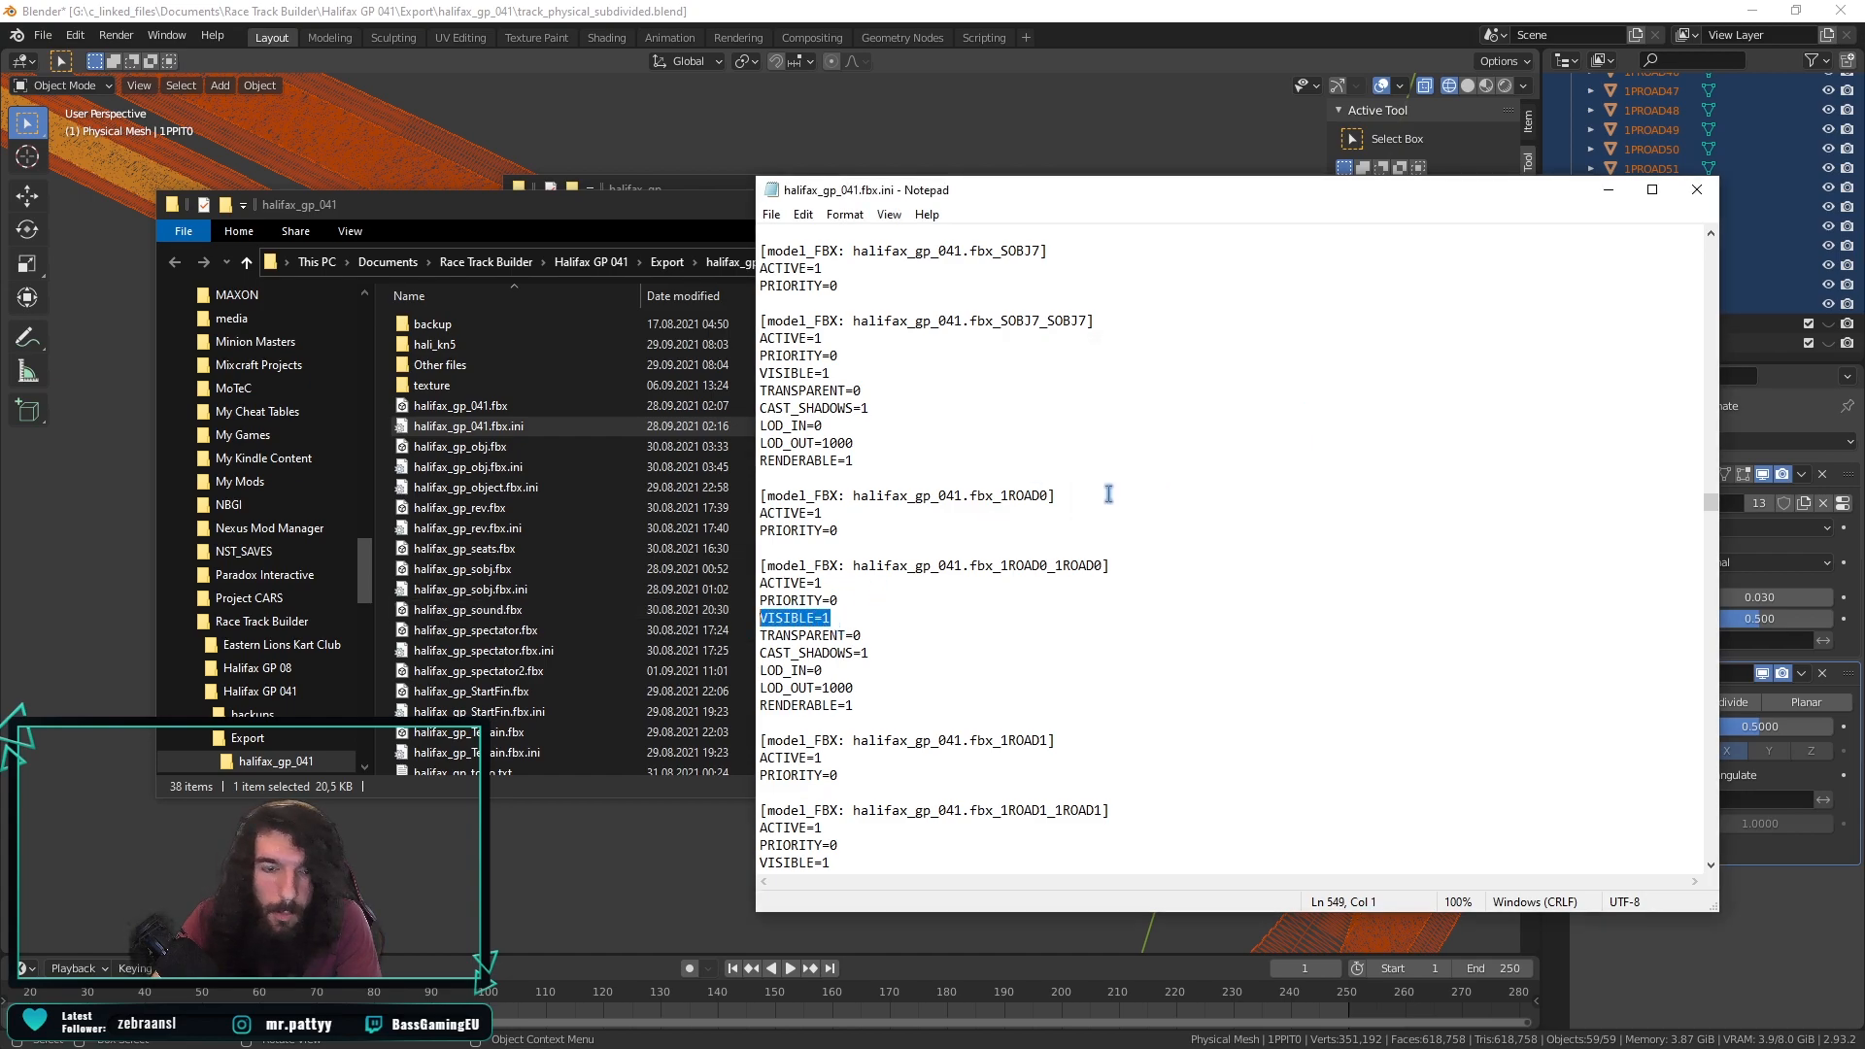
Examine the VISIBLE and CAST_SHADOWS lines of the SOBJ5_SOBJ5 entry, then close halifax_gp_041.fbx.ini.
scroll(986, 554, "up", 15)
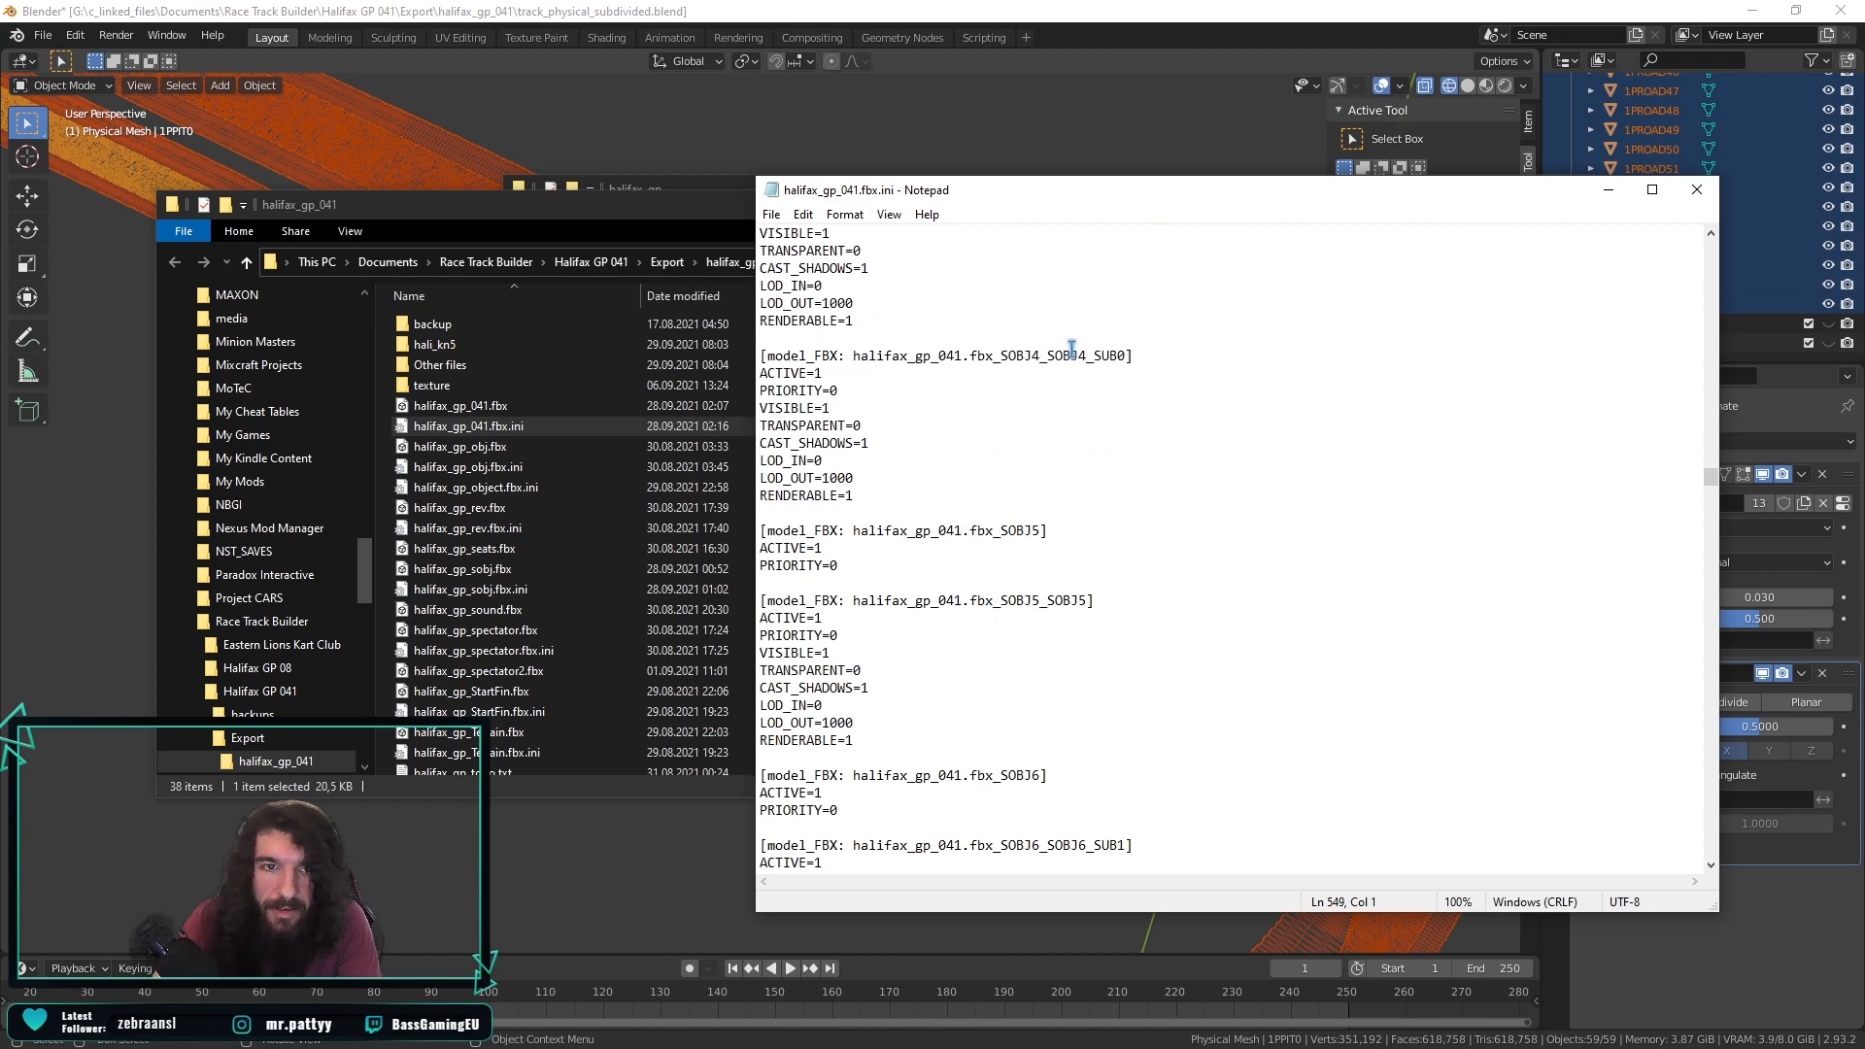
left_click(1580, 7)
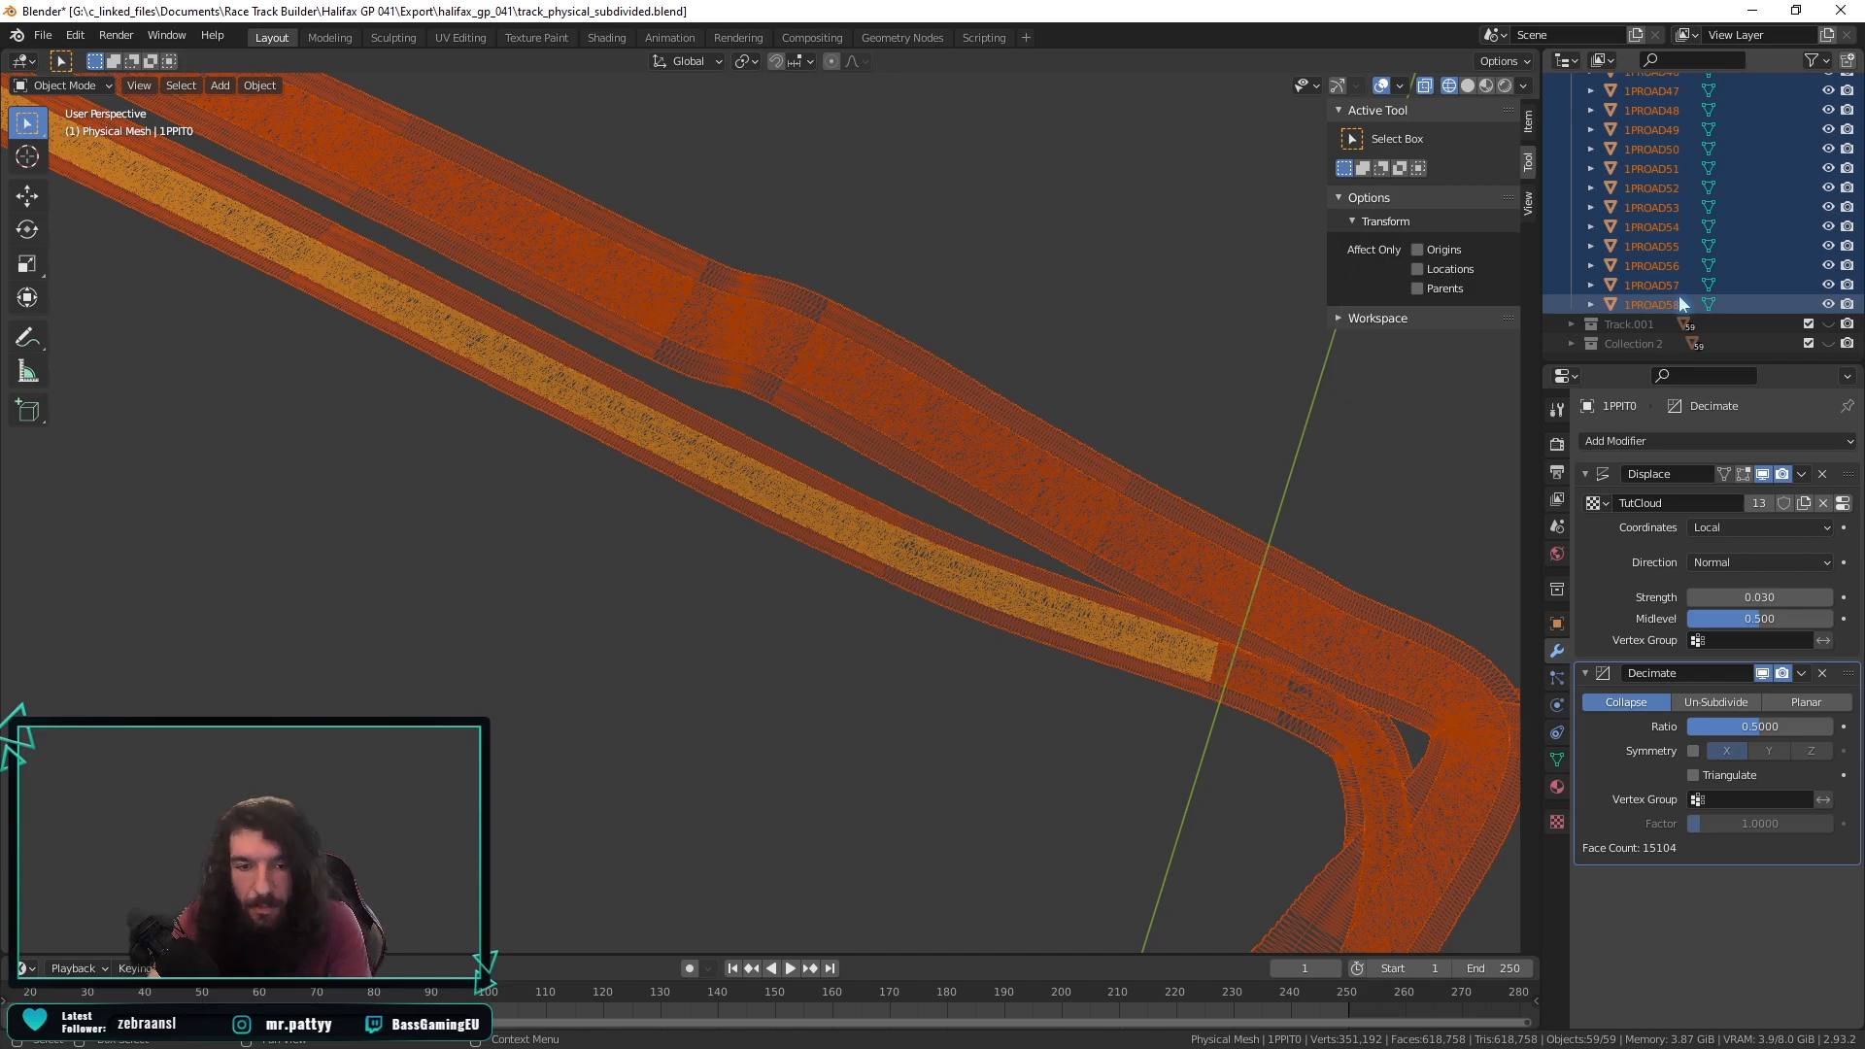
key("alt+Tab")
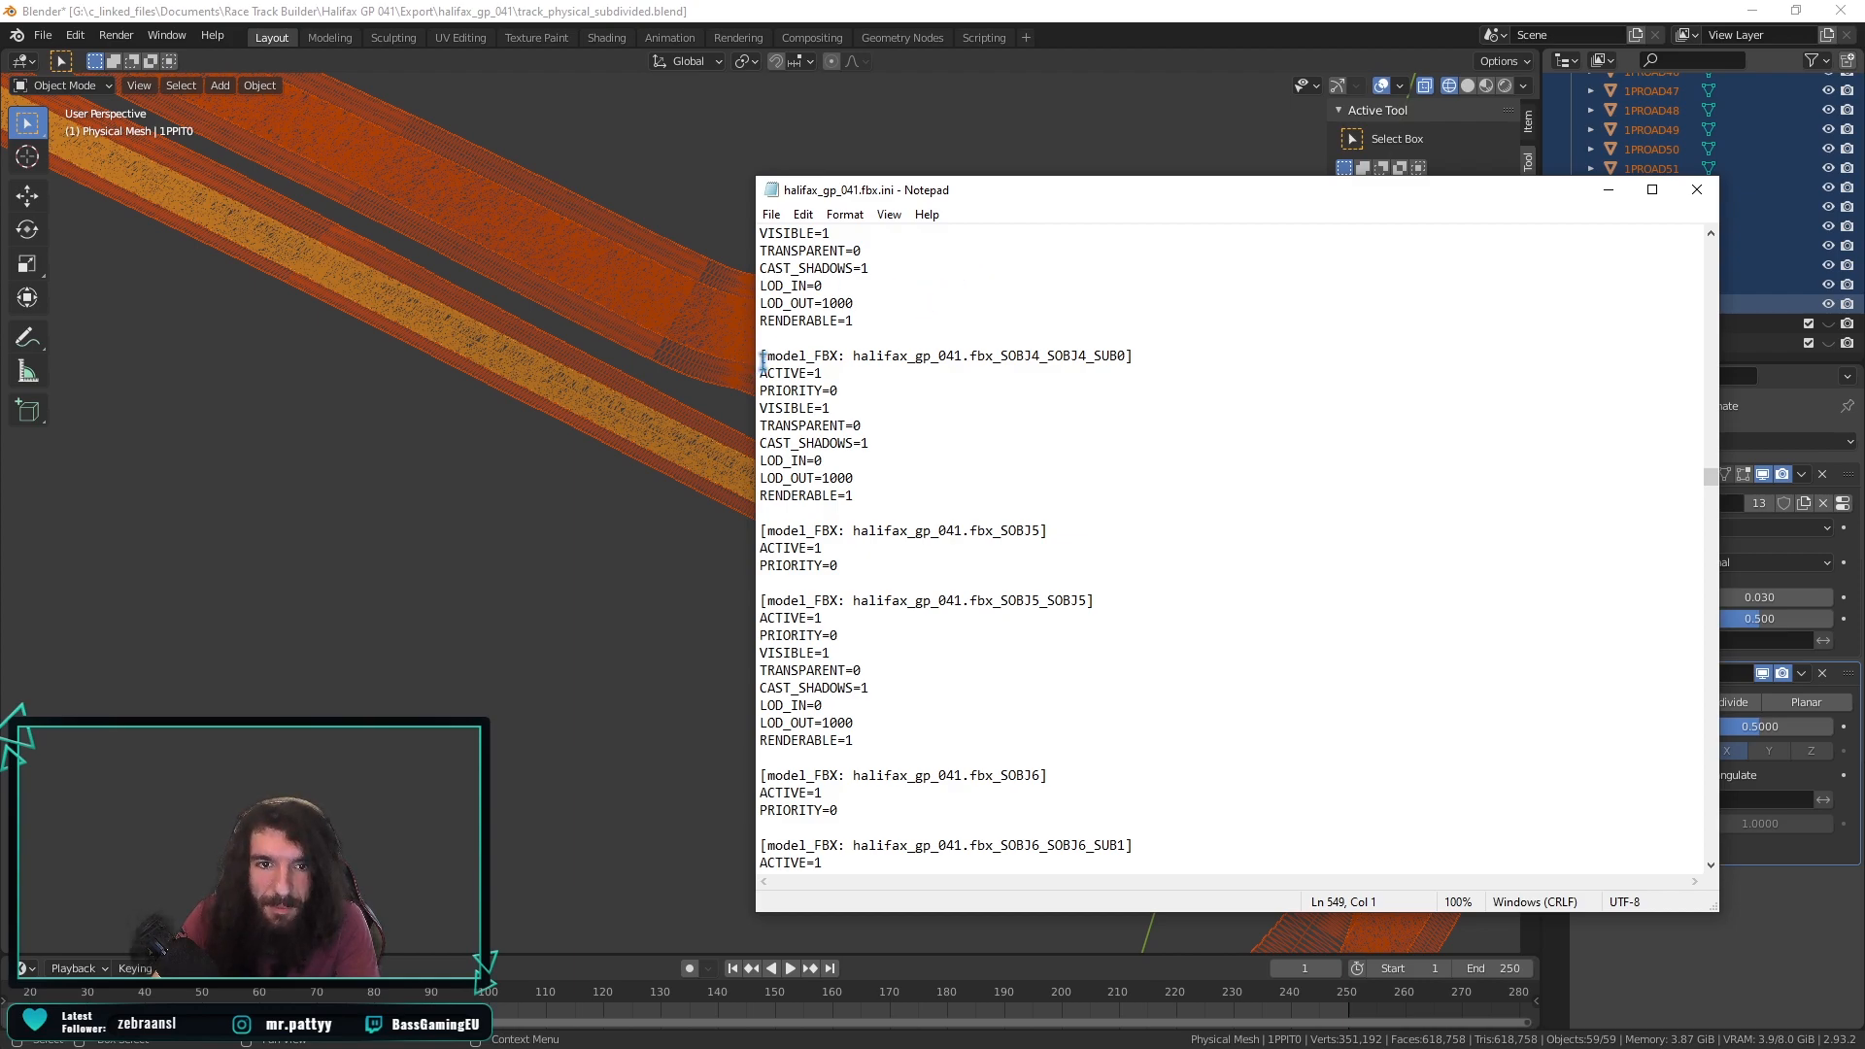
mouse_move(841, 197)
left_mouse_down()
mouse_move(710, 162)
mouse_move(841, 199)
left_mouse_up()
left_click_drag(854, 657, 751, 655)
left_click_drag(866, 686, 732, 679)
left_click(909, 711)
left_click_drag(911, 692, 754, 690)
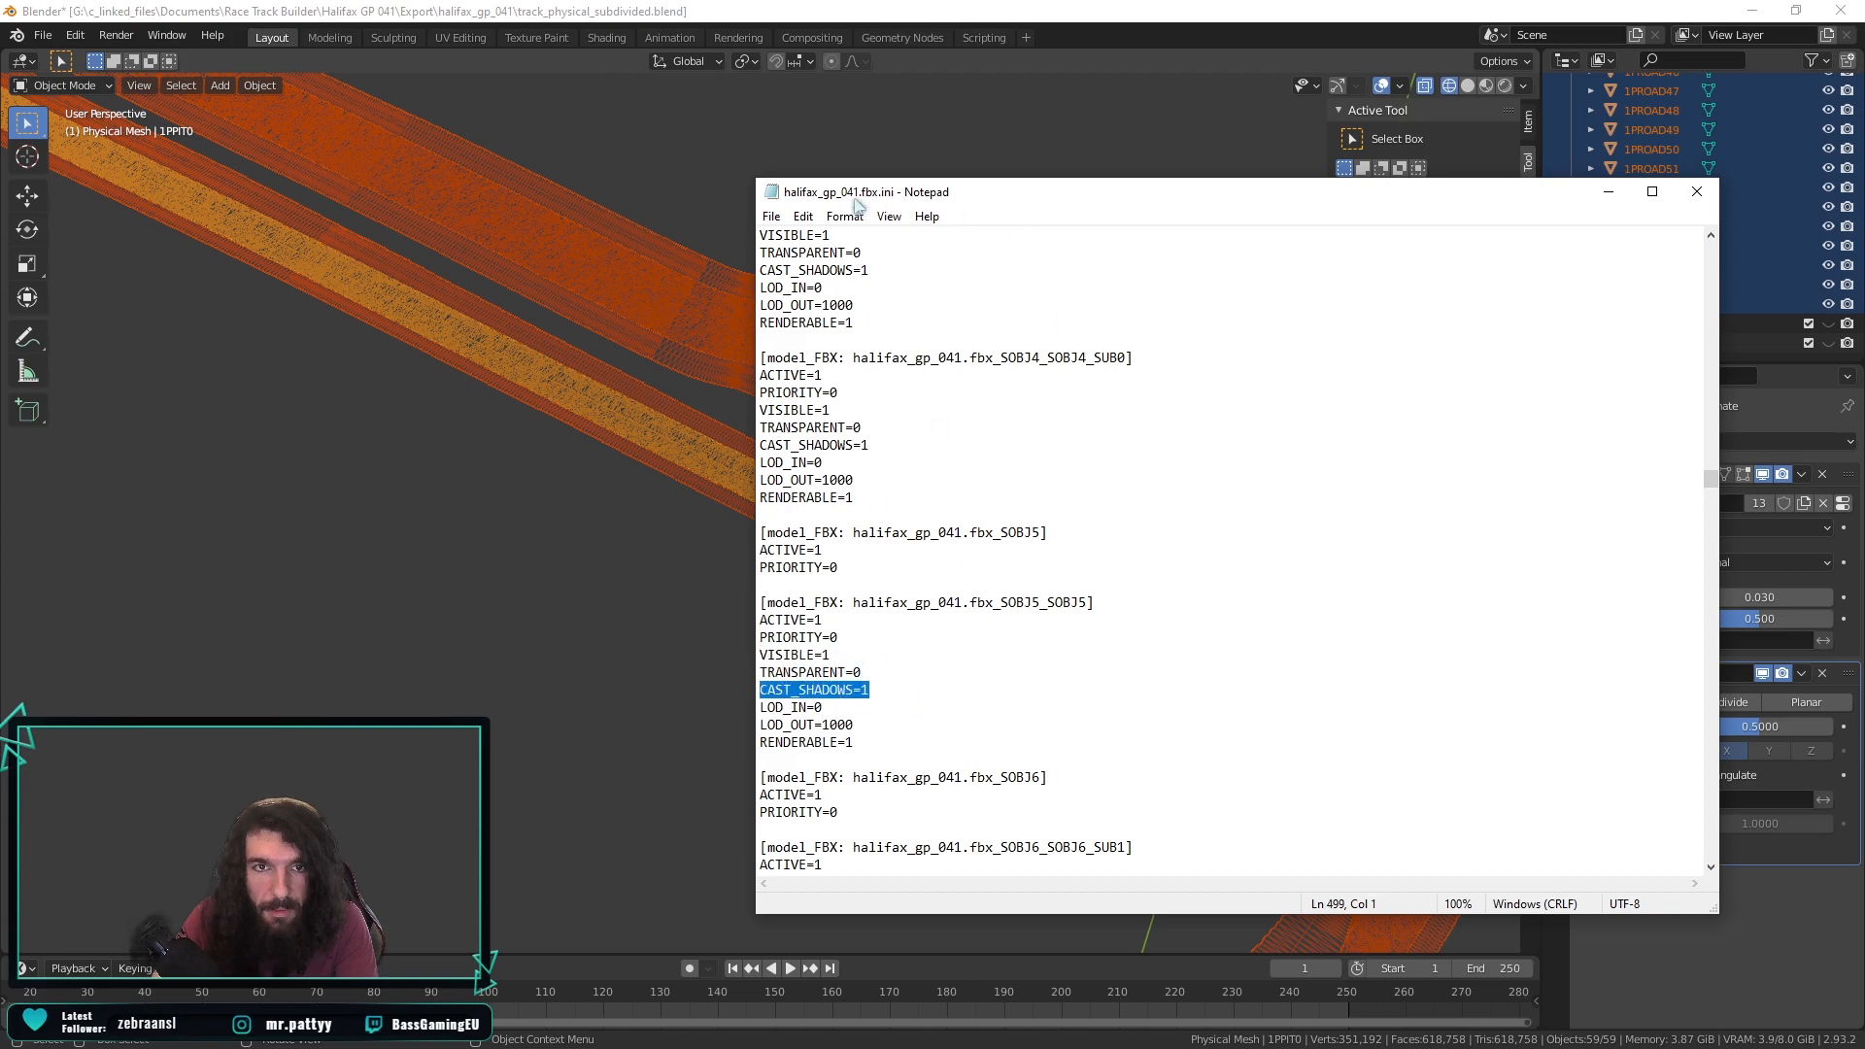
left_click(801, 217)
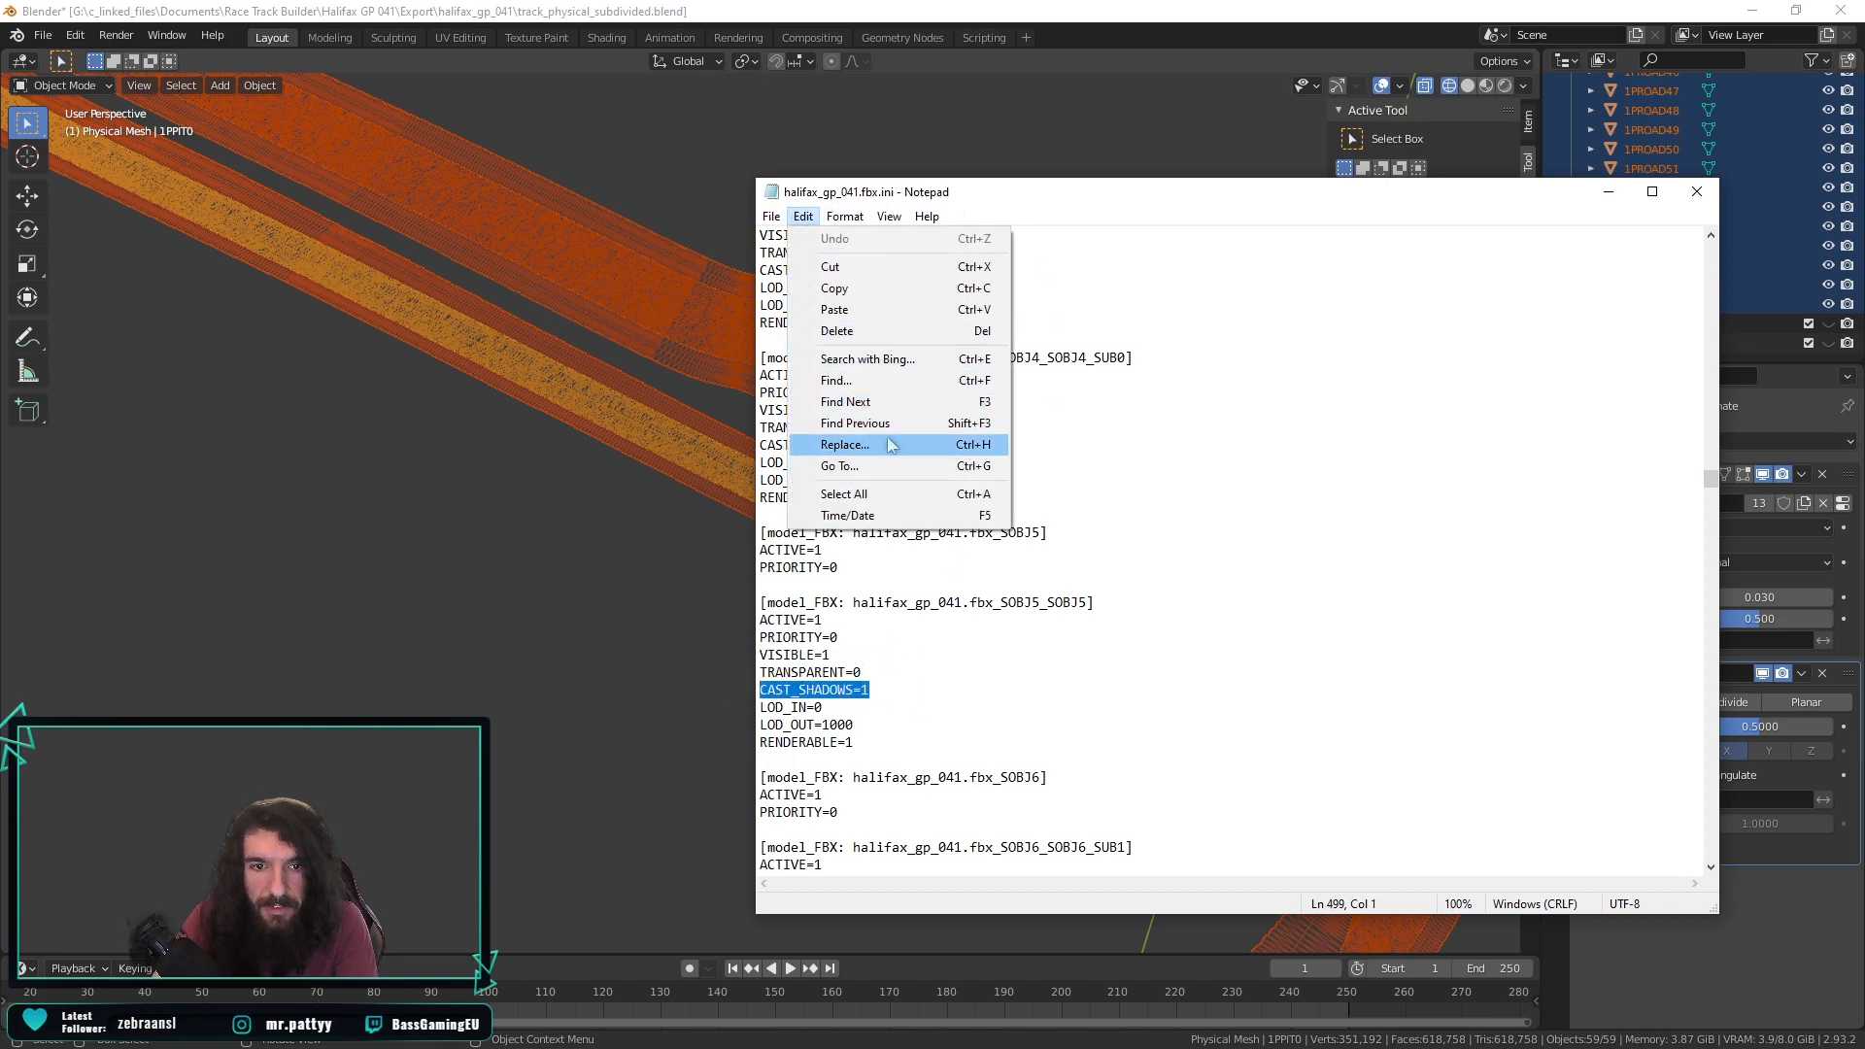
left_click(1281, 517)
mouse_move(912, 191)
left_mouse_down()
mouse_move(905, 247)
mouse_move(886, 200)
left_mouse_up()
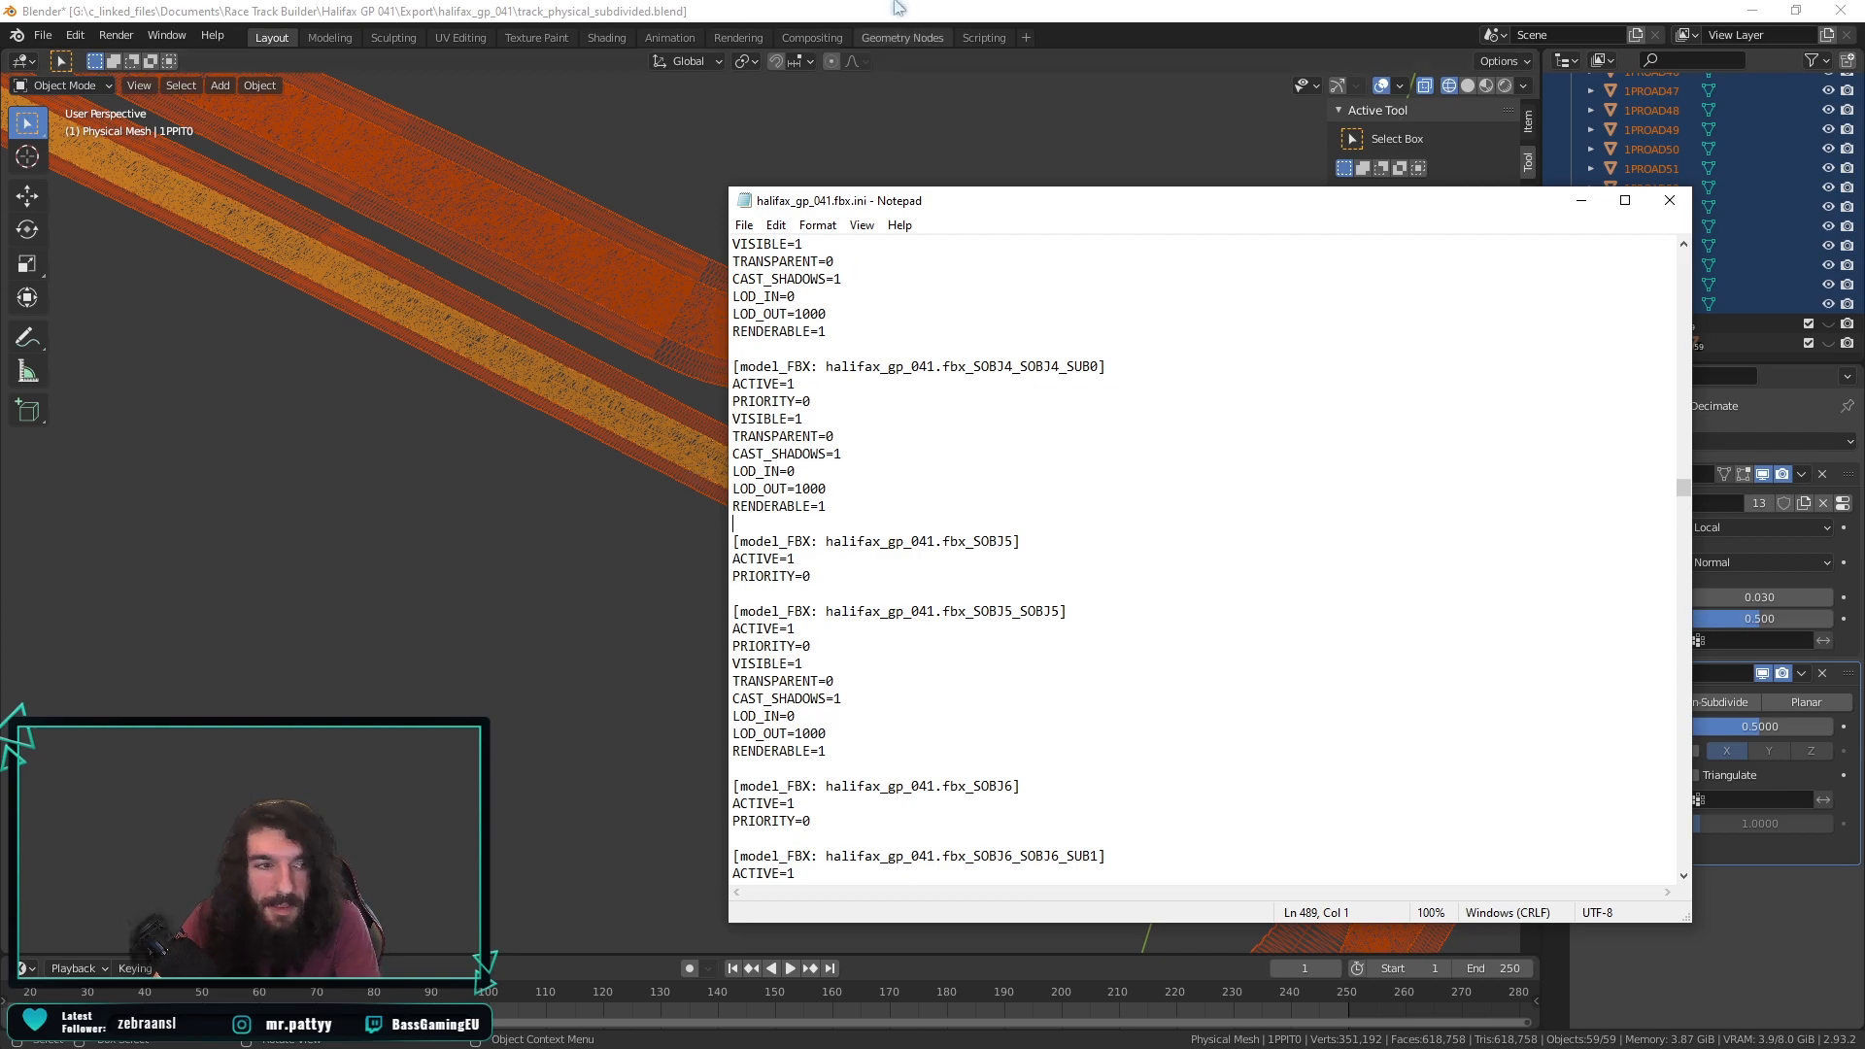
left_click(1670, 202)
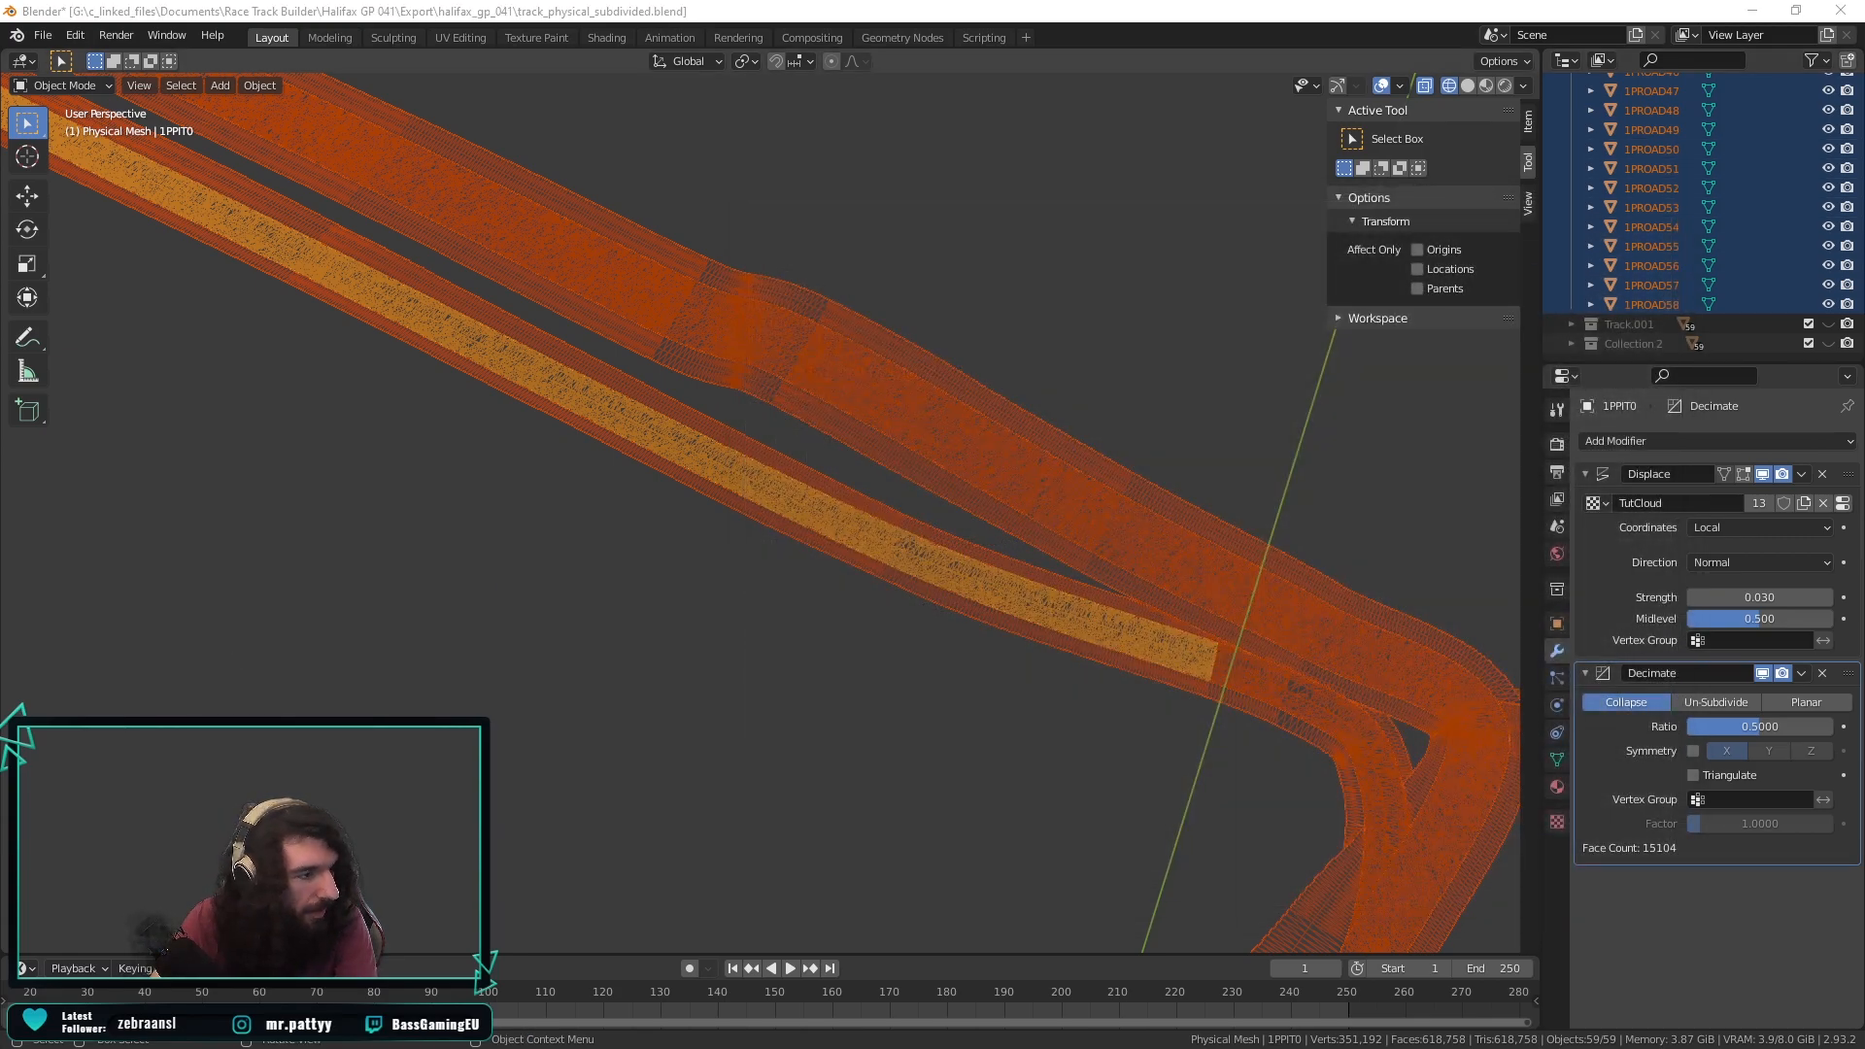
Switch to File Explorer, check the track and track_phys kn5 files in the halifax_gp track folder, and open models_halifax_gp.ini.
key("alt+Tab")
left_click(844, 731)
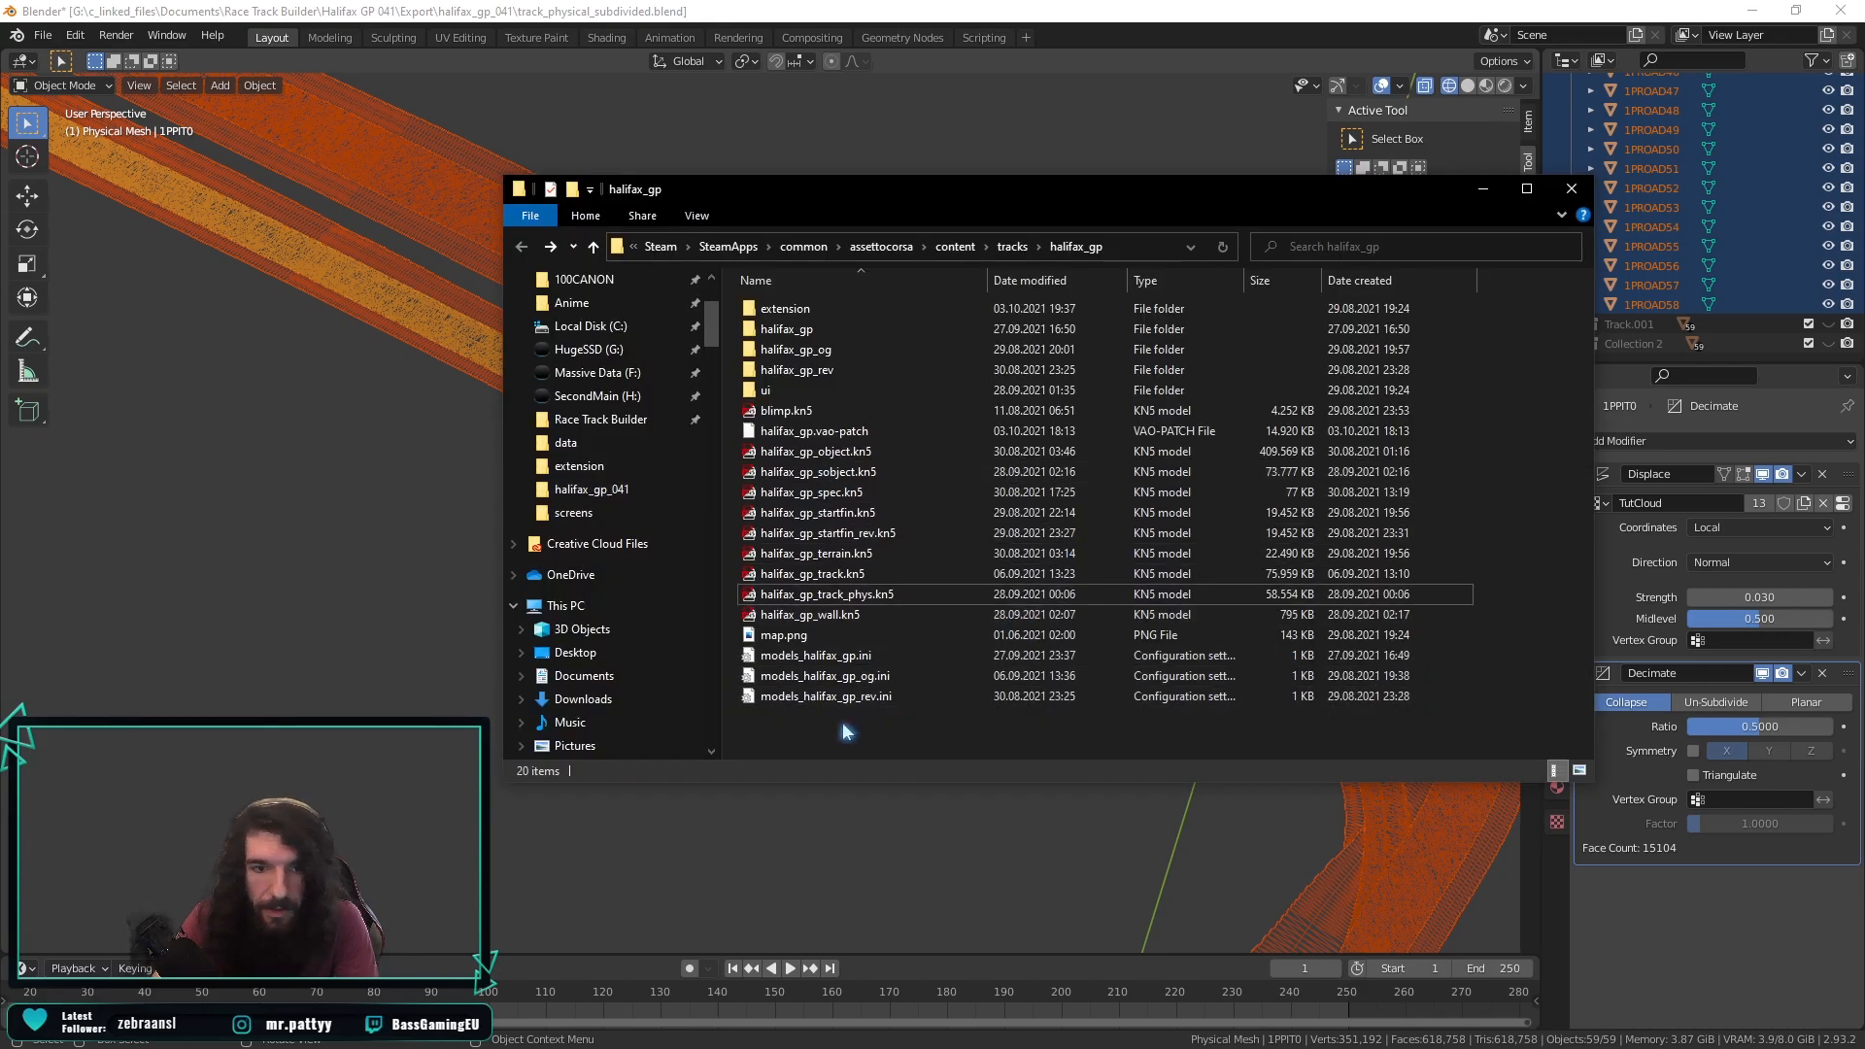
left_click(839, 580)
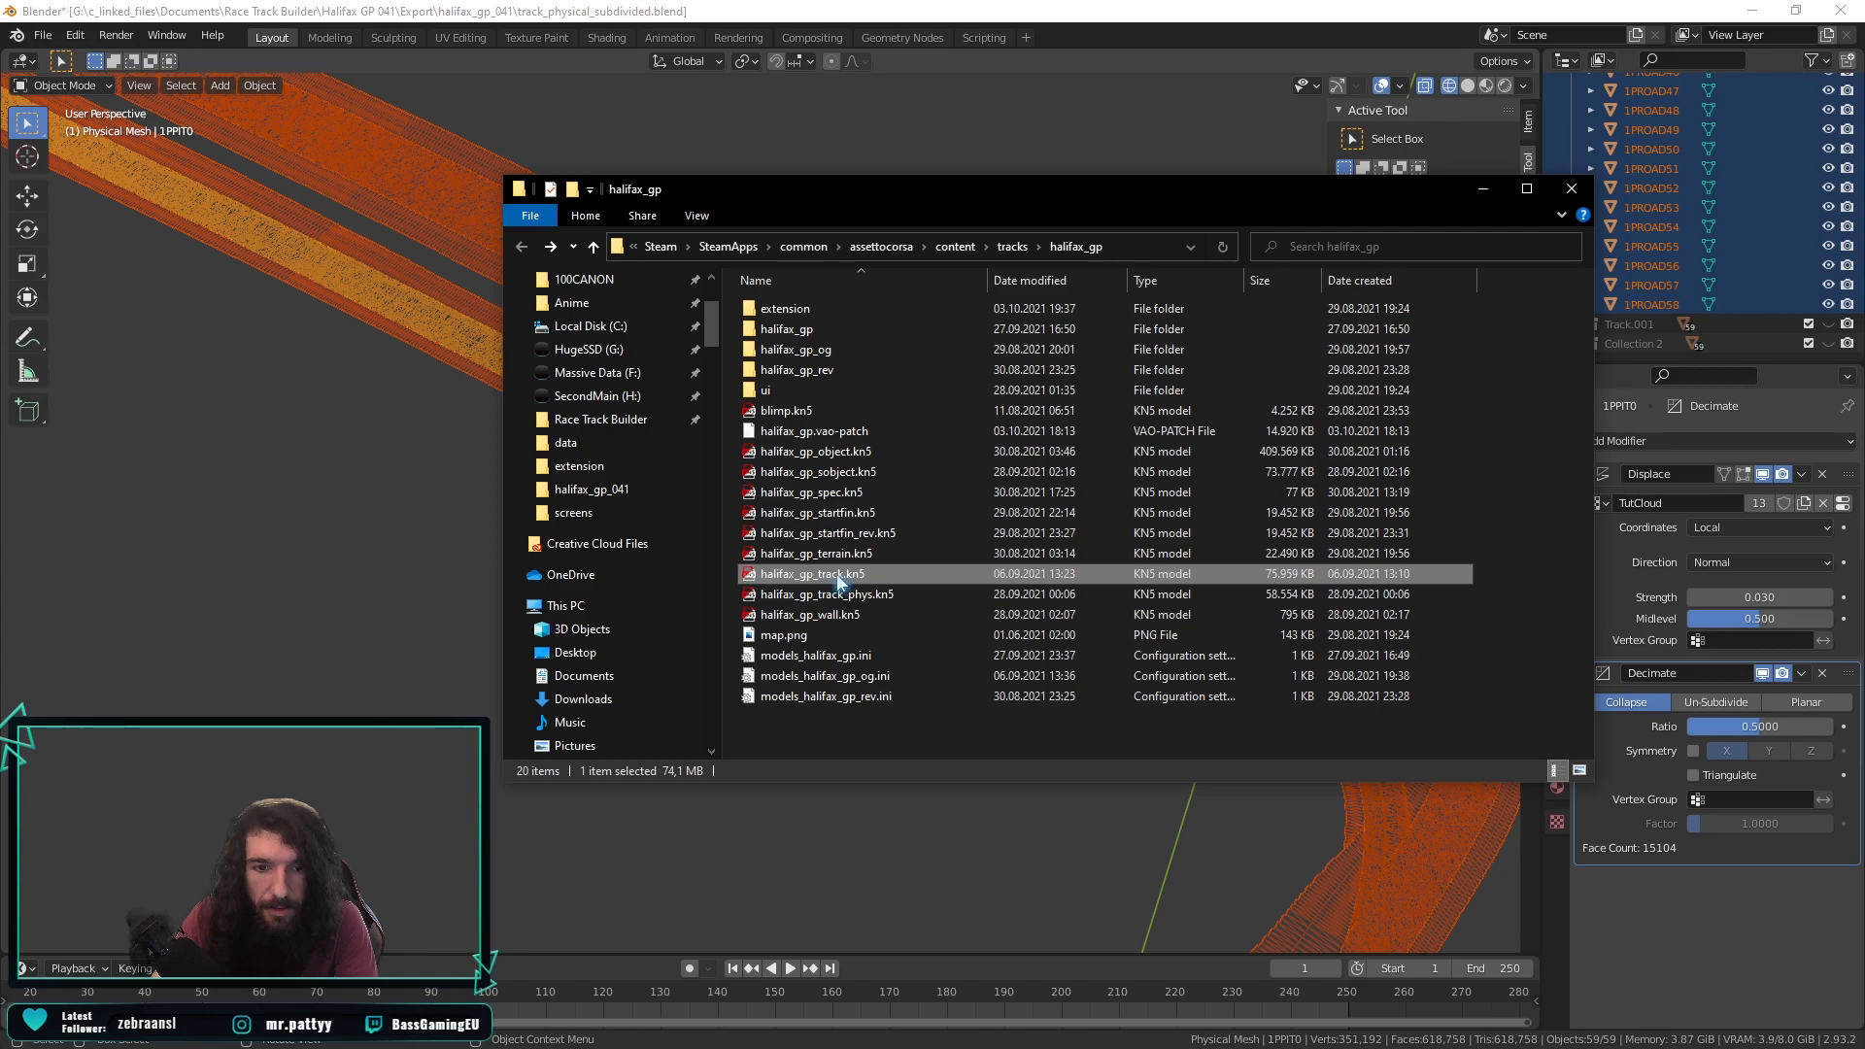
left_click(841, 597)
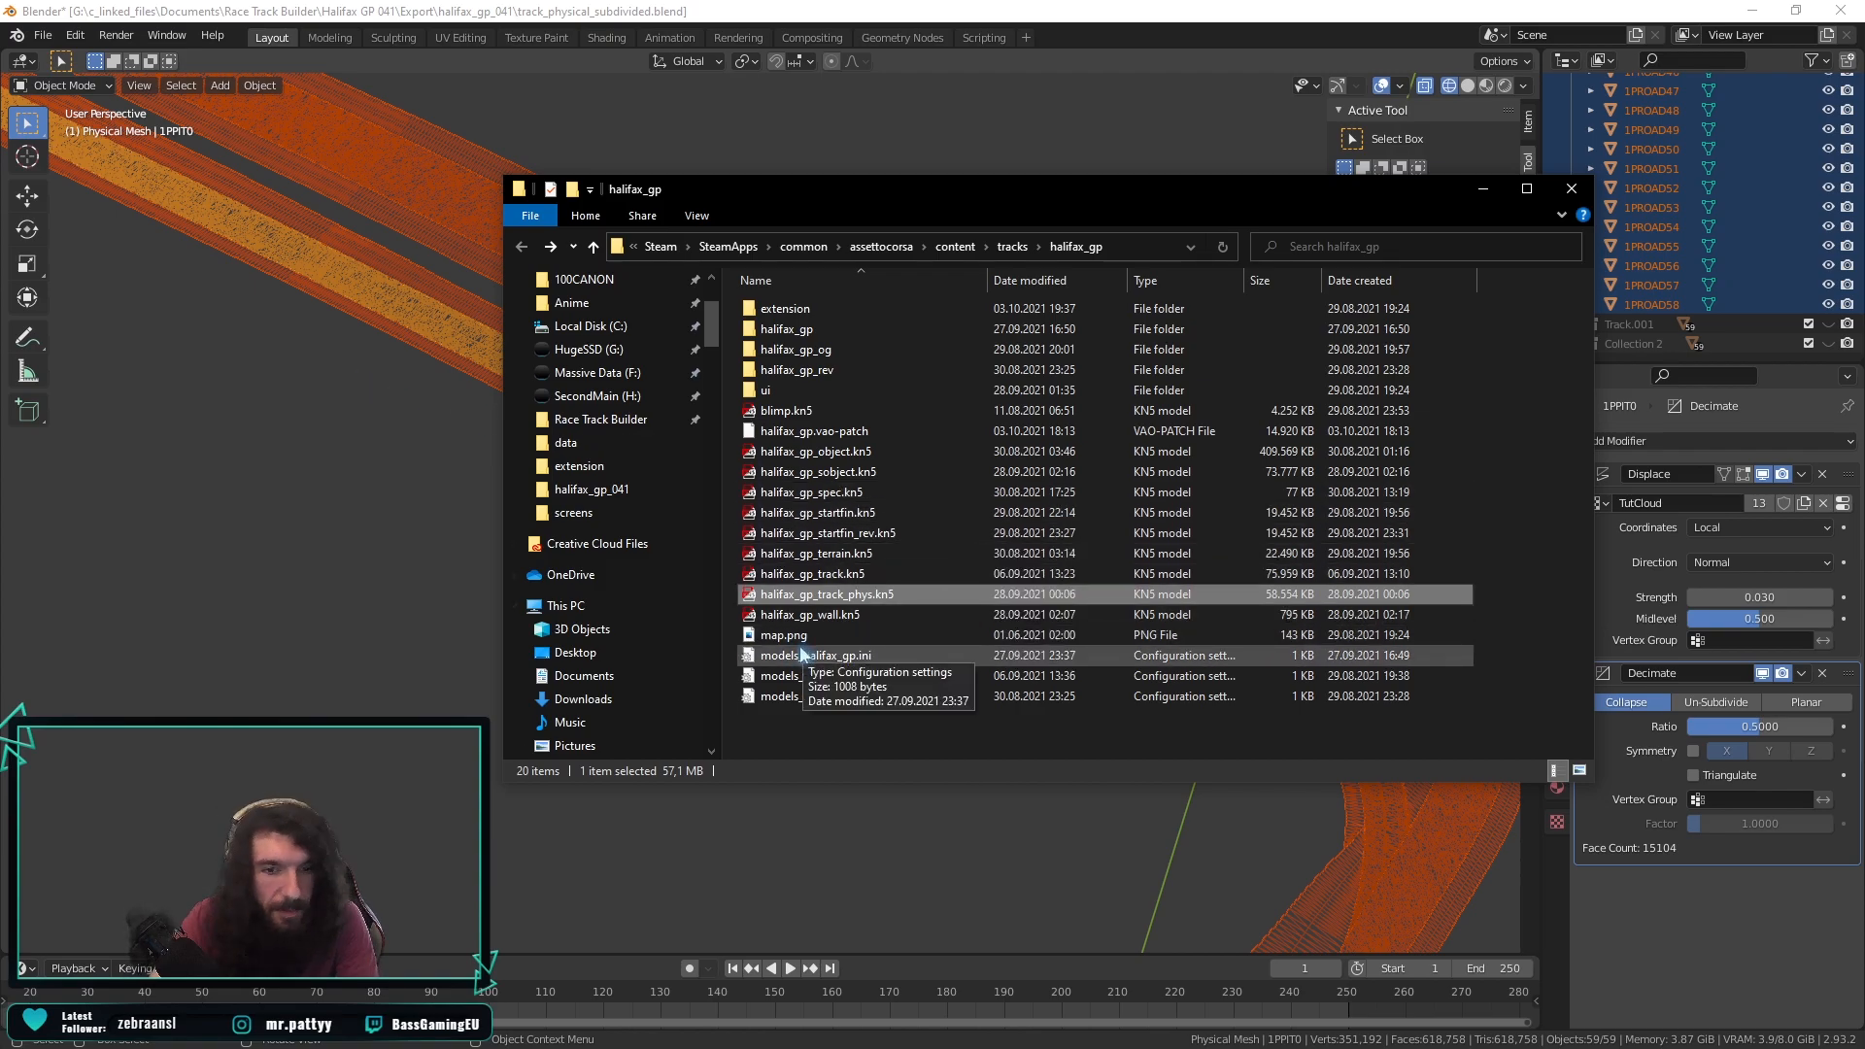
left_click(874, 657)
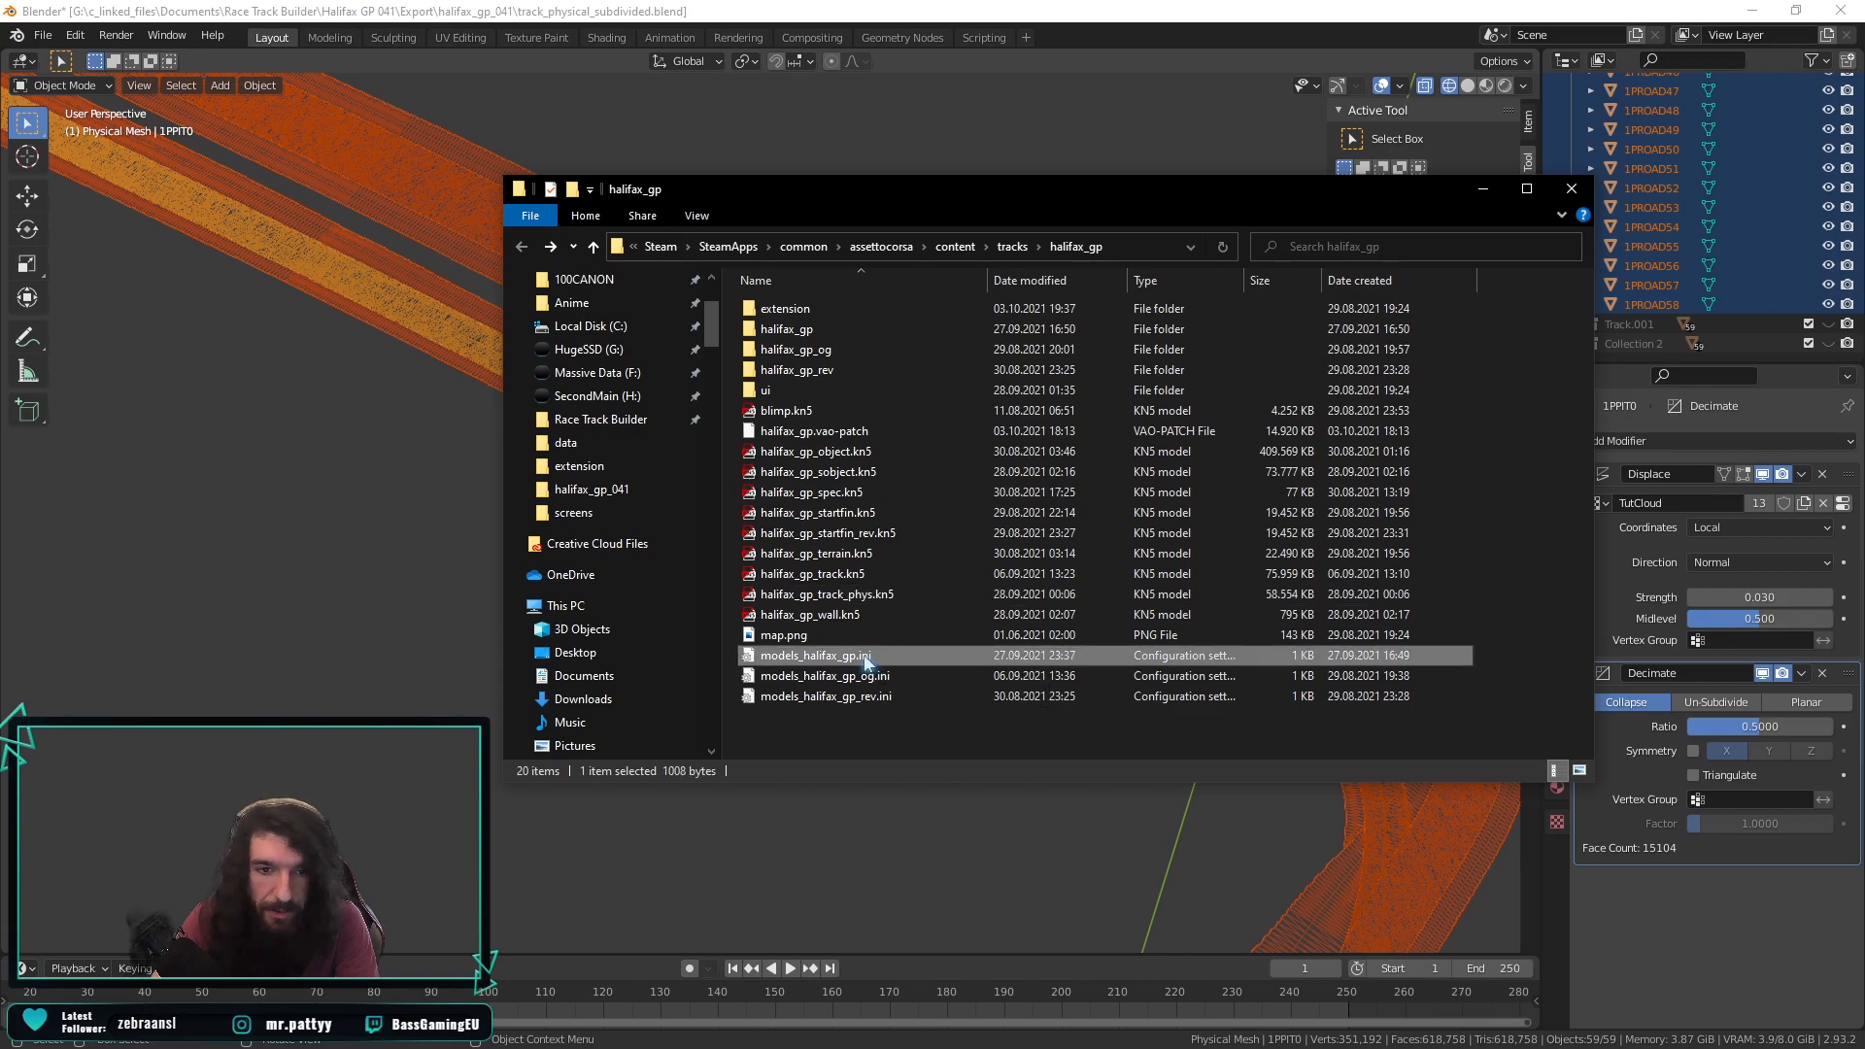
double_click(792, 661)
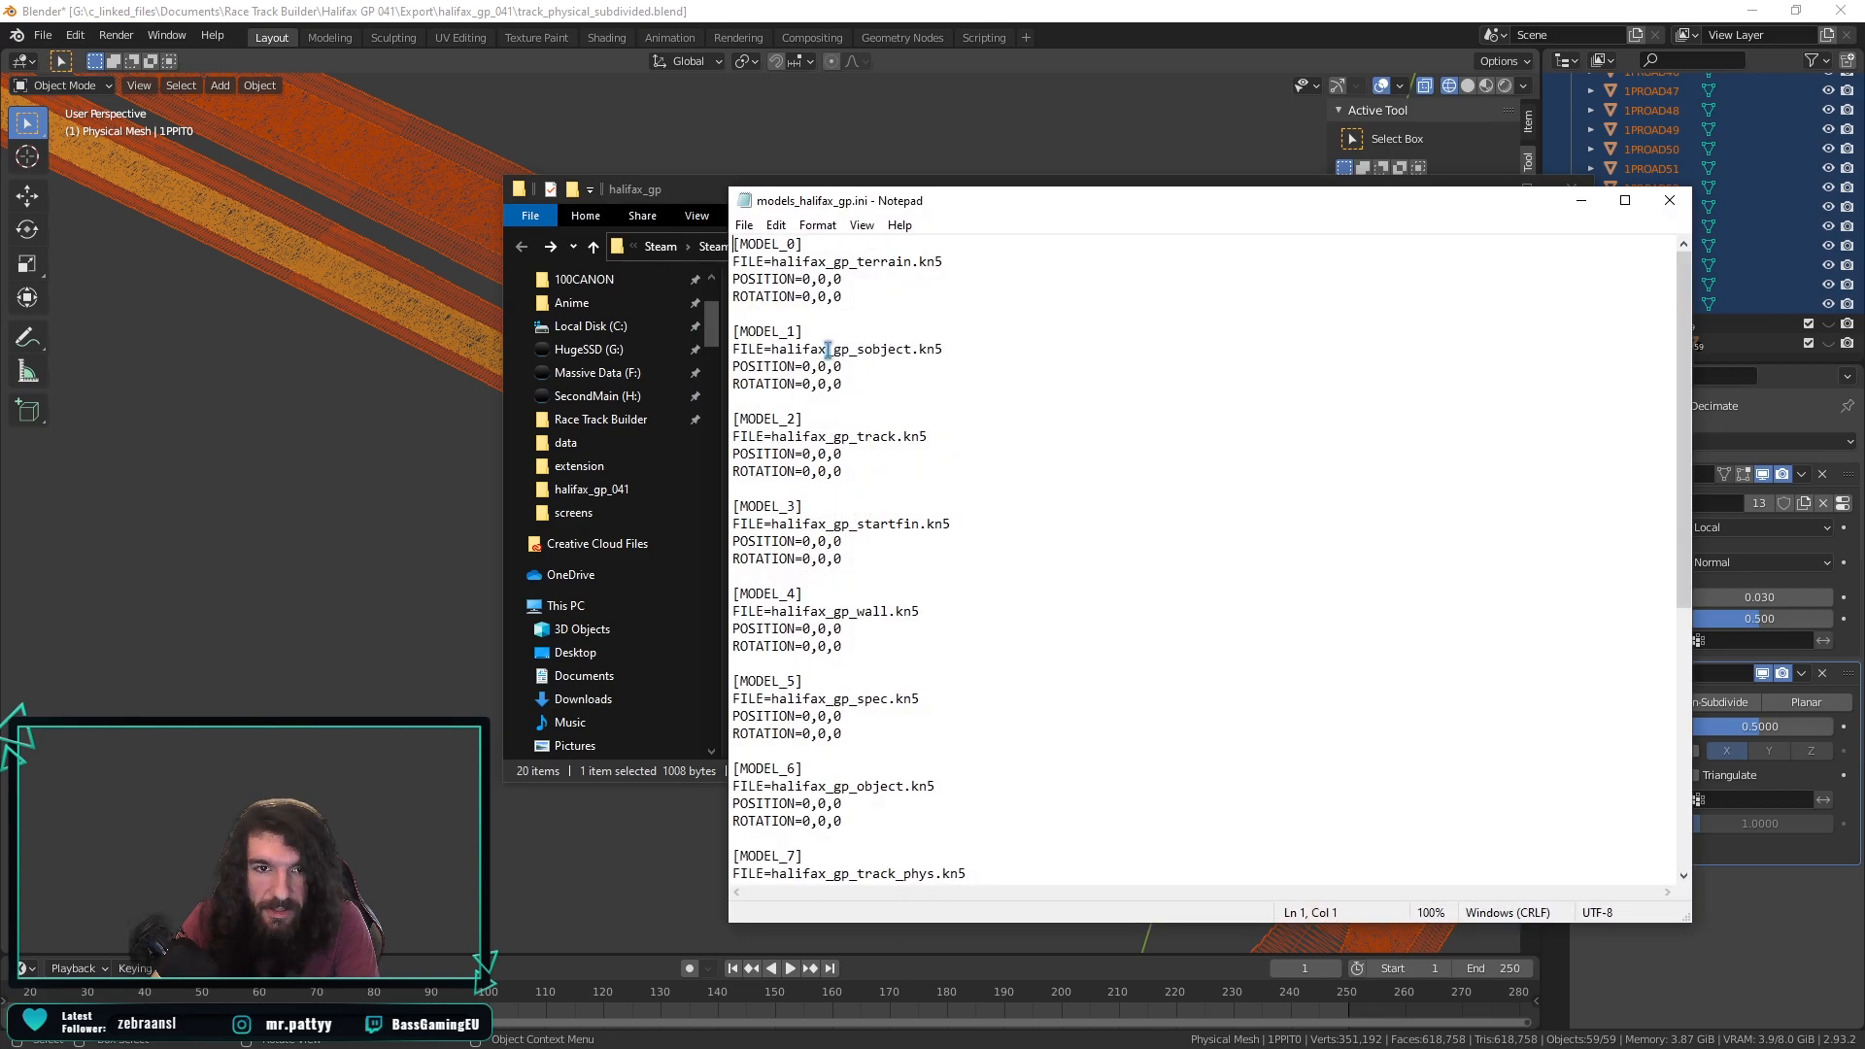
mouse_move(902, 206)
left_mouse_down()
mouse_move(1160, 211)
mouse_move(927, 229)
left_mouse_up()
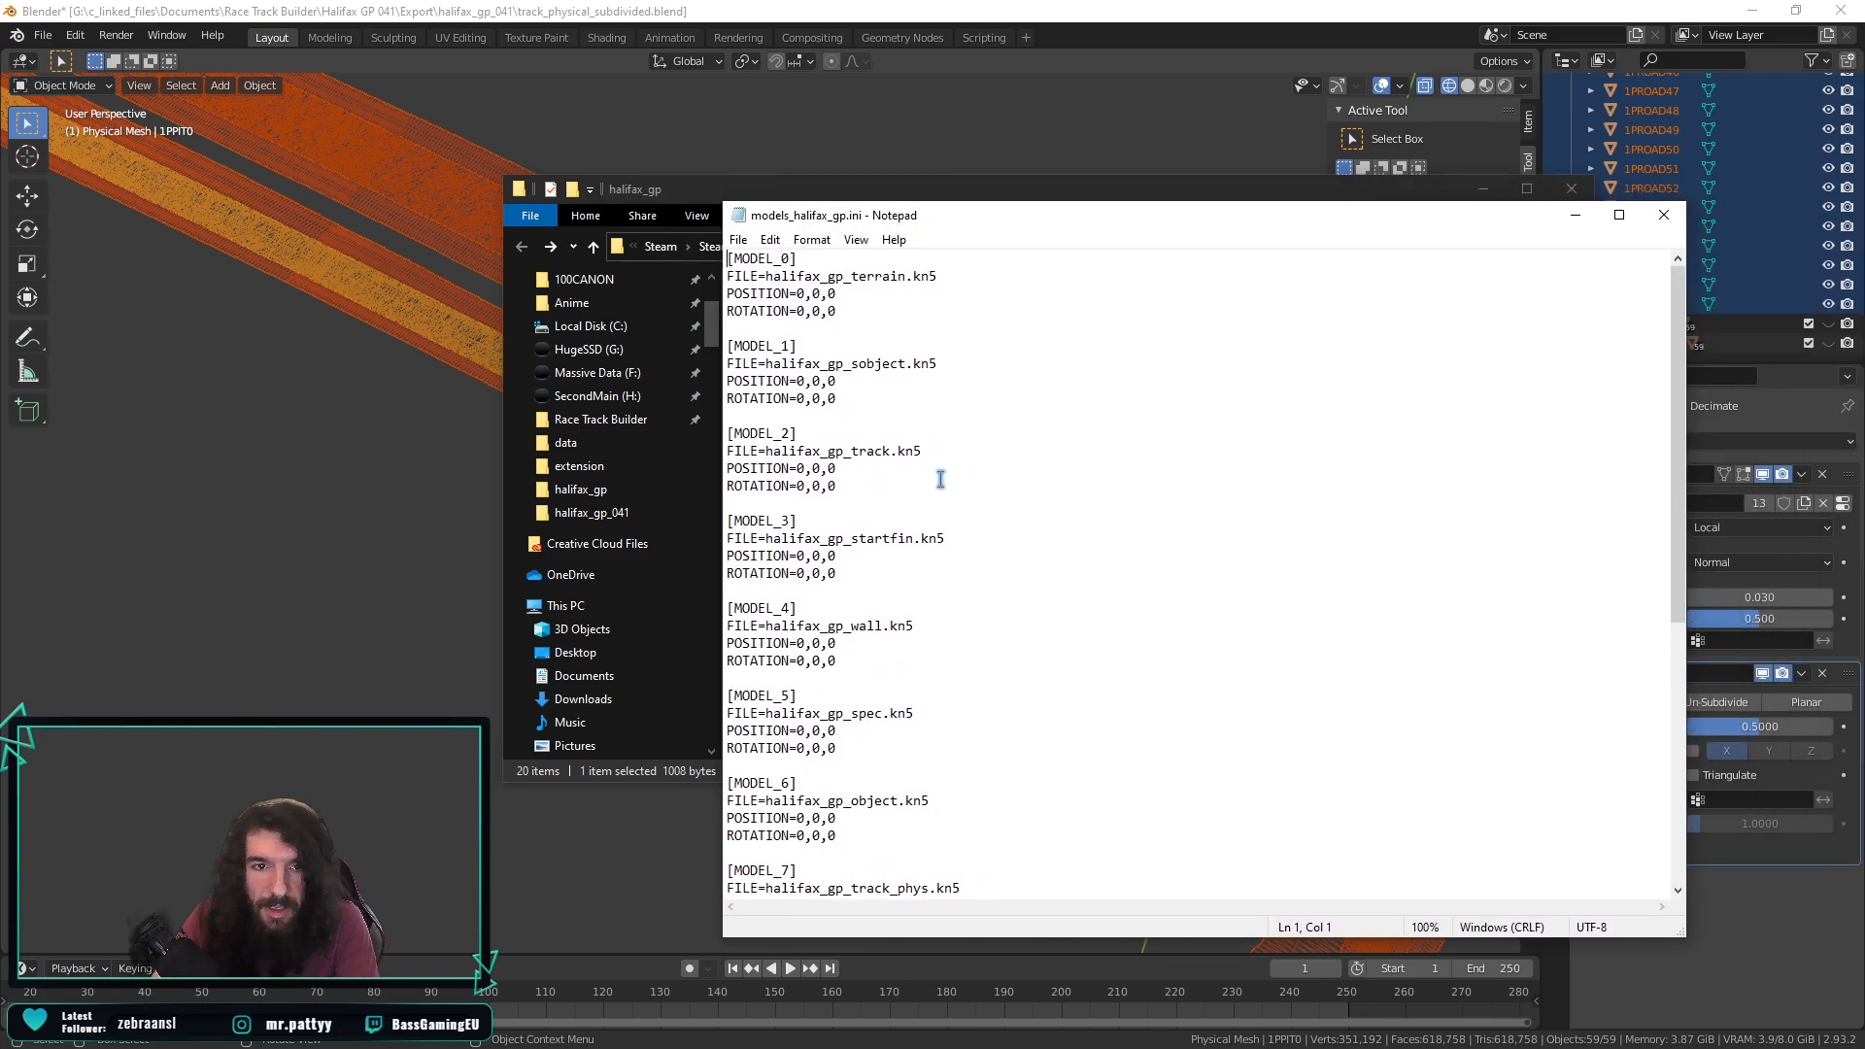
Examine the MODEL_7 entry that loads halifax_gp_track_phys.kn5, including its position and rotation lines, then close the file.
scroll(930, 629, "down", 2)
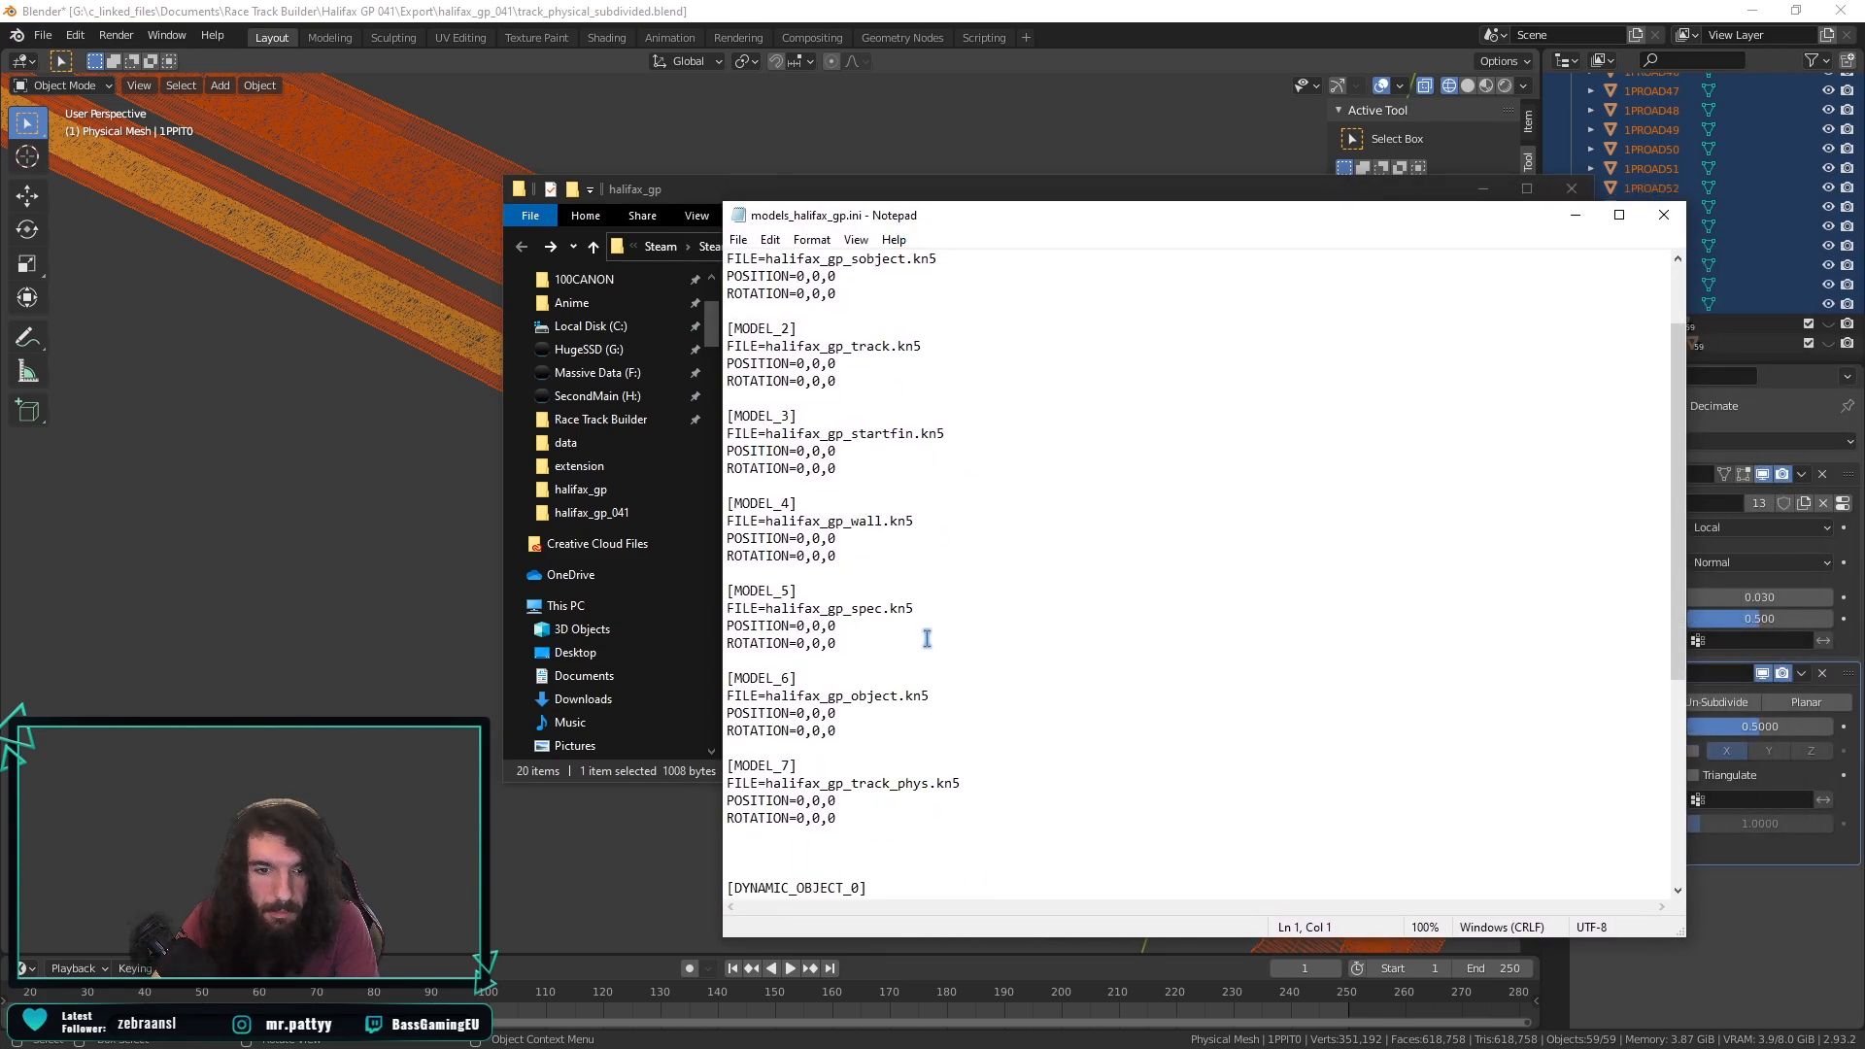
left_click_drag(842, 767, 729, 767)
left_click(825, 764)
left_click_drag(997, 783, 744, 759)
double_click(928, 780)
left_click(988, 783)
left_click(956, 819)
left_click_drag(955, 819, 724, 764)
left_click(936, 783)
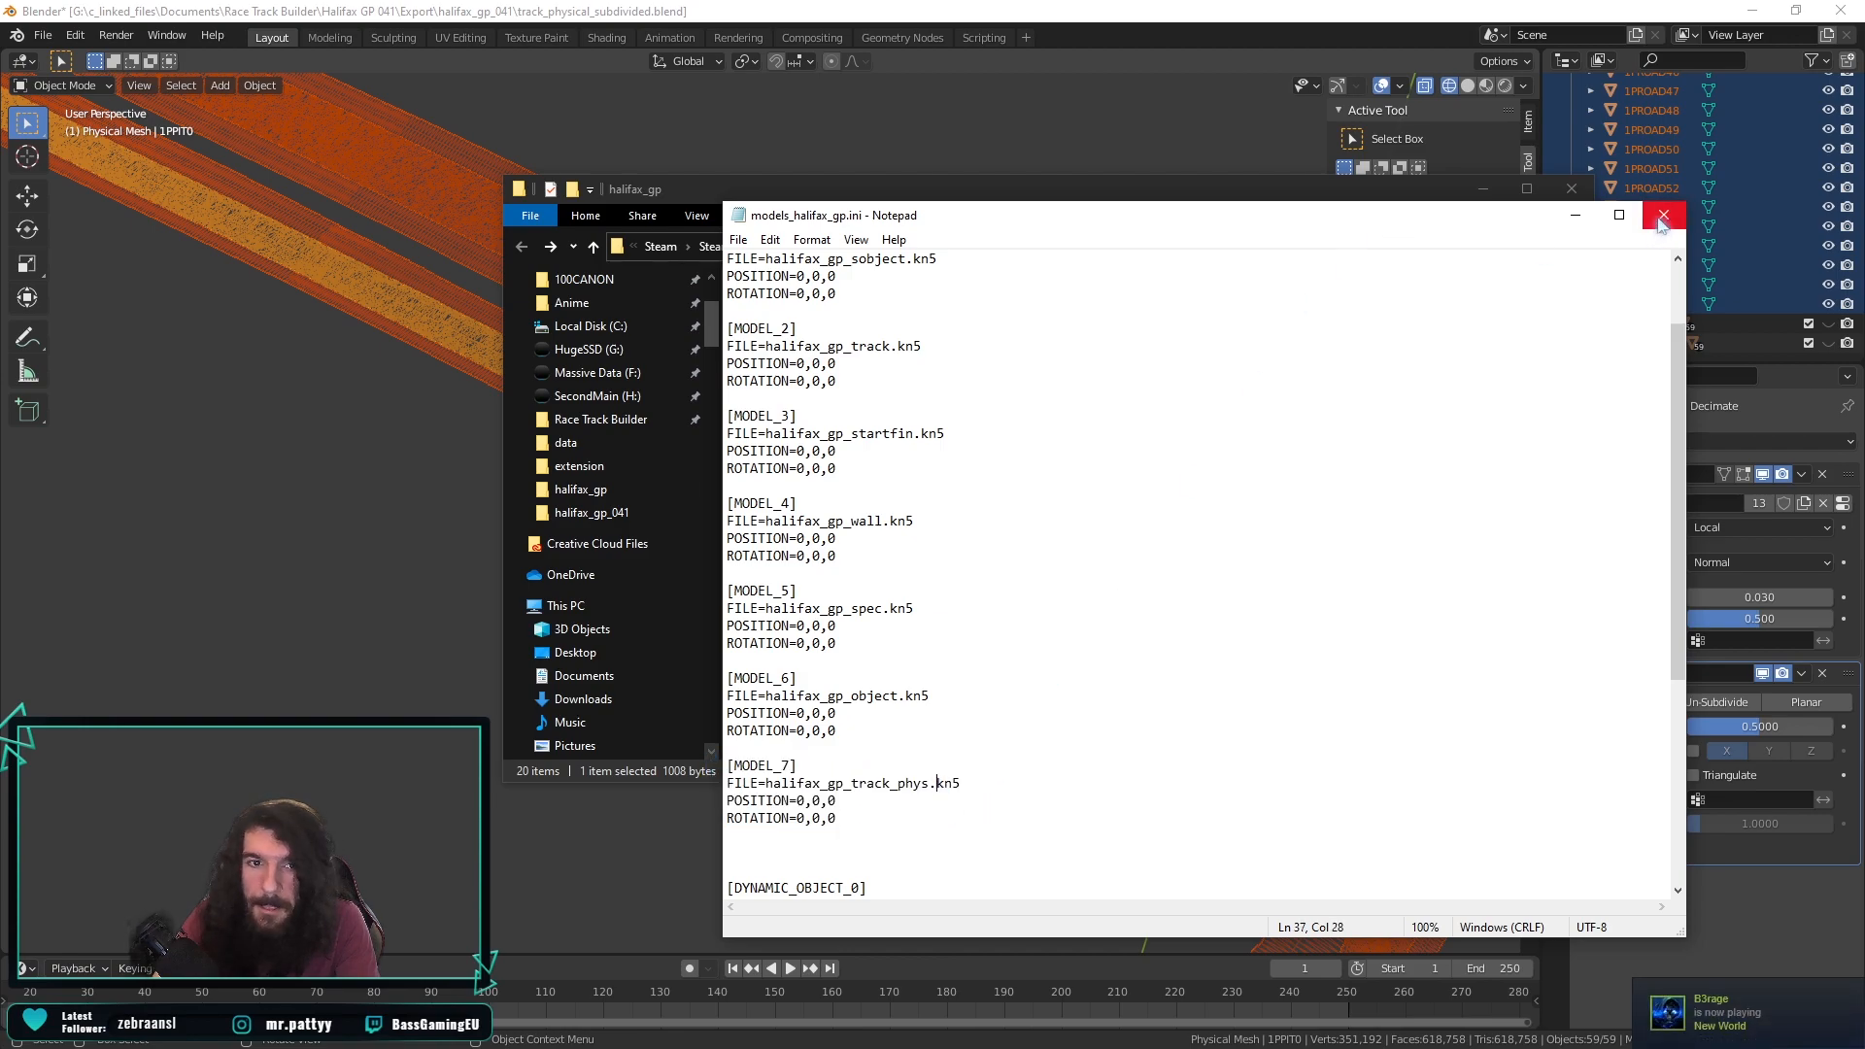
left_click(1659, 222)
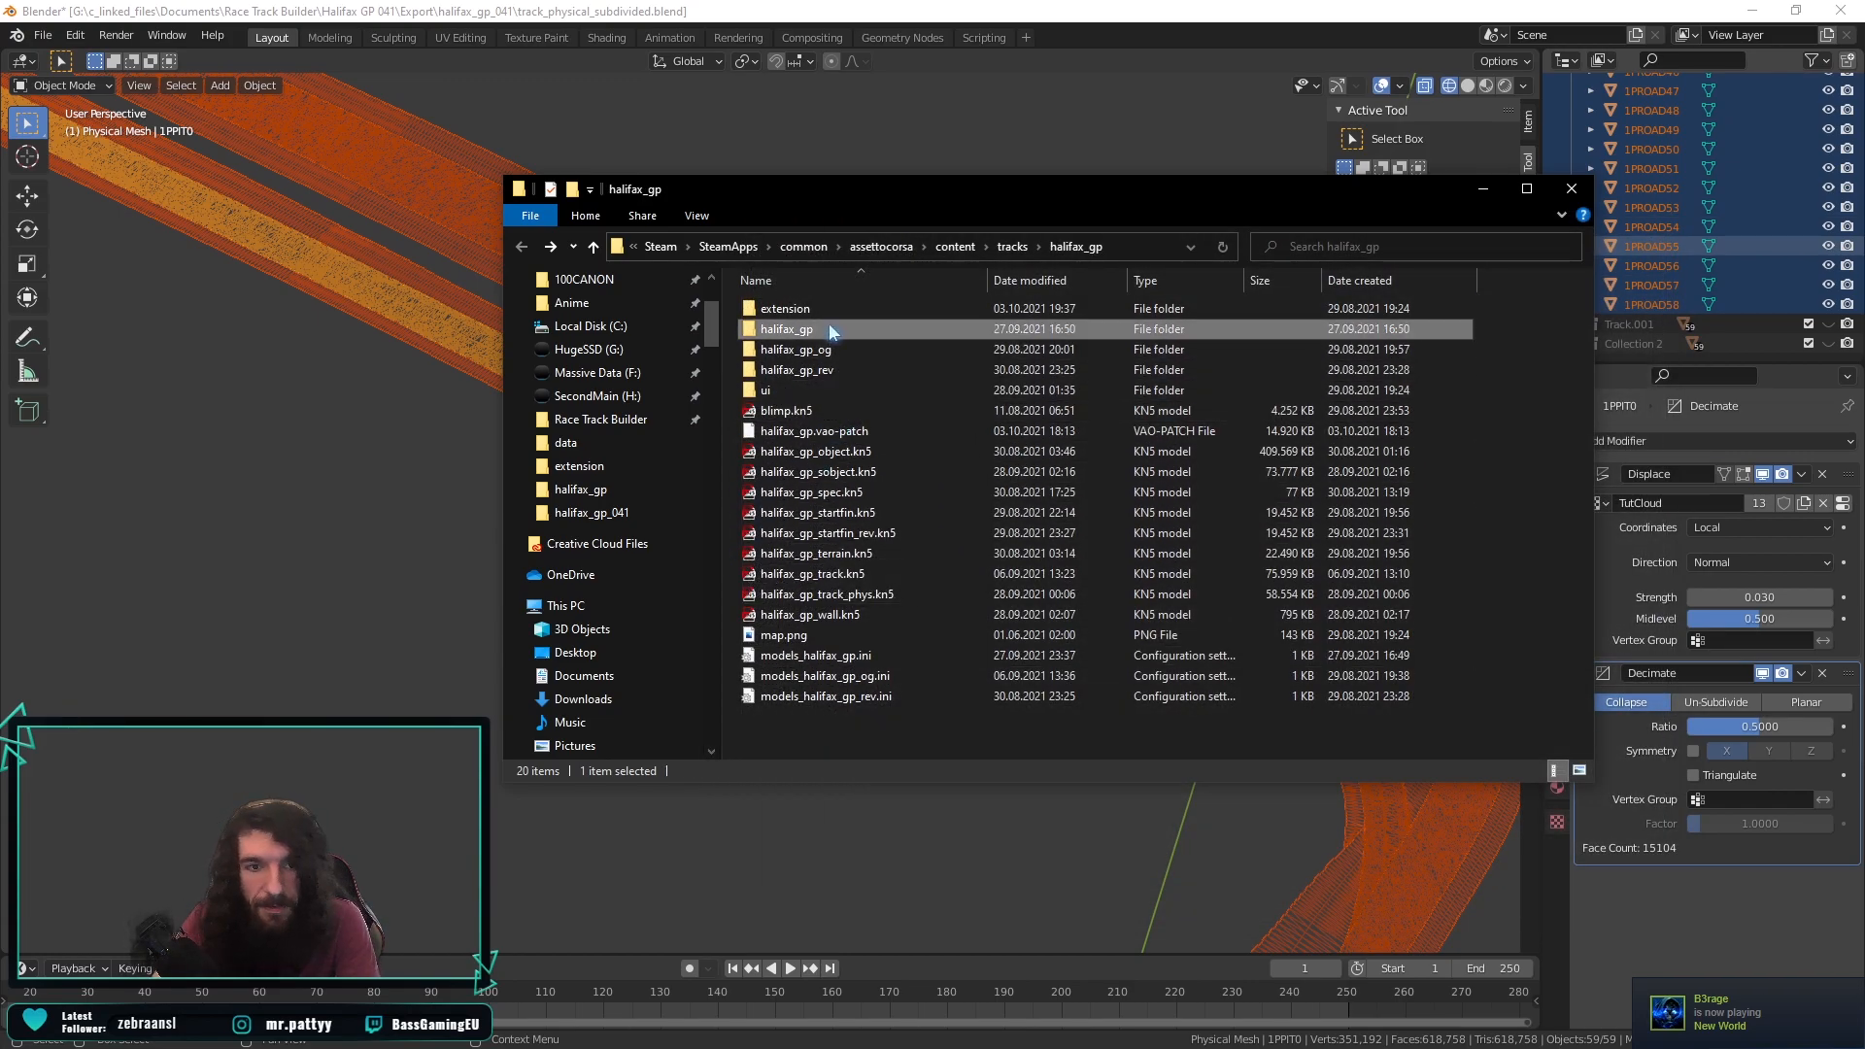
Open surfaces.ini from the data folder inside the halifax_gp layout folder.
double_click(829, 328)
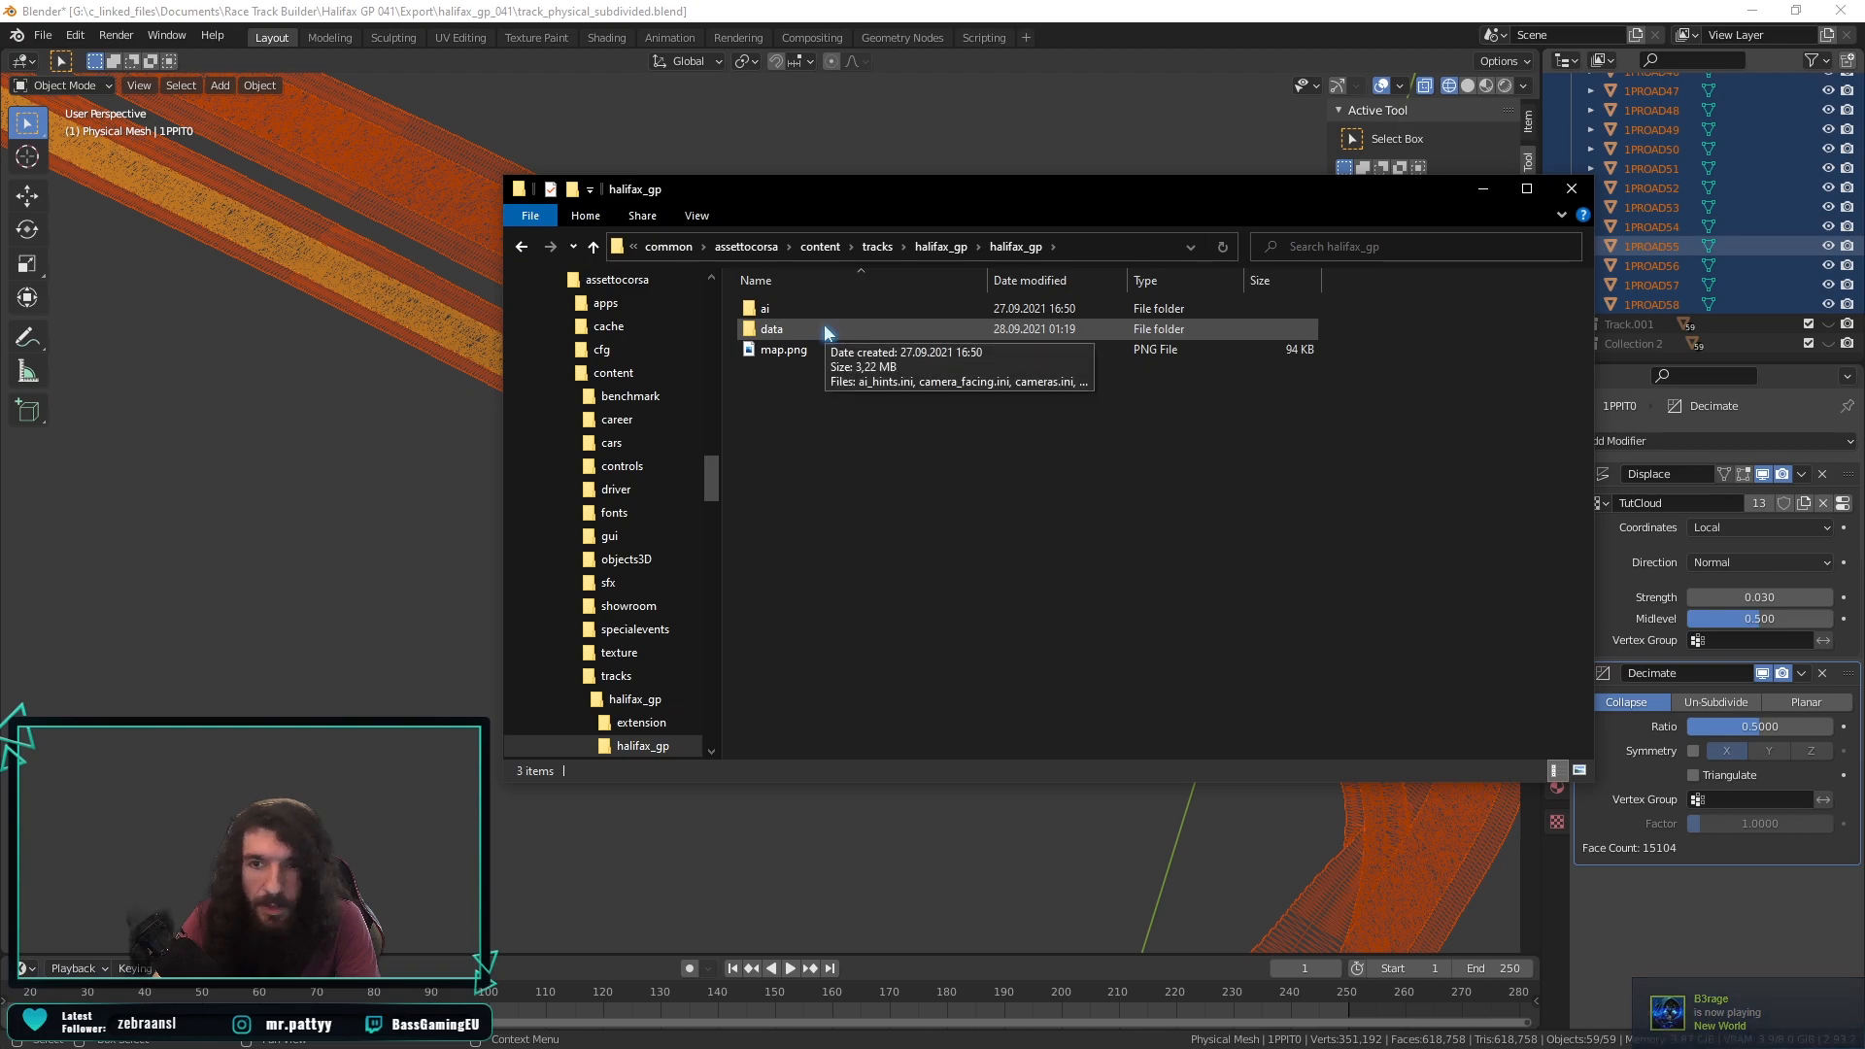
double_click(824, 329)
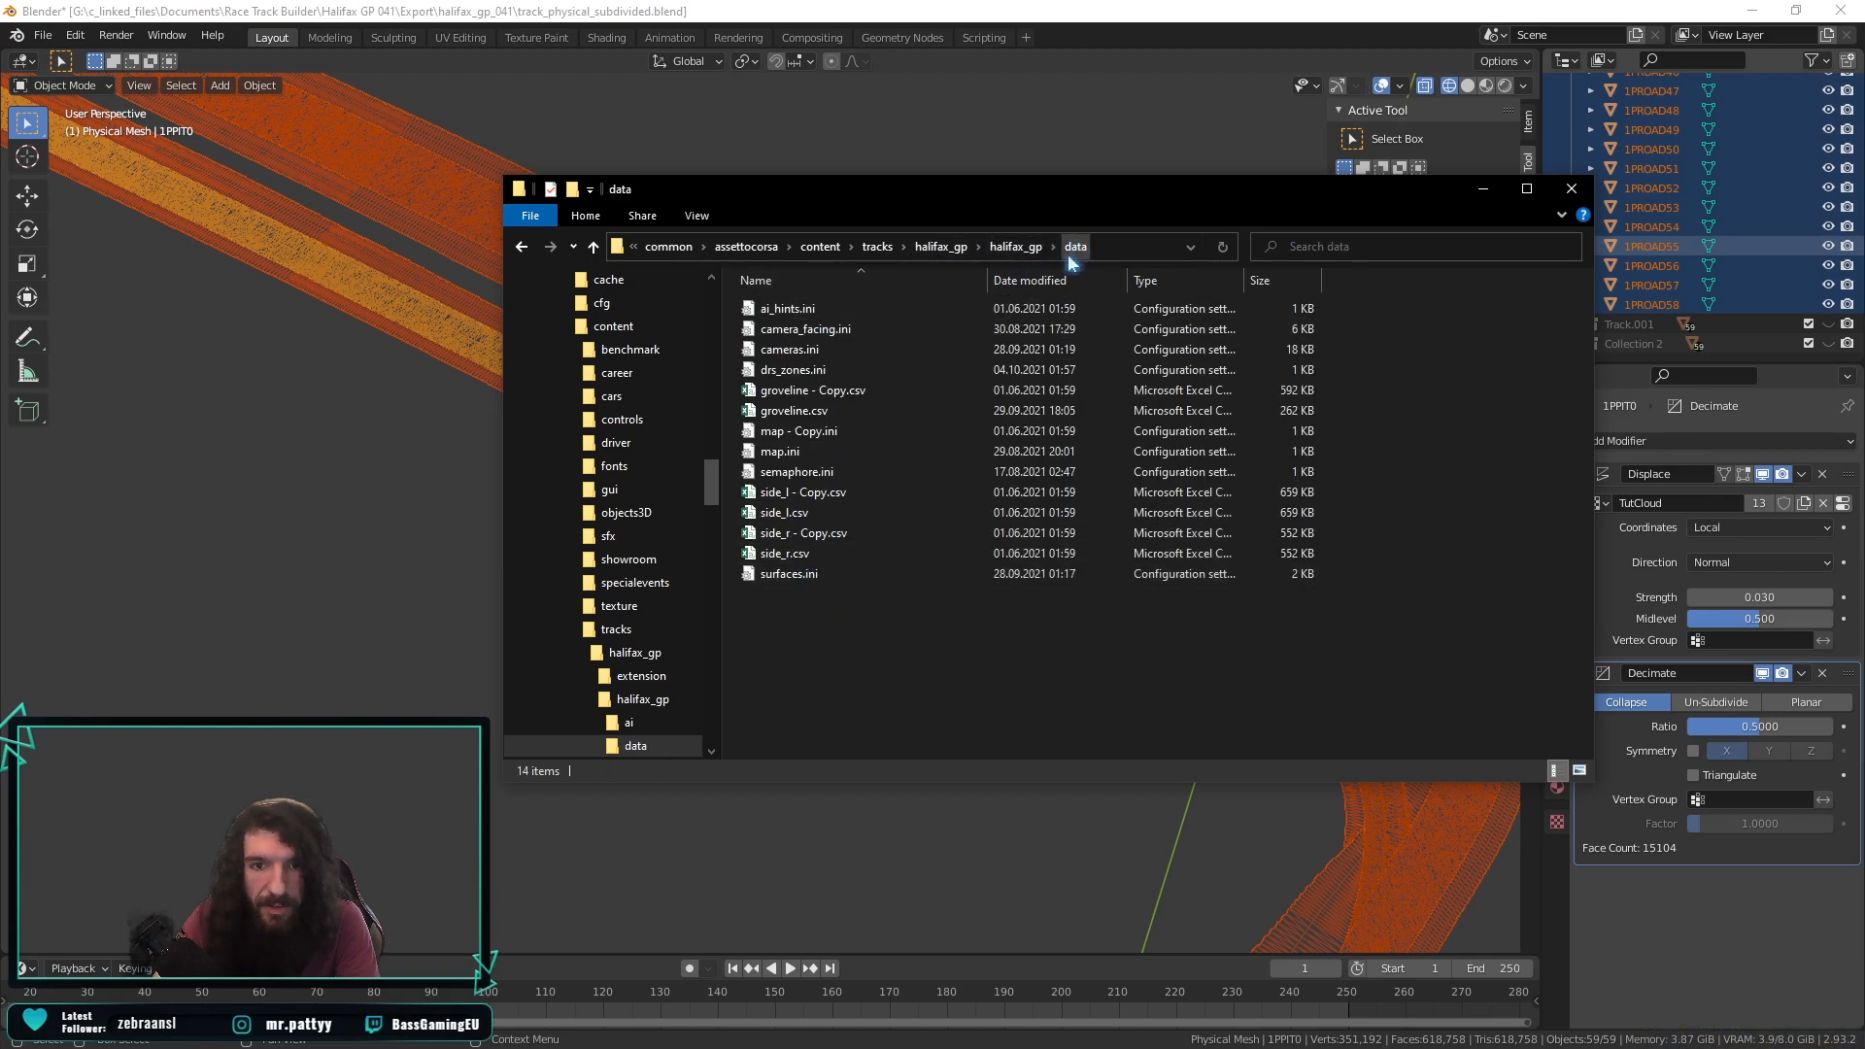
left_click(786, 583)
double_click(784, 579)
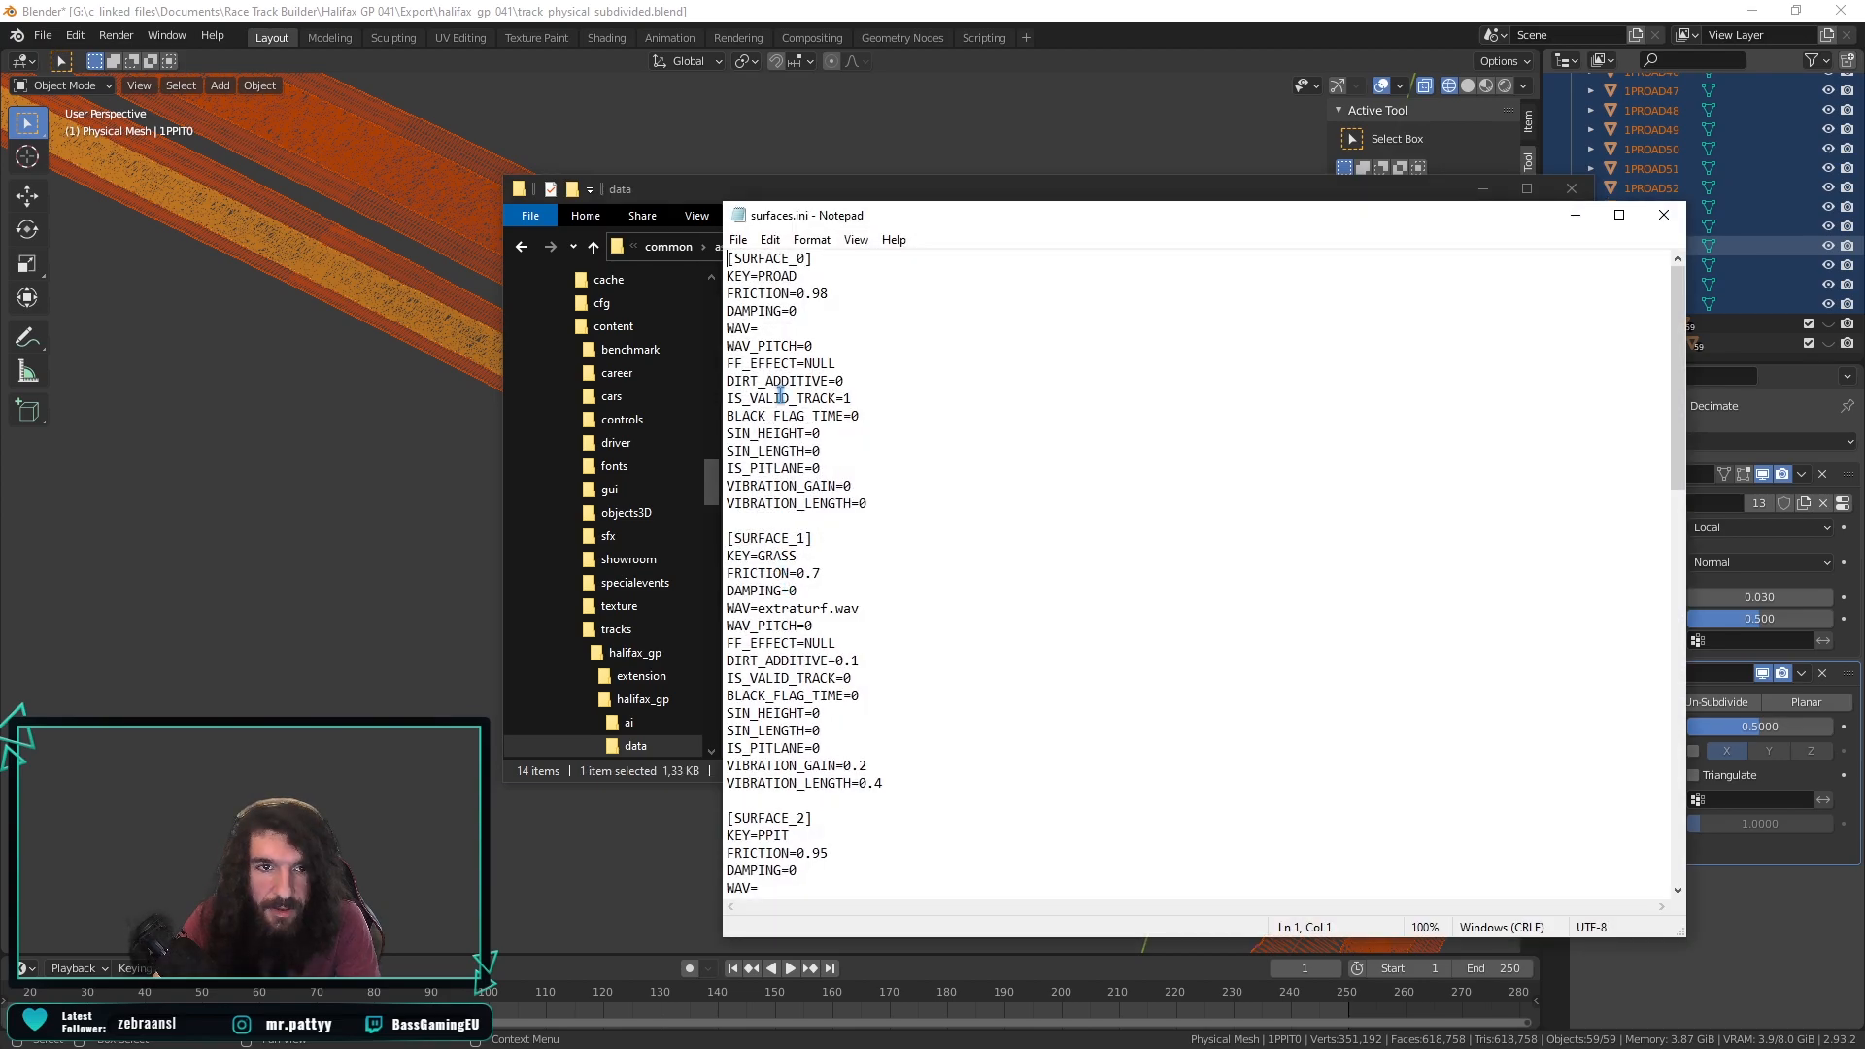
Examine the KEY lines of the SURFACE_0, SURFACE_1 and SURFACE_2 blocks in surfaces.ini.
left_click_drag(810, 276, 650, 277)
left_click(800, 282)
left_click_drag(774, 277, 750, 280)
scroll(775, 278, "down", 3)
left_click_drag(790, 678, 728, 677)
left_click(831, 694)
left_click_drag(821, 399, 723, 400)
left_click(982, 431)
Review the remaining surface blocks down to SURFACE_5 and return to the start of the file.
scroll(979, 467, "down", 13)
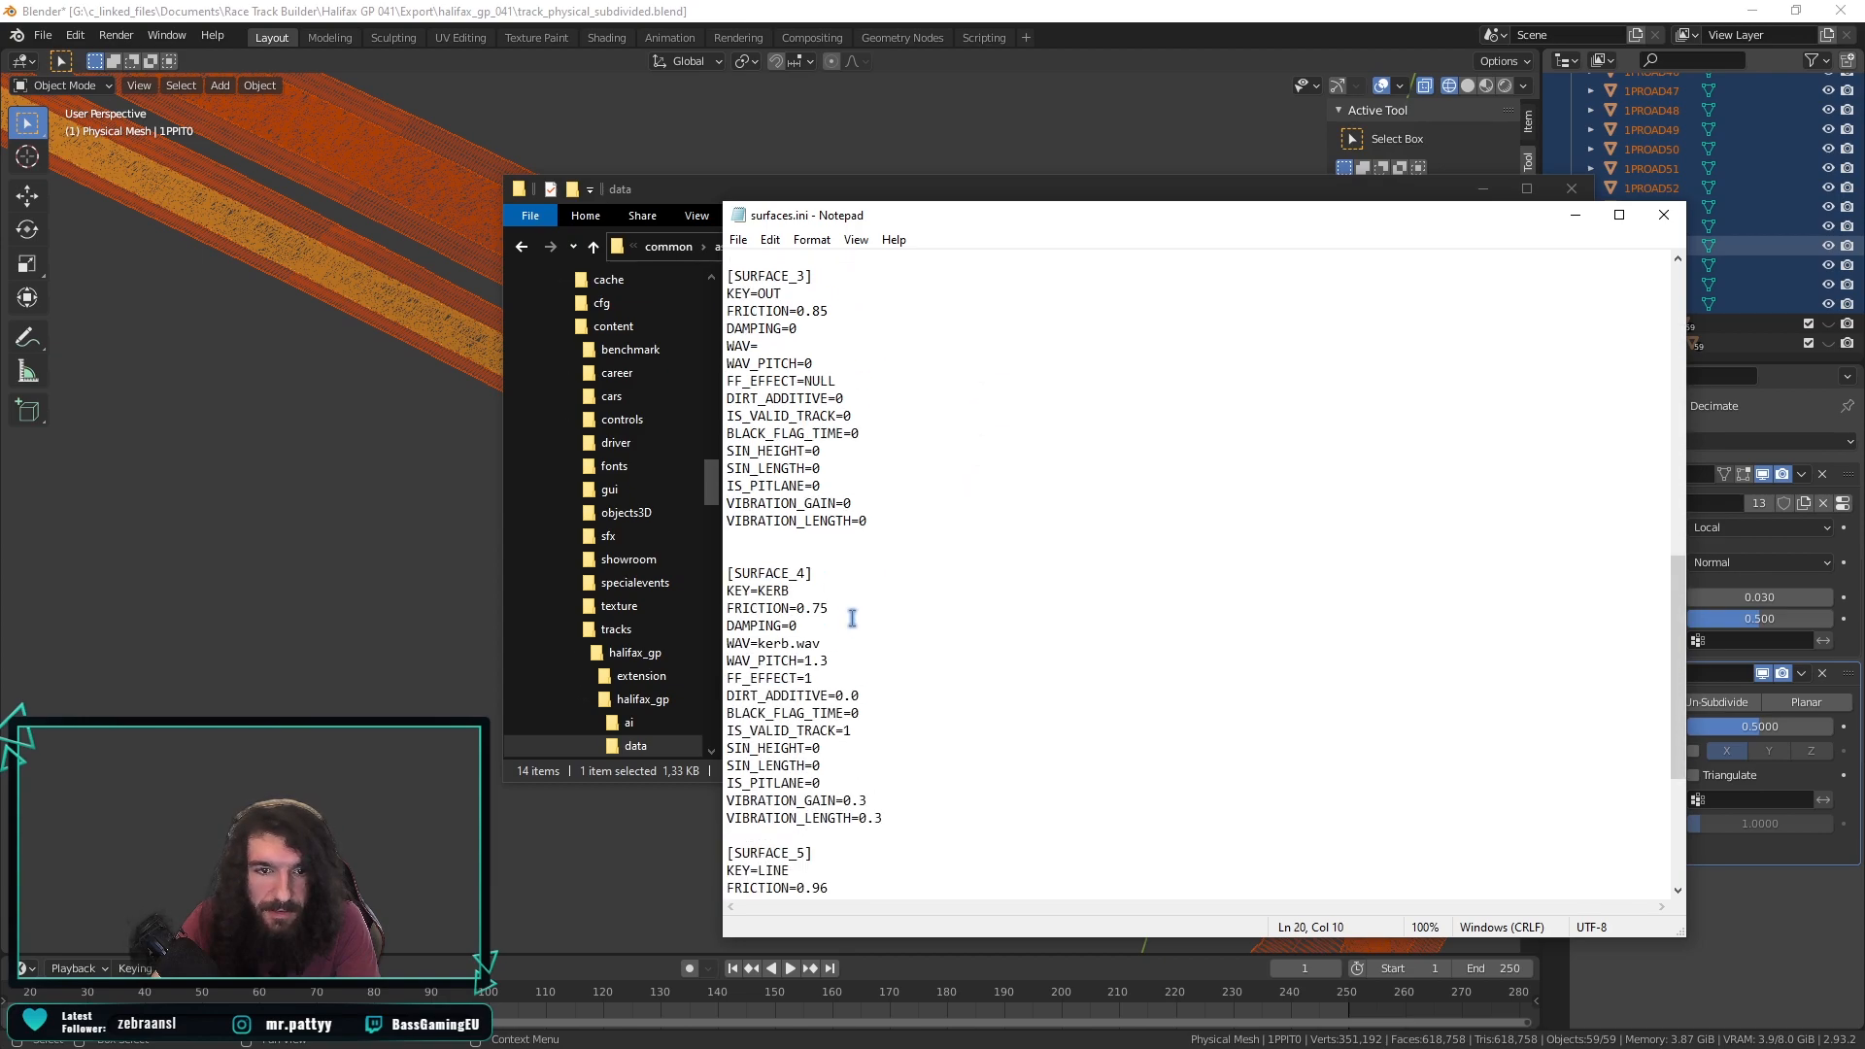
scroll(854, 618, "down", 4)
left_click_drag(855, 578, 727, 363)
left_click(949, 608)
scroll(938, 670, "down", 2)
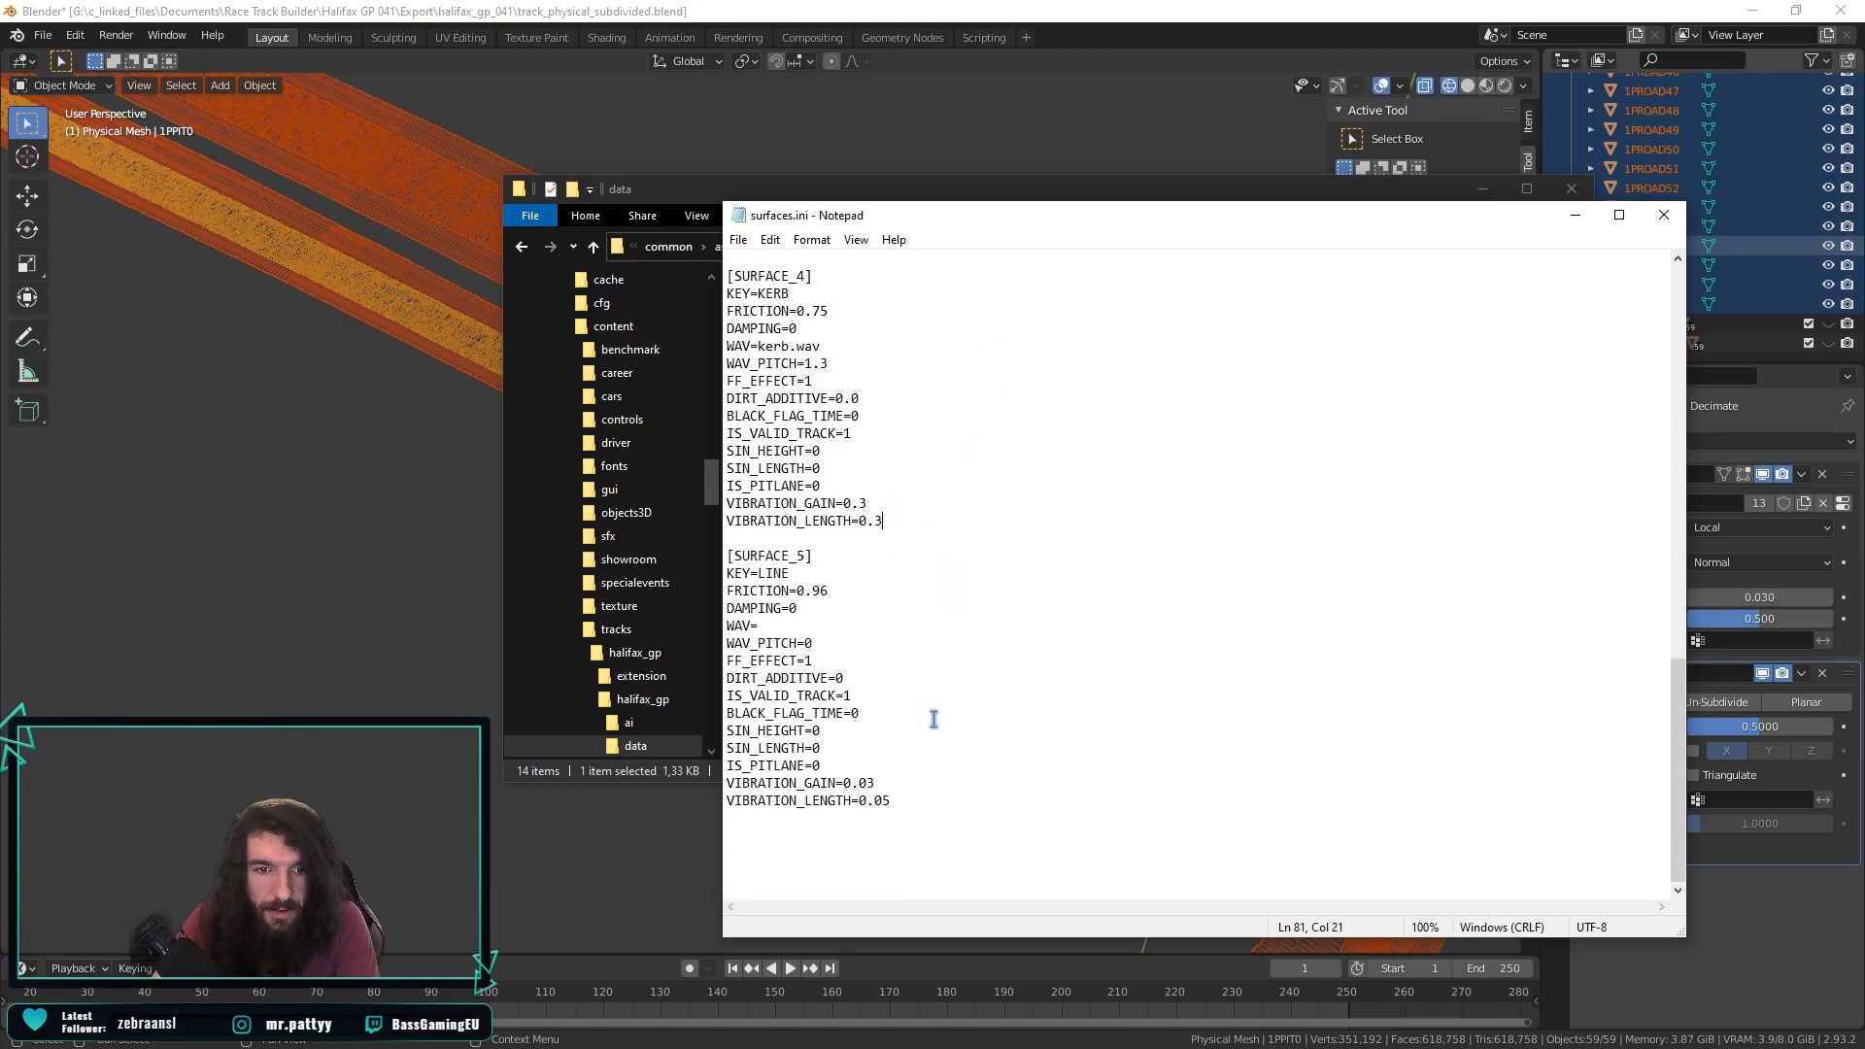
scroll(937, 661, "up", 20)
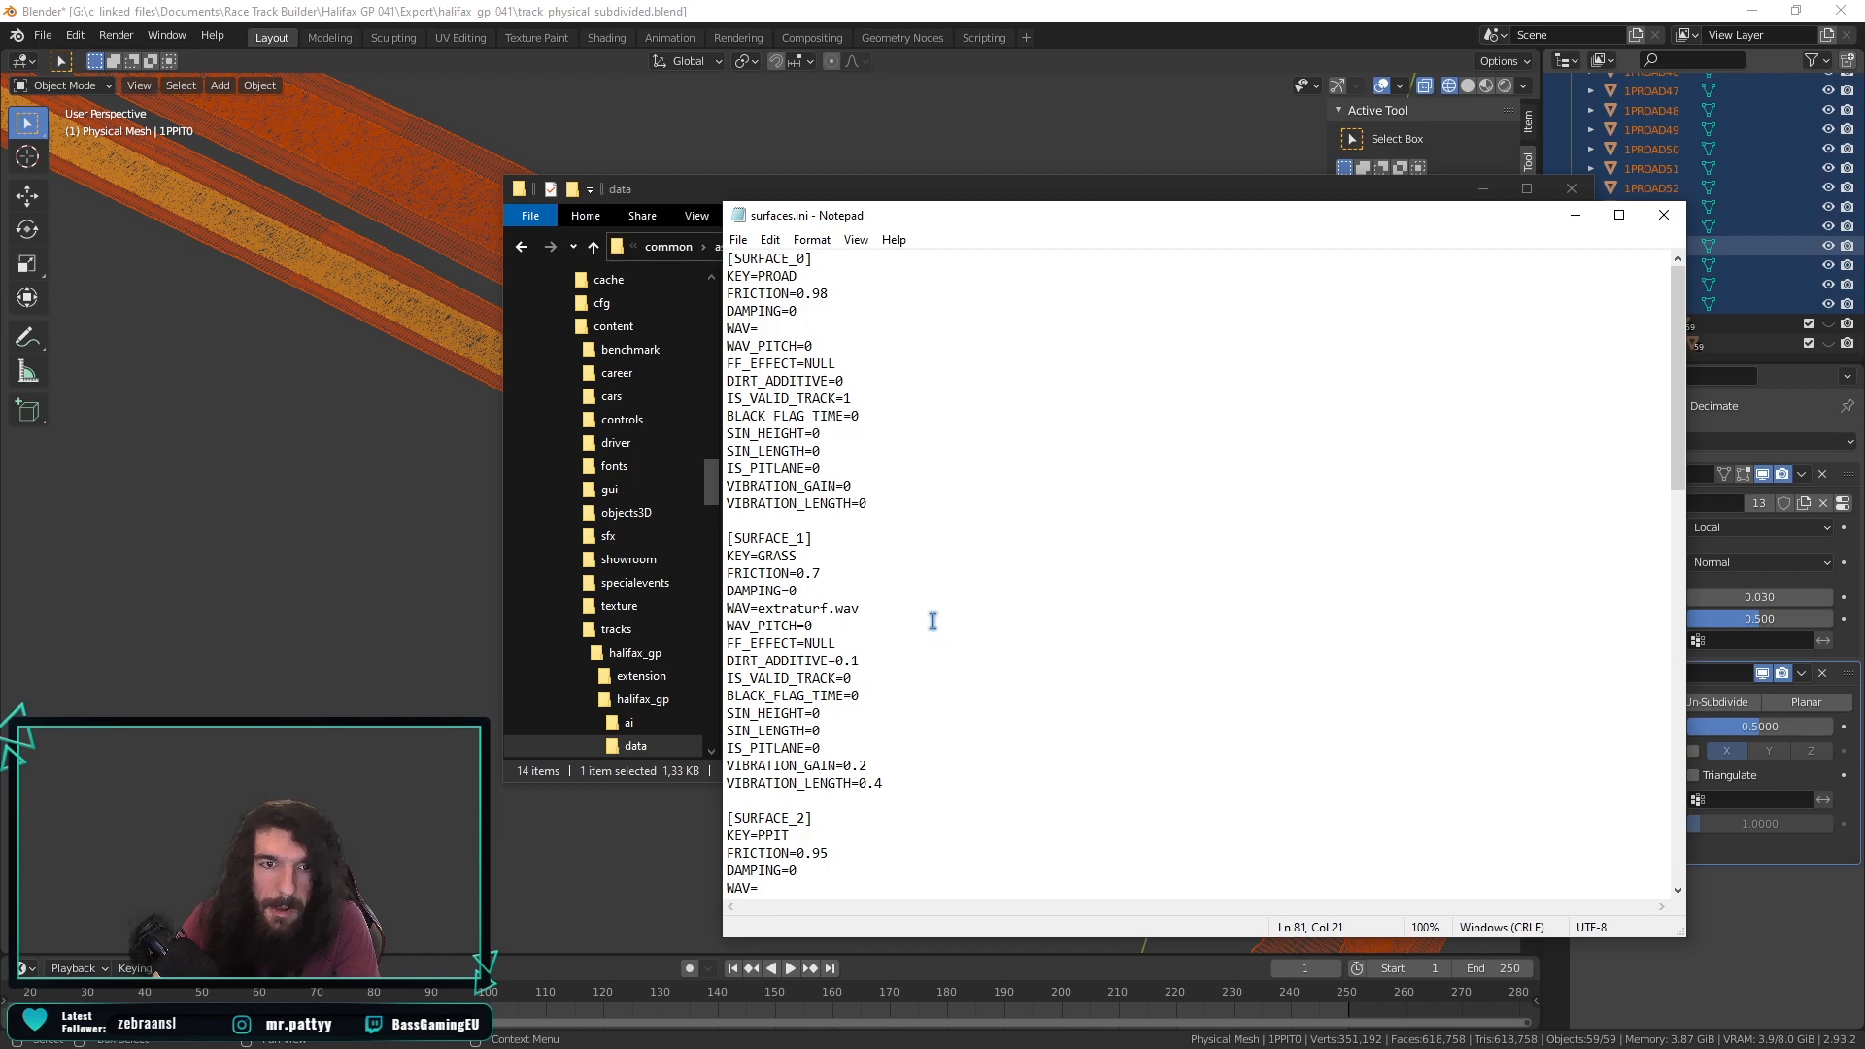
Examine the extent of the PROAD and GRASS surface blocks and the first letter of the PPIT key.
left_click_drag(918, 507, 703, 254)
left_click(958, 516)
left_click_drag(938, 792, 707, 264)
left_click(949, 383)
scroll(962, 541, "down", 3)
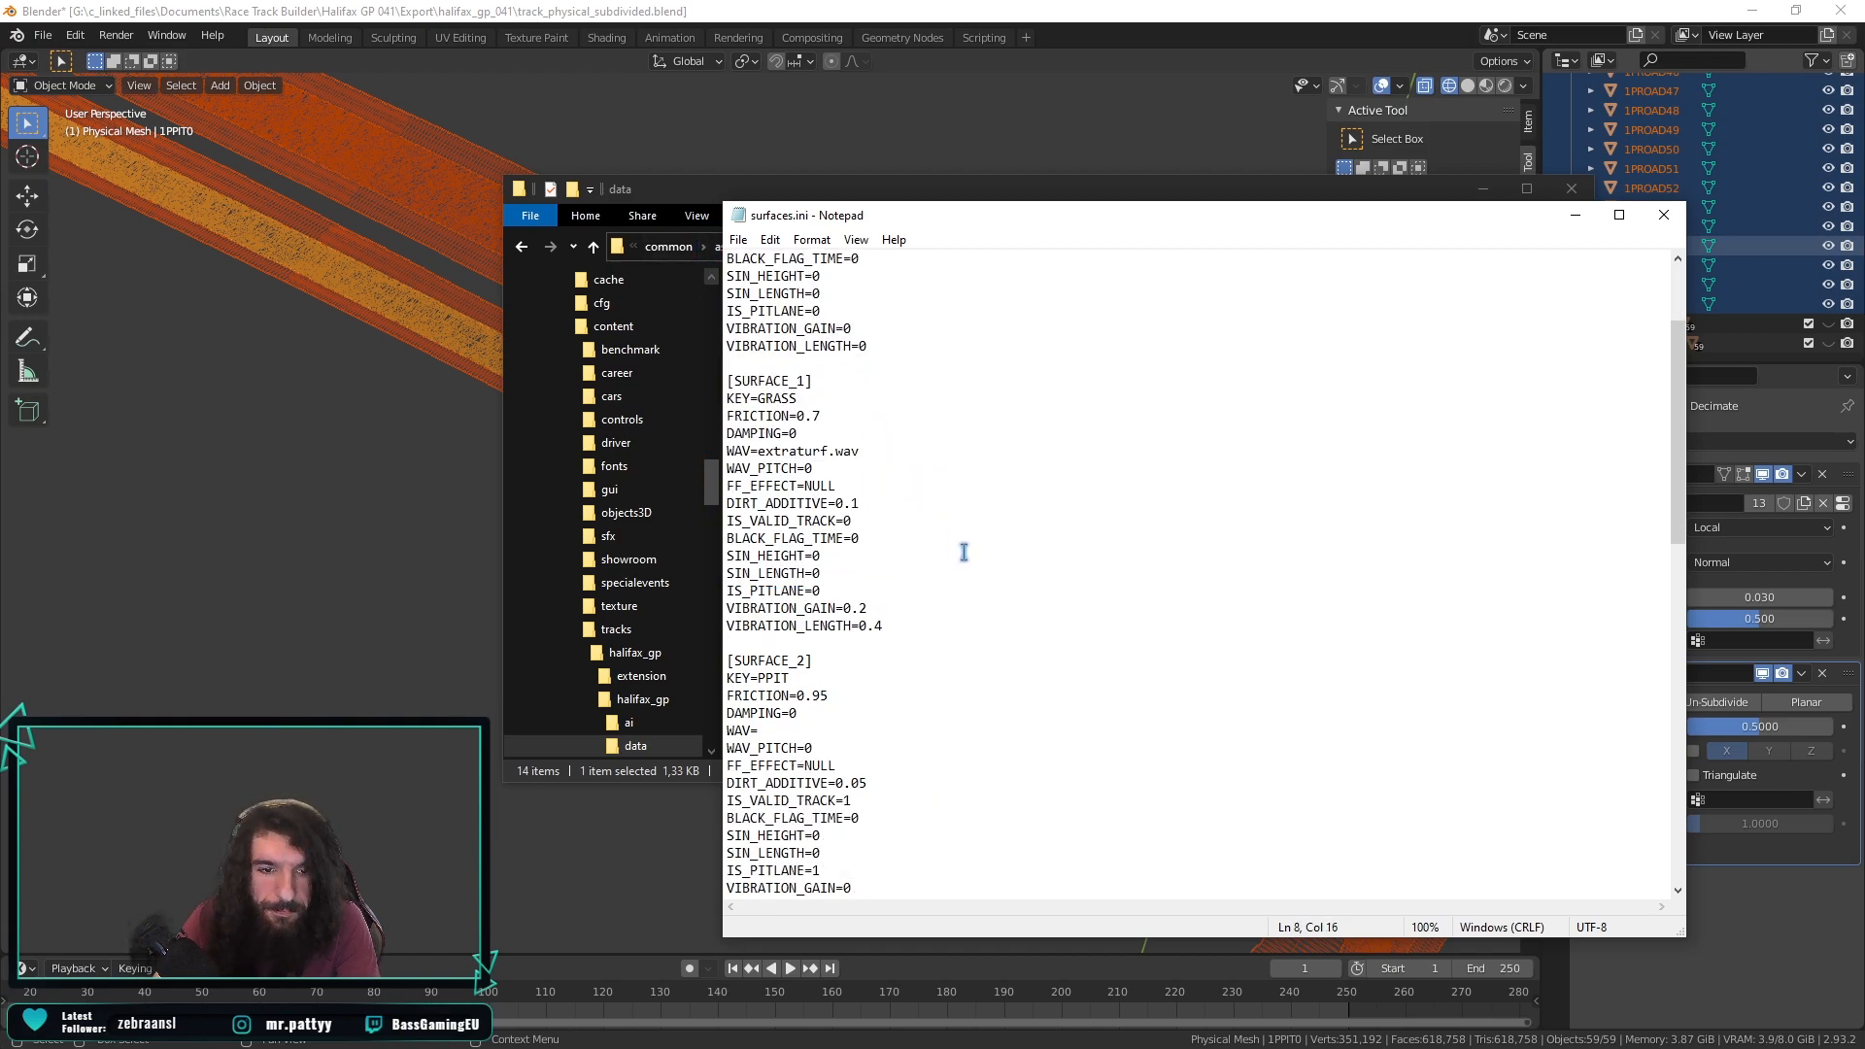
left_click_drag(767, 678, 759, 679)
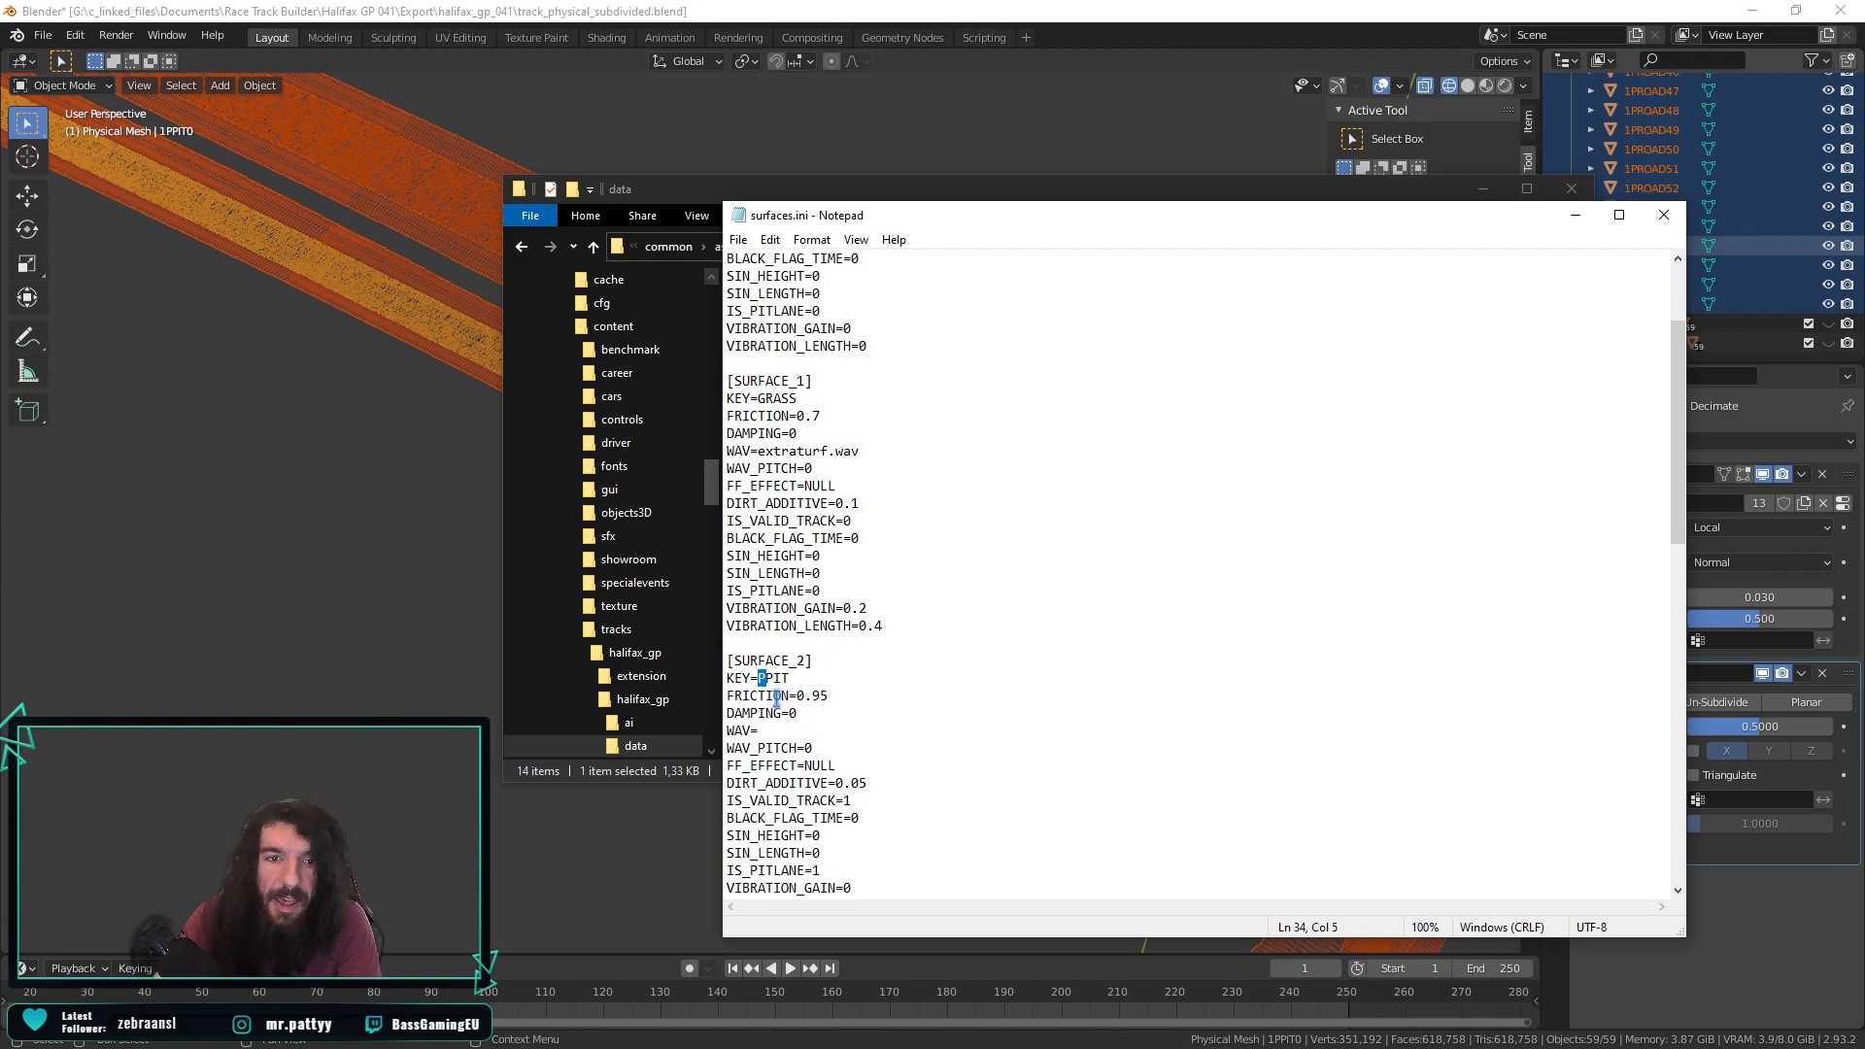
scroll(782, 691, "up", 3)
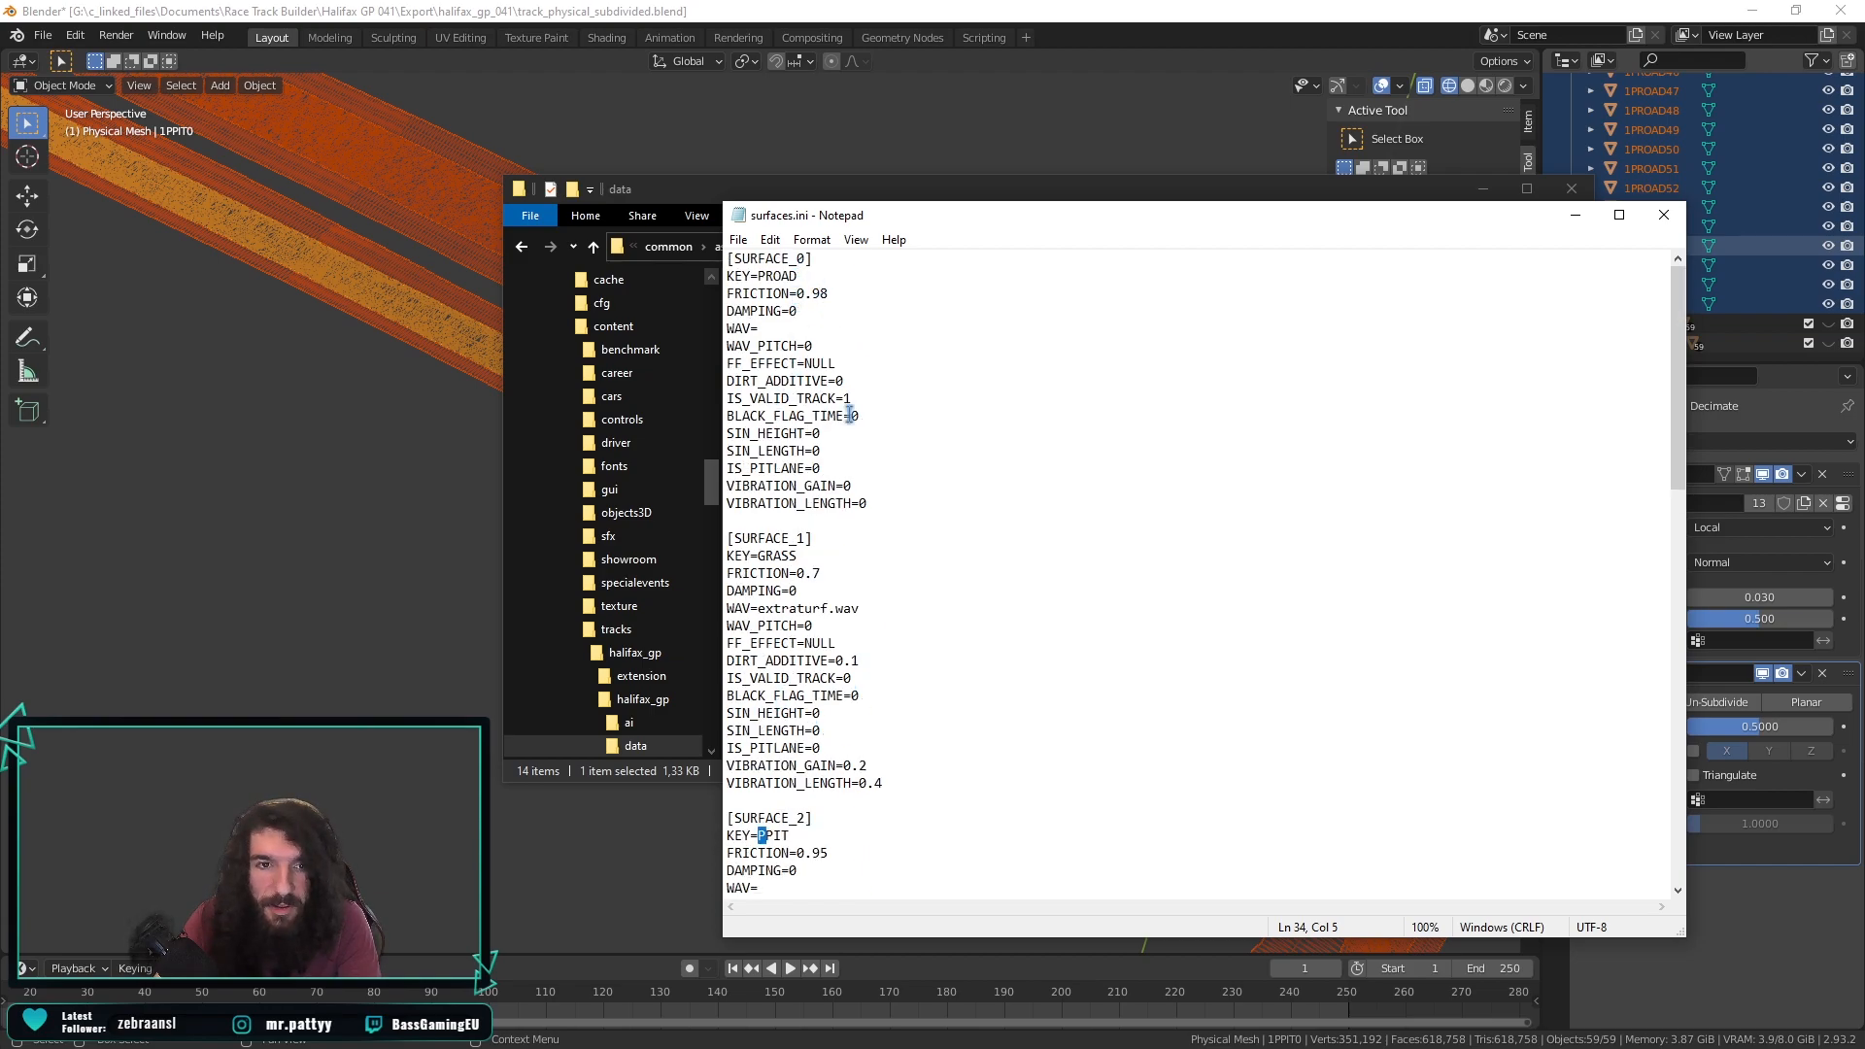
Inspect the complete SURFACE_0 block, then the LINE key of the SURFACE_5 block at the end of the file.
left_click_drag(892, 503, 726, 220)
left_click(882, 361)
scroll(856, 516, "down", 8)
scroll(856, 516, "down", 14)
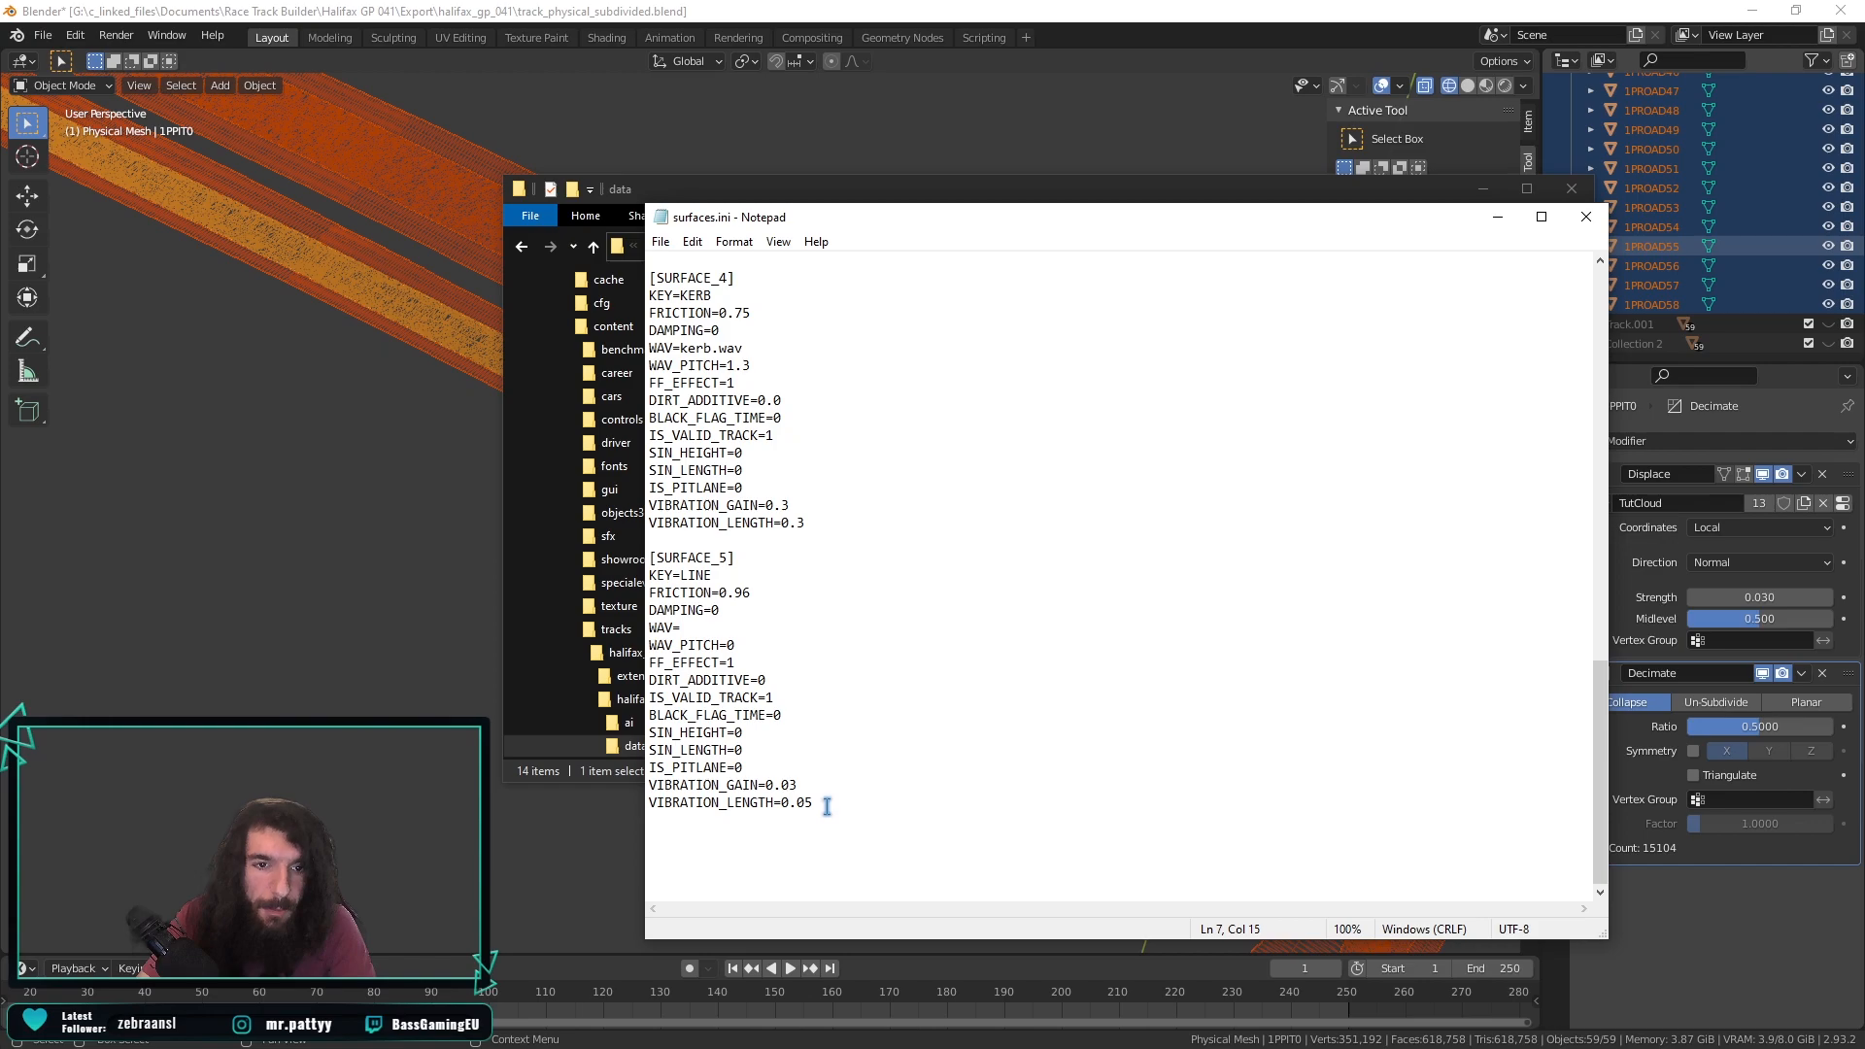
mouse_move(714, 575)
left_mouse_down()
mouse_move(678, 578)
mouse_move(743, 577)
mouse_move(694, 580)
mouse_move(728, 581)
left_mouse_up()
left_click(678, 580)
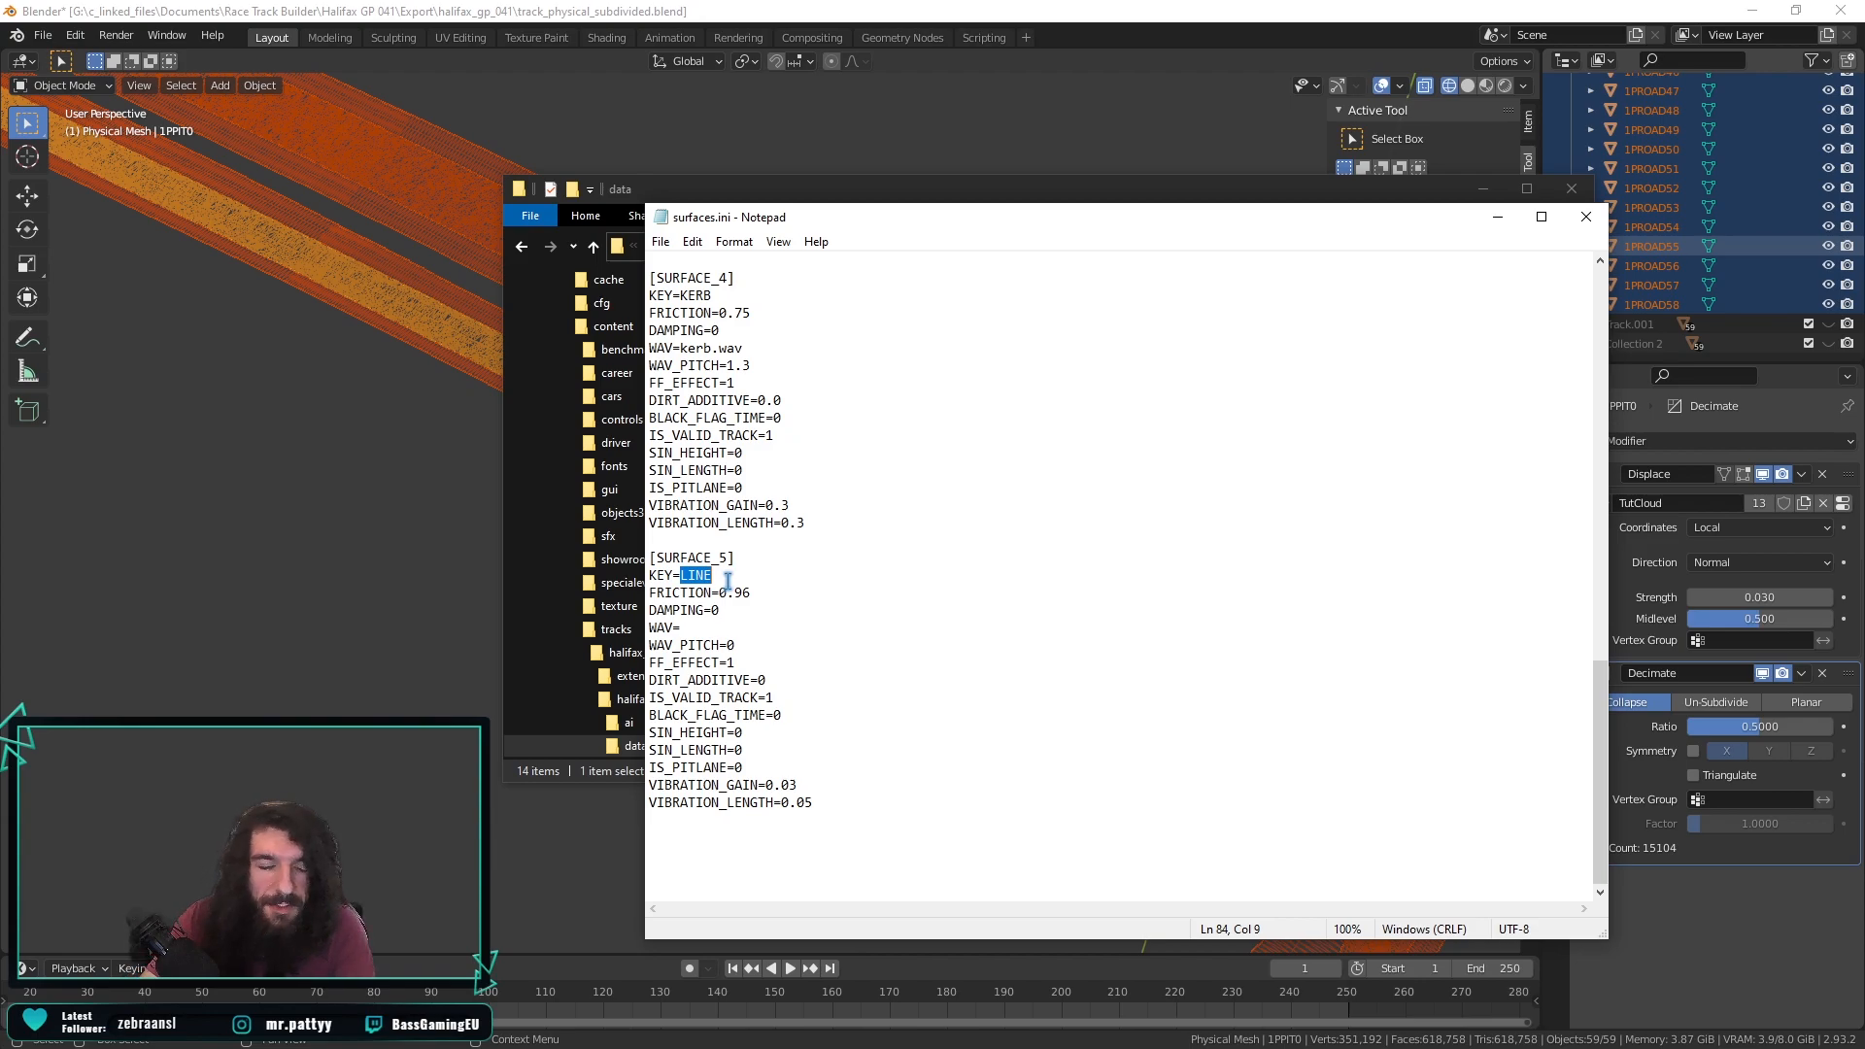
double_click(717, 577)
left_click(680, 580)
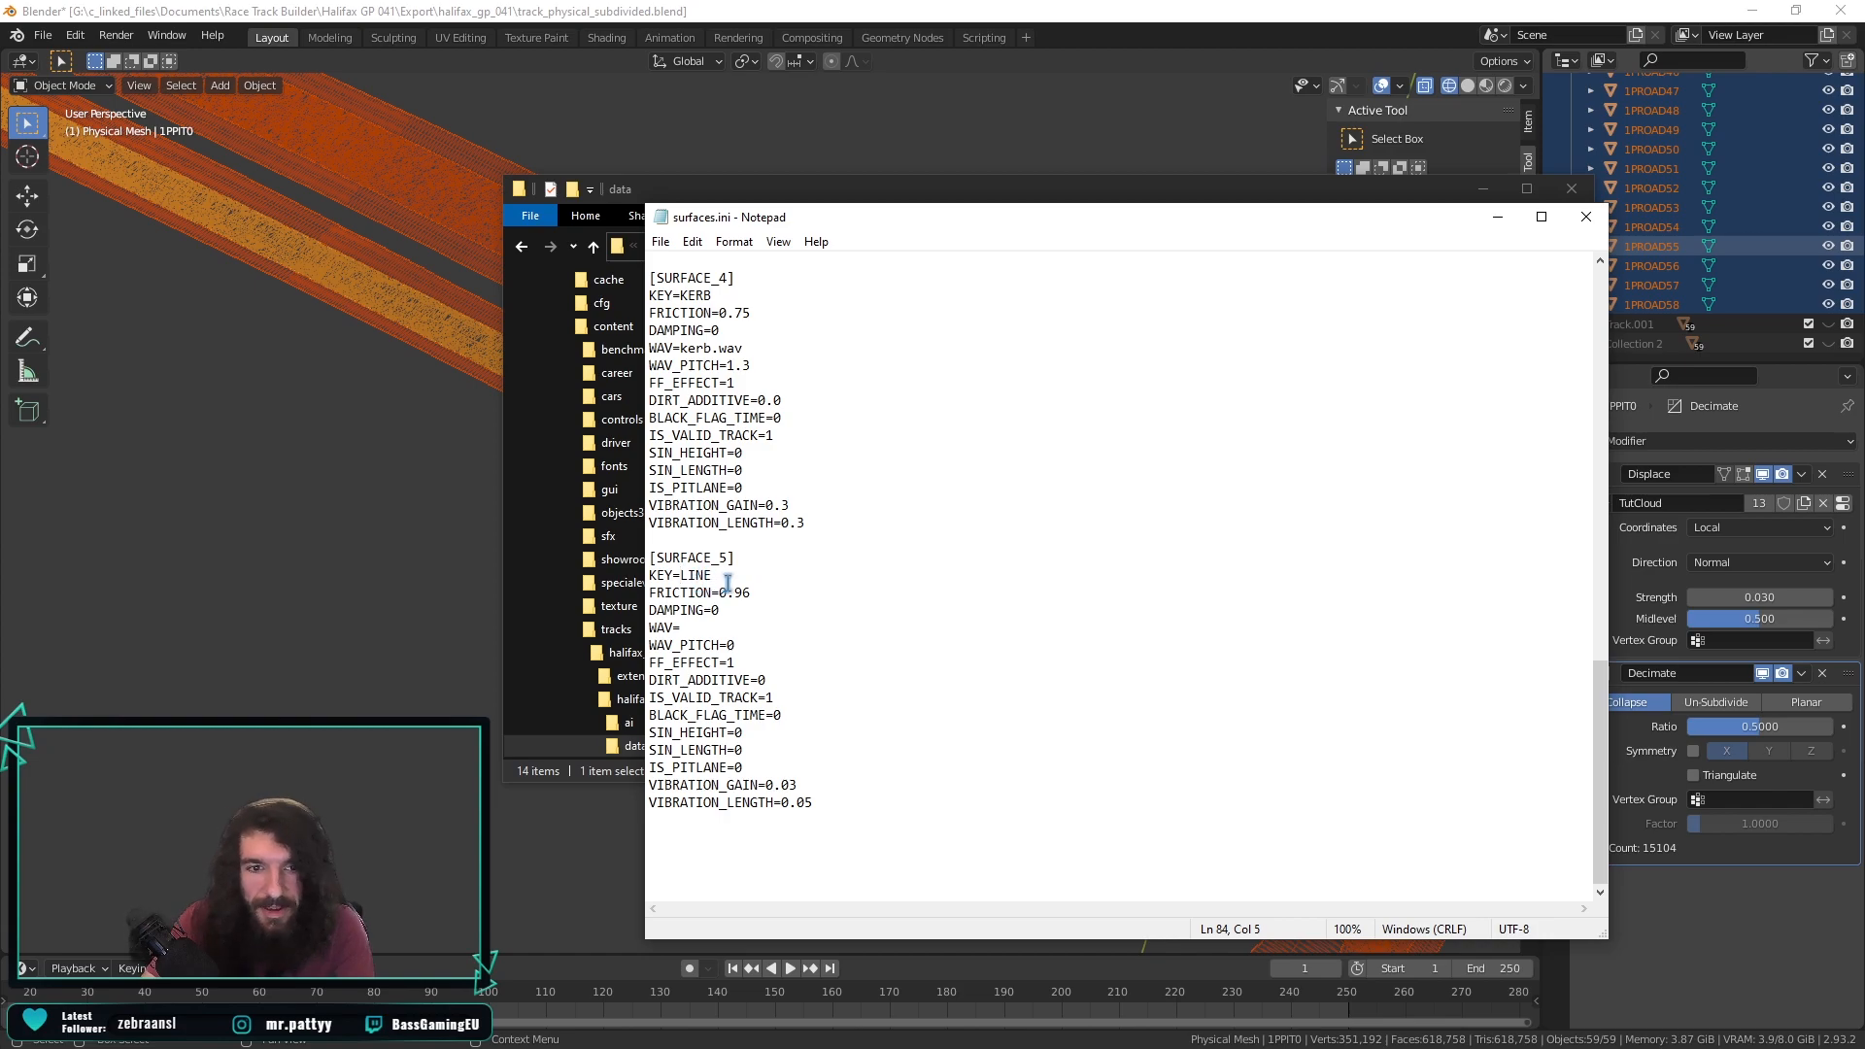
Examine the LINE key and the remaining settings of the SURFACE_5 block in surfaces.ini, and close the file.
left_click_drag(713, 576, 680, 576)
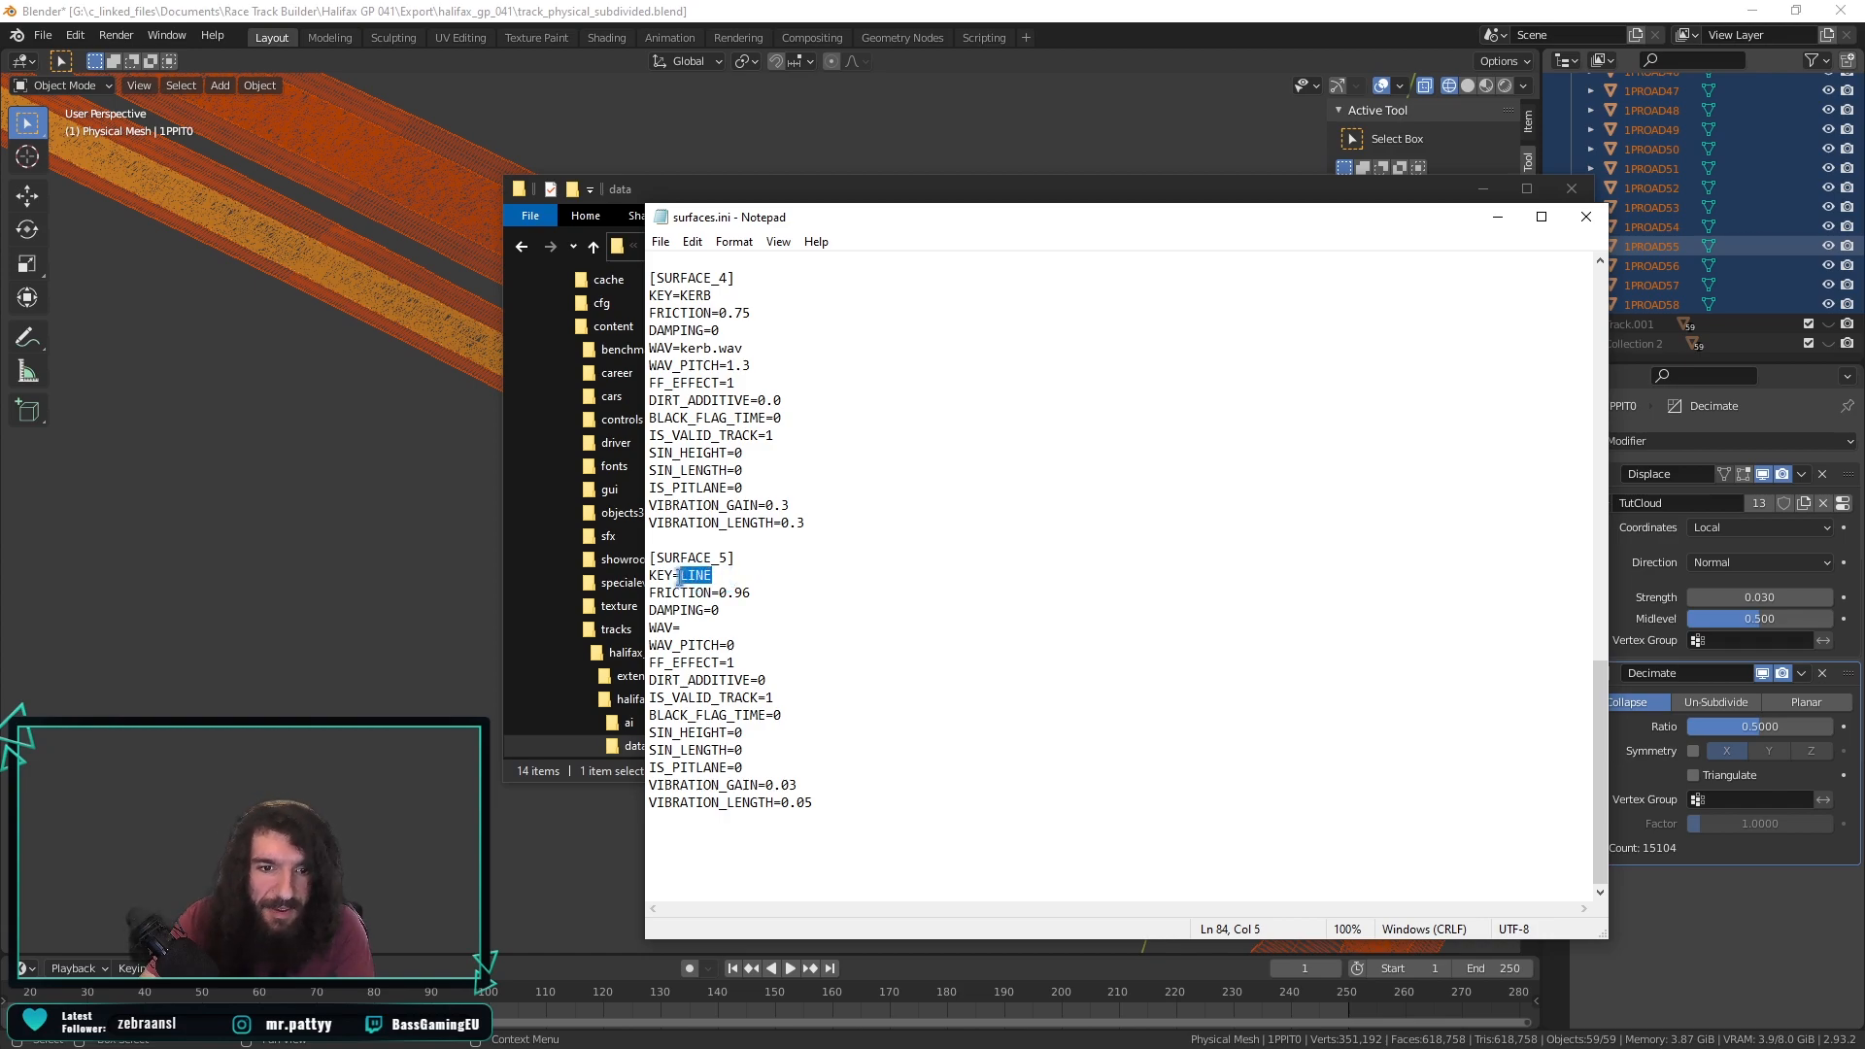
left_click(797, 618)
left_click_drag(871, 813, 666, 568)
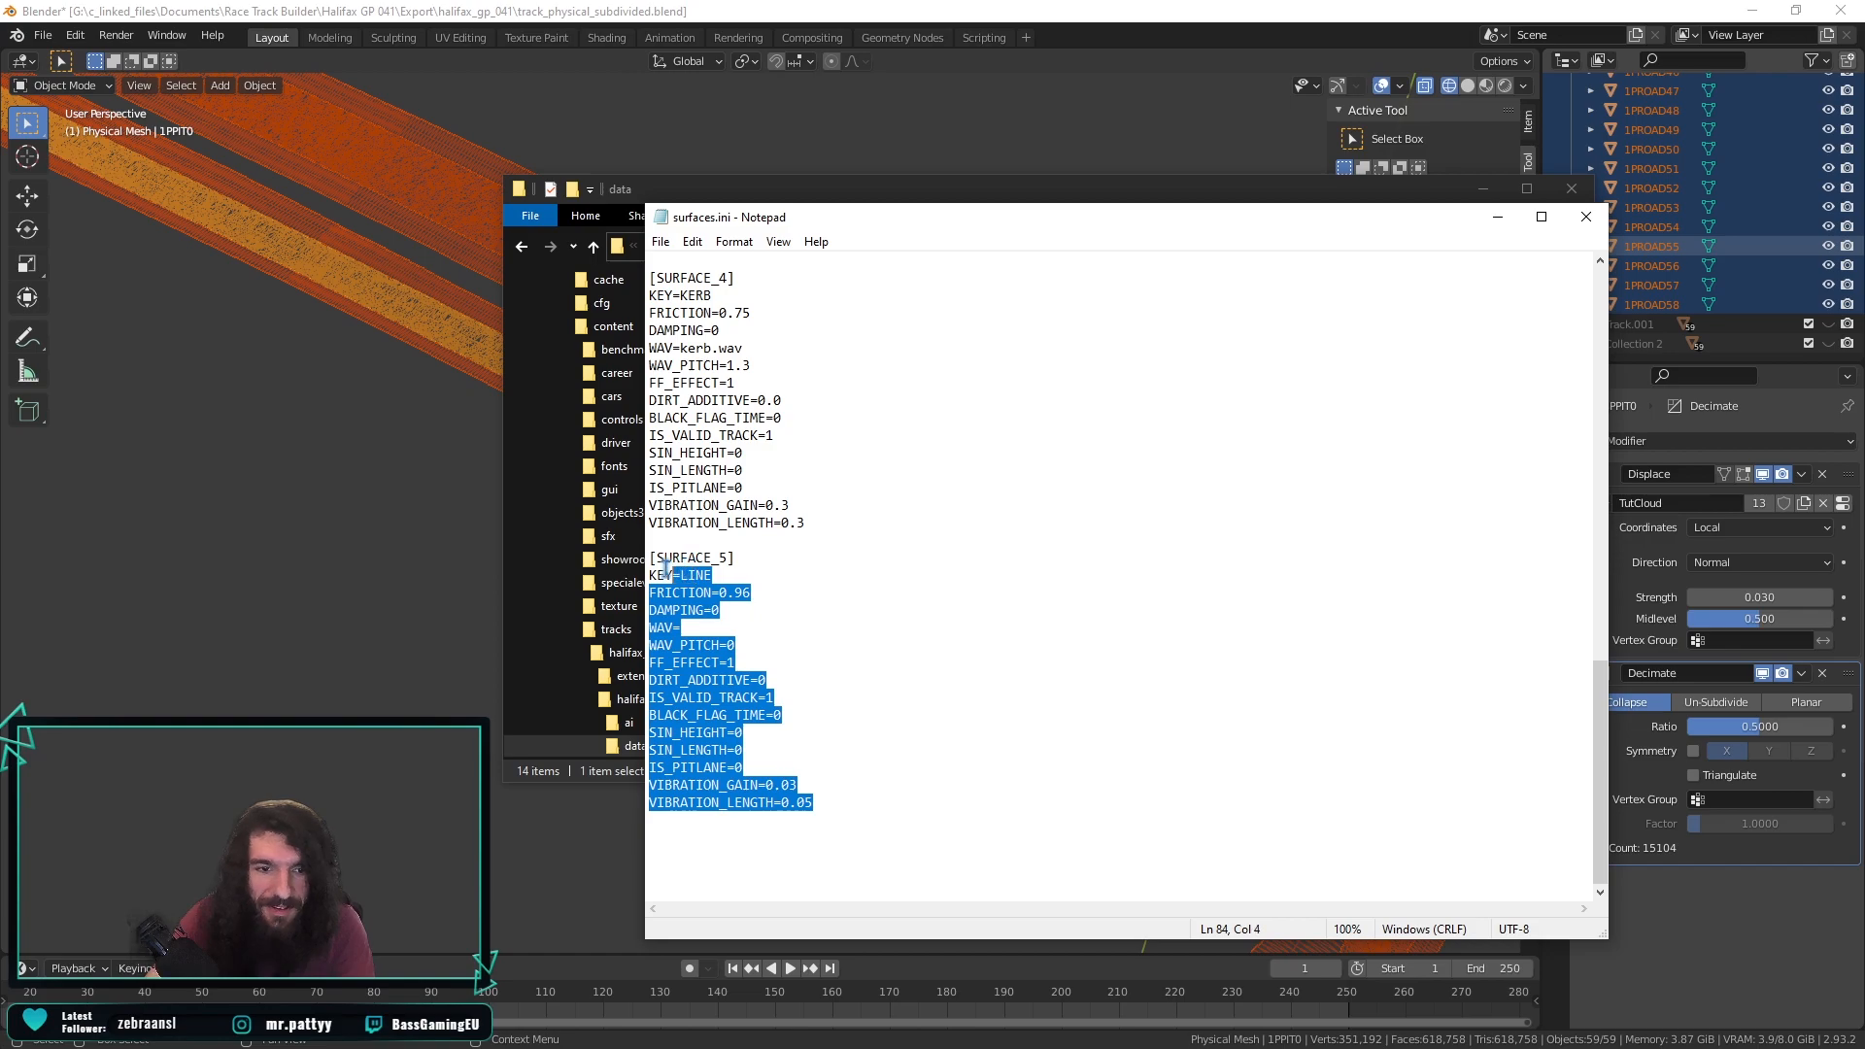
left_click(874, 796)
scroll(901, 826, "up", 20)
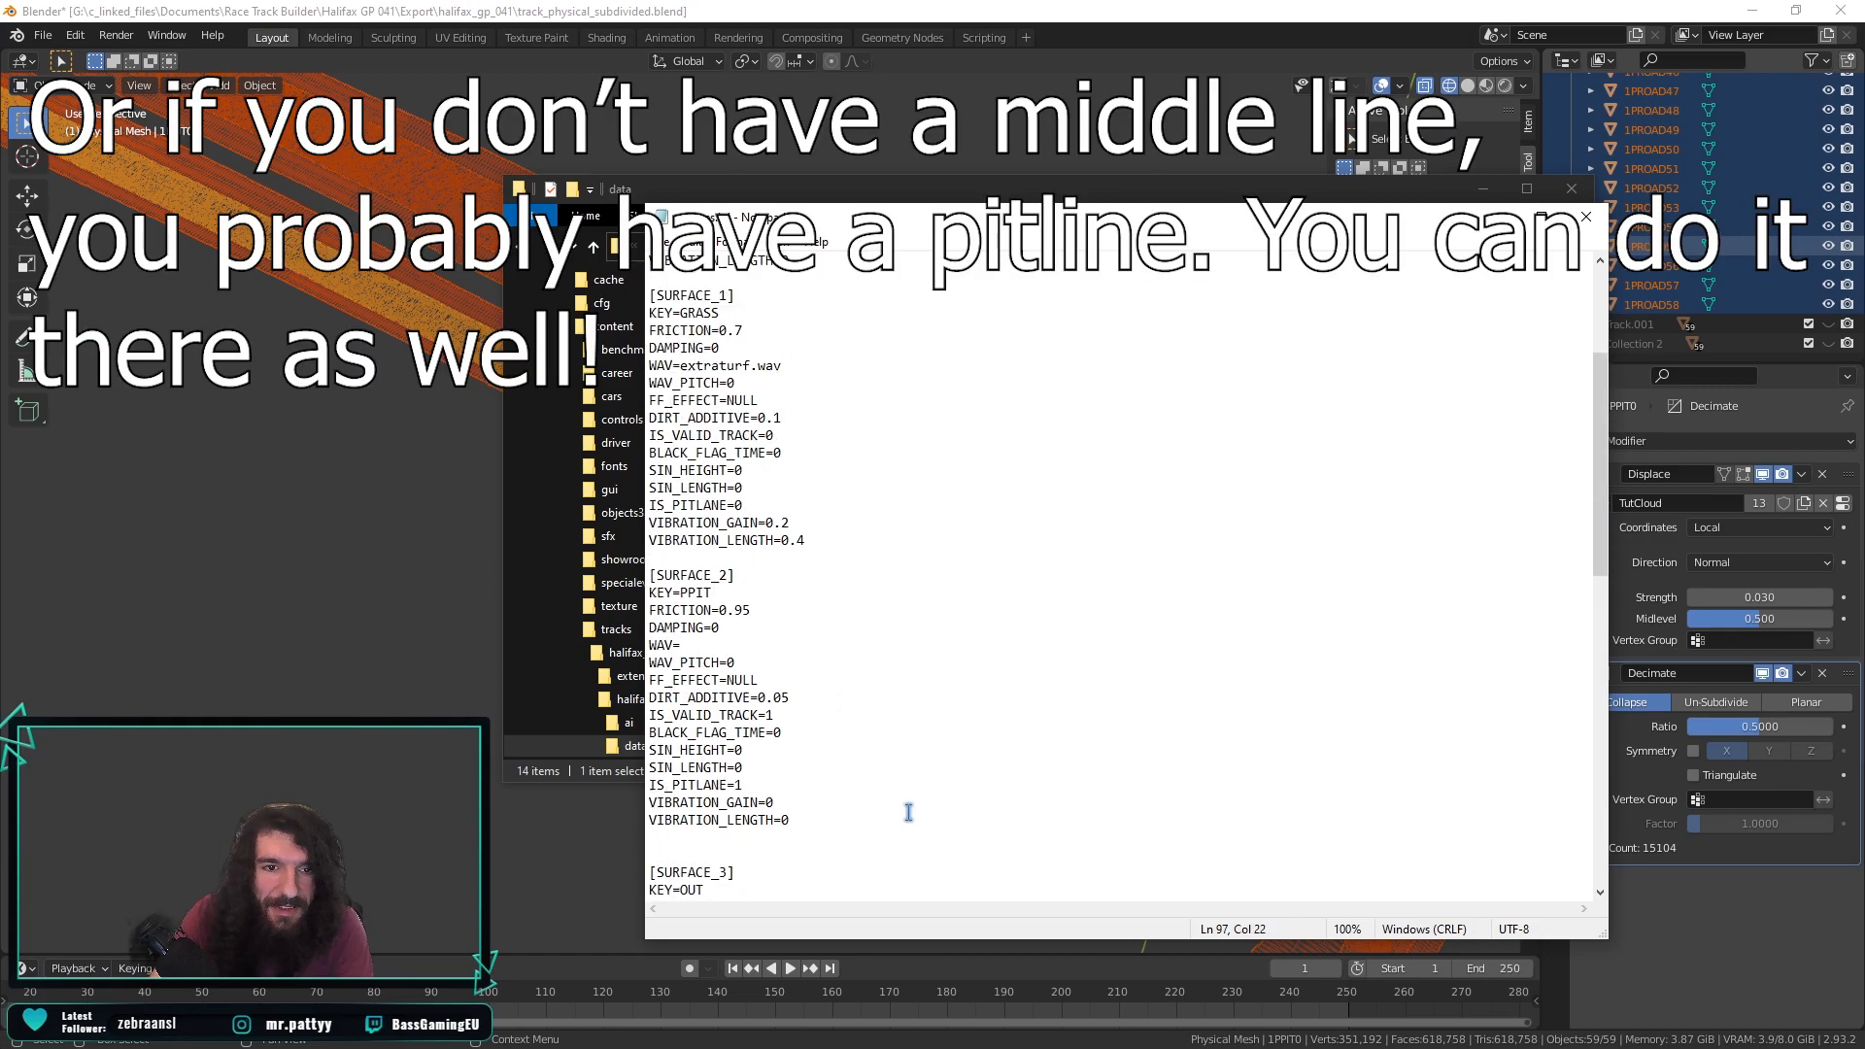
left_click(1586, 216)
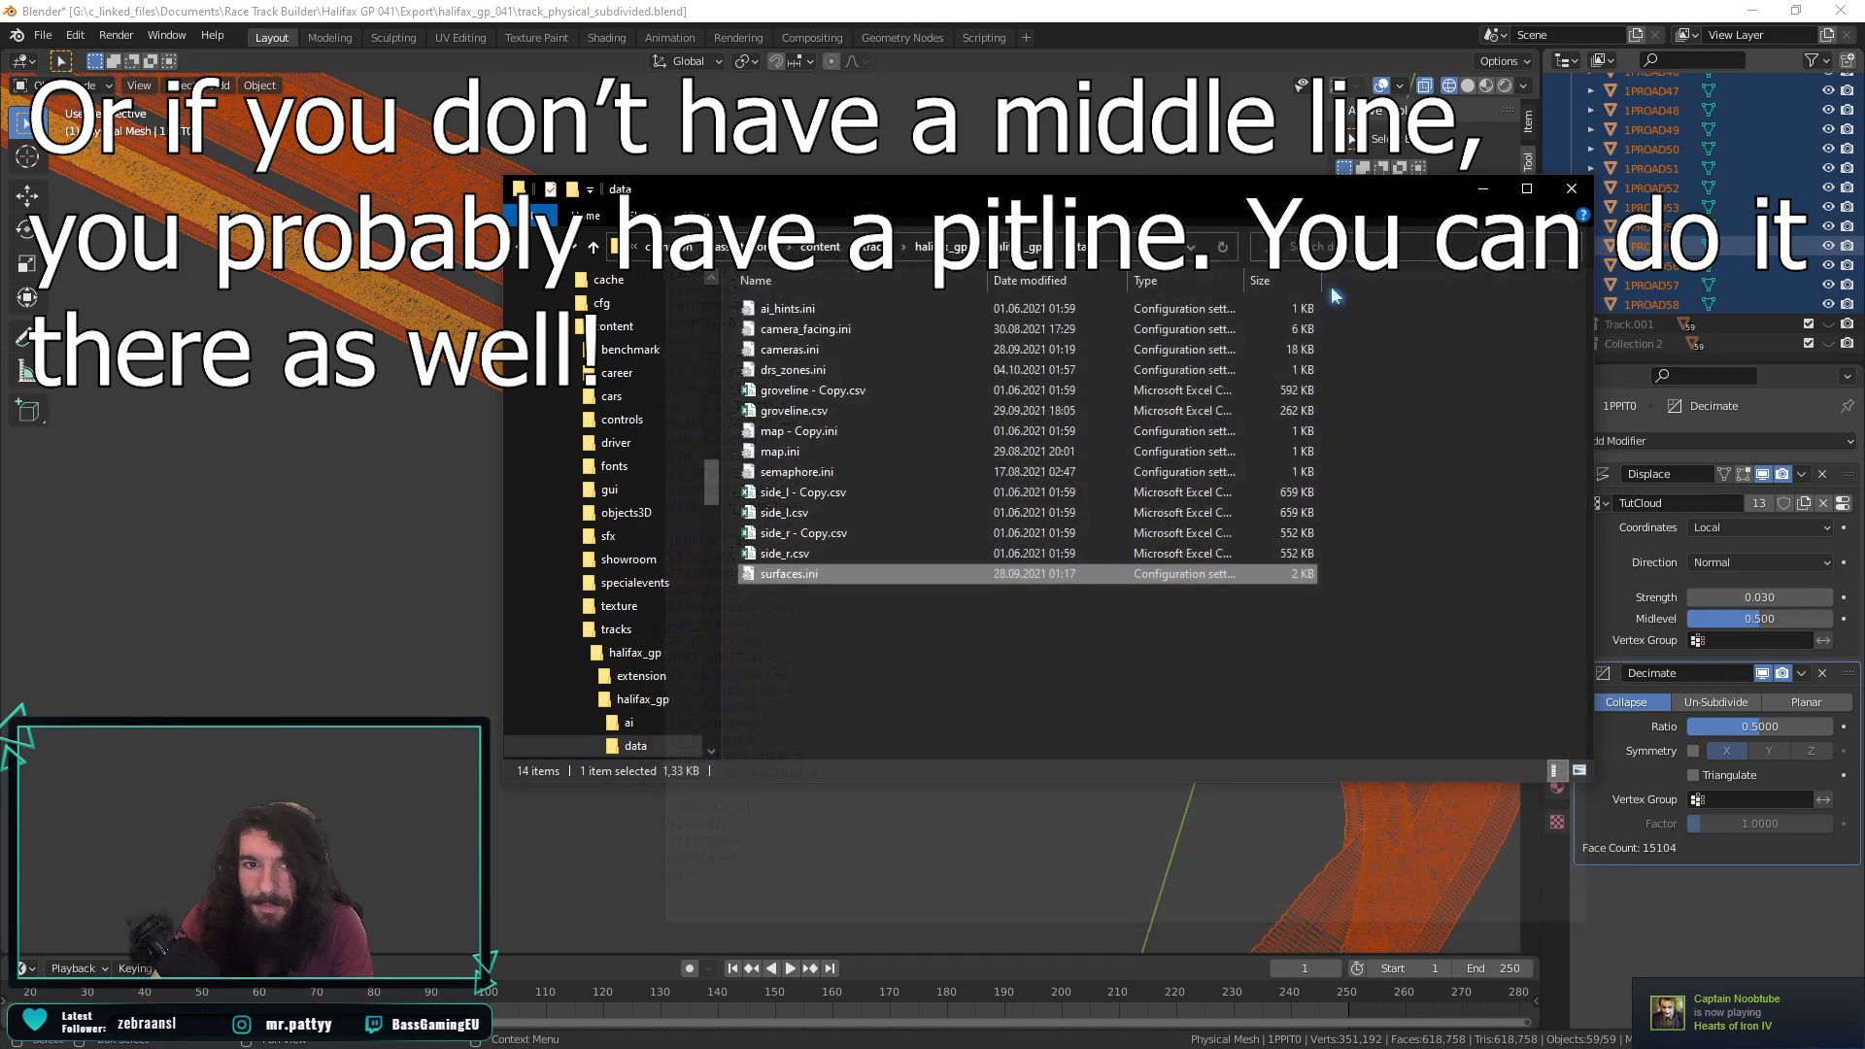
Go up to the halifax_gp track folder and open models_halifax_gp_og.ini to view its model entries.
key("alt+Up")
key("alt+Up")
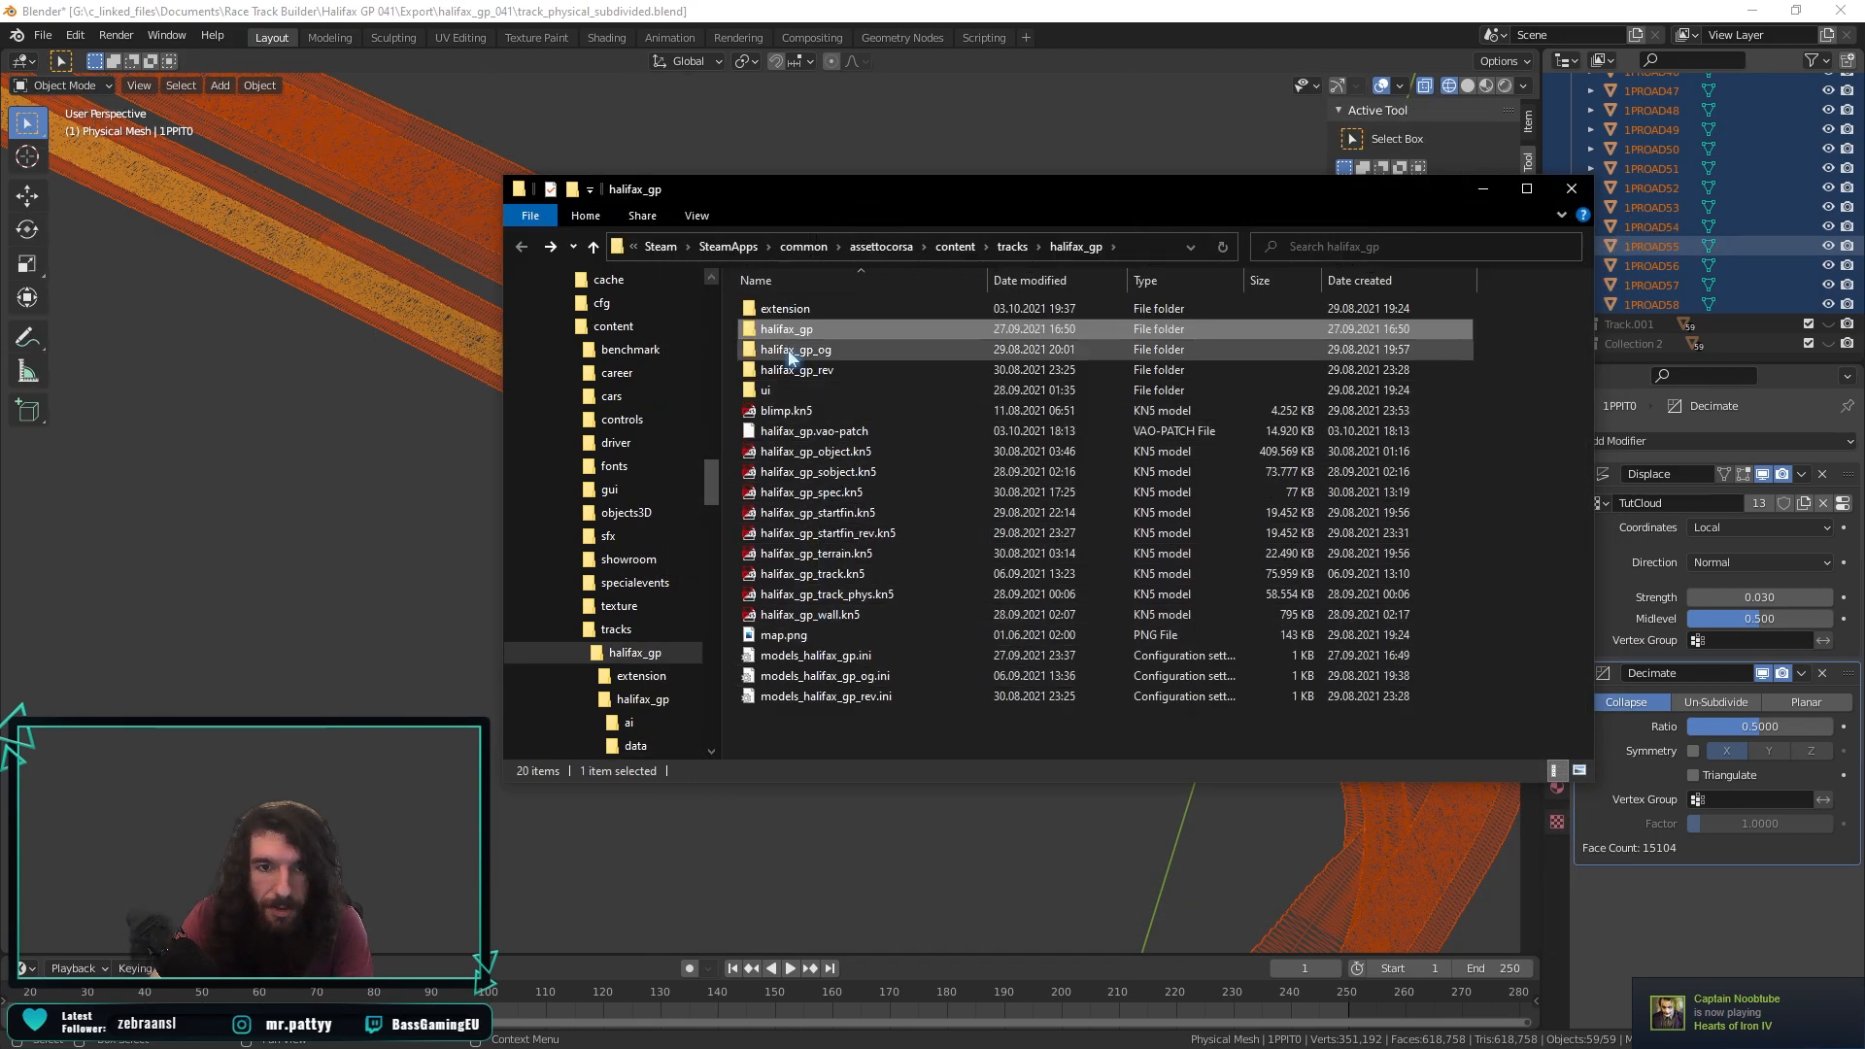
left_click(837, 351)
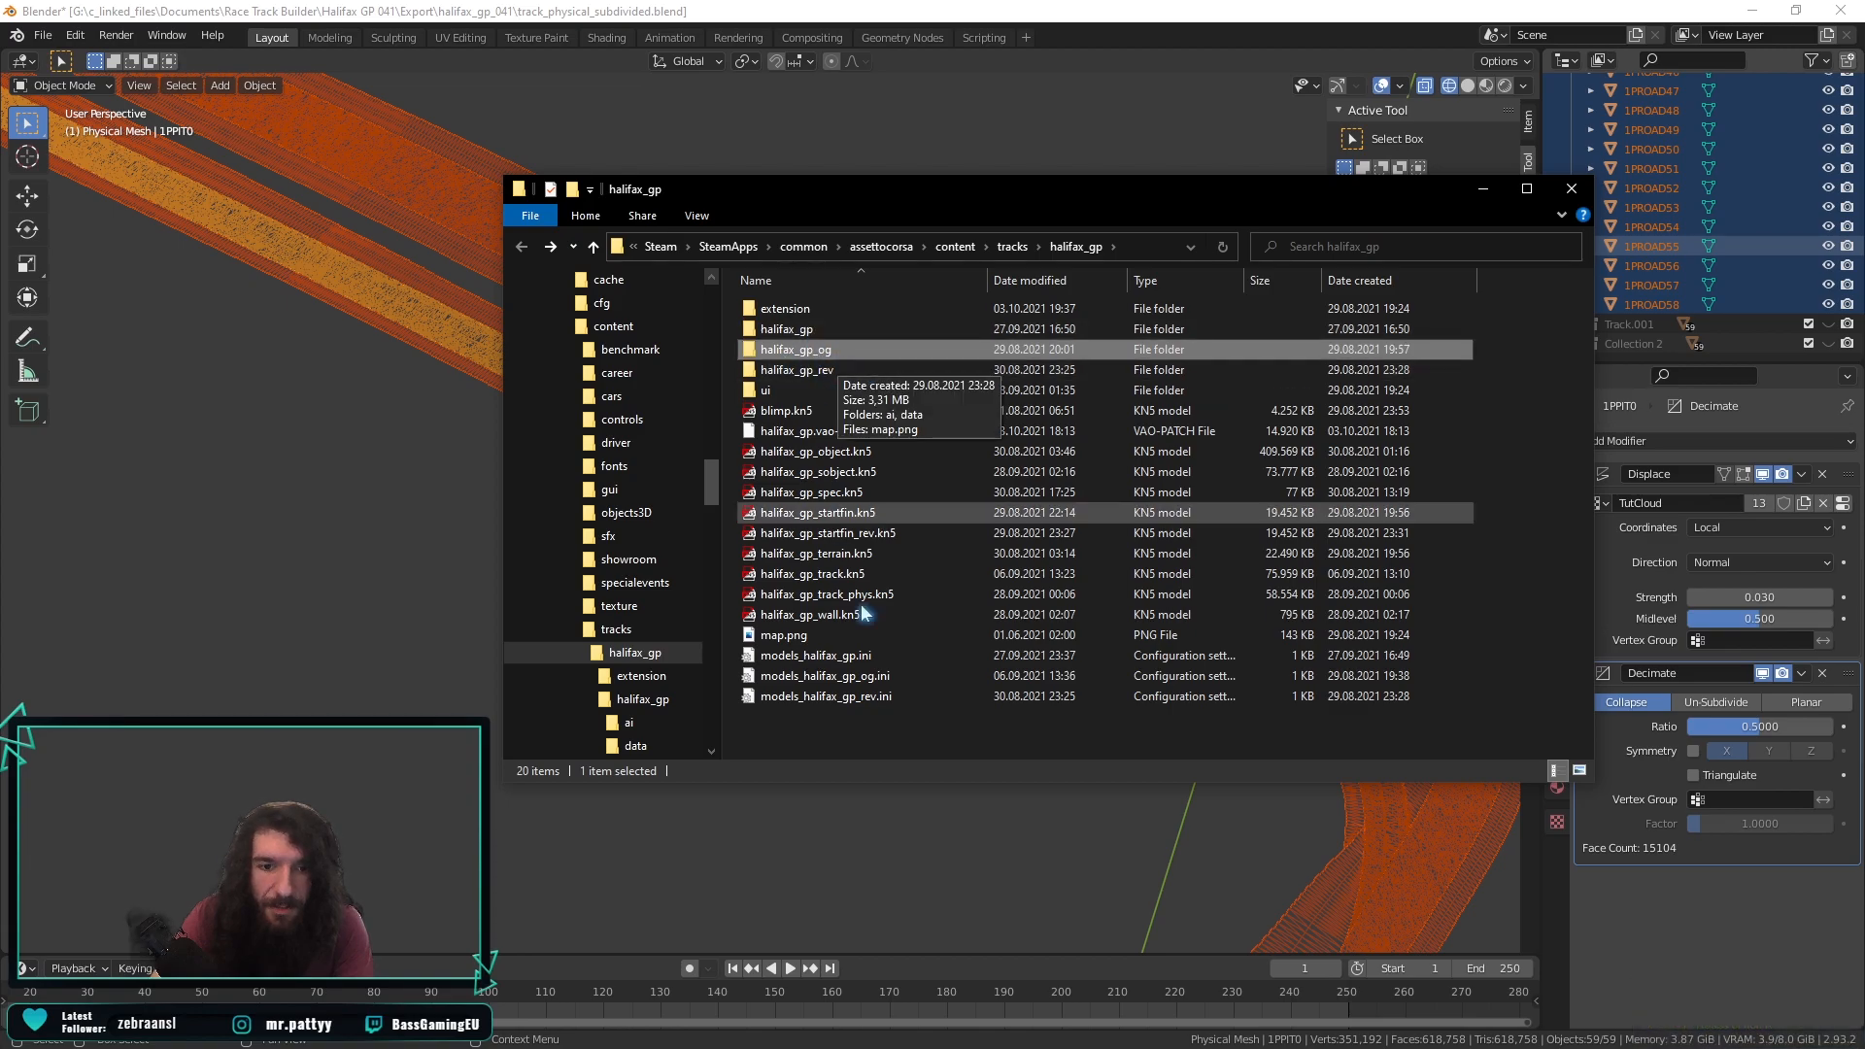
left_click(848, 677)
double_click(848, 677)
scroll(845, 637, "down", 4)
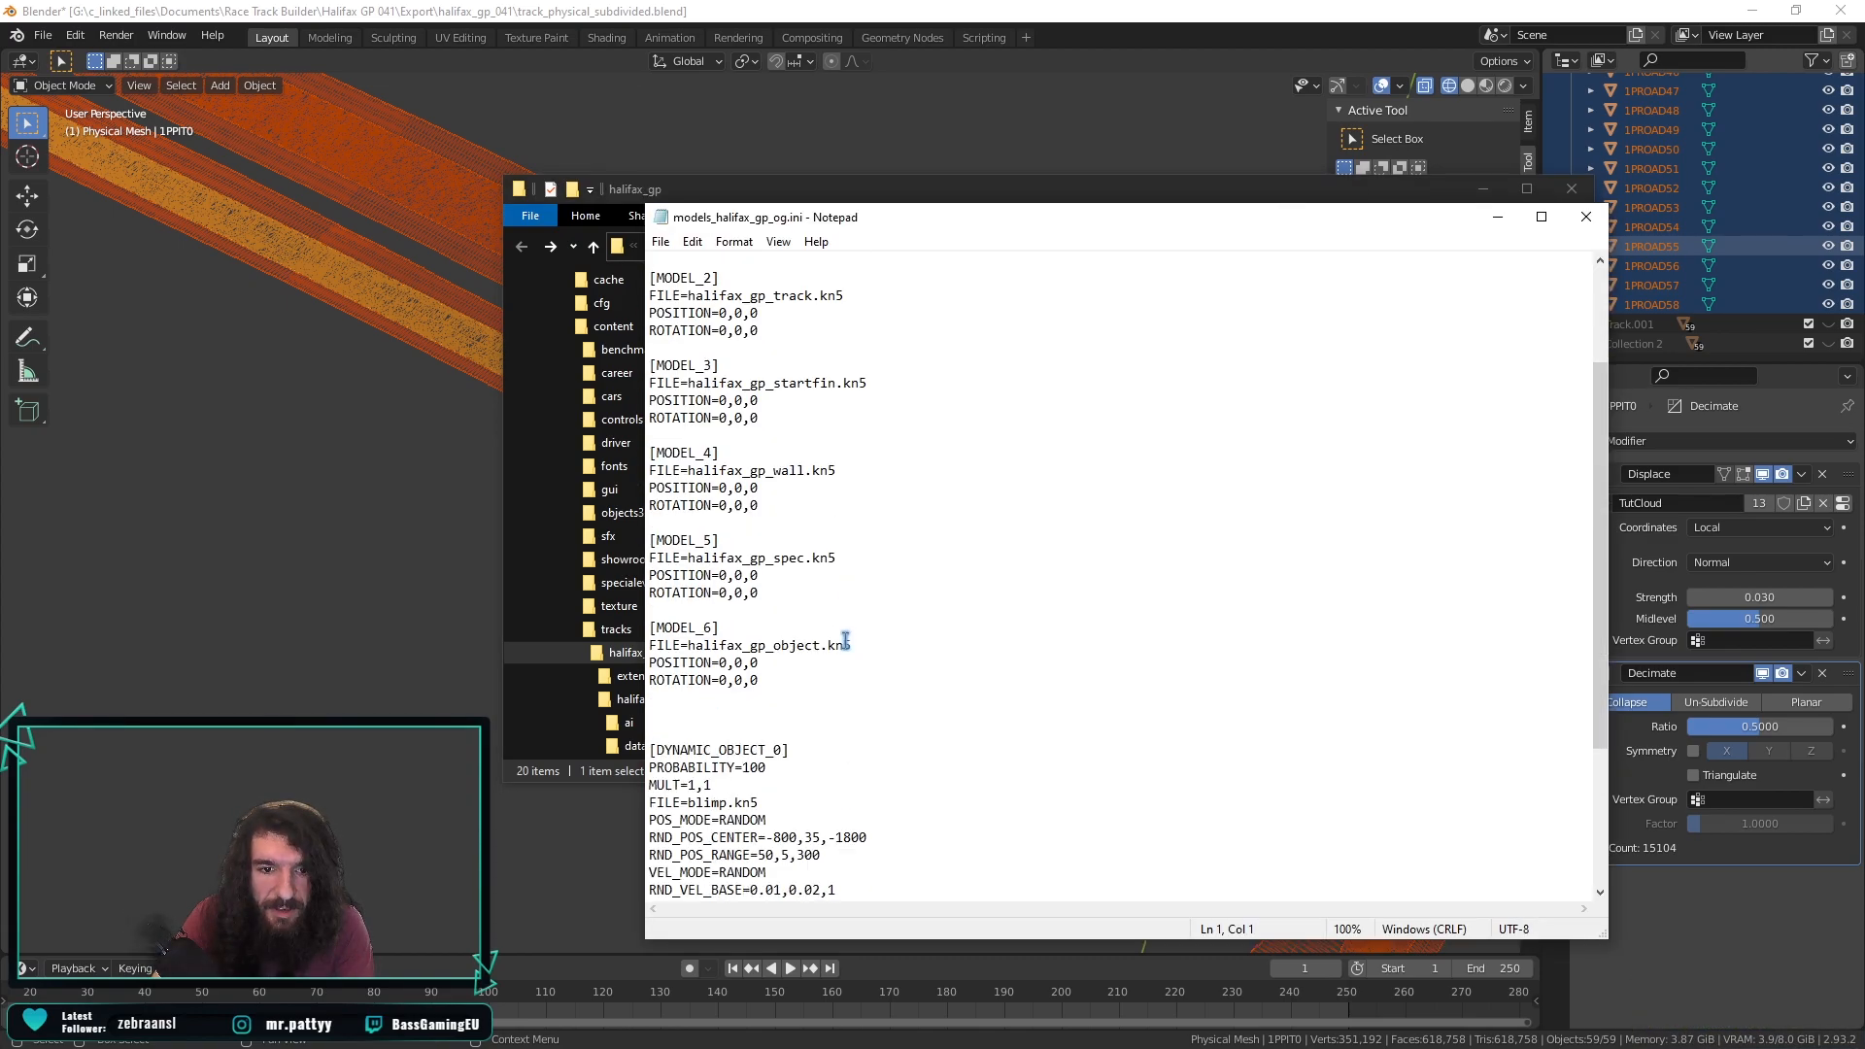
Inspect the extent of the MODEL blocks in models_halifax_gp_og.ini and close the file without changes.
left_click_drag(820, 631, 573, 530)
left_click(830, 622)
left_click_drag(962, 636, 874, 391)
left_click(971, 418)
left_click(1586, 217)
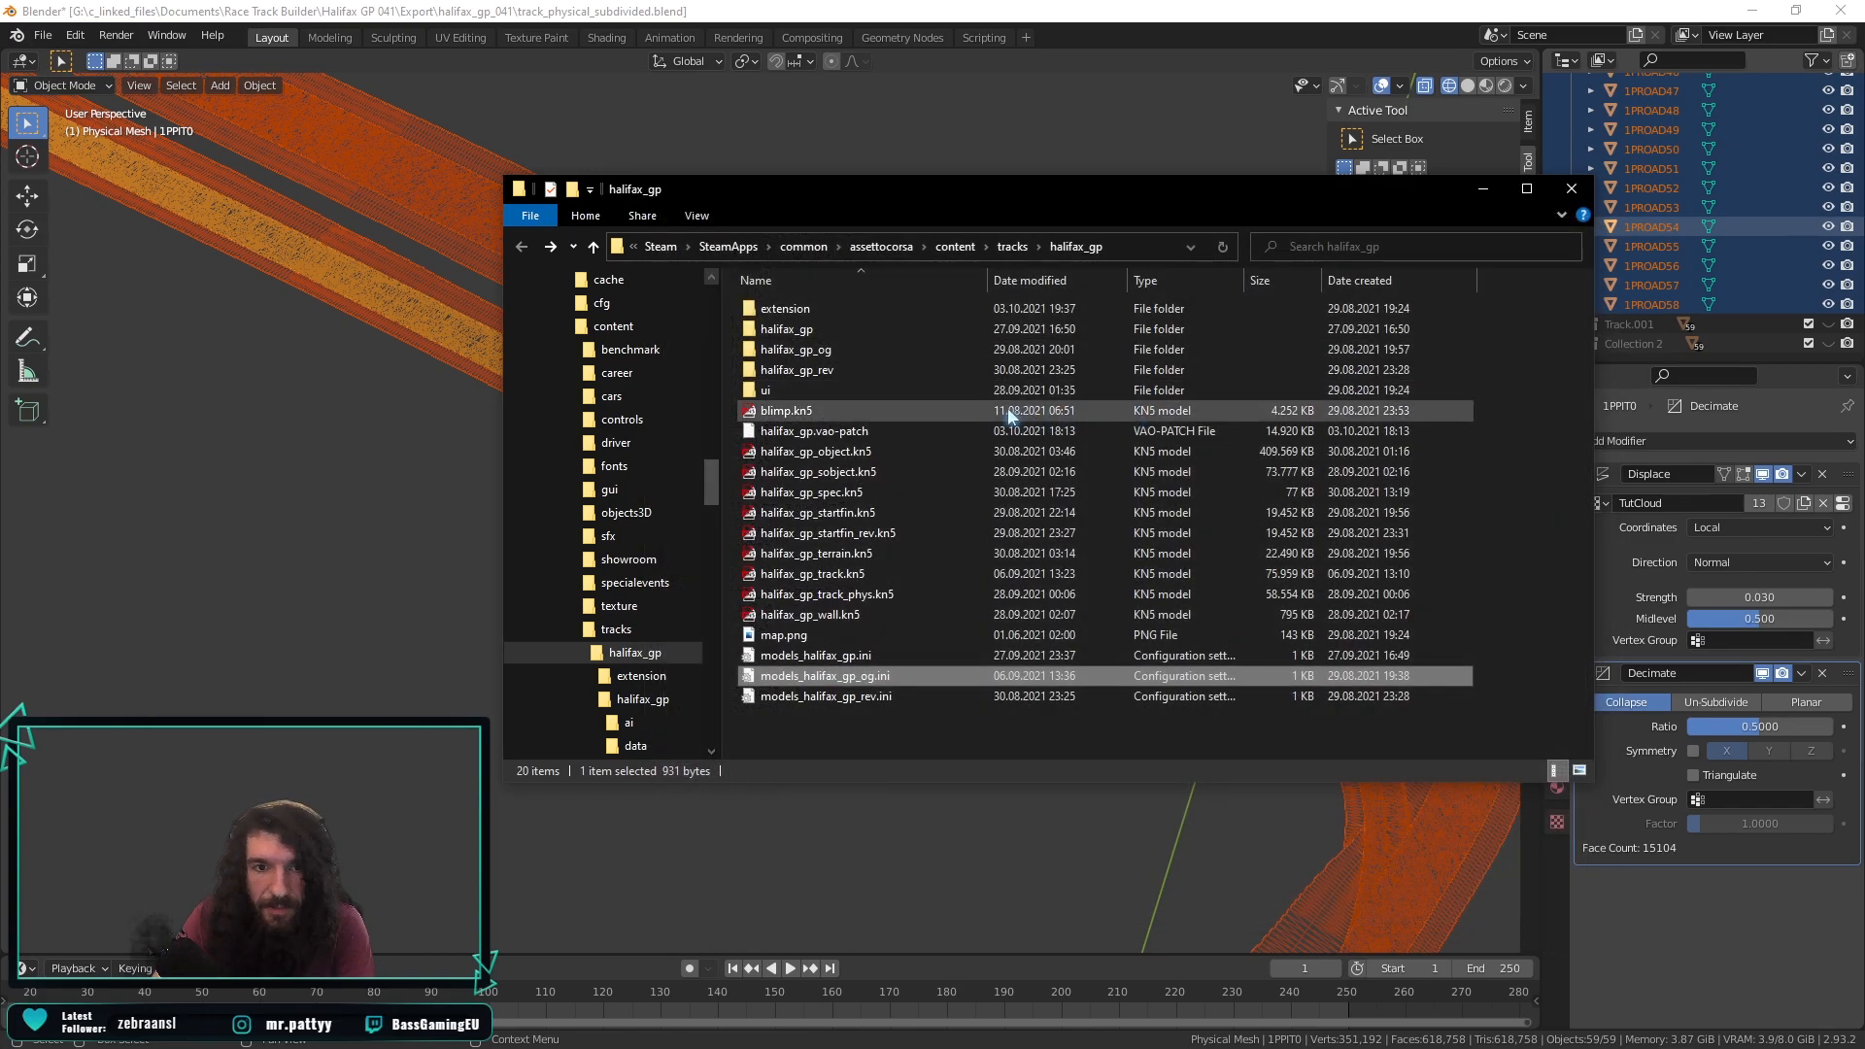
Look at the Weather FX settings of Custom Shaders Patch in Content Manager and return to Blender.
mouse_move(872, 348)
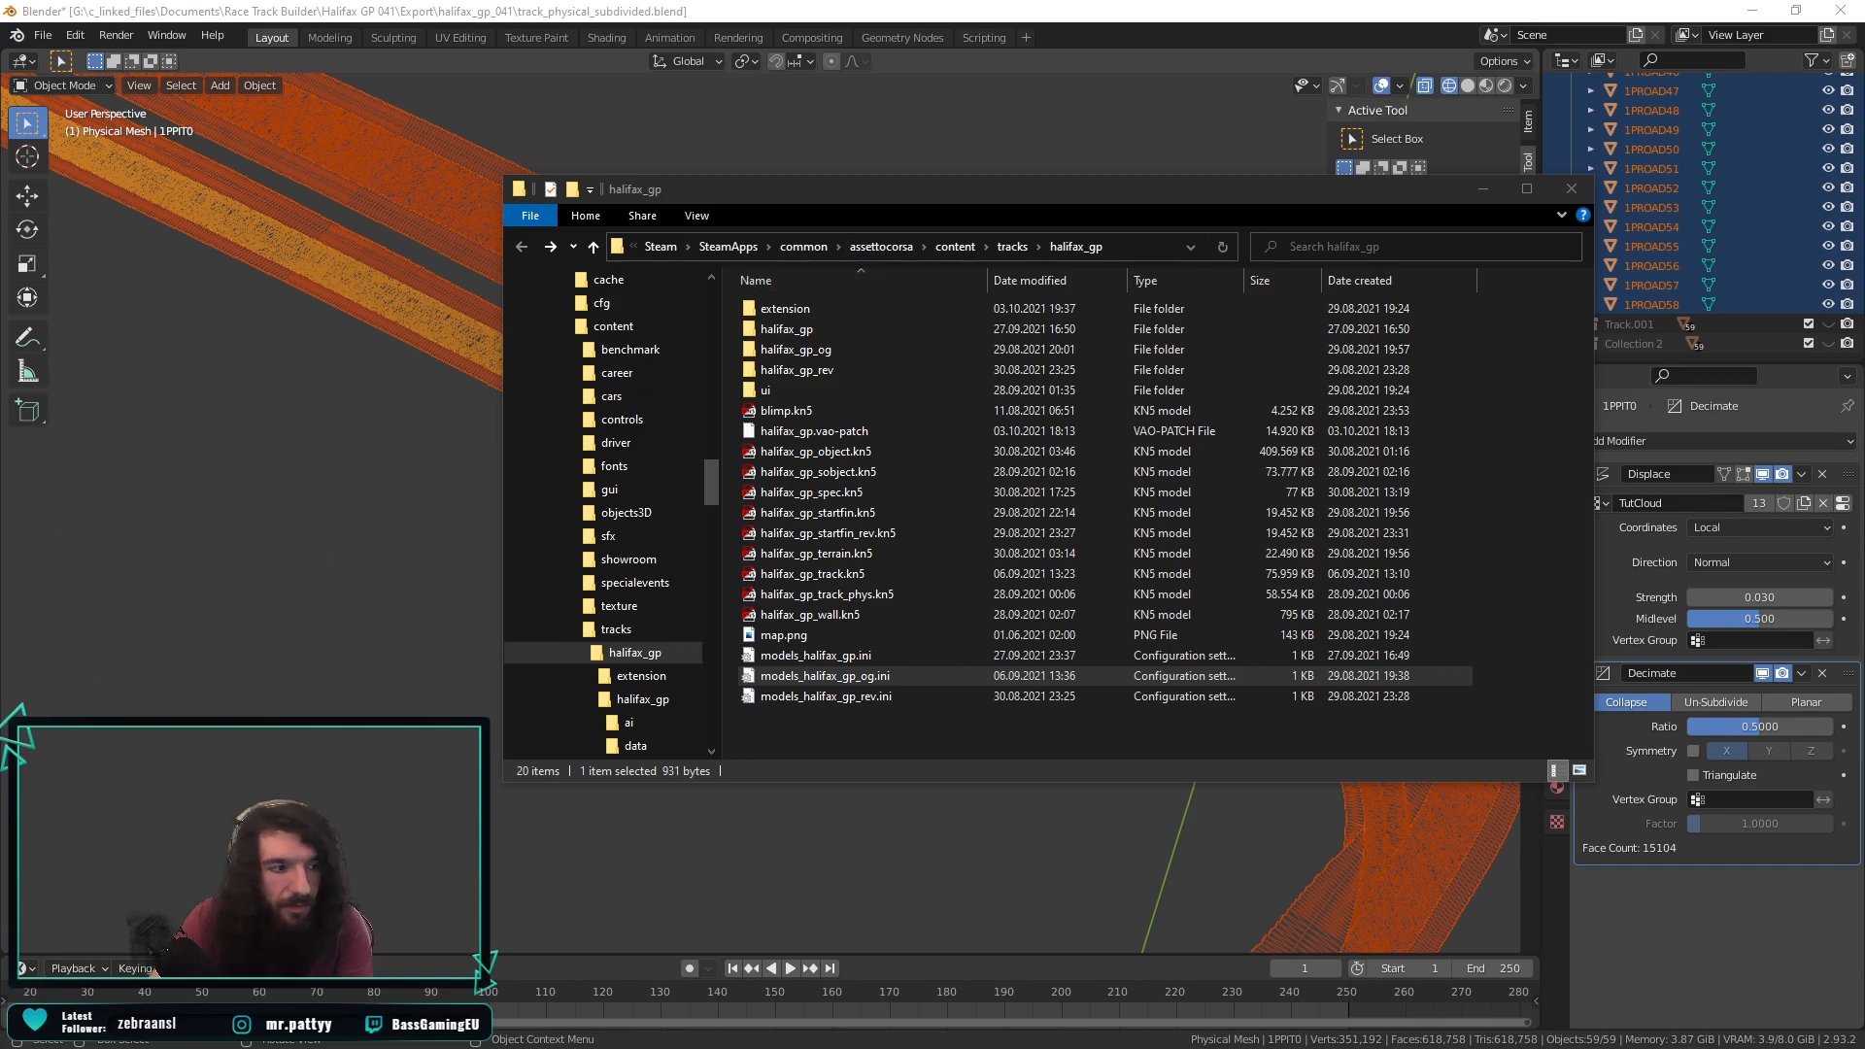
key("alt+Tab")
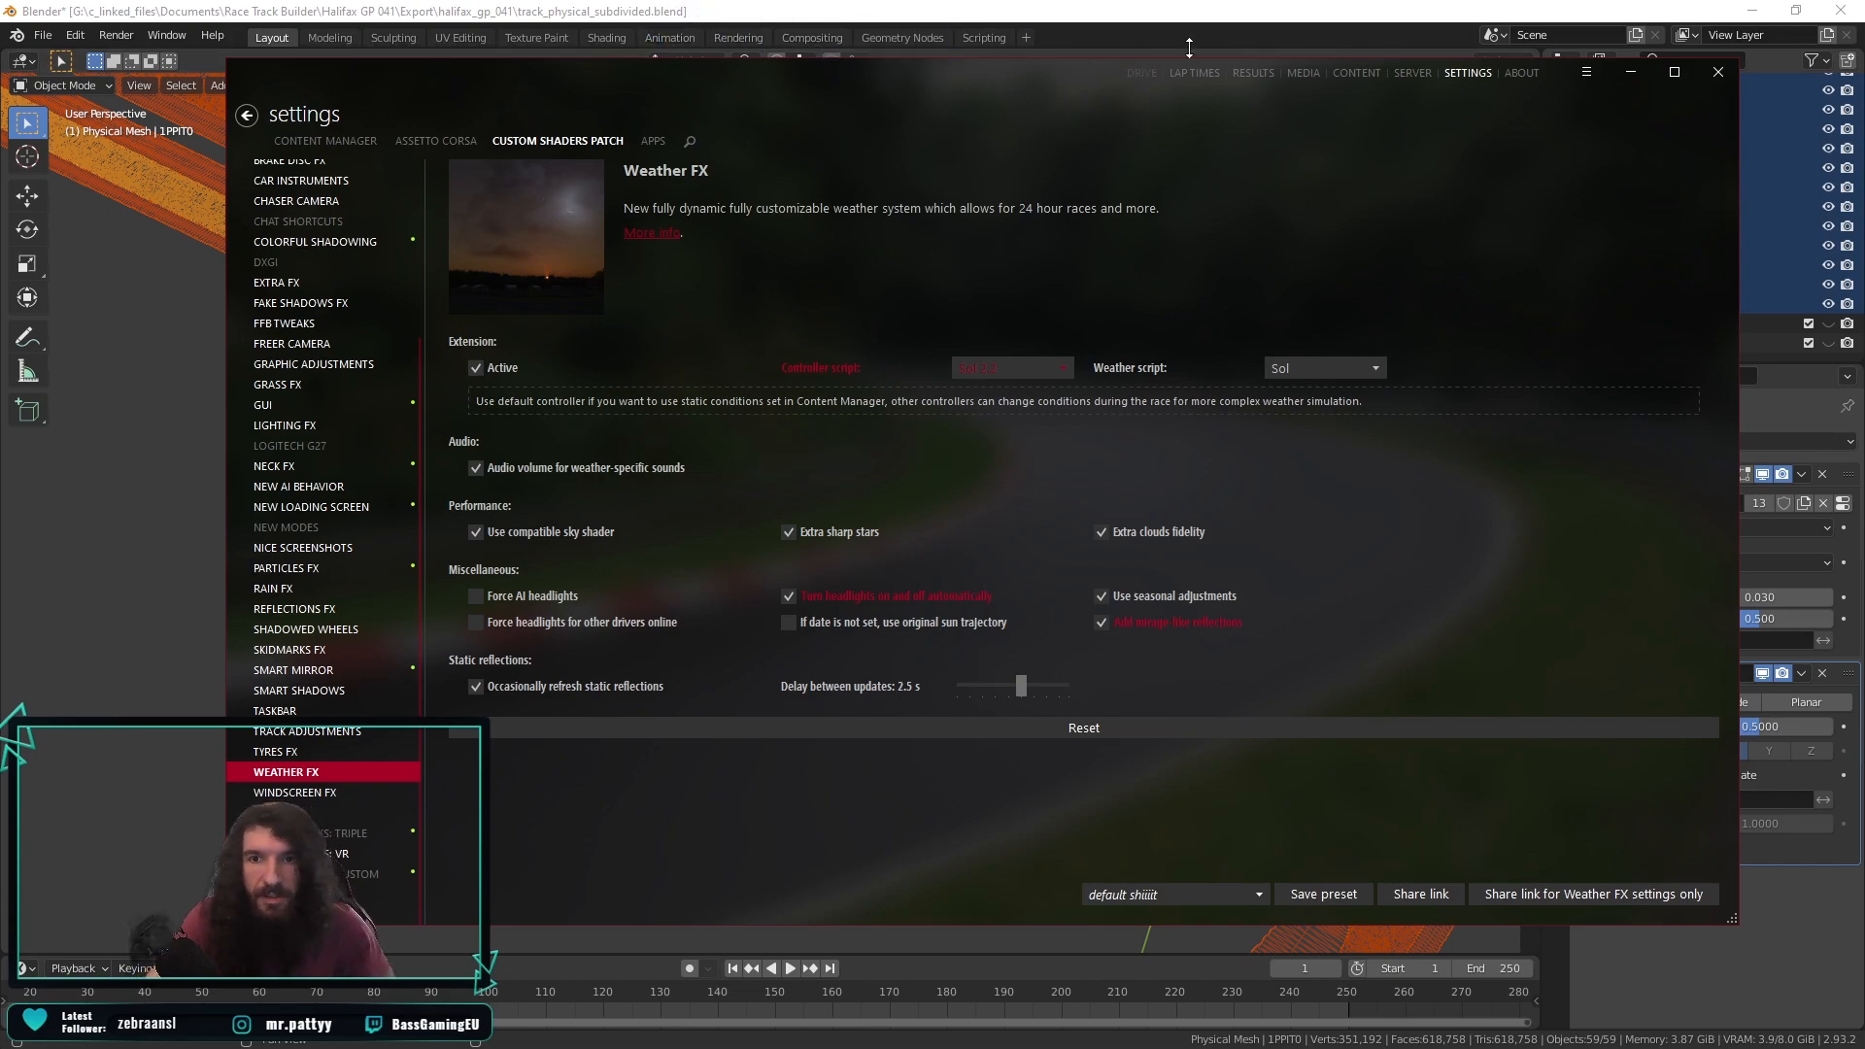
left_click(1159, 7)
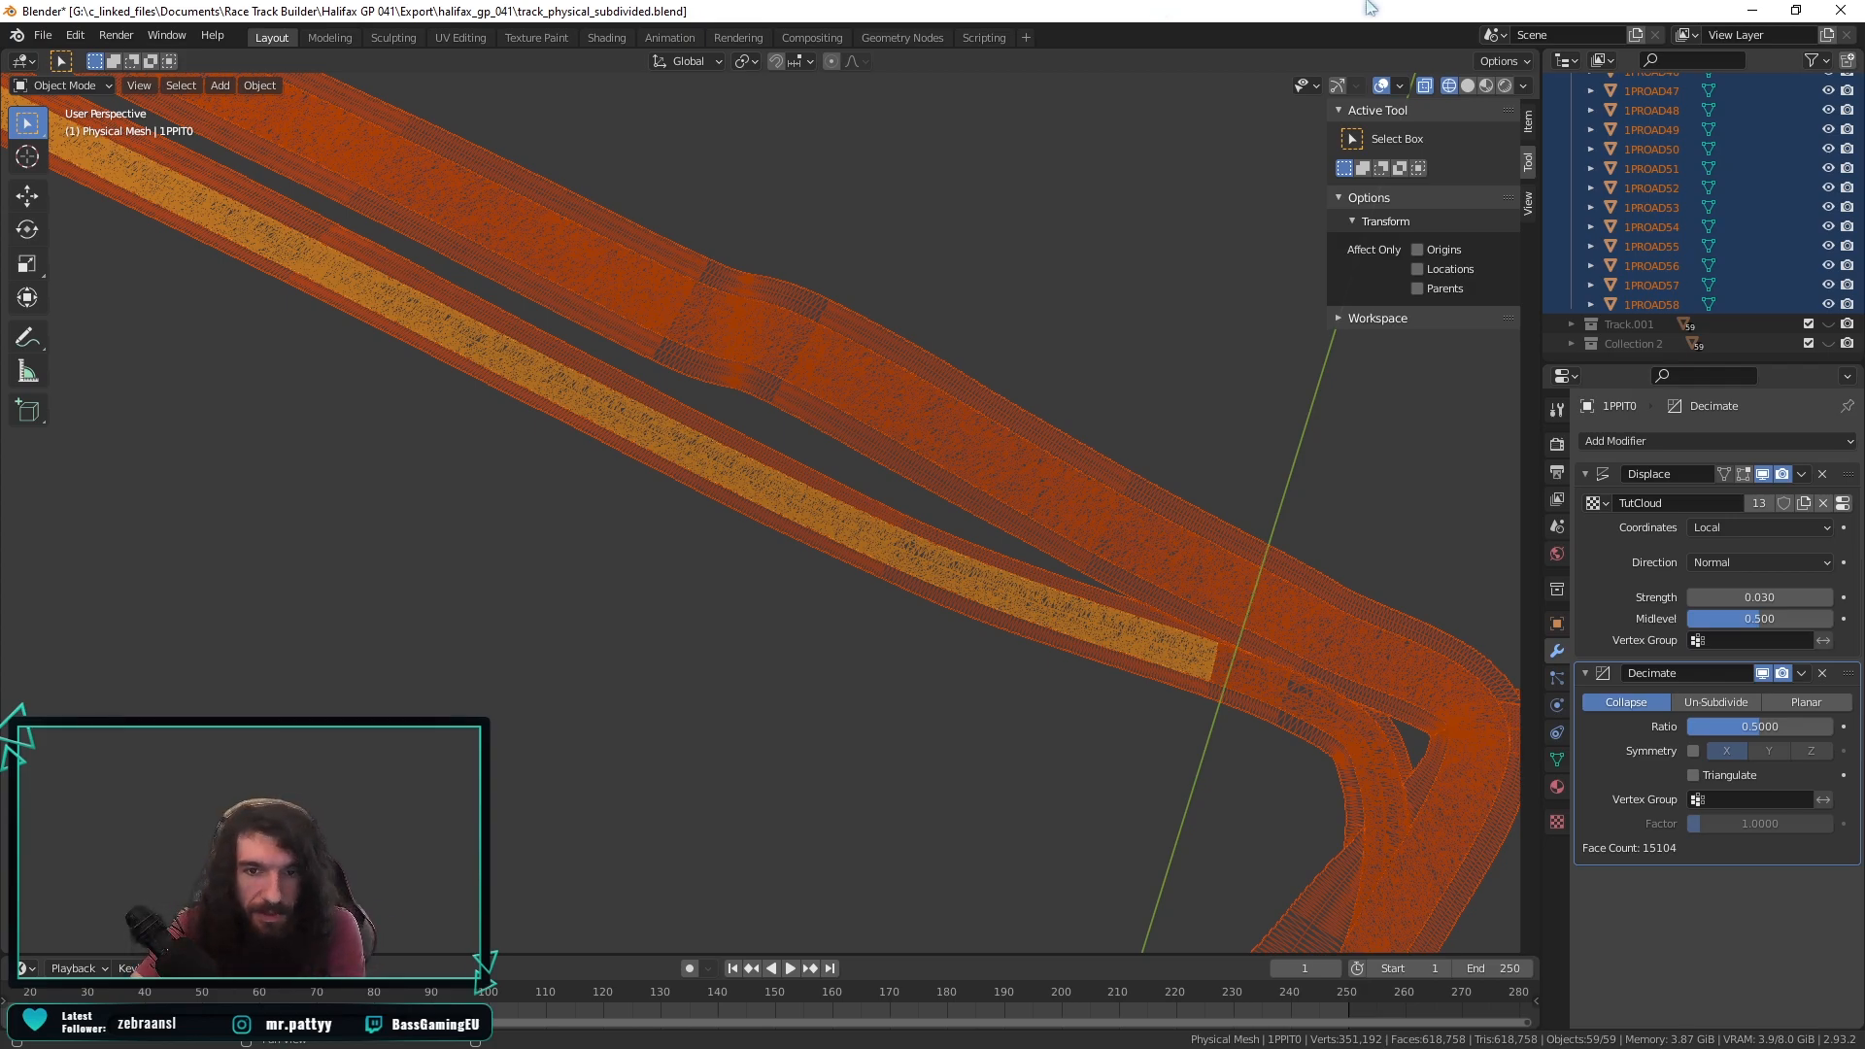
scroll(977, 457, "down", 8)
scroll(969, 513, "down", 8)
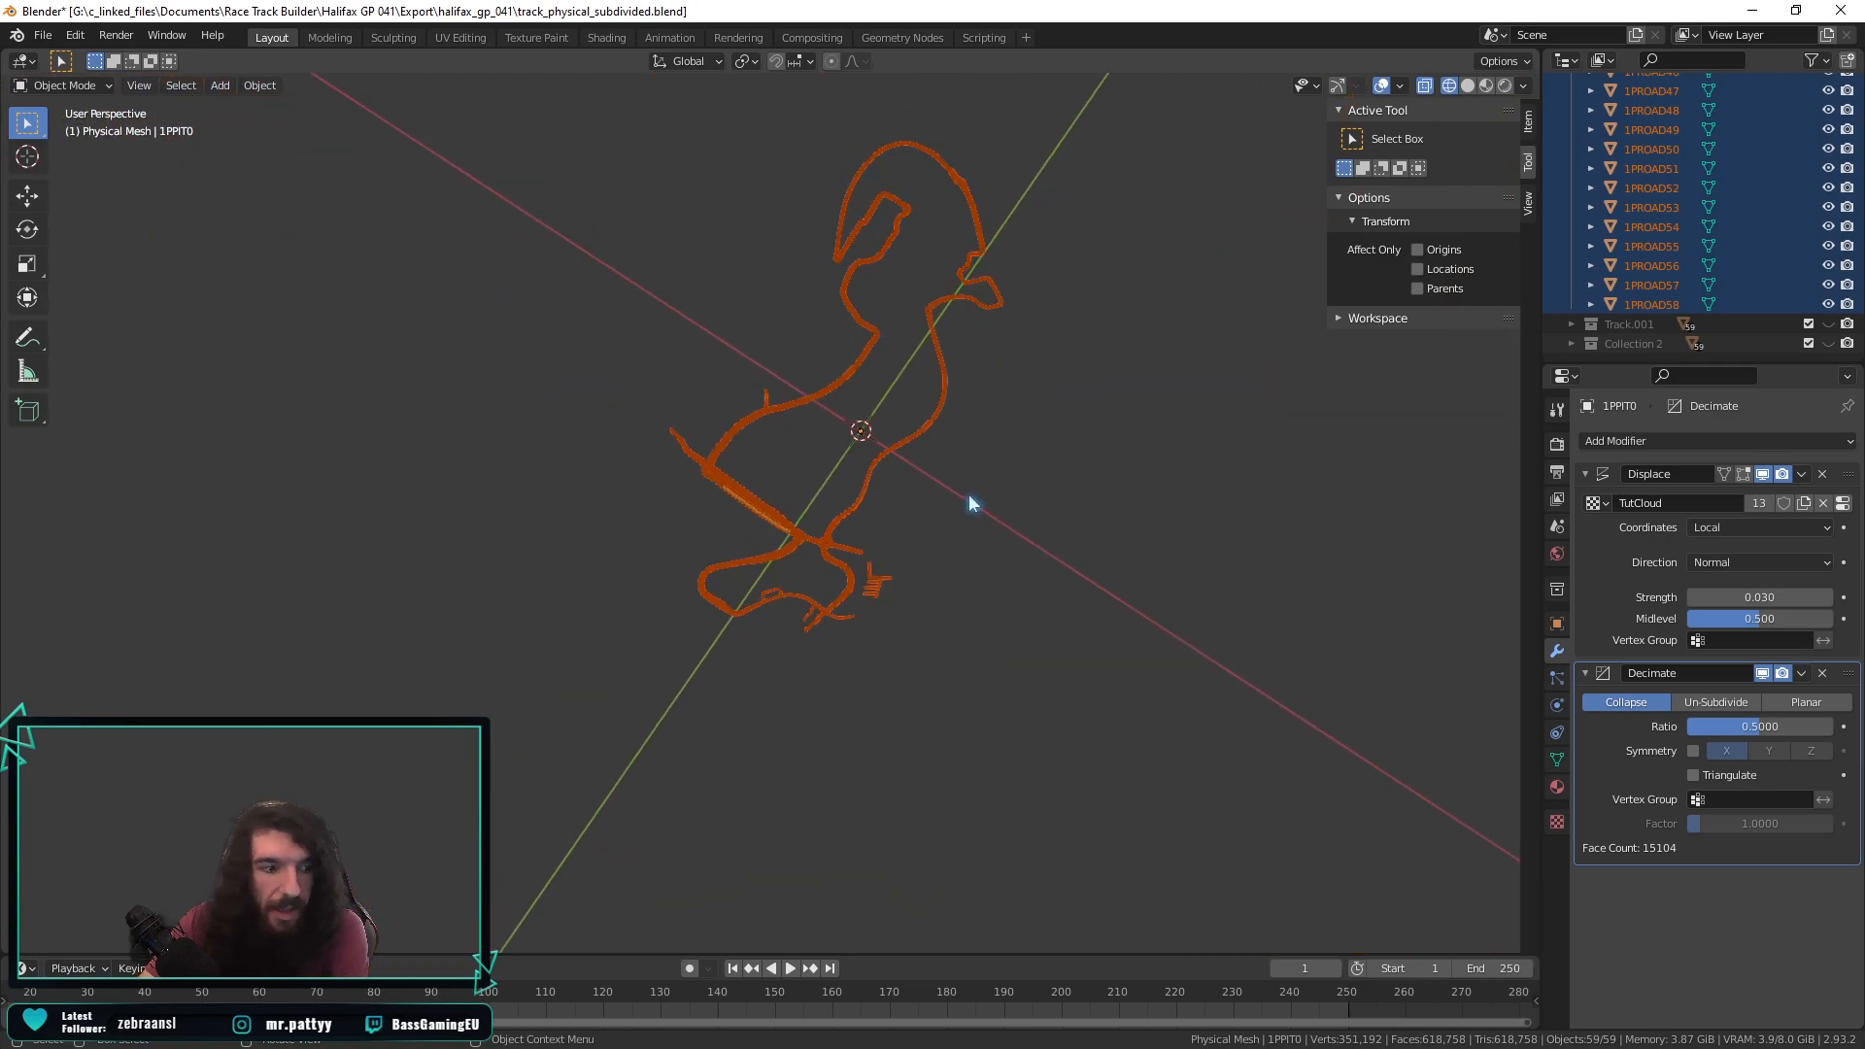
scroll(828, 525, "up", 9)
scroll(828, 532, "up", 5)
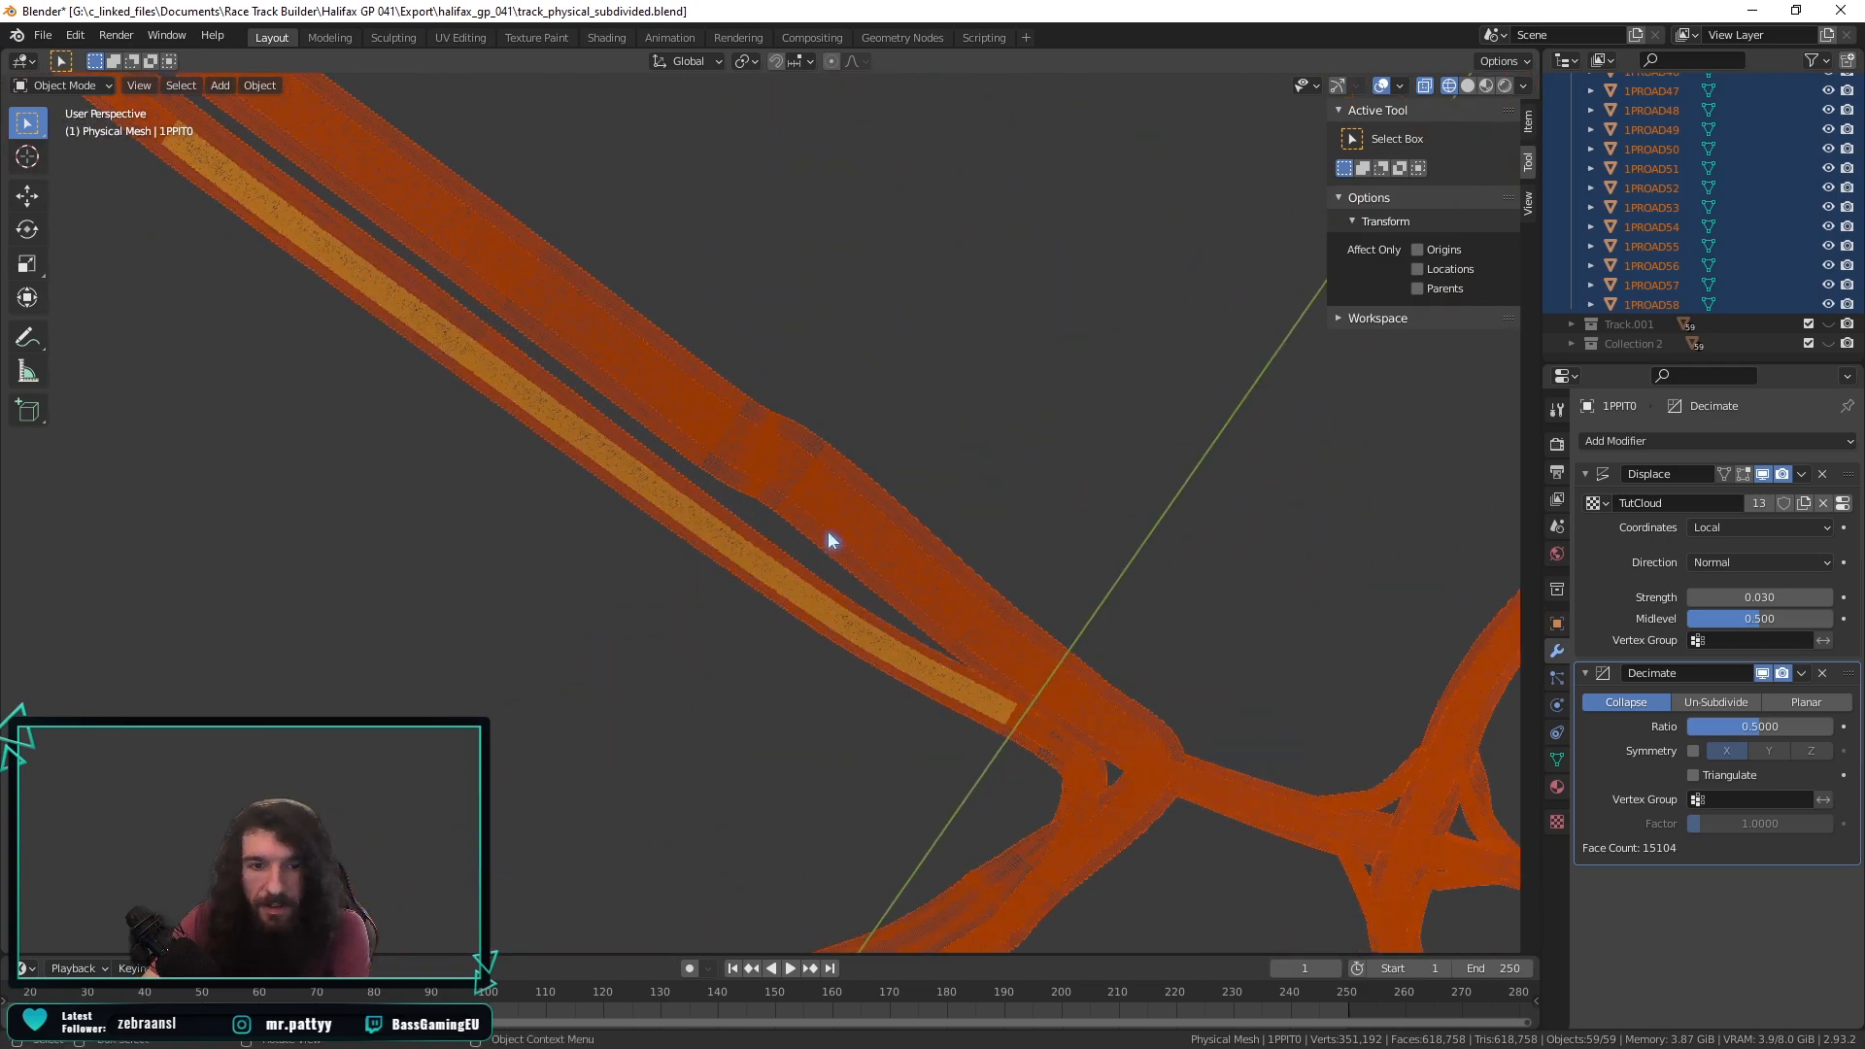
middle_click_drag(828, 530, 744, 427)
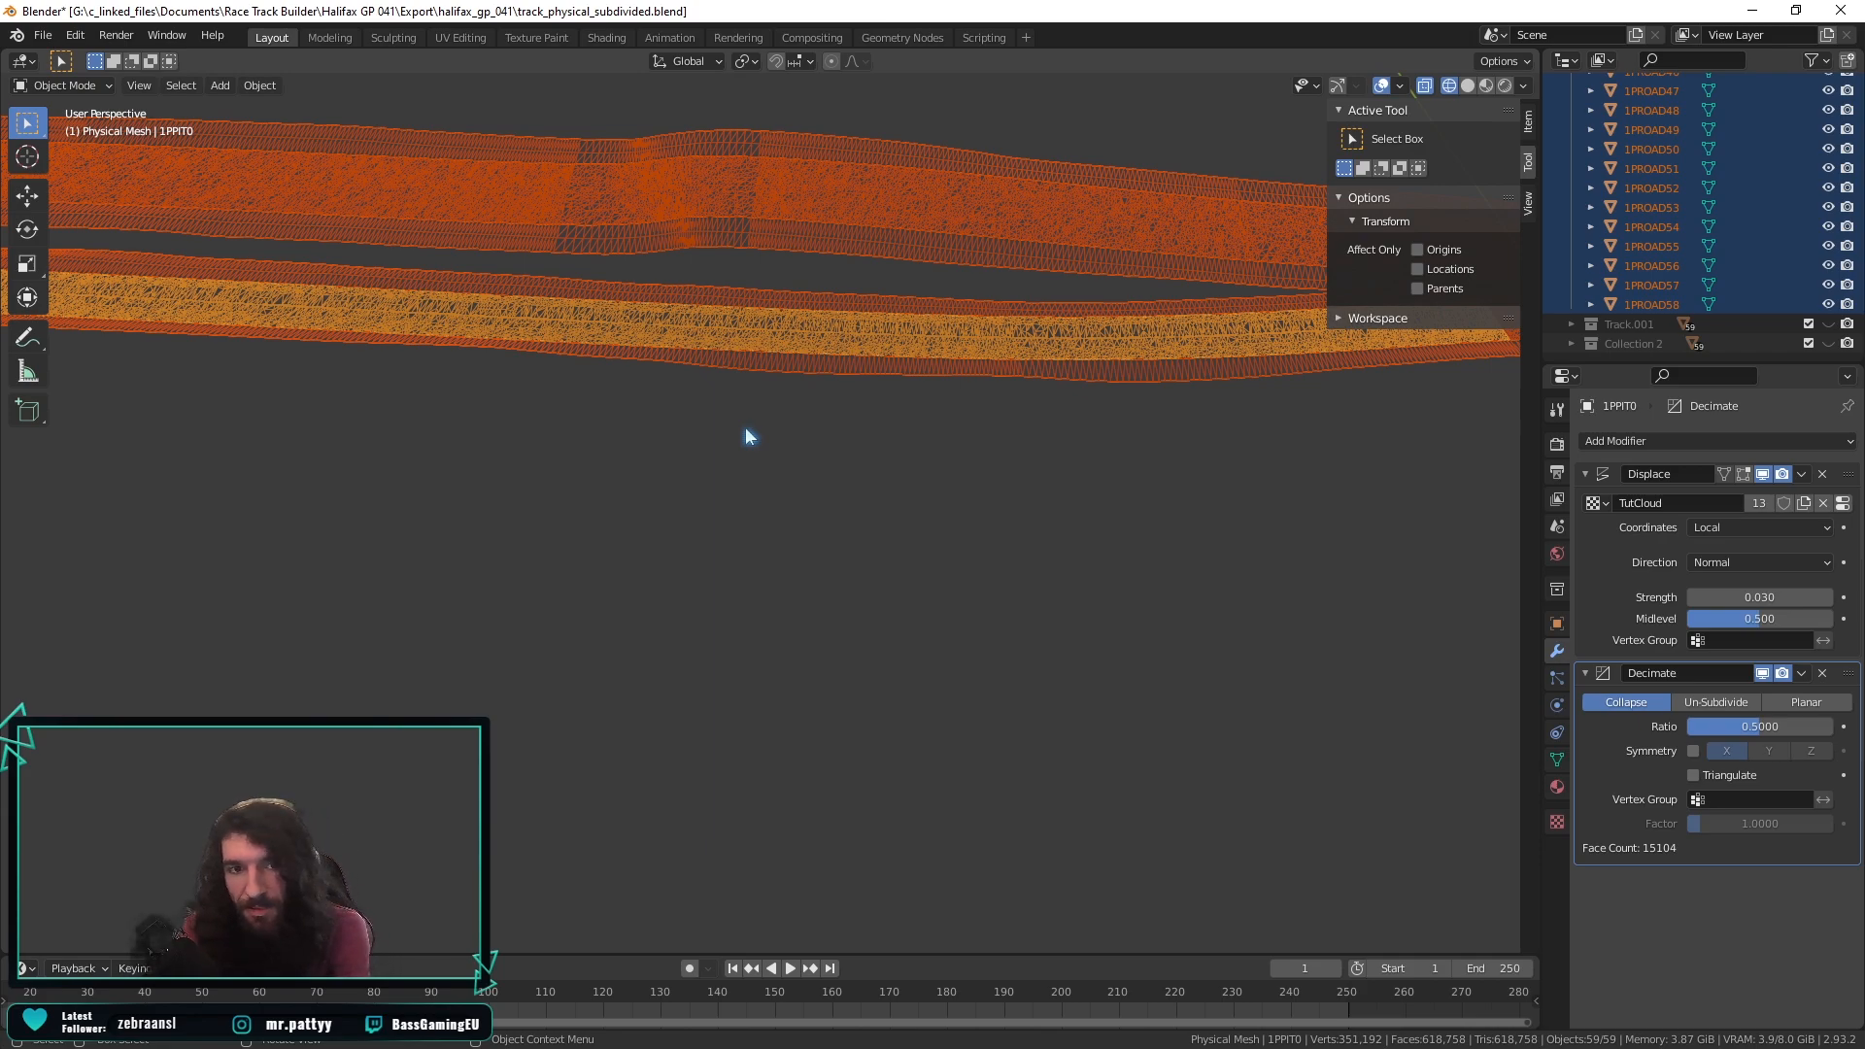
middle_click_drag(1053, 312, 894, 513)
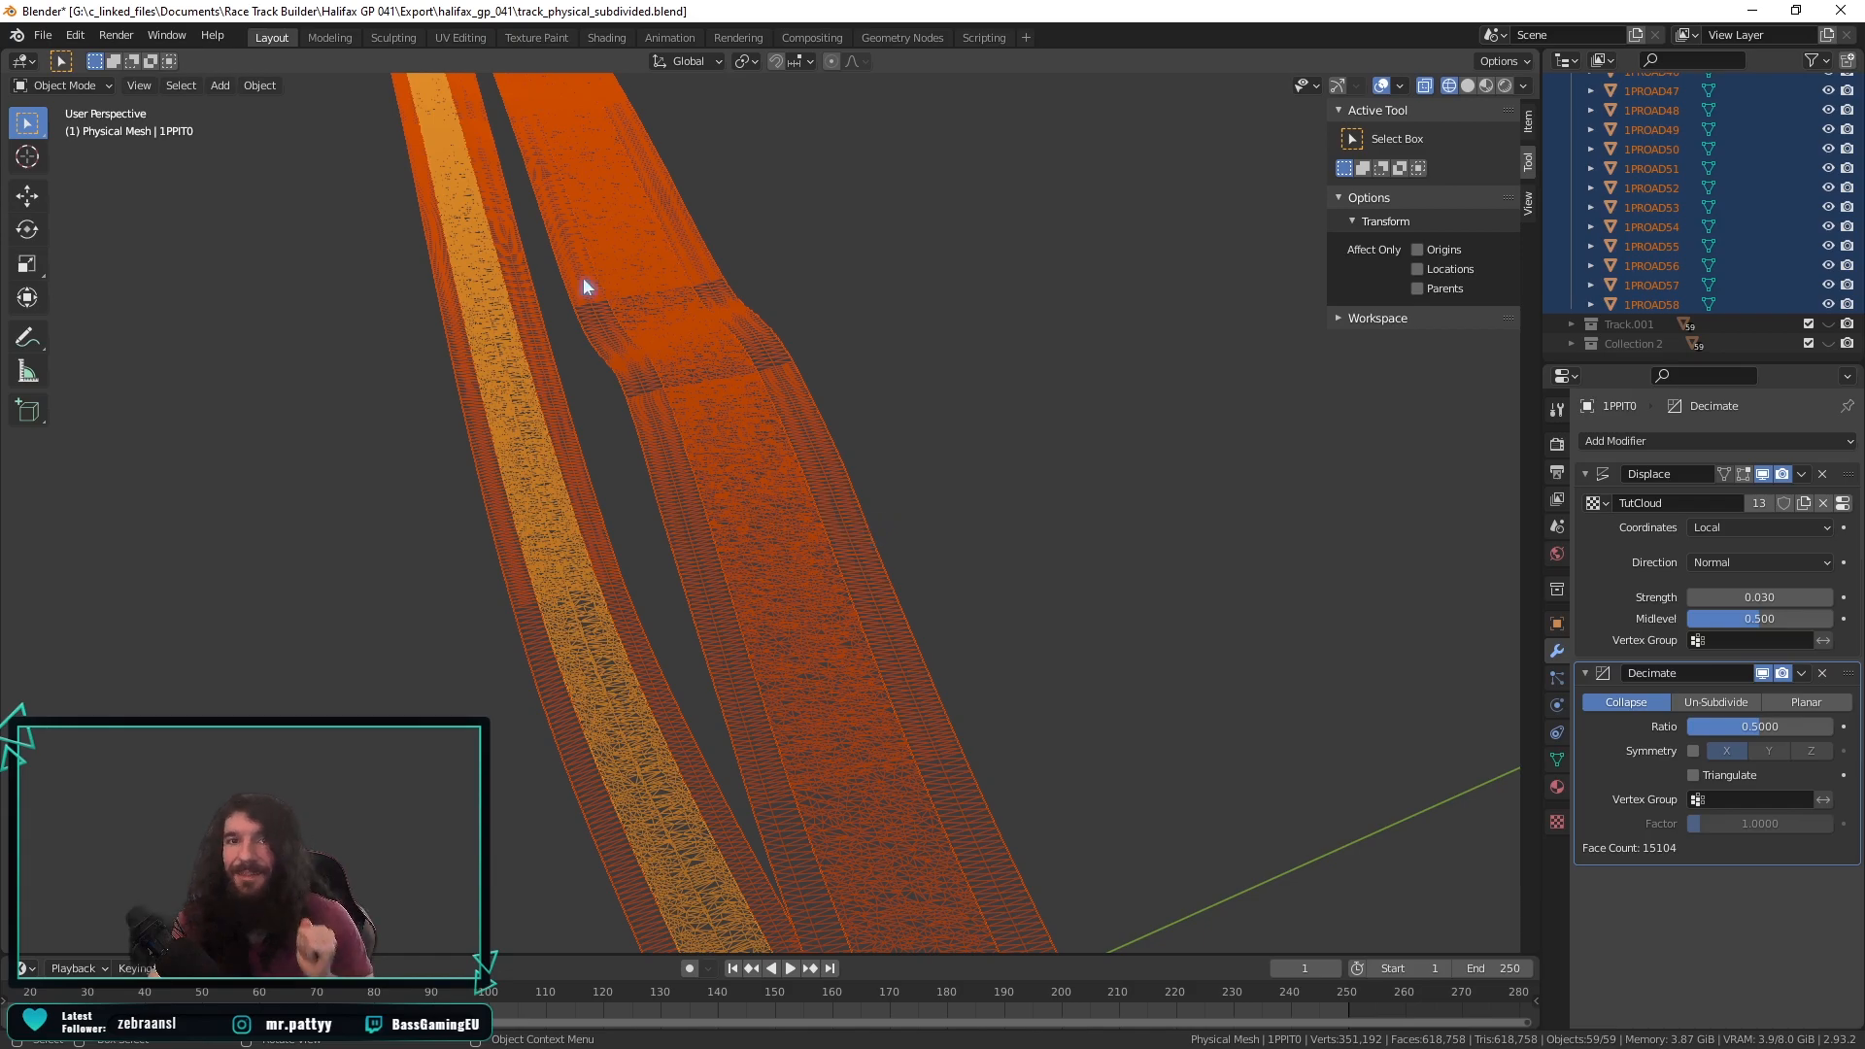